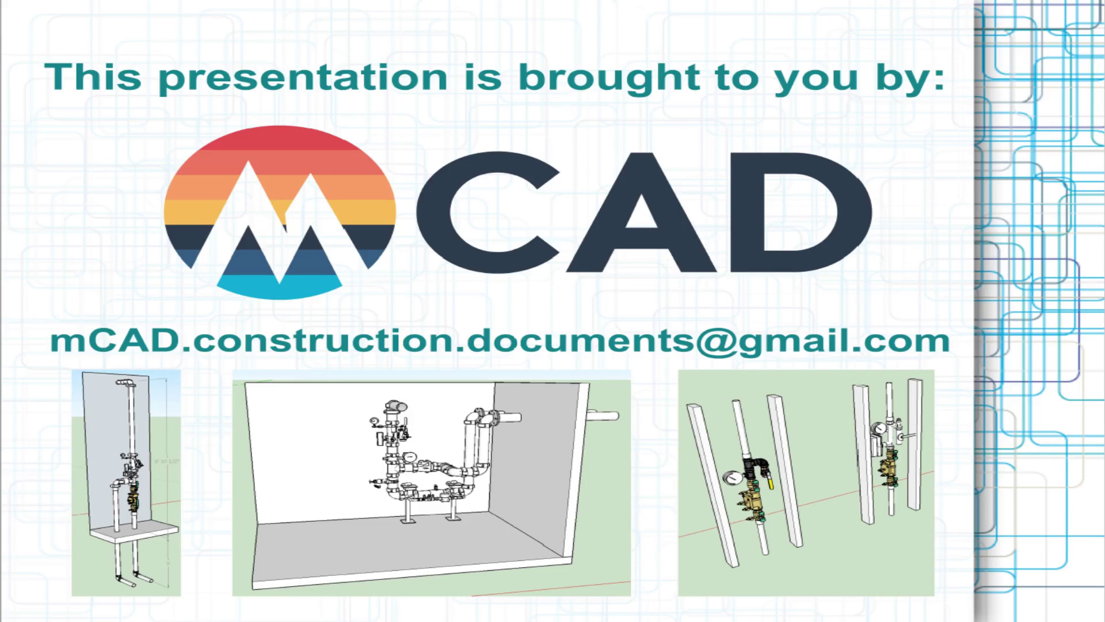
Advance the introduction slides twice to reach the 'Who is mCAD?' sample floor plan slide.
{"action": "key", "text": "Right"}
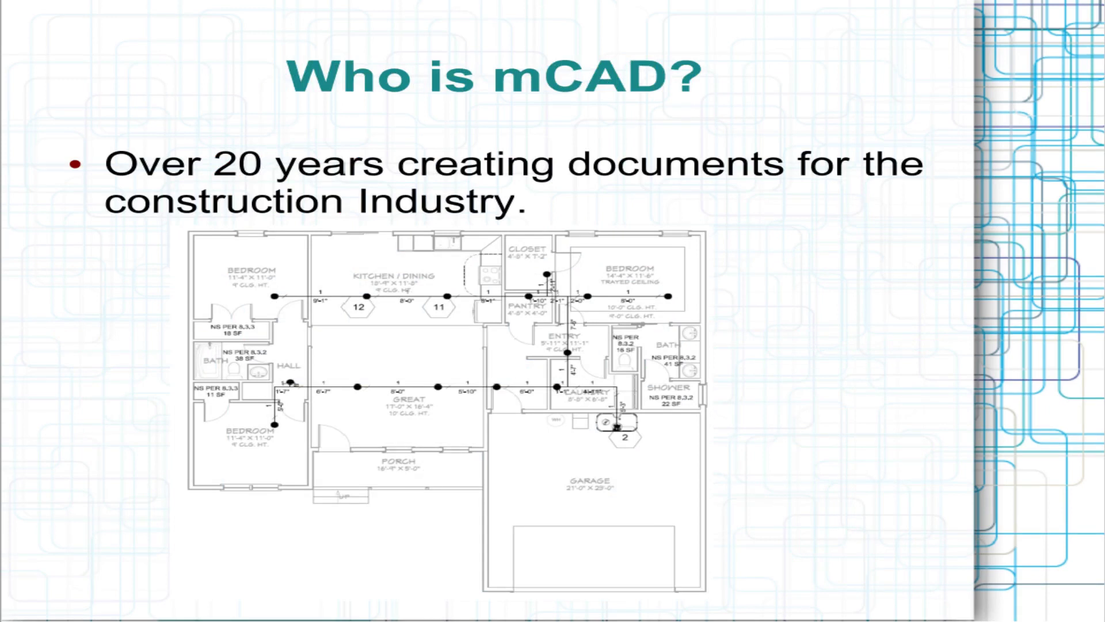
{"action": "key", "text": "Right"}
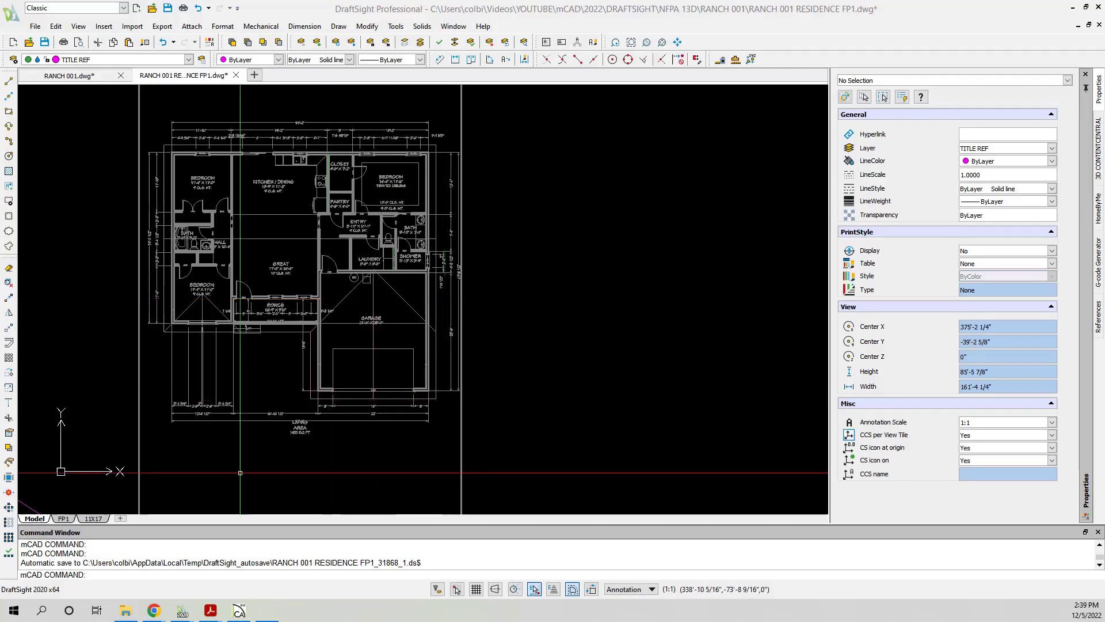
Bring up the SENJU K4.9 concealed sprinkler datasheet from the Acrobat taskbar thumbnail.
{"action": "mouse_move", "coordinate": [210, 611]}
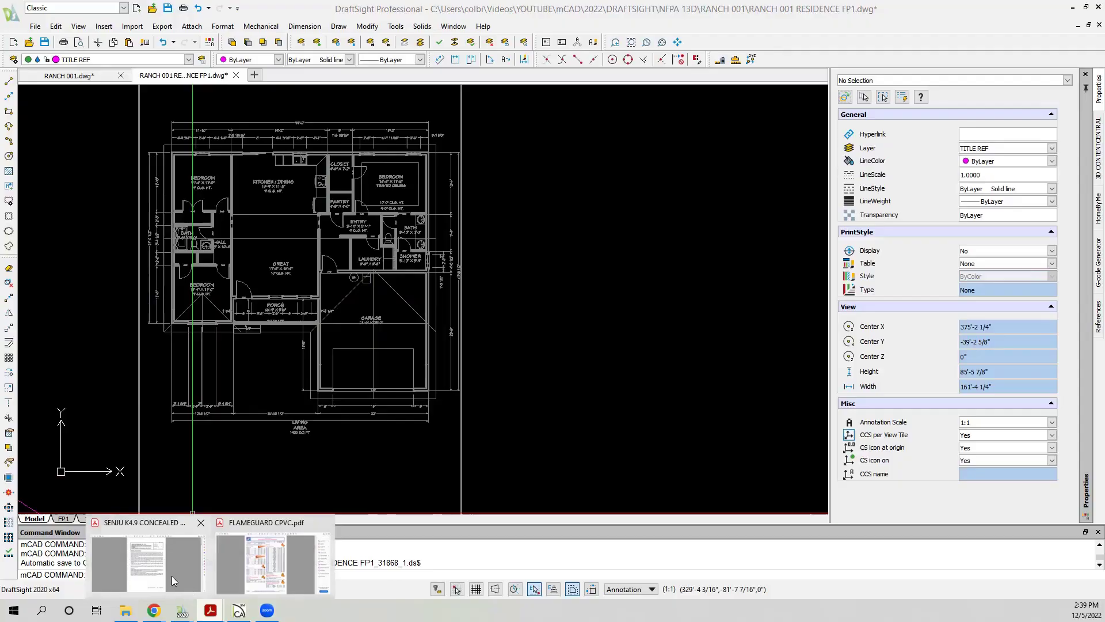
{"action": "left_click", "coordinate": [155, 552]}
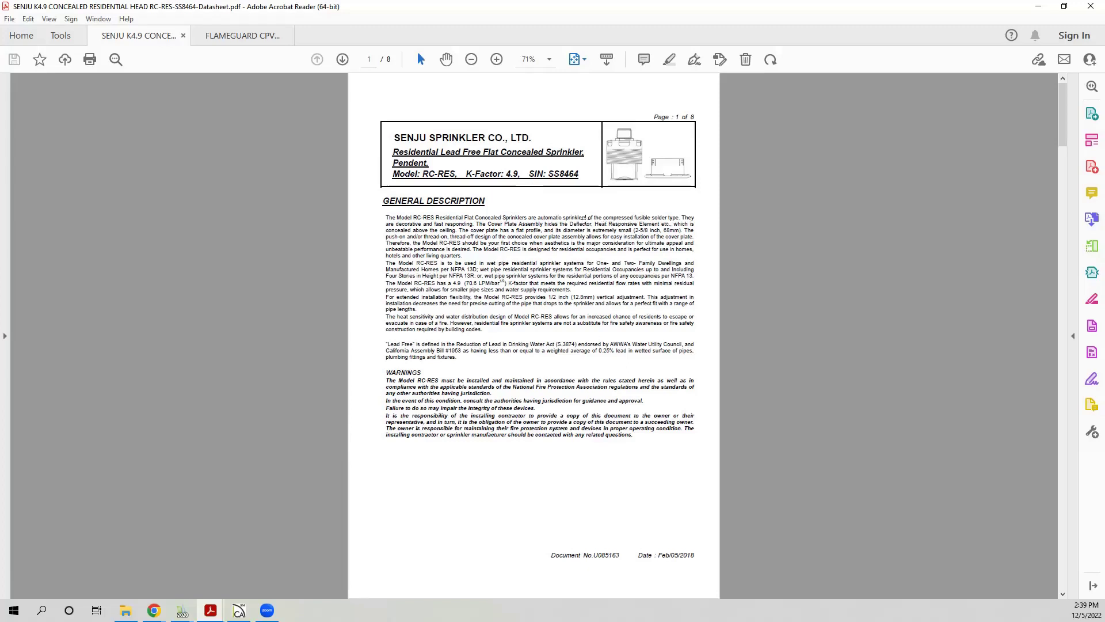
In the SENJU Table A, find the 16×16 coverage row and highlight its 13 (49.2) GPM flow.
{"action": "scroll", "coordinate": [587, 219], "scroll_direction": "down", "scroll_amount": 2}
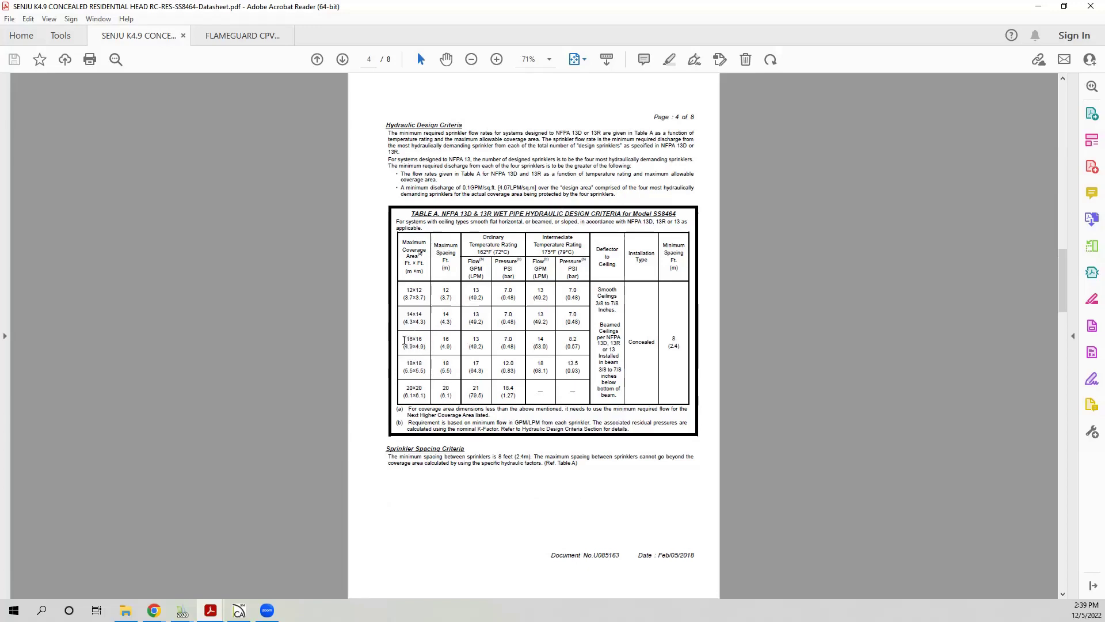
{"action": "double_click", "coordinate": [418, 340]}
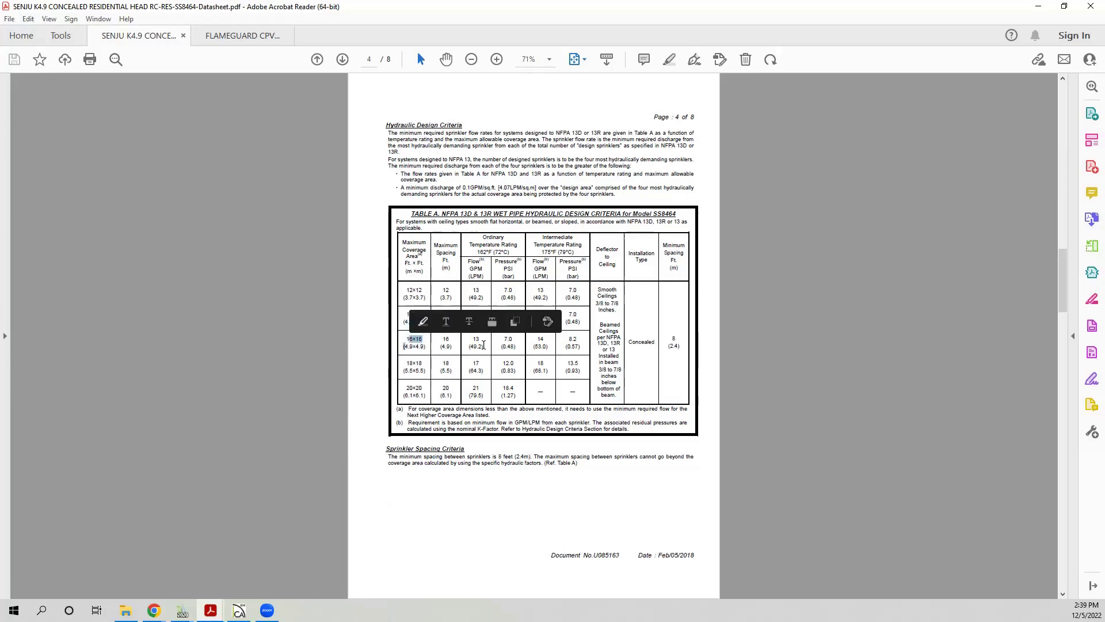
{"action": "double_click", "coordinate": [473, 341]}
{"action": "left_click_drag", "start_coordinate": [484, 340], "coordinate": [484, 347]}
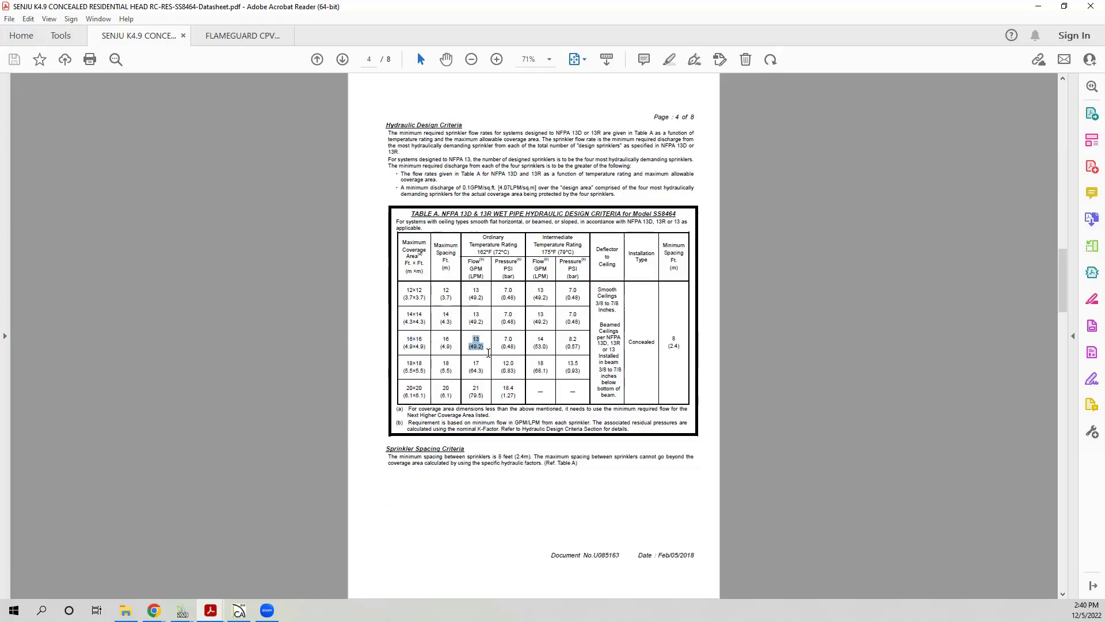
{"action": "left_click", "coordinate": [421, 339]}
{"action": "double_click", "coordinate": [411, 339]}
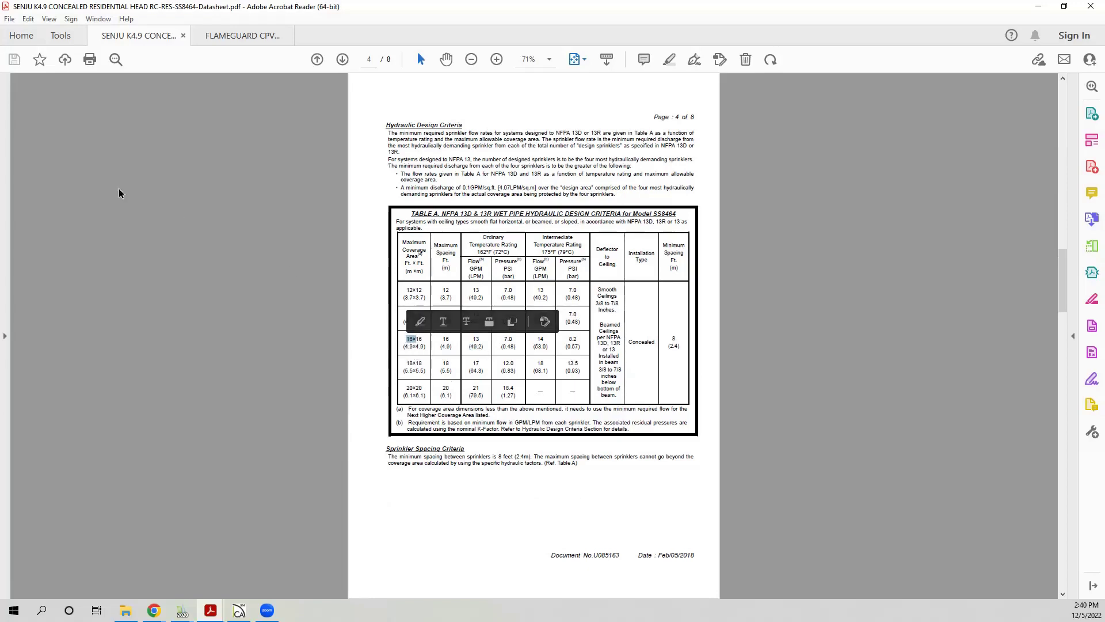
Show the FlameGuard CPVC price sheet, then return to the ranch residence FP1 drawing.
{"action": "left_click", "coordinate": [234, 35]}
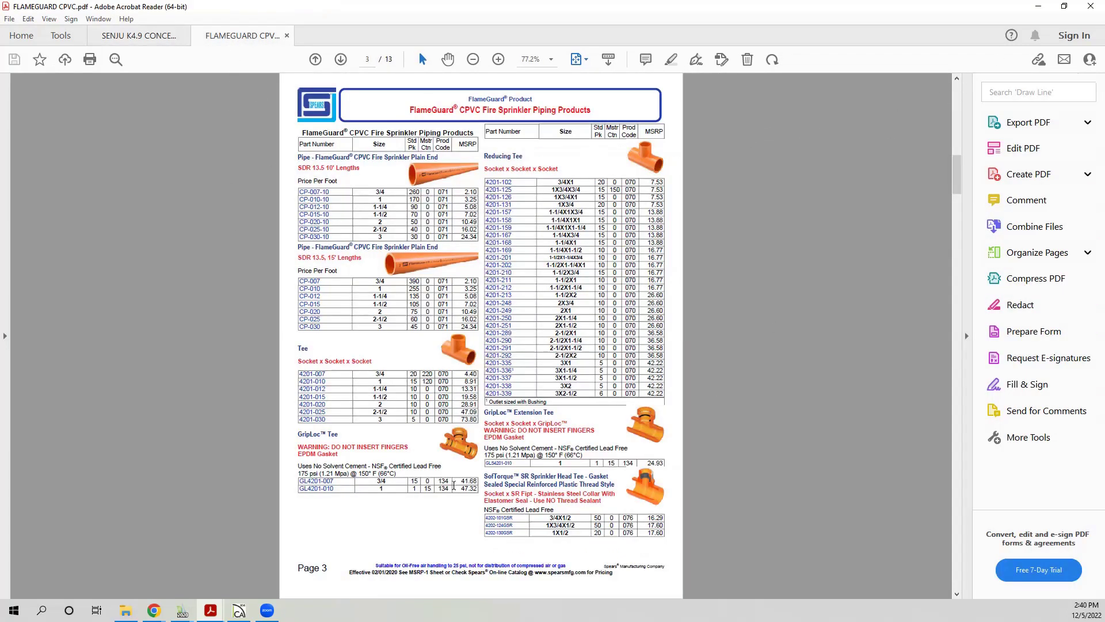
{"action": "left_click", "coordinate": [182, 610]}
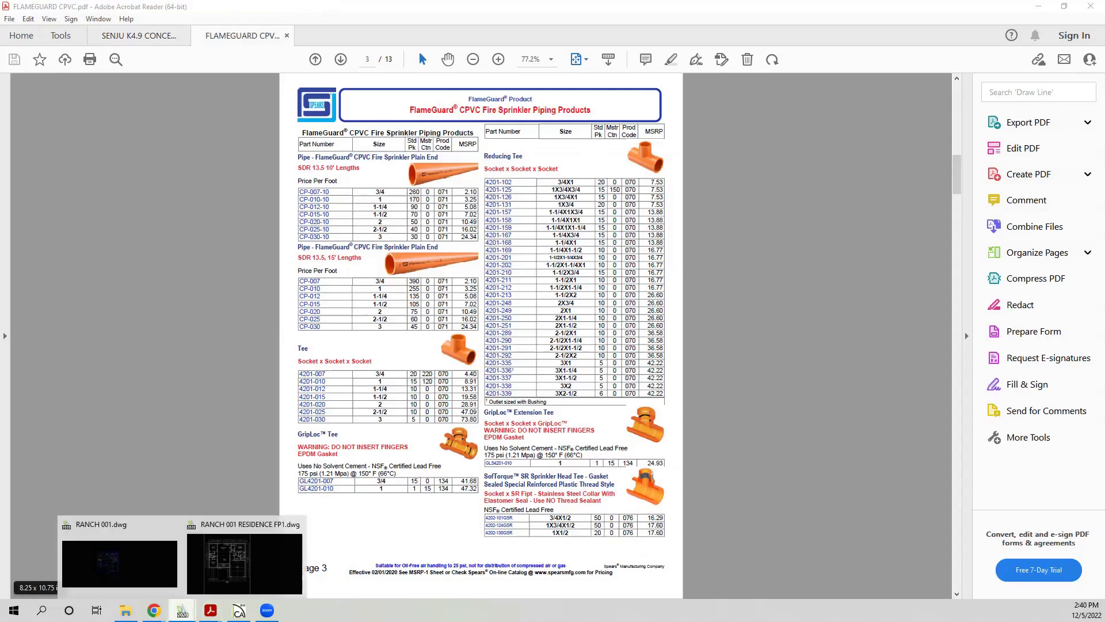
{"action": "left_click", "coordinate": [290, 552]}
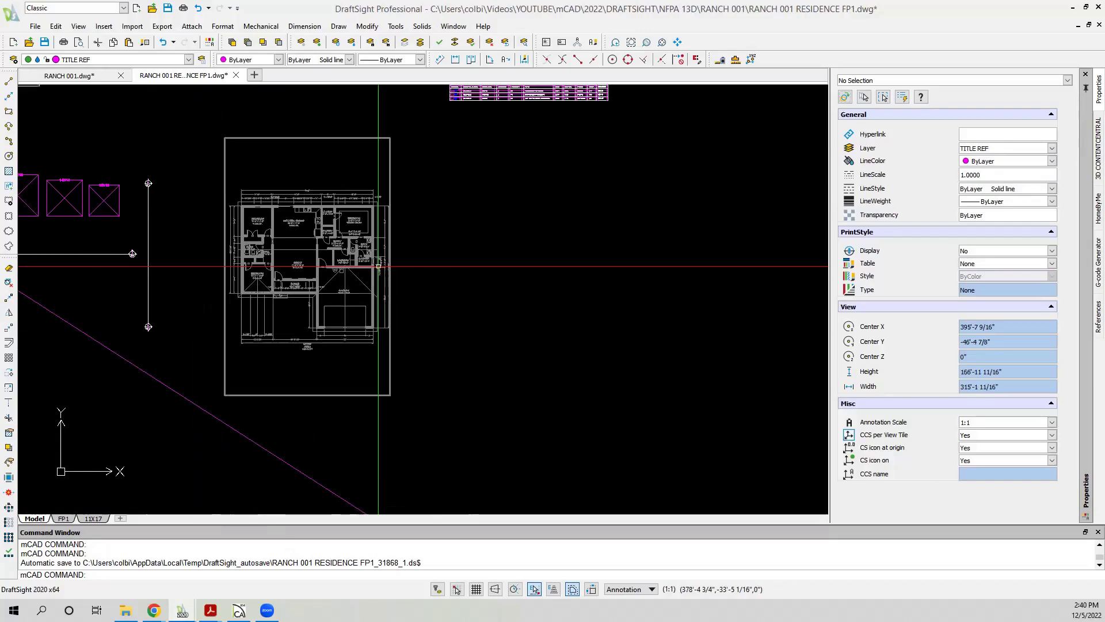
Zoom to frame the ranch residence floor plan, then switch to the Chief Architect house model.
{"action": "scroll", "coordinate": [356, 257], "scroll_direction": "up", "scroll_amount": 2}
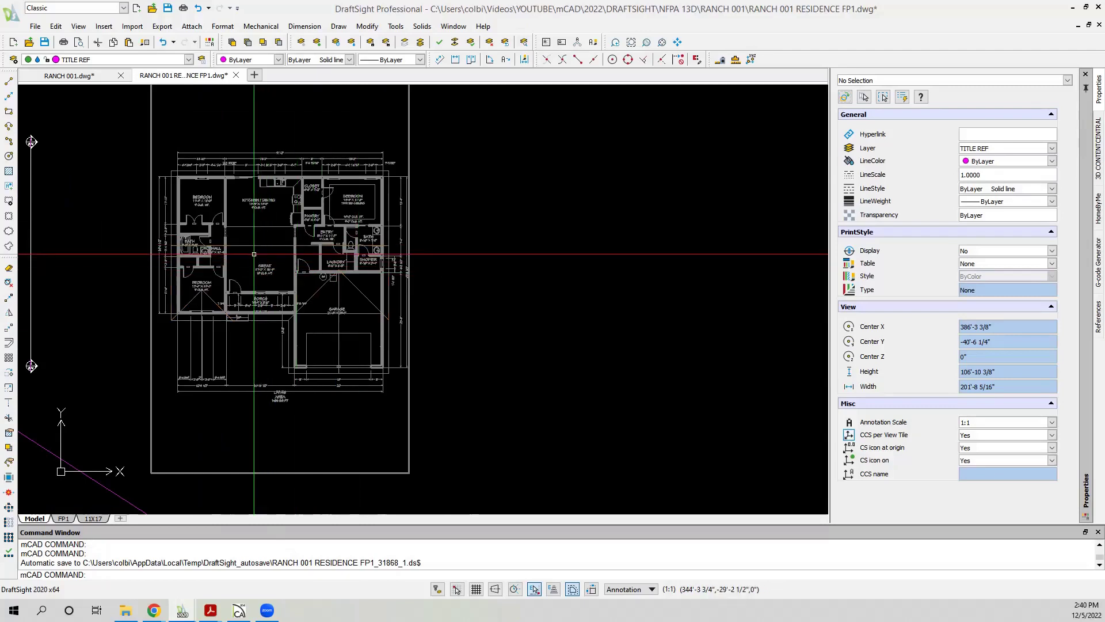
{"action": "scroll", "coordinate": [325, 255], "scroll_direction": "down", "scroll_amount": 1}
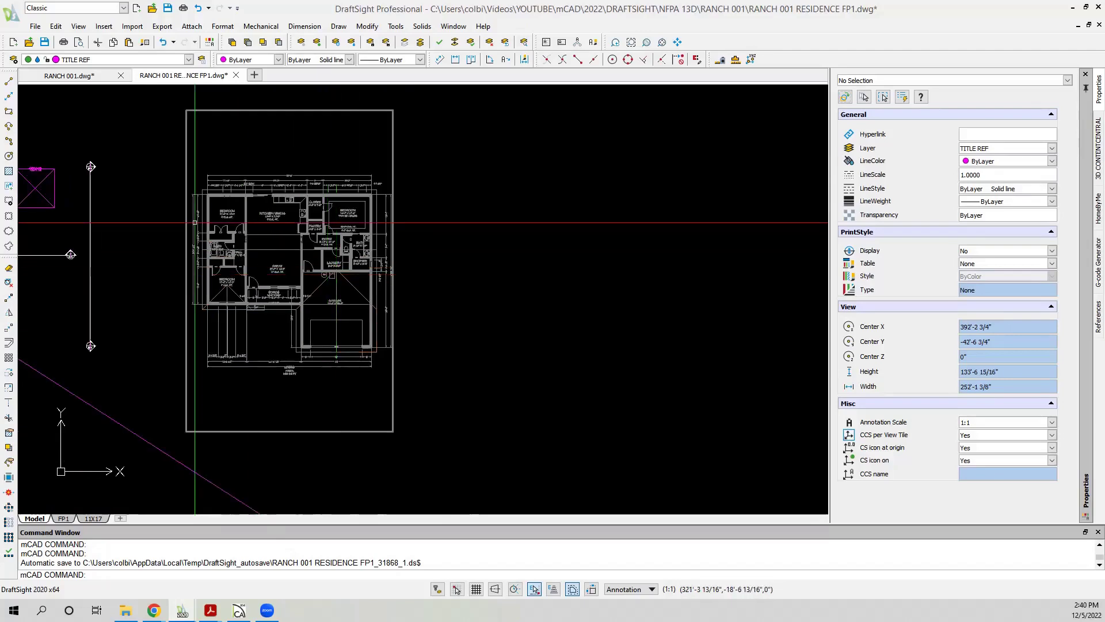
{"action": "scroll", "coordinate": [194, 222], "scroll_direction": "up", "scroll_amount": 1}
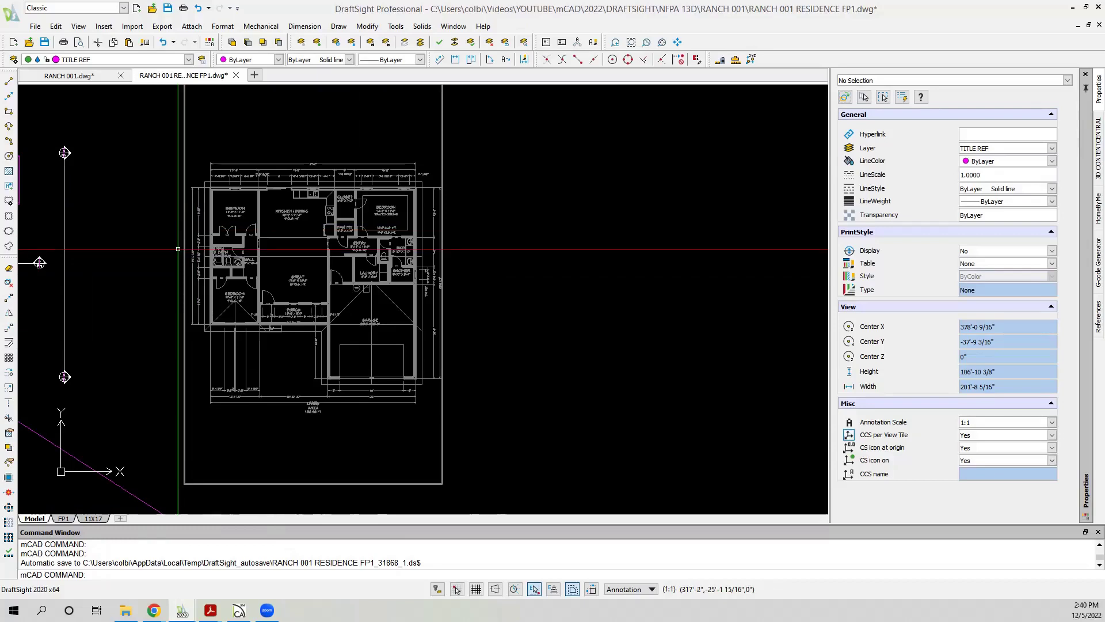
{"action": "left_click", "coordinate": [239, 610]}
Orbit the Full Camera view of the house, return to the working plan, and minimize Chief Architect.
{"action": "left_click", "coordinate": [380, 72]}
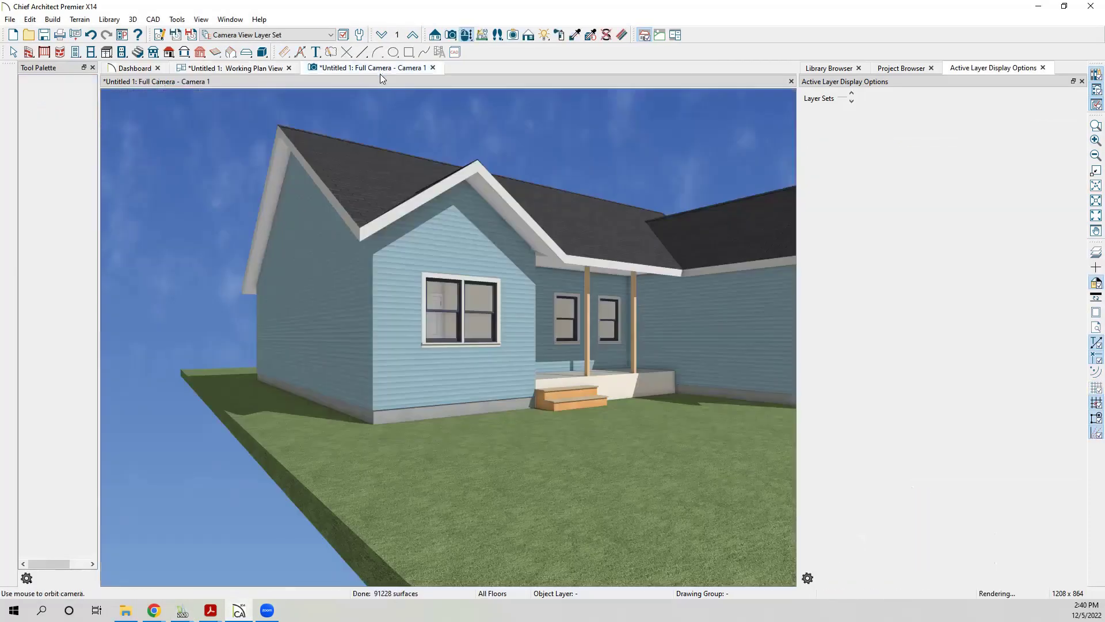
{"action": "left_click_drag", "start_coordinate": [284, 311], "coordinate": [562, 320]}
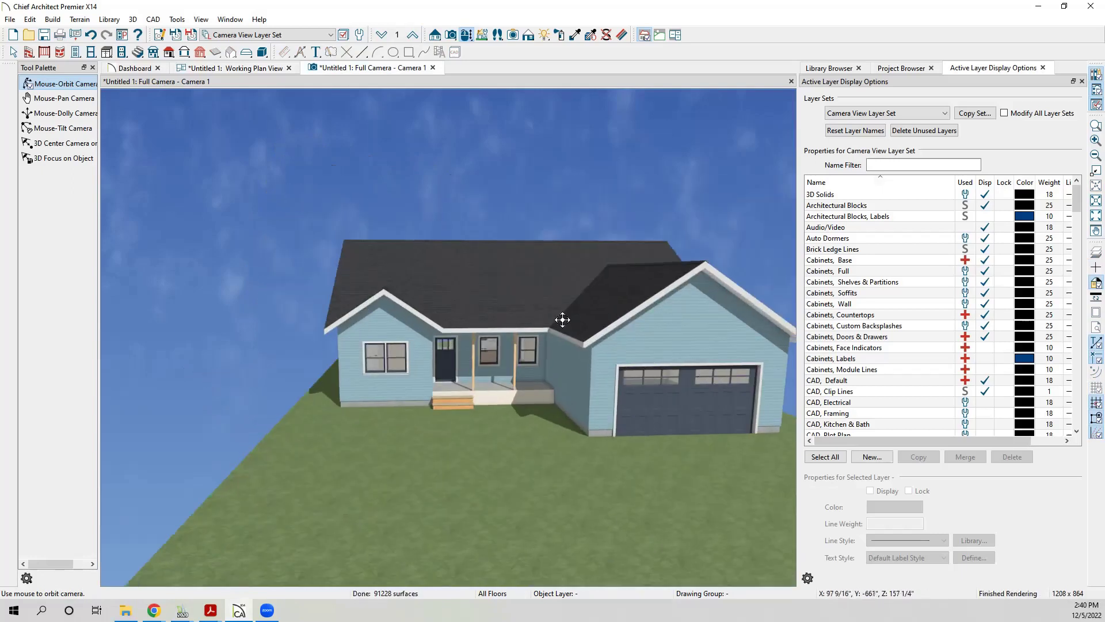
{"action": "left_click", "coordinate": [235, 68]}
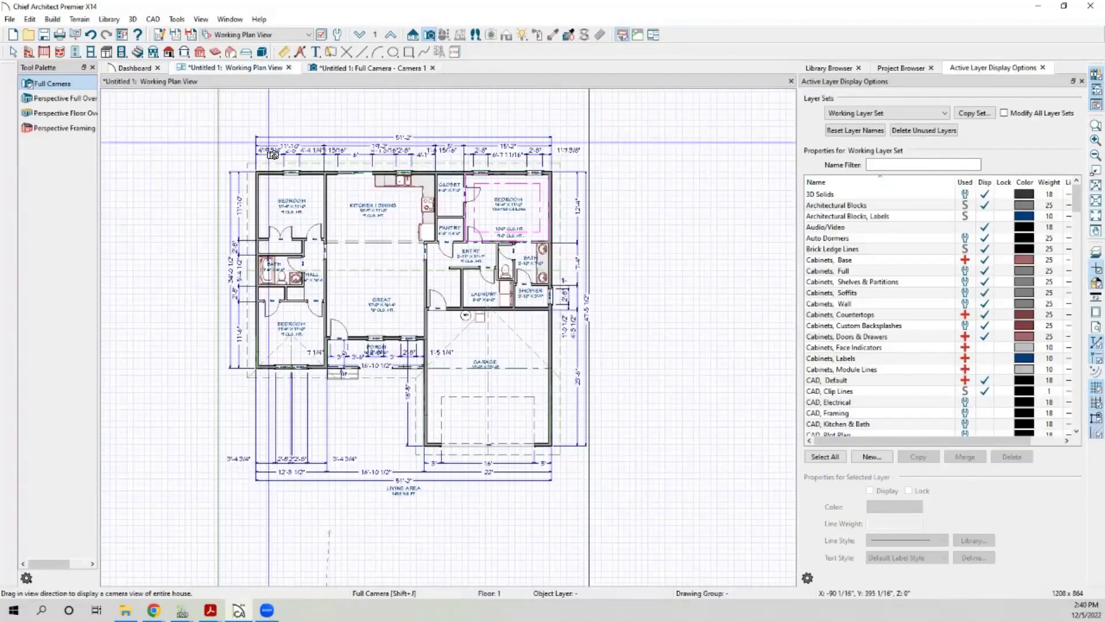
{"action": "left_click", "coordinate": [1039, 7]}
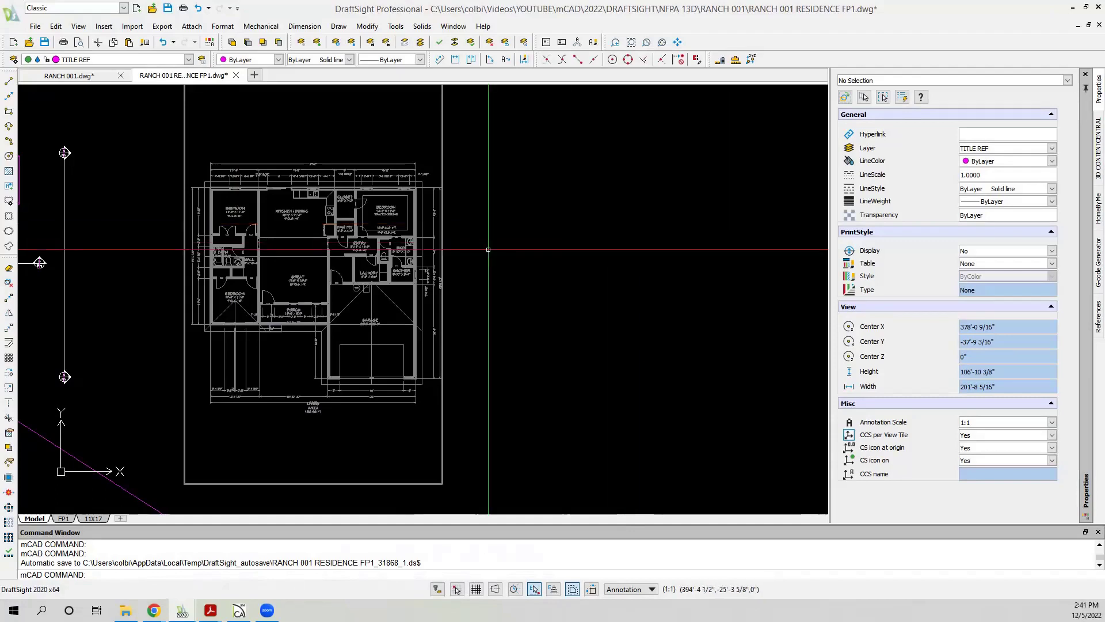
Look over the RANCH 001.dwg drawing, then go back to the RANCH 001 RESIDENCE FP1 tab.
{"action": "scroll", "coordinate": [453, 255], "scroll_direction": "down", "scroll_amount": 2}
{"action": "scroll", "coordinate": [454, 256], "scroll_direction": "up", "scroll_amount": 2}
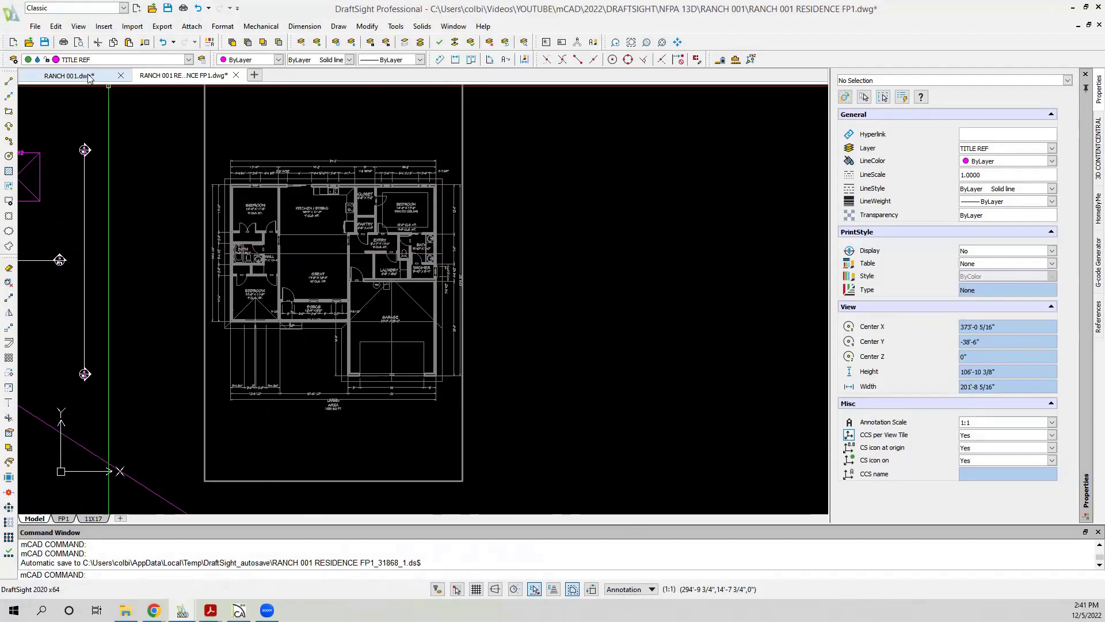
{"action": "mouse_move", "coordinate": [89, 79]}
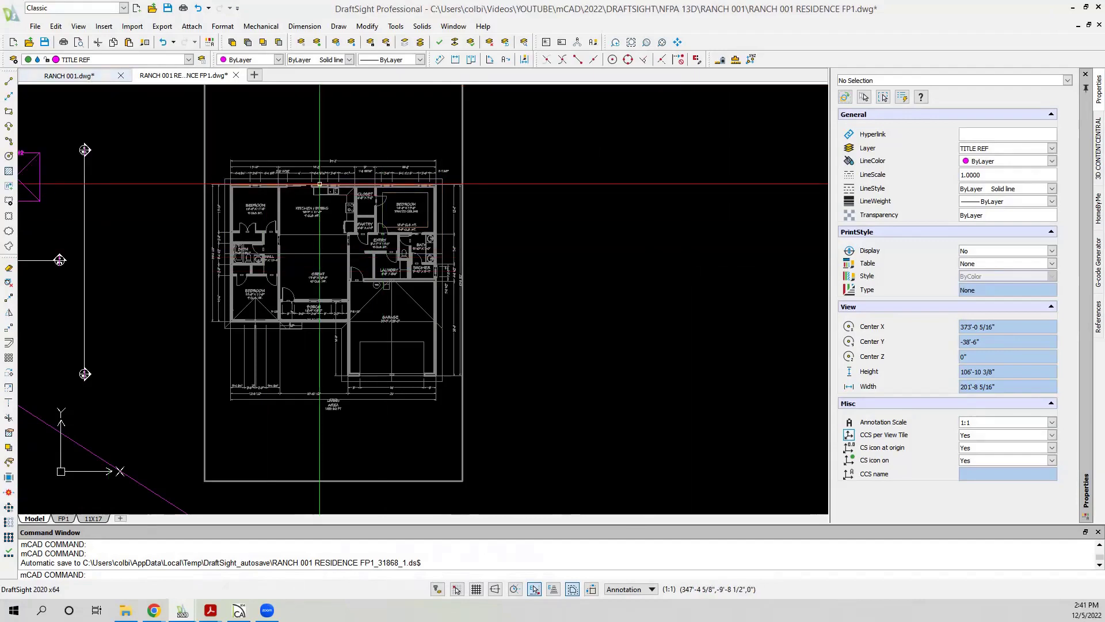
{"action": "left_click", "coordinate": [81, 76]}
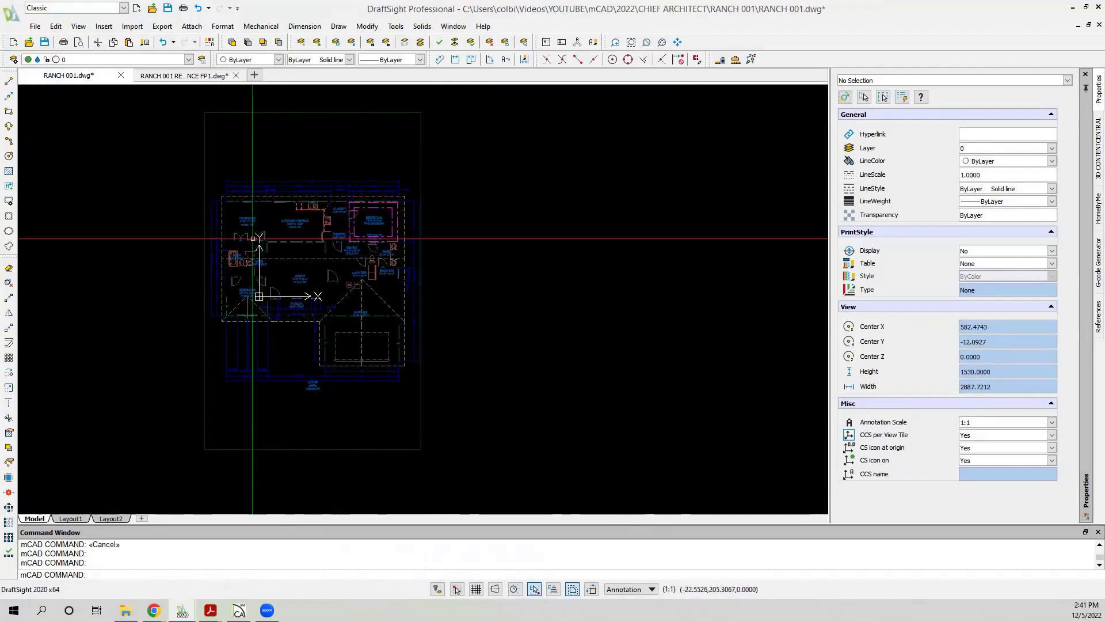
{"action": "scroll", "coordinate": [222, 207], "scroll_direction": "up", "scroll_amount": 1}
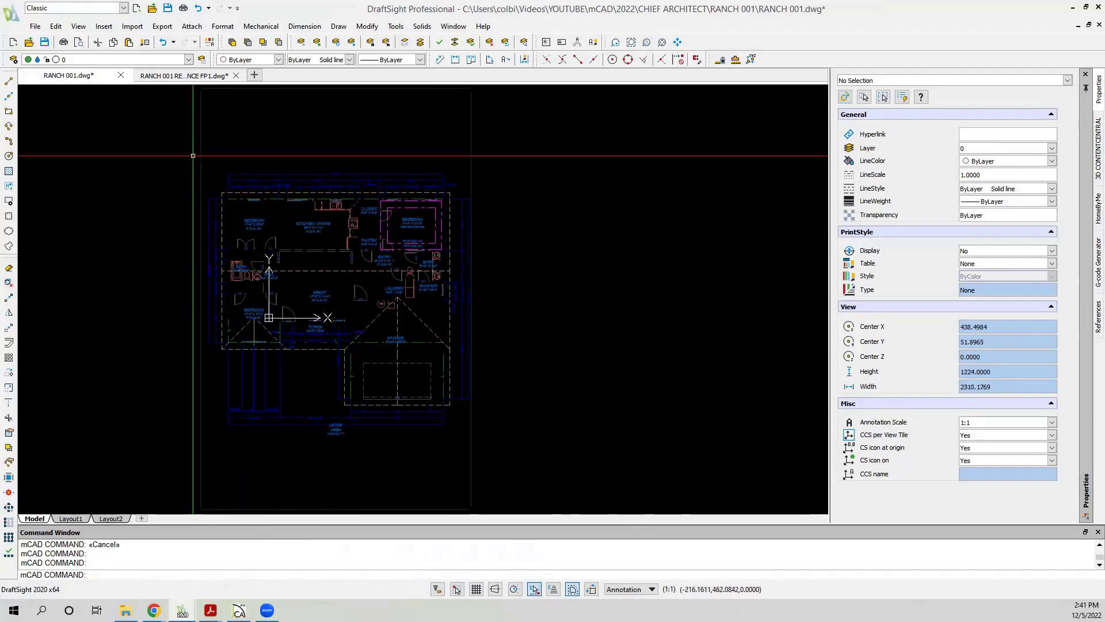
{"action": "left_click", "coordinate": [188, 77]}
Close RANCH 001.dwg without saving its changes.
{"action": "scroll", "coordinate": [196, 211], "scroll_direction": "down", "scroll_amount": 2}
{"action": "scroll", "coordinate": [195, 211], "scroll_direction": "up", "scroll_amount": 2}
{"action": "scroll", "coordinate": [195, 211], "scroll_direction": "up", "scroll_amount": 3}
{"action": "scroll", "coordinate": [198, 192], "scroll_direction": "down", "scroll_amount": 3}
{"action": "scroll", "coordinate": [205, 179], "scroll_direction": "up", "scroll_amount": 1}
{"action": "scroll", "coordinate": [205, 179], "scroll_direction": "down", "scroll_amount": 1}
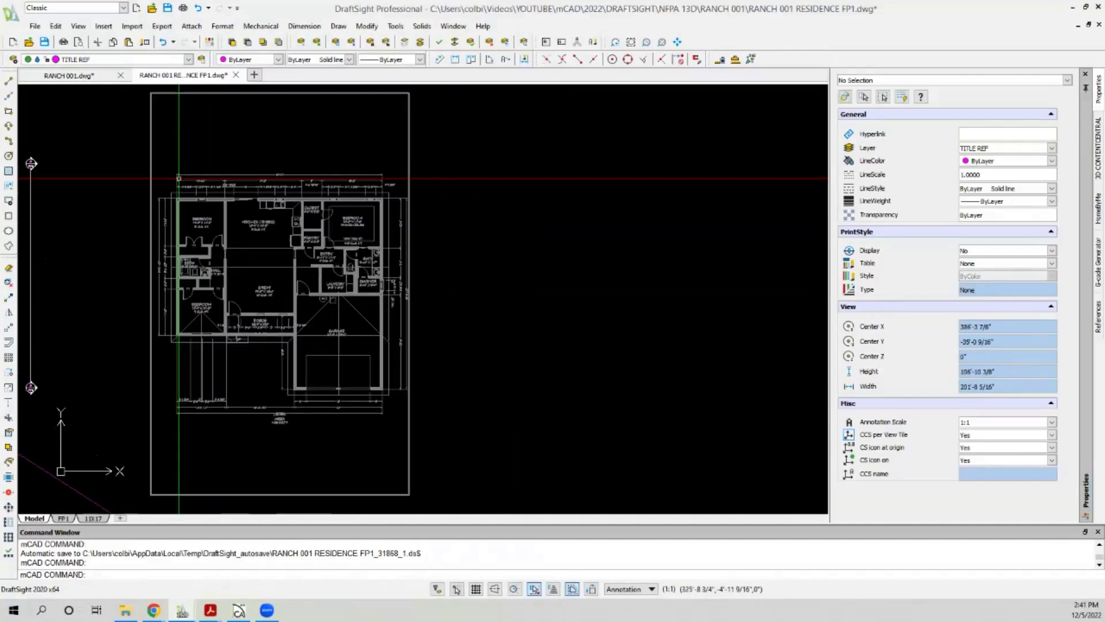
{"action": "scroll", "coordinate": [179, 178], "scroll_direction": "up", "scroll_amount": 3}
{"action": "left_click", "coordinate": [120, 75]}
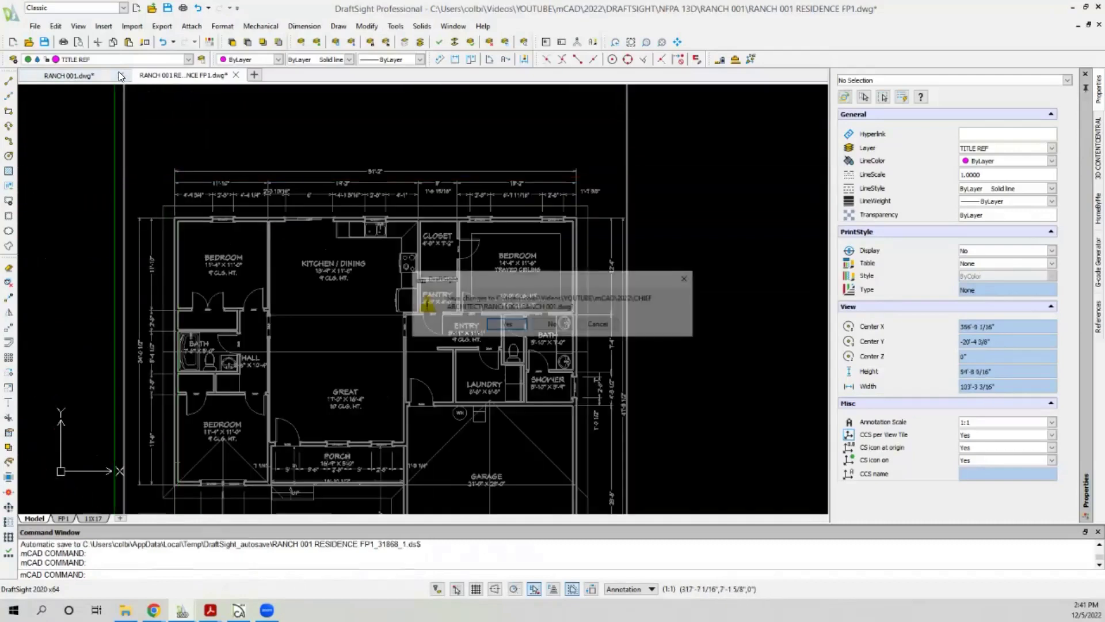
{"action": "left_click", "coordinate": [552, 324]}
Delete all 421 dimension entities with the dimension layer isolated, then unisolate the layers.
{"action": "scroll", "coordinate": [145, 246], "scroll_direction": "down", "scroll_amount": 1}
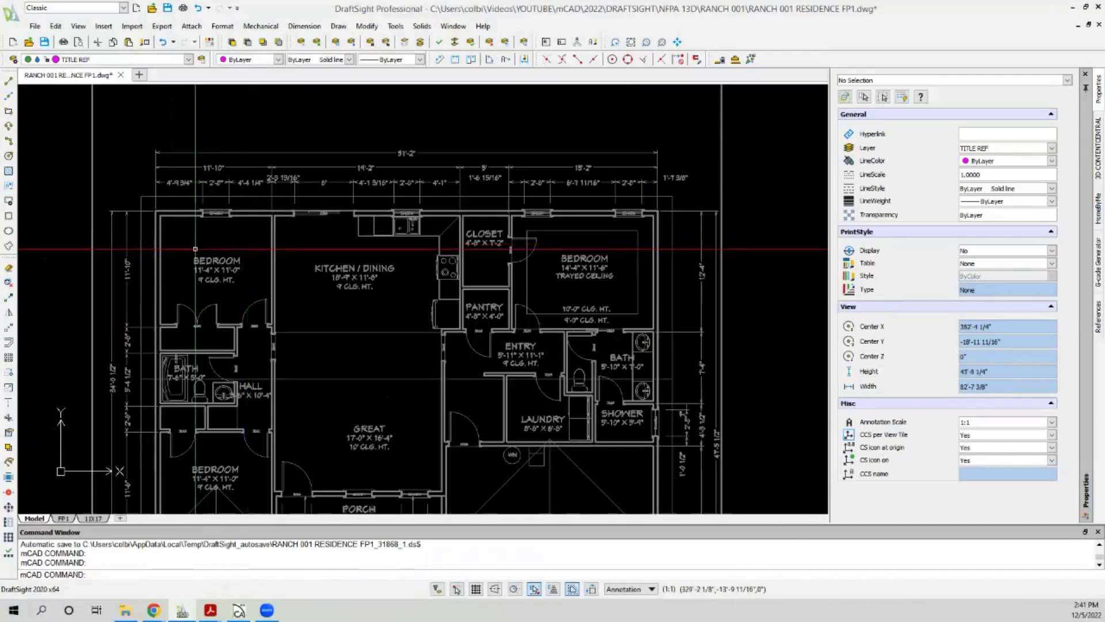
{"action": "scroll", "coordinate": [145, 246], "scroll_direction": "down", "scroll_amount": 2}
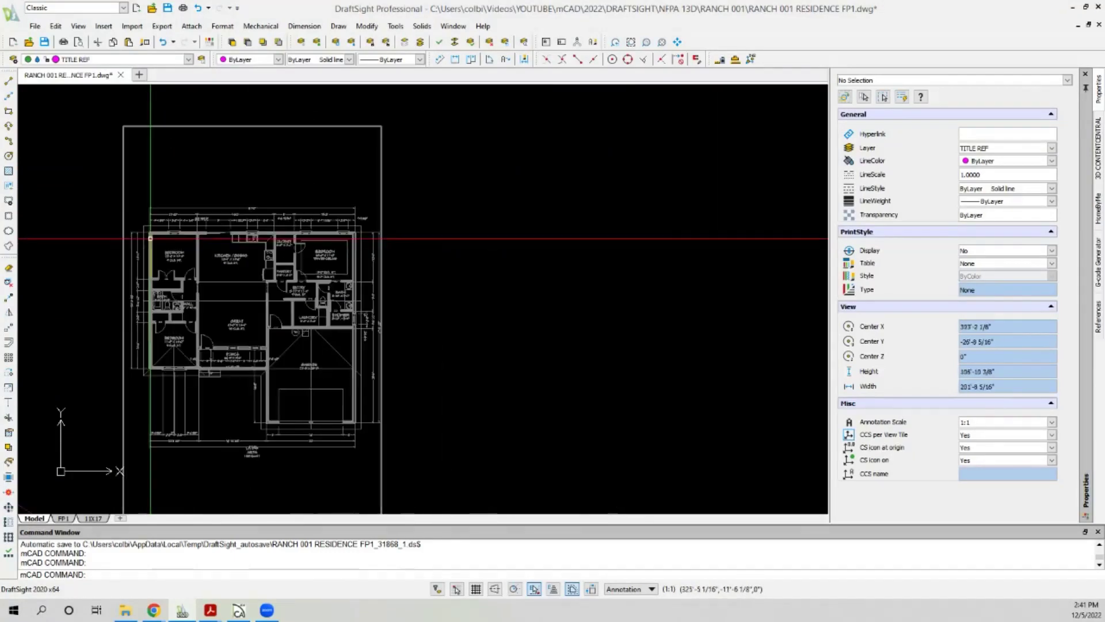
{"action": "scroll", "coordinate": [227, 219], "scroll_direction": "up", "scroll_amount": 4}
{"action": "scroll", "coordinate": [265, 201], "scroll_direction": "down", "scroll_amount": 2}
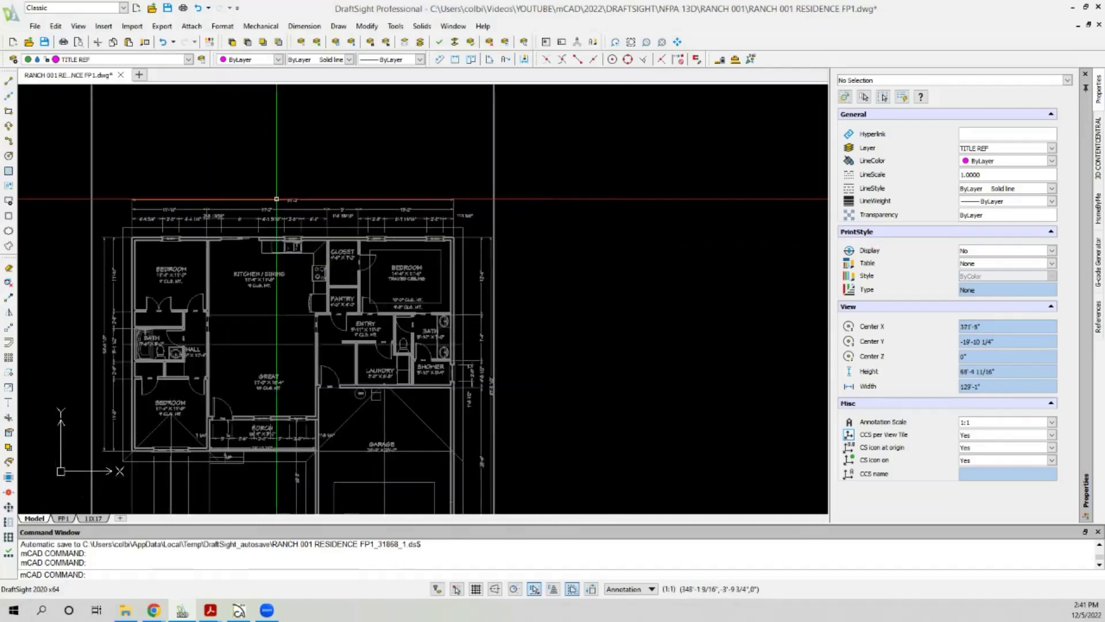
{"action": "left_click", "coordinate": [237, 200]}
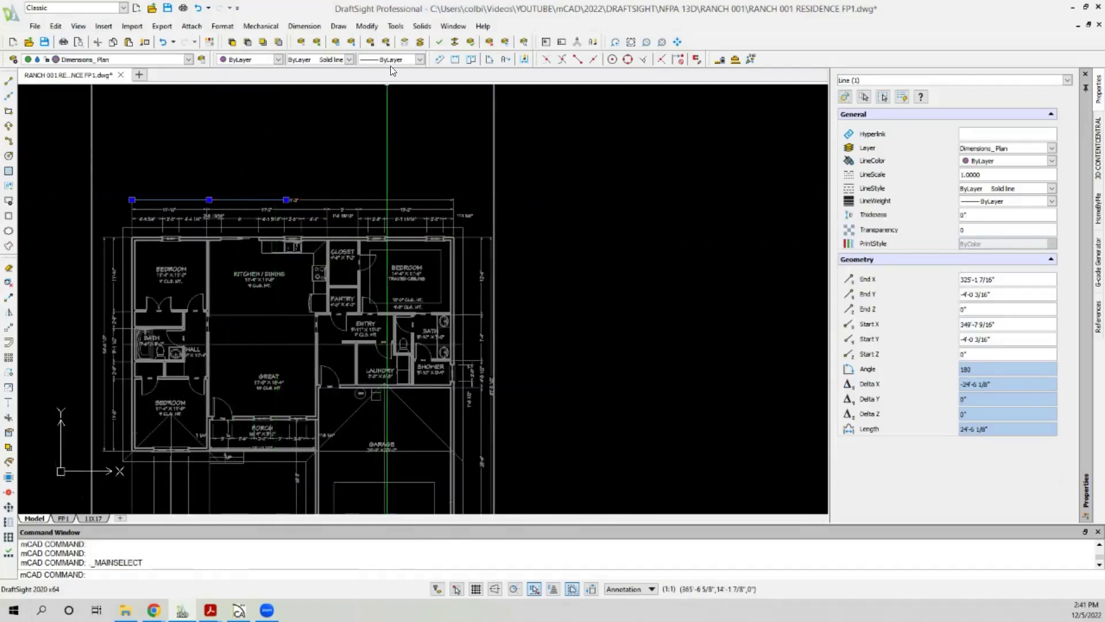
{"action": "left_click", "coordinate": [404, 43]}
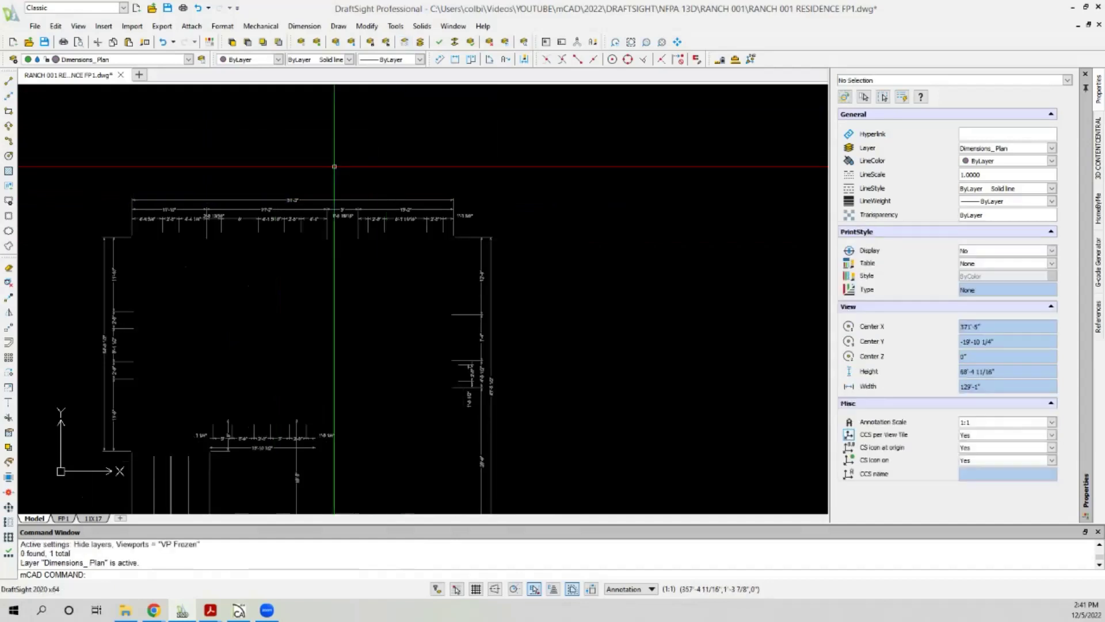
{"action": "scroll", "coordinate": [365, 158], "scroll_direction": "down", "scroll_amount": 3}
{"action": "left_click", "coordinate": [186, 148]}
{"action": "left_click", "coordinate": [480, 404]}
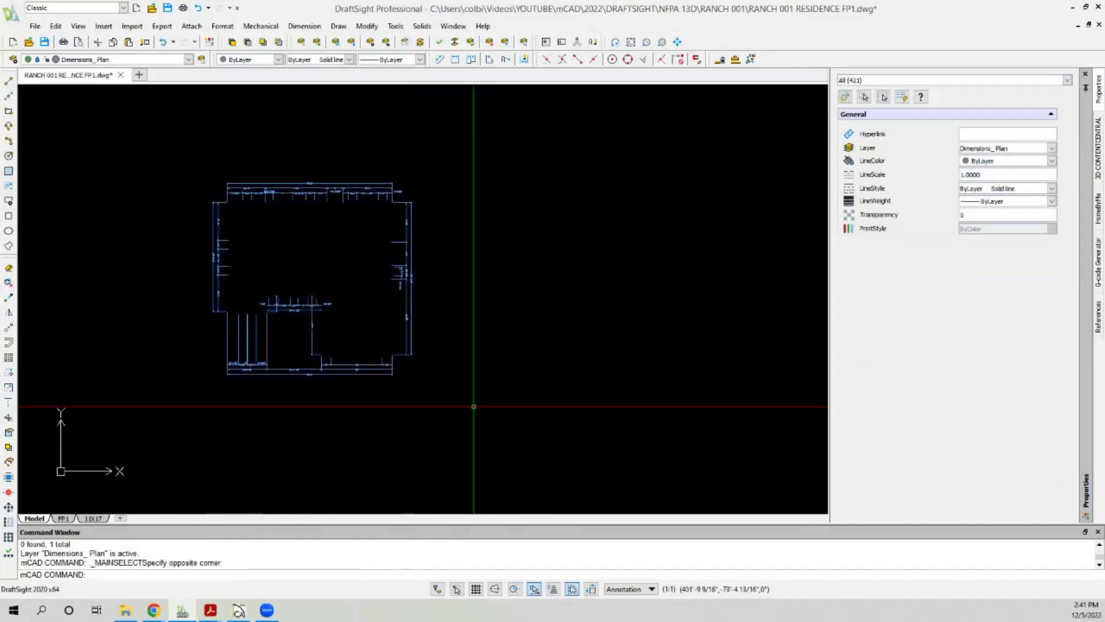
{"action": "key", "text": "Delete"}
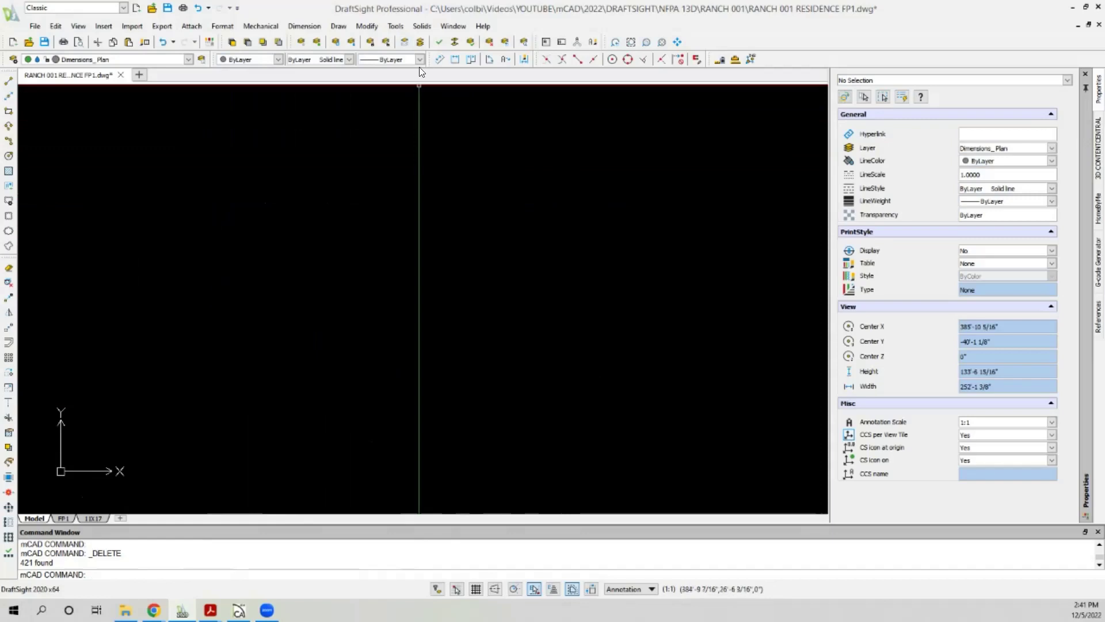
{"action": "left_click", "coordinate": [421, 42]}
Isolate the Roof Planes layer and delete its five roof outline polylines.
{"action": "scroll", "coordinate": [365, 209], "scroll_direction": "up", "scroll_amount": 3}
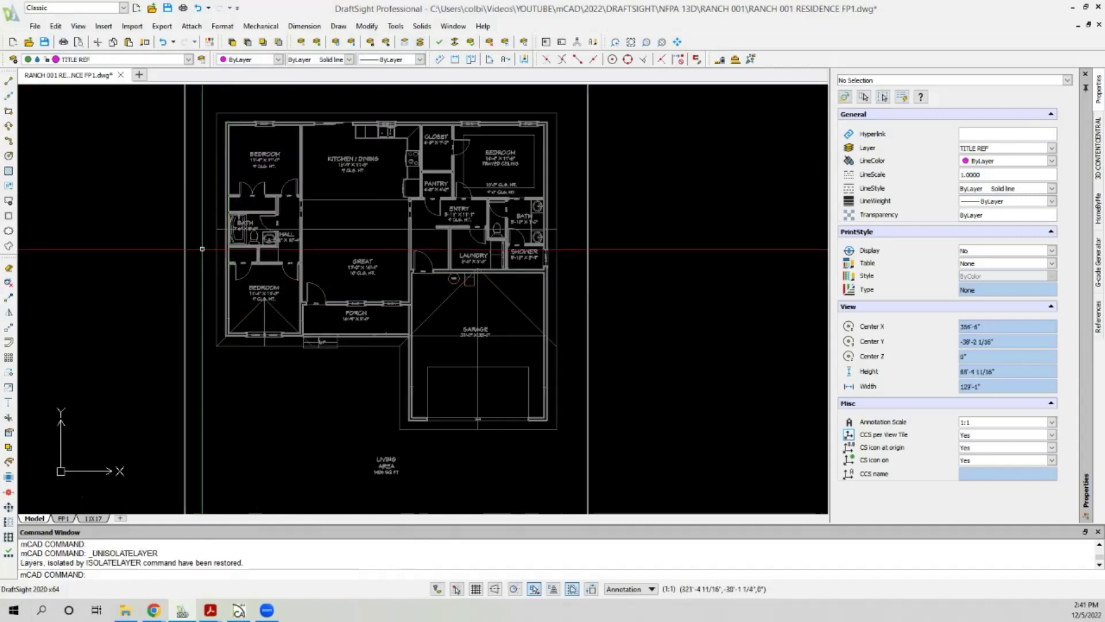
{"action": "scroll", "coordinate": [209, 189], "scroll_direction": "up", "scroll_amount": 4}
{"action": "left_click", "coordinate": [197, 115]}
{"action": "left_click", "coordinate": [189, 134]}
{"action": "scroll", "coordinate": [152, 218], "scroll_direction": "down", "scroll_amount": 3}
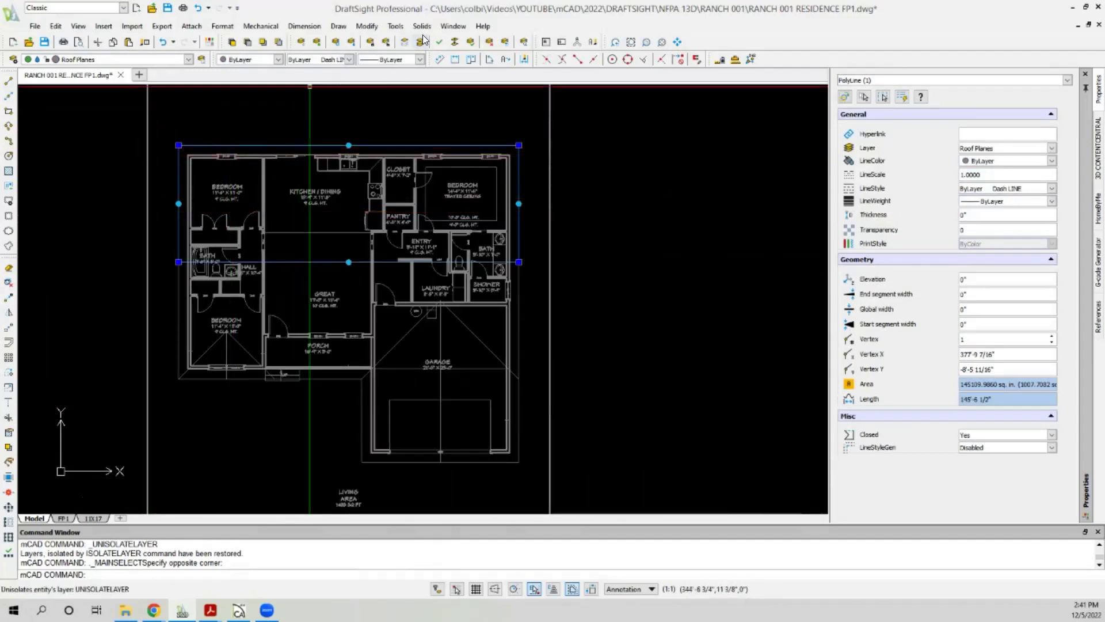
{"action": "left_click", "coordinate": [406, 41]}
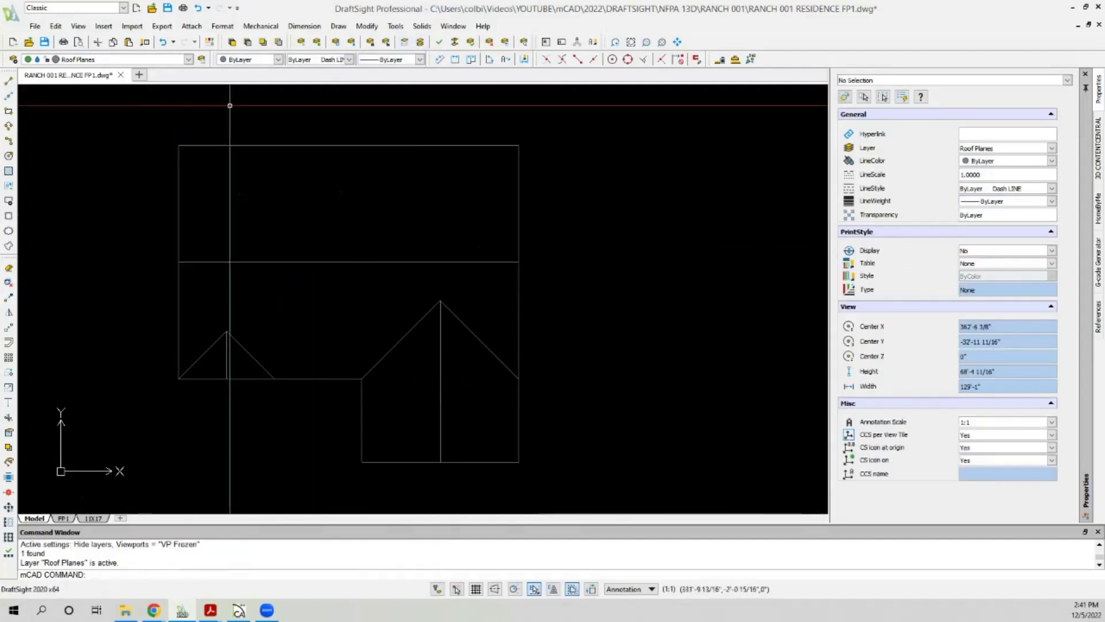
{"action": "left_click", "coordinate": [140, 126]}
{"action": "left_click", "coordinate": [515, 443]}
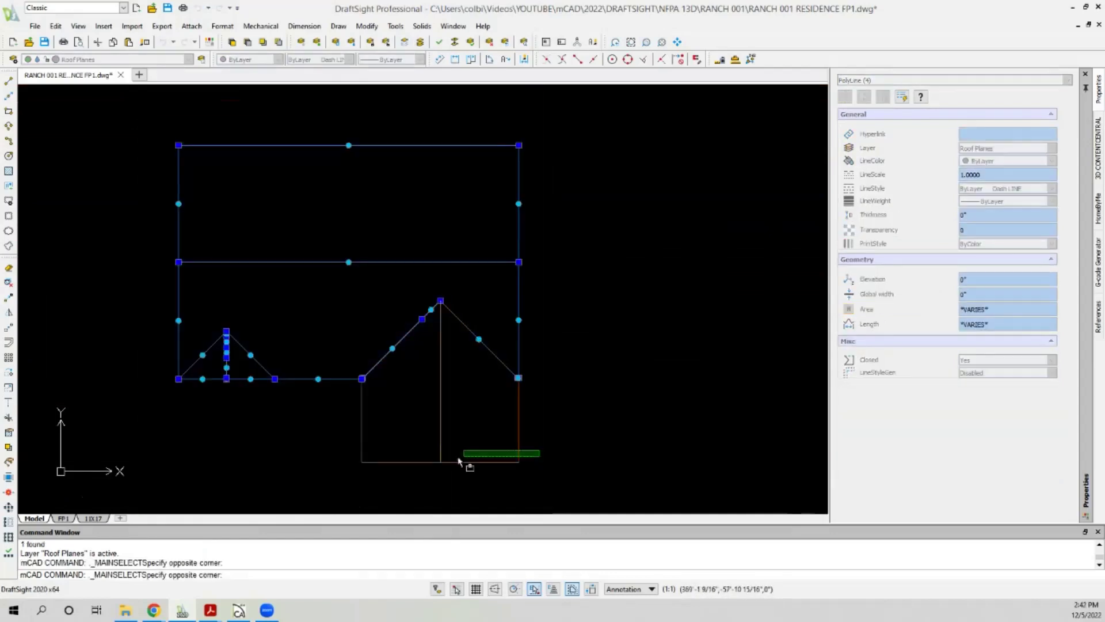
{"action": "key", "text": "Delete"}
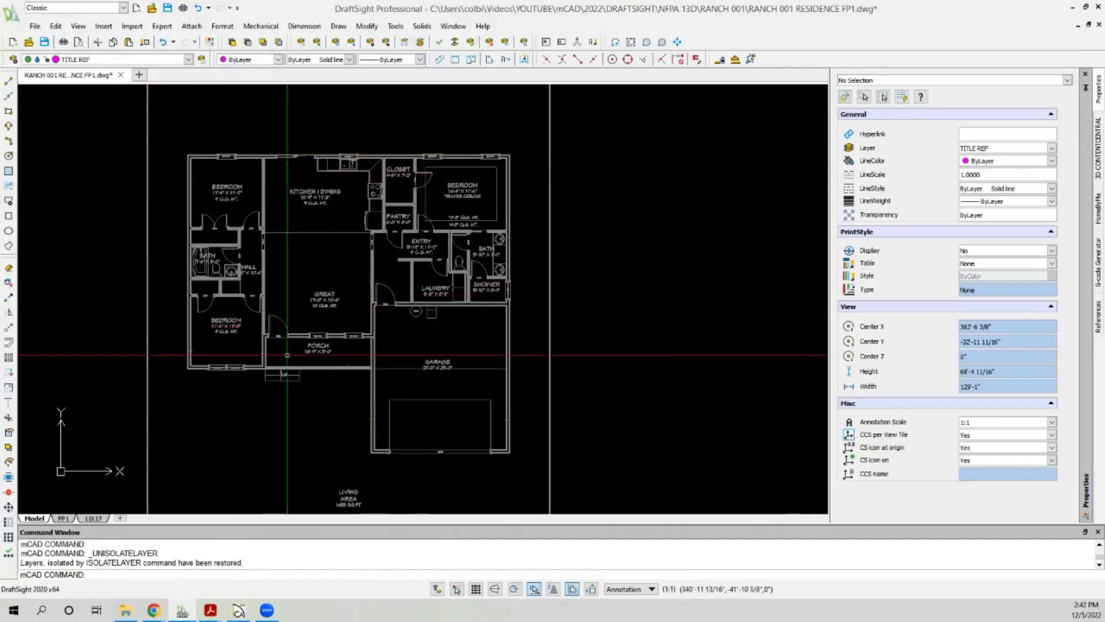
{"action": "scroll", "coordinate": [382, 389], "scroll_direction": "up", "scroll_amount": 2}
Delete the dash-dot Roofs_Baselines line running along the front of the porch and garage.
{"action": "left_click", "coordinate": [385, 356]}
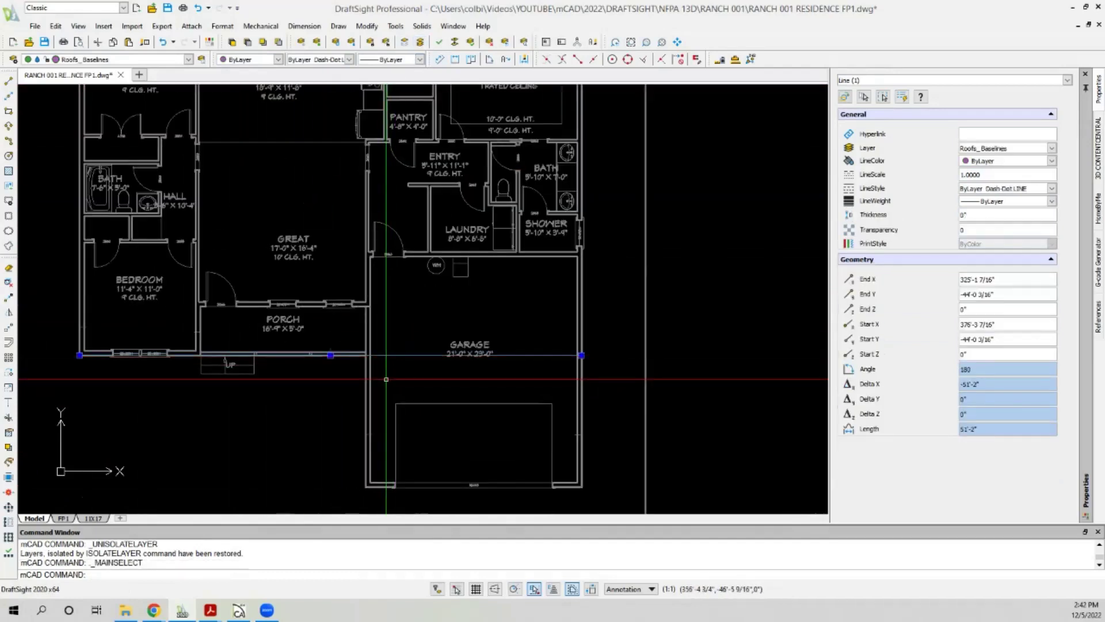
{"action": "scroll", "coordinate": [386, 379], "scroll_direction": "down", "scroll_amount": 2}
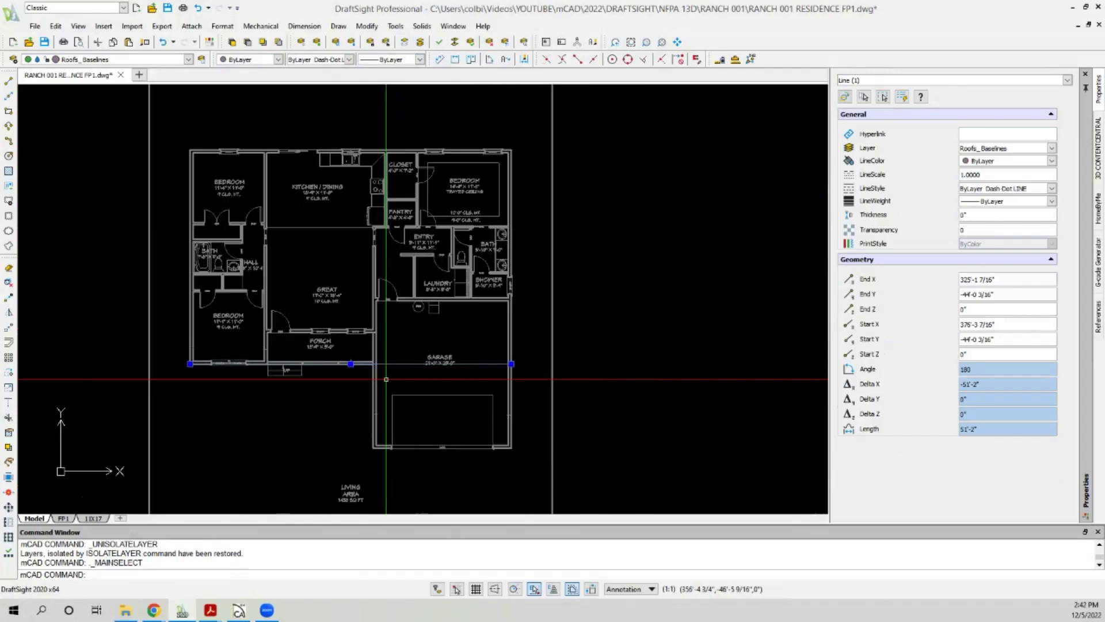
{"action": "key", "text": "Delete"}
{"action": "scroll", "coordinate": [280, 203], "scroll_direction": "up", "scroll_amount": 2}
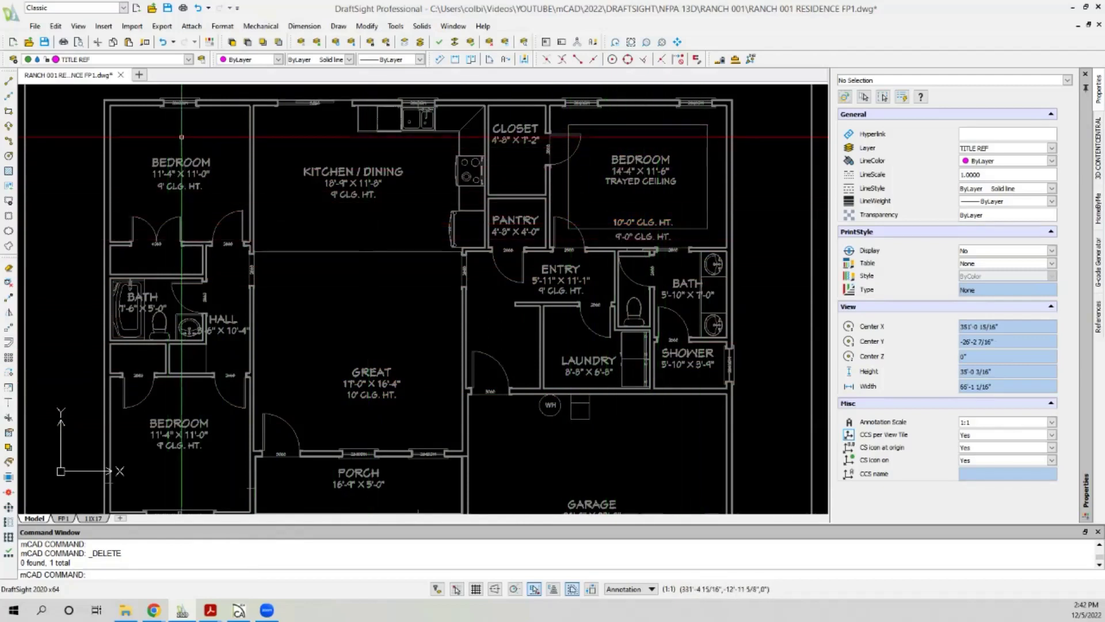
Remove the nine window size labels, such as 2840DH, with their layer isolated, then unisolate.
{"action": "scroll", "coordinate": [198, 102], "scroll_direction": "up", "scroll_amount": 1}
{"action": "scroll", "coordinate": [198, 102], "scroll_direction": "up", "scroll_amount": 9}
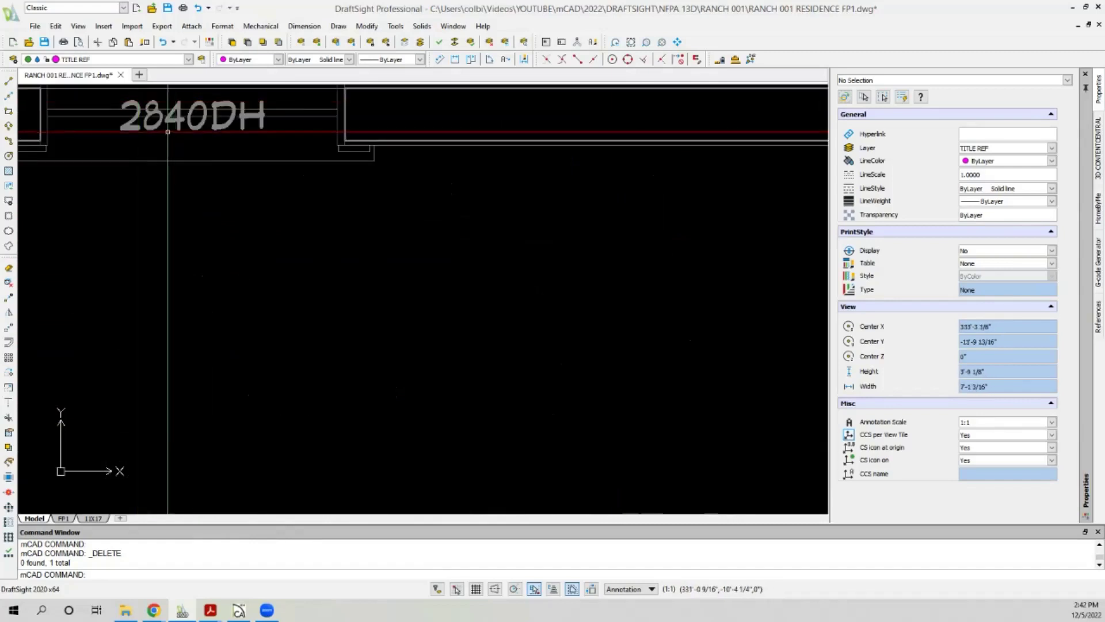
{"action": "left_click", "coordinate": [167, 126]}
{"action": "left_click", "coordinate": [105, 132]}
{"action": "scroll", "coordinate": [193, 109], "scroll_direction": "down", "scroll_amount": 6}
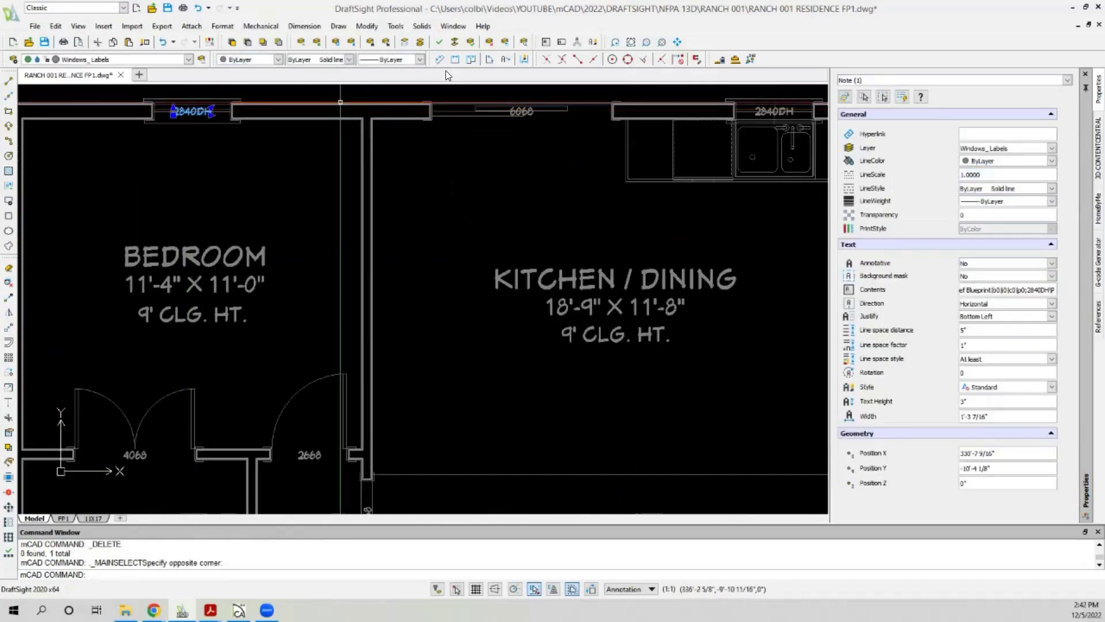
{"action": "left_click", "coordinate": [408, 41]}
{"action": "scroll", "coordinate": [217, 195], "scroll_direction": "down", "scroll_amount": 6}
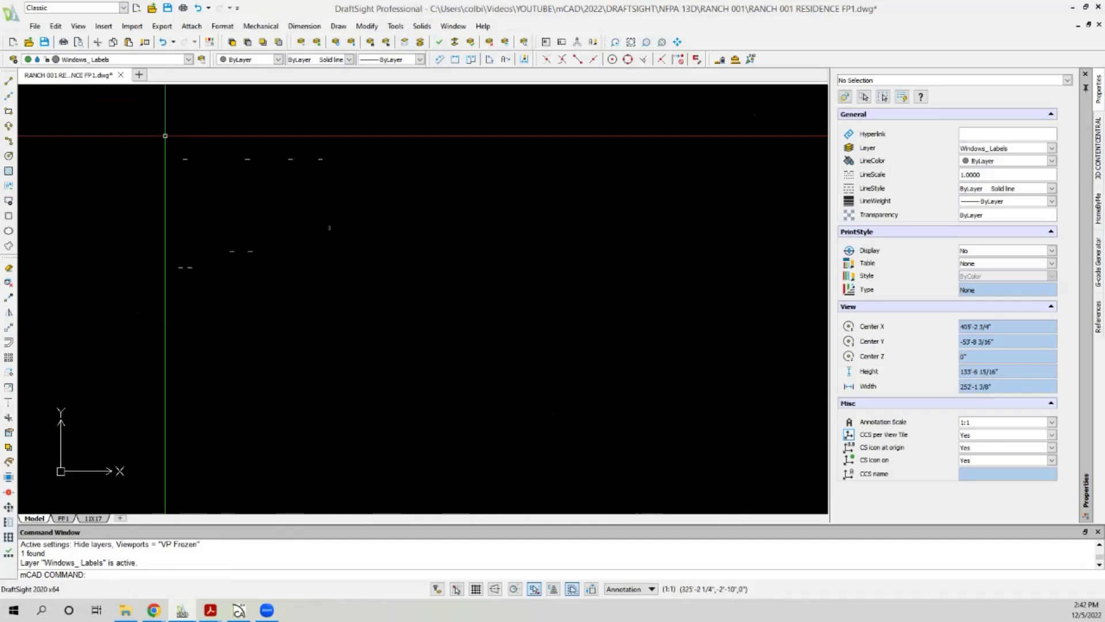
{"action": "left_click", "coordinate": [139, 131]}
{"action": "left_click", "coordinate": [286, 243]}
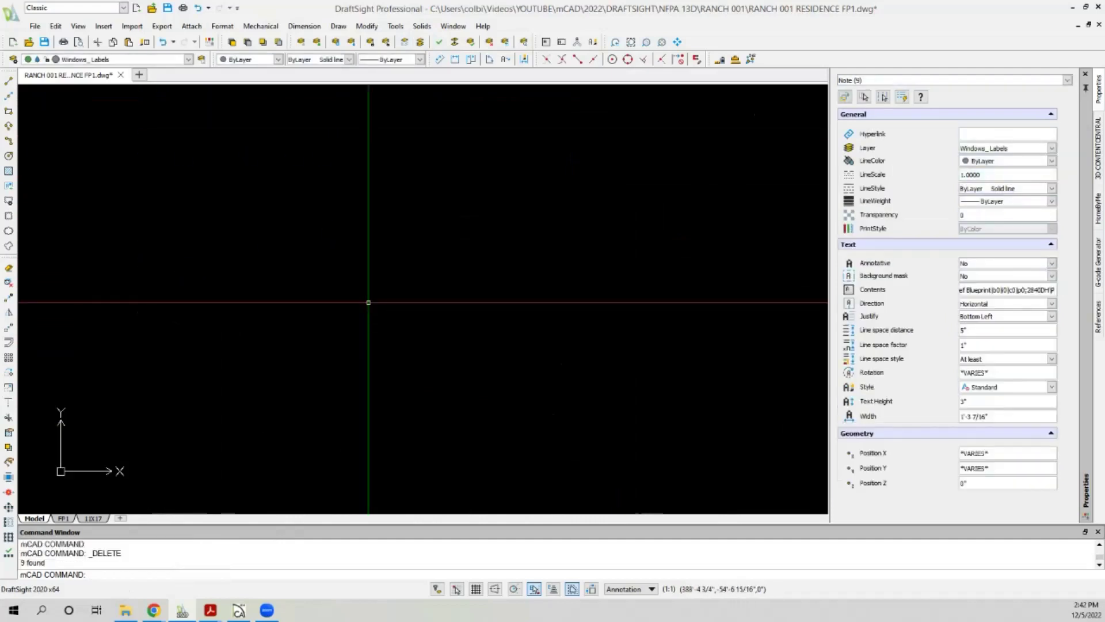
{"action": "left_click", "coordinate": [420, 41]}
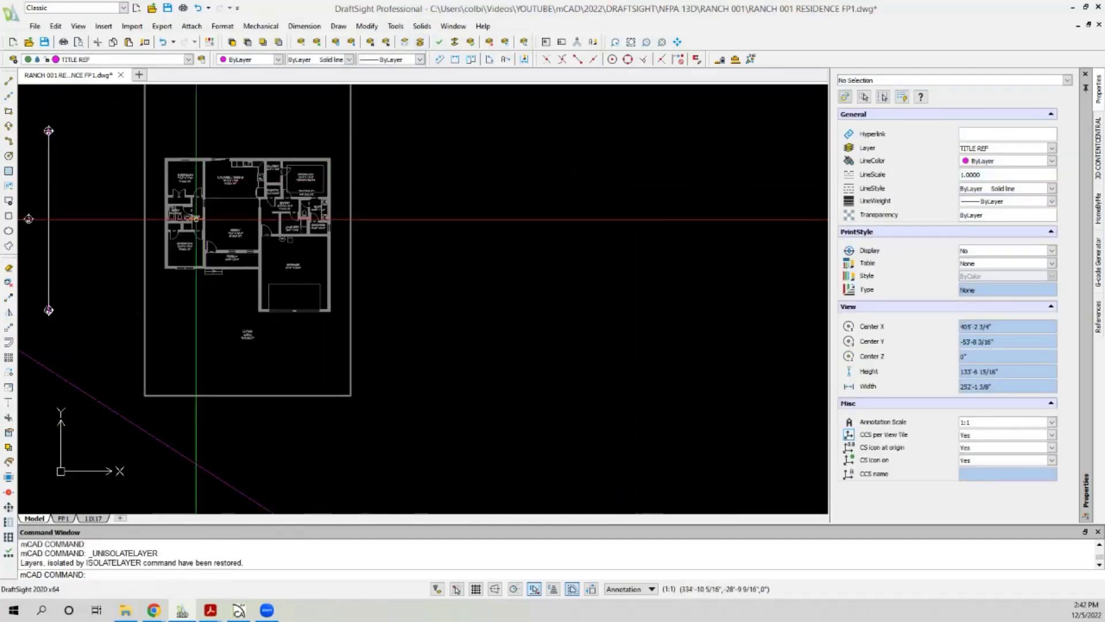
Delete the eighteen door labels with their layer isolated, then restore all layers.
{"action": "scroll", "coordinate": [196, 219], "scroll_direction": "up", "scroll_amount": 6}
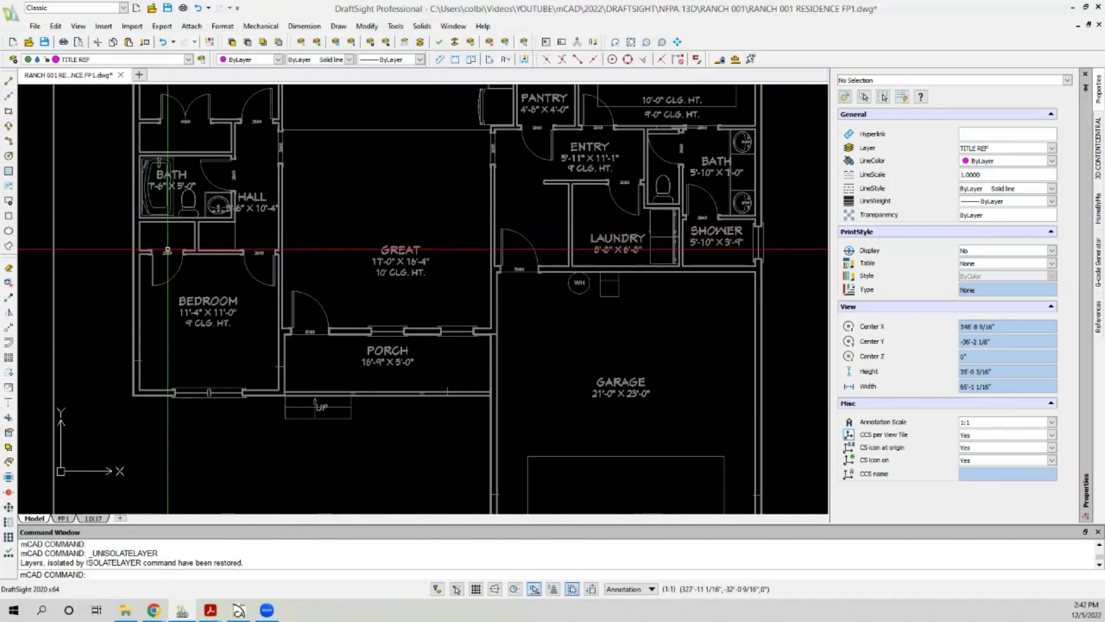
{"action": "left_click", "coordinate": [167, 250]}
{"action": "scroll", "coordinate": [106, 226], "scroll_direction": "down", "scroll_amount": 4}
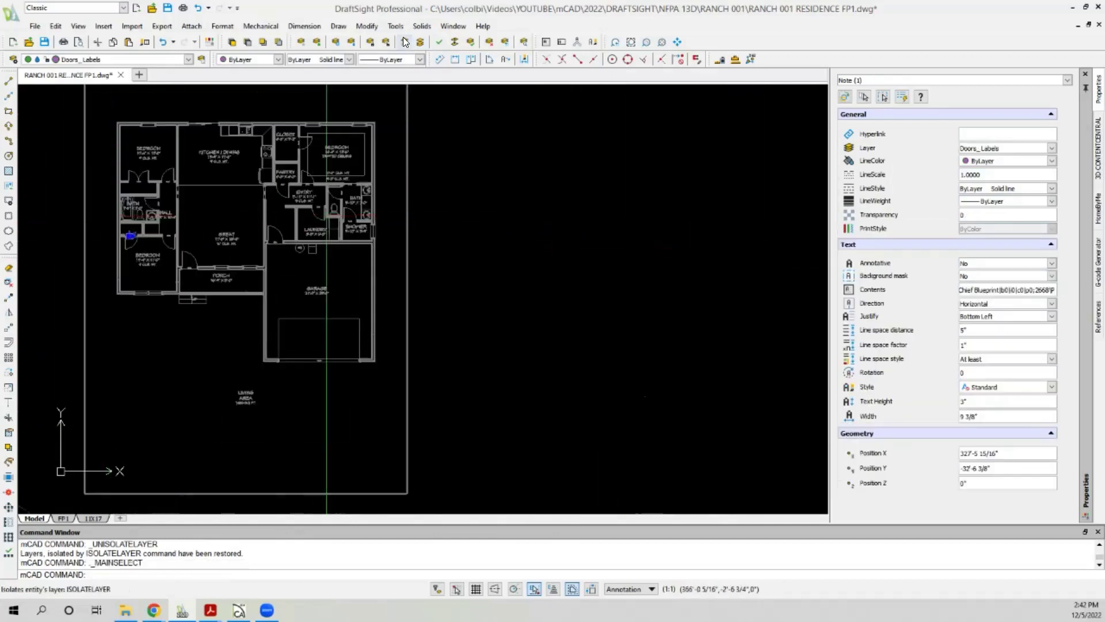
{"action": "left_click", "coordinate": [405, 41]}
{"action": "left_click", "coordinate": [104, 100]}
{"action": "left_click", "coordinate": [474, 445]}
{"action": "key", "text": "Delete"}
{"action": "left_click", "coordinate": [418, 44]}
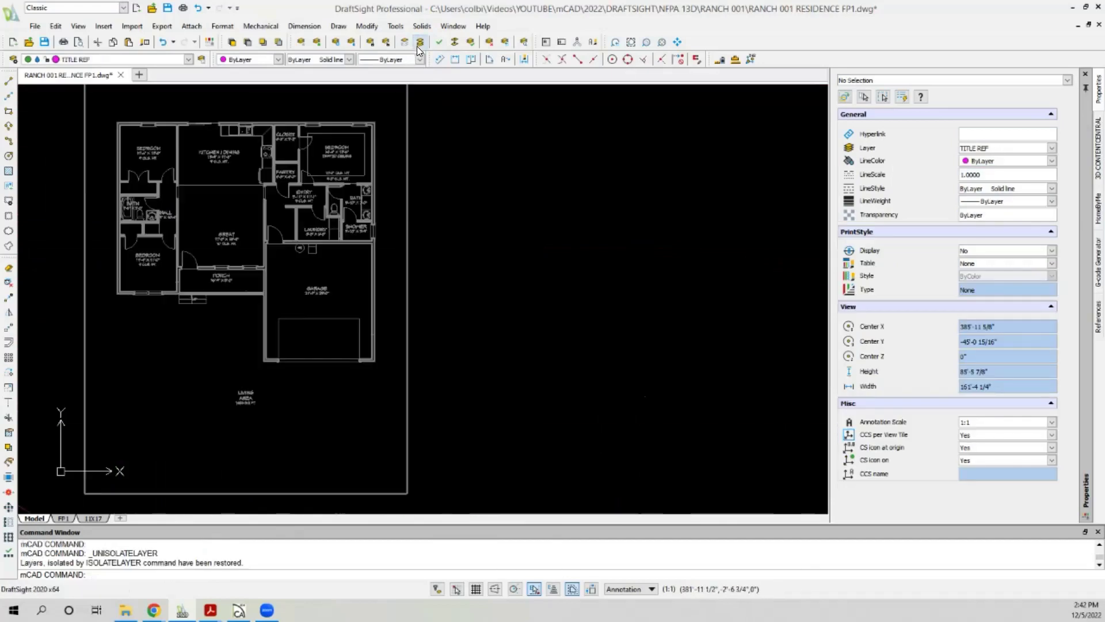
{"action": "scroll", "coordinate": [313, 118], "scroll_direction": "up", "scroll_amount": 3}
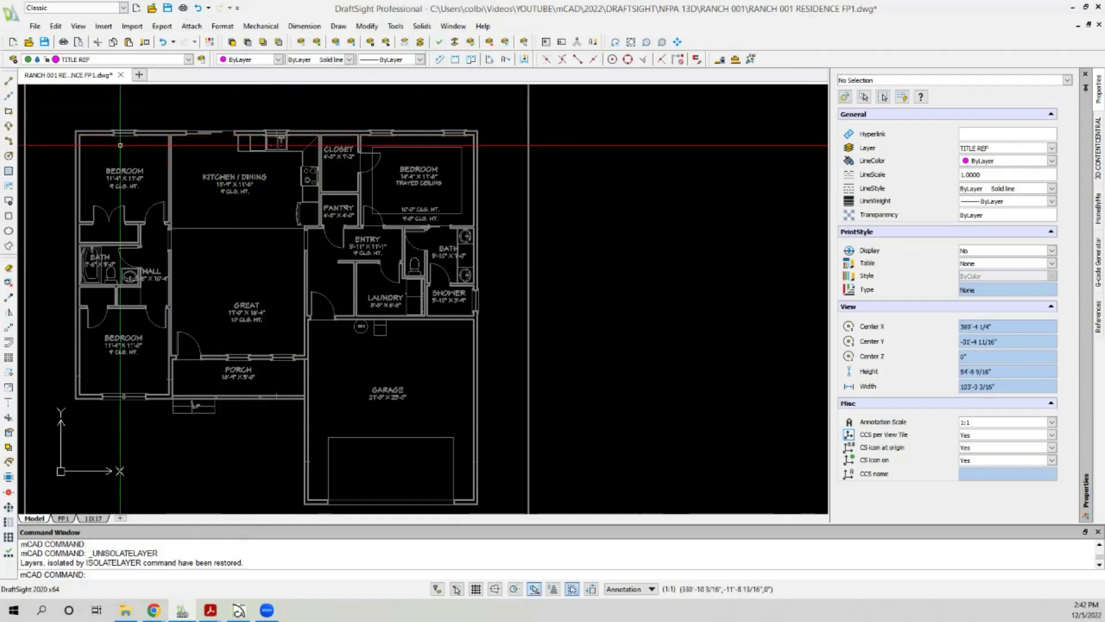
{"action": "scroll", "coordinate": [98, 157], "scroll_direction": "up", "scroll_amount": 2}
{"action": "scroll", "coordinate": [99, 157], "scroll_direction": "down", "scroll_amount": 1}
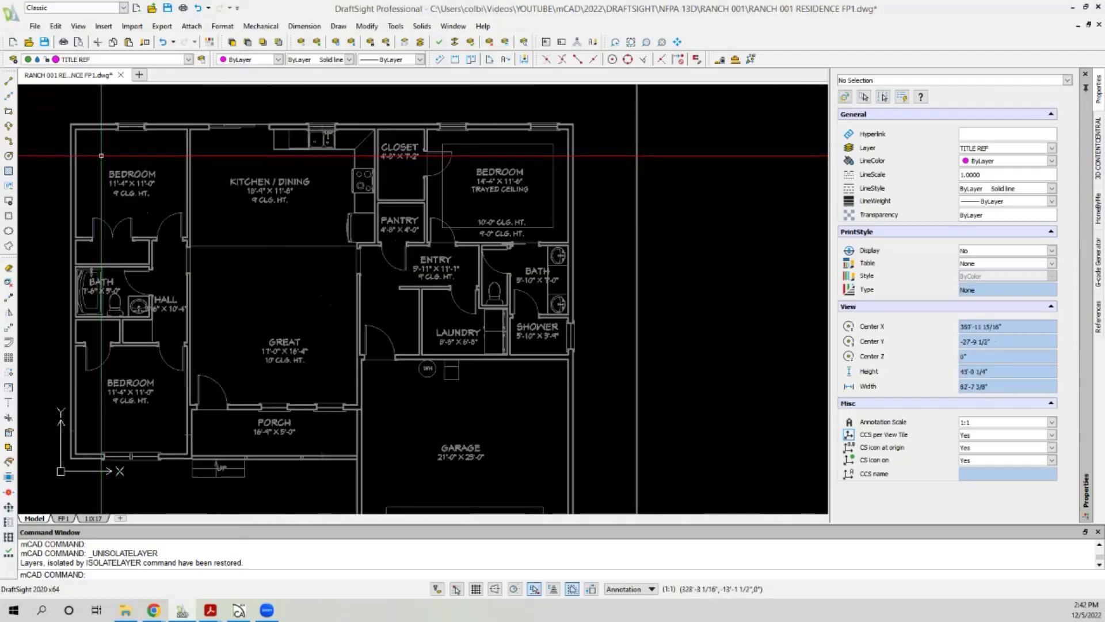
{"action": "scroll", "coordinate": [102, 155], "scroll_direction": "down", "scroll_amount": 1}
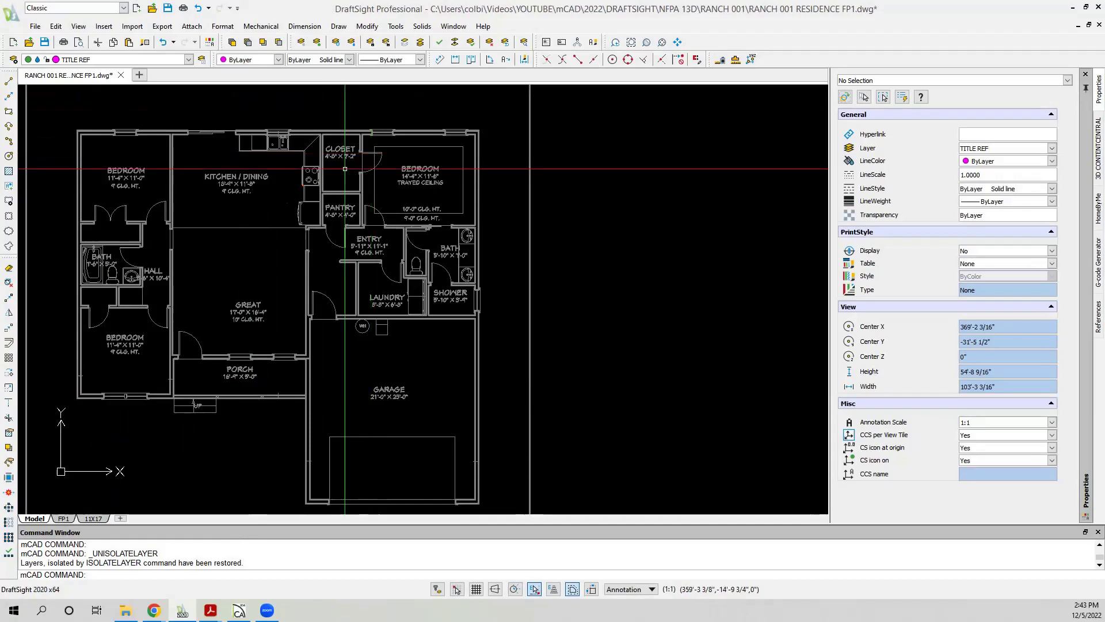
{"action": "scroll", "coordinate": [414, 204], "scroll_direction": "down", "scroll_amount": 1}
{"action": "scroll", "coordinate": [414, 204], "scroll_direction": "down", "scroll_amount": 1}
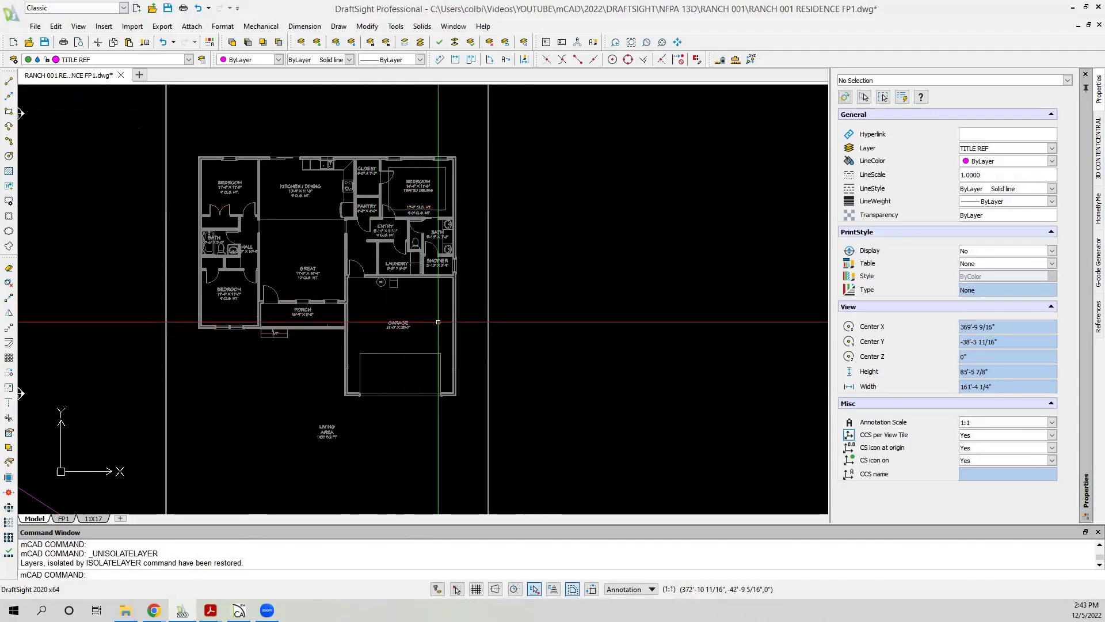
{"action": "scroll", "coordinate": [345, 283], "scroll_direction": "up", "scroll_amount": 2}
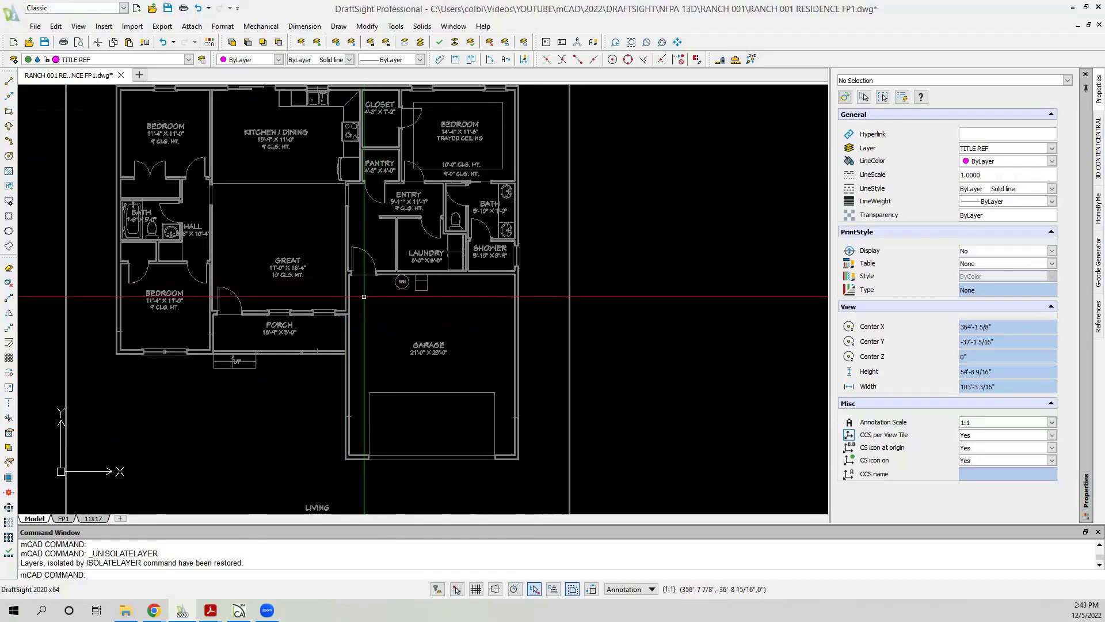
{"action": "scroll", "coordinate": [380, 296], "scroll_direction": "down", "scroll_amount": 1}
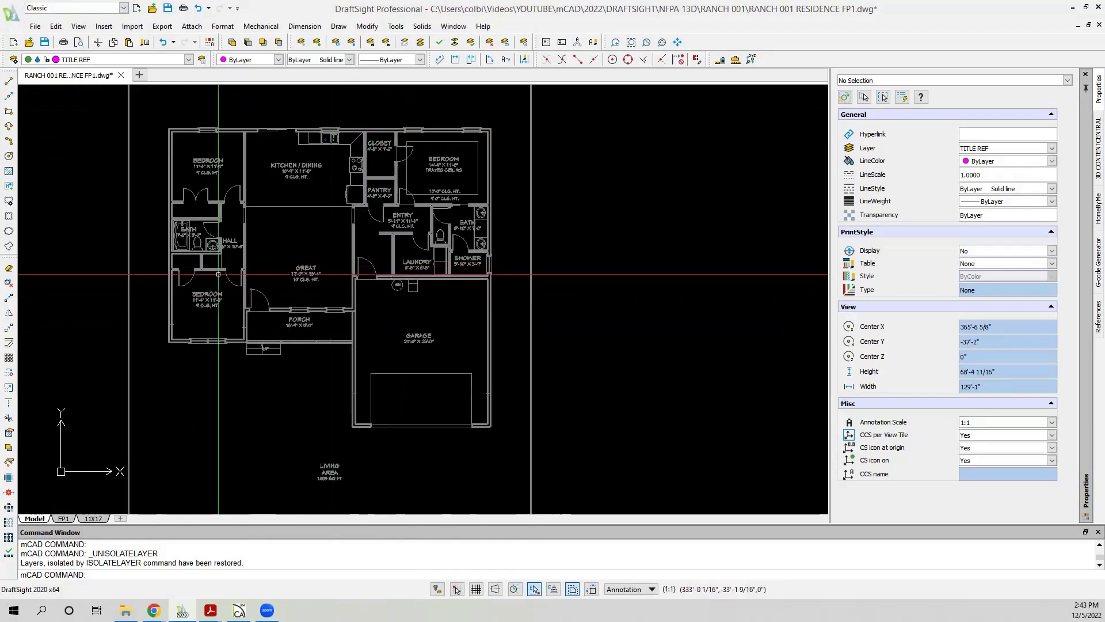
{"action": "scroll", "coordinate": [195, 259], "scroll_direction": "up", "scroll_amount": 4}
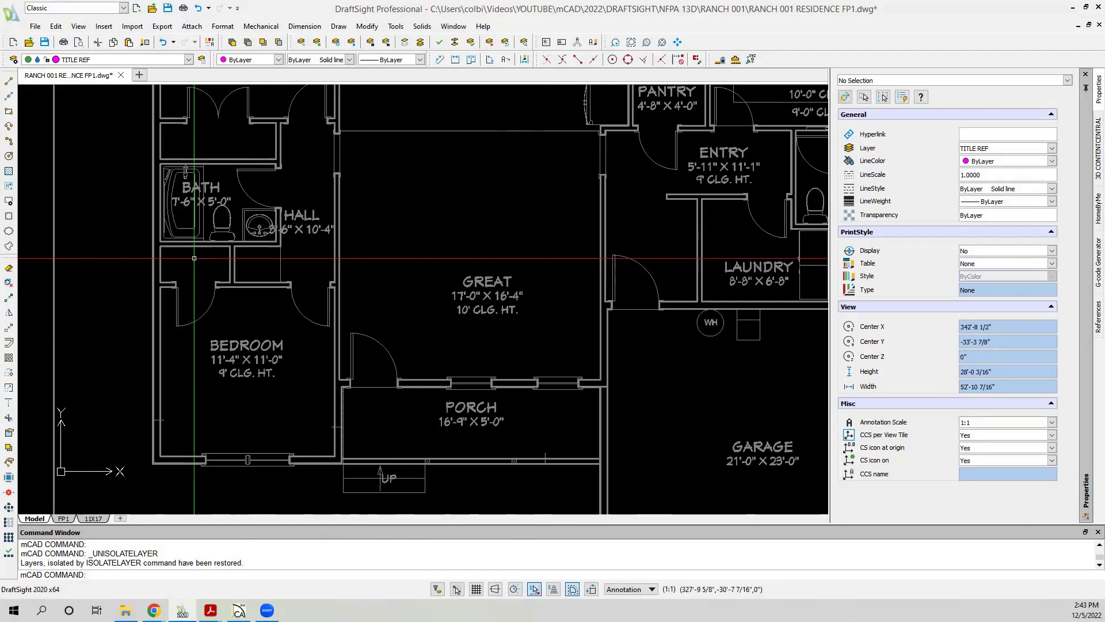
{"action": "scroll", "coordinate": [190, 270], "scroll_direction": "down", "scroll_amount": 2}
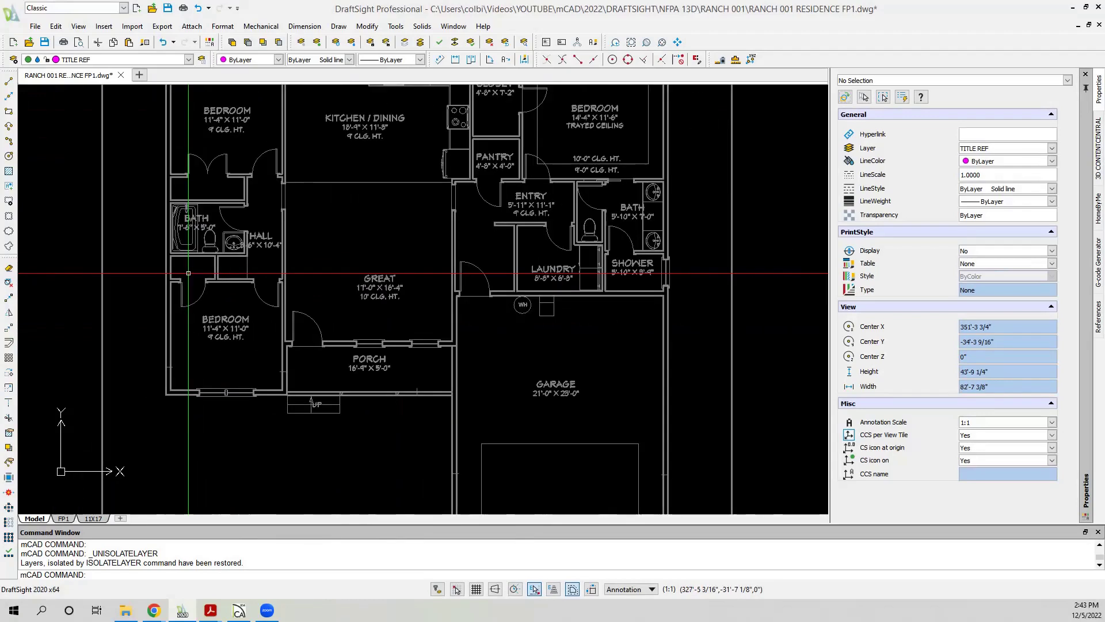
{"action": "scroll", "coordinate": [188, 273], "scroll_direction": "down", "scroll_amount": 1}
{"action": "scroll", "coordinate": [188, 273], "scroll_direction": "up", "scroll_amount": 2}
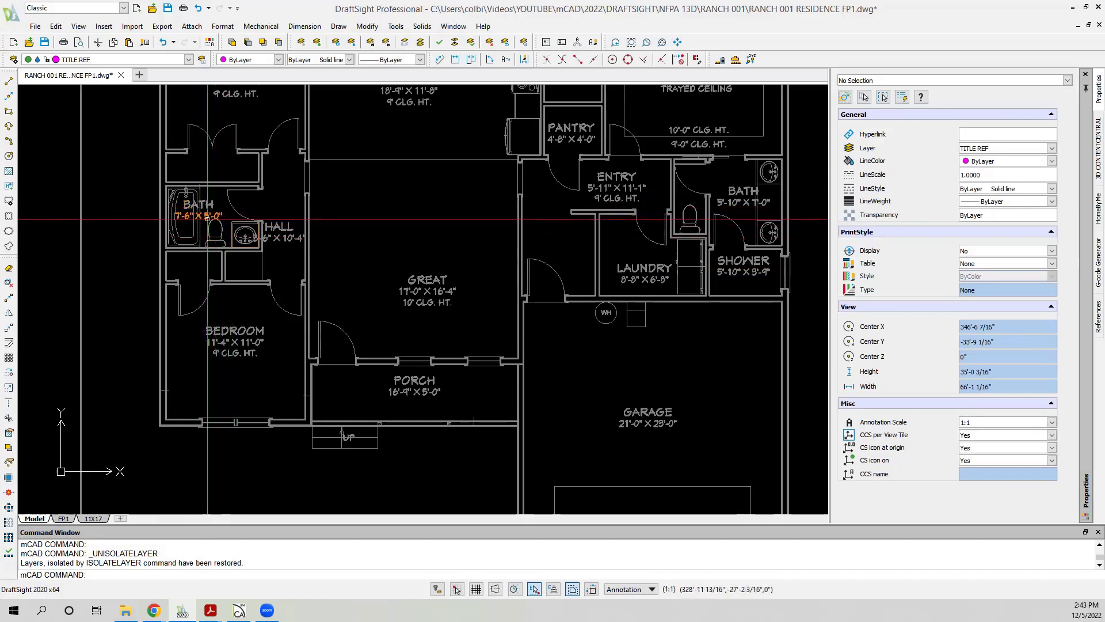
{"action": "scroll", "coordinate": [228, 240], "scroll_direction": "down", "scroll_amount": 1}
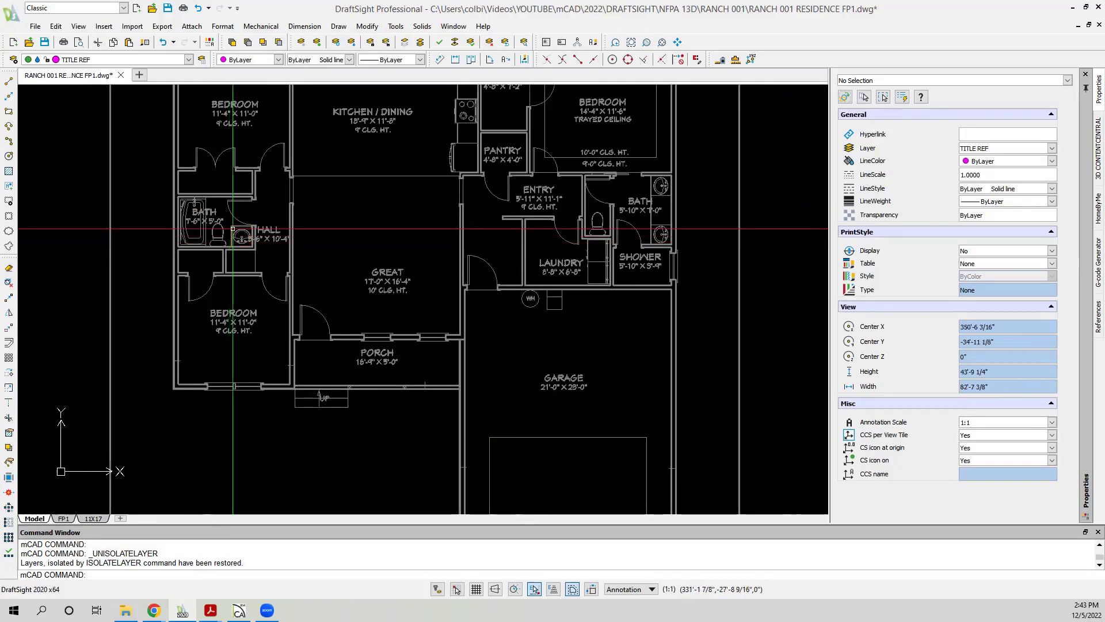
{"action": "scroll", "coordinate": [233, 229], "scroll_direction": "down", "scroll_amount": 1}
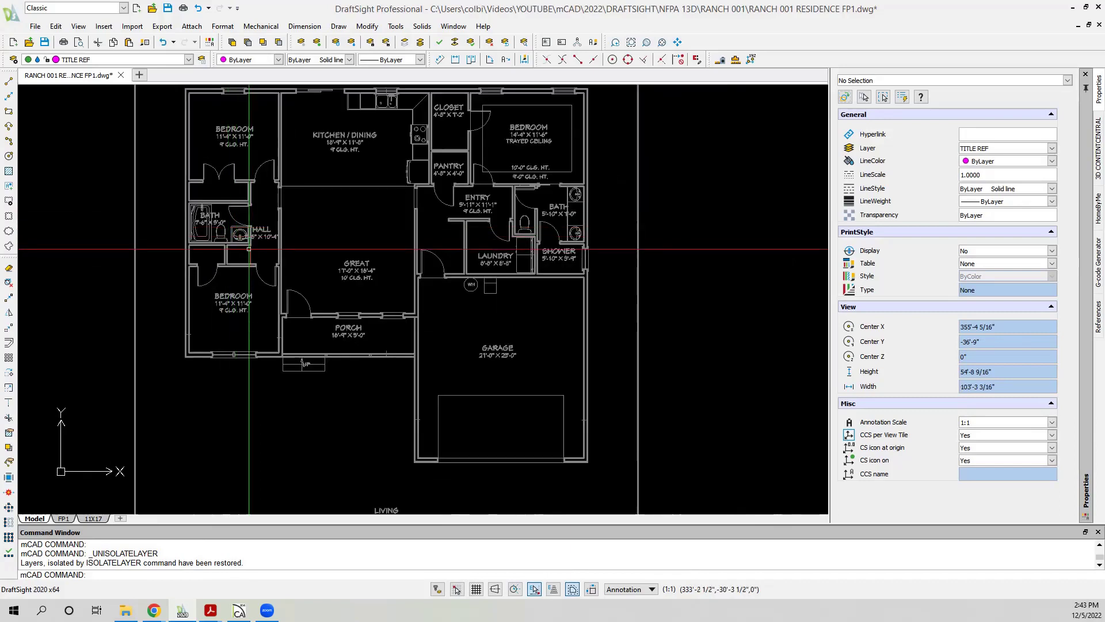
{"action": "scroll", "coordinate": [369, 256], "scroll_direction": "down", "scroll_amount": 1}
{"action": "scroll", "coordinate": [376, 257], "scroll_direction": "down", "scroll_amount": 4}
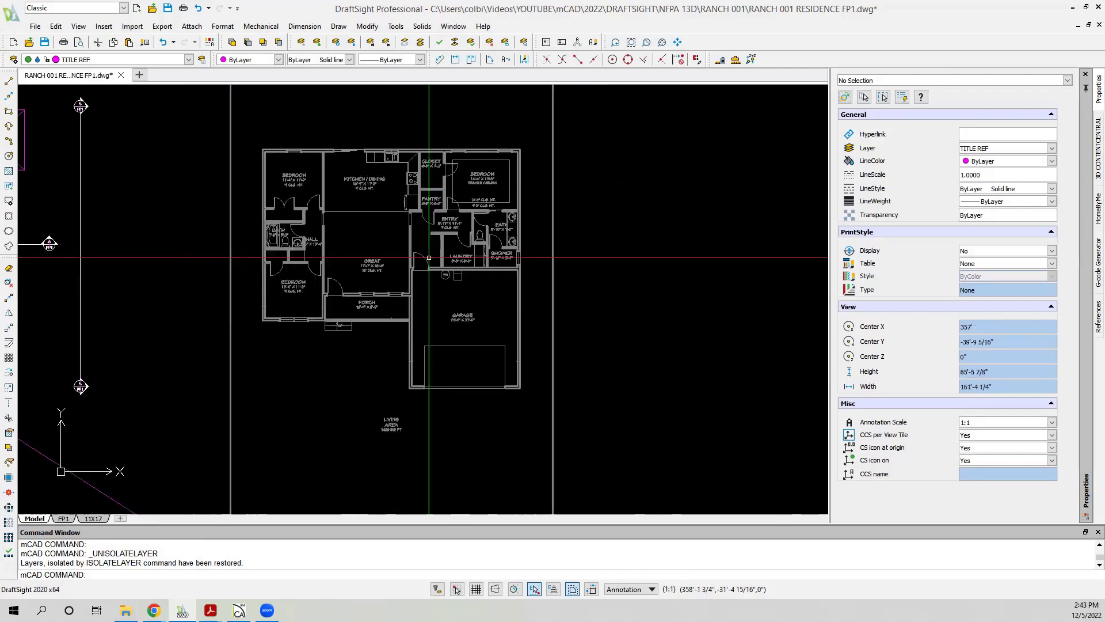
Select the NS PER 8.3.3 13 SF note on the floor plan.
{"action": "scroll", "coordinate": [460, 253], "scroll_direction": "down", "scroll_amount": 4}
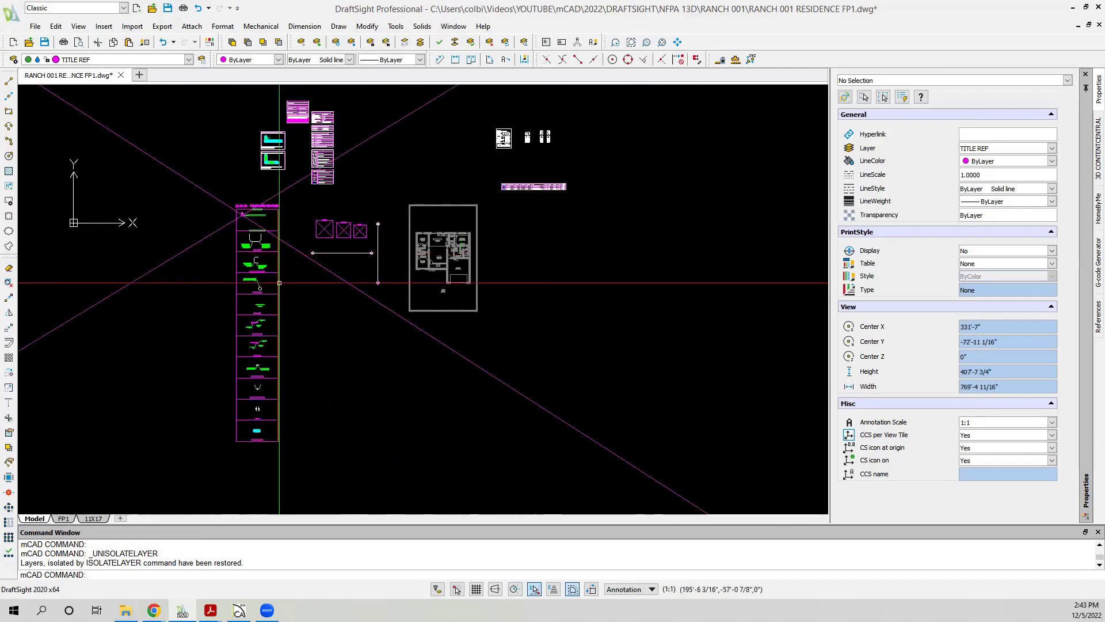
{"action": "scroll", "coordinate": [279, 283], "scroll_direction": "up", "scroll_amount": 5}
{"action": "scroll", "coordinate": [252, 264], "scroll_direction": "down", "scroll_amount": 2}
{"action": "scroll", "coordinate": [252, 263], "scroll_direction": "up", "scroll_amount": 6}
{"action": "scroll", "coordinate": [257, 357], "scroll_direction": "down", "scroll_amount": 3}
{"action": "scroll", "coordinate": [257, 375], "scroll_direction": "up", "scroll_amount": 3}
{"action": "scroll", "coordinate": [271, 217], "scroll_direction": "down", "scroll_amount": 1}
{"action": "scroll", "coordinate": [276, 276], "scroll_direction": "up", "scroll_amount": 4}
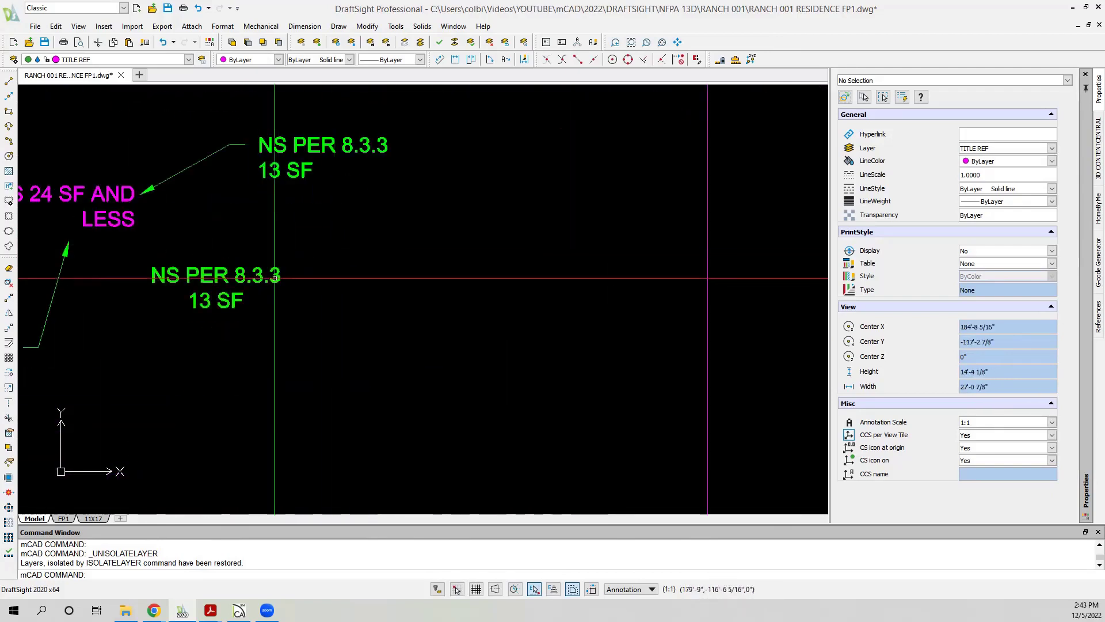
{"action": "scroll", "coordinate": [275, 276], "scroll_direction": "down", "scroll_amount": 2}
{"action": "left_click", "coordinate": [310, 300]}
{"action": "left_click", "coordinate": [199, 262]}
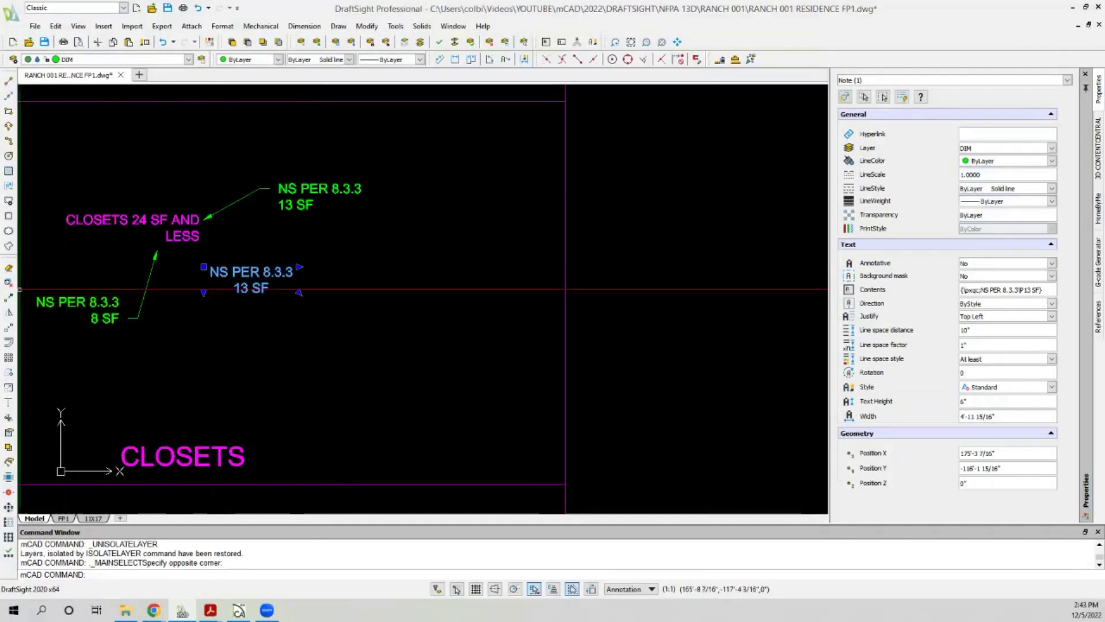
Copy the note from a base point into the small room below the bath.
{"action": "left_click", "coordinate": [9, 300]}
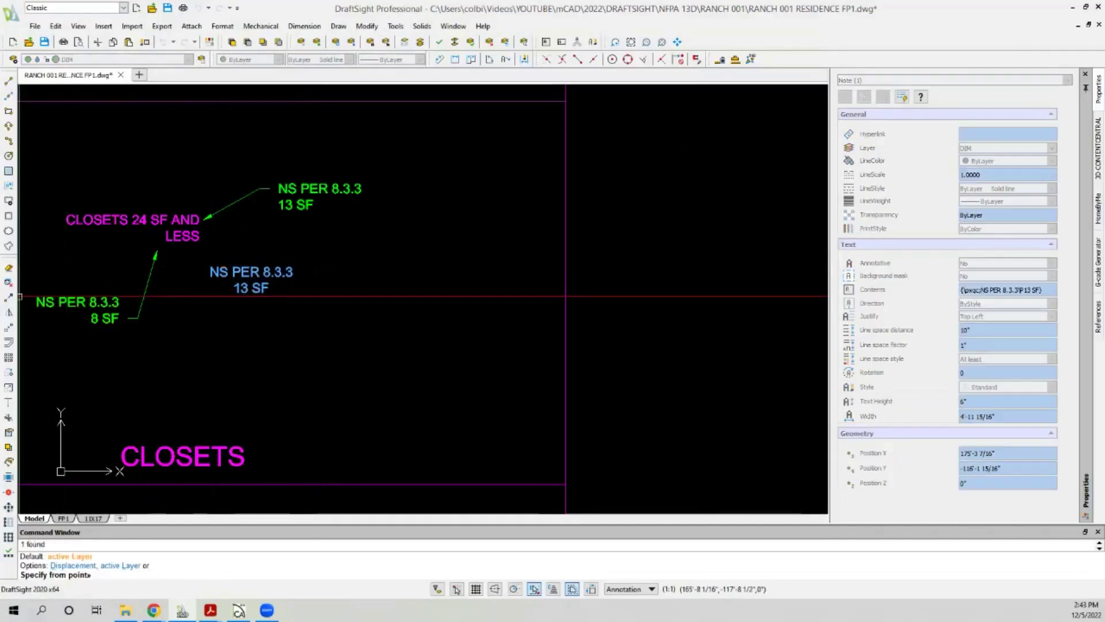
{"action": "left_click", "coordinate": [242, 276]}
{"action": "scroll", "coordinate": [271, 279], "scroll_direction": "down", "scroll_amount": 6}
{"action": "scroll", "coordinate": [93, 278], "scroll_direction": "up", "scroll_amount": 8}
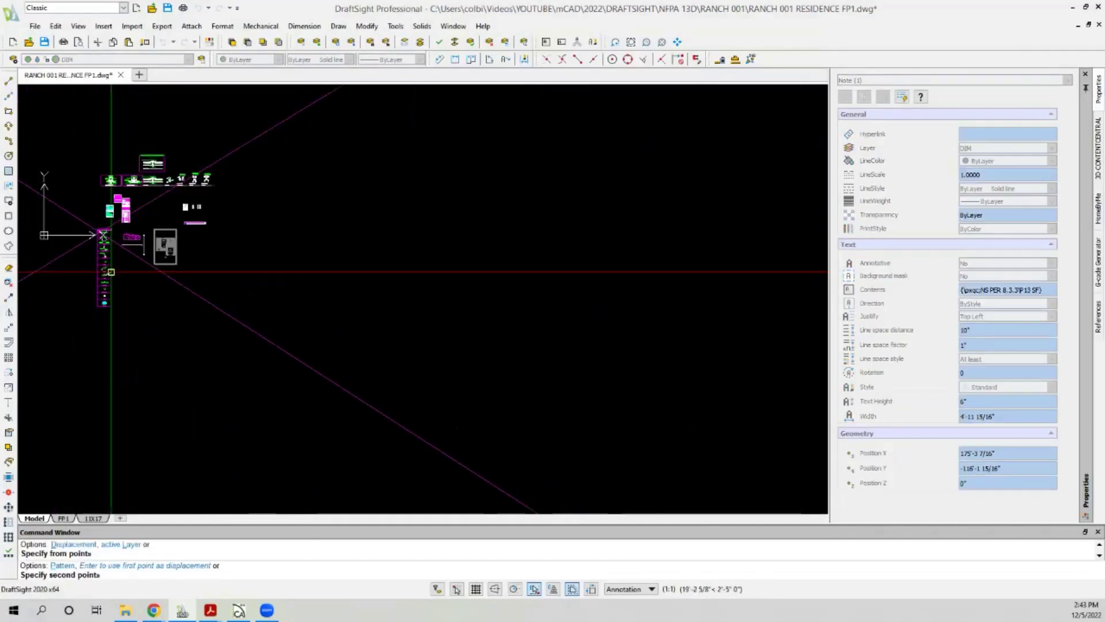
{"action": "scroll", "coordinate": [185, 266], "scroll_direction": "up", "scroll_amount": 8}
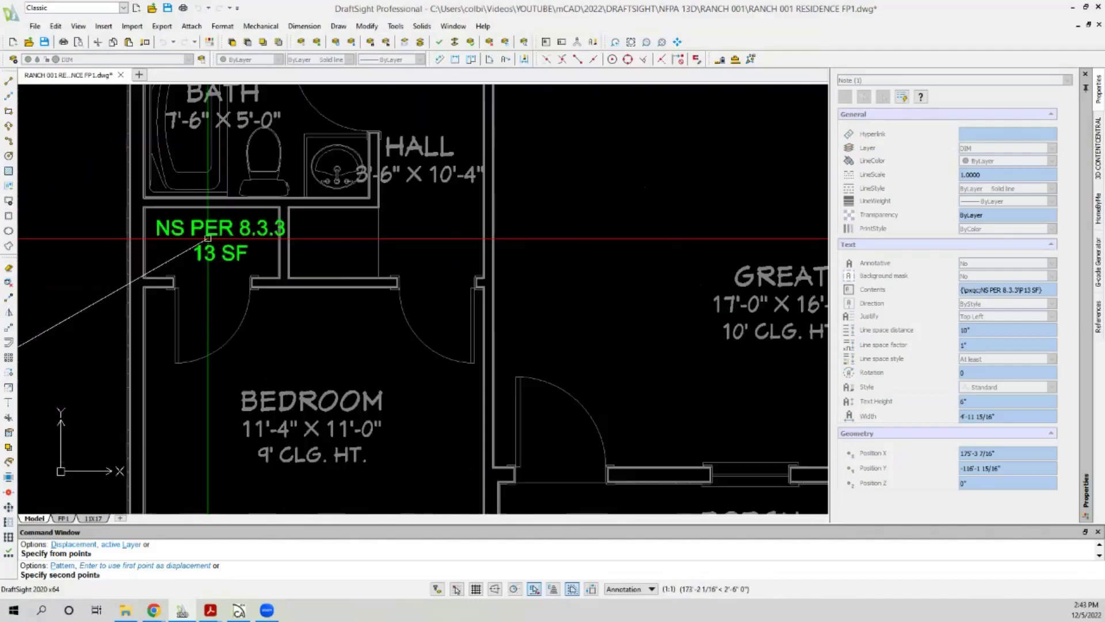
{"action": "left_click", "coordinate": [222, 247]}
{"action": "scroll", "coordinate": [227, 311], "scroll_direction": "down", "scroll_amount": 3}
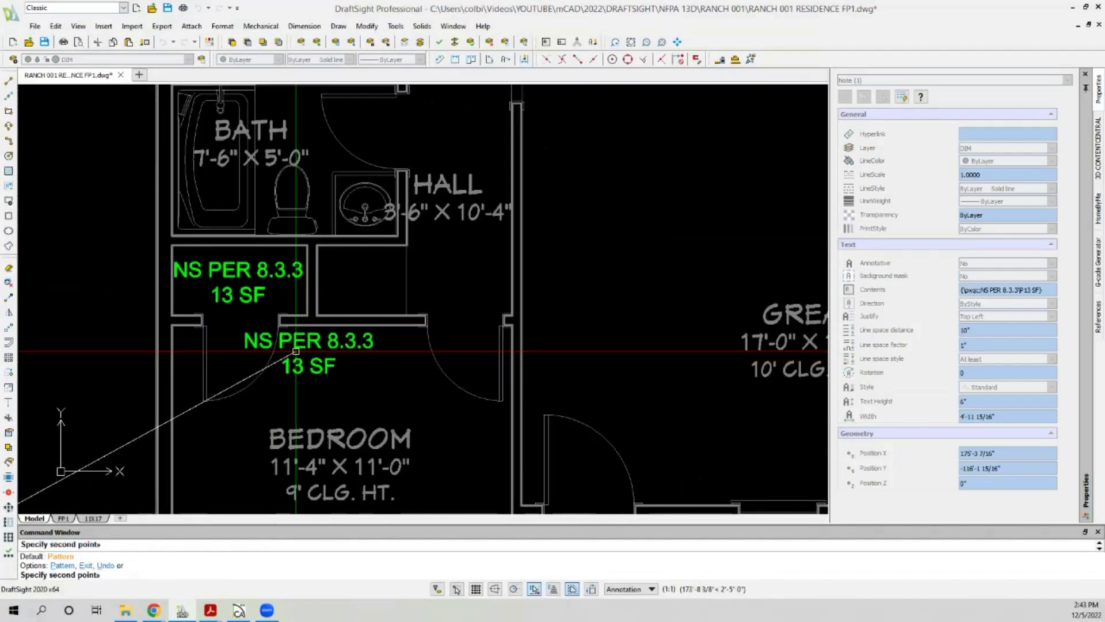
{"action": "key", "text": "Escape"}
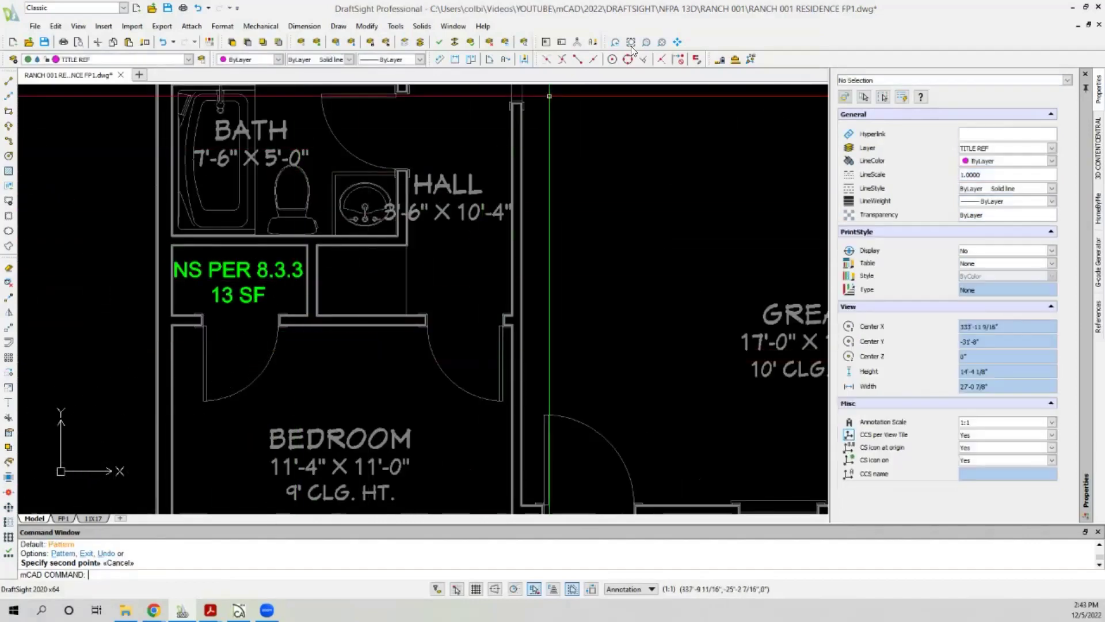
Measure the small room below the bath with GETAREA, giving 10.217 square feet.
{"action": "left_click", "coordinate": [733, 60]}
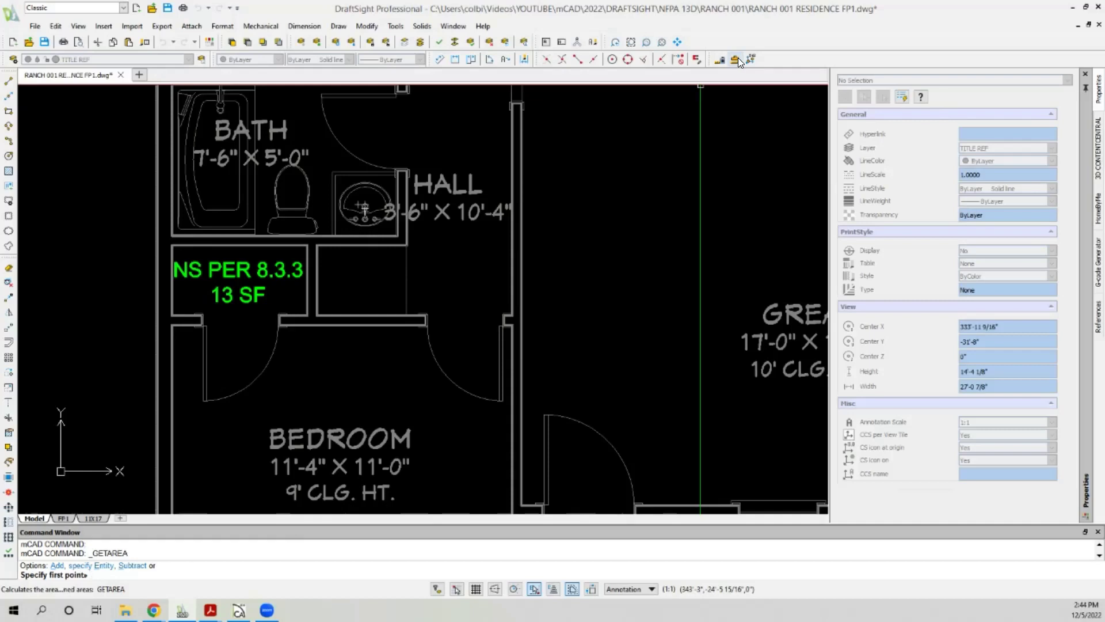
{"action": "scroll", "coordinate": [172, 247], "scroll_direction": "up", "scroll_amount": 6}
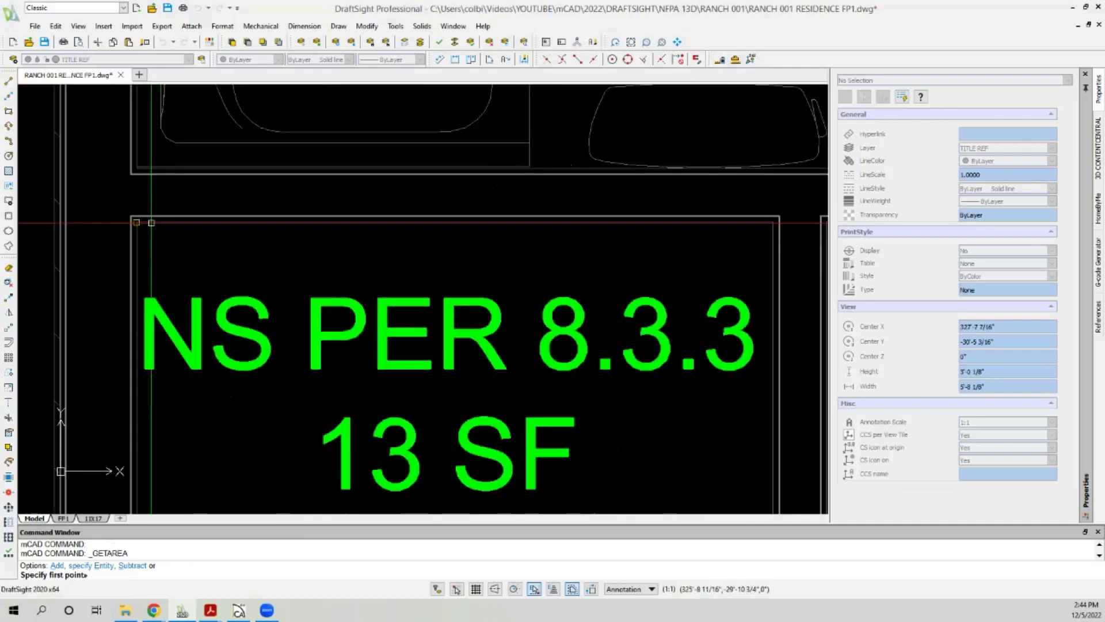
{"action": "left_click", "coordinate": [151, 223]}
{"action": "scroll", "coordinate": [150, 224], "scroll_direction": "down", "scroll_amount": 3}
{"action": "left_click", "coordinate": [406, 224]}
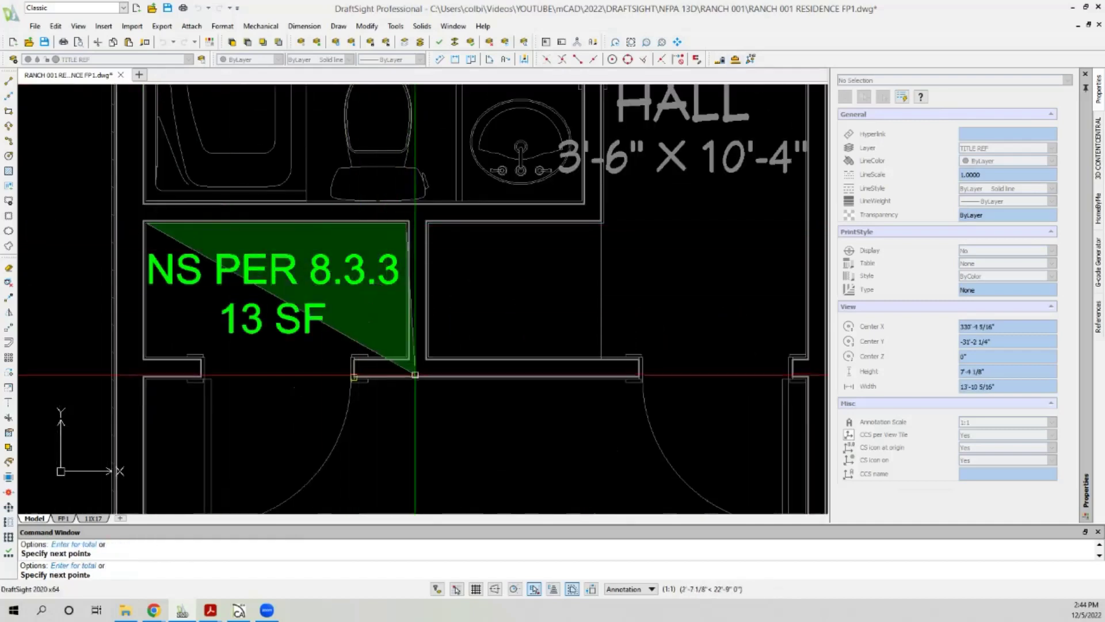
{"action": "left_click", "coordinate": [404, 353]}
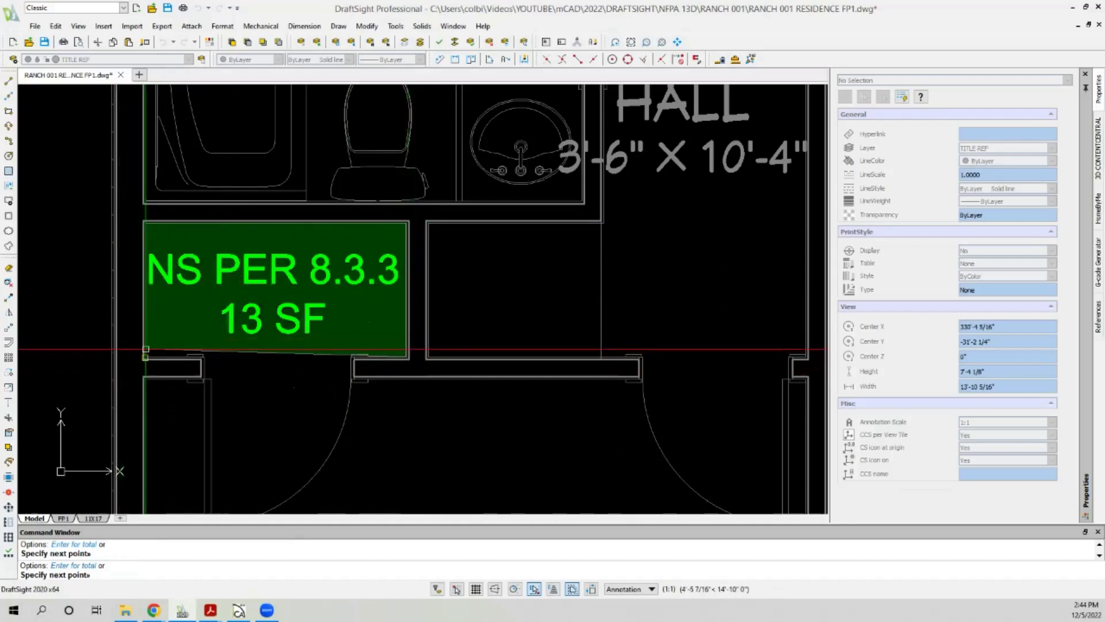
{"action": "key", "text": "Return"}
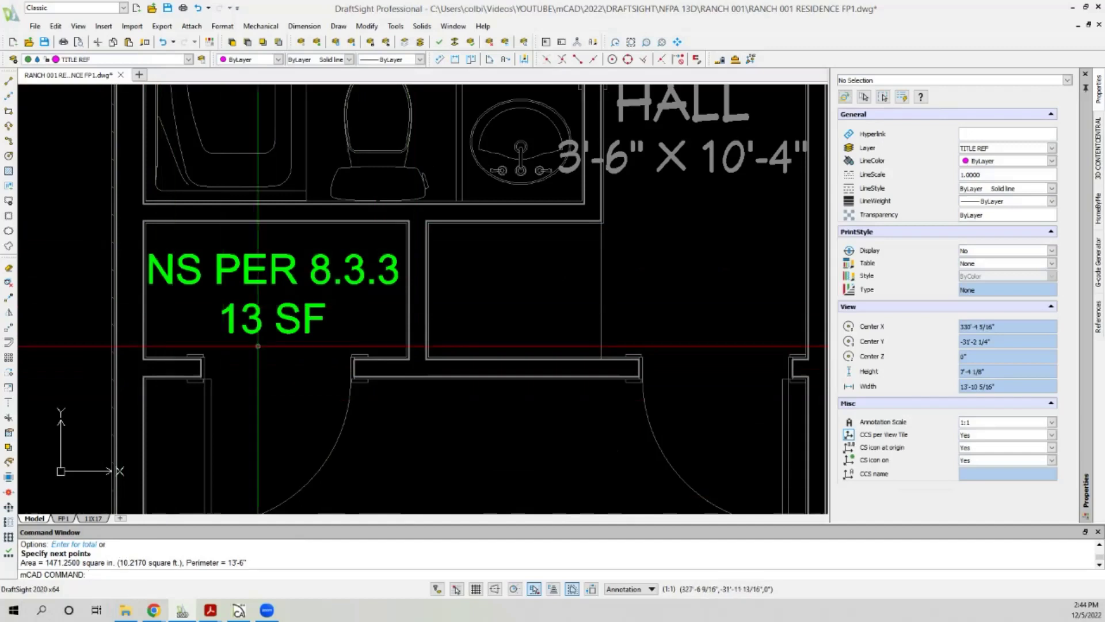
Change the room's NS PER 8.3.3 note from 13 SF to 11 SF.
{"action": "double_click", "coordinate": [257, 323]}
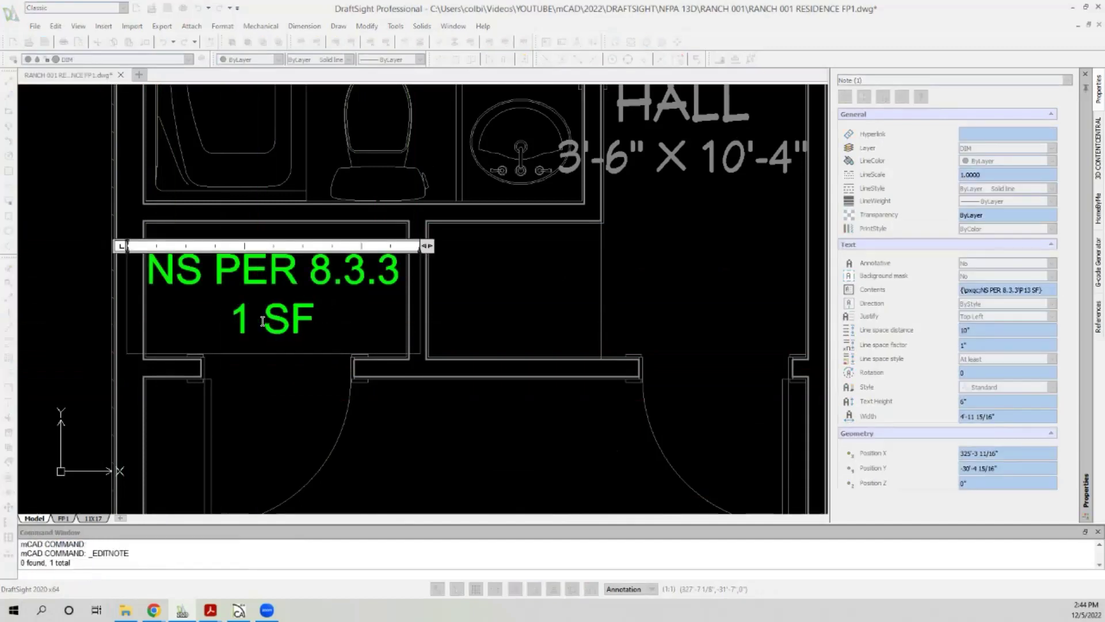
{"action": "left_click", "coordinate": [278, 388]}
{"action": "scroll", "coordinate": [278, 389], "scroll_direction": "down", "scroll_amount": 5}
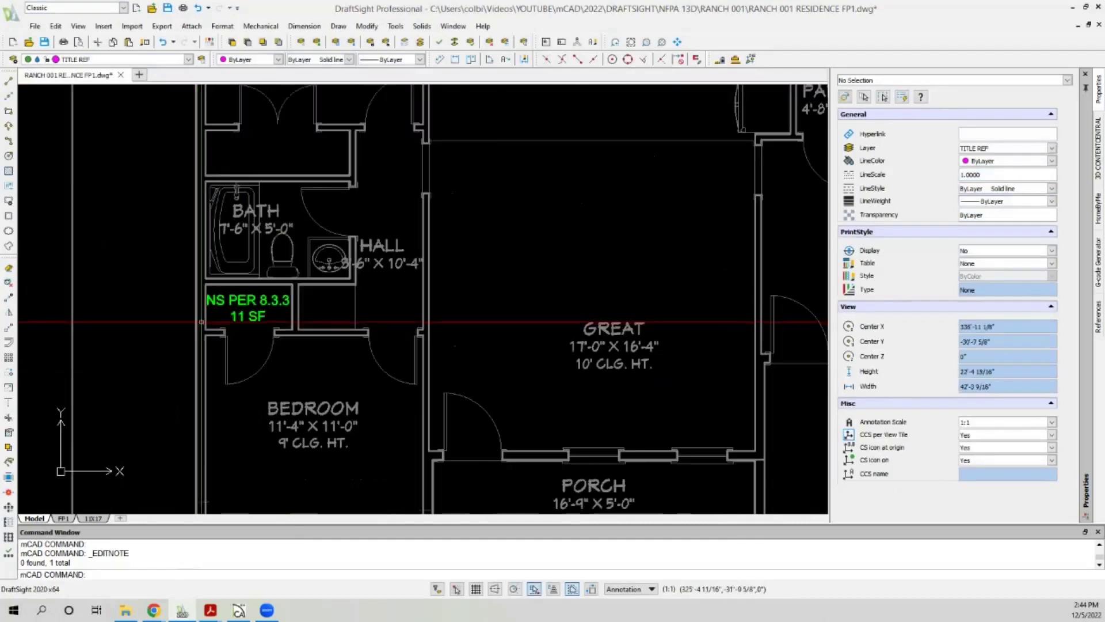
Copy the NS PER 8.3.3 11 SF note into the room above the bath.
{"action": "scroll", "coordinate": [266, 303], "scroll_direction": "up", "scroll_amount": 2}
{"action": "left_click_drag", "start_coordinate": [270, 367], "coordinate": [190, 397]}
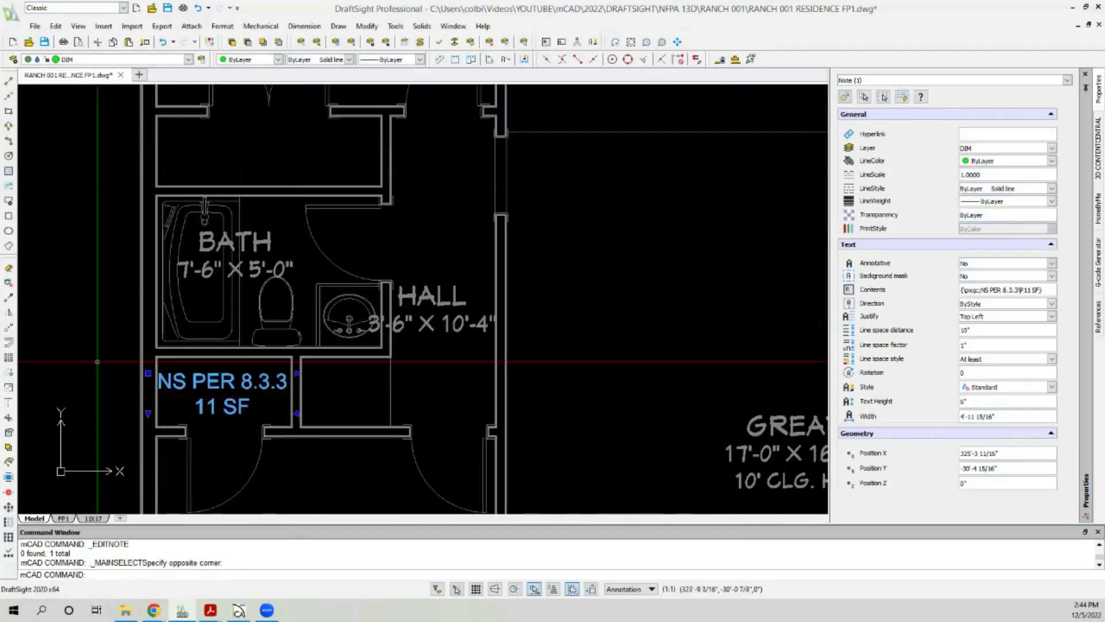
{"action": "left_click", "coordinate": [9, 295]}
{"action": "left_click", "coordinate": [230, 360]}
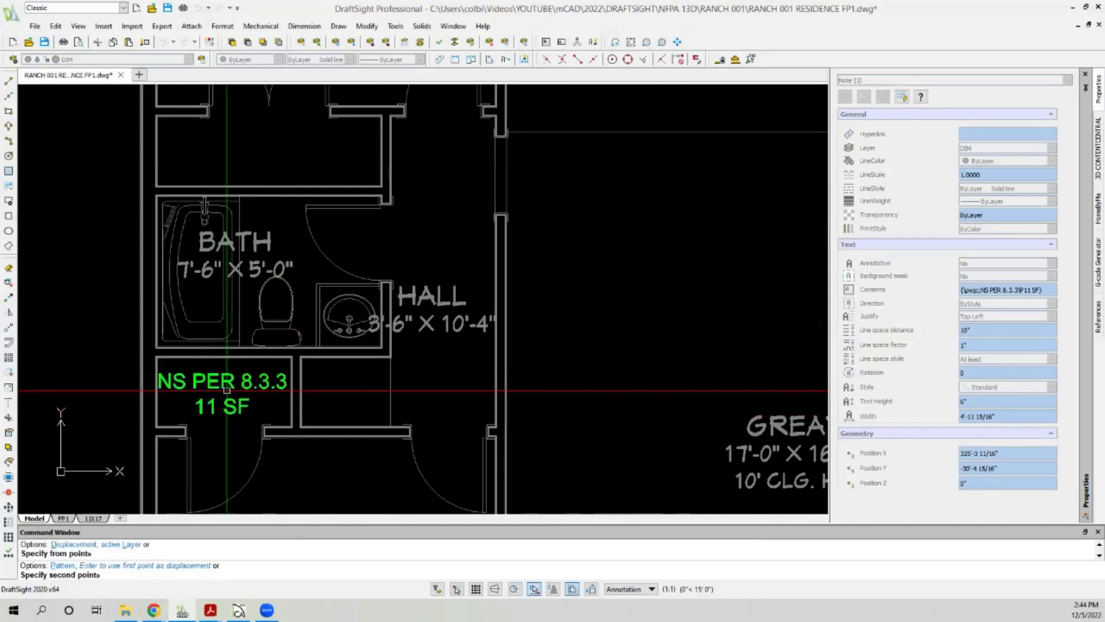
{"action": "scroll", "coordinate": [241, 265], "scroll_direction": "down", "scroll_amount": 3}
{"action": "scroll", "coordinate": [249, 275], "scroll_direction": "up", "scroll_amount": 2}
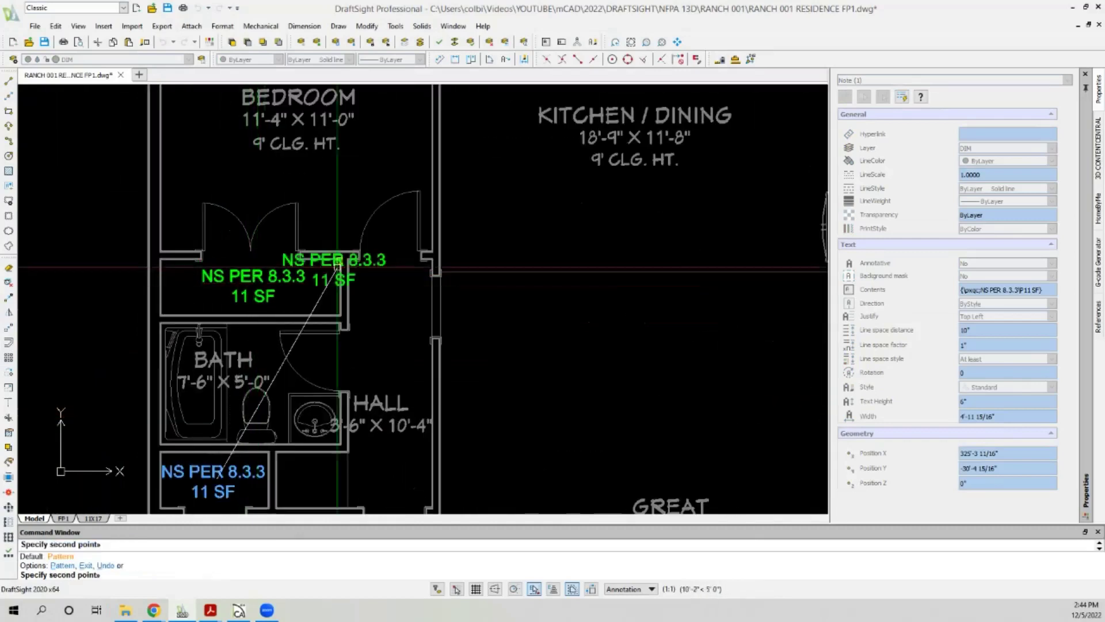
{"action": "left_click", "coordinate": [257, 284]}
Measure the room above the bath with GETAREA, giving 17.092 square feet.
{"action": "left_click", "coordinate": [697, 59]}
{"action": "scroll", "coordinate": [196, 267], "scroll_direction": "up", "scroll_amount": 5}
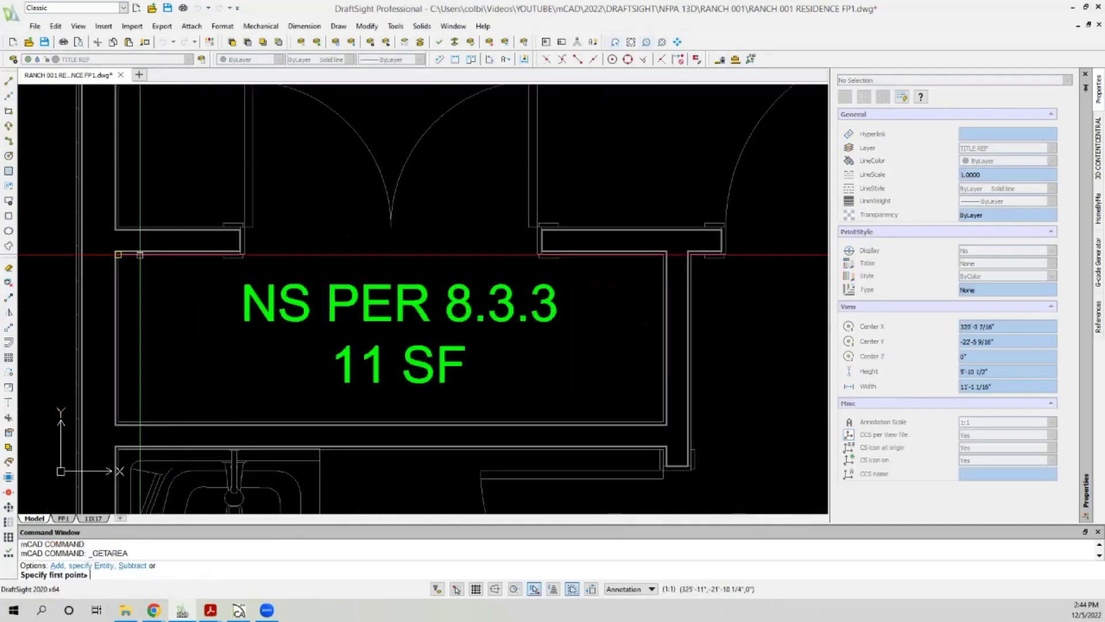
{"action": "left_click", "coordinate": [241, 254]}
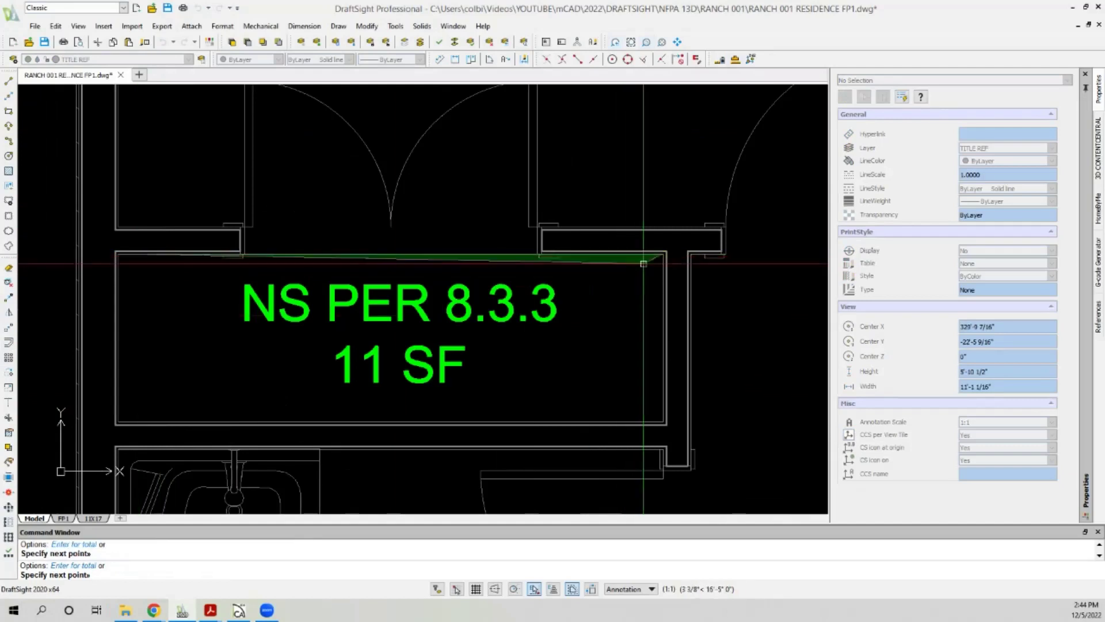
{"action": "left_click", "coordinate": [665, 254]}
{"action": "left_click", "coordinate": [664, 423]}
{"action": "left_click", "coordinate": [118, 424]}
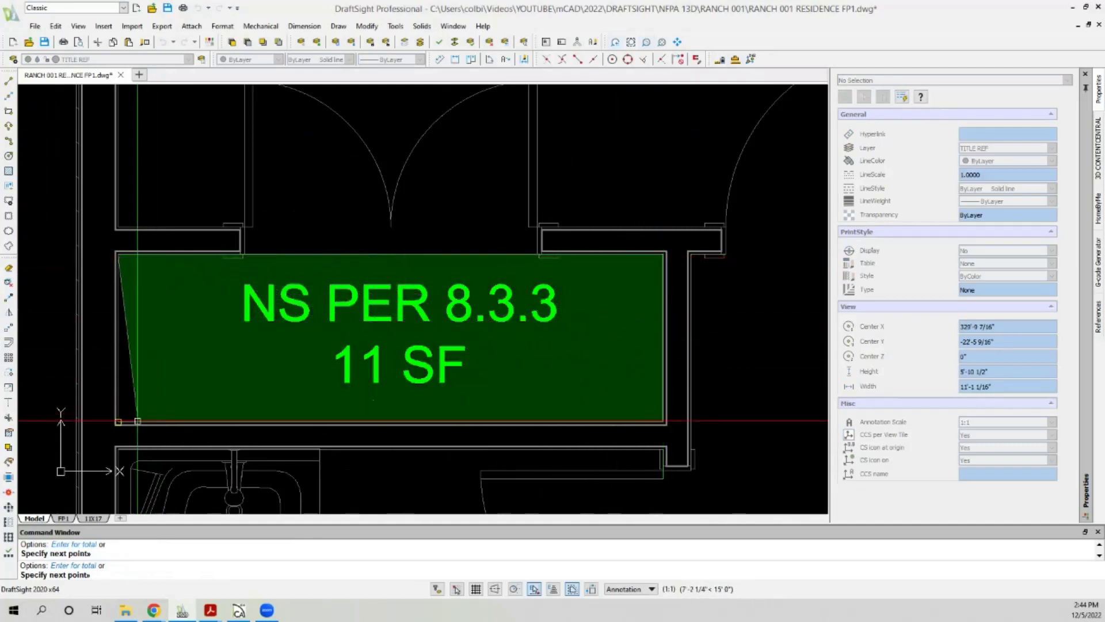
{"action": "key", "text": "Return"}
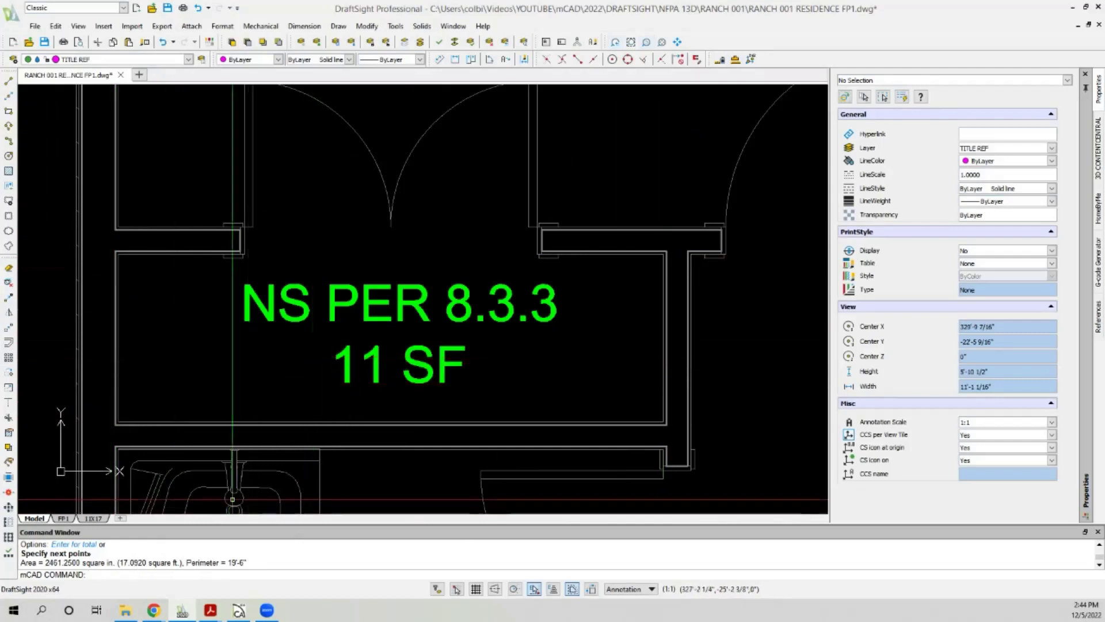
Edit the copied note to read NS PER 8.3.3 18 SF.
{"action": "left_click", "coordinate": [371, 353]}
{"action": "double_click", "coordinate": [370, 352]}
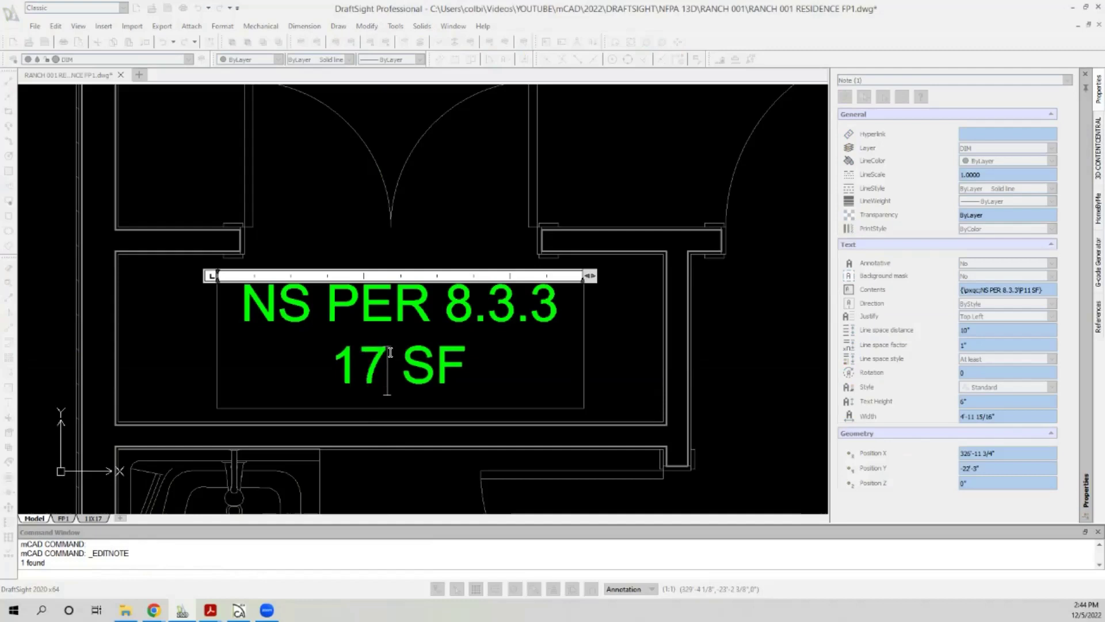
{"action": "left_click", "coordinate": [270, 230]}
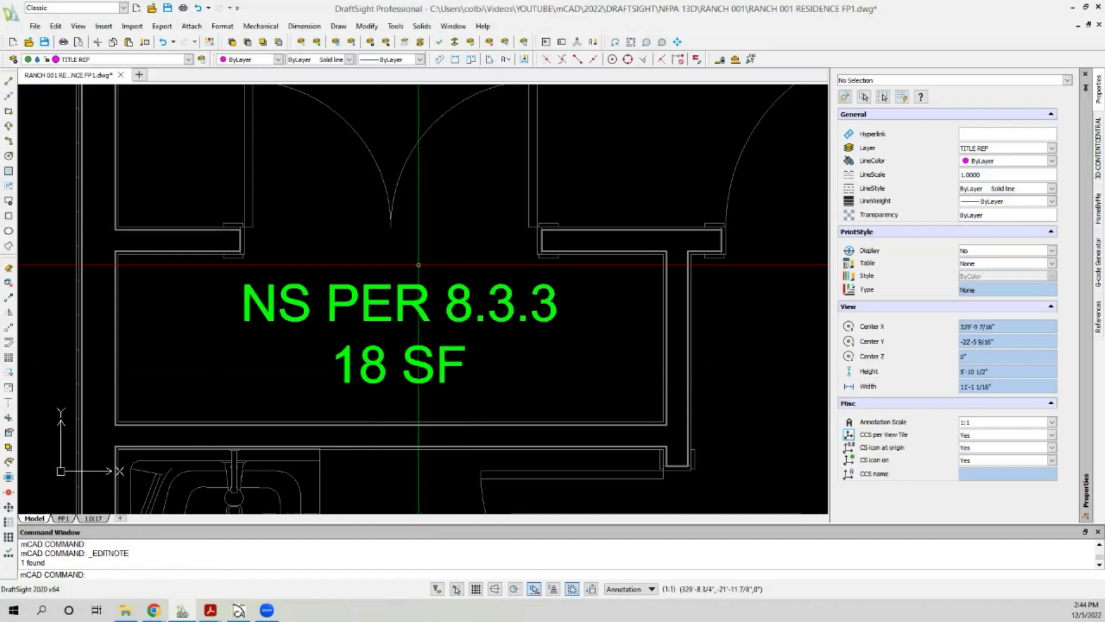
{"action": "scroll", "coordinate": [161, 204], "scroll_direction": "down", "scroll_amount": 5}
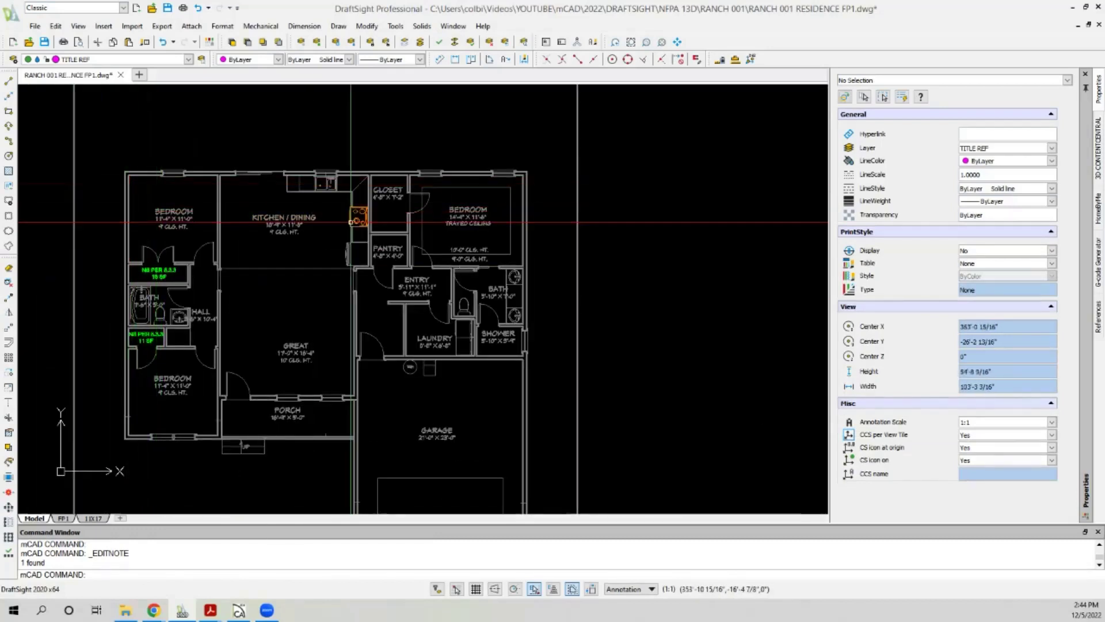
Measure the closet's area with GETAREA from its four corners.
{"action": "scroll", "coordinate": [448, 177], "scroll_direction": "up", "scroll_amount": 5}
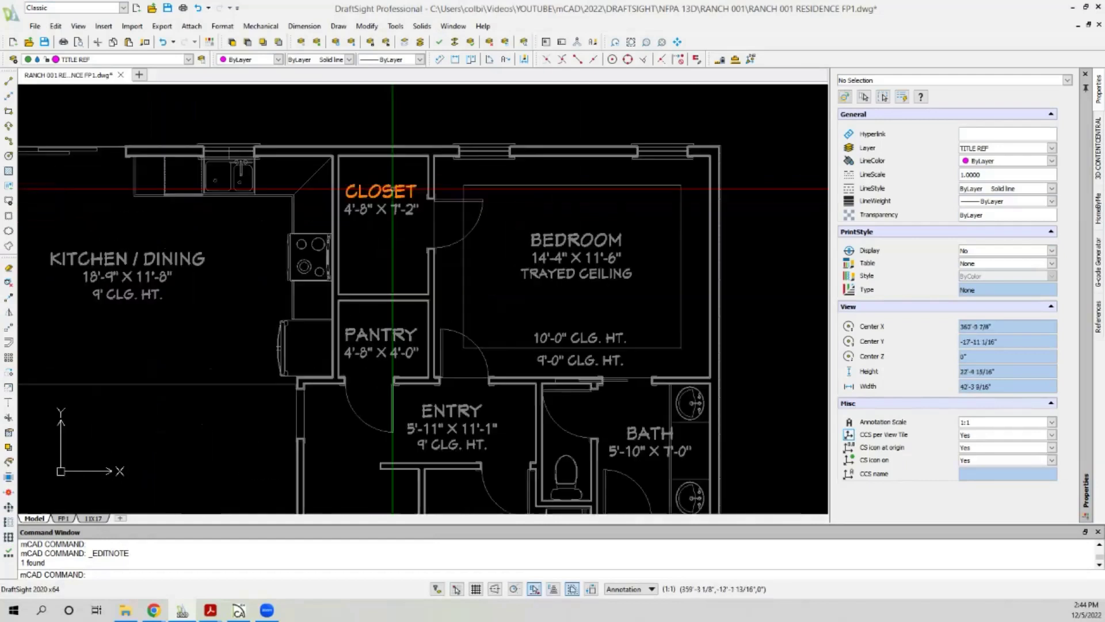
{"action": "scroll", "coordinate": [447, 177], "scroll_direction": "down", "scroll_amount": 4}
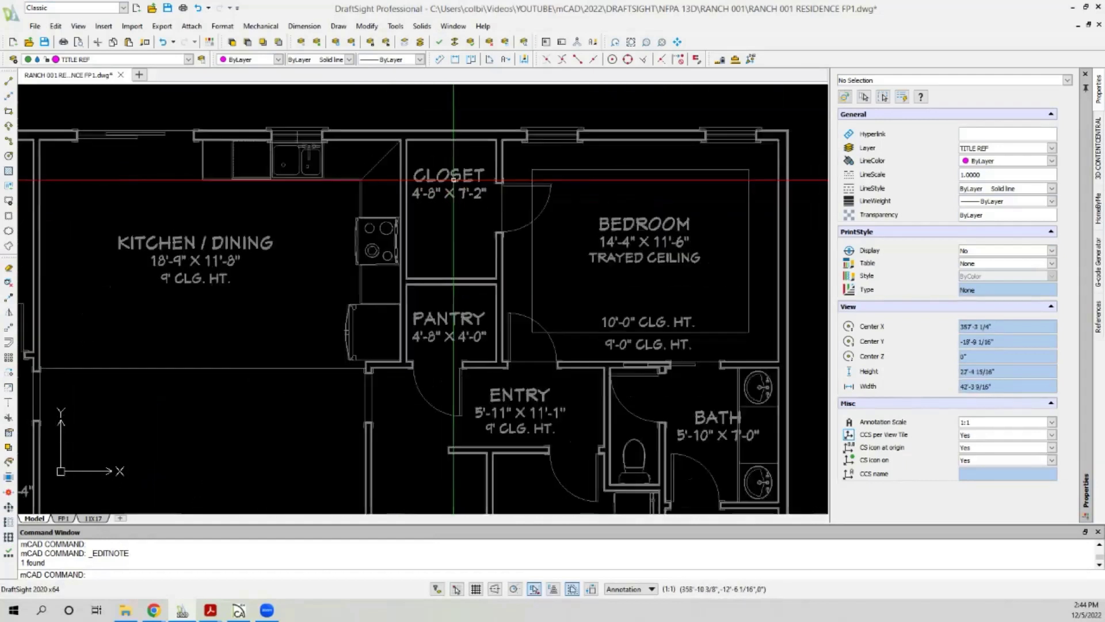
{"action": "scroll", "coordinate": [465, 181], "scroll_direction": "up", "scroll_amount": 2}
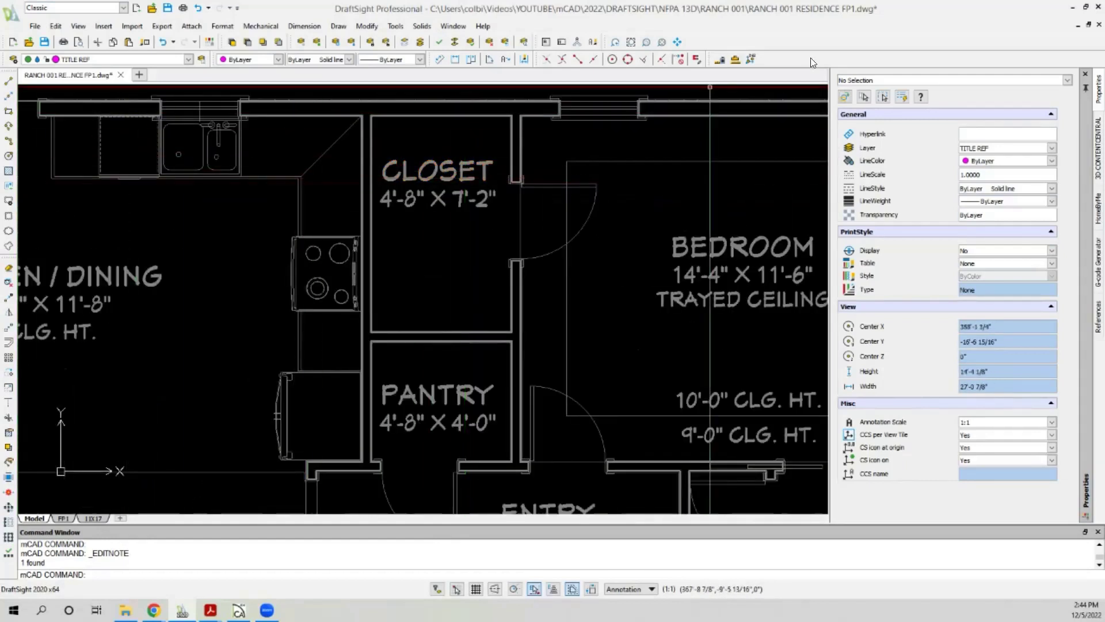
{"action": "left_click", "coordinate": [749, 60]}
{"action": "scroll", "coordinate": [311, 124], "scroll_direction": "up", "scroll_amount": 4}
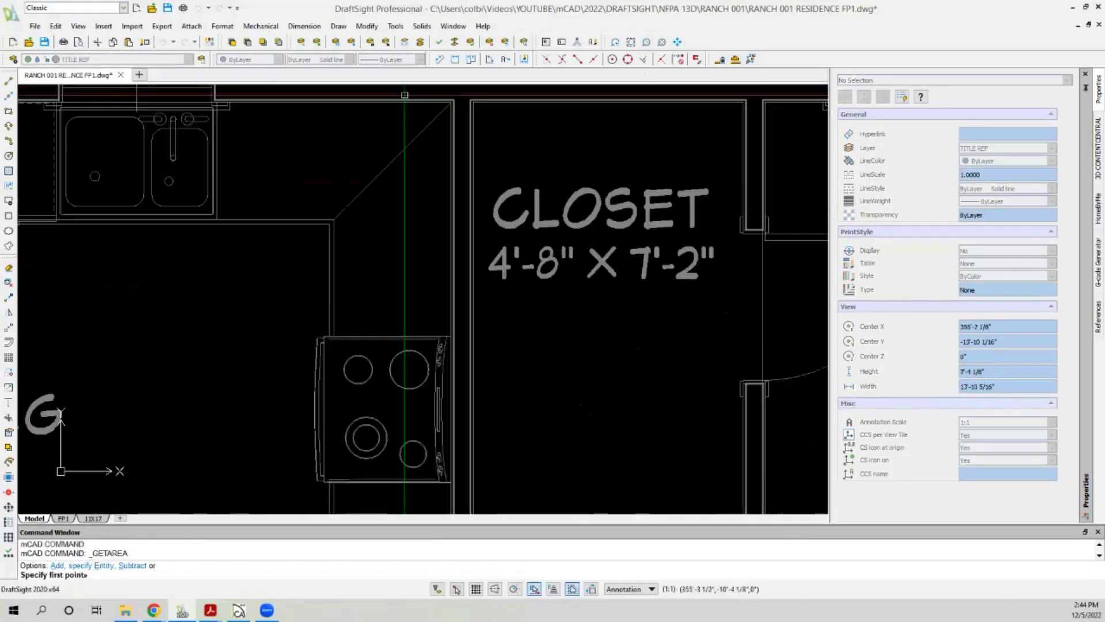
{"action": "left_click", "coordinate": [461, 107]}
{"action": "scroll", "coordinate": [461, 109], "scroll_direction": "down", "scroll_amount": 1}
{"action": "scroll", "coordinate": [627, 110], "scroll_direction": "up", "scroll_amount": 2}
{"action": "left_click", "coordinate": [627, 104]}
{"action": "scroll", "coordinate": [547, 105], "scroll_direction": "down", "scroll_amount": 2}
{"action": "scroll", "coordinate": [570, 429], "scroll_direction": "up", "scroll_amount": 2}
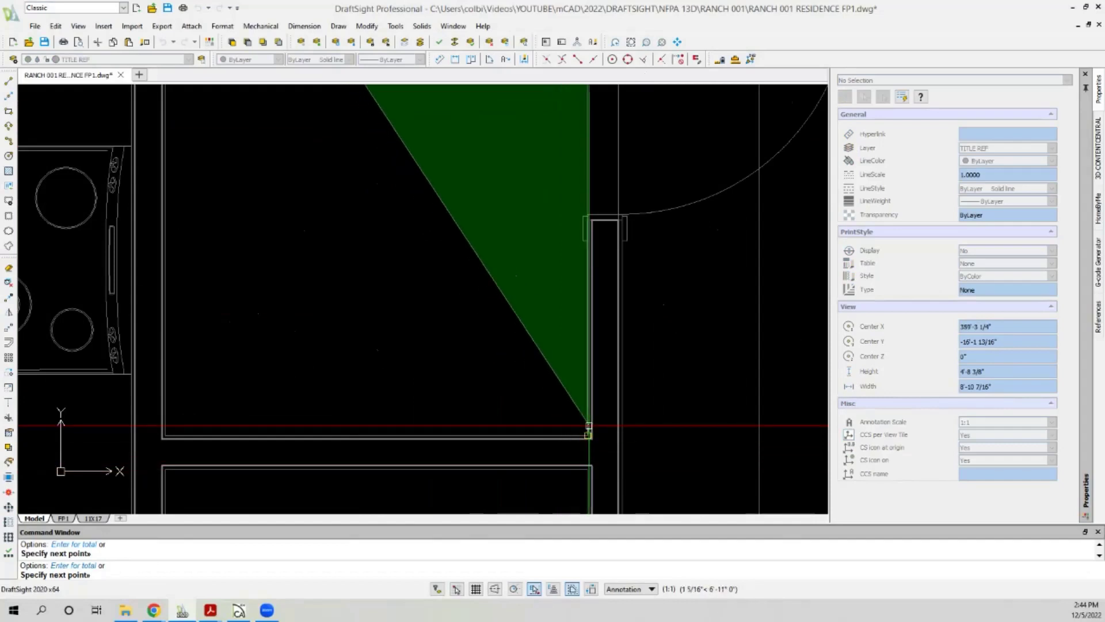
{"action": "left_click", "coordinate": [587, 436]}
{"action": "left_click", "coordinate": [164, 437]}
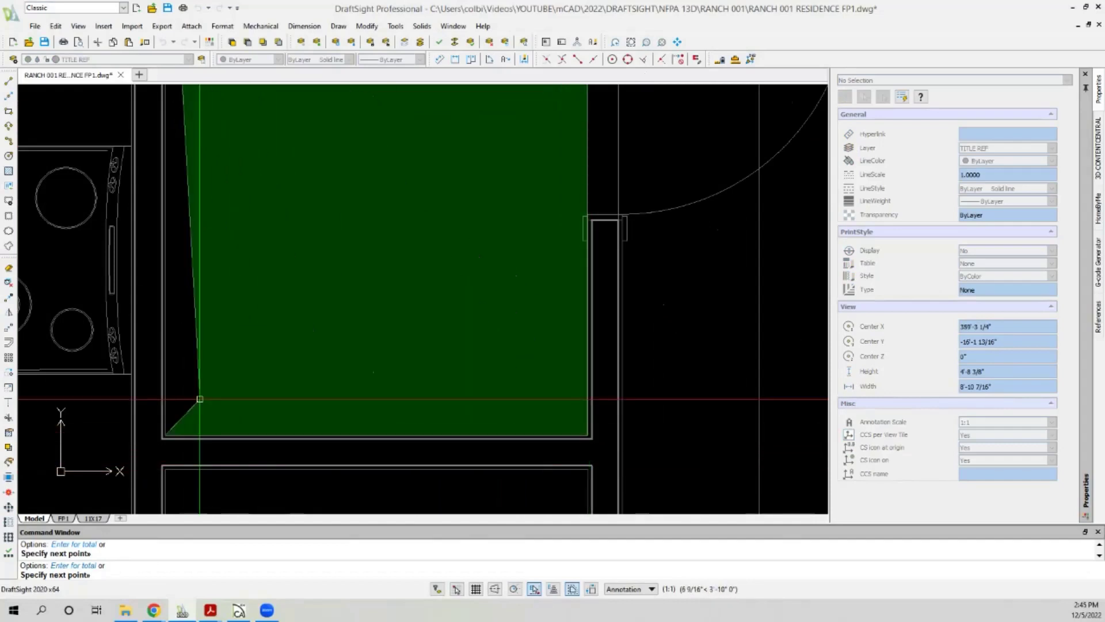
{"action": "key", "text": "Return"}
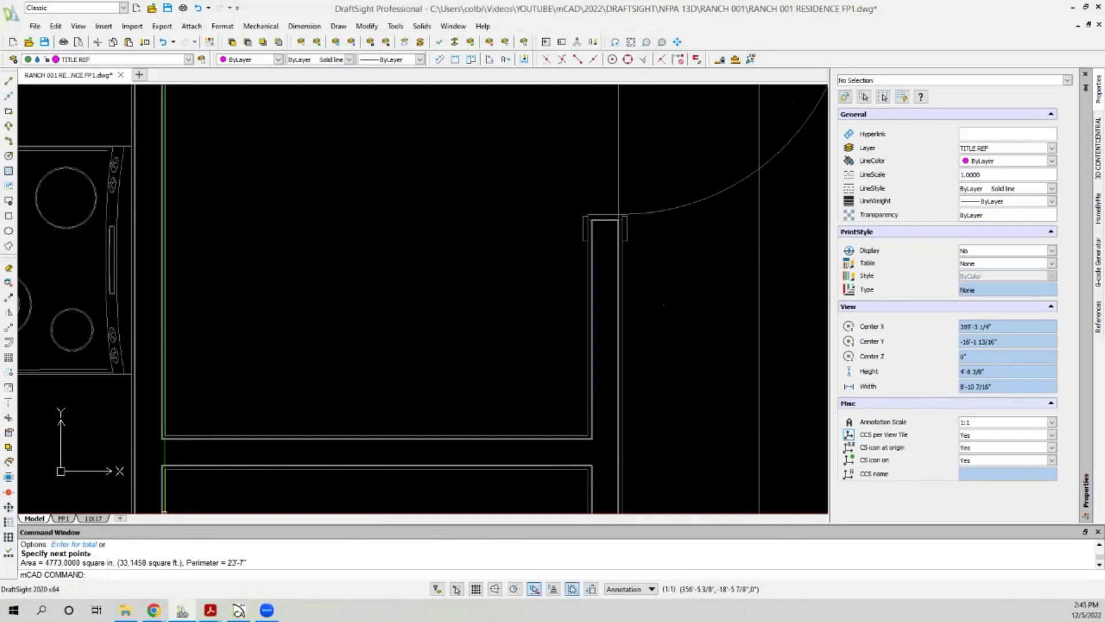
Start a line at the closet wall corner, then cancel it with Esc.
{"action": "scroll", "coordinate": [267, 387], "scroll_direction": "down", "scroll_amount": 8}
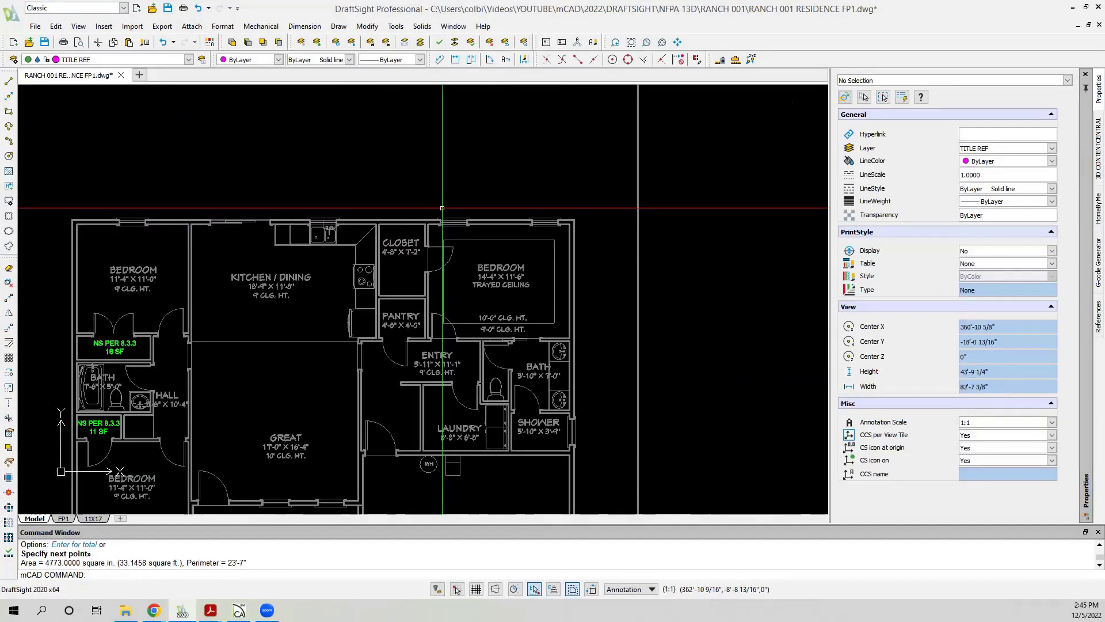
{"action": "scroll", "coordinate": [270, 227], "scroll_direction": "down", "scroll_amount": 2}
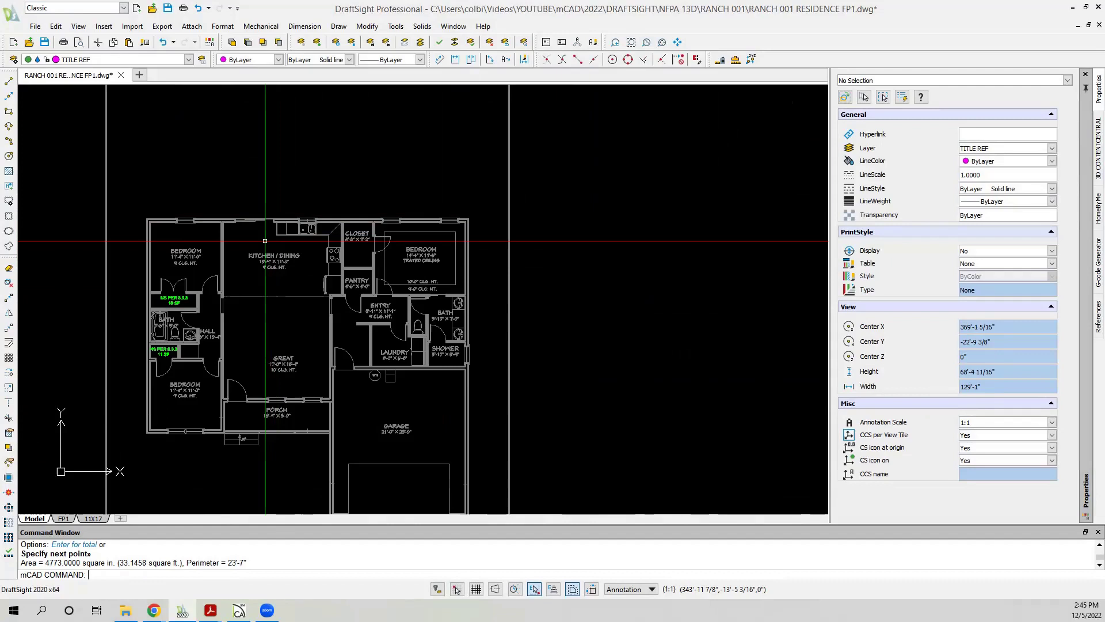
{"action": "left_click", "coordinate": [9, 84]}
{"action": "scroll", "coordinate": [424, 185], "scroll_direction": "up", "scroll_amount": 7}
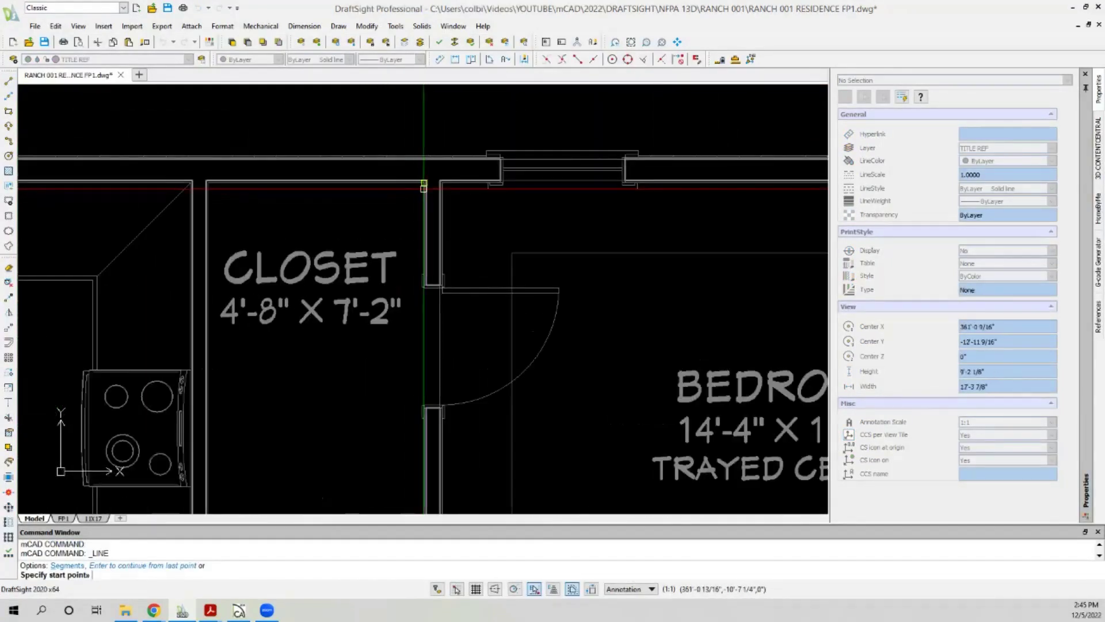
{"action": "left_click", "coordinate": [423, 186]}
{"action": "scroll", "coordinate": [424, 185], "scroll_direction": "down", "scroll_amount": 2}
{"action": "scroll", "coordinate": [290, 167], "scroll_direction": "up", "scroll_amount": 2}
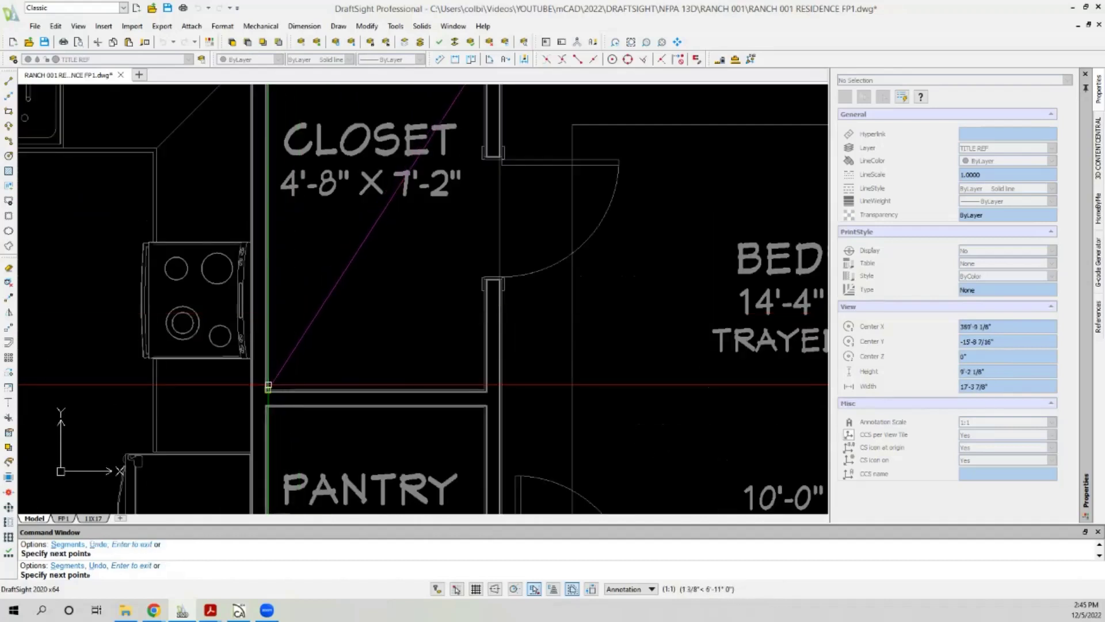
{"action": "scroll", "coordinate": [268, 386], "scroll_direction": "down", "scroll_amount": 3}
{"action": "key", "text": "Escape"}
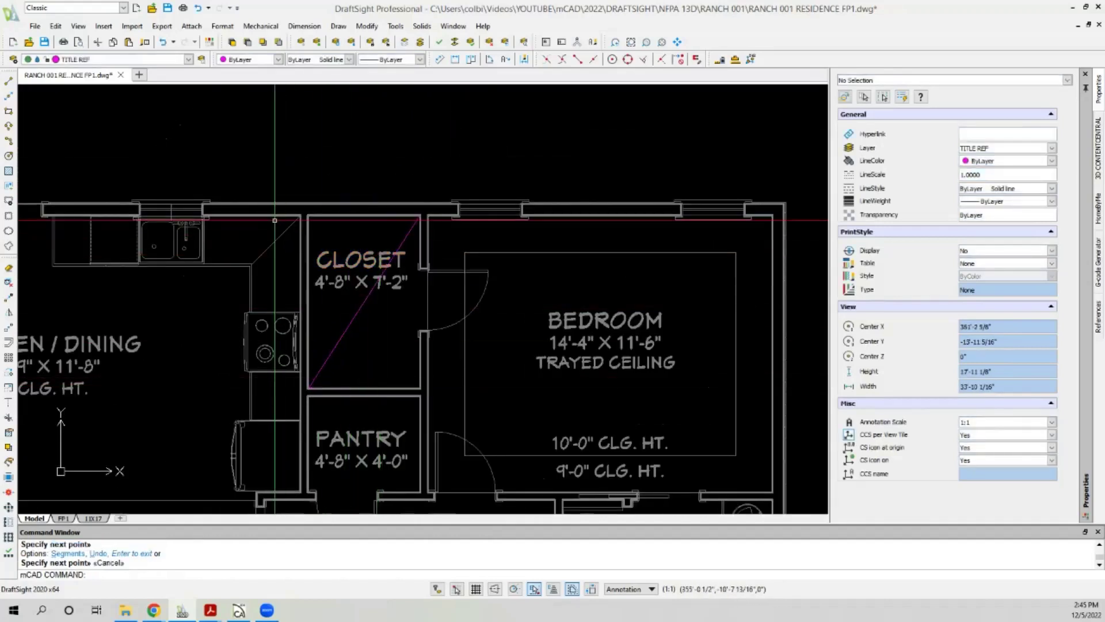
{"action": "scroll", "coordinate": [274, 220], "scroll_direction": "down", "scroll_amount": 1}
{"action": "scroll", "coordinate": [348, 304], "scroll_direction": "up", "scroll_amount": 1}
{"action": "scroll", "coordinate": [350, 304], "scroll_direction": "up", "scroll_amount": 2}
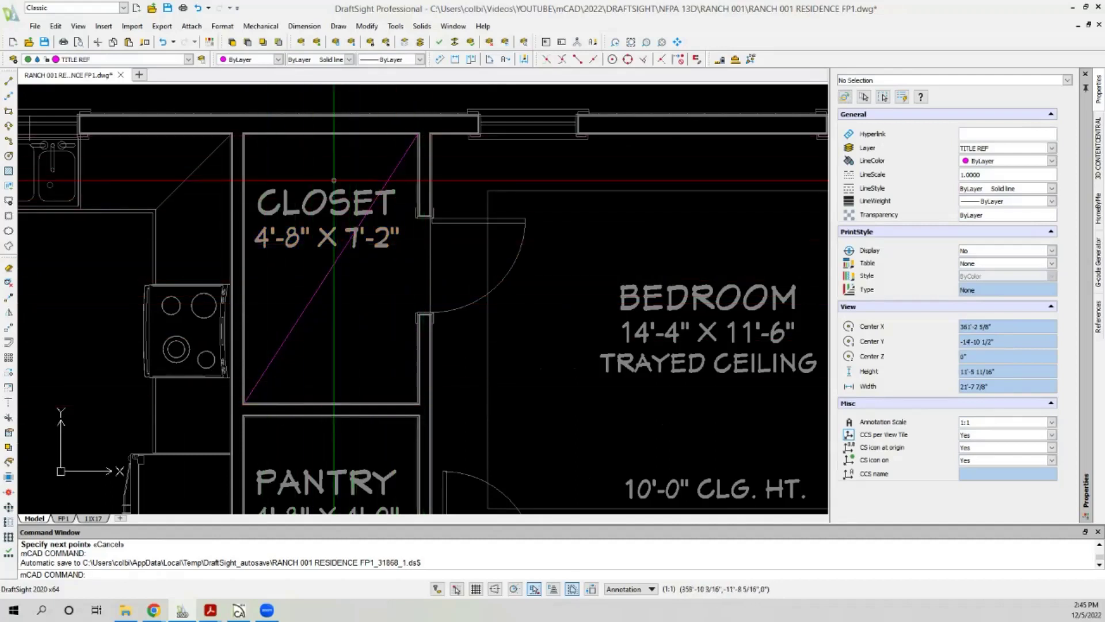
{"action": "scroll", "coordinate": [334, 180], "scroll_direction": "down", "scroll_amount": 2}
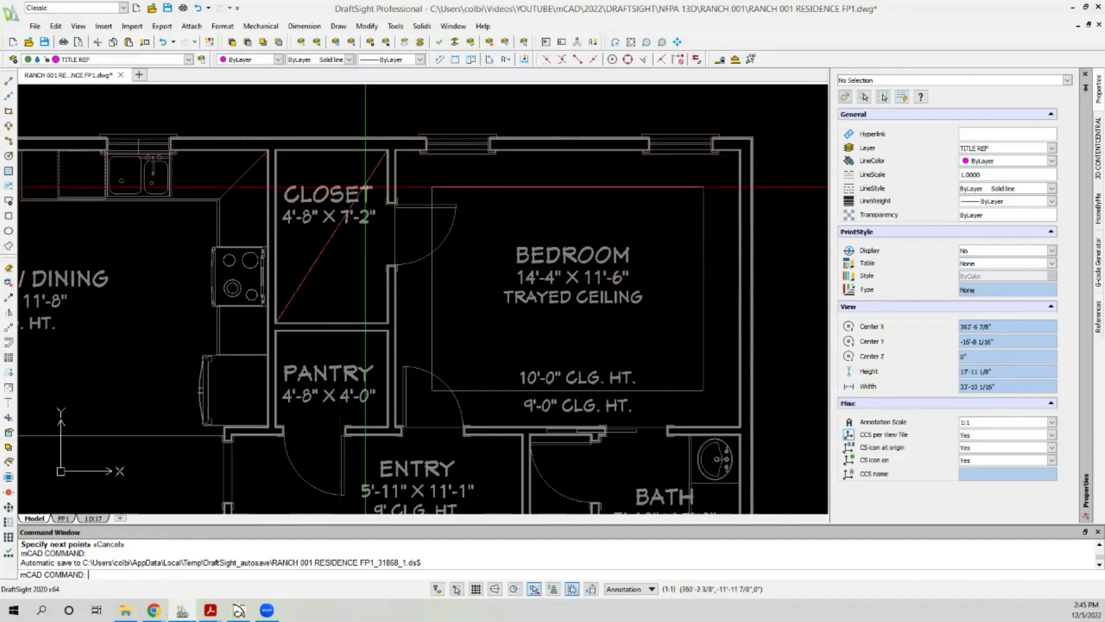
Draw a diagonal line across the pantry from lower-left to upper-right corner.
{"action": "left_click", "coordinate": [9, 85]}
{"action": "scroll", "coordinate": [296, 171], "scroll_direction": "down", "scroll_amount": 6}
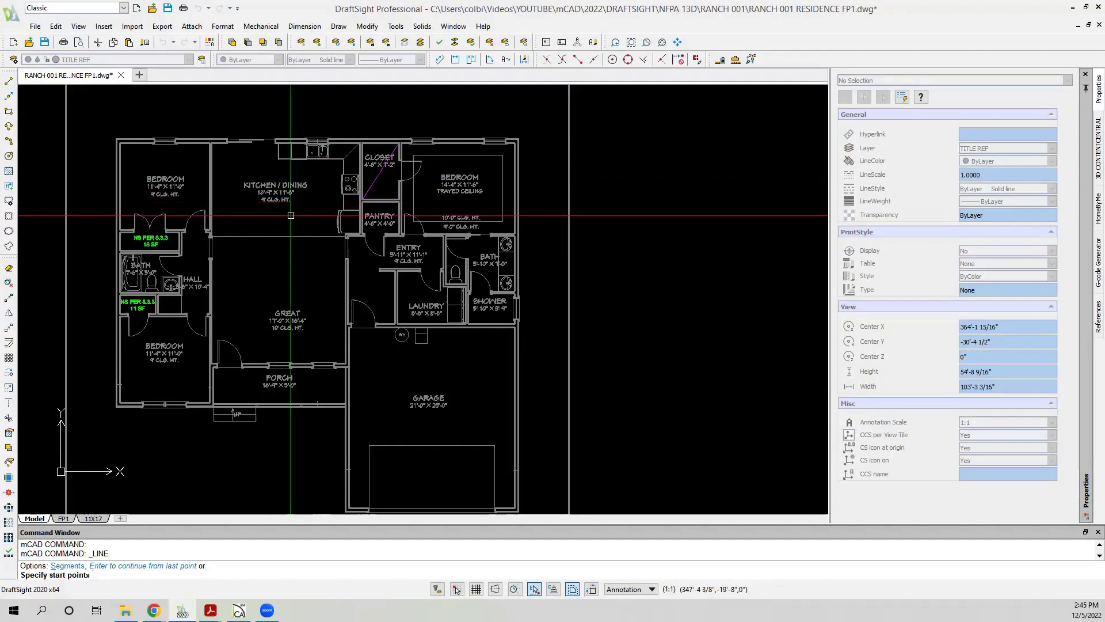
{"action": "scroll", "coordinate": [363, 235], "scroll_direction": "up", "scroll_amount": 6}
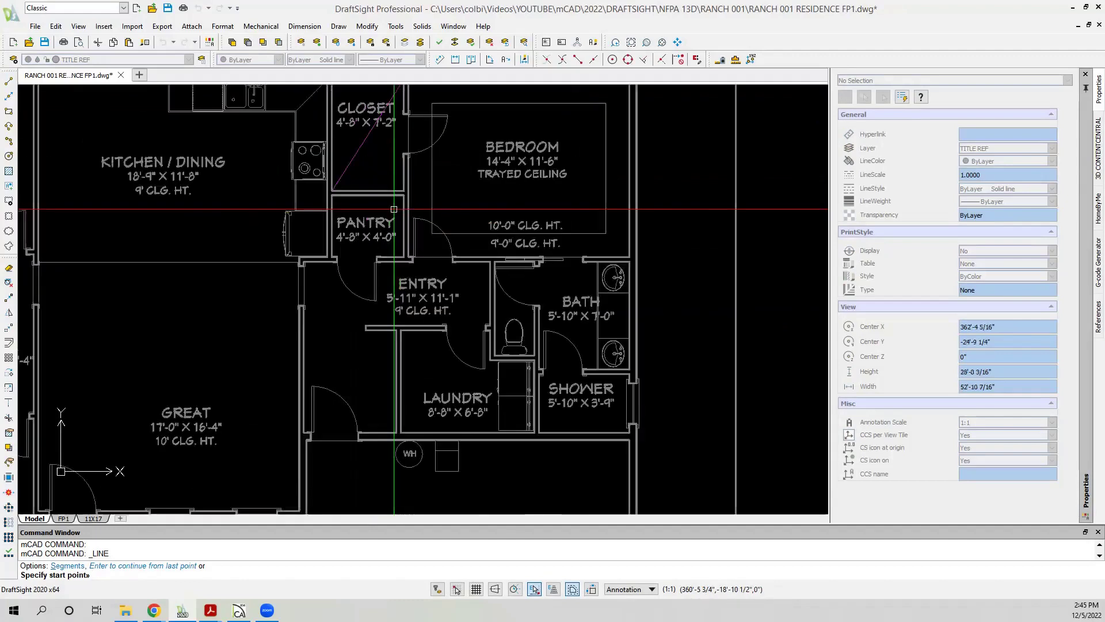
{"action": "scroll", "coordinate": [251, 318], "scroll_direction": "down", "scroll_amount": 2}
{"action": "left_click", "coordinate": [251, 318]}
{"action": "scroll", "coordinate": [205, 323], "scroll_direction": "down", "scroll_amount": 4}
{"action": "scroll", "coordinate": [399, 253], "scroll_direction": "up", "scroll_amount": 2}
{"action": "left_click", "coordinate": [458, 145]}
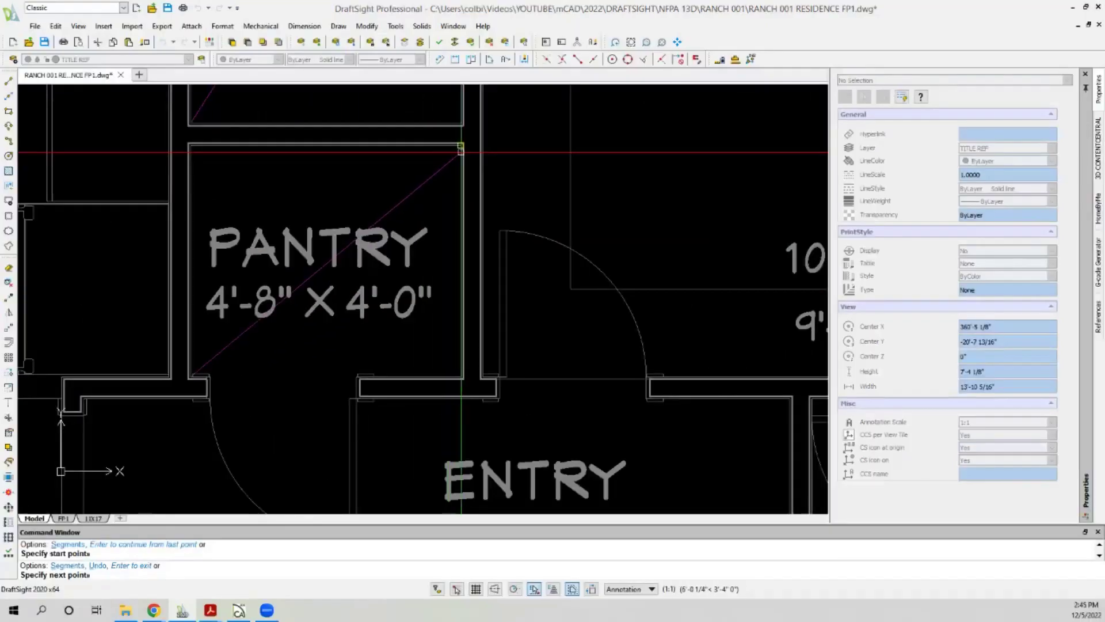
{"action": "scroll", "coordinate": [438, 172], "scroll_direction": "down", "scroll_amount": 3}
{"action": "key", "text": "Escape"}
{"action": "scroll", "coordinate": [452, 175], "scroll_direction": "down", "scroll_amount": 5}
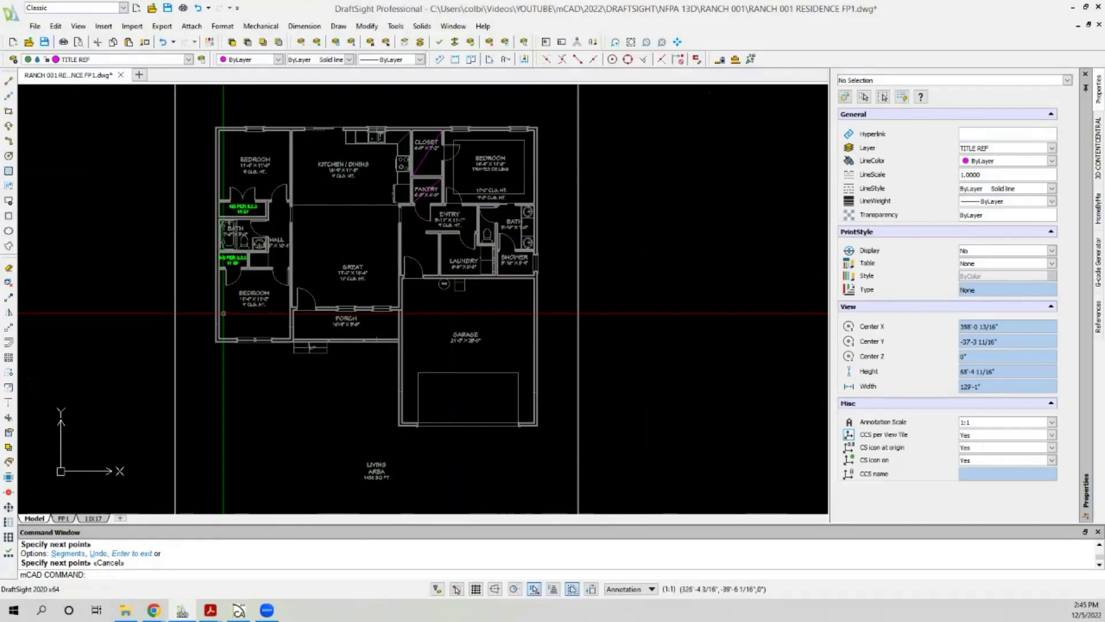
Copy the NS PER 8.3.2 53 SF note into the hall bath.
{"action": "scroll", "coordinate": [242, 259], "scroll_direction": "down", "scroll_amount": 6}
{"action": "scroll", "coordinate": [251, 319], "scroll_direction": "up", "scroll_amount": 3}
{"action": "scroll", "coordinate": [251, 320], "scroll_direction": "up", "scroll_amount": 6}
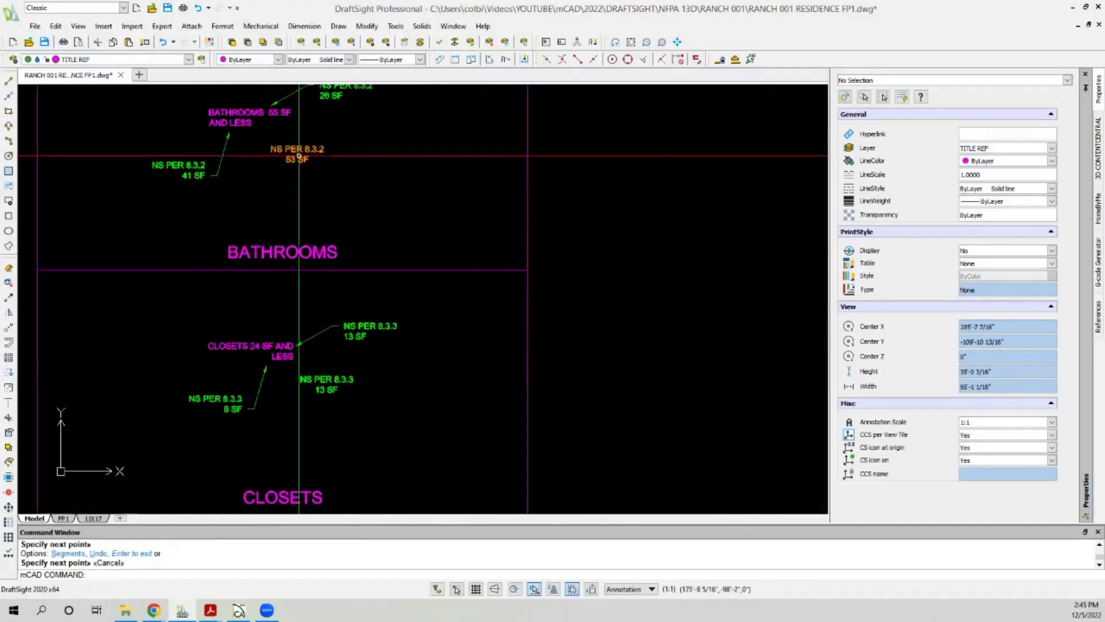
{"action": "scroll", "coordinate": [308, 131], "scroll_direction": "up", "scroll_amount": 2}
{"action": "left_click", "coordinate": [308, 132]}
{"action": "left_click", "coordinate": [80, 261]}
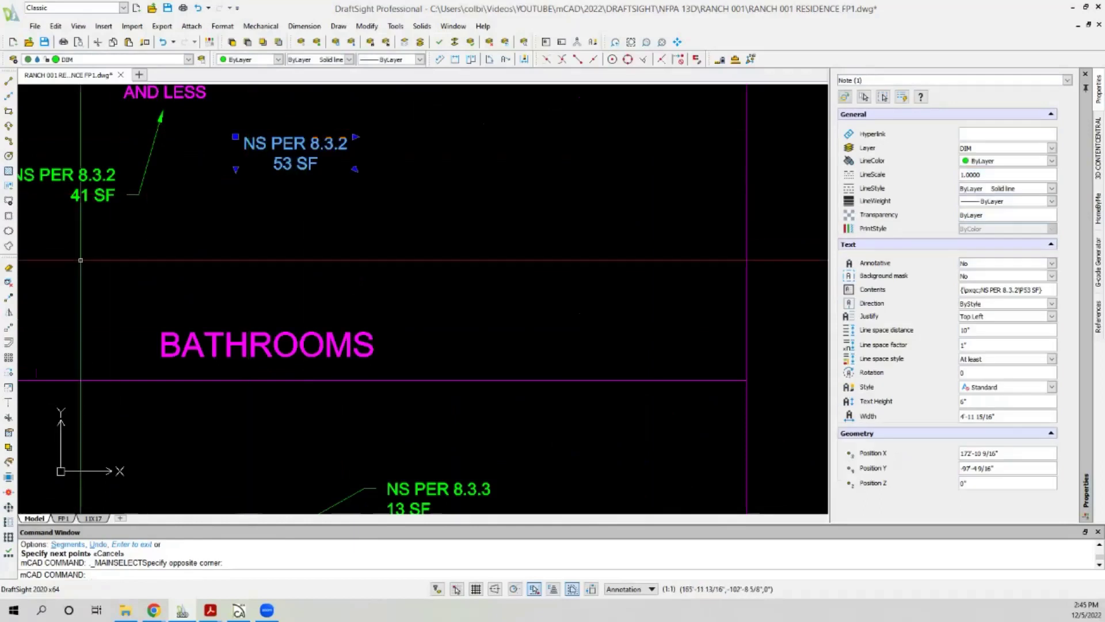
{"action": "left_click", "coordinate": [9, 282]}
{"action": "left_click", "coordinate": [236, 137]}
{"action": "scroll", "coordinate": [236, 248], "scroll_direction": "down", "scroll_amount": 5}
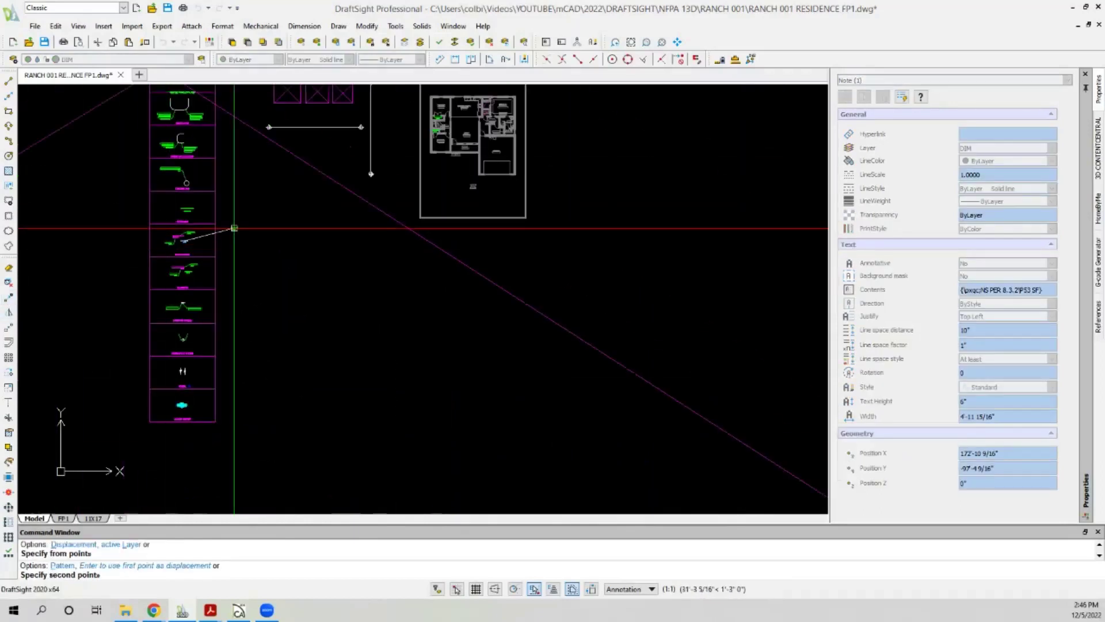
{"action": "scroll", "coordinate": [439, 118], "scroll_direction": "up", "scroll_amount": 8}
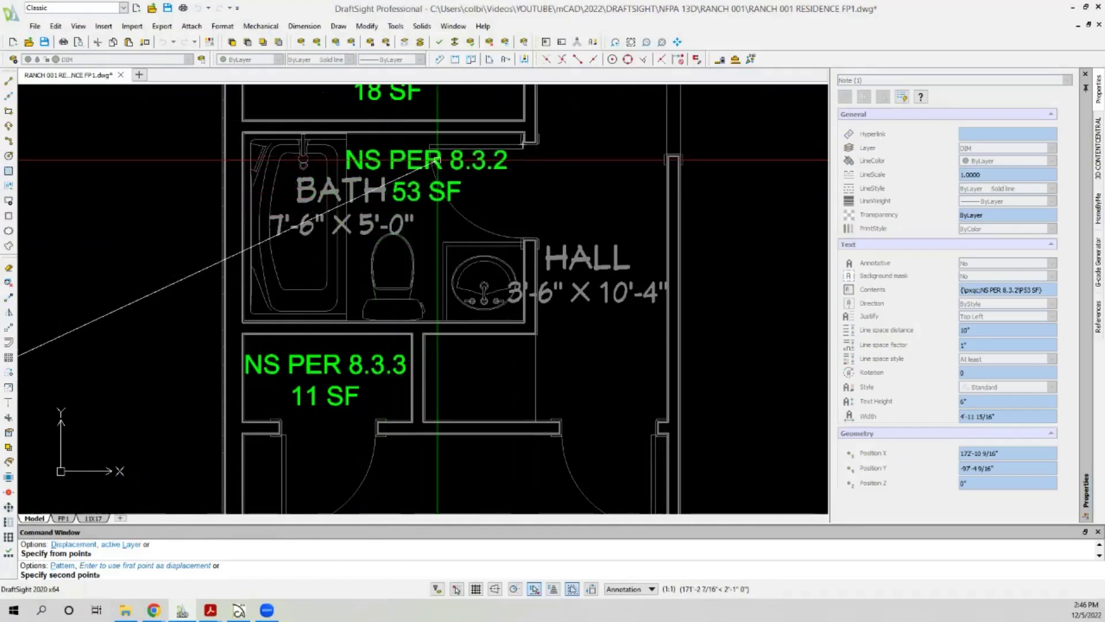
{"action": "left_click", "coordinate": [438, 159]}
{"action": "scroll", "coordinate": [348, 192], "scroll_direction": "down", "scroll_amount": 3}
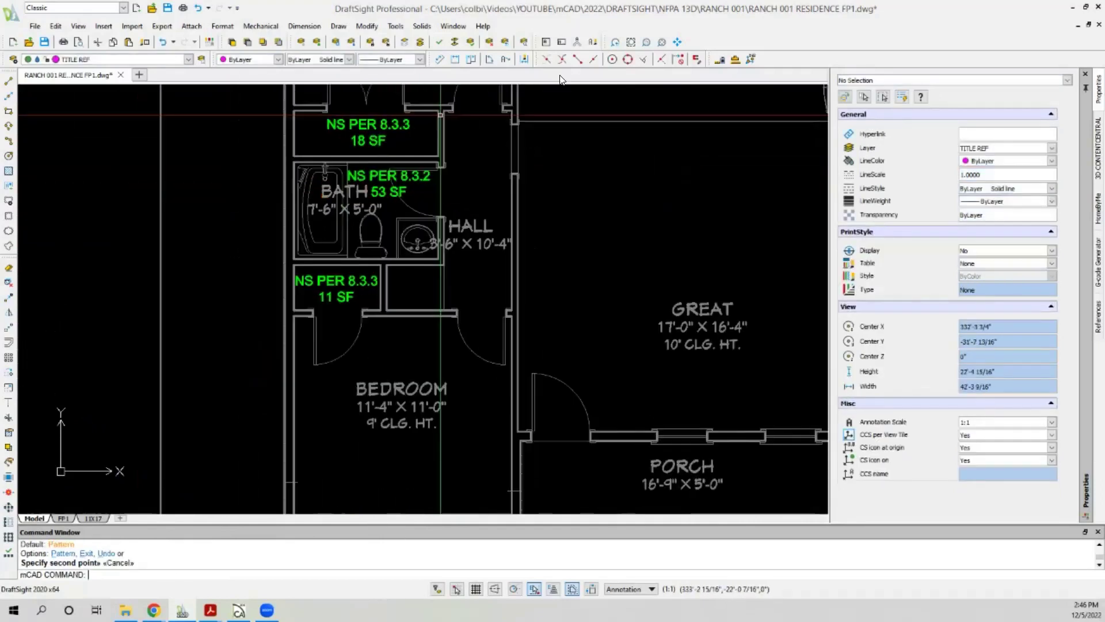
Measure the hall bath at 37.2917 square feet and change its note to 38 SF.
{"action": "left_click", "coordinate": [751, 60]}
{"action": "scroll", "coordinate": [292, 163], "scroll_direction": "up", "scroll_amount": 9}
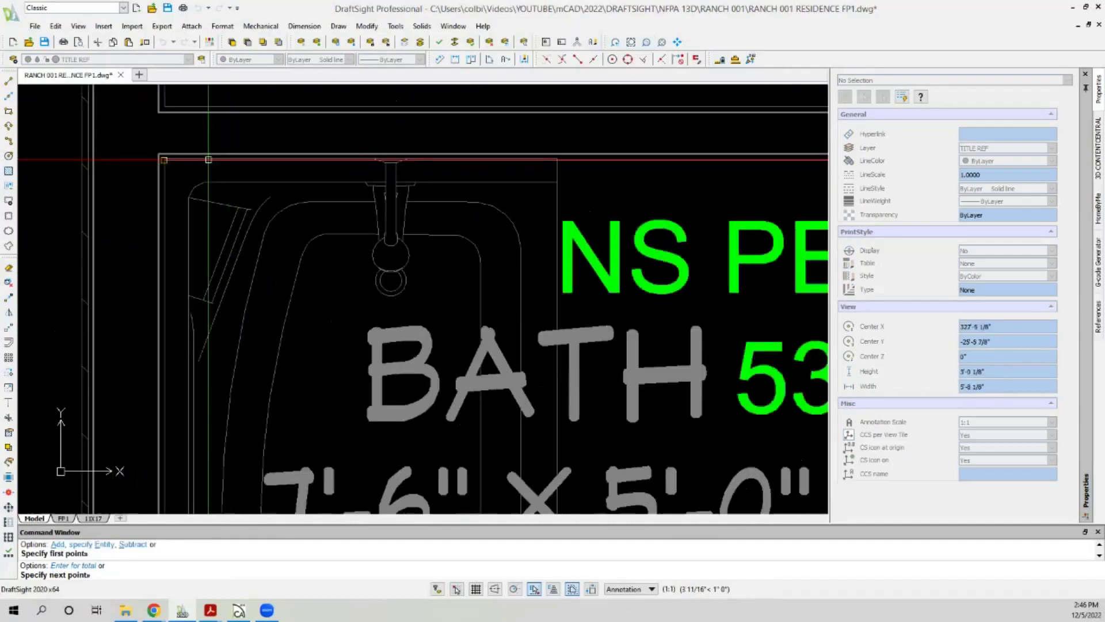
{"action": "scroll", "coordinate": [208, 159], "scroll_direction": "down", "scroll_amount": 3}
{"action": "scroll", "coordinate": [661, 191], "scroll_direction": "up", "scroll_amount": 5}
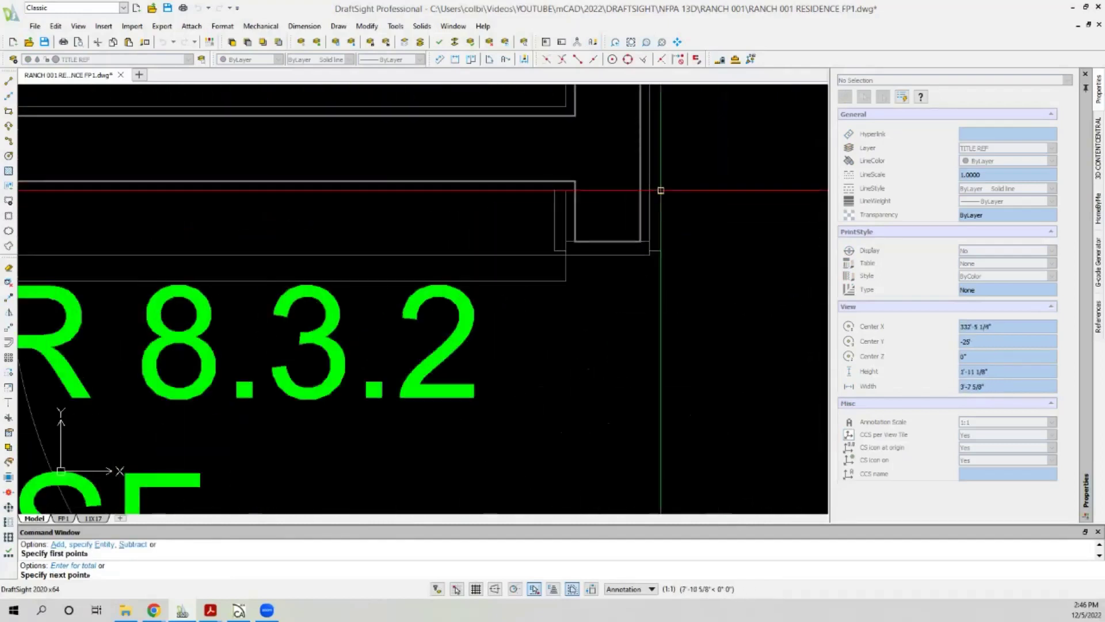
{"action": "middle_click_drag", "start_coordinate": [661, 190], "coordinate": [457, 188]}
{"action": "left_click", "coordinate": [456, 183]}
{"action": "scroll", "coordinate": [456, 183], "scroll_direction": "down", "scroll_amount": 4}
{"action": "scroll", "coordinate": [473, 343], "scroll_direction": "up", "scroll_amount": 5}
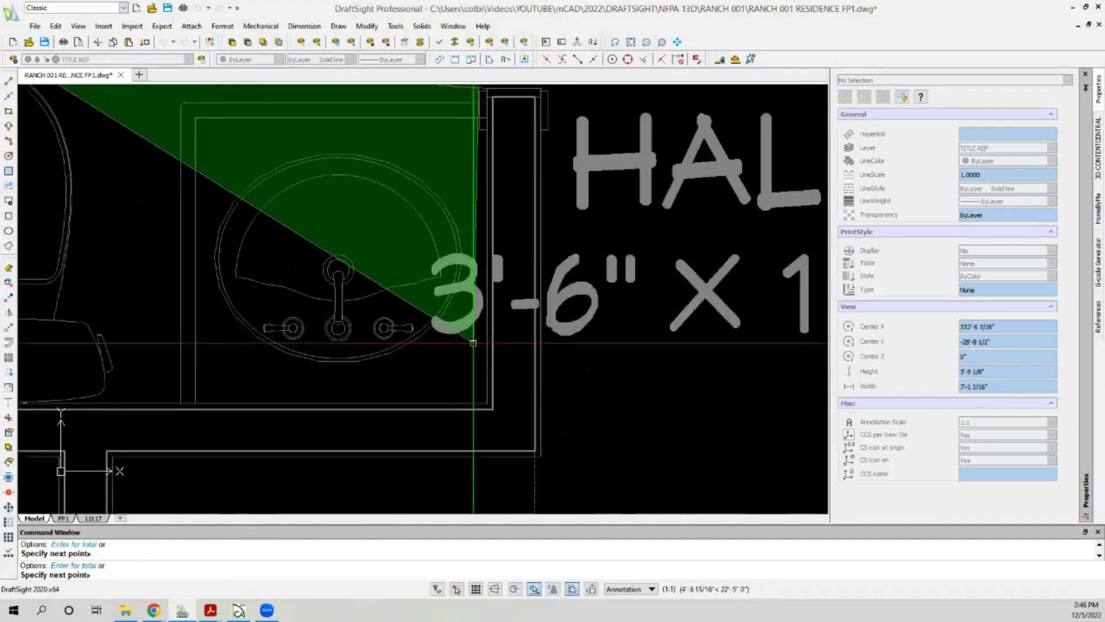
{"action": "scroll", "coordinate": [486, 402], "scroll_direction": "down", "scroll_amount": 5}
{"action": "scroll", "coordinate": [232, 333], "scroll_direction": "up", "scroll_amount": 3}
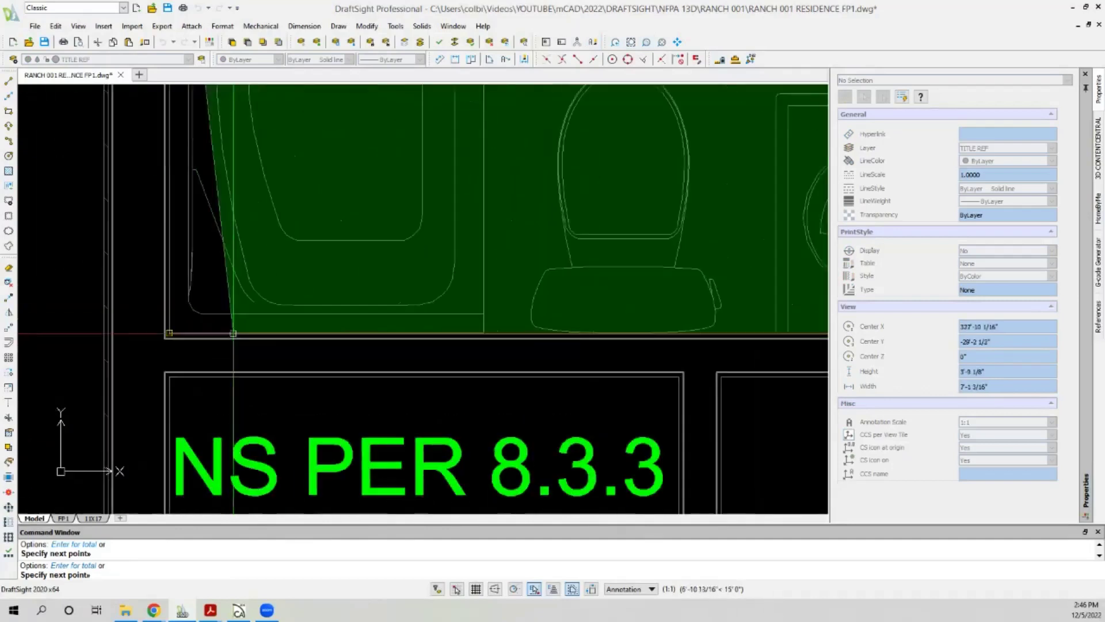
{"action": "scroll", "coordinate": [167, 332], "scroll_direction": "up", "scroll_amount": 3}
{"action": "scroll", "coordinate": [122, 357], "scroll_direction": "down", "scroll_amount": 3}
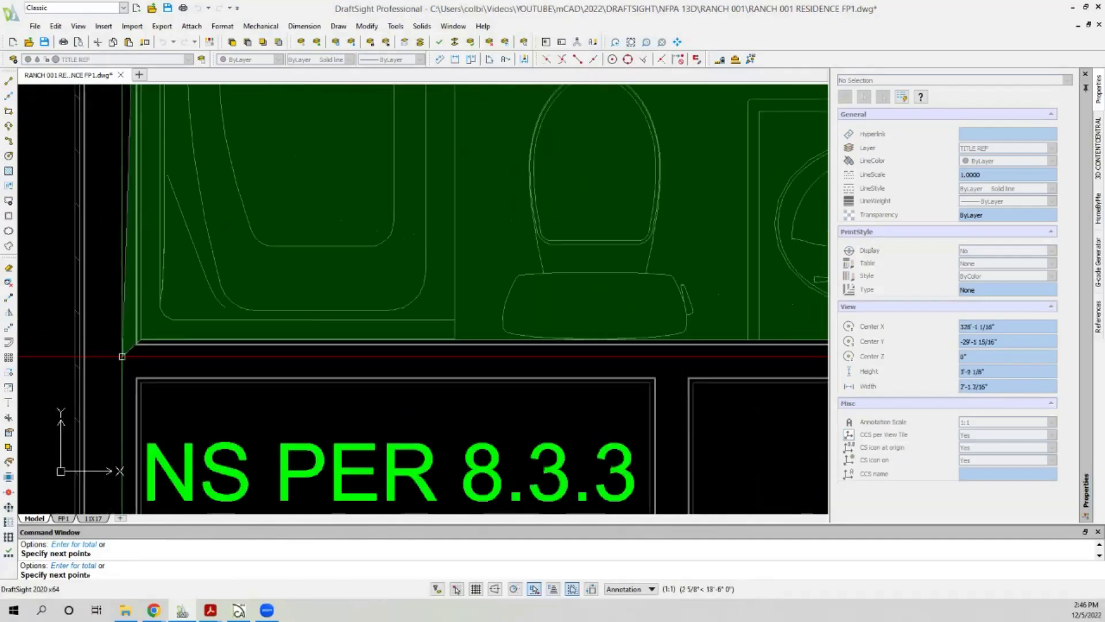
{"action": "scroll", "coordinate": [122, 356], "scroll_direction": "down", "scroll_amount": 3}
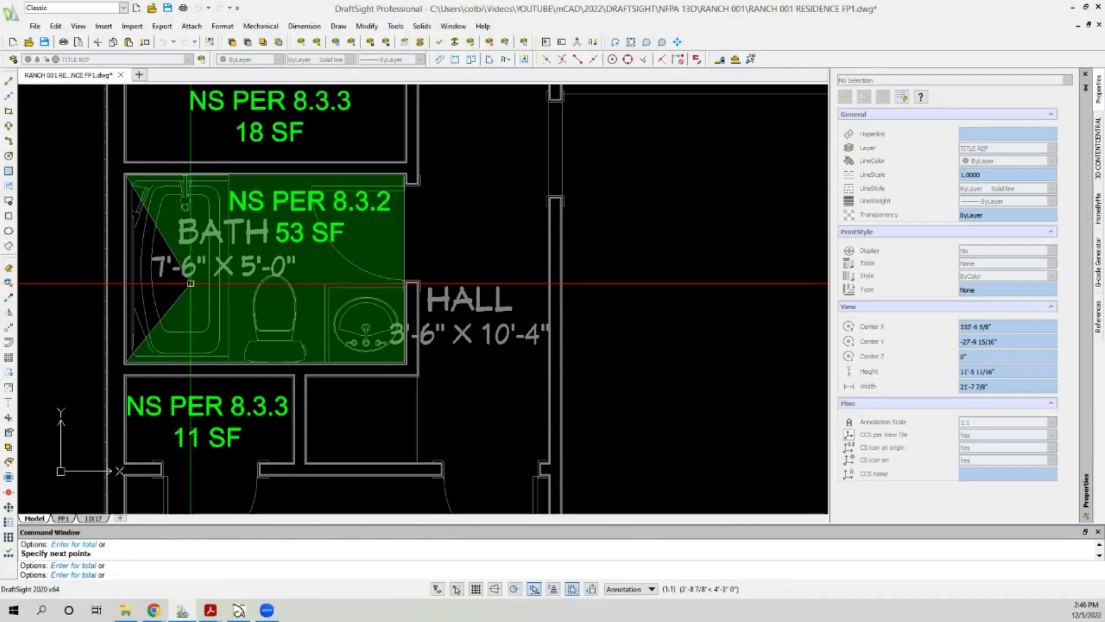
{"action": "key", "text": "Return"}
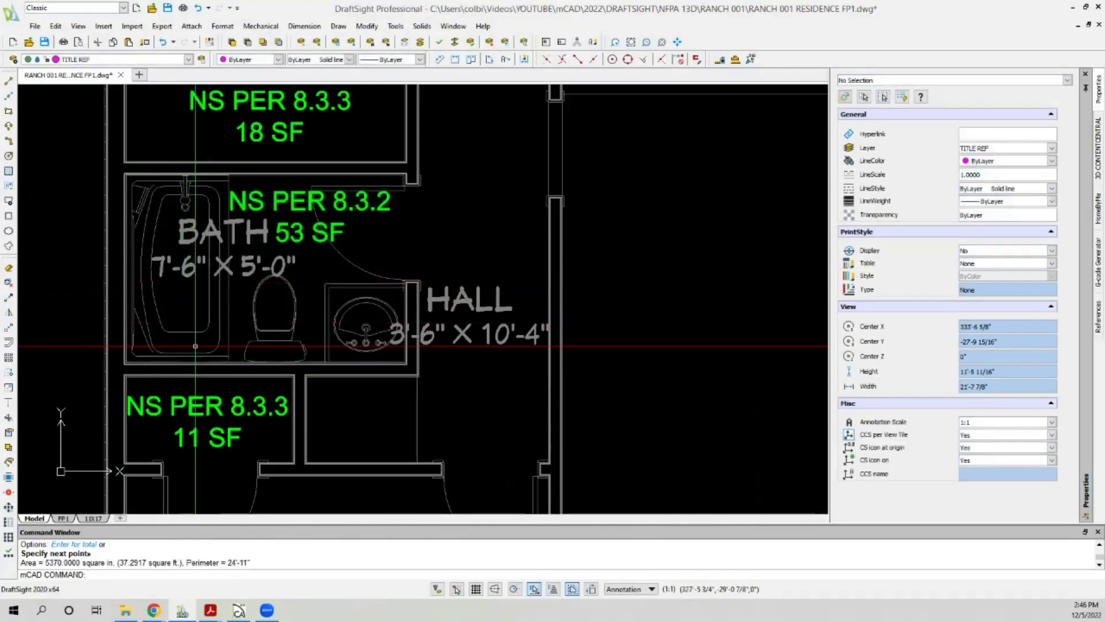
{"action": "double_click", "coordinate": [291, 234]}
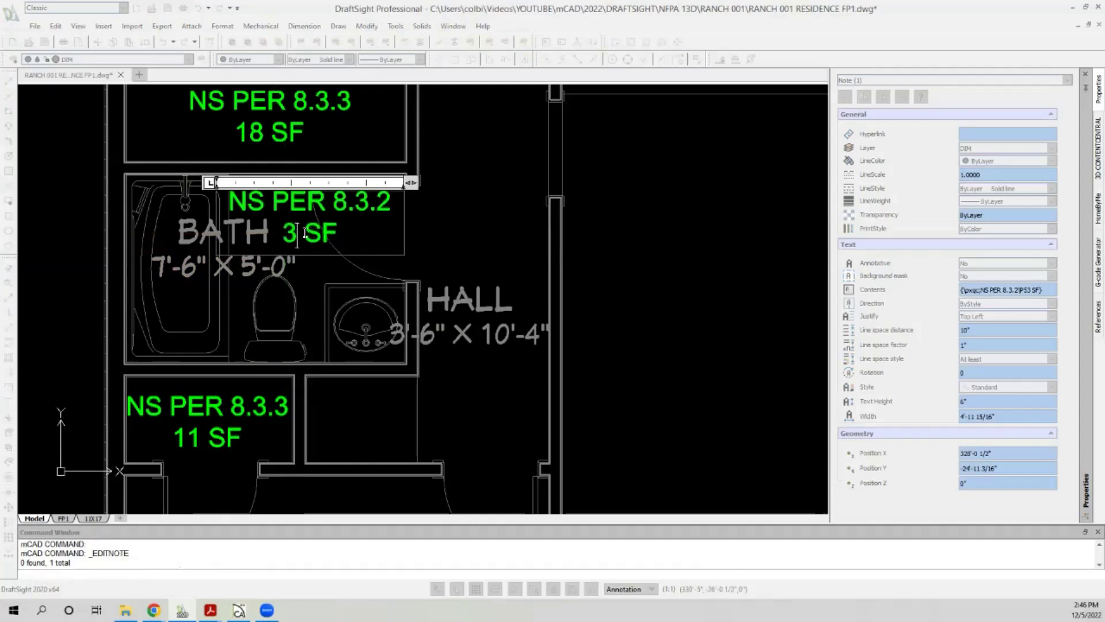
{"action": "left_click", "coordinate": [375, 240]}
Delete the hall size text and move the HALL label to a new spot.
{"action": "scroll", "coordinate": [376, 244], "scroll_direction": "down", "scroll_amount": 2}
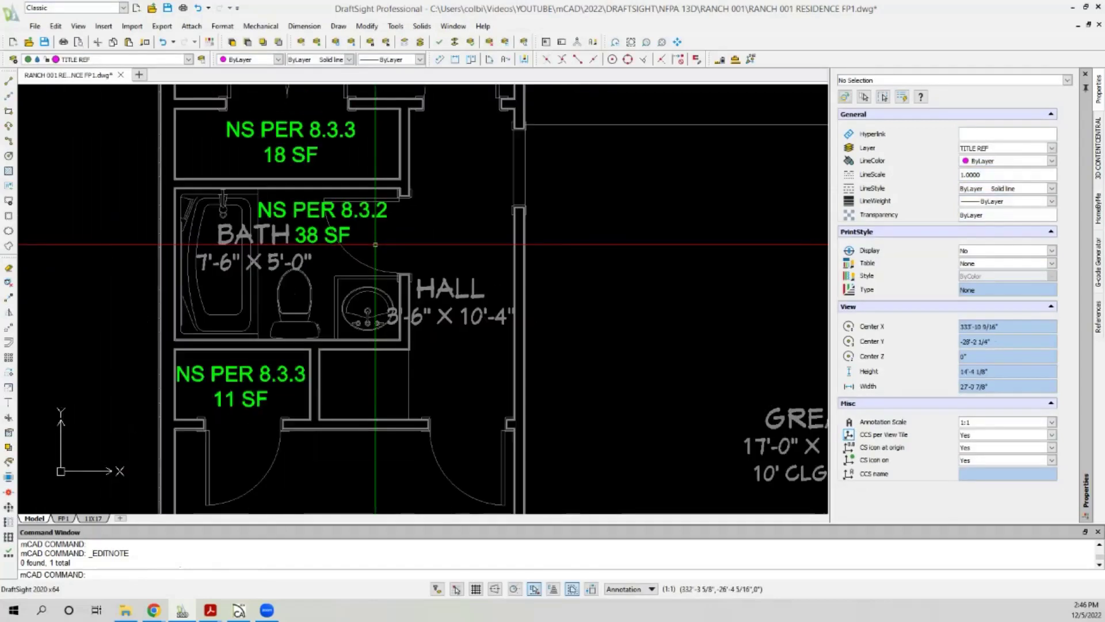
{"action": "scroll", "coordinate": [346, 246], "scroll_direction": "down", "scroll_amount": 3}
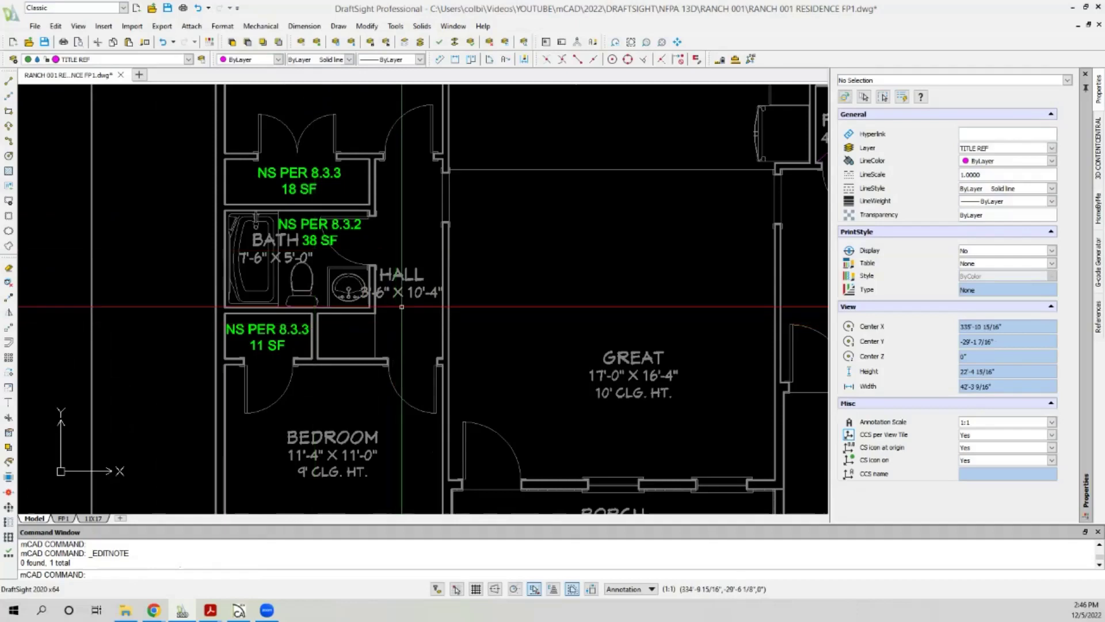
{"action": "scroll", "coordinate": [417, 297], "scroll_direction": "up", "scroll_amount": 2}
{"action": "scroll", "coordinate": [416, 298], "scroll_direction": "down", "scroll_amount": 2}
{"action": "left_click", "coordinate": [417, 297]}
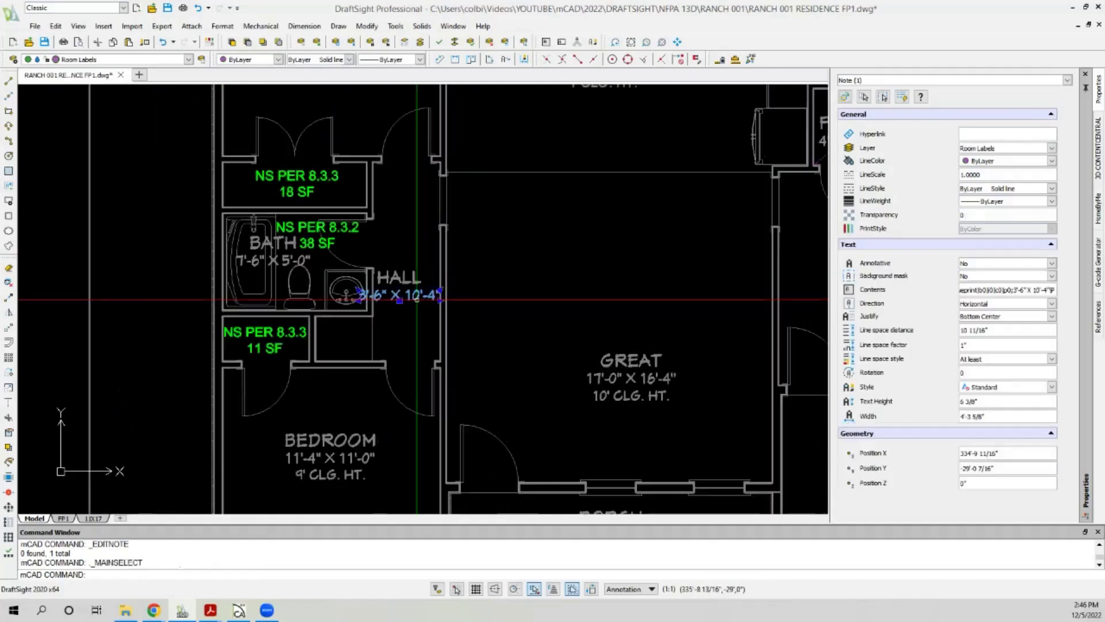
{"action": "key", "text": "Delete"}
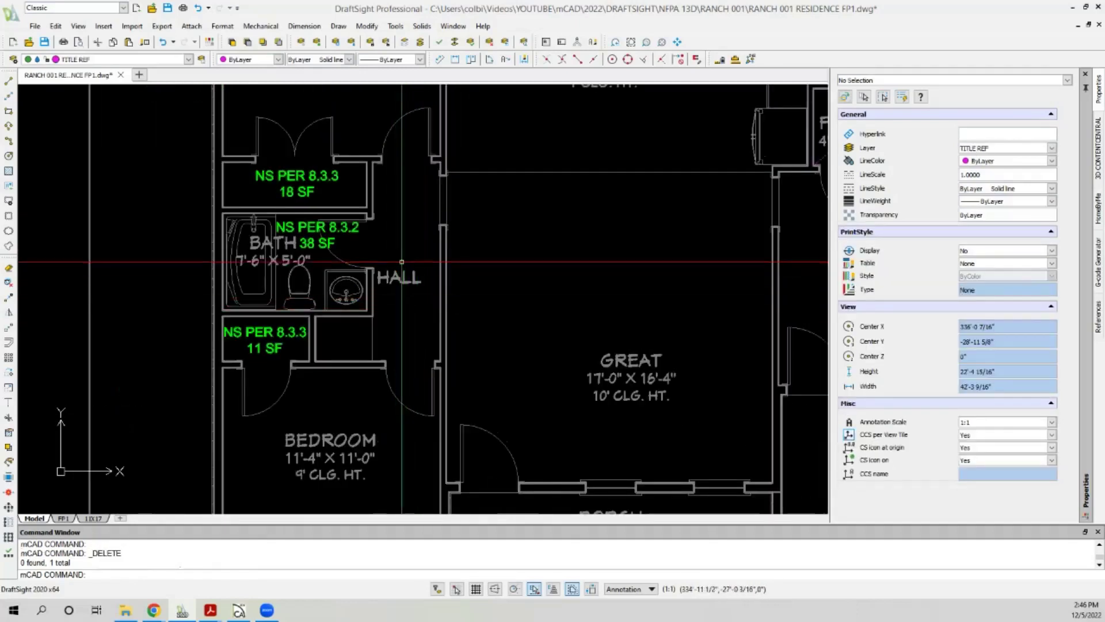
{"action": "scroll", "coordinate": [402, 261], "scroll_direction": "up", "scroll_amount": 4}
{"action": "left_click", "coordinate": [407, 289]}
{"action": "left_click", "coordinate": [9, 327]}
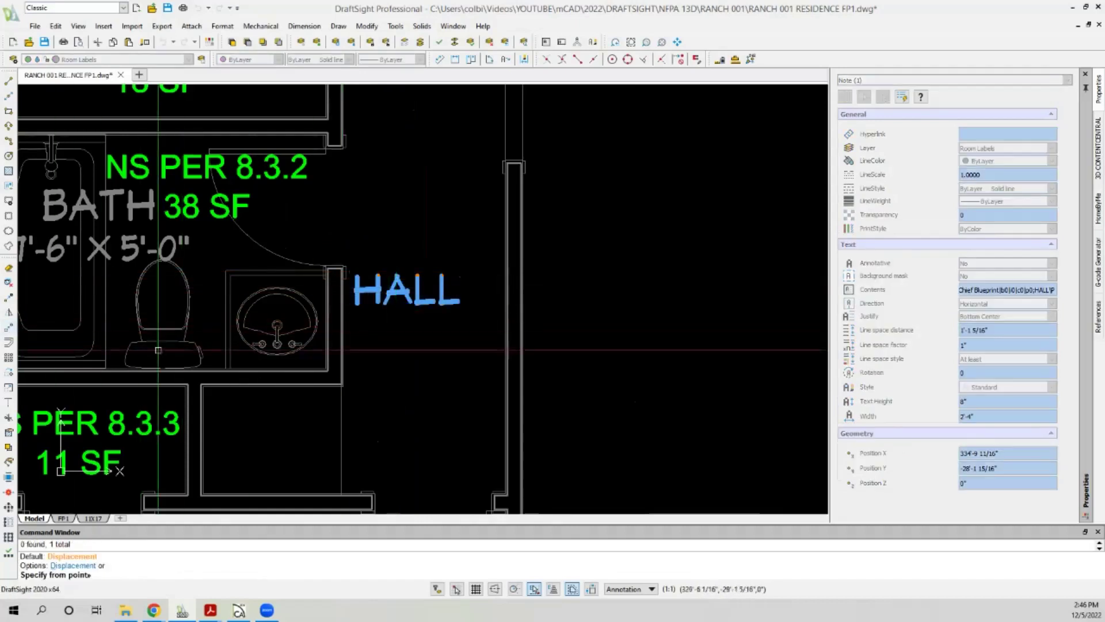
{"action": "left_click", "coordinate": [158, 350]}
{"action": "scroll", "coordinate": [430, 354], "scroll_direction": "down", "scroll_amount": 3}
{"action": "left_click", "coordinate": [301, 364]}
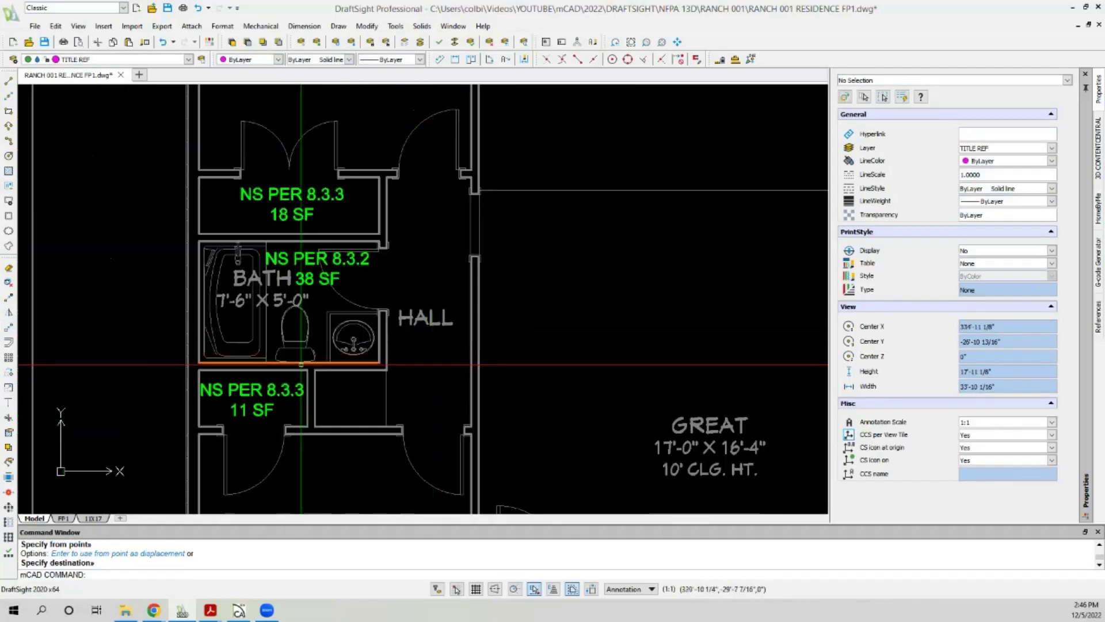
Delete the bath's 7'-6" X 5'-0" size text and move the BATH label lower.
{"action": "left_click", "coordinate": [227, 300]}
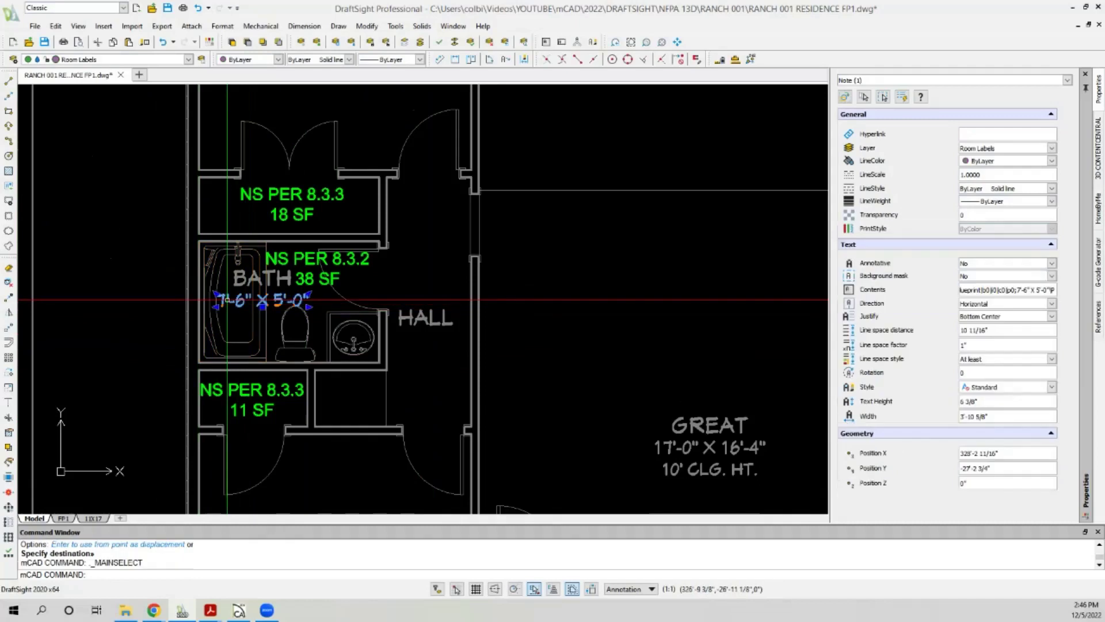
{"action": "key", "text": "Delete"}
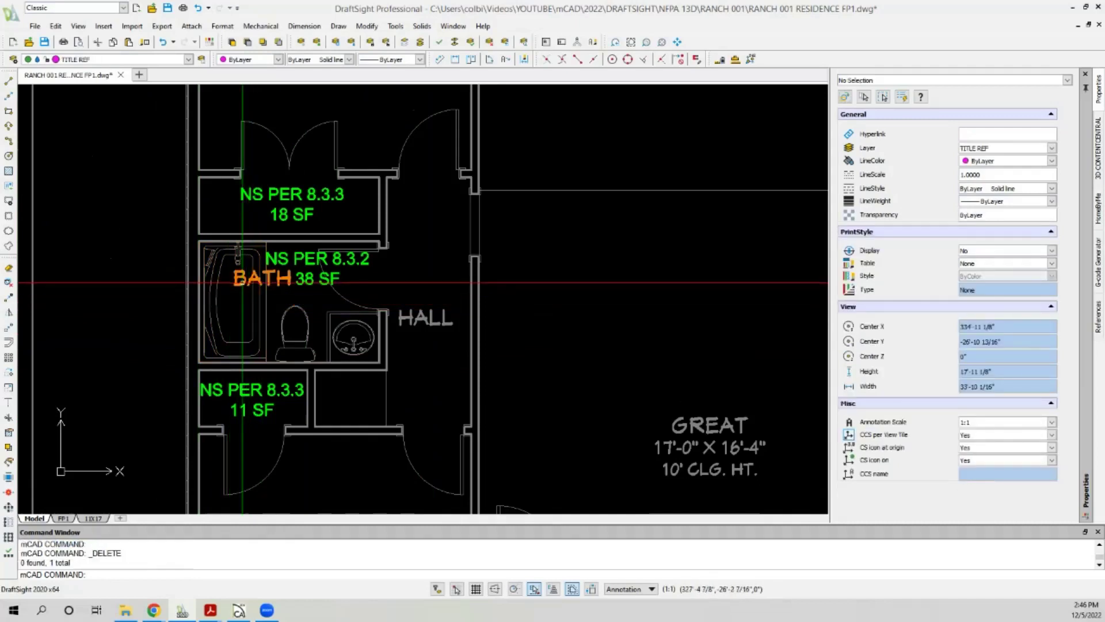
{"action": "left_click", "coordinate": [243, 283]}
{"action": "left_click", "coordinate": [9, 327]}
{"action": "left_click", "coordinate": [87, 320]}
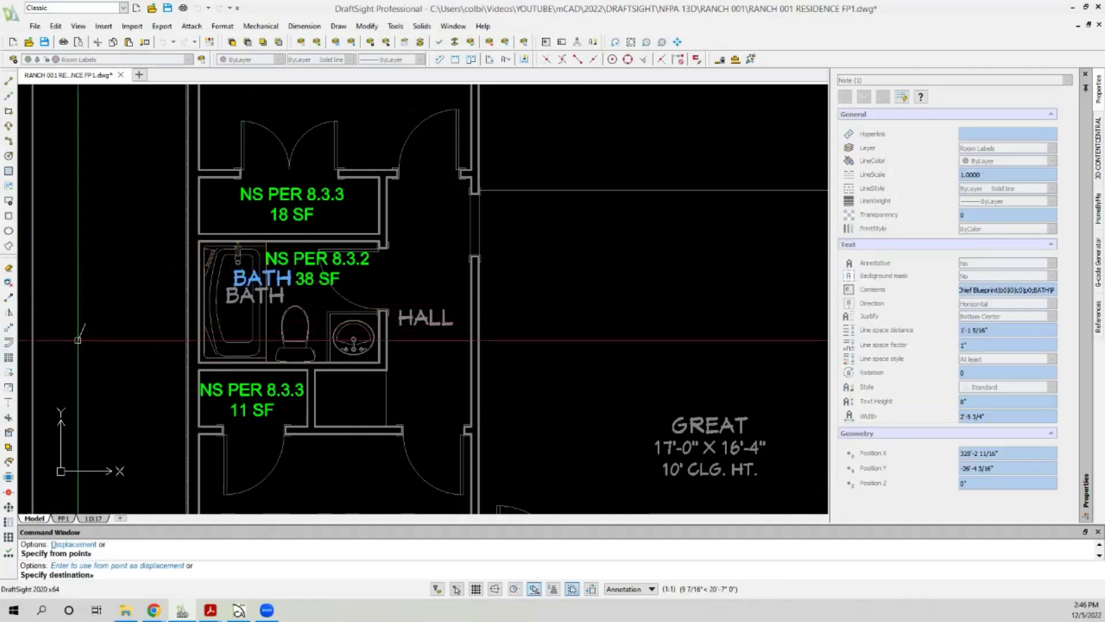
{"action": "left_click", "coordinate": [100, 341]}
Reposition the NS PER 8.3.2 38 SF note within the bath.
{"action": "left_click", "coordinate": [296, 283]}
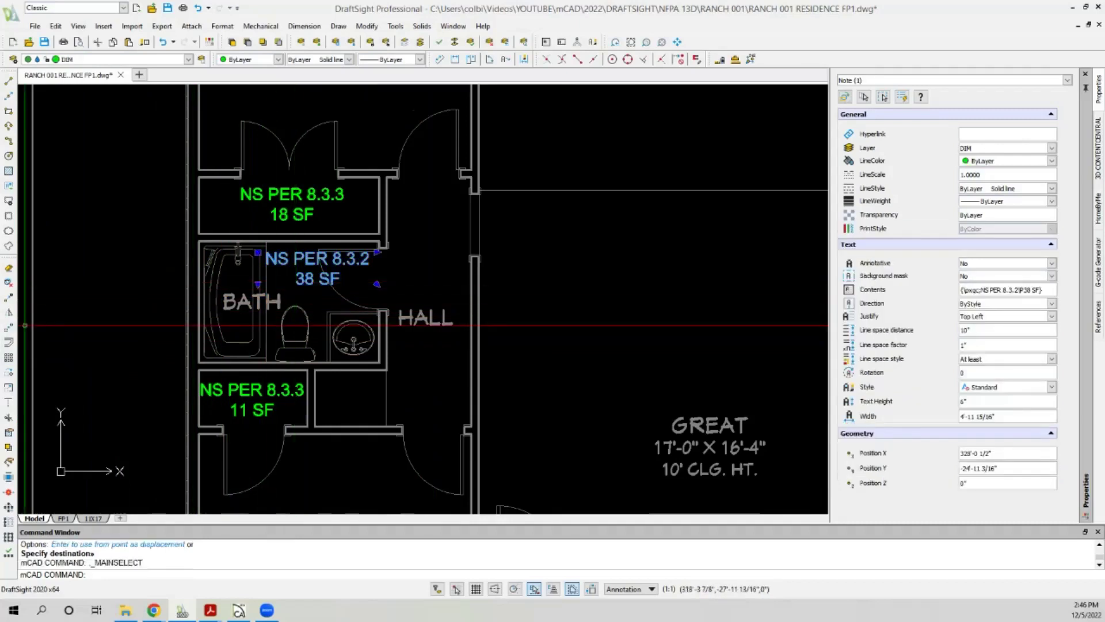
{"action": "left_click", "coordinate": [9, 327]}
{"action": "left_click", "coordinate": [68, 332]}
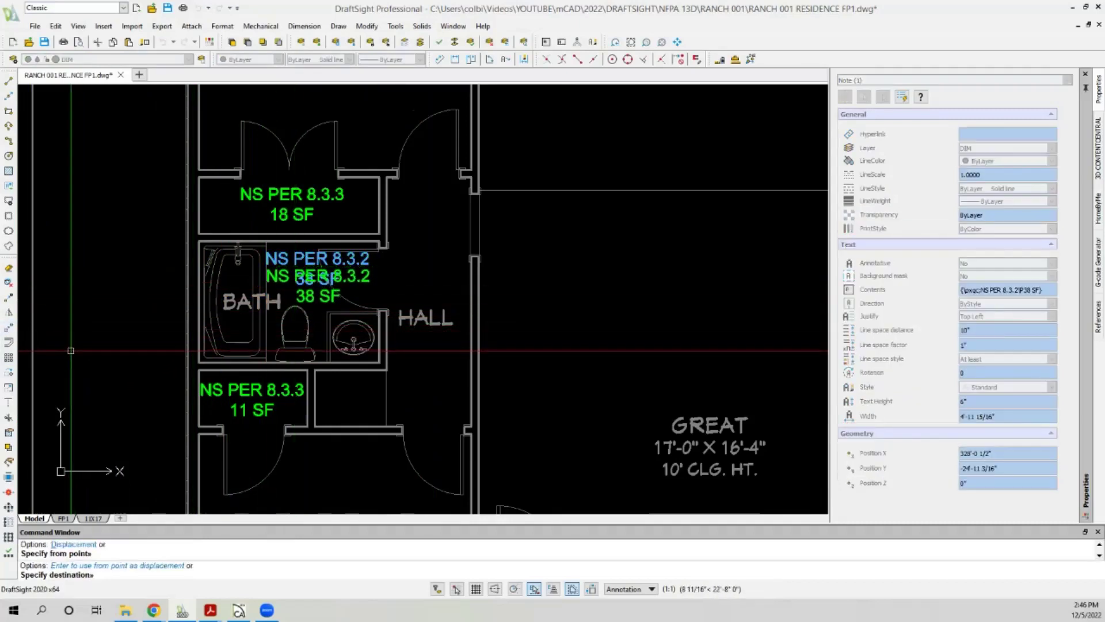
{"action": "left_click", "coordinate": [70, 351]}
{"action": "scroll", "coordinate": [123, 323], "scroll_direction": "down", "scroll_amount": 5}
{"action": "scroll", "coordinate": [198, 330], "scroll_direction": "up", "scroll_amount": 2}
{"action": "scroll", "coordinate": [208, 293], "scroll_direction": "down", "scroll_amount": 2}
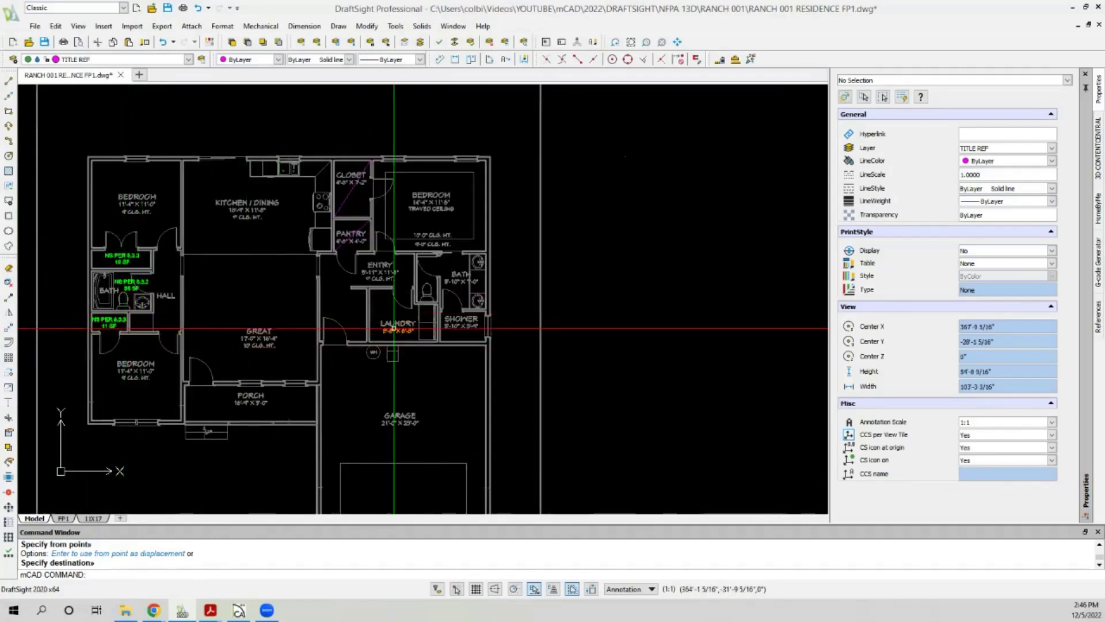
Copy the NS PER 8.3.2 38 SF note.
{"action": "scroll", "coordinate": [112, 277], "scroll_direction": "up", "scroll_amount": 3}
{"action": "scroll", "coordinate": [104, 298], "scroll_direction": "up", "scroll_amount": 3}
{"action": "left_click_drag", "start_coordinate": [92, 265], "coordinate": [254, 323]}
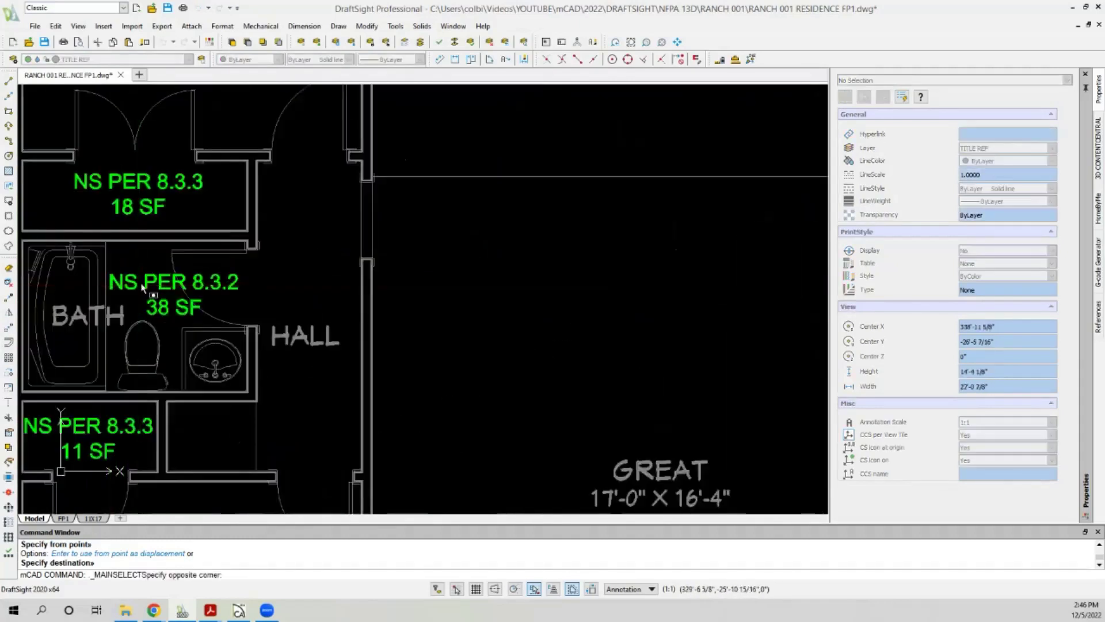
{"action": "left_click", "coordinate": [9, 296]}
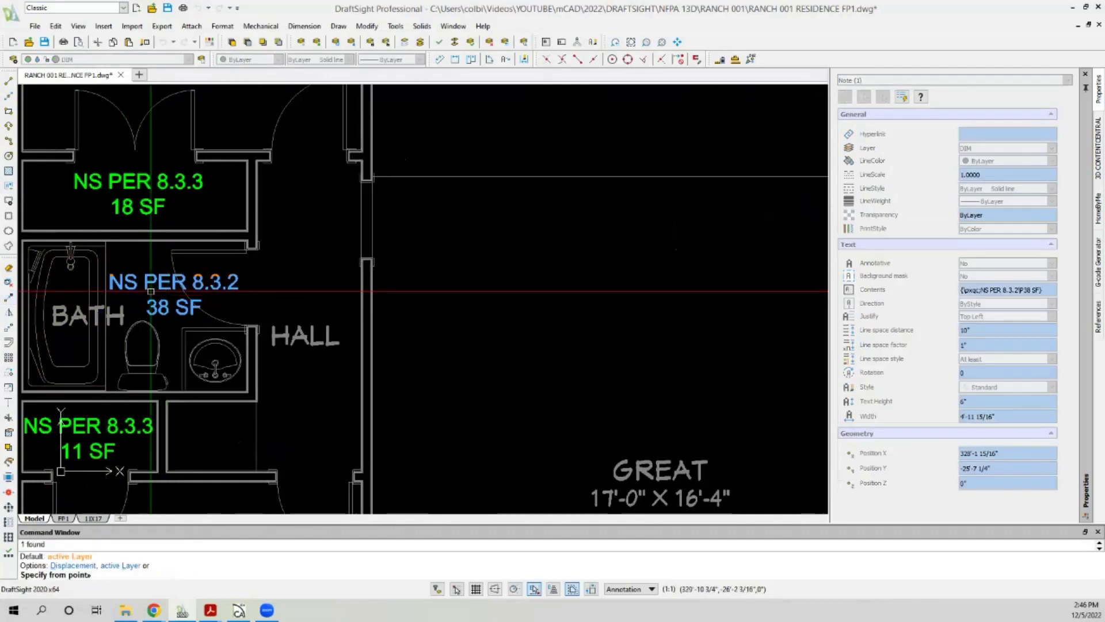
{"action": "left_click", "coordinate": [150, 290]}
{"action": "scroll", "coordinate": [32, 296], "scroll_direction": "down", "scroll_amount": 1}
{"action": "scroll", "coordinate": [506, 284], "scroll_direction": "down", "scroll_amount": 3}
{"action": "scroll", "coordinate": [444, 259], "scroll_direction": "up", "scroll_amount": 4}
{"action": "scroll", "coordinate": [431, 253], "scroll_direction": "down", "scroll_amount": 1}
{"action": "scroll", "coordinate": [436, 277], "scroll_direction": "up", "scroll_amount": 1}
{"action": "key", "text": "Escape"}
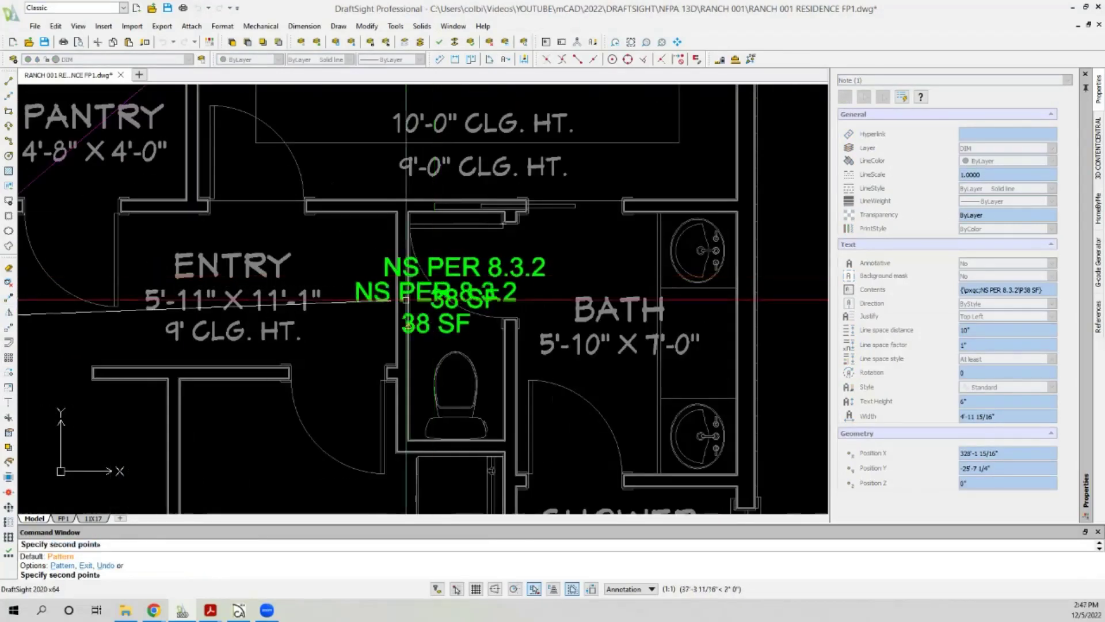
Measure the toilet compartment's area from its door-frame and wall corners.
{"action": "left_click", "coordinate": [734, 59]}
{"action": "scroll", "coordinate": [460, 179], "scroll_direction": "up", "scroll_amount": 3}
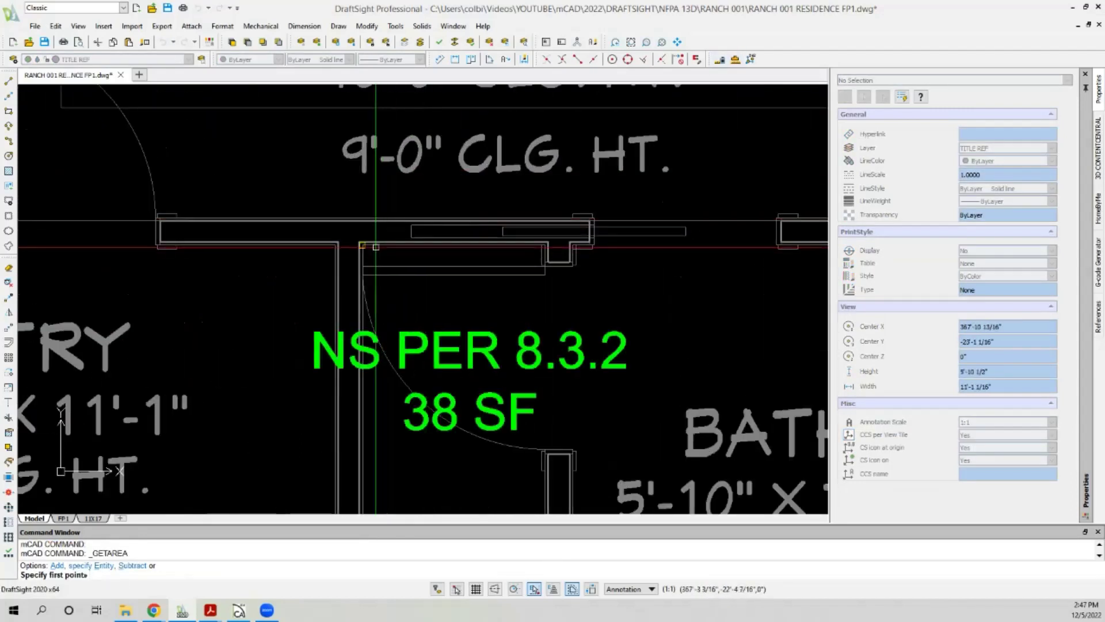
{"action": "left_click", "coordinate": [375, 246]}
{"action": "scroll", "coordinate": [538, 246], "scroll_direction": "up", "scroll_amount": 4}
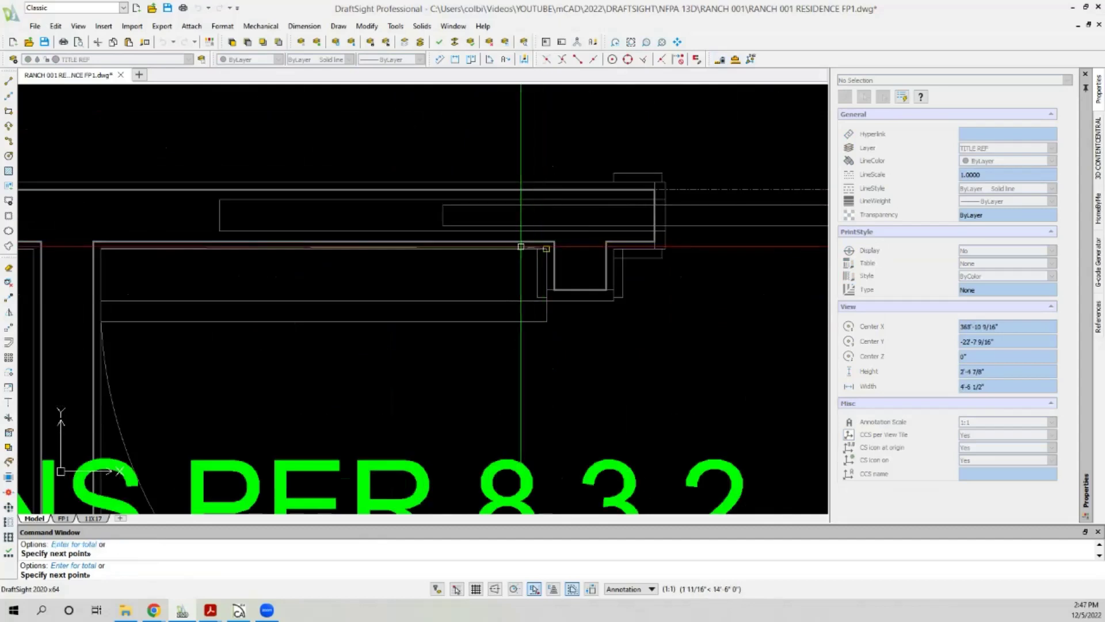
{"action": "scroll", "coordinate": [520, 247], "scroll_direction": "down", "scroll_amount": 9}
{"action": "scroll", "coordinate": [519, 309], "scroll_direction": "up", "scroll_amount": 7}
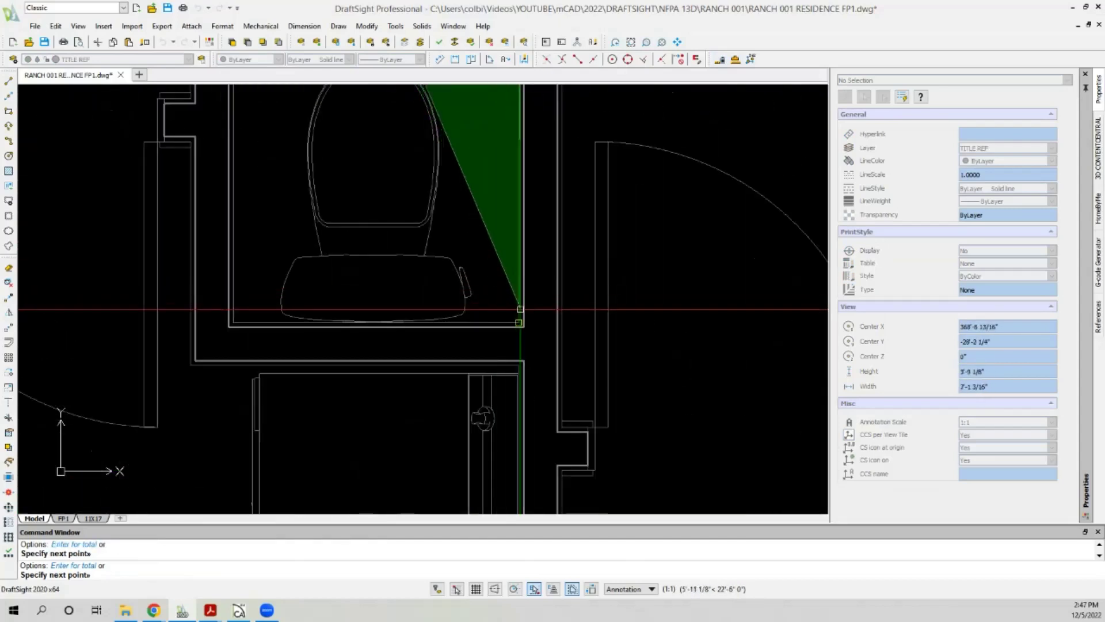
{"action": "left_click", "coordinate": [520, 309]}
{"action": "left_click", "coordinate": [233, 312]}
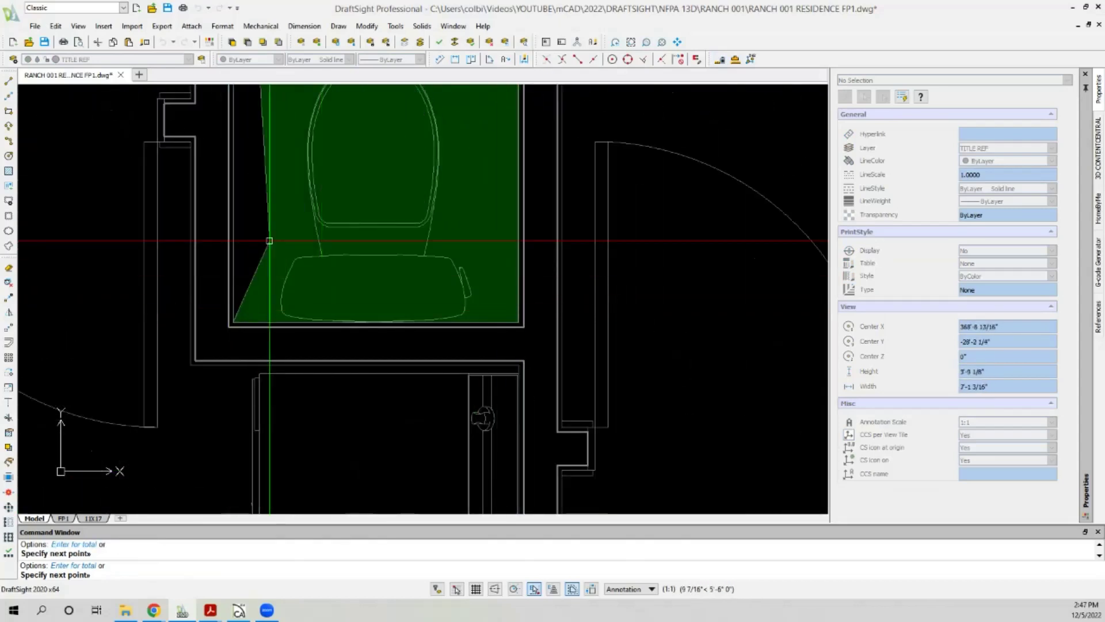
{"action": "key", "text": "Return"}
{"action": "scroll", "coordinate": [269, 241], "scroll_direction": "down", "scroll_amount": 4}
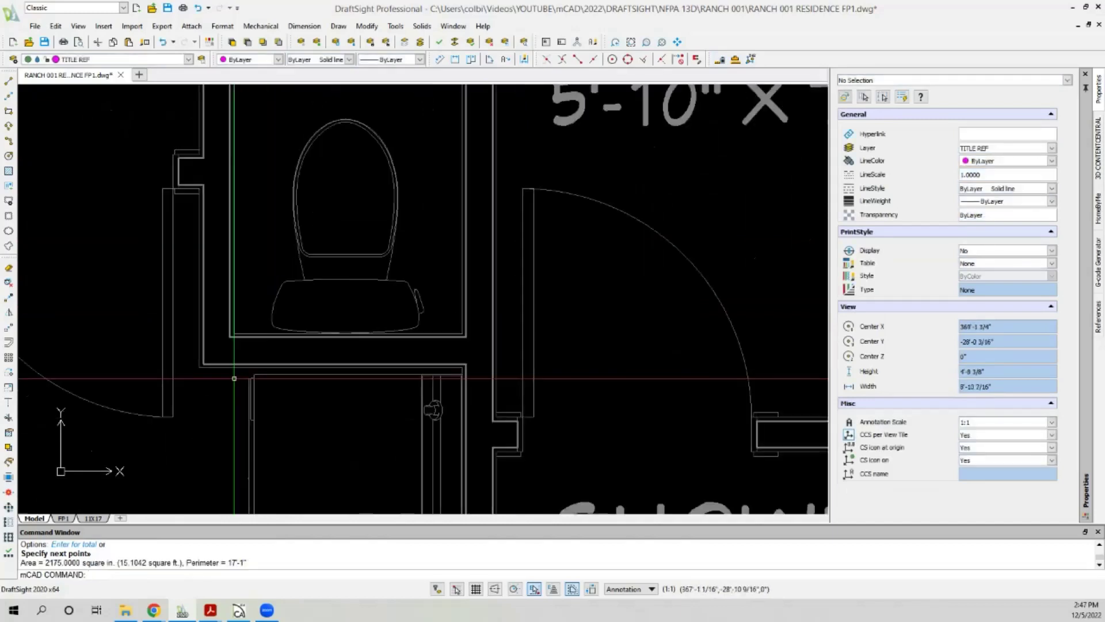
{"action": "scroll", "coordinate": [271, 177], "scroll_direction": "up", "scroll_amount": 3}
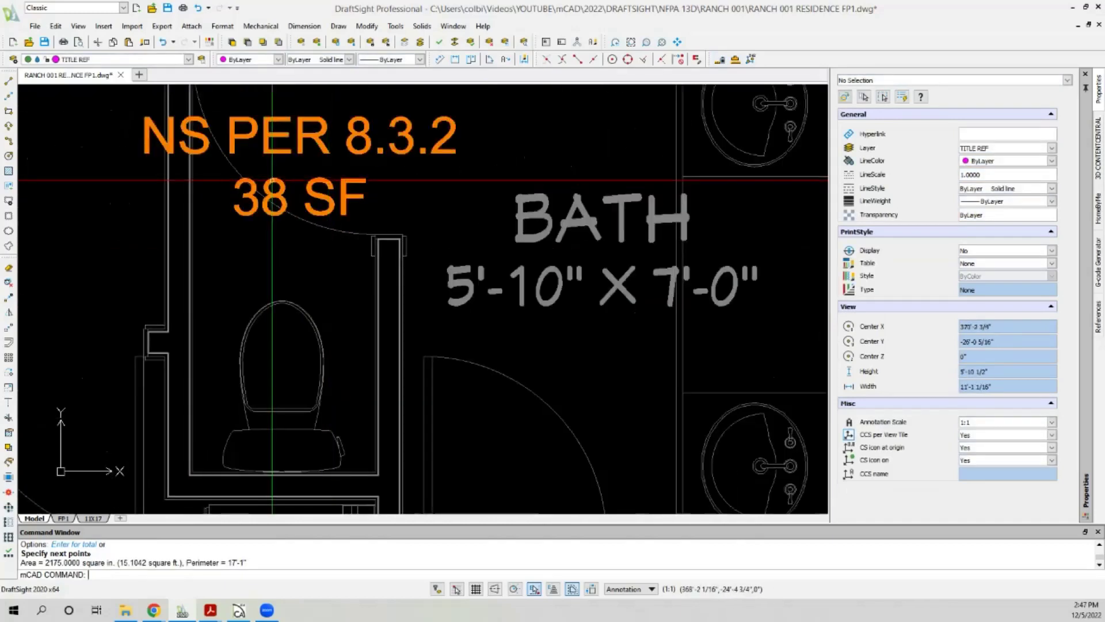
Edit the copied note to read 16 SF and narrow it to three lines.
{"action": "double_click", "coordinate": [272, 179]}
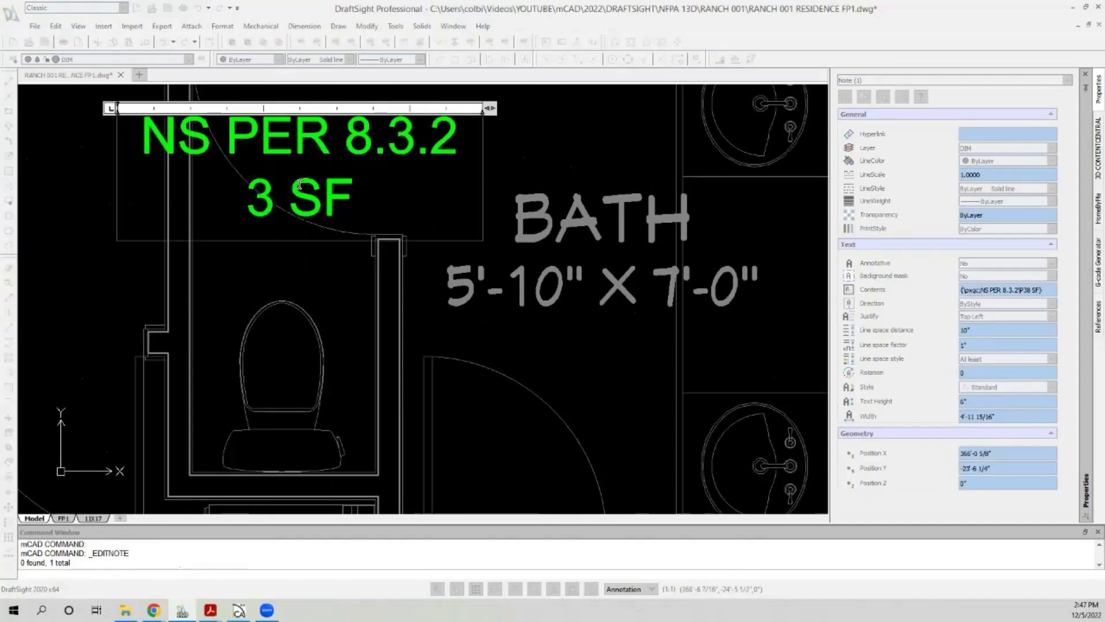
{"action": "left_click", "coordinate": [302, 269]}
{"action": "scroll", "coordinate": [311, 259], "scroll_direction": "down", "scroll_amount": 4}
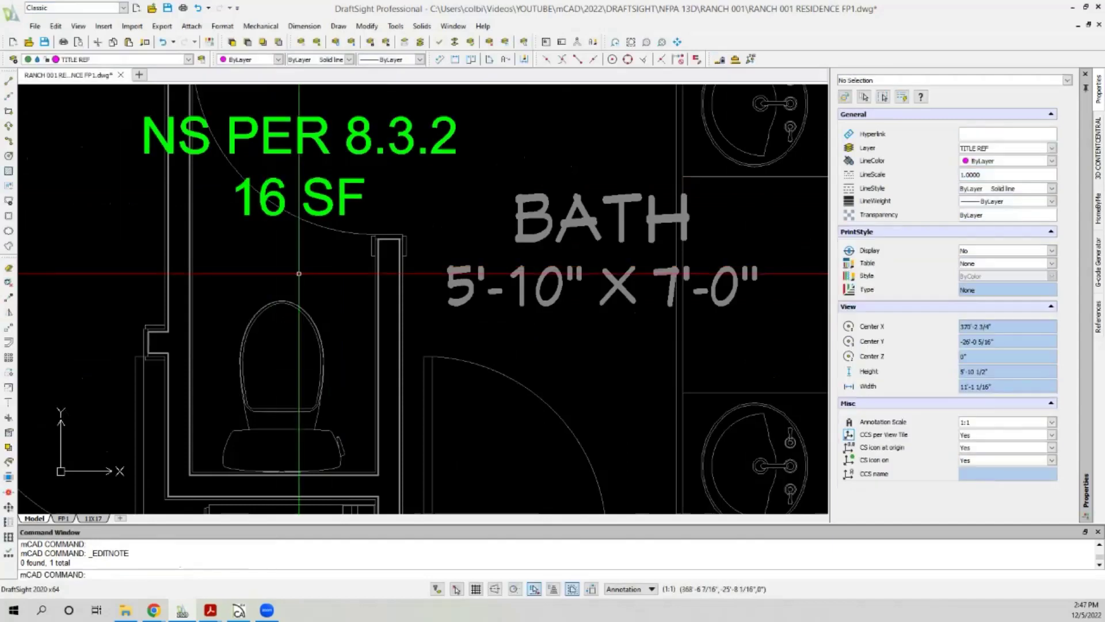
{"action": "left_click", "coordinate": [323, 235]}
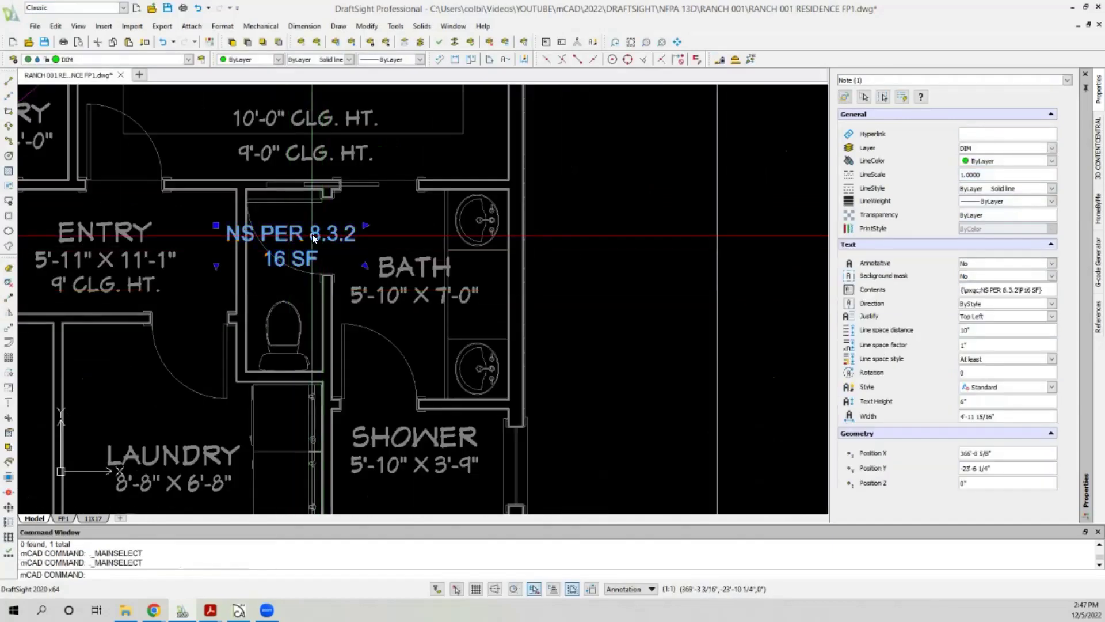
{"action": "double_click", "coordinate": [313, 238]}
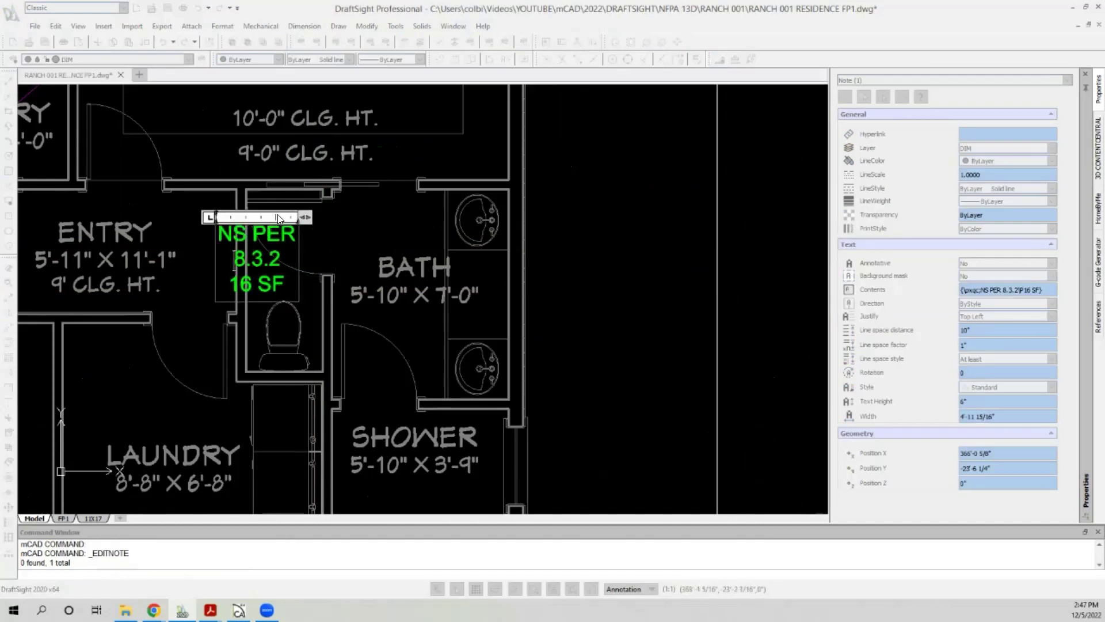
{"action": "left_click", "coordinate": [349, 229]}
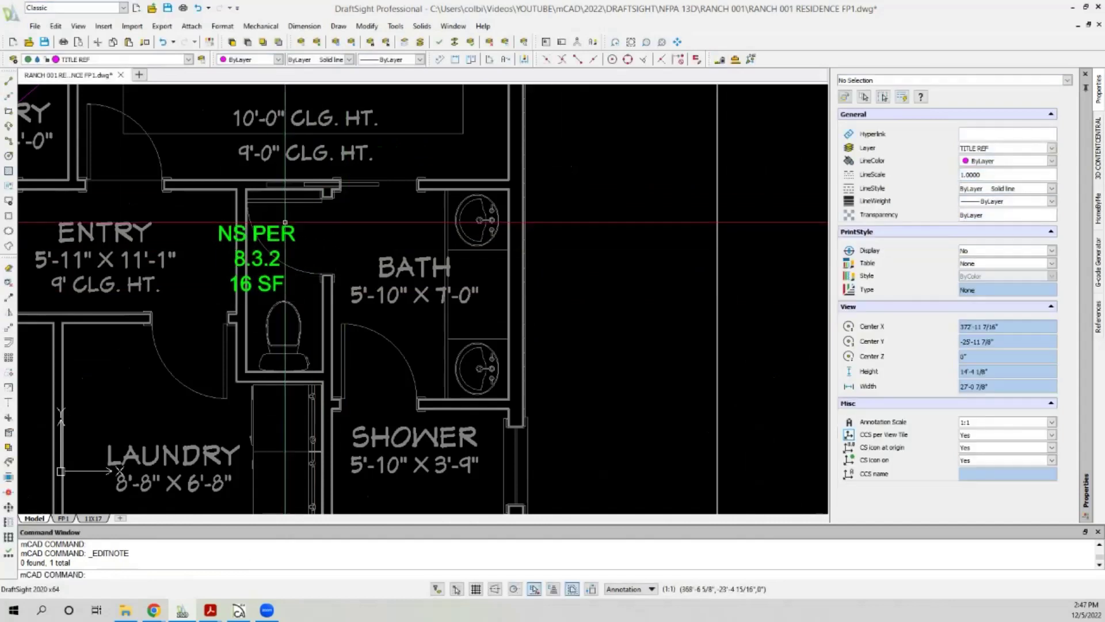
Move the NS PER 8.3.2 16 SF note inside the toilet compartment.
{"action": "left_click", "coordinate": [8, 328]}
{"action": "left_click", "coordinate": [304, 226]}
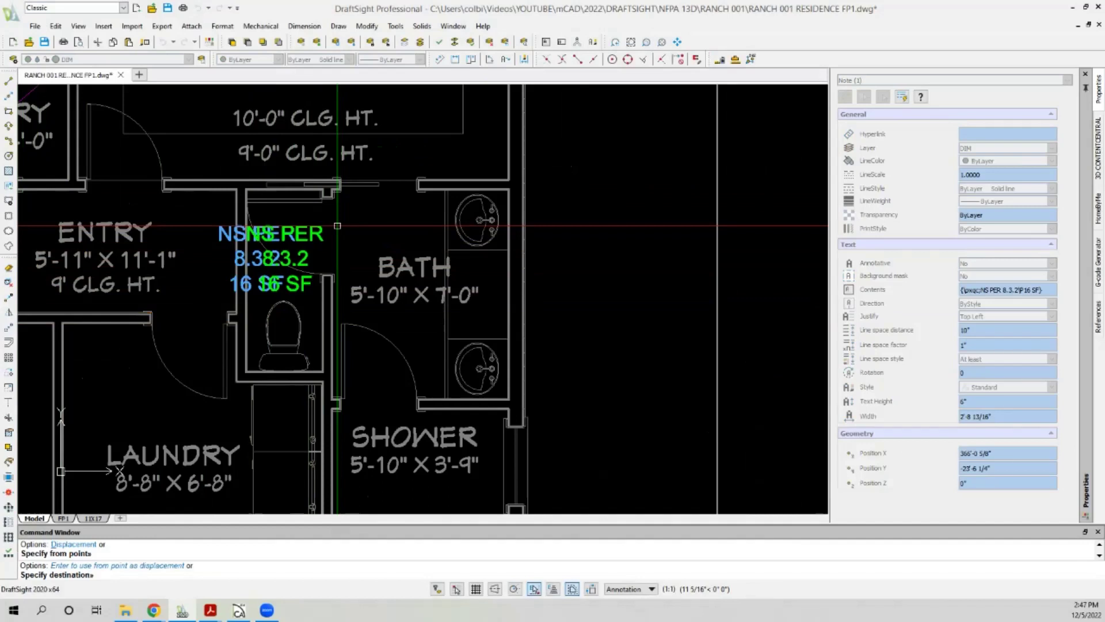
{"action": "left_click", "coordinate": [339, 228]}
{"action": "scroll", "coordinate": [228, 209], "scroll_direction": "down", "scroll_amount": 4}
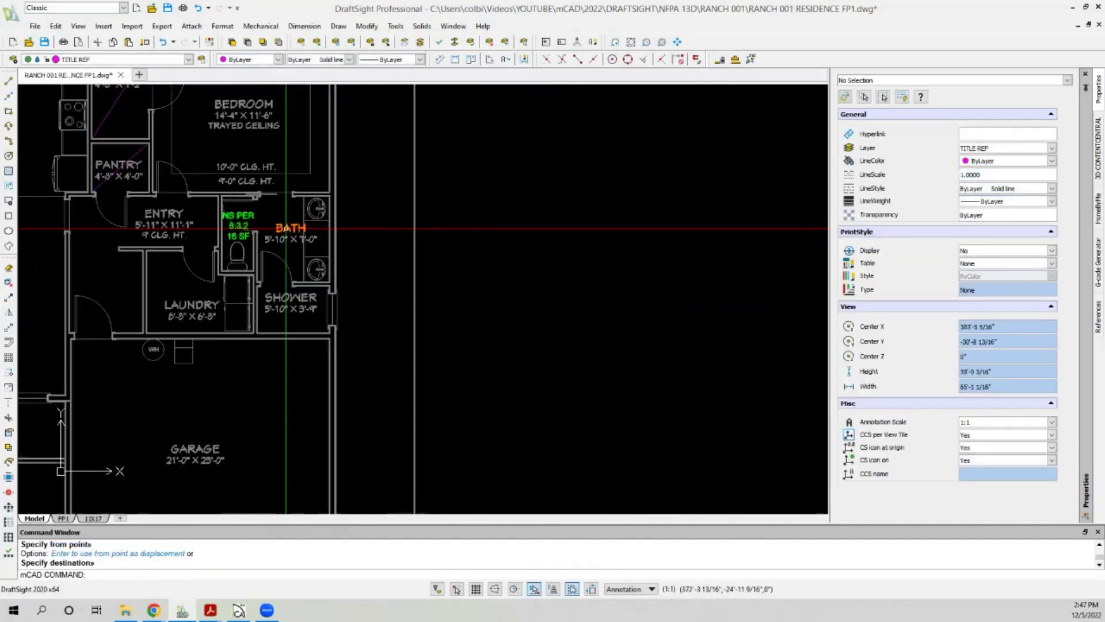
{"action": "scroll", "coordinate": [291, 229], "scroll_direction": "up", "scroll_amount": 2}
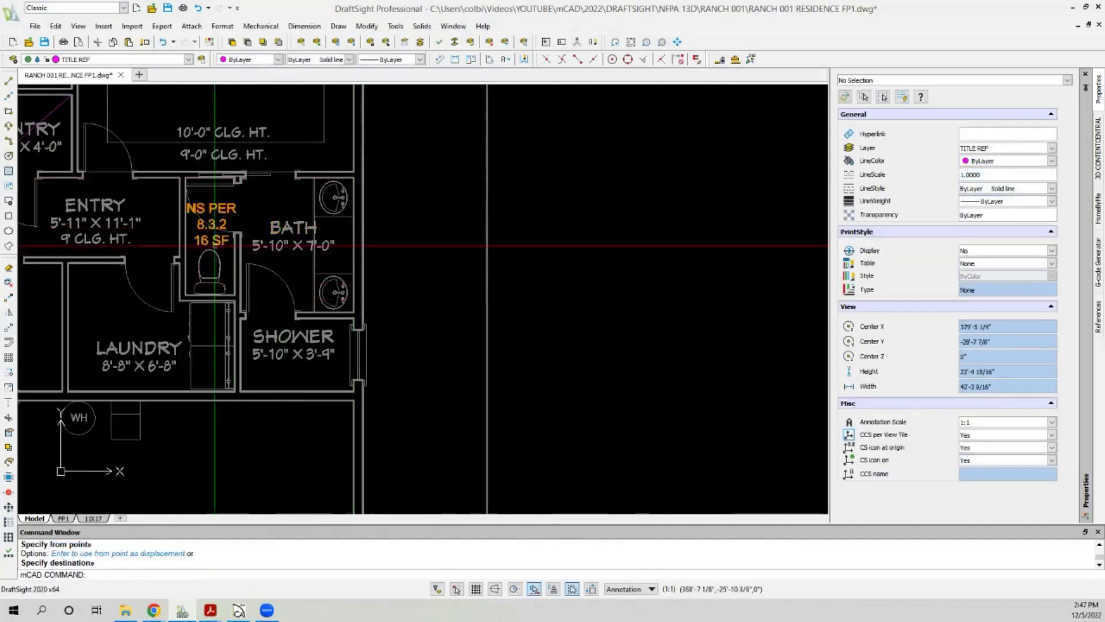
{"action": "scroll", "coordinate": [285, 360], "scroll_direction": "up", "scroll_amount": 2}
Delete the shower's 5'-10" X 3'-9" size label.
{"action": "left_click", "coordinate": [237, 347]}
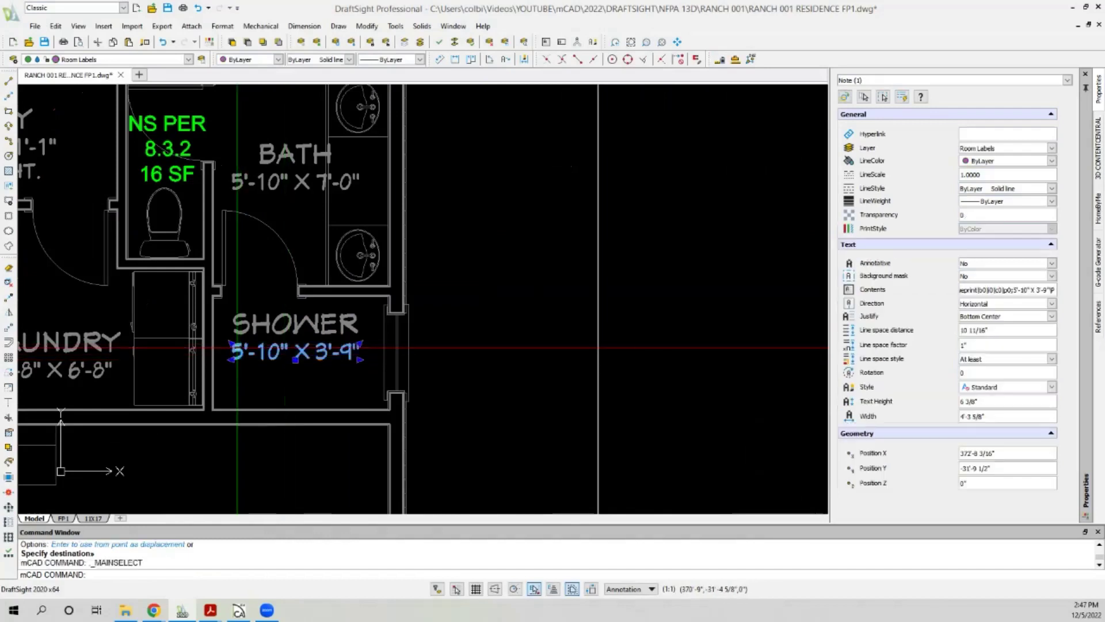
{"action": "scroll", "coordinate": [480, 272], "scroll_direction": "down", "scroll_amount": 7}
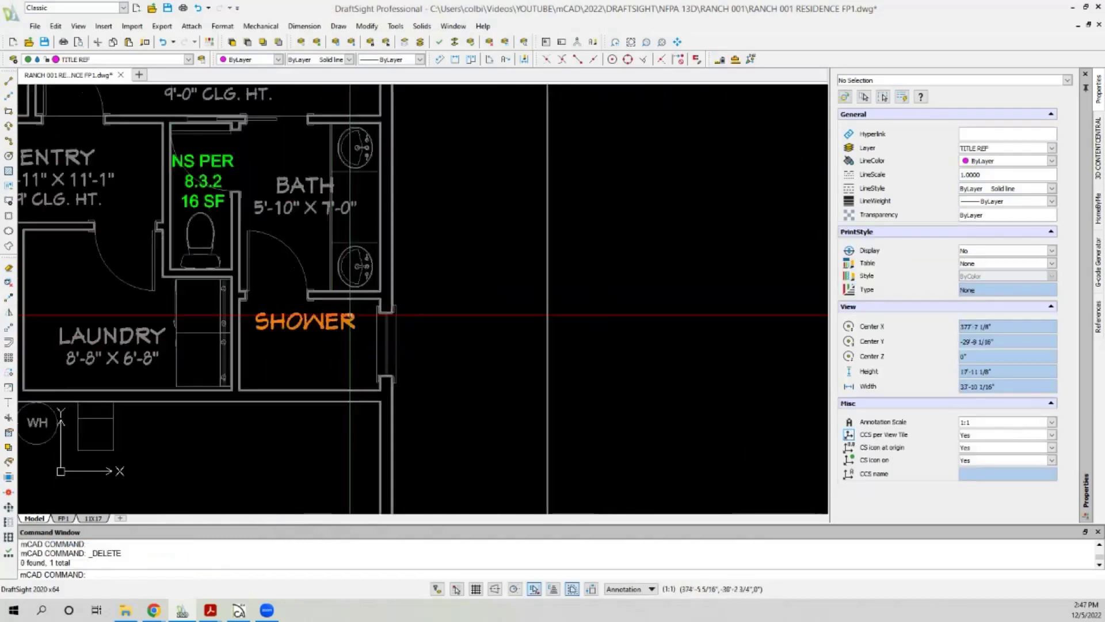
{"action": "scroll", "coordinate": [261, 294], "scroll_direction": "up", "scroll_amount": 5}
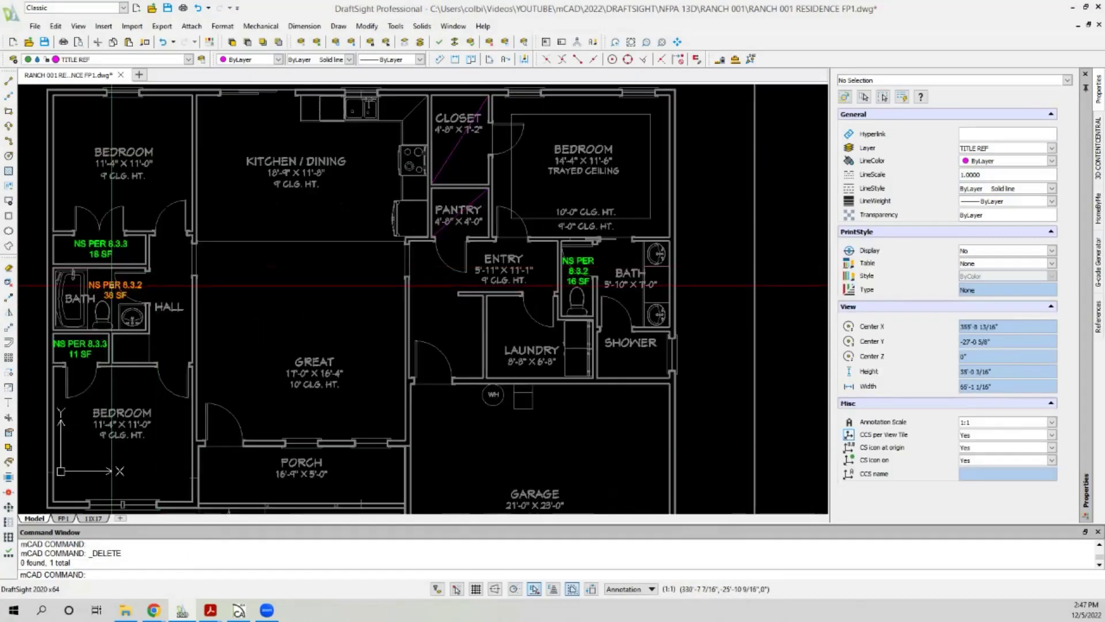
Copy the west bath's NS PER 8.3.2 38 SF note into the shower.
{"action": "left_click", "coordinate": [92, 285]}
{"action": "left_click", "coordinate": [9, 298]}
{"action": "left_click", "coordinate": [85, 282]}
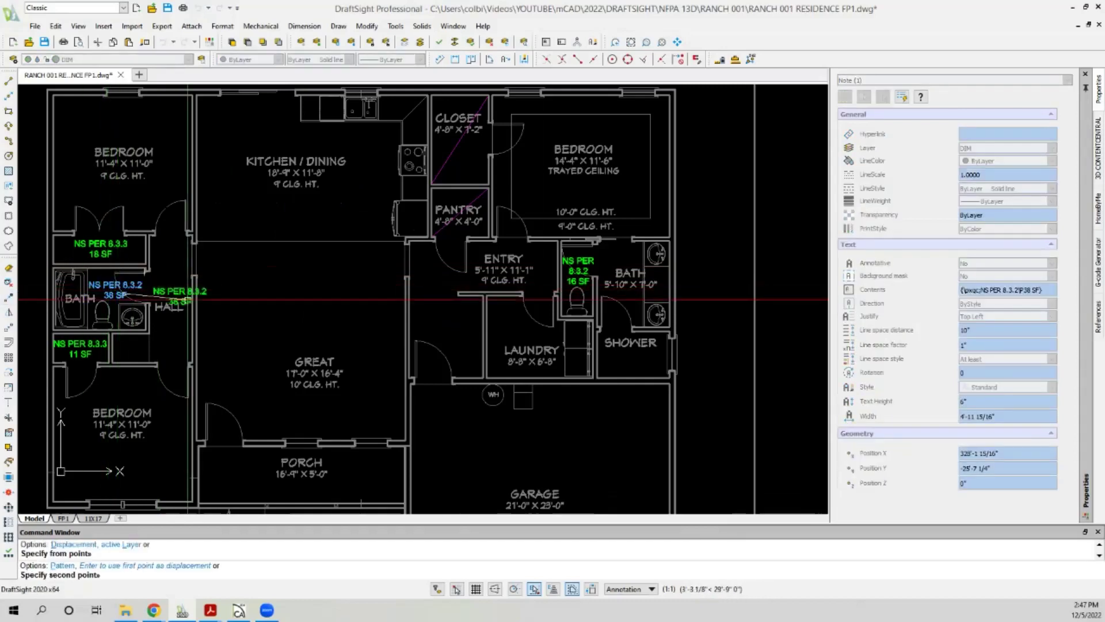
{"action": "scroll", "coordinate": [633, 356], "scroll_direction": "up", "scroll_amount": 5}
{"action": "left_click", "coordinate": [530, 329]}
{"action": "key", "text": "Escape"}
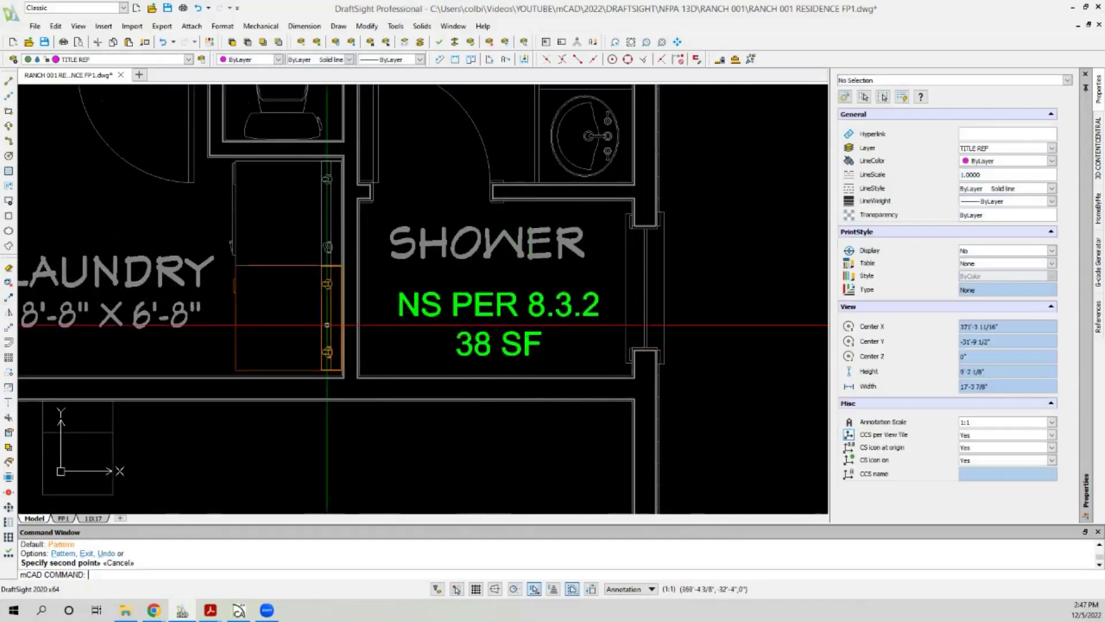
{"action": "middle_click_drag", "start_coordinate": [632, 343], "coordinate": [439, 338]}
{"action": "scroll", "coordinate": [439, 338], "scroll_direction": "up", "scroll_amount": 1}
Measure the shower's area from its four corners, giving 21.875 square feet.
{"action": "left_click", "coordinate": [661, 59]}
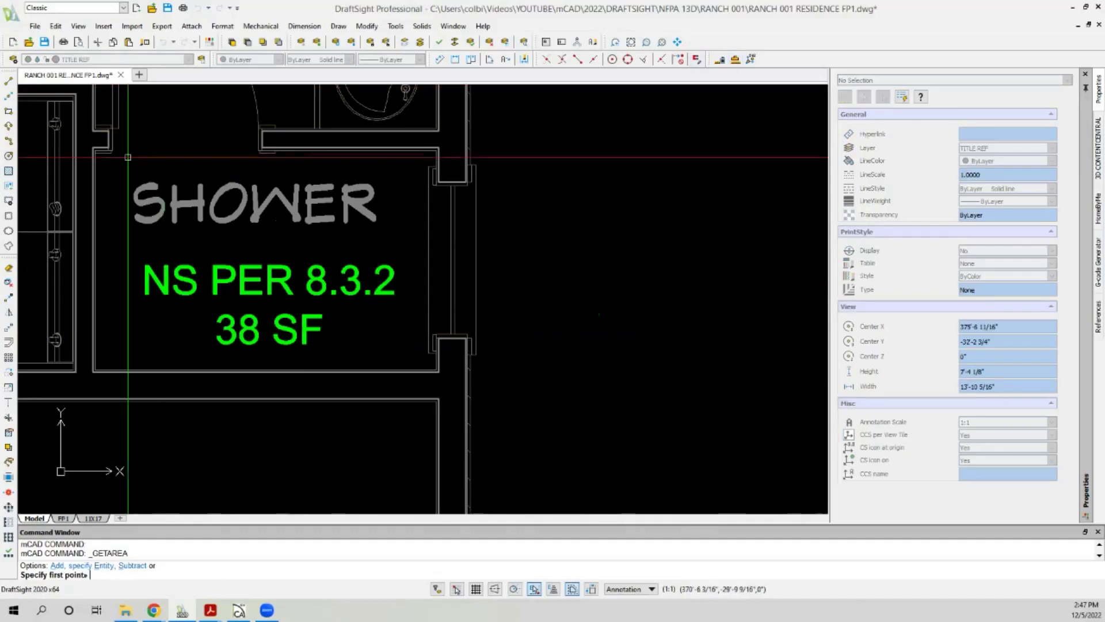
{"action": "scroll", "coordinate": [123, 147], "scroll_direction": "up", "scroll_amount": 3}
{"action": "left_click", "coordinate": [65, 155]}
{"action": "scroll", "coordinate": [58, 173], "scroll_direction": "down", "scroll_amount": 3}
{"action": "left_click", "coordinate": [400, 167]}
{"action": "scroll", "coordinate": [380, 172], "scroll_direction": "down", "scroll_amount": 2}
{"action": "scroll", "coordinate": [361, 234], "scroll_direction": "up", "scroll_amount": 2}
{"action": "left_click", "coordinate": [381, 280]}
{"action": "scroll", "coordinate": [345, 259], "scroll_direction": "down", "scroll_amount": 3}
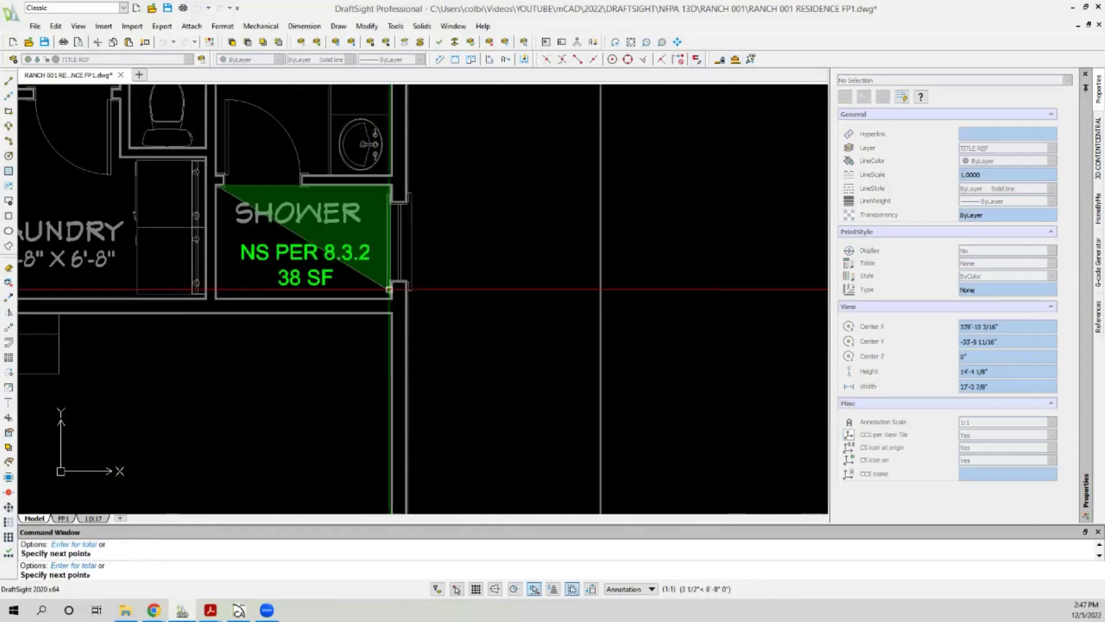
{"action": "scroll", "coordinate": [163, 280], "scroll_direction": "up", "scroll_amount": 3}
{"action": "left_click", "coordinate": [249, 276]}
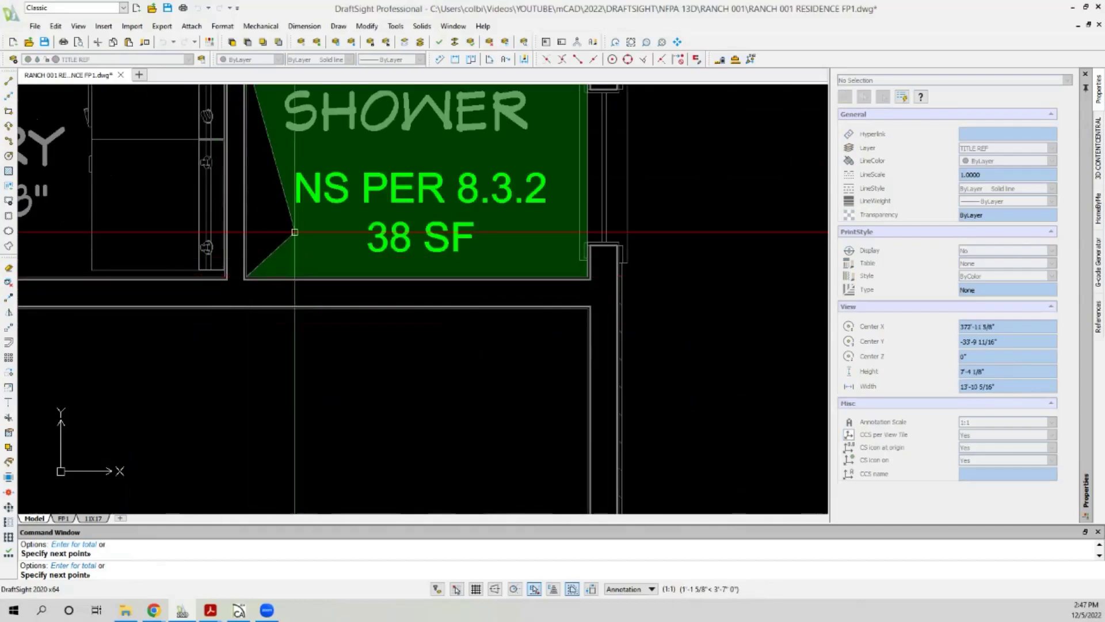
{"action": "key", "text": "Return"}
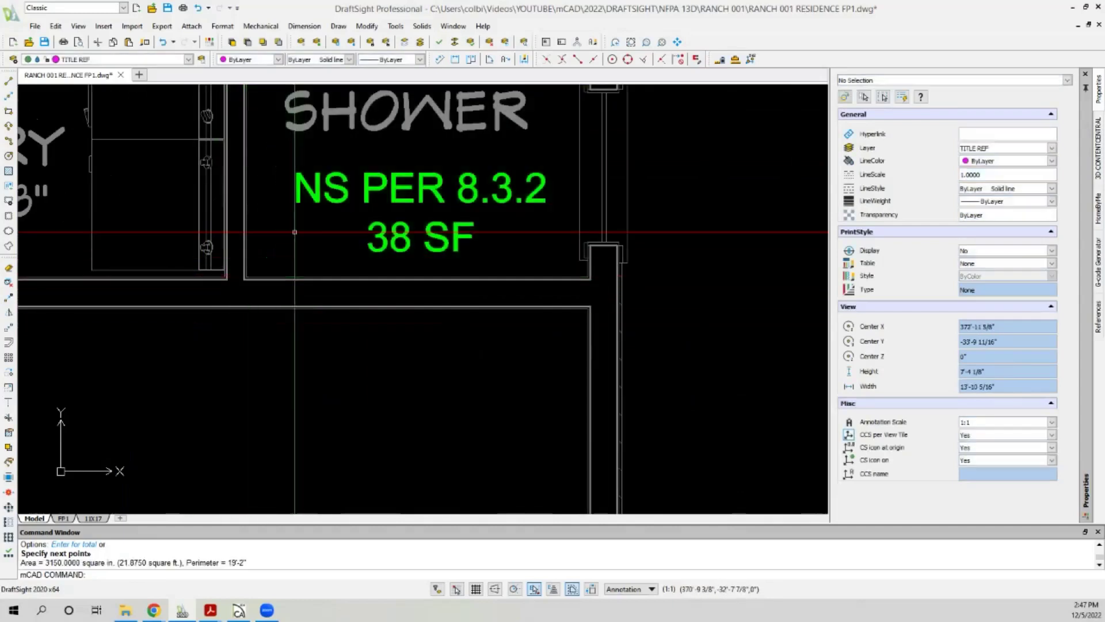
Change the shower note's area from 38 SF to 22 SF.
{"action": "double_click", "coordinate": [406, 240]}
{"action": "left_click", "coordinate": [431, 236]}
{"action": "key", "text": "BackSpace"}
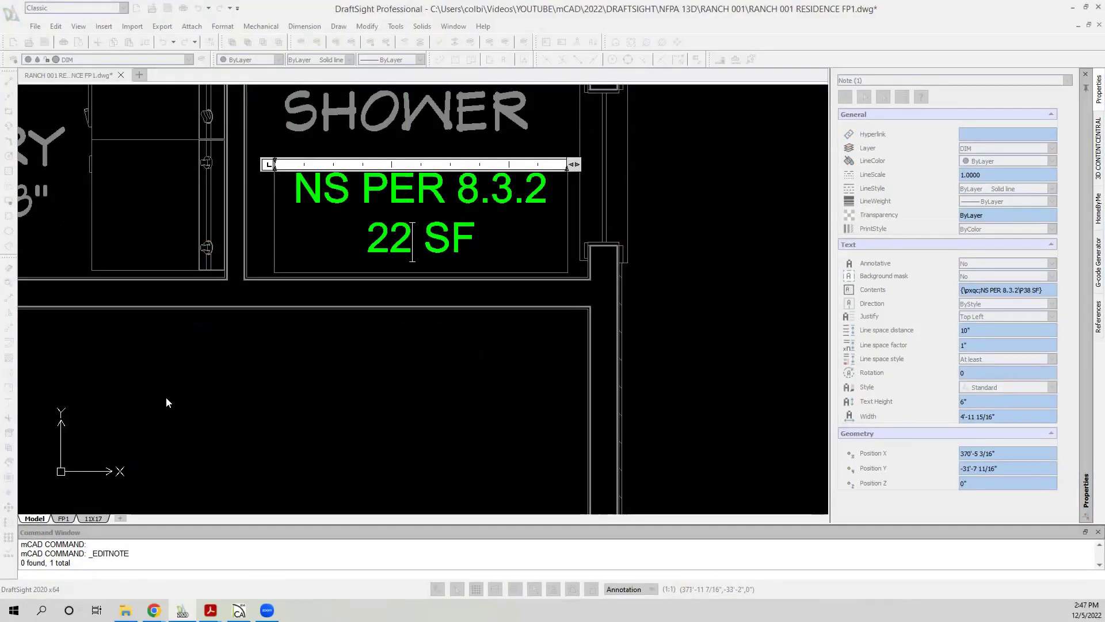
{"action": "left_click", "coordinate": [167, 402]}
{"action": "scroll", "coordinate": [285, 194], "scroll_direction": "down", "scroll_amount": 5}
{"action": "scroll", "coordinate": [271, 259], "scroll_direction": "down", "scroll_amount": 2}
{"action": "scroll", "coordinate": [276, 205], "scroll_direction": "up", "scroll_amount": 4}
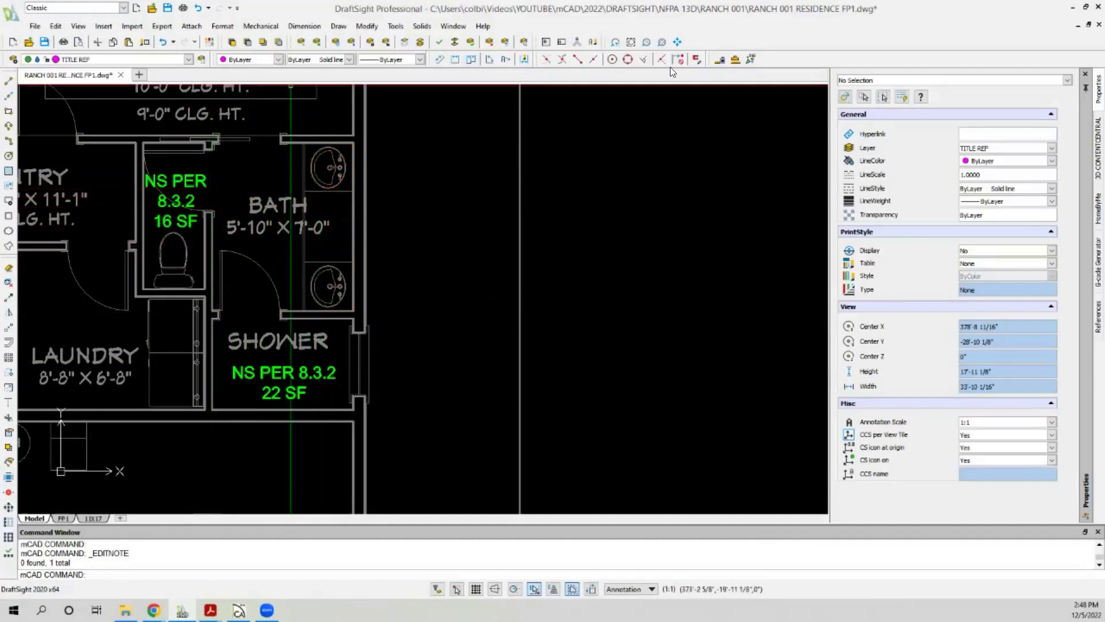
Measure the east bath's area with the area tool.
{"action": "left_click", "coordinate": [736, 59]}
{"action": "scroll", "coordinate": [187, 271], "scroll_direction": "up", "scroll_amount": 10}
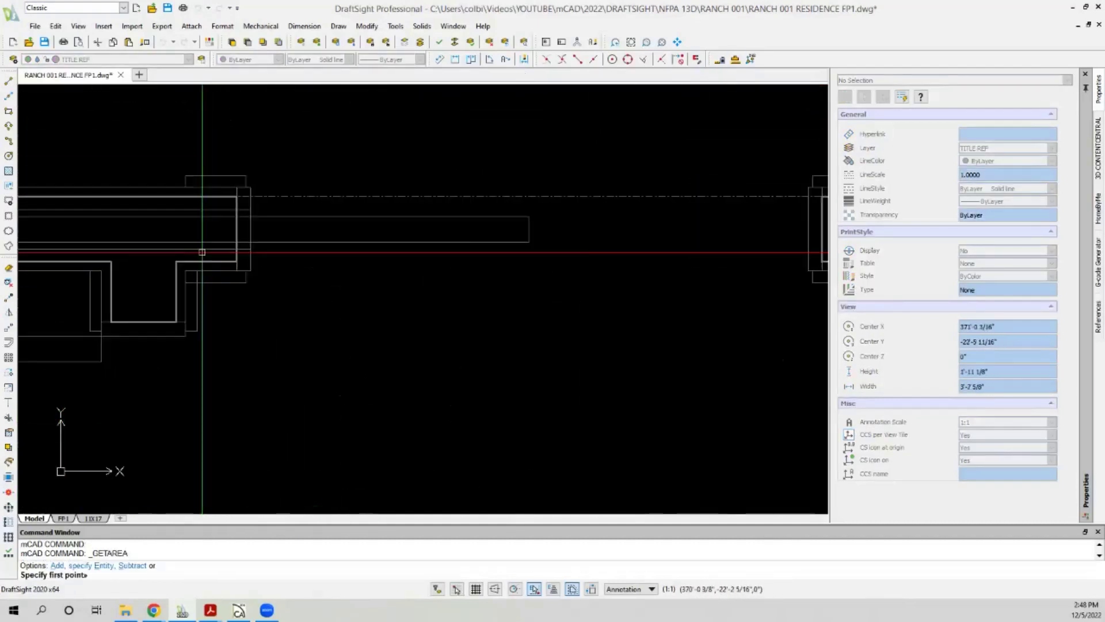
{"action": "left_click", "coordinate": [174, 279]}
{"action": "scroll", "coordinate": [174, 279], "scroll_direction": "down", "scroll_amount": 6}
{"action": "scroll", "coordinate": [417, 223], "scroll_direction": "up", "scroll_amount": 4}
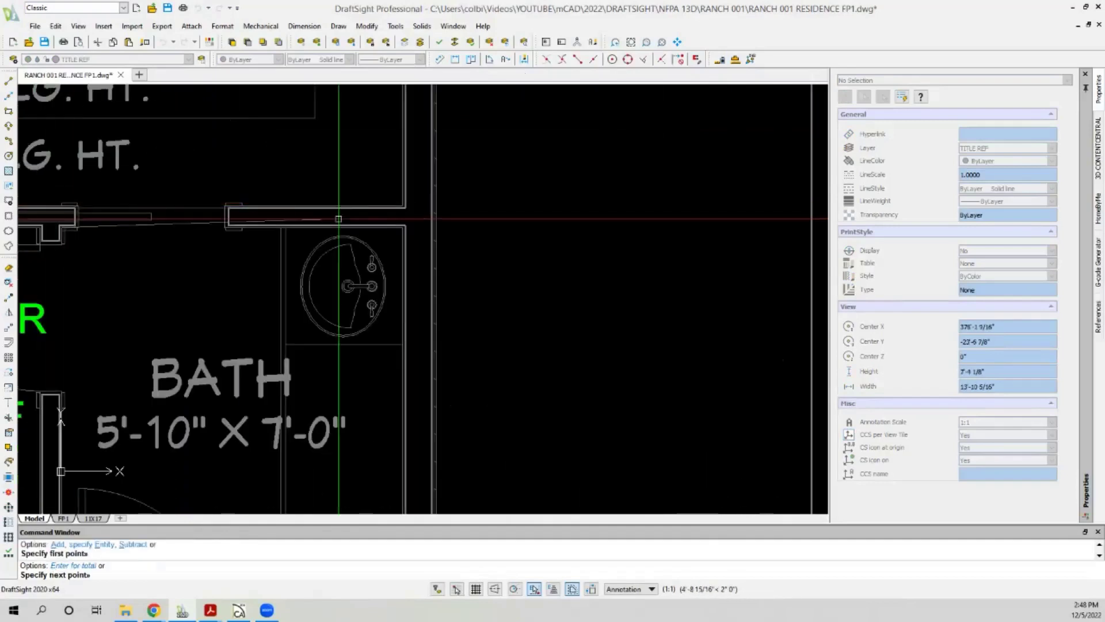
{"action": "left_click", "coordinate": [393, 230]}
{"action": "scroll", "coordinate": [395, 119], "scroll_direction": "down", "scroll_amount": 5}
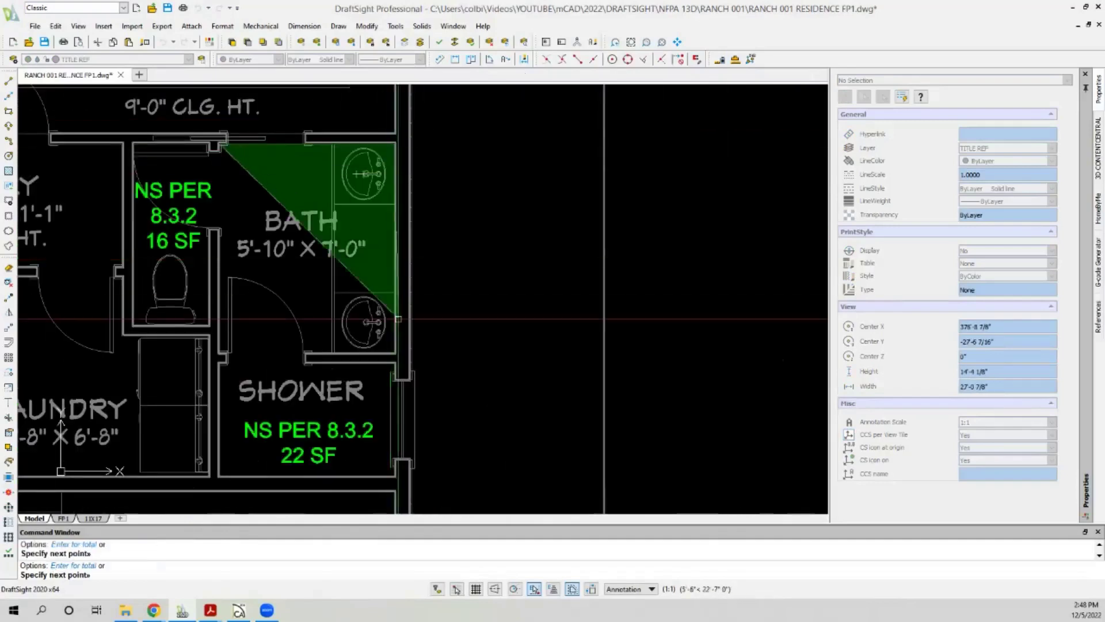
{"action": "scroll", "coordinate": [399, 363], "scroll_direction": "up", "scroll_amount": 5}
{"action": "scroll", "coordinate": [383, 264], "scroll_direction": "down", "scroll_amount": 3}
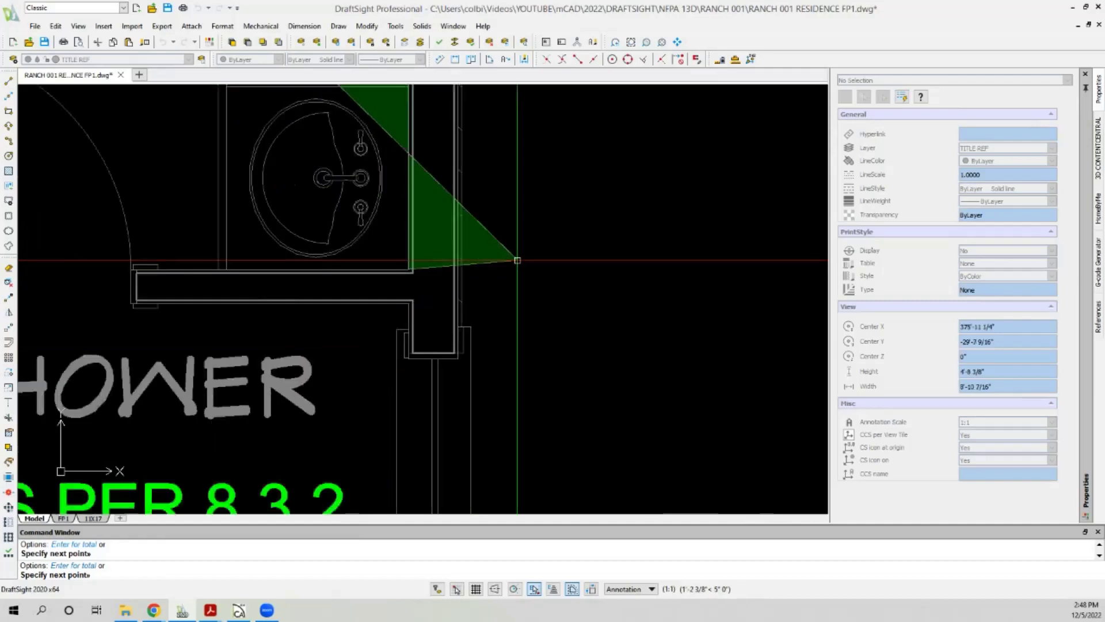
{"action": "scroll", "coordinate": [202, 255], "scroll_direction": "up", "scroll_amount": 3}
{"action": "scroll", "coordinate": [202, 255], "scroll_direction": "up", "scroll_amount": 2}
{"action": "scroll", "coordinate": [171, 283], "scroll_direction": "down", "scroll_amount": 12}
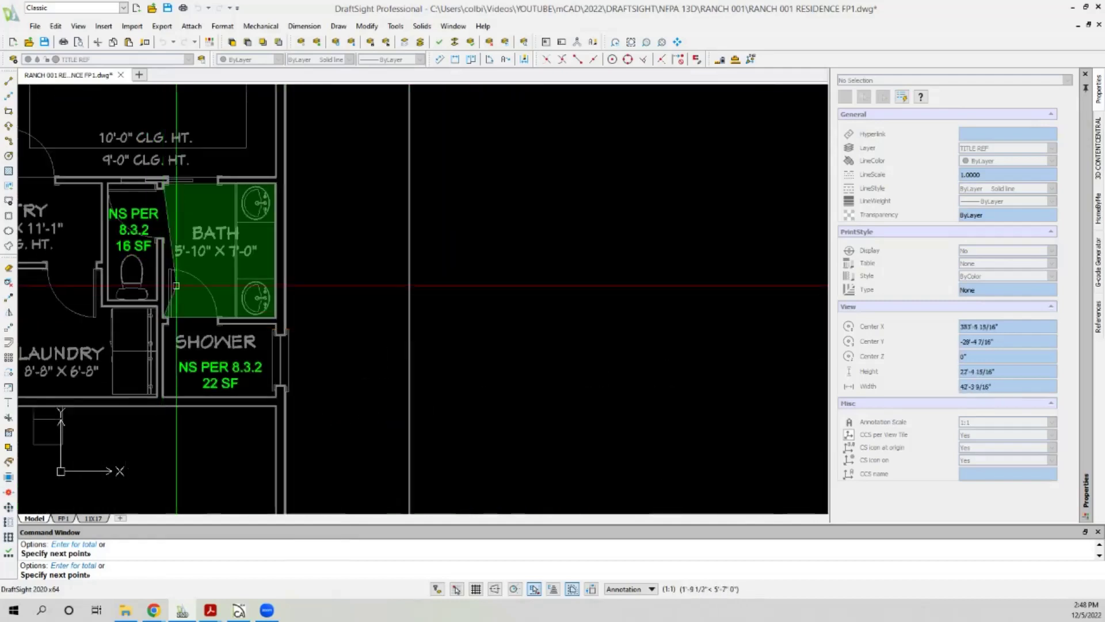
{"action": "key", "text": "Return"}
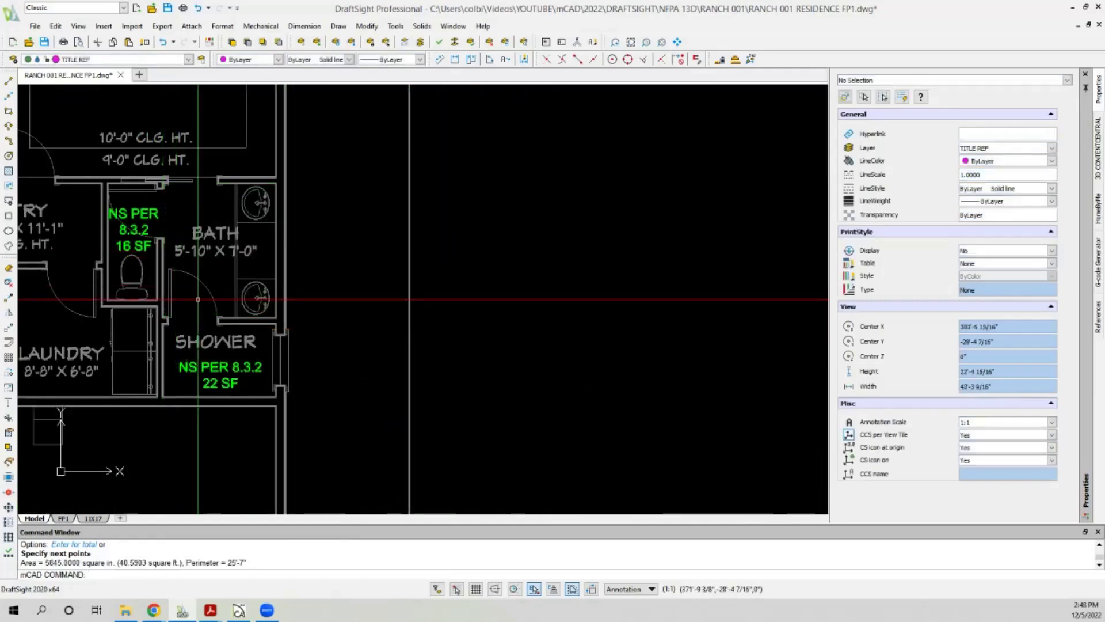
{"action": "scroll", "coordinate": [165, 261], "scroll_direction": "down", "scroll_amount": 3}
{"action": "scroll", "coordinate": [224, 299], "scroll_direction": "up", "scroll_amount": 4}
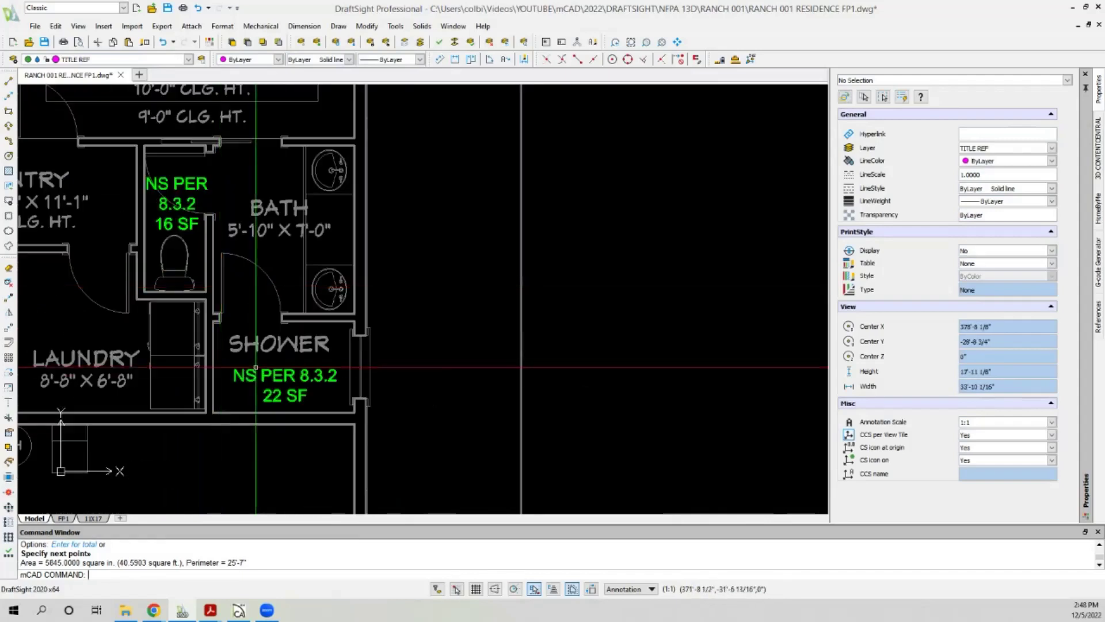
Copy the shower's NS PER 8.3.2 note into the bath.
{"action": "left_click", "coordinate": [263, 381]}
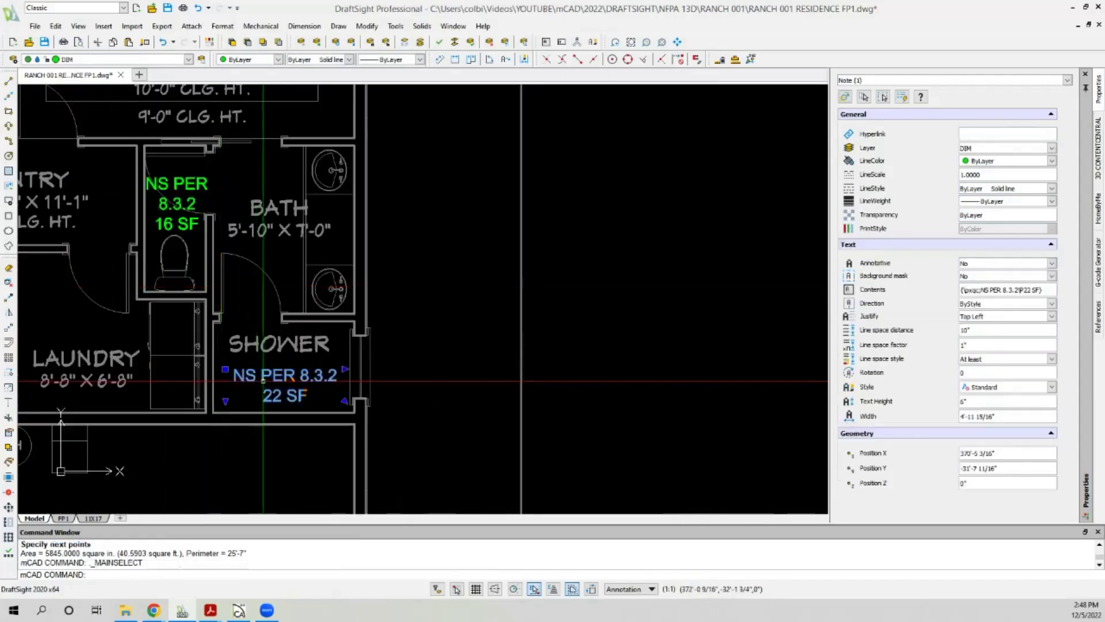
{"action": "left_click", "coordinate": [10, 298]}
{"action": "left_click", "coordinate": [344, 399]}
{"action": "scroll", "coordinate": [300, 185], "scroll_direction": "up", "scroll_amount": 3}
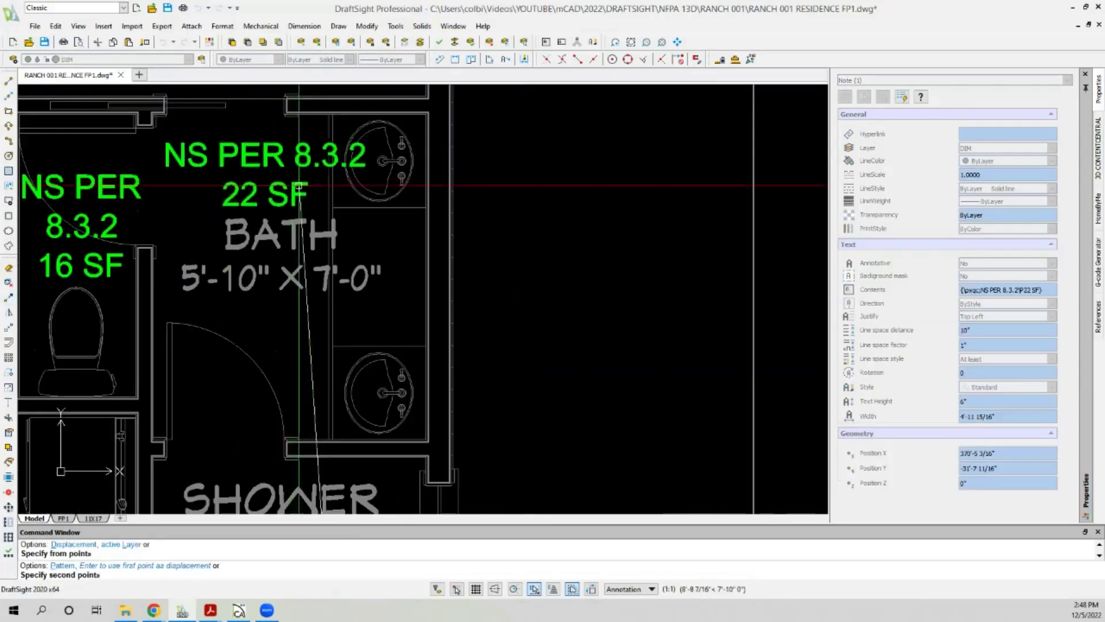
{"action": "left_click", "coordinate": [327, 276]}
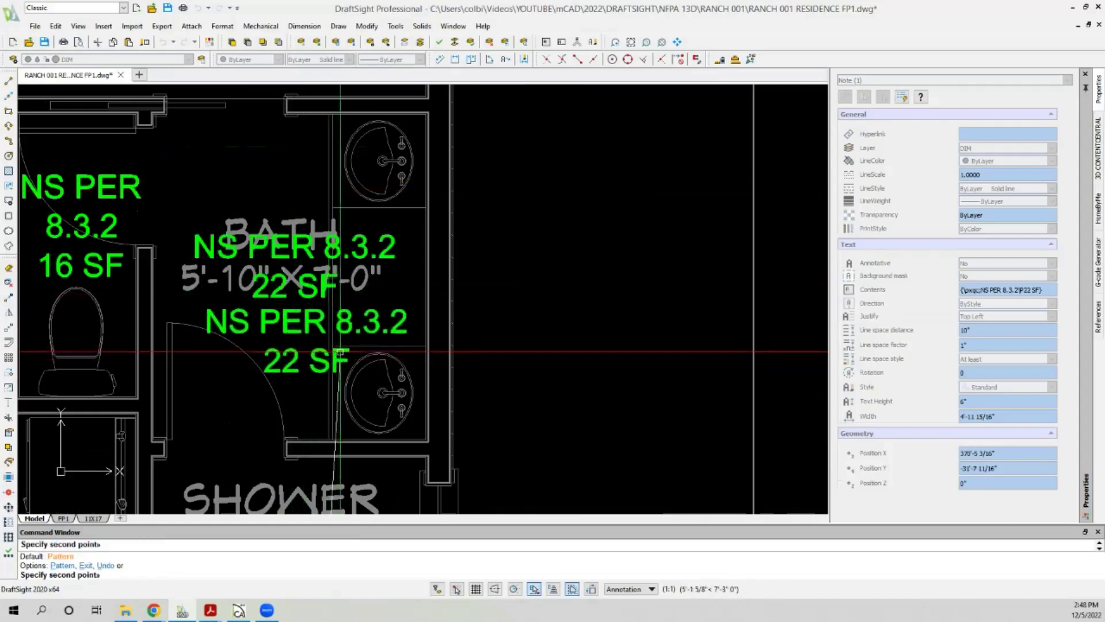
{"action": "key", "text": "Escape"}
Move the copied note just below the BATH label.
{"action": "left_click", "coordinate": [284, 292]}
{"action": "left_click", "coordinate": [297, 311]}
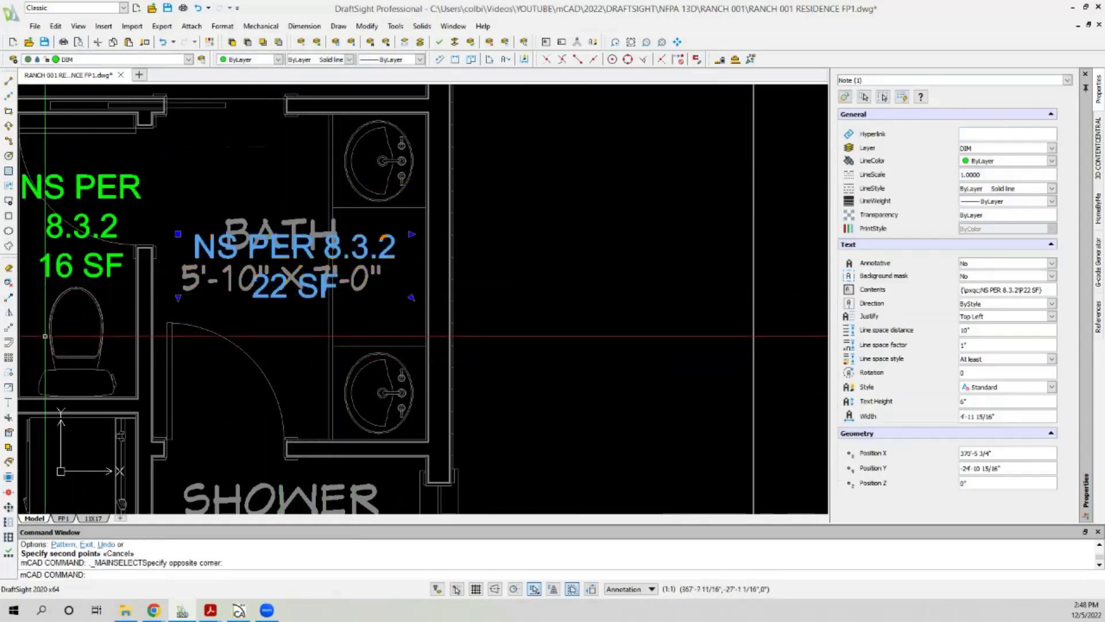
{"action": "left_click", "coordinate": [9, 327]}
{"action": "left_click", "coordinate": [583, 218]}
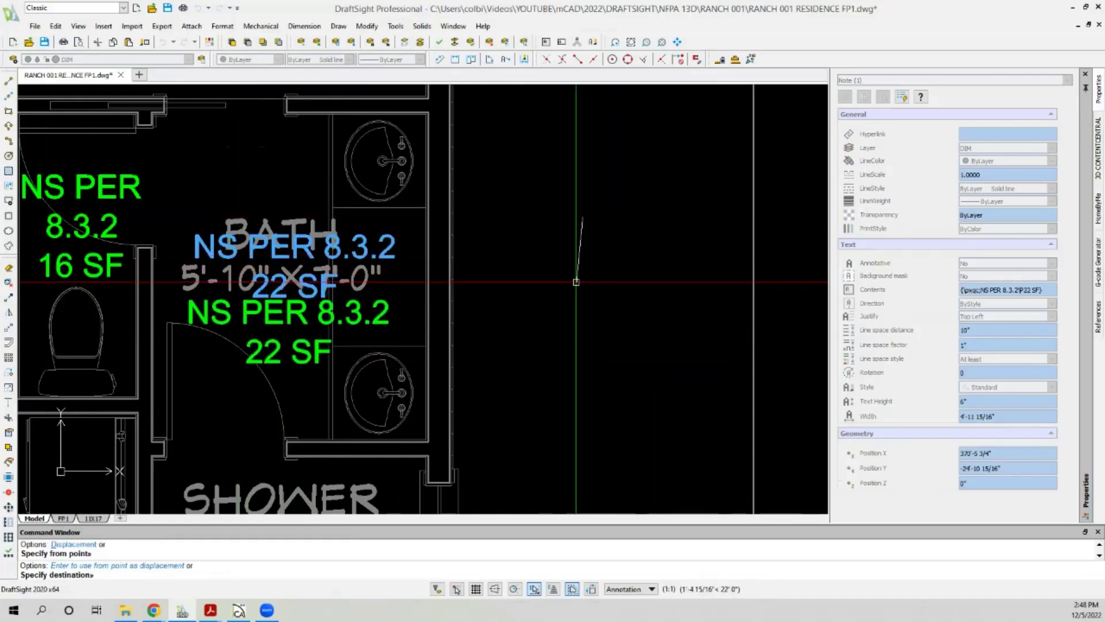
{"action": "left_click", "coordinate": [591, 283]}
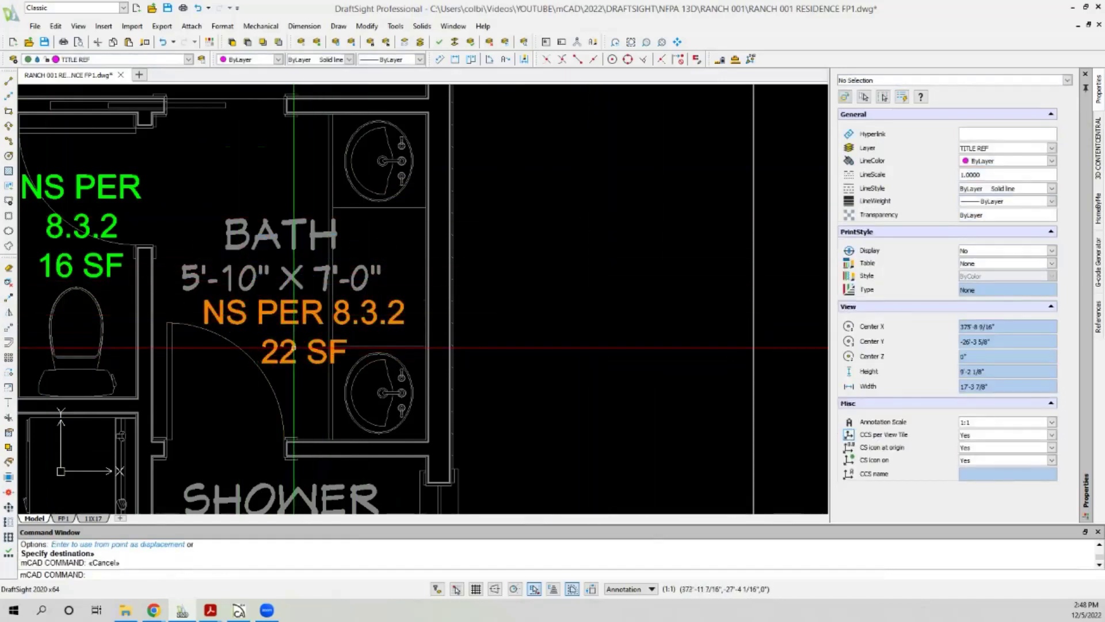
Edit the bath note to read 41 SF.
{"action": "double_click", "coordinate": [297, 346]}
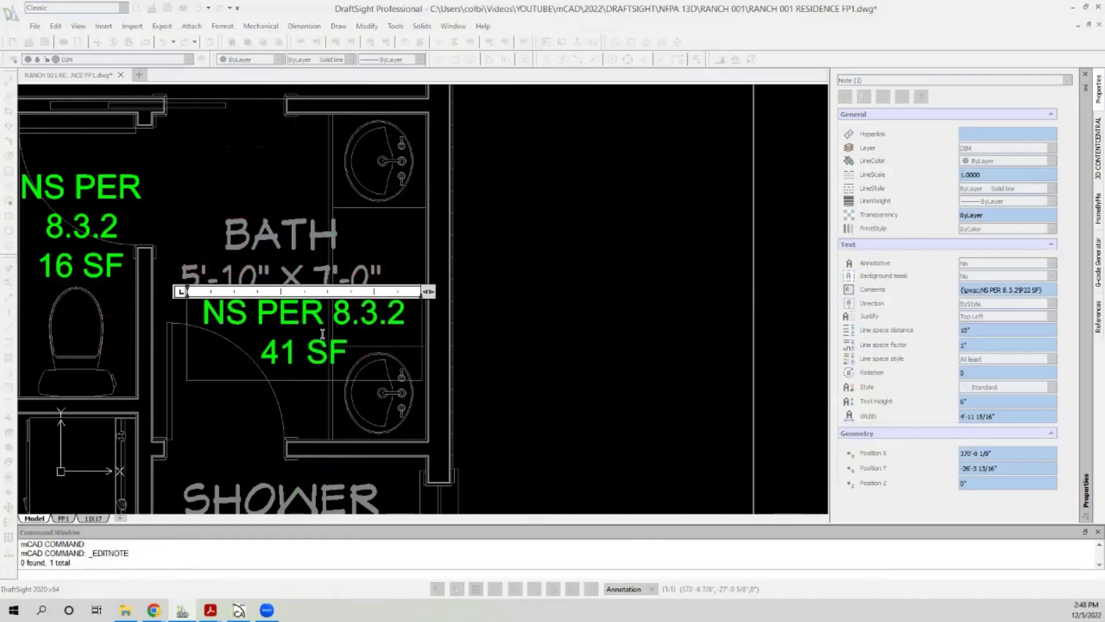
{"action": "left_click", "coordinate": [511, 326]}
{"action": "scroll", "coordinate": [518, 294], "scroll_direction": "down", "scroll_amount": 6}
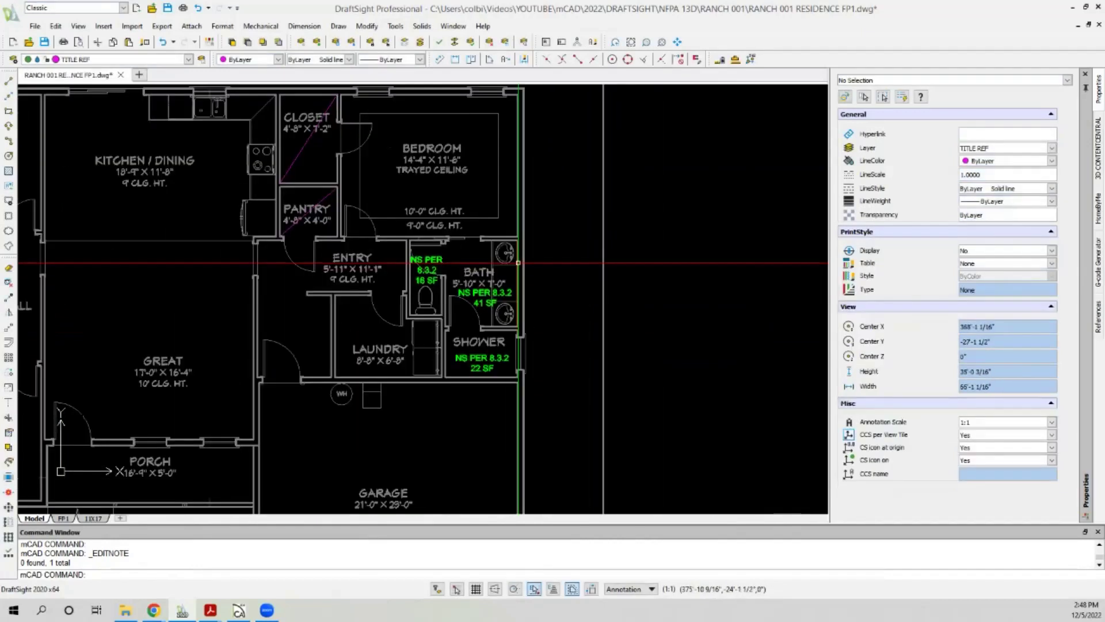
Draw an 18-inch line extending left from the stove's upper-left corner.
{"action": "left_click", "coordinate": [464, 282]}
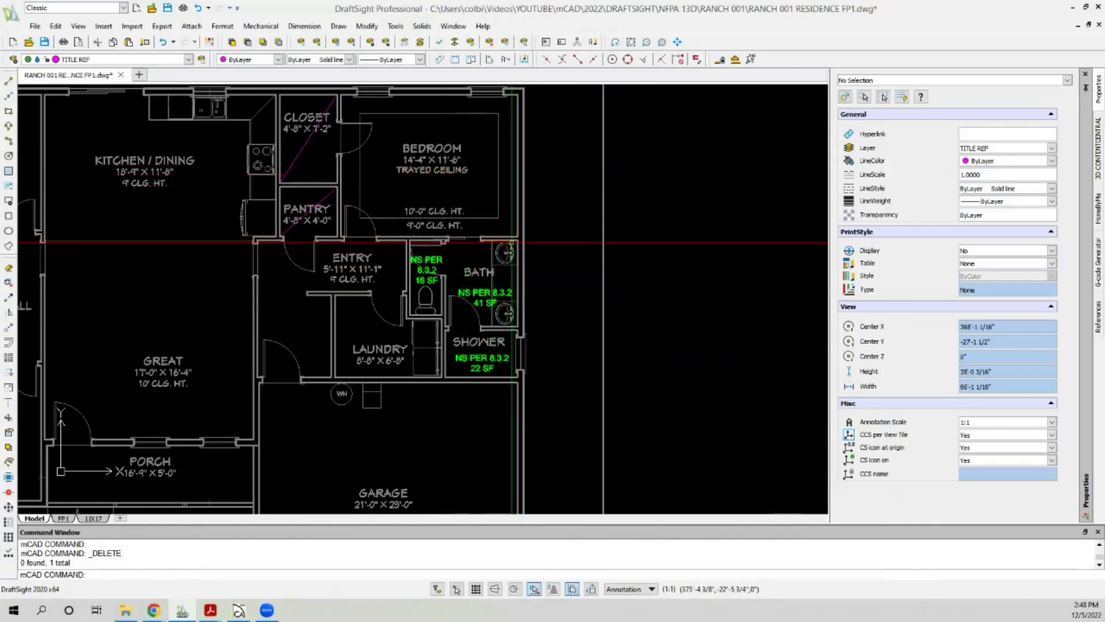
{"action": "scroll", "coordinate": [511, 242], "scroll_direction": "down", "scroll_amount": 2}
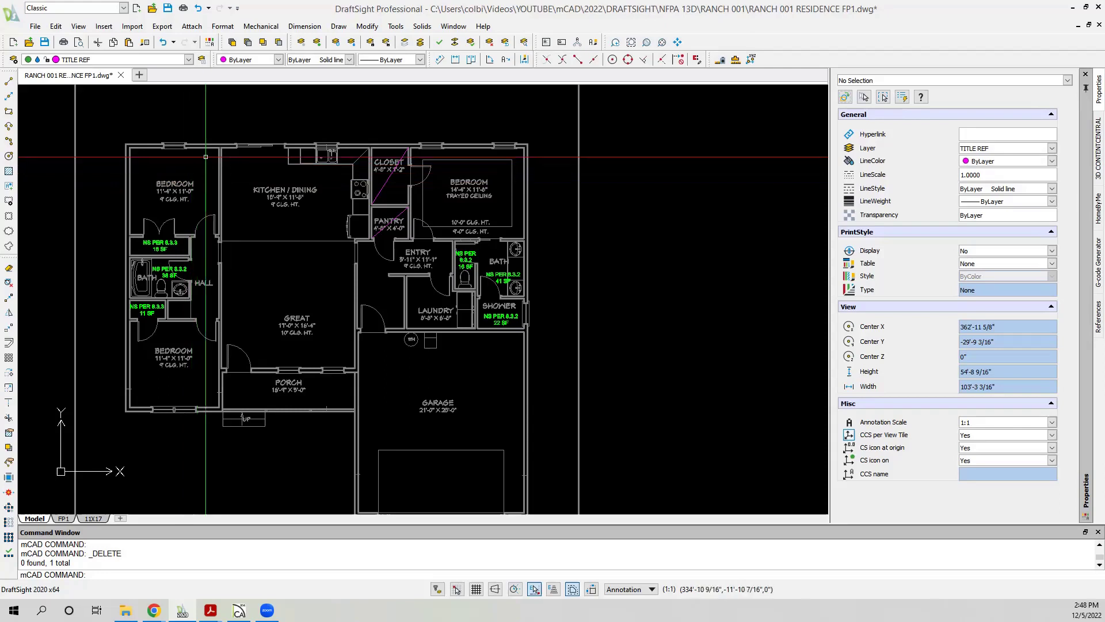
{"action": "type", "text": "l"}
{"action": "key", "text": "Return"}
{"action": "scroll", "coordinate": [351, 195], "scroll_direction": "up", "scroll_amount": 10}
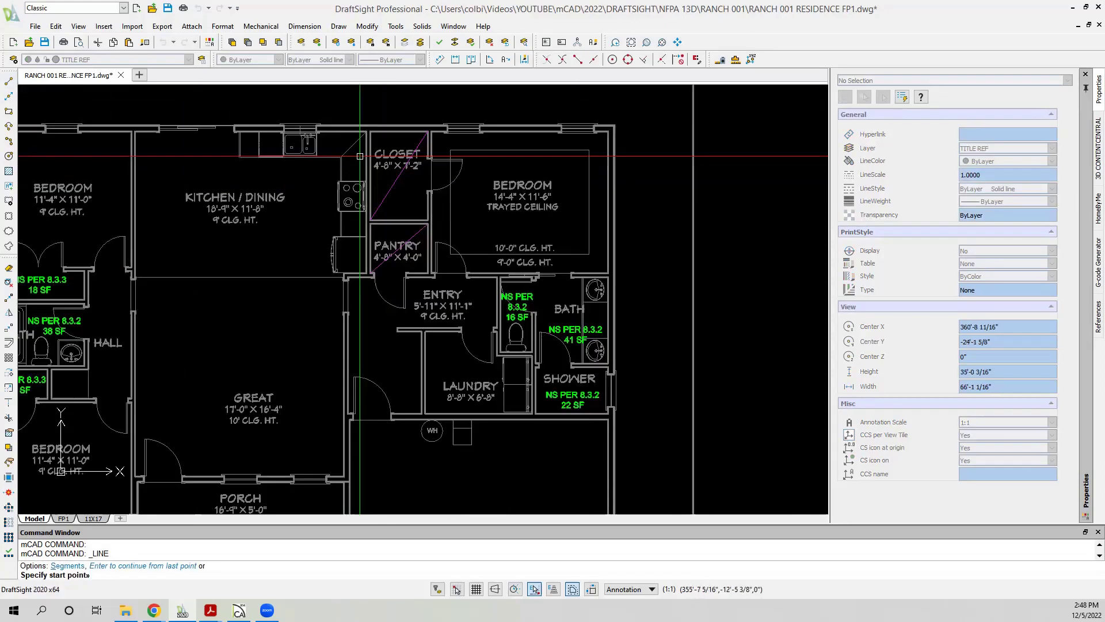
{"action": "scroll", "coordinate": [405, 231], "scroll_direction": "up", "scroll_amount": 5}
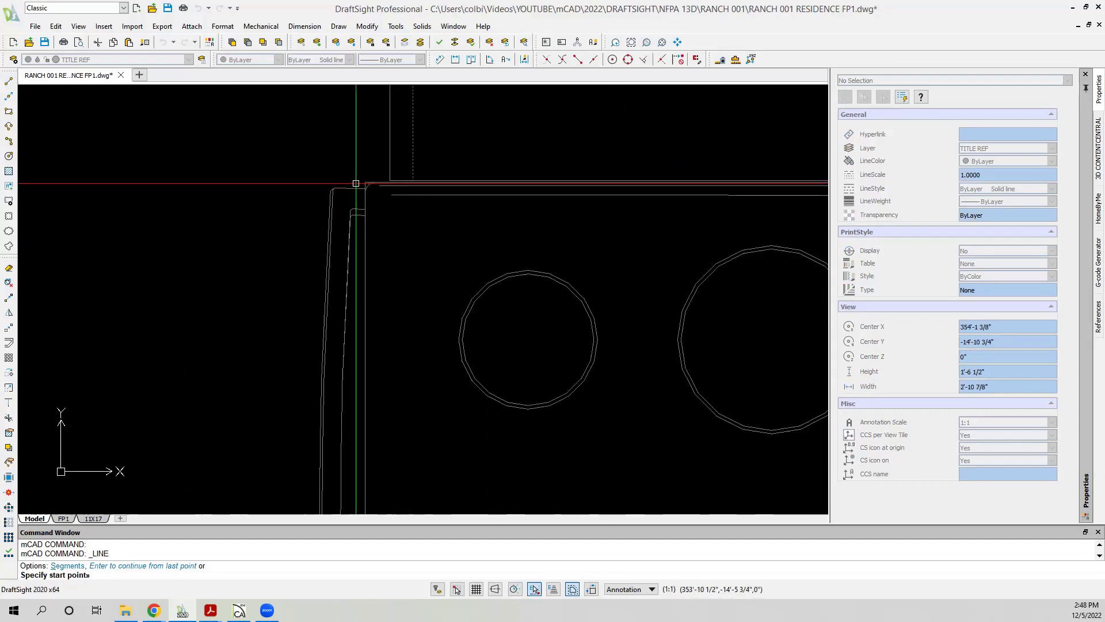
{"action": "left_click", "coordinate": [367, 183]}
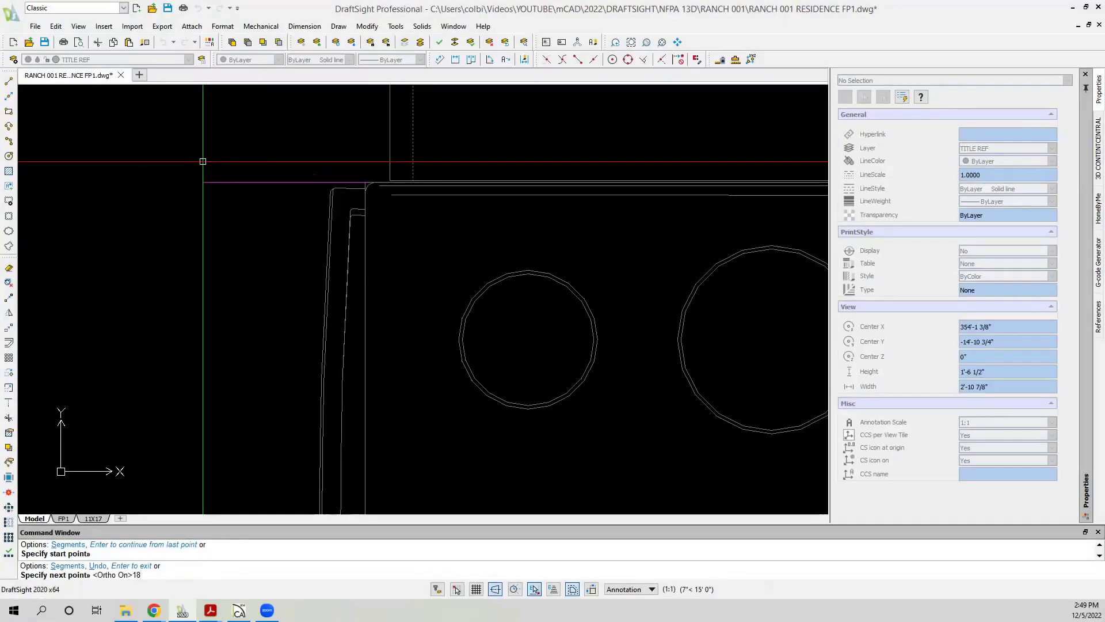
{"action": "scroll", "coordinate": [203, 161], "scroll_direction": "down", "scroll_amount": 5}
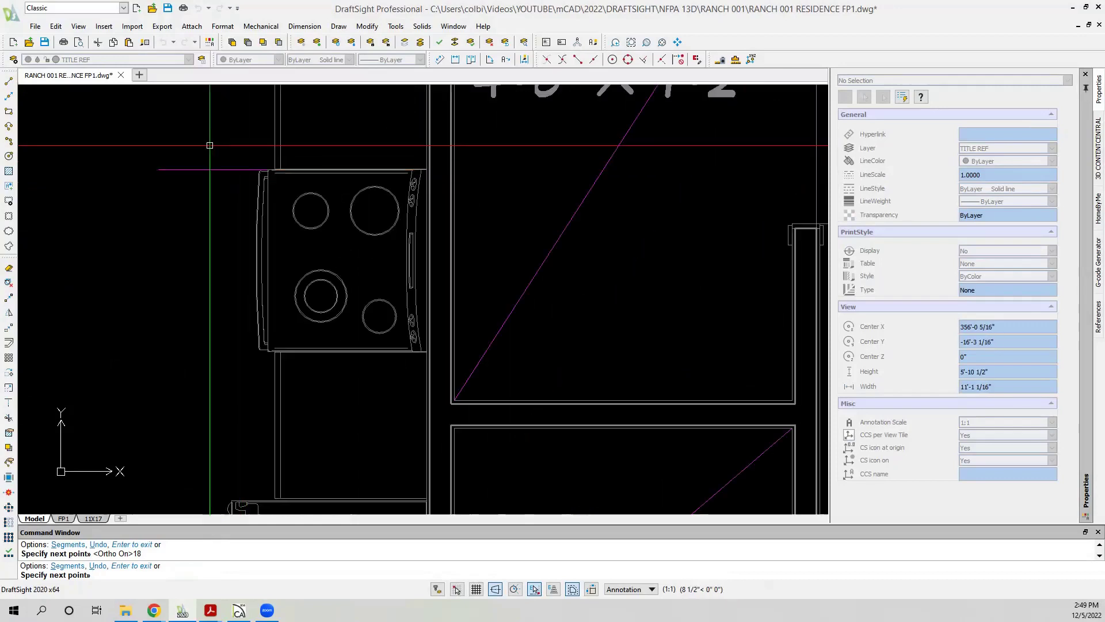
{"action": "key", "text": "Return"}
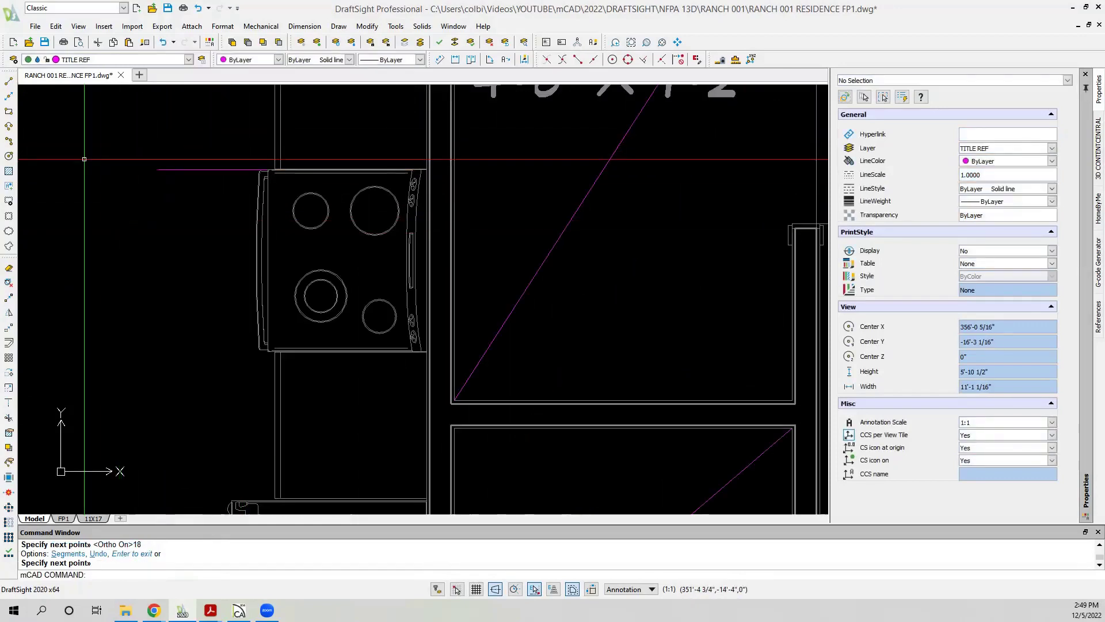
Draw a matching 18-inch line from the stove's lower corner.
{"action": "left_click", "coordinate": [10, 83]}
{"action": "scroll", "coordinate": [209, 374], "scroll_direction": "up", "scroll_amount": 8}
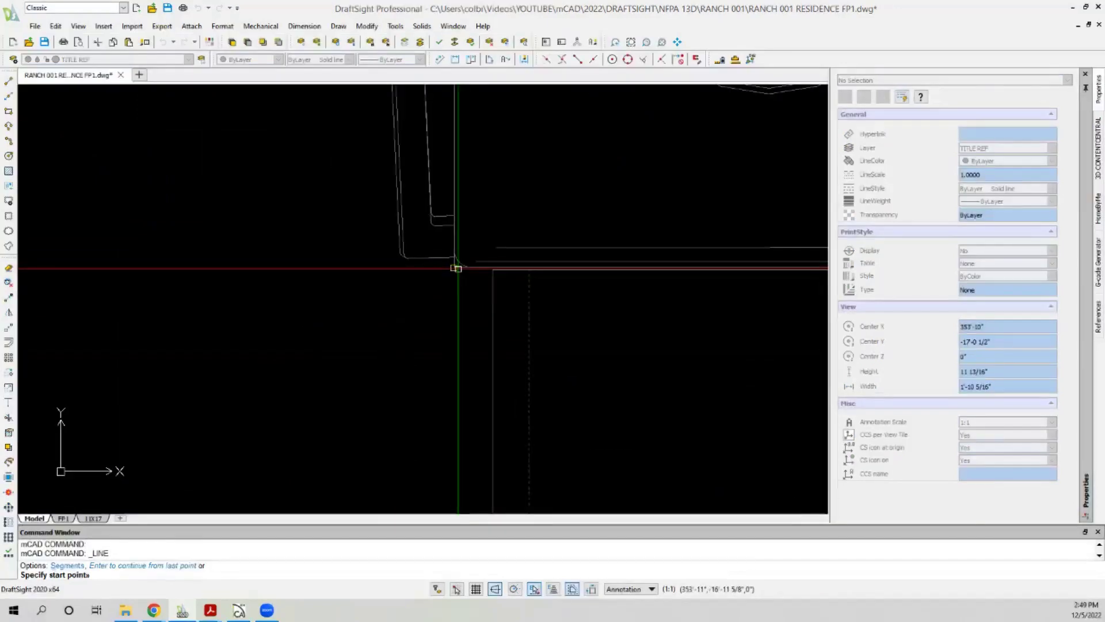
{"action": "left_click", "coordinate": [457, 268]}
{"action": "scroll", "coordinate": [373, 313], "scroll_direction": "down", "scroll_amount": 6}
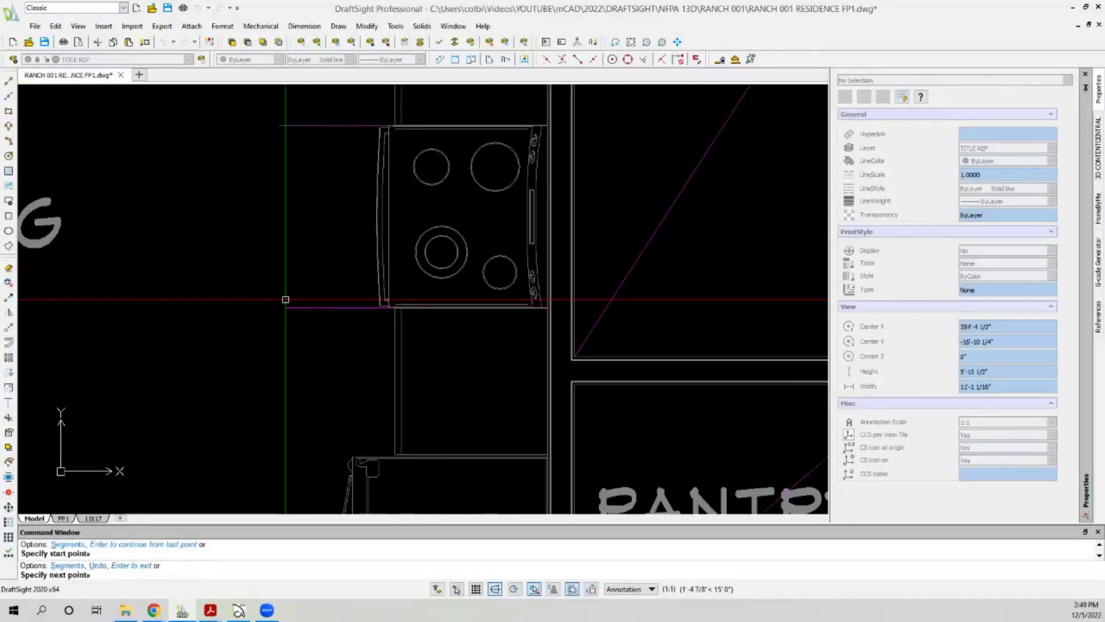
{"action": "key", "text": "Escape"}
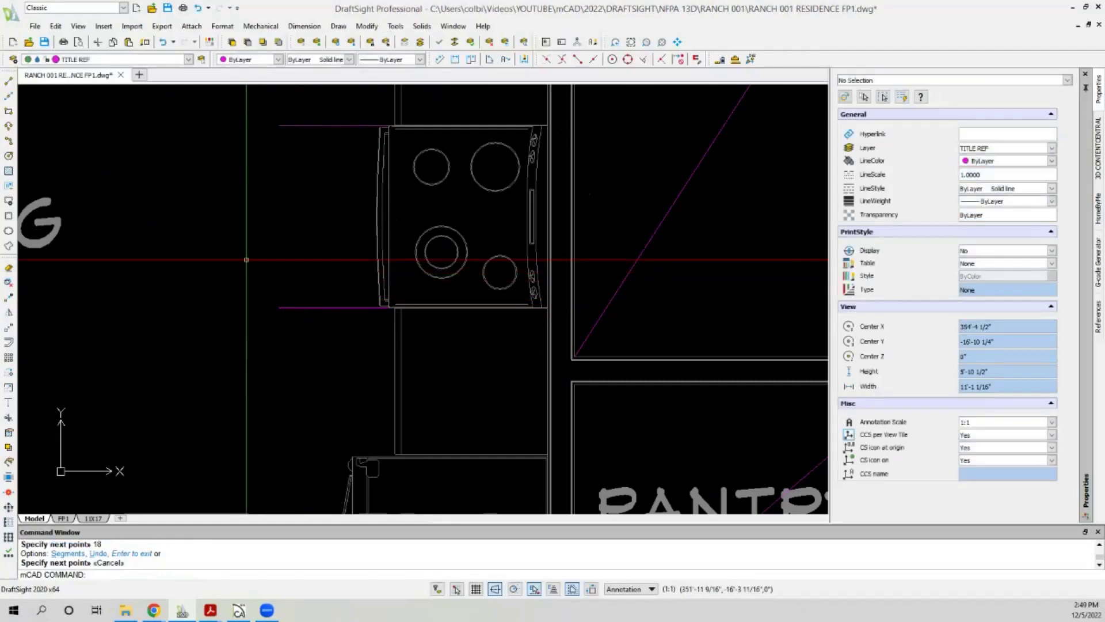
{"action": "scroll", "coordinate": [407, 219], "scroll_direction": "down", "scroll_amount": 9}
{"action": "scroll", "coordinate": [406, 219], "scroll_direction": "down", "scroll_amount": 8}
{"action": "scroll", "coordinate": [232, 226], "scroll_direction": "up", "scroll_amount": 10}
{"action": "scroll", "coordinate": [242, 213], "scroll_direction": "up", "scroll_amount": 5}
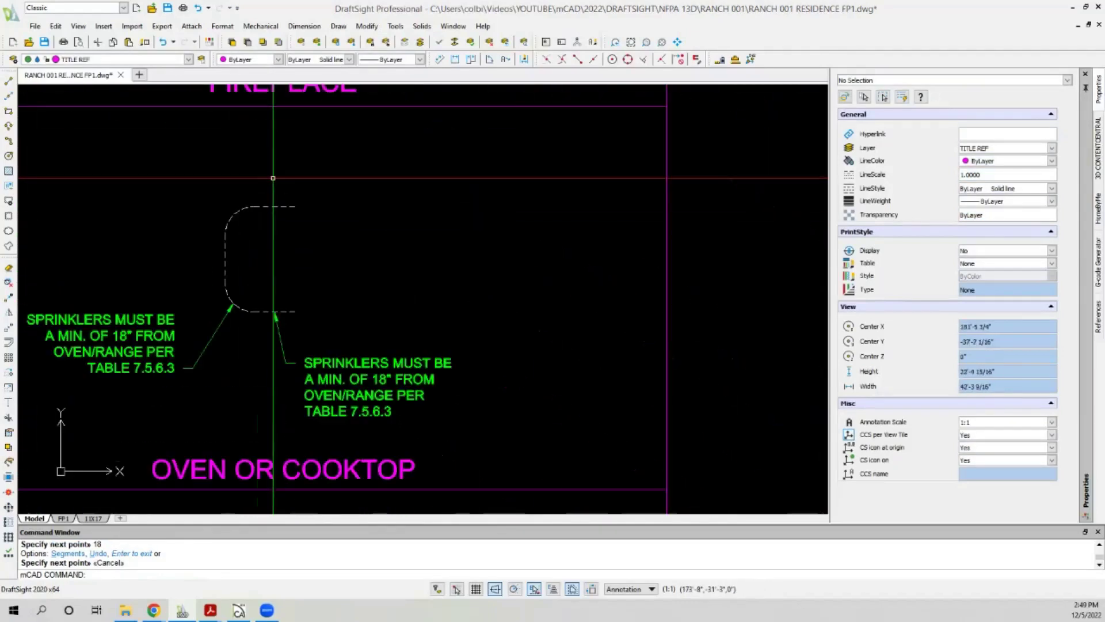
{"action": "left_click_drag", "start_coordinate": [271, 177], "coordinate": [217, 254]}
{"action": "left_click", "coordinate": [231, 299]}
{"action": "left_click", "coordinate": [276, 312]}
{"action": "key", "text": "m"}
{"action": "key", "text": "Return"}
{"action": "left_click", "coordinate": [226, 259]}
{"action": "scroll", "coordinate": [134, 242], "scroll_direction": "down", "scroll_amount": 6}
{"action": "scroll", "coordinate": [133, 242], "scroll_direction": "down", "scroll_amount": 3}
{"action": "scroll", "coordinate": [357, 185], "scroll_direction": "up", "scroll_amount": 8}
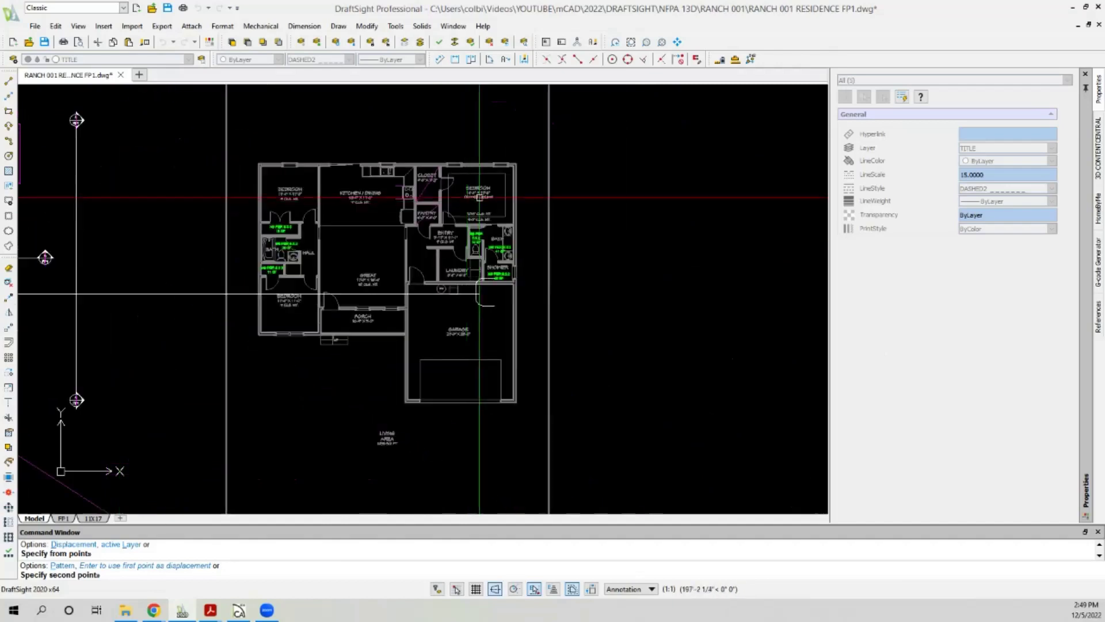
{"action": "scroll", "coordinate": [259, 230], "scroll_direction": "up", "scroll_amount": 3}
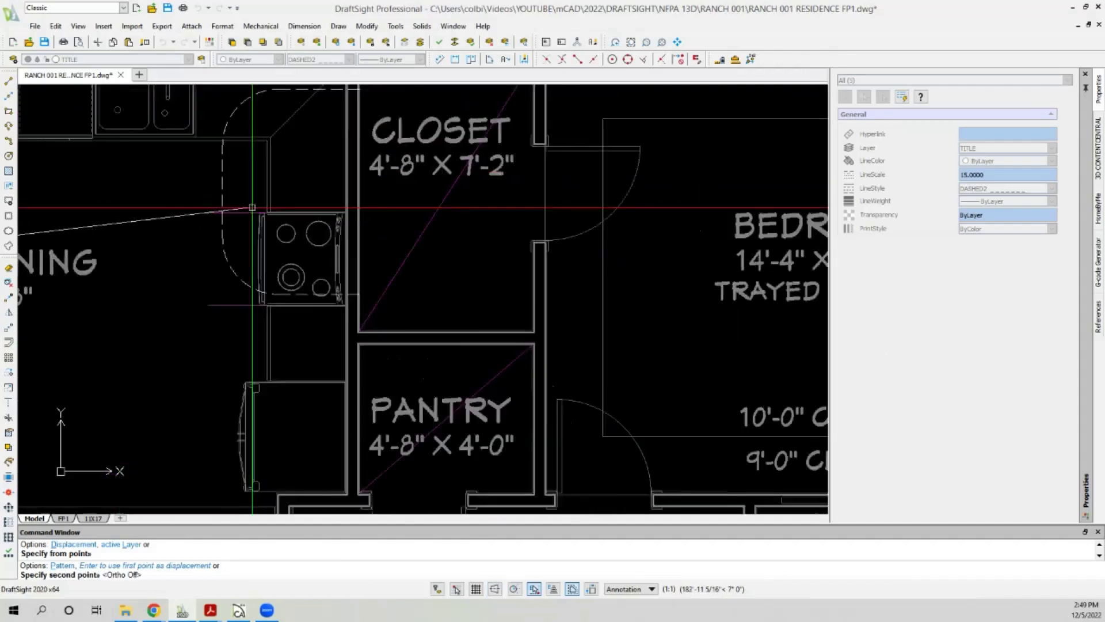
{"action": "key", "text": "F8"}
{"action": "key", "text": "Escape"}
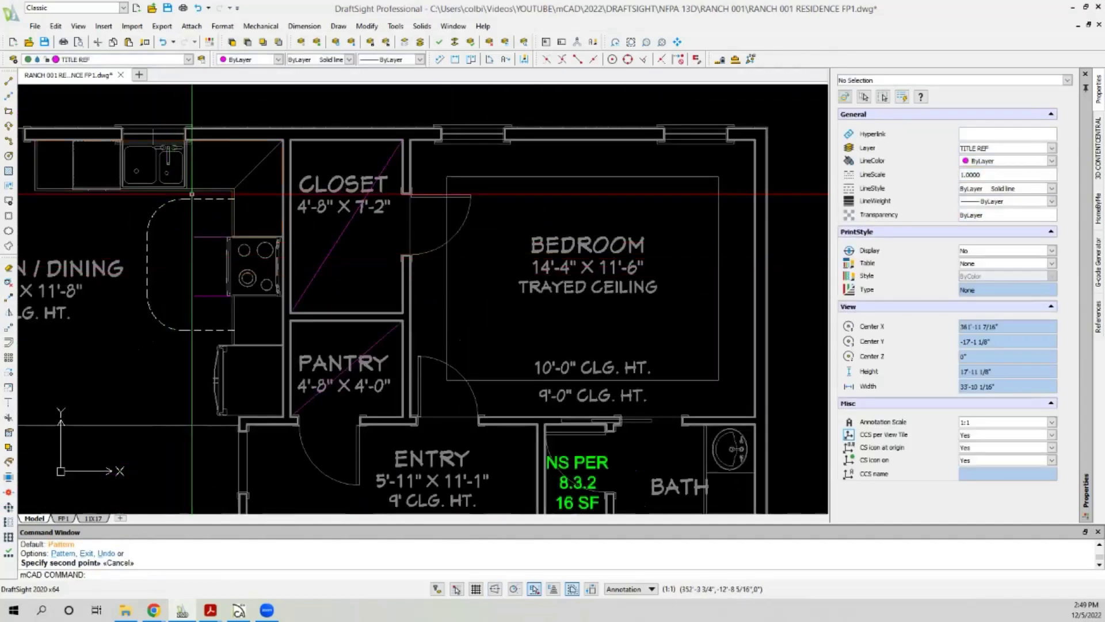
{"action": "left_click", "coordinate": [192, 195]}
{"action": "left_click", "coordinate": [148, 247]}
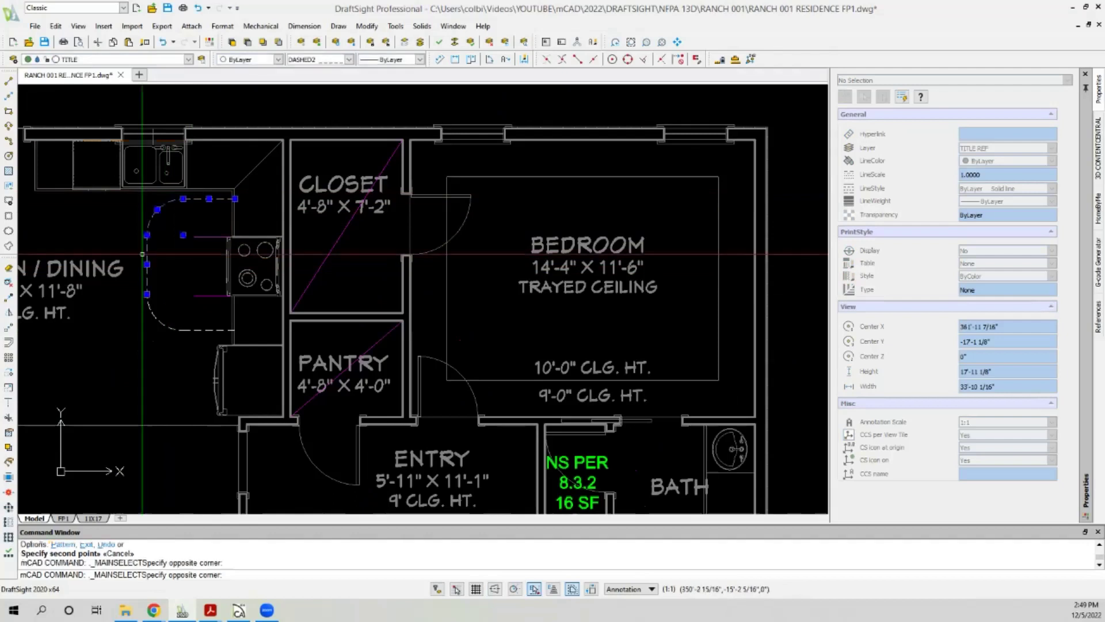
{"action": "left_click", "coordinate": [10, 330]}
{"action": "left_click", "coordinate": [148, 235]}
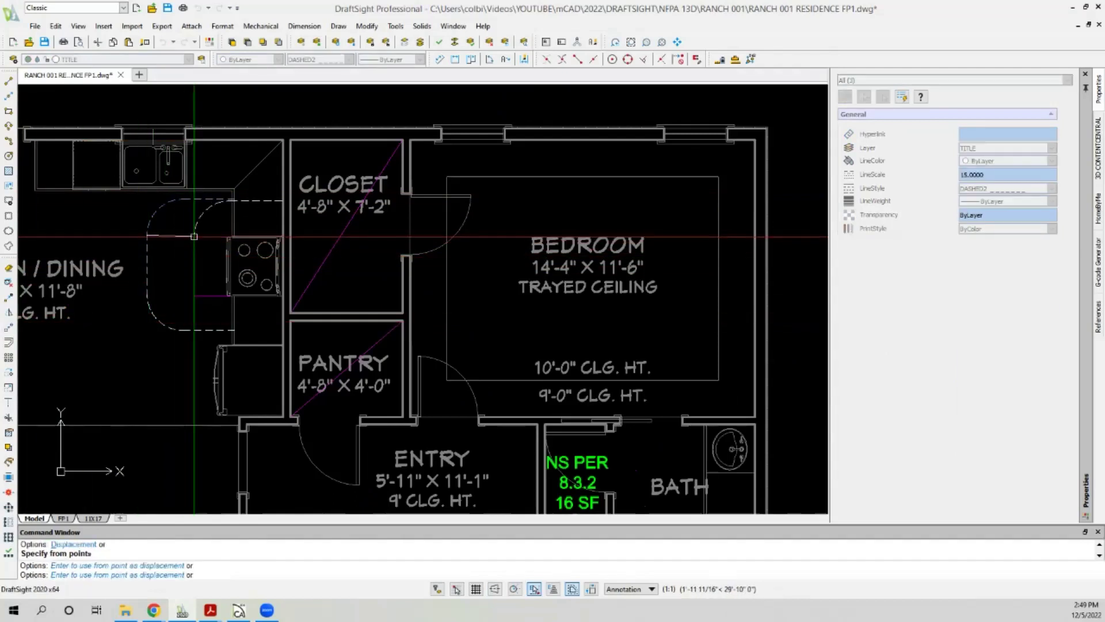
{"action": "key", "text": "Escape"}
{"action": "scroll", "coordinate": [190, 316], "scroll_direction": "up", "scroll_amount": 6}
{"action": "left_click", "coordinate": [116, 325]}
{"action": "left_click", "coordinate": [116, 332]}
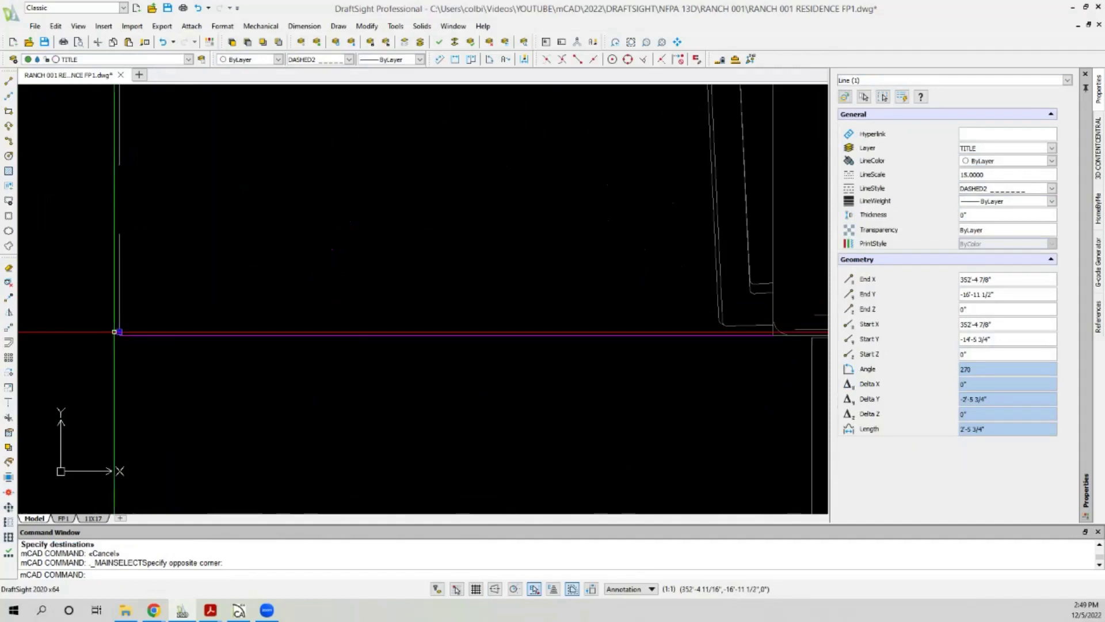
{"action": "left_click", "coordinate": [117, 331]}
{"action": "key", "text": "Escape"}
{"action": "scroll", "coordinate": [144, 305], "scroll_direction": "down", "scroll_amount": 4}
{"action": "left_click", "coordinate": [111, 222]}
{"action": "left_click", "coordinate": [45, 346]}
{"action": "left_click", "coordinate": [173, 314]}
{"action": "left_click", "coordinate": [116, 340]}
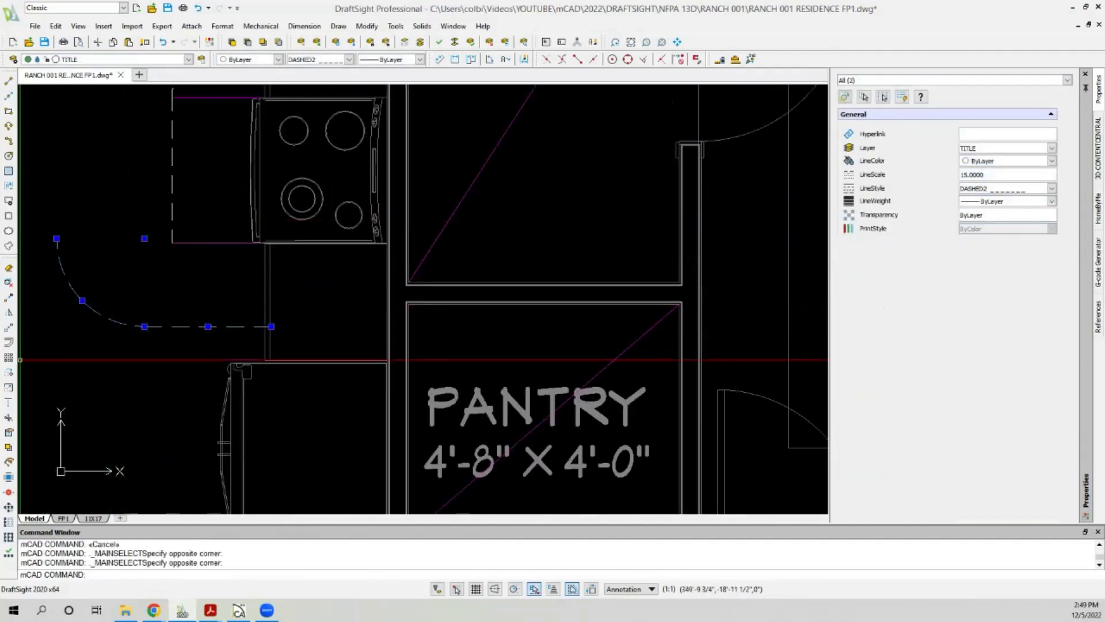
{"action": "left_click", "coordinate": [9, 332]}
{"action": "left_click", "coordinate": [57, 238]}
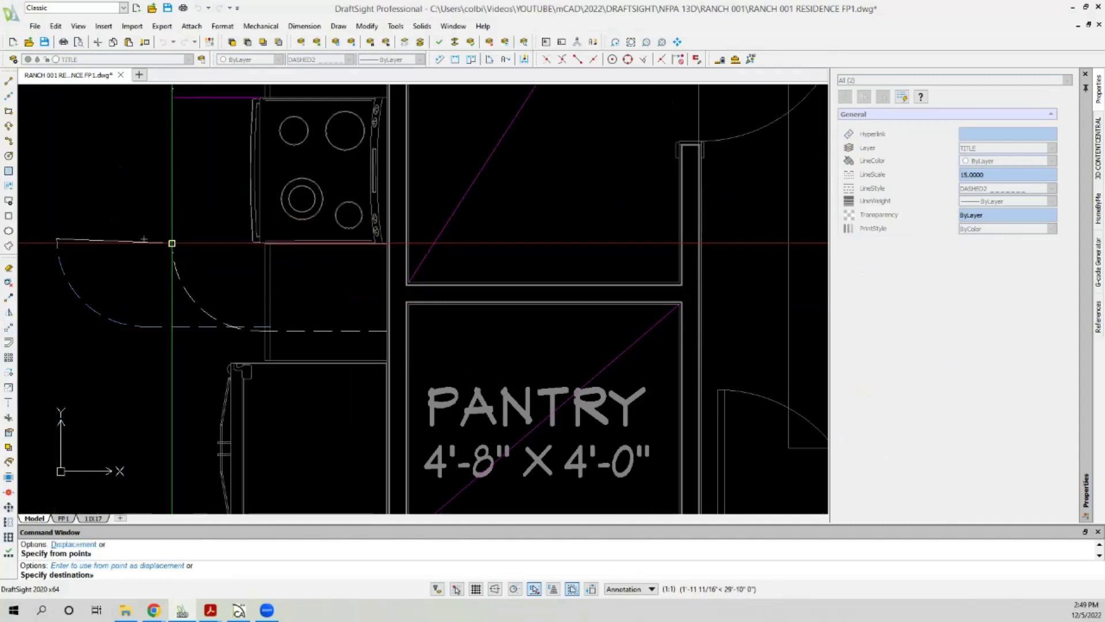
{"action": "scroll", "coordinate": [163, 310], "scroll_direction": "down", "scroll_amount": 7}
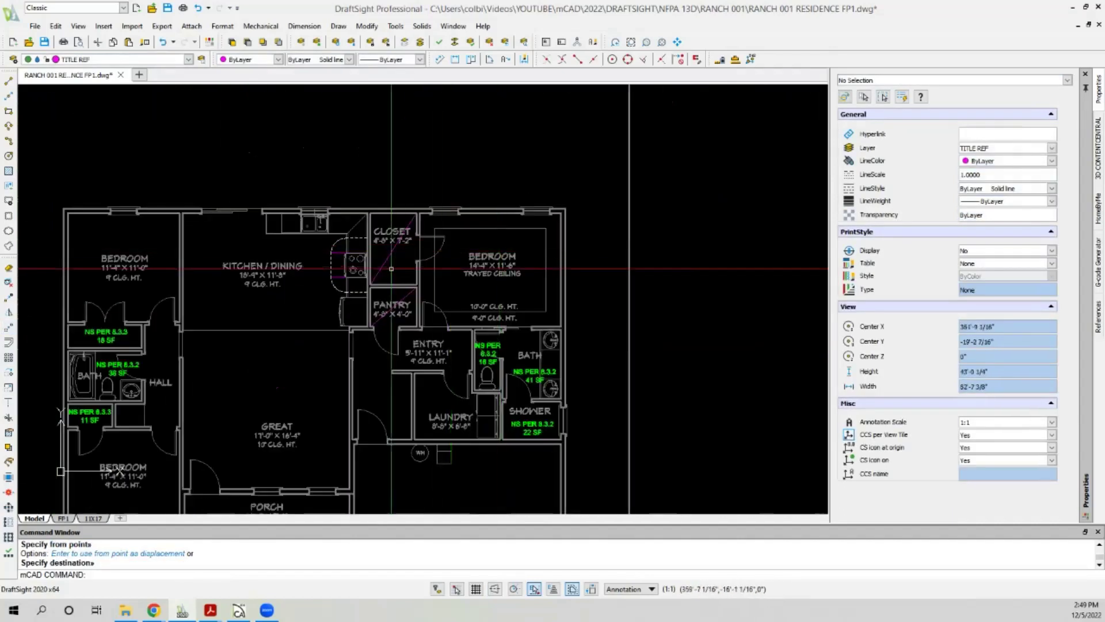
{"action": "scroll", "coordinate": [374, 236], "scroll_direction": "down", "scroll_amount": 4}
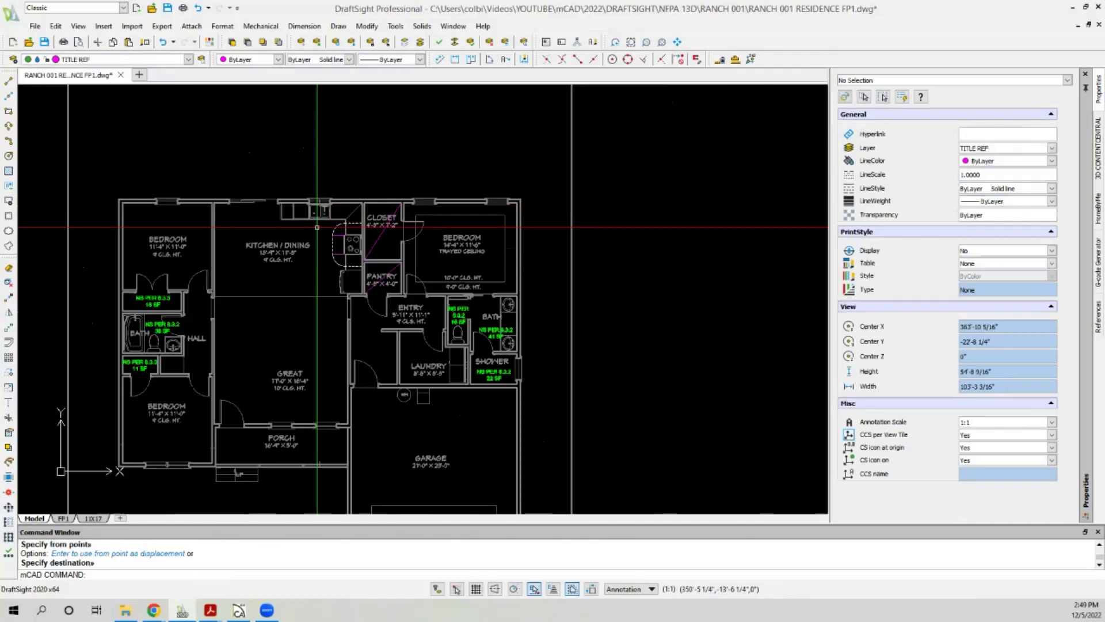
{"action": "scroll", "coordinate": [299, 306], "scroll_direction": "up", "scroll_amount": 2}
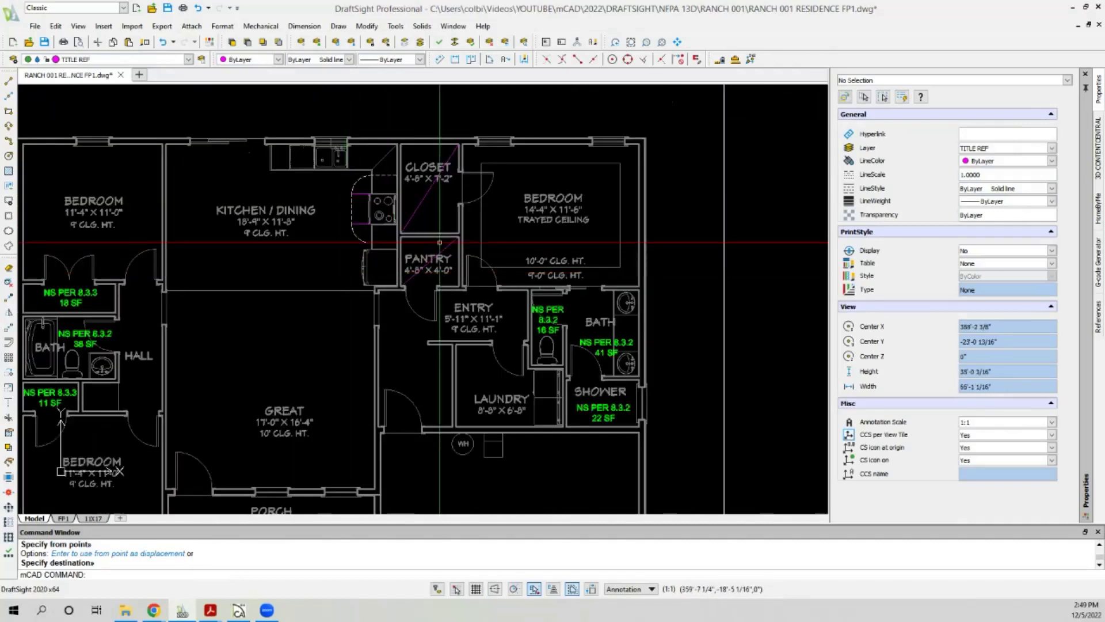
{"action": "scroll", "coordinate": [525, 198], "scroll_direction": "down", "scroll_amount": 2}
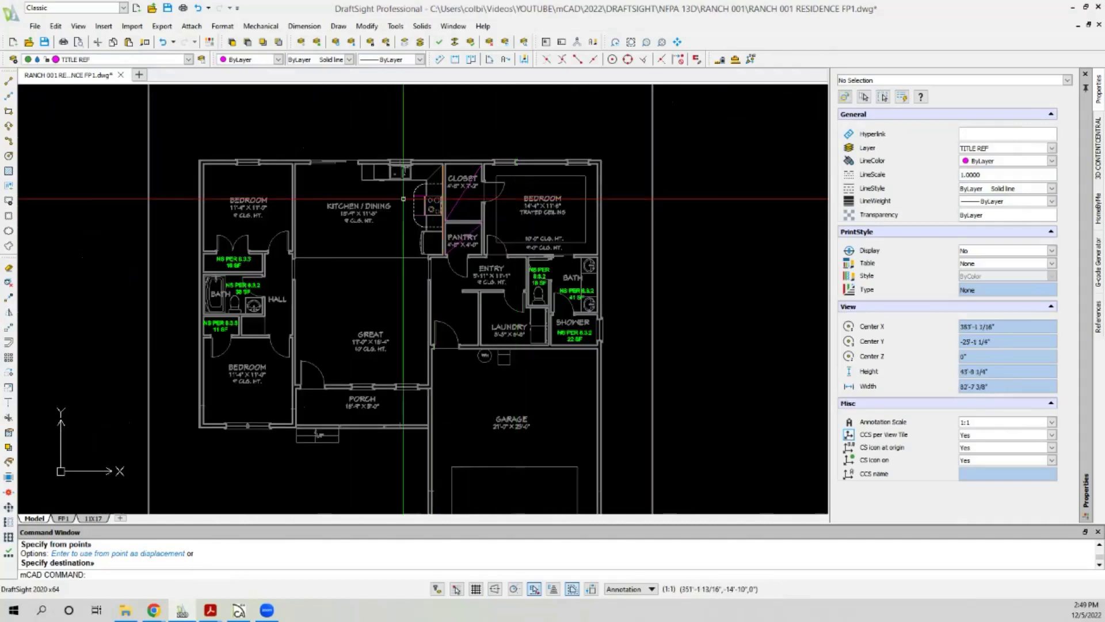
{"action": "scroll", "coordinate": [404, 198], "scroll_direction": "up", "scroll_amount": 3}
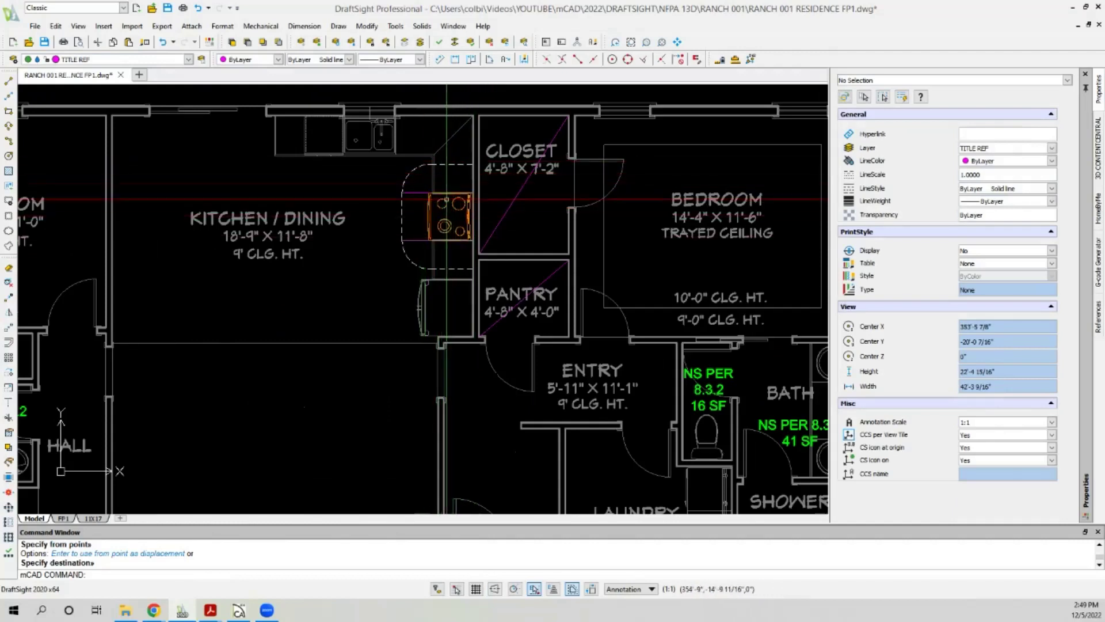
{"action": "scroll", "coordinate": [397, 242], "scroll_direction": "down", "scroll_amount": 1}
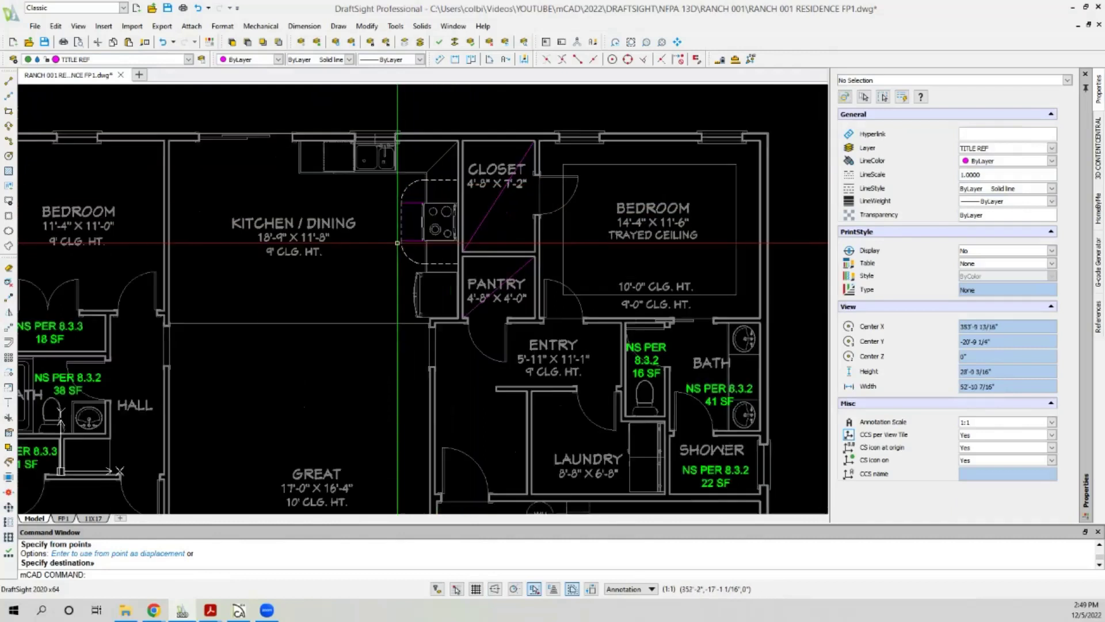
{"action": "scroll", "coordinate": [397, 242], "scroll_direction": "down", "scroll_amount": 1}
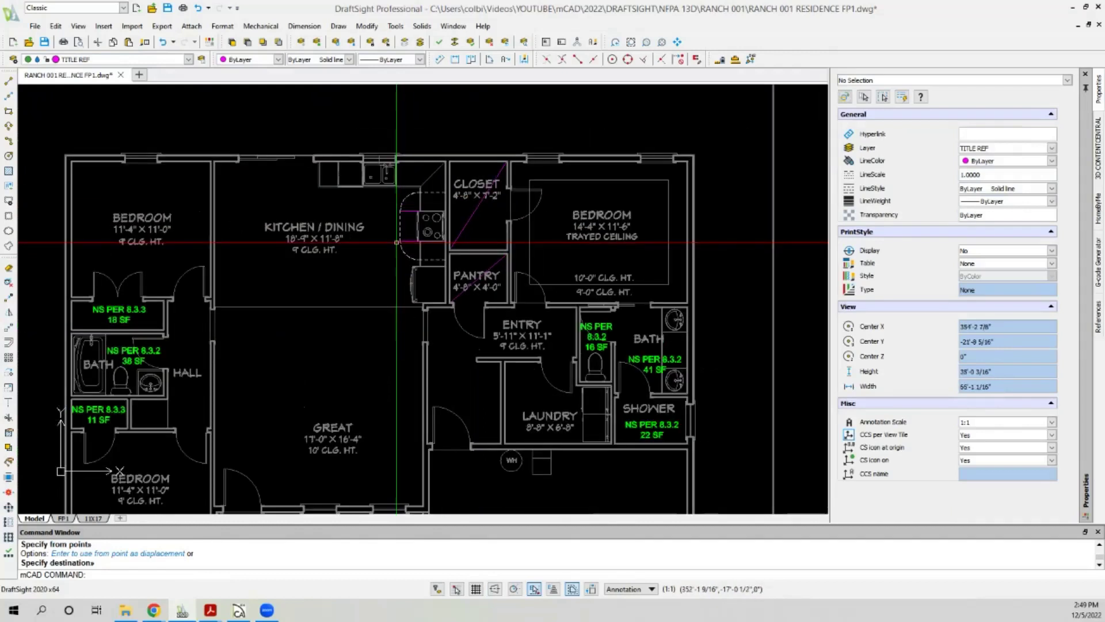
{"action": "scroll", "coordinate": [397, 243], "scroll_direction": "up", "scroll_amount": 1}
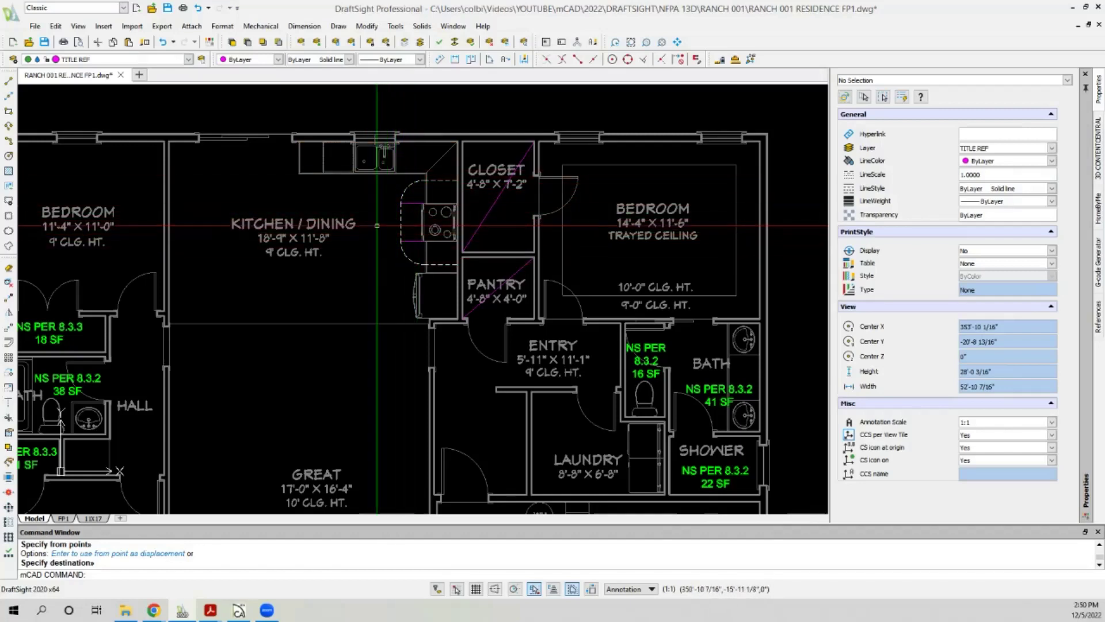
{"action": "scroll", "coordinate": [377, 225], "scroll_direction": "down", "scroll_amount": 2}
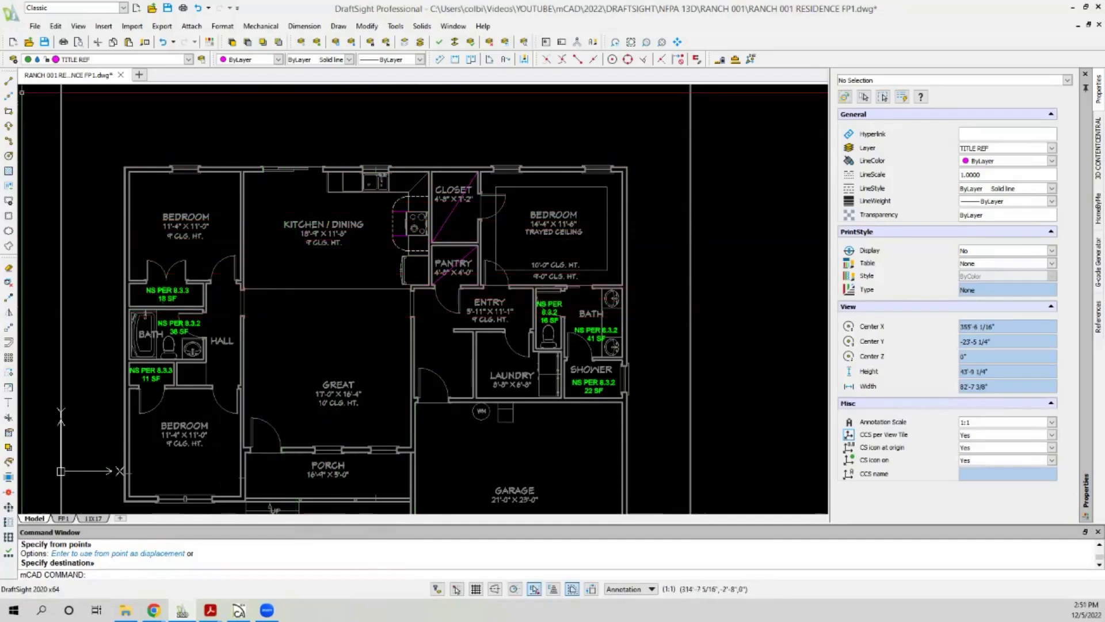
Draw a corner-to-corner diagonal across the northwest bedroom.
{"action": "left_click", "coordinate": [8, 82]}
{"action": "scroll", "coordinate": [139, 427], "scroll_direction": "up", "scroll_amount": 10}
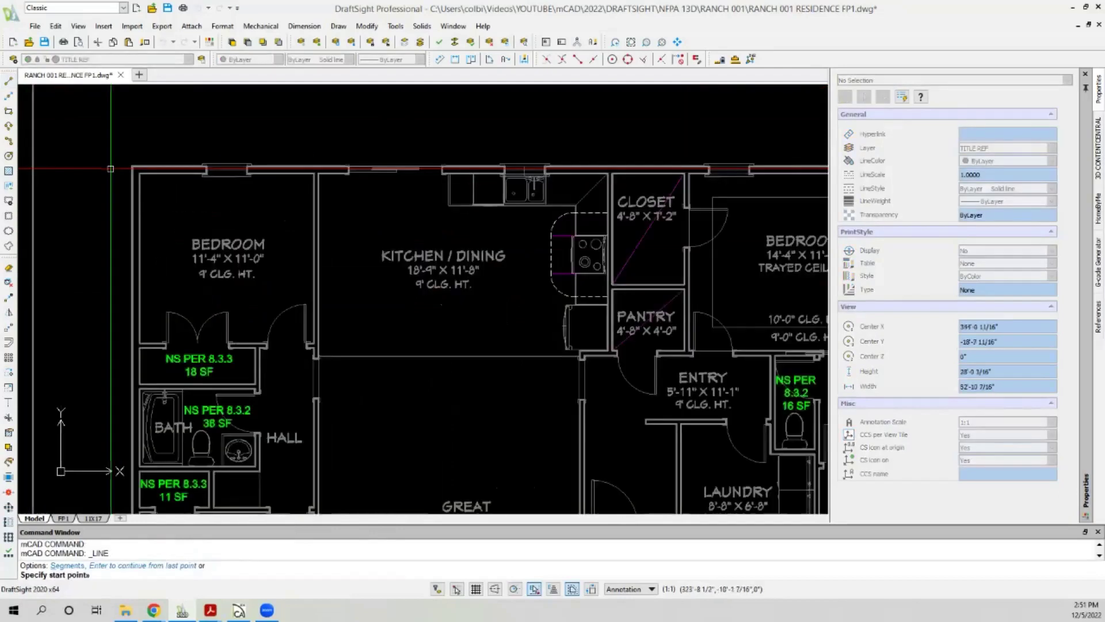
{"action": "scroll", "coordinate": [139, 427], "scroll_direction": "up", "scroll_amount": 2}
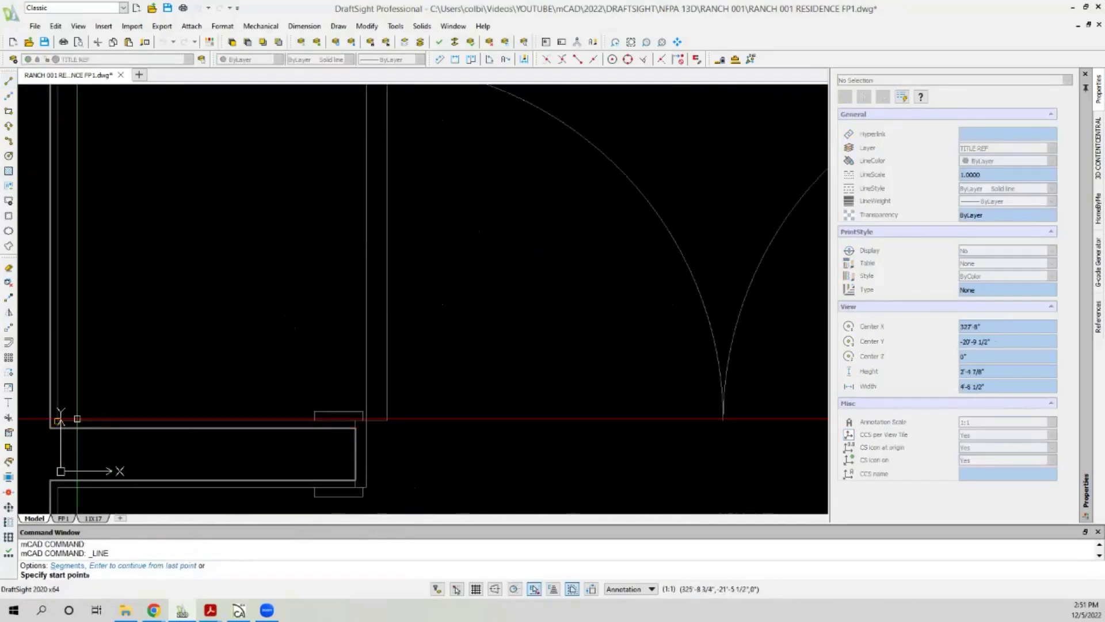
{"action": "scroll", "coordinate": [60, 421], "scroll_direction": "down", "scroll_amount": 5}
{"action": "scroll", "coordinate": [463, 106], "scroll_direction": "up", "scroll_amount": 4}
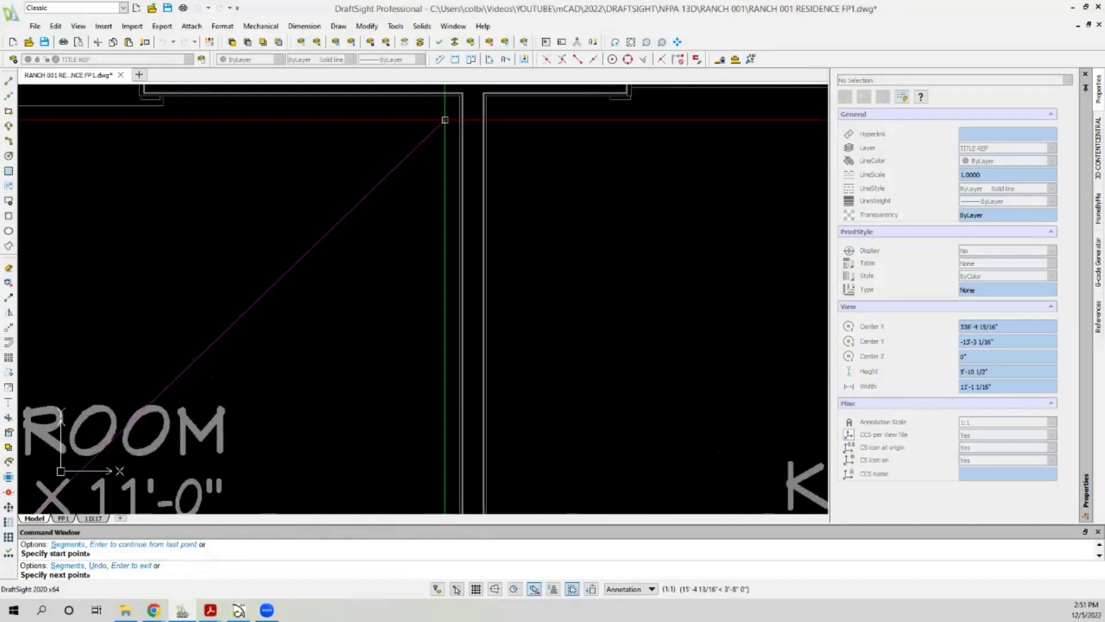
{"action": "left_click", "coordinate": [463, 106]}
{"action": "scroll", "coordinate": [391, 135], "scroll_direction": "down", "scroll_amount": 7}
{"action": "key", "text": "Return"}
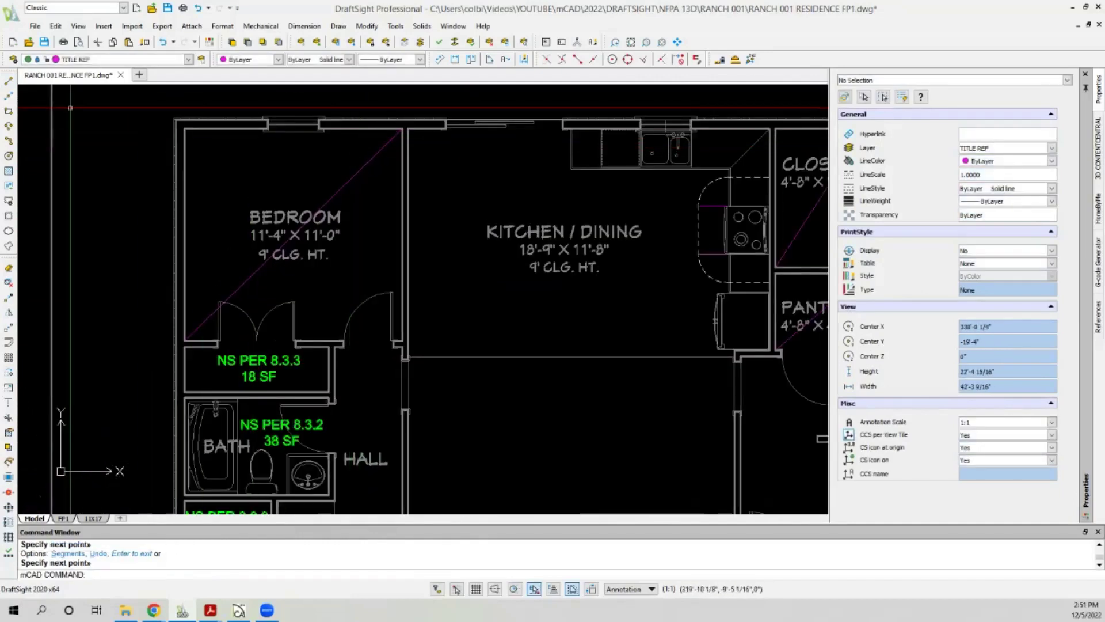
Draw a diagonal across the southwest bedroom from its outer corner to the door-side wall corner.
{"action": "left_click", "coordinate": [8, 81]}
{"action": "scroll", "coordinate": [243, 106], "scroll_direction": "down", "scroll_amount": 3}
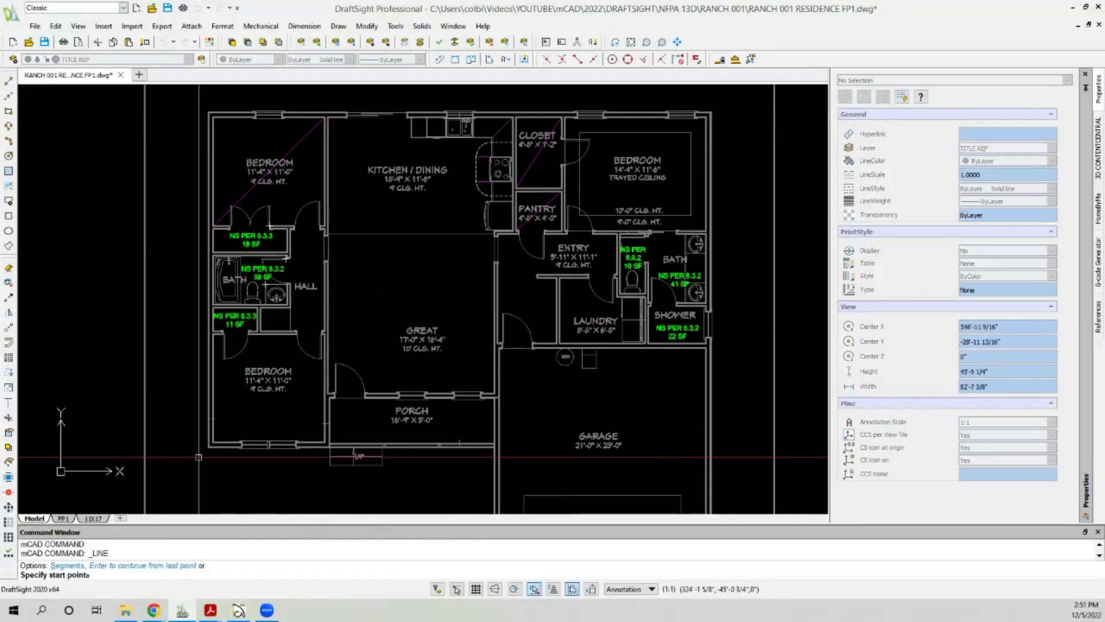
{"action": "scroll", "coordinate": [198, 457], "scroll_direction": "up", "scroll_amount": 5}
{"action": "left_click", "coordinate": [204, 390]}
{"action": "scroll", "coordinate": [201, 426], "scroll_direction": "down", "scroll_amount": 3}
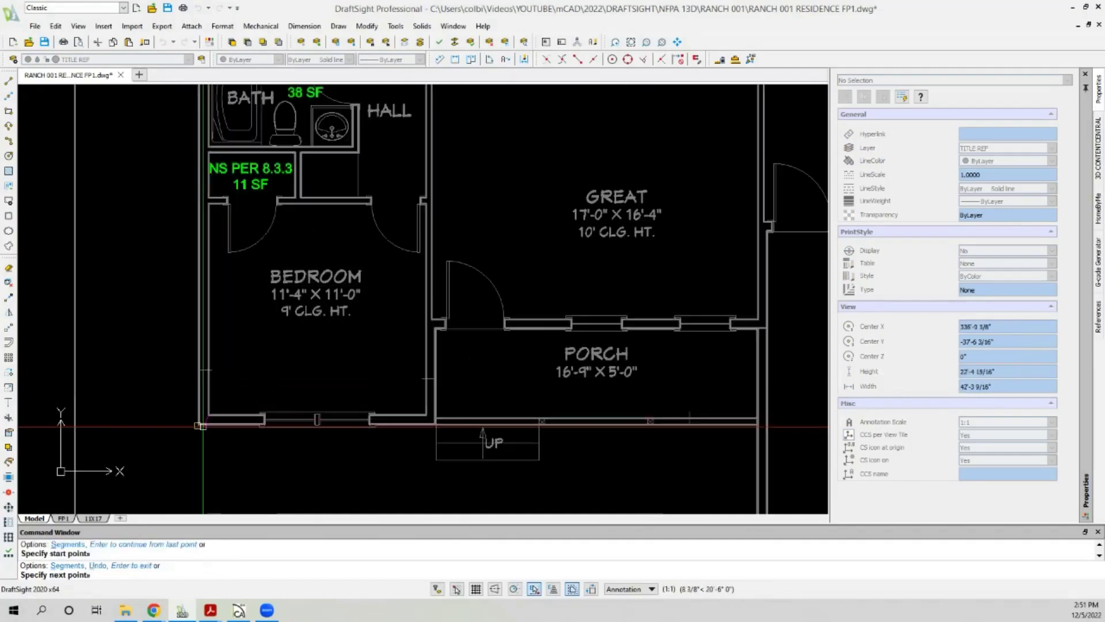
{"action": "scroll", "coordinate": [455, 184], "scroll_direction": "up", "scroll_amount": 5}
{"action": "left_click", "coordinate": [350, 267]}
{"action": "scroll", "coordinate": [350, 266], "scroll_direction": "down", "scroll_amount": 3}
{"action": "key", "text": "Return"}
Delete the short stray line near the lower bedroom.
{"action": "scroll", "coordinate": [111, 430], "scroll_direction": "up", "scroll_amount": 3}
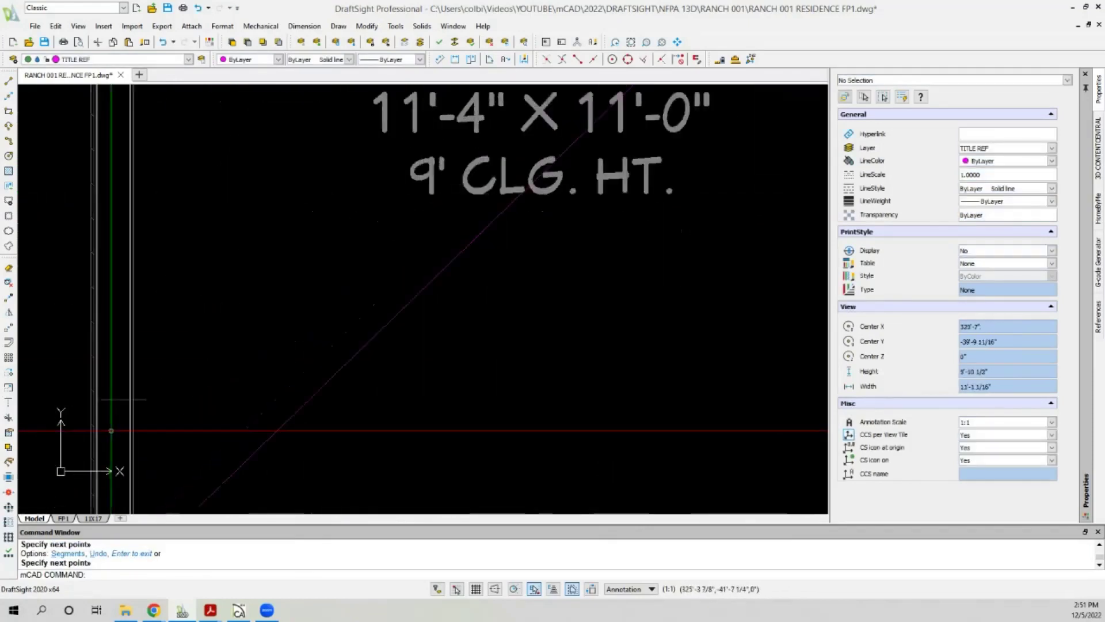
{"action": "scroll", "coordinate": [111, 431], "scroll_direction": "up", "scroll_amount": 2}
{"action": "left_click", "coordinate": [130, 400]}
{"action": "left_click", "coordinate": [116, 368]}
{"action": "key", "text": "Delete"}
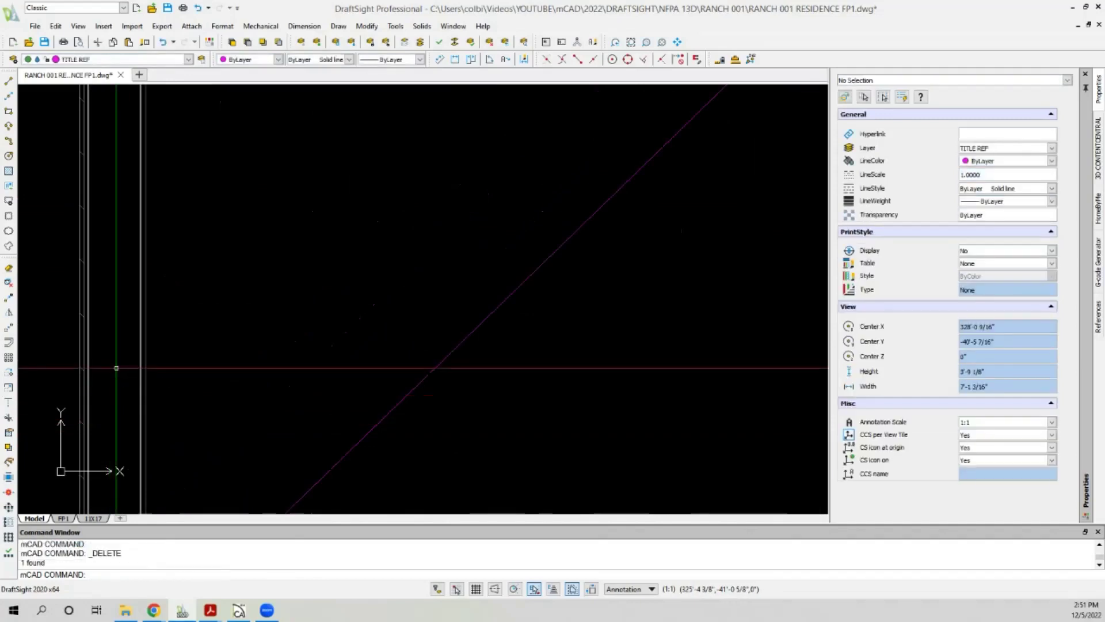
Pick the short 8-inch line by the porch and isolate its Roofs_Baselines layer.
{"action": "scroll", "coordinate": [116, 368], "scroll_direction": "down", "scroll_amount": 5}
{"action": "scroll", "coordinate": [132, 301], "scroll_direction": "down", "scroll_amount": 2}
{"action": "scroll", "coordinate": [147, 362], "scroll_direction": "up", "scroll_amount": 5}
{"action": "scroll", "coordinate": [149, 352], "scroll_direction": "down", "scroll_amount": 1}
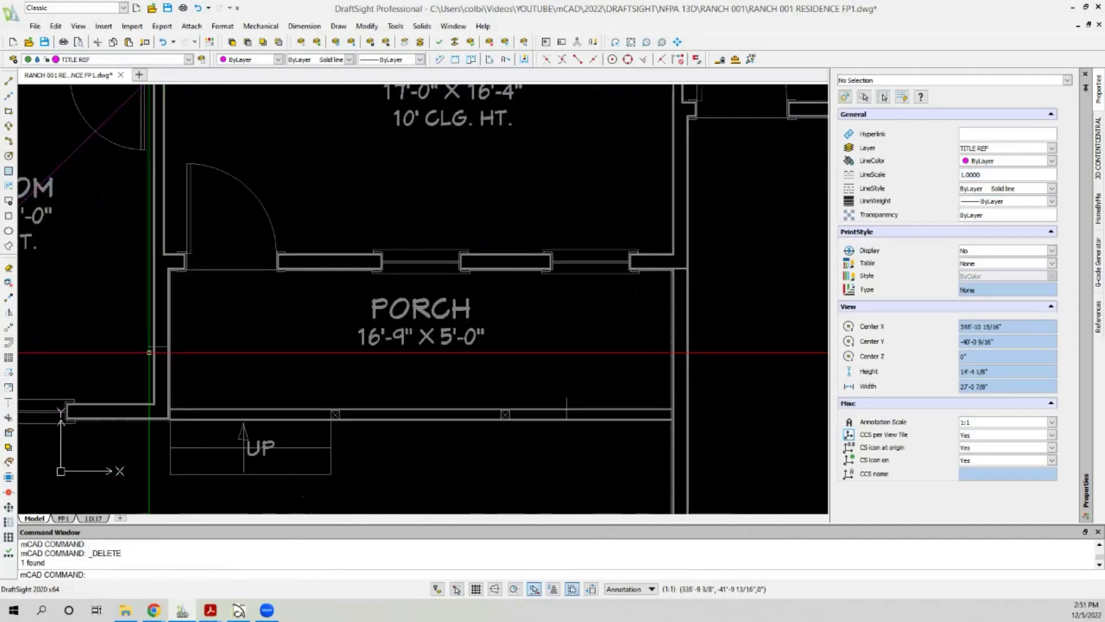
{"action": "left_click", "coordinate": [151, 347]}
{"action": "scroll", "coordinate": [201, 351], "scroll_direction": "down", "scroll_amount": 3}
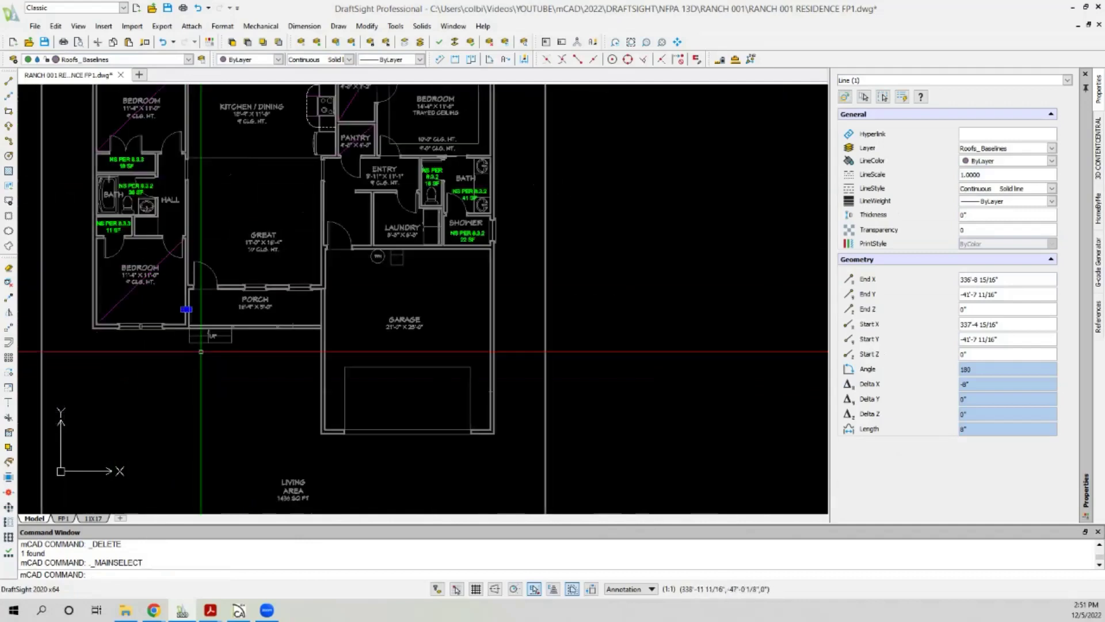
{"action": "scroll", "coordinate": [201, 351], "scroll_direction": "down", "scroll_amount": 2}
{"action": "left_click", "coordinate": [405, 41]}
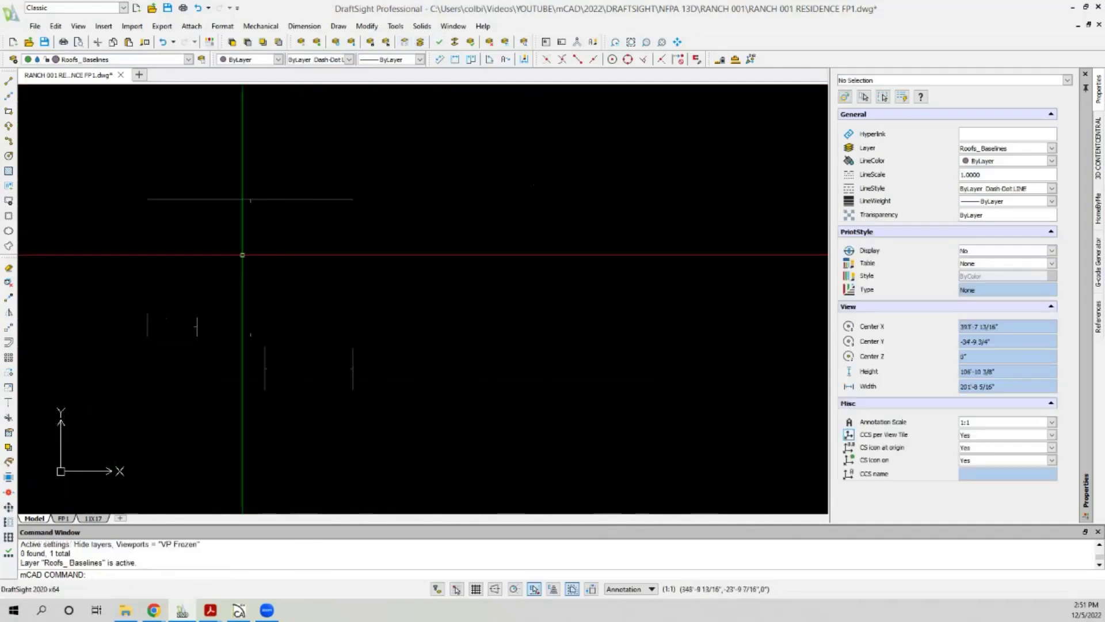
Window-select and delete the ten leftover objects, then unisolate to restore all layers.
{"action": "left_click", "coordinate": [109, 176]}
{"action": "left_click", "coordinate": [431, 423]}
{"action": "key", "text": "Delete"}
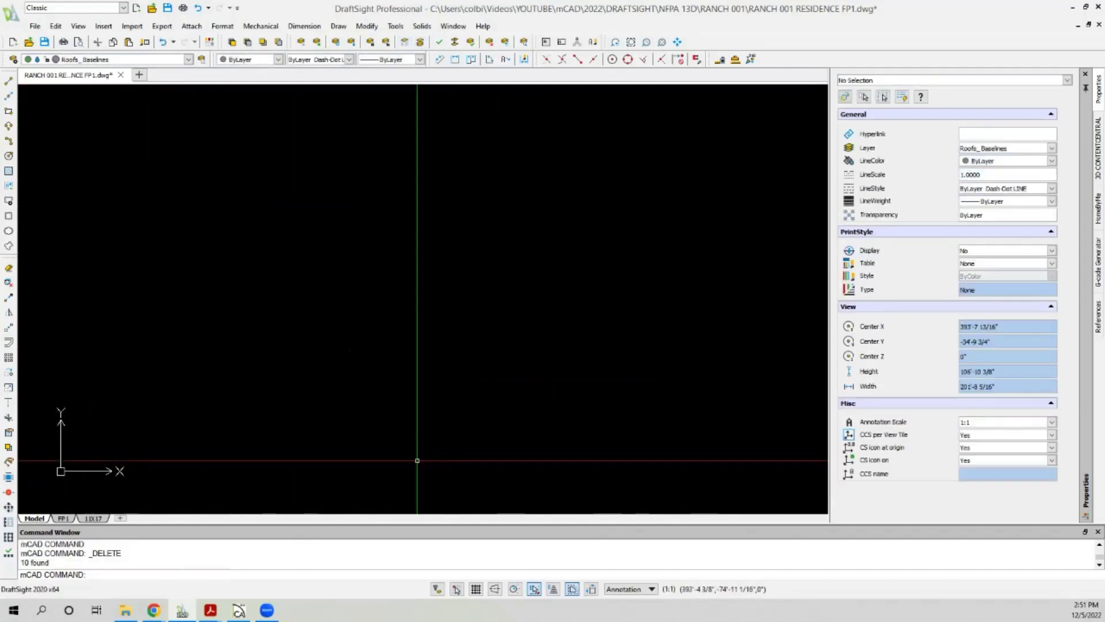
{"action": "left_click", "coordinate": [422, 39]}
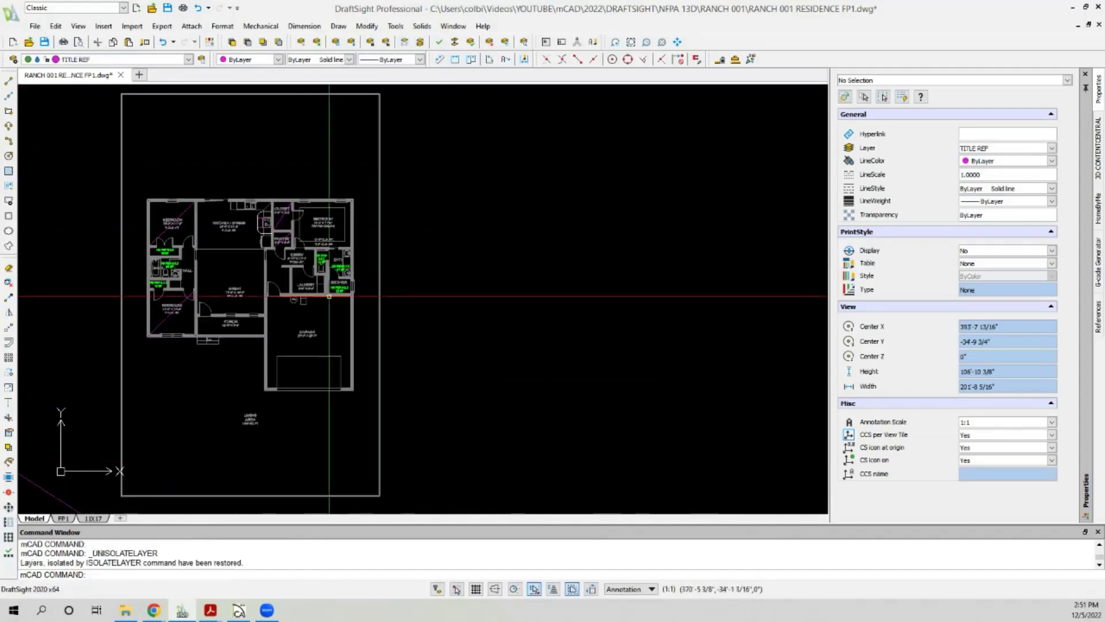
{"action": "scroll", "coordinate": [187, 301], "scroll_direction": "up", "scroll_amount": 3}
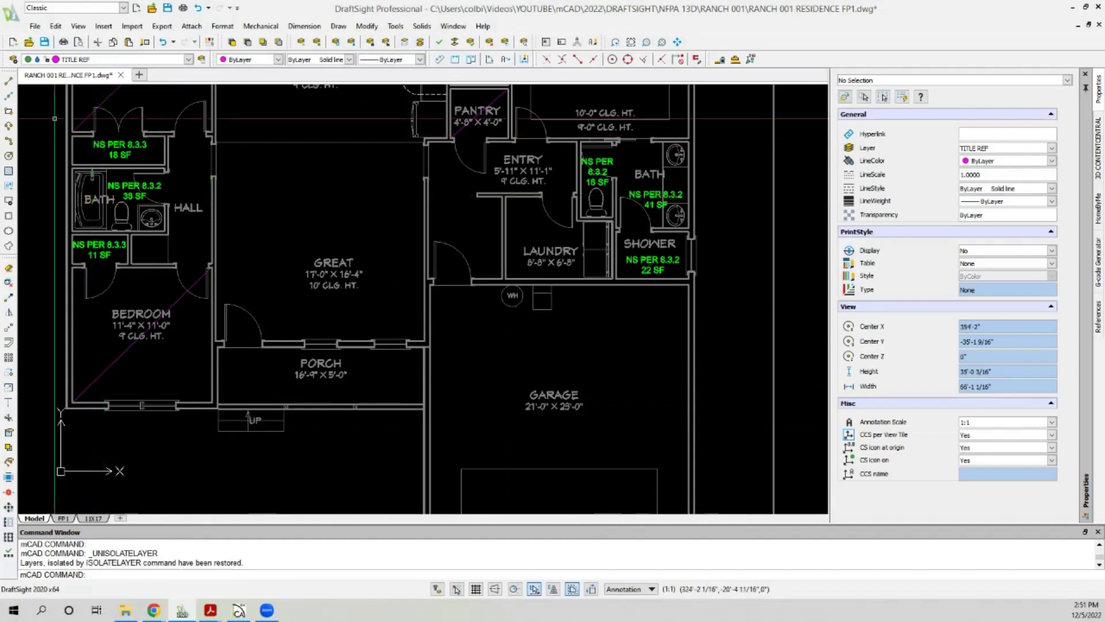
{"action": "left_click", "coordinate": [8, 80]}
{"action": "scroll", "coordinate": [109, 455], "scroll_direction": "down", "scroll_amount": 1}
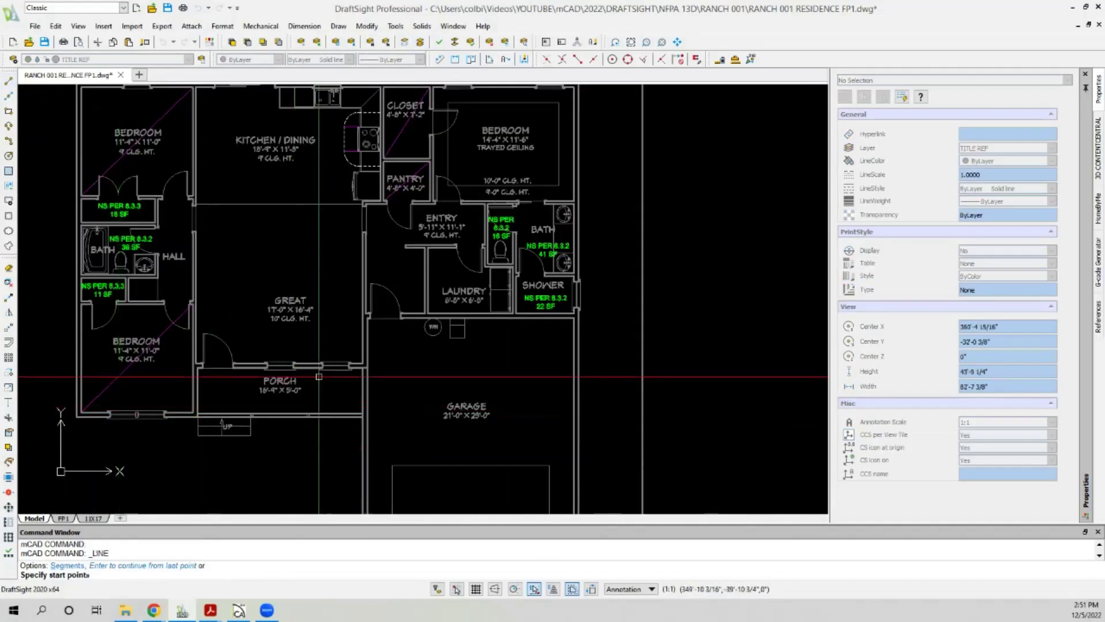
{"action": "scroll", "coordinate": [455, 329], "scroll_direction": "up", "scroll_amount": 5}
{"action": "scroll", "coordinate": [476, 329], "scroll_direction": "up", "scroll_amount": 2}
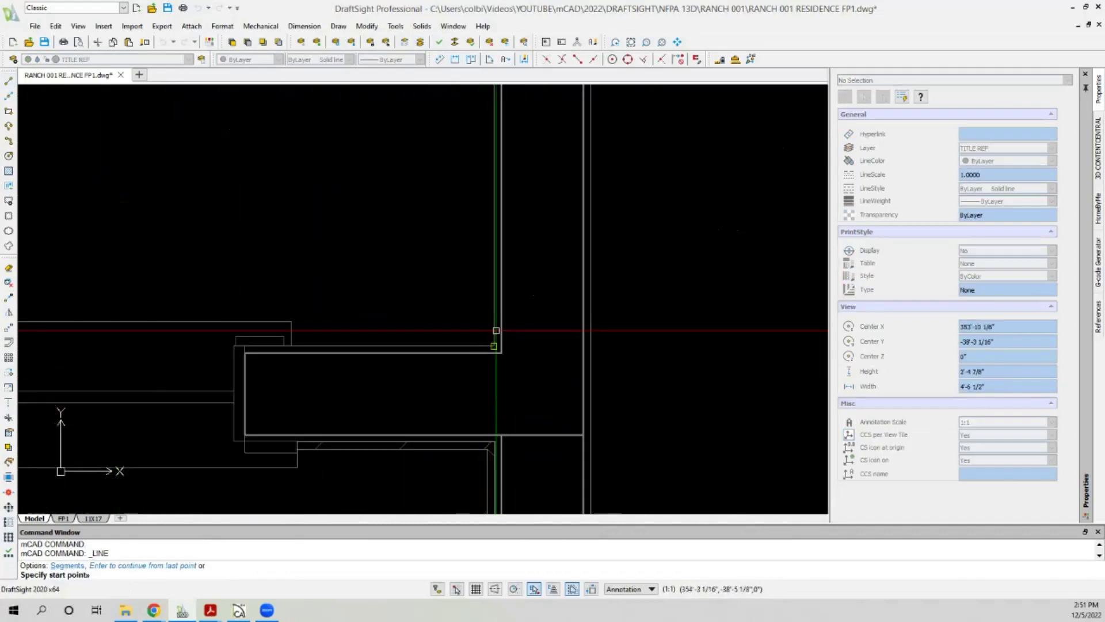
{"action": "left_click", "coordinate": [494, 424]}
{"action": "scroll", "coordinate": [279, 180], "scroll_direction": "down", "scroll_amount": 6}
{"action": "scroll", "coordinate": [279, 180], "scroll_direction": "up", "scroll_amount": 3}
{"action": "scroll", "coordinate": [248, 184], "scroll_direction": "up", "scroll_amount": 2}
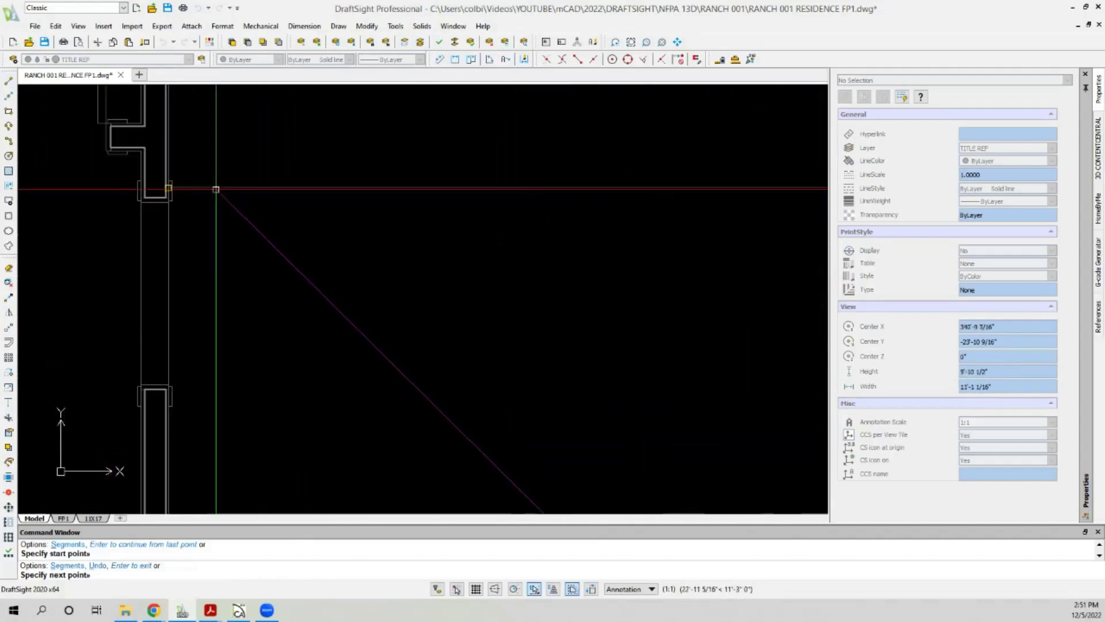
{"action": "scroll", "coordinate": [216, 189], "scroll_direction": "down", "scroll_amount": 5}
{"action": "key", "text": "Return"}
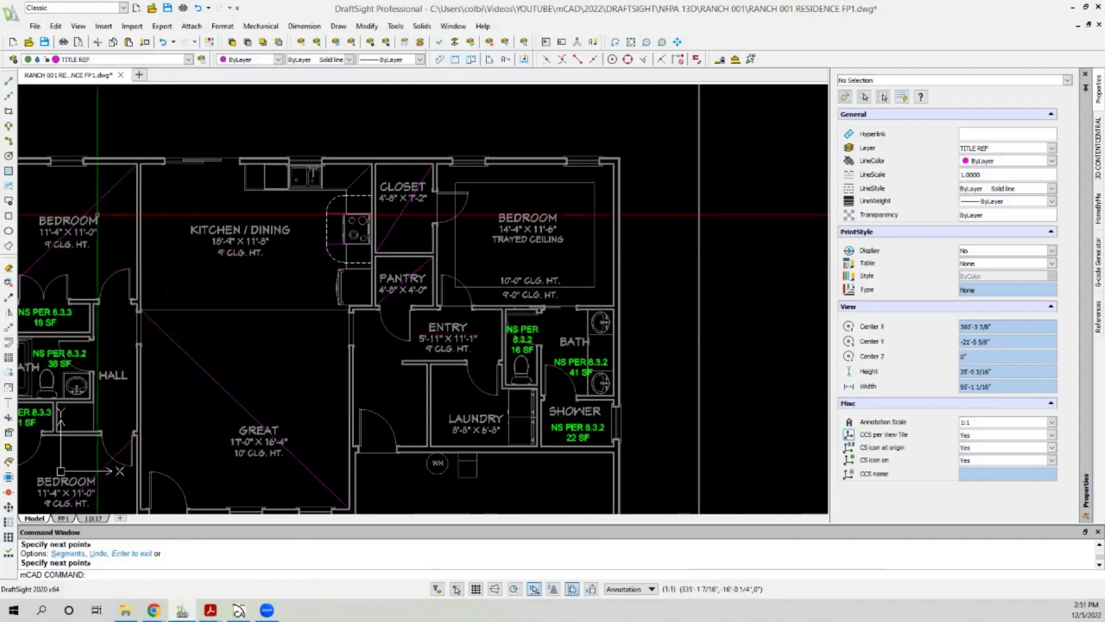
{"action": "left_click", "coordinate": [9, 79]}
{"action": "scroll", "coordinate": [105, 141], "scroll_direction": "up", "scroll_amount": 6}
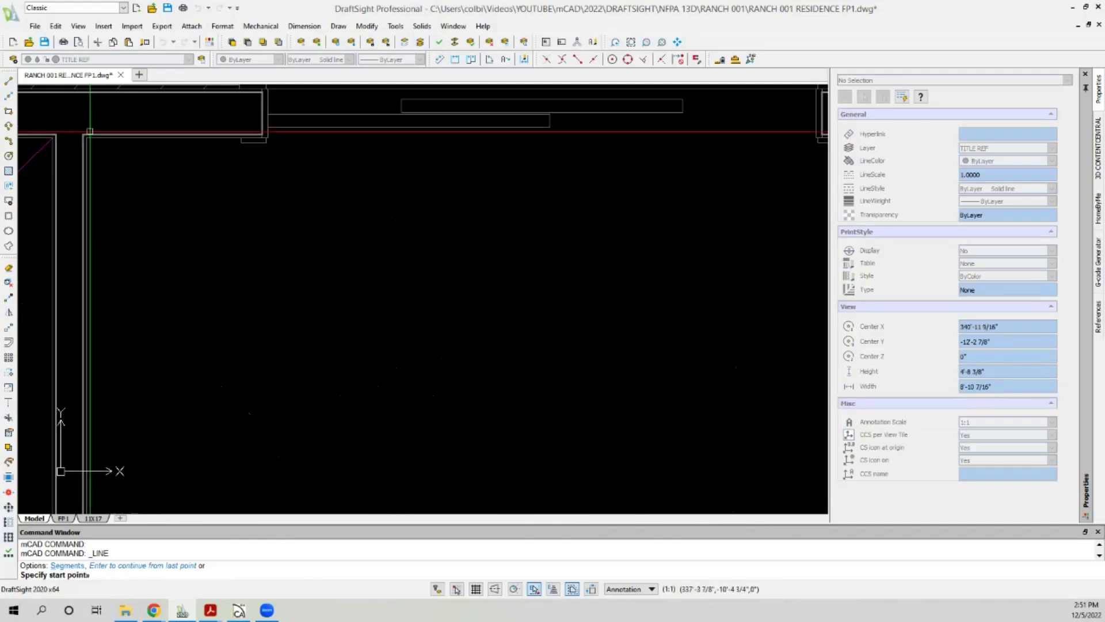
{"action": "left_click", "coordinate": [104, 141]}
{"action": "scroll", "coordinate": [231, 219], "scroll_direction": "down", "scroll_amount": 4}
{"action": "scroll", "coordinate": [353, 279], "scroll_direction": "up", "scroll_amount": 5}
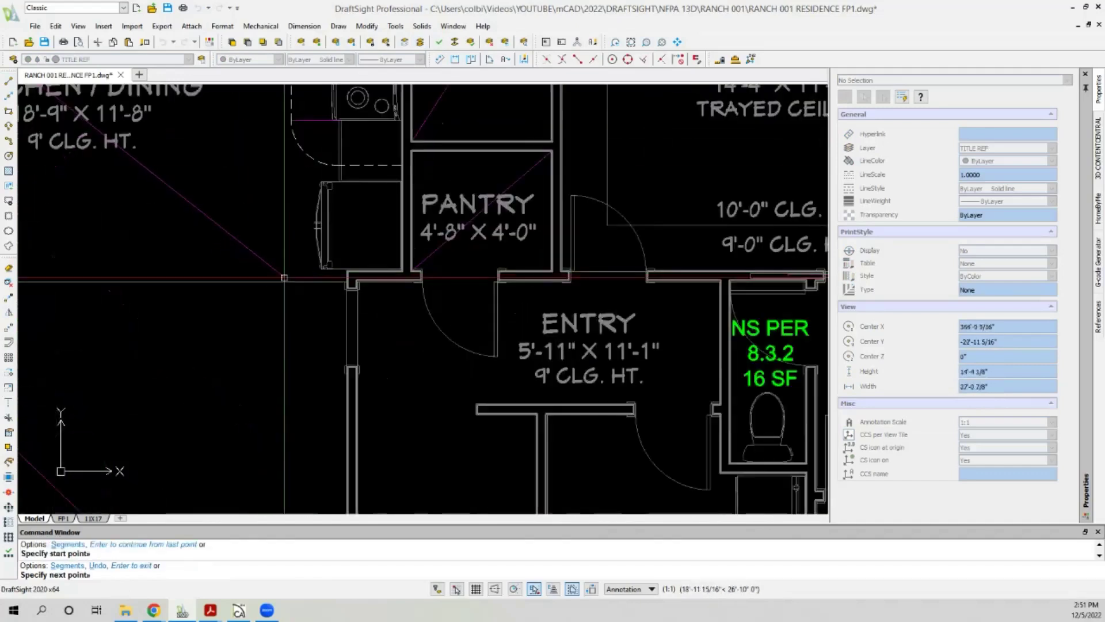
{"action": "scroll", "coordinate": [451, 282], "scroll_direction": "down", "scroll_amount": 5}
{"action": "key", "text": "Return"}
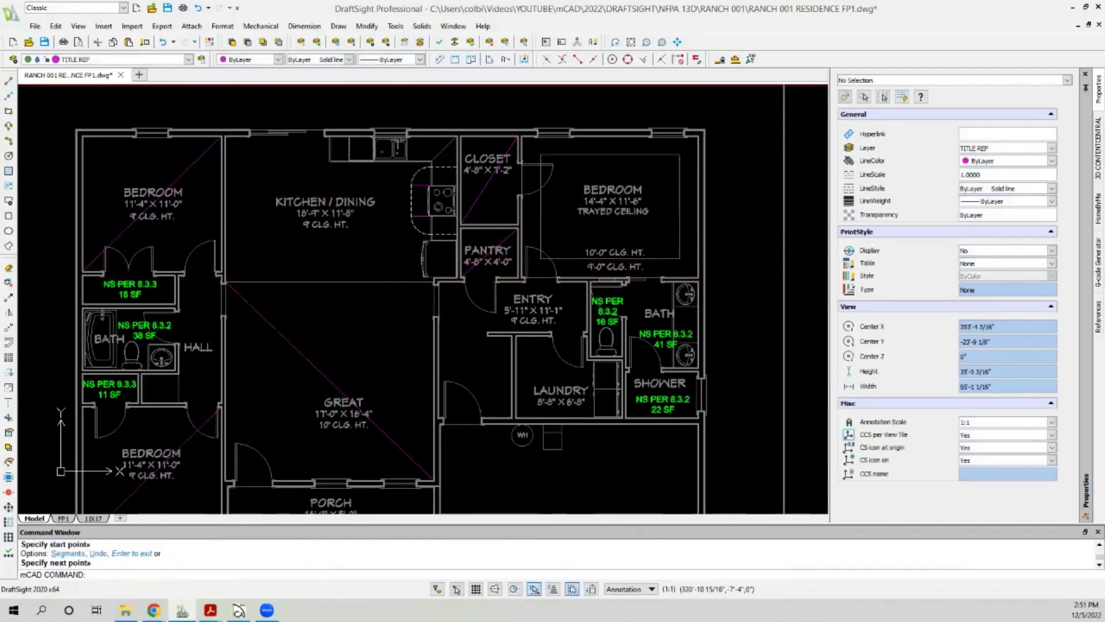
{"action": "key", "text": "Return"}
{"action": "left_click", "coordinate": [227, 281]}
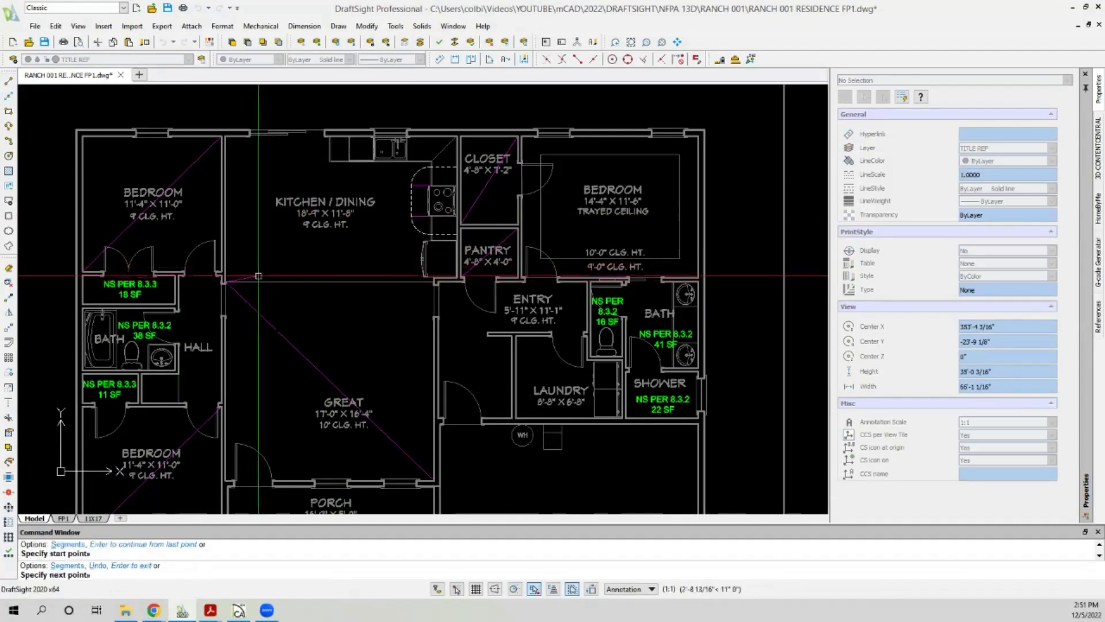
{"action": "scroll", "coordinate": [490, 121], "scroll_direction": "up", "scroll_amount": 5}
{"action": "scroll", "coordinate": [515, 108], "scroll_direction": "up", "scroll_amount": 4}
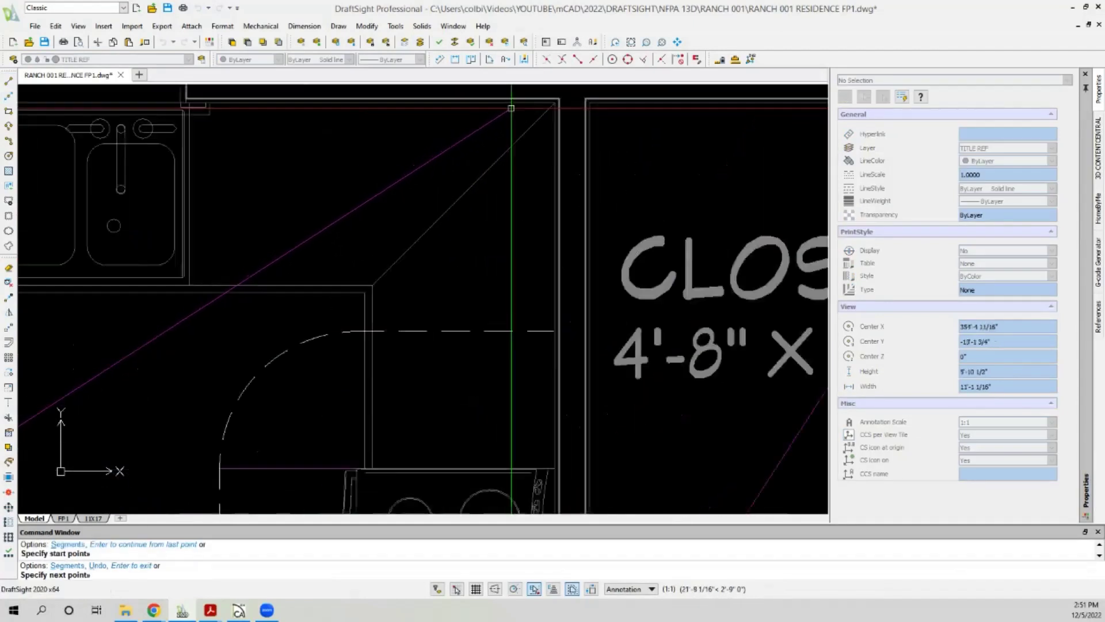
{"action": "left_click", "coordinate": [531, 106]}
{"action": "scroll", "coordinate": [516, 112], "scroll_direction": "down", "scroll_amount": 5}
{"action": "scroll", "coordinate": [510, 126], "scroll_direction": "down", "scroll_amount": 5}
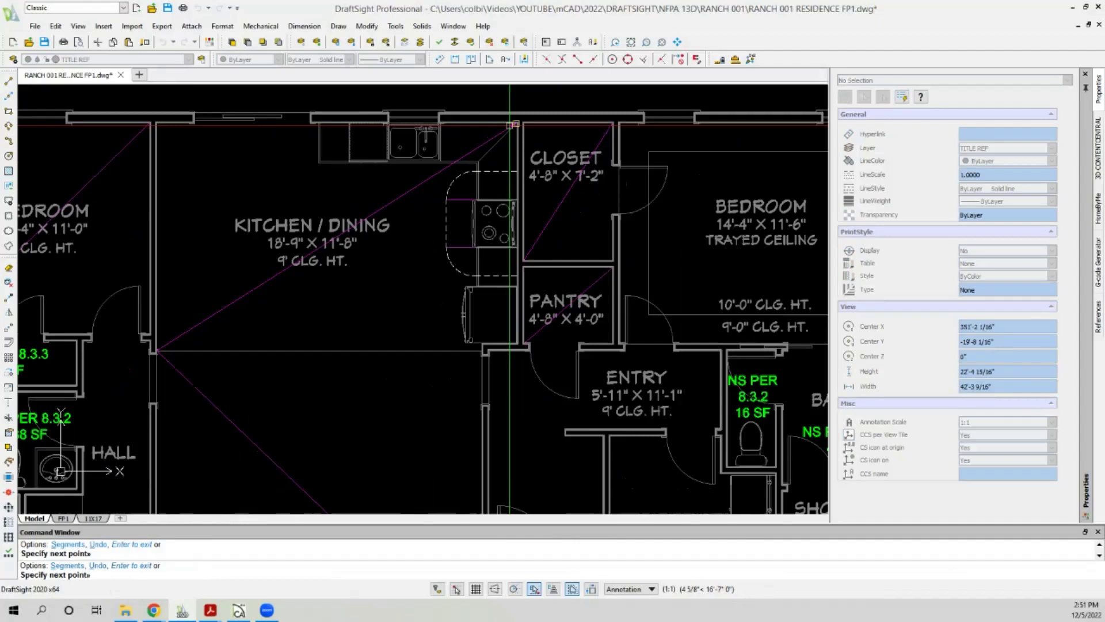
{"action": "key", "text": "Return"}
{"action": "scroll", "coordinate": [461, 374], "scroll_direction": "down", "scroll_amount": 2}
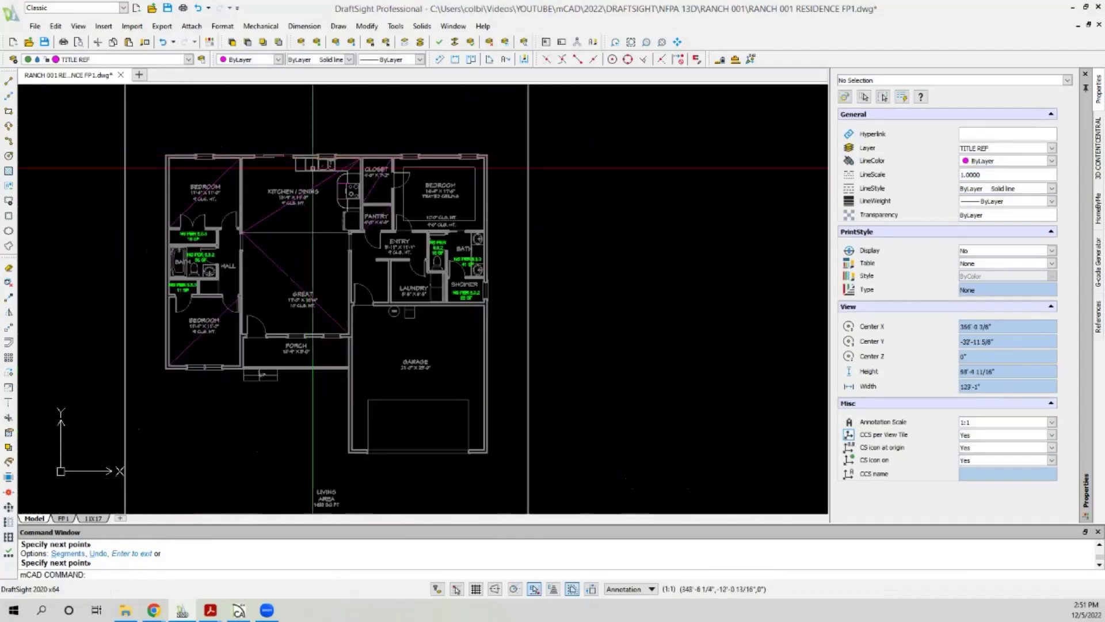
{"action": "scroll", "coordinate": [461, 374], "scroll_direction": "up", "scroll_amount": 5}
{"action": "left_click", "coordinate": [14, 82]}
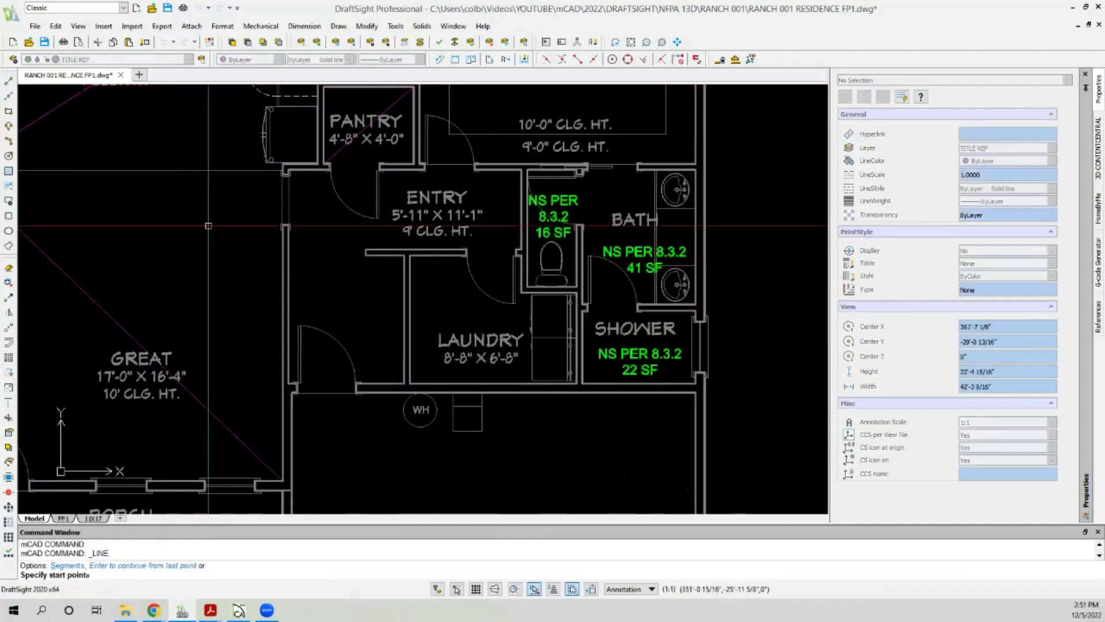
{"action": "scroll", "coordinate": [352, 384], "scroll_direction": "up", "scroll_amount": 5}
{"action": "left_click", "coordinate": [503, 370]}
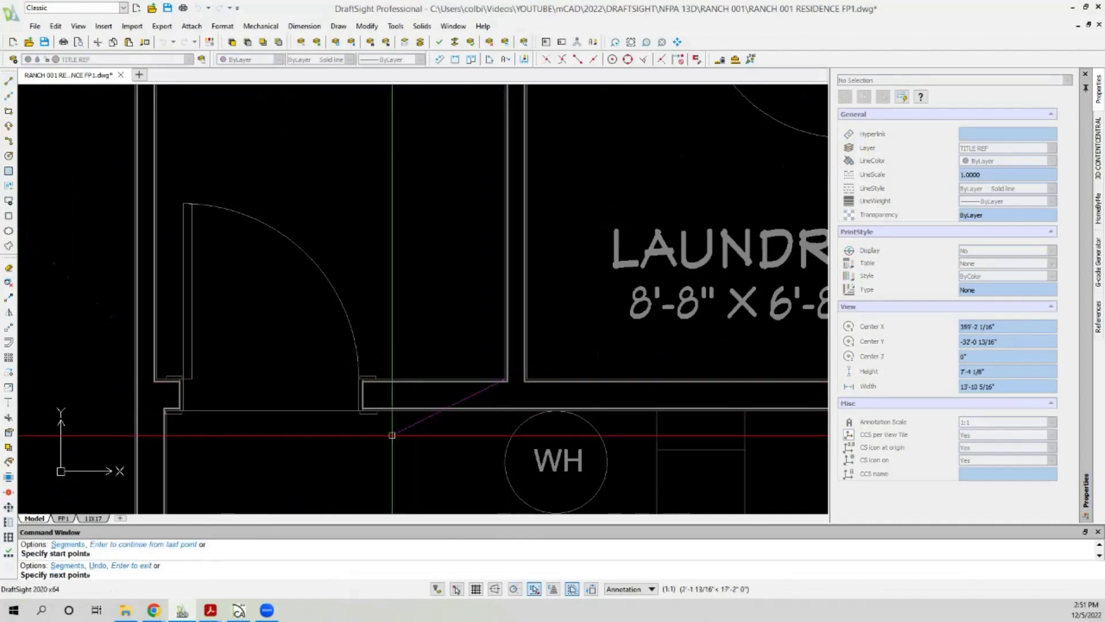
{"action": "scroll", "coordinate": [305, 438], "scroll_direction": "down", "scroll_amount": 5}
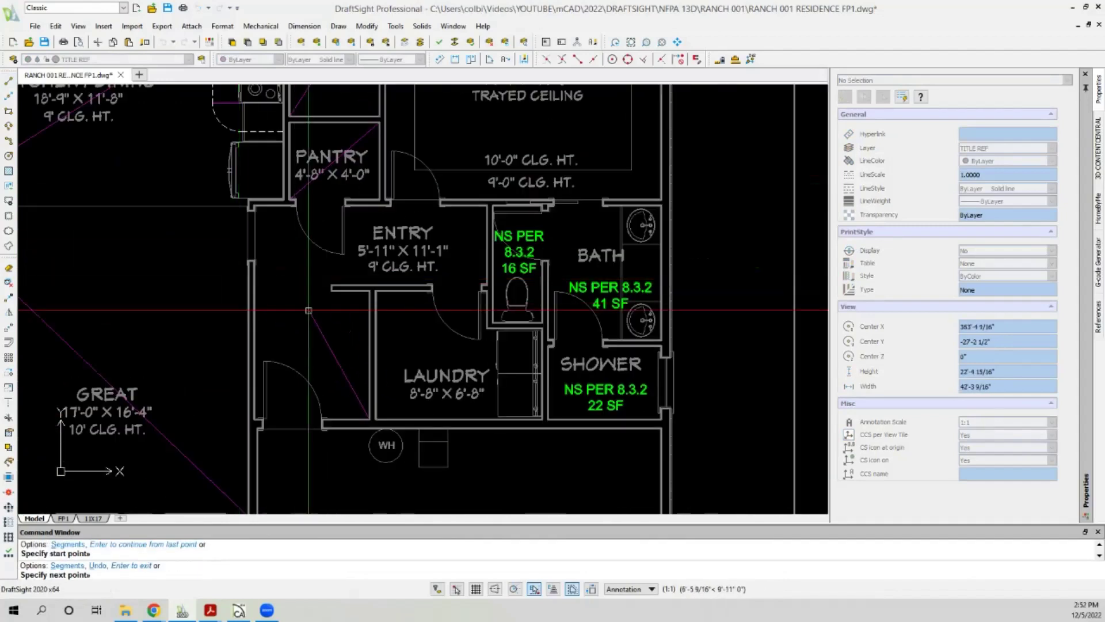
{"action": "key", "text": "Escape"}
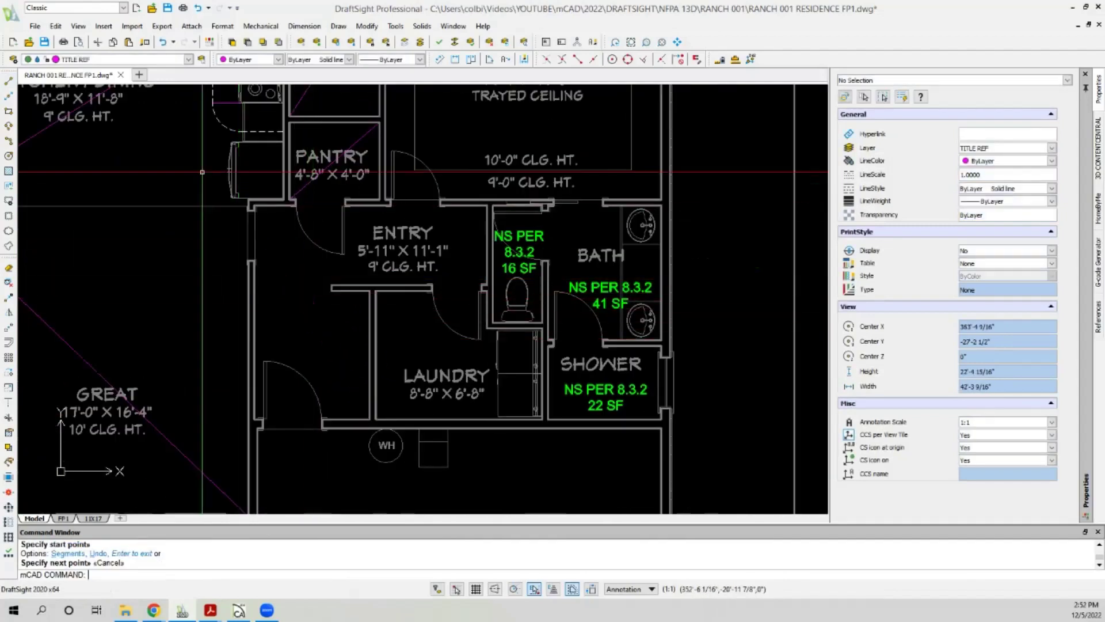
Draw the entry coverage diagonal from the T-wall corner to the door corner.
{"action": "left_click", "coordinate": [8, 81]}
{"action": "scroll", "coordinate": [348, 306], "scroll_direction": "up", "scroll_amount": 3}
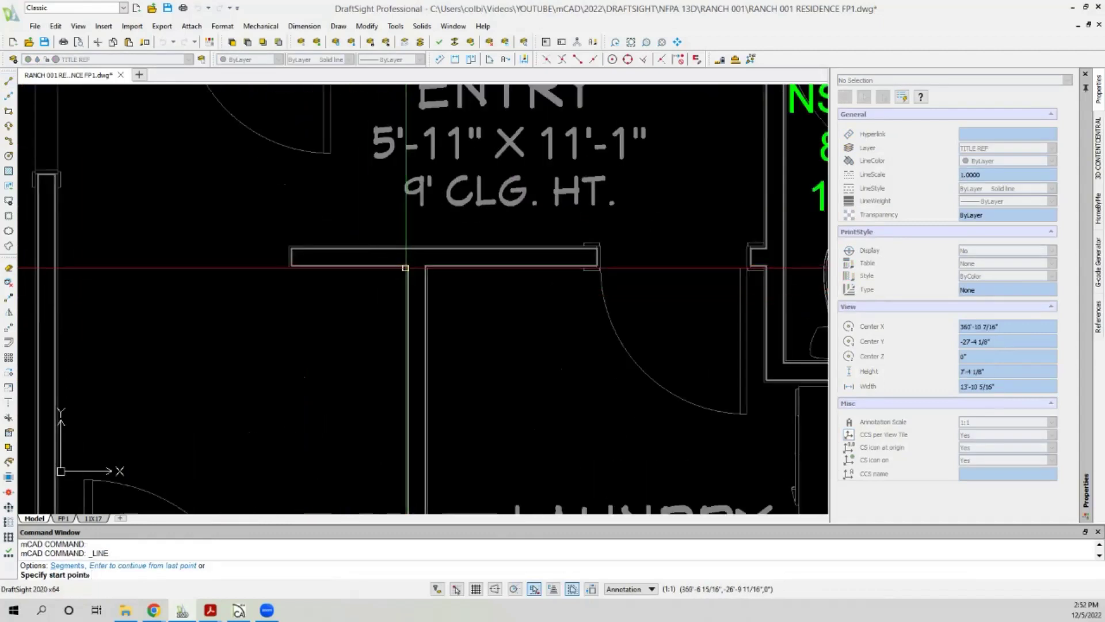
{"action": "scroll", "coordinate": [410, 262], "scroll_direction": "up", "scroll_amount": 3}
{"action": "left_click", "coordinate": [408, 264]}
{"action": "scroll", "coordinate": [412, 259], "scroll_direction": "down", "scroll_amount": 4}
{"action": "scroll", "coordinate": [226, 380], "scroll_direction": "down", "scroll_amount": 4}
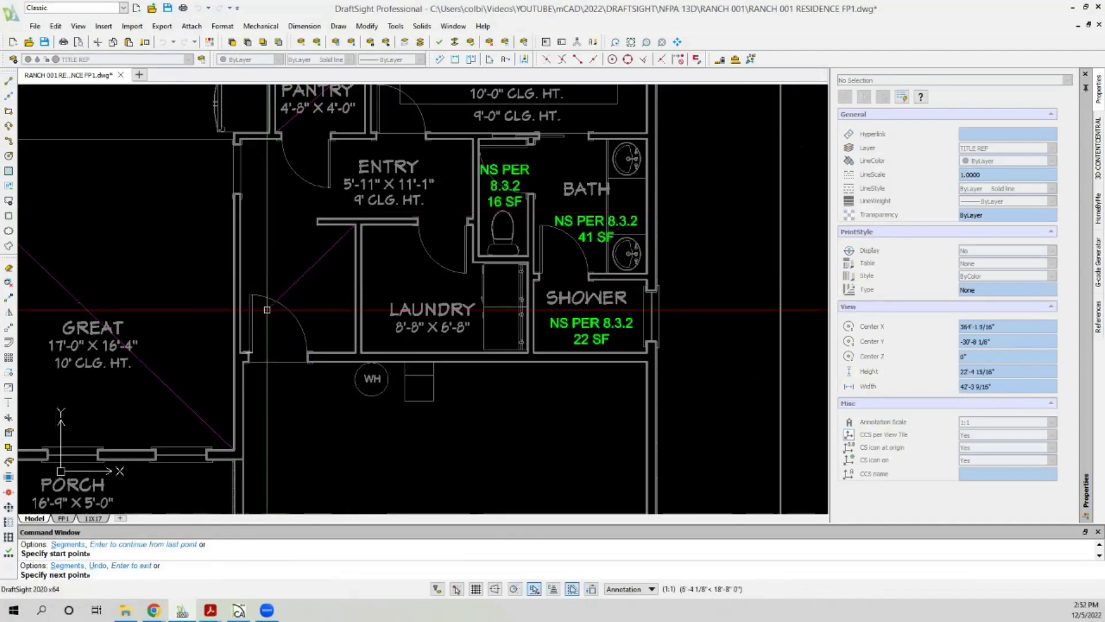
{"action": "scroll", "coordinate": [234, 374], "scroll_direction": "up", "scroll_amount": 6}
{"action": "left_click", "coordinate": [164, 440]}
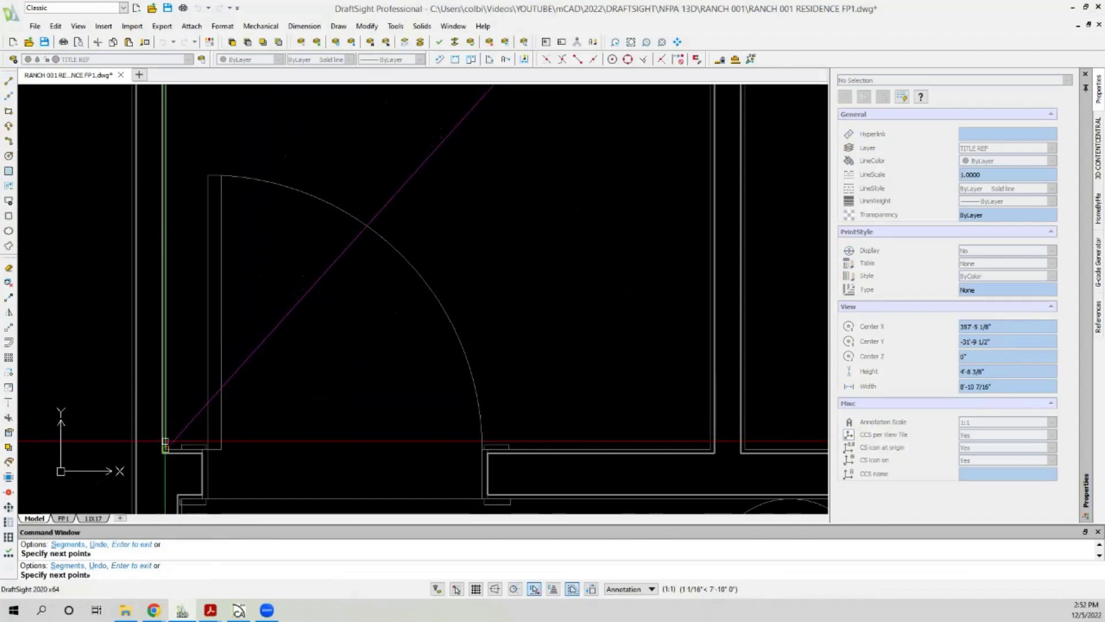
{"action": "scroll", "coordinate": [163, 440], "scroll_direction": "down", "scroll_amount": 4}
{"action": "key", "text": "Escape"}
{"action": "scroll", "coordinate": [161, 326], "scroll_direction": "up", "scroll_amount": 2}
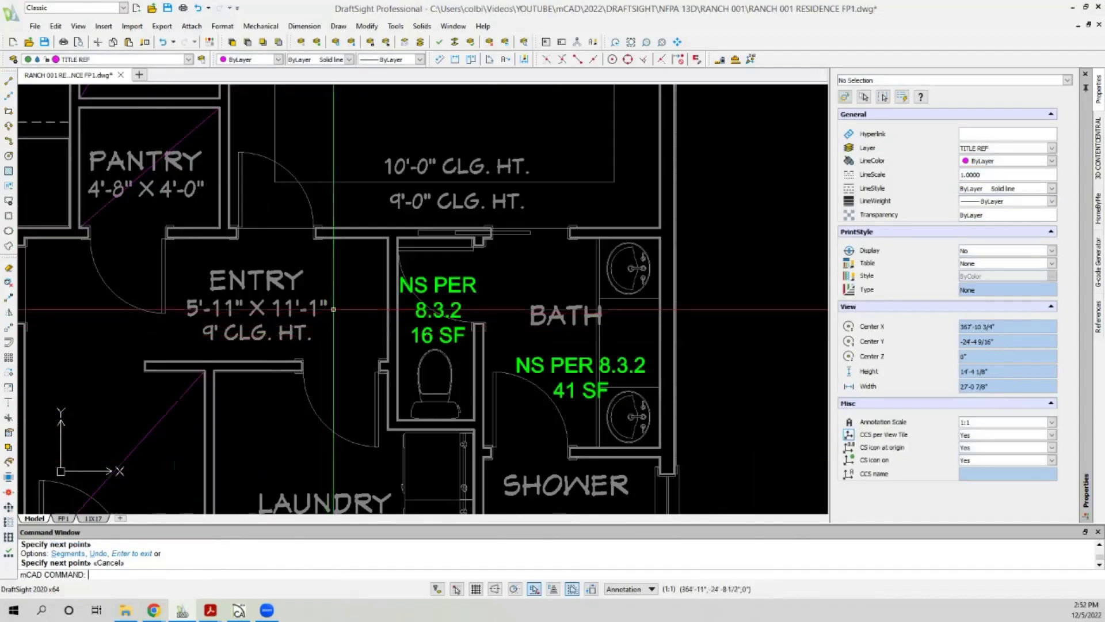
{"action": "scroll", "coordinate": [161, 327], "scroll_direction": "down", "scroll_amount": 2}
{"action": "scroll", "coordinate": [54, 178], "scroll_direction": "up", "scroll_amount": 1}
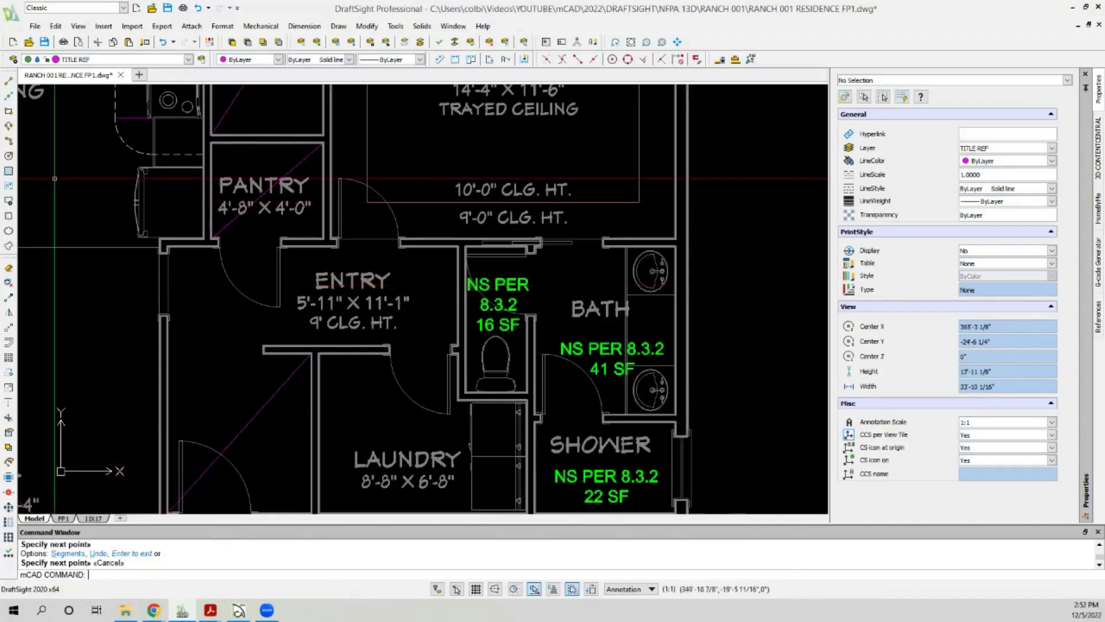
Draw the toilet room diagonal from the entry wall corner to the toilet room corner.
{"action": "left_click", "coordinate": [8, 81]}
{"action": "scroll", "coordinate": [464, 326], "scroll_direction": "up", "scroll_amount": 3}
{"action": "left_click", "coordinate": [446, 184]}
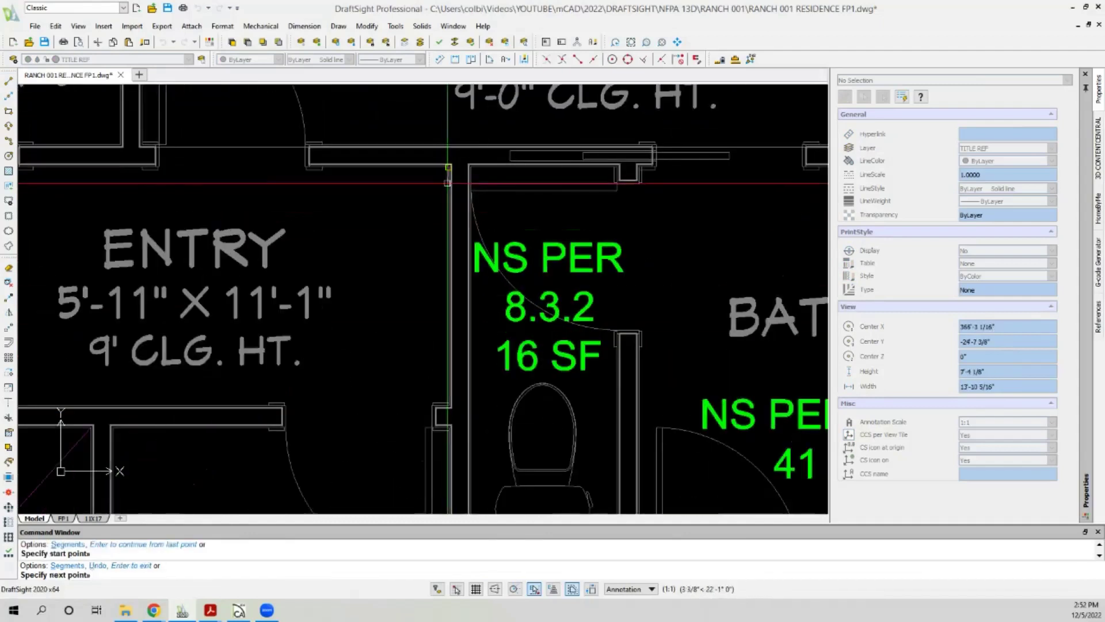
{"action": "scroll", "coordinate": [446, 184], "scroll_direction": "down", "scroll_amount": 2}
{"action": "key", "text": "Escape"}
{"action": "left_click", "coordinate": [9, 81]}
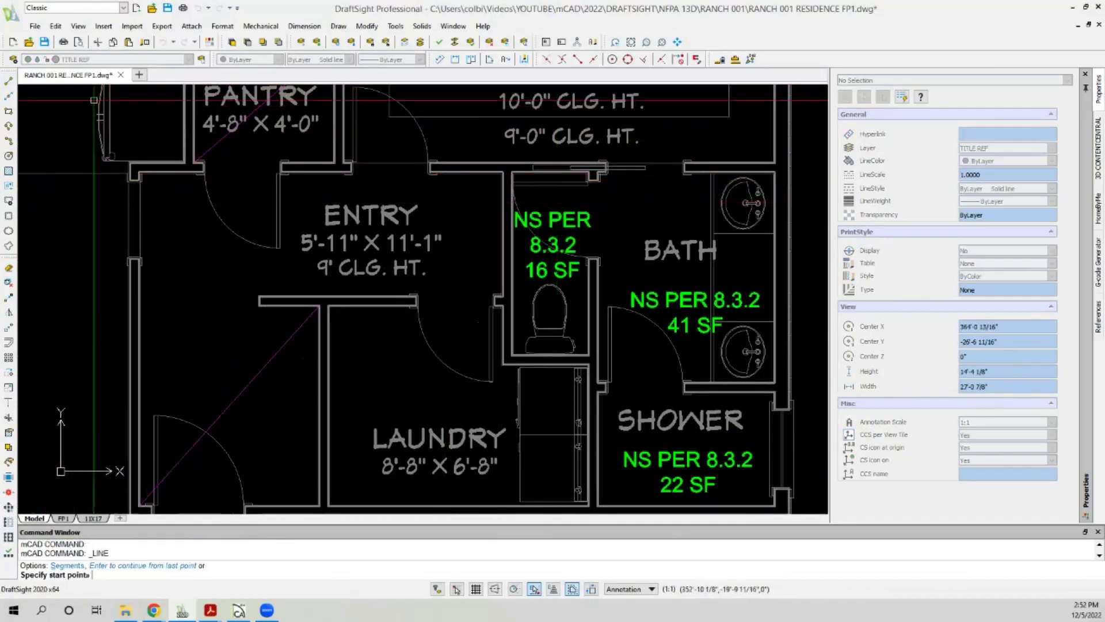
{"action": "scroll", "coordinate": [128, 175], "scroll_direction": "up", "scroll_amount": 5}
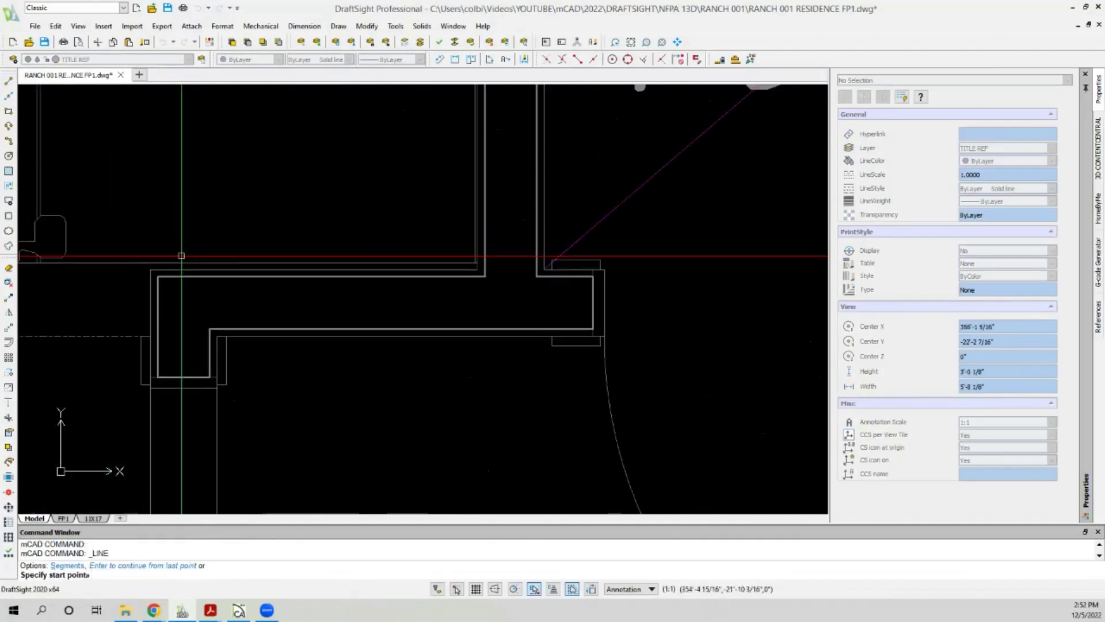
{"action": "left_click", "coordinate": [223, 349]}
{"action": "scroll", "coordinate": [130, 244], "scroll_direction": "down", "scroll_amount": 5}
{"action": "scroll", "coordinate": [507, 392], "scroll_direction": "up", "scroll_amount": 5}
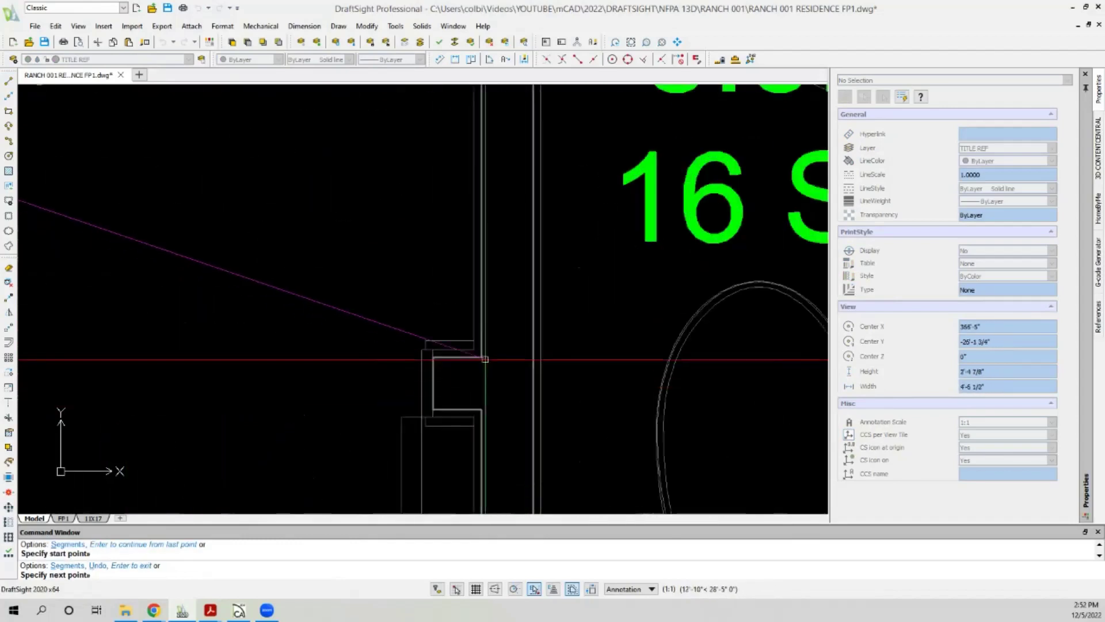
{"action": "left_click", "coordinate": [457, 336]}
{"action": "scroll", "coordinate": [504, 303], "scroll_direction": "down", "scroll_amount": 8}
{"action": "key", "text": "Escape"}
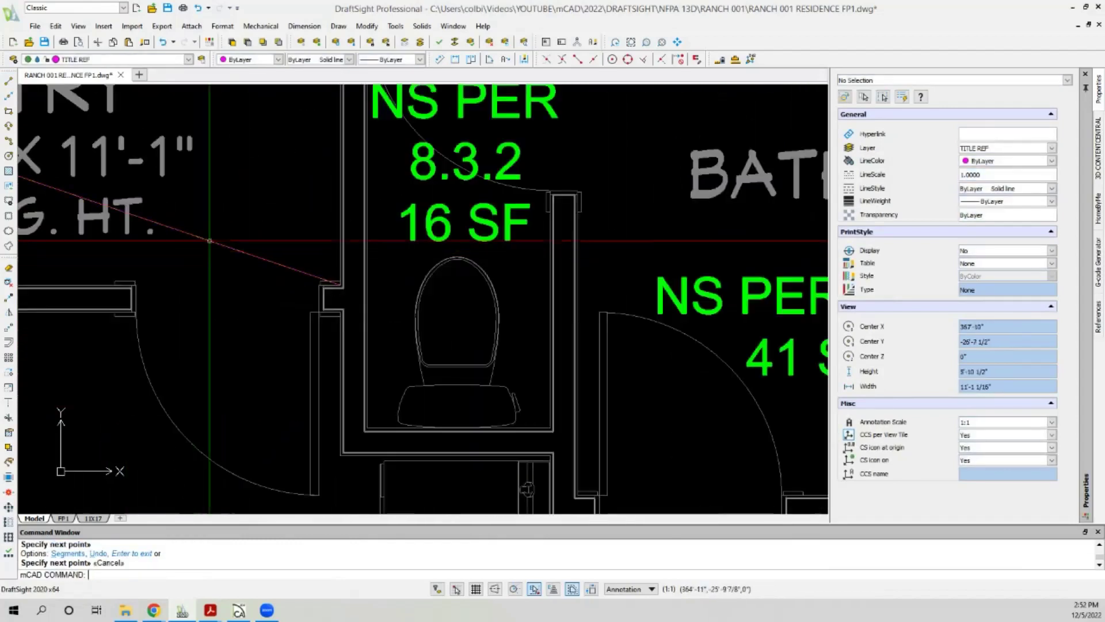
Draw the laundry diagonal from its wall corner to the shower corner.
{"action": "left_click", "coordinate": [9, 82]}
{"action": "scroll", "coordinate": [65, 228], "scroll_direction": "up", "scroll_amount": 5}
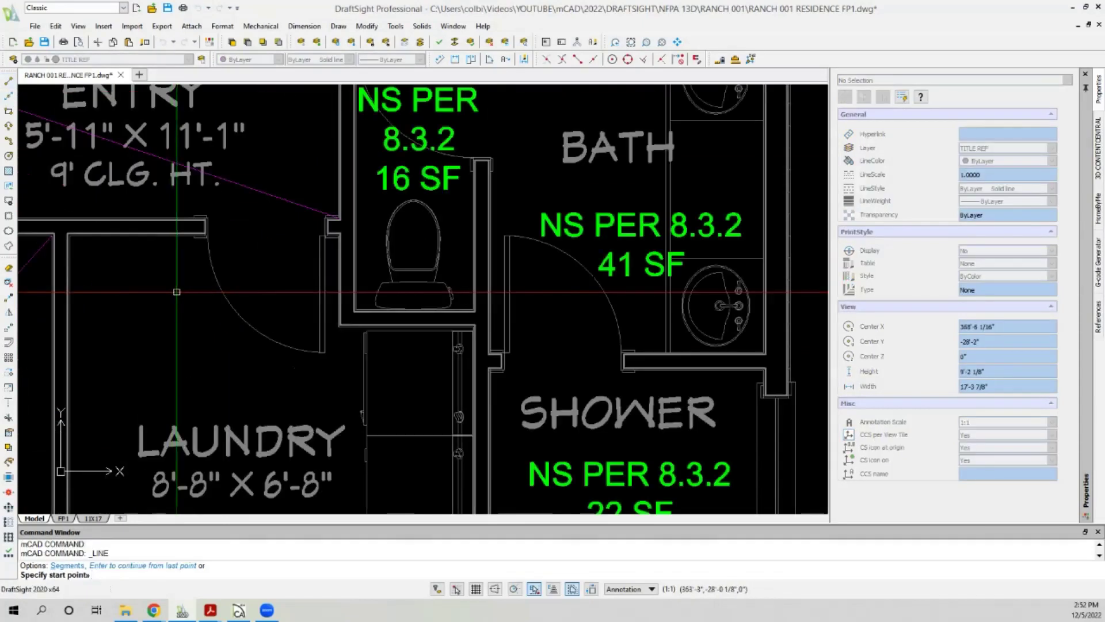
{"action": "left_click", "coordinate": [65, 229]}
{"action": "scroll", "coordinate": [65, 228], "scroll_direction": "down", "scroll_amount": 3}
{"action": "scroll", "coordinate": [360, 392], "scroll_direction": "up", "scroll_amount": 6}
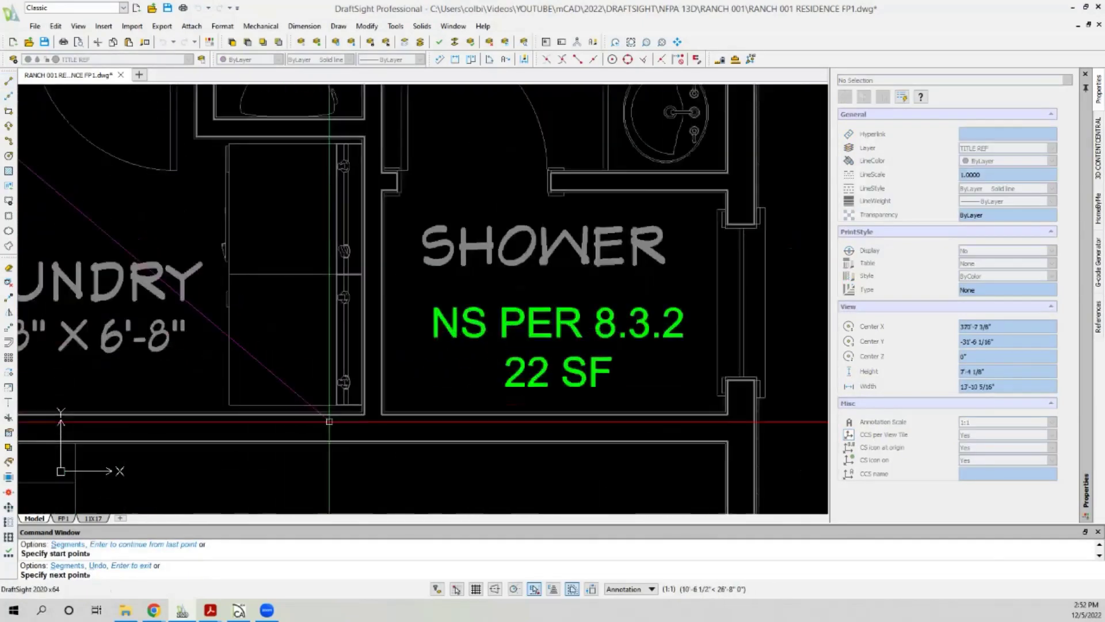
{"action": "left_click", "coordinate": [360, 391]}
{"action": "scroll", "coordinate": [360, 391], "scroll_direction": "down", "scroll_amount": 6}
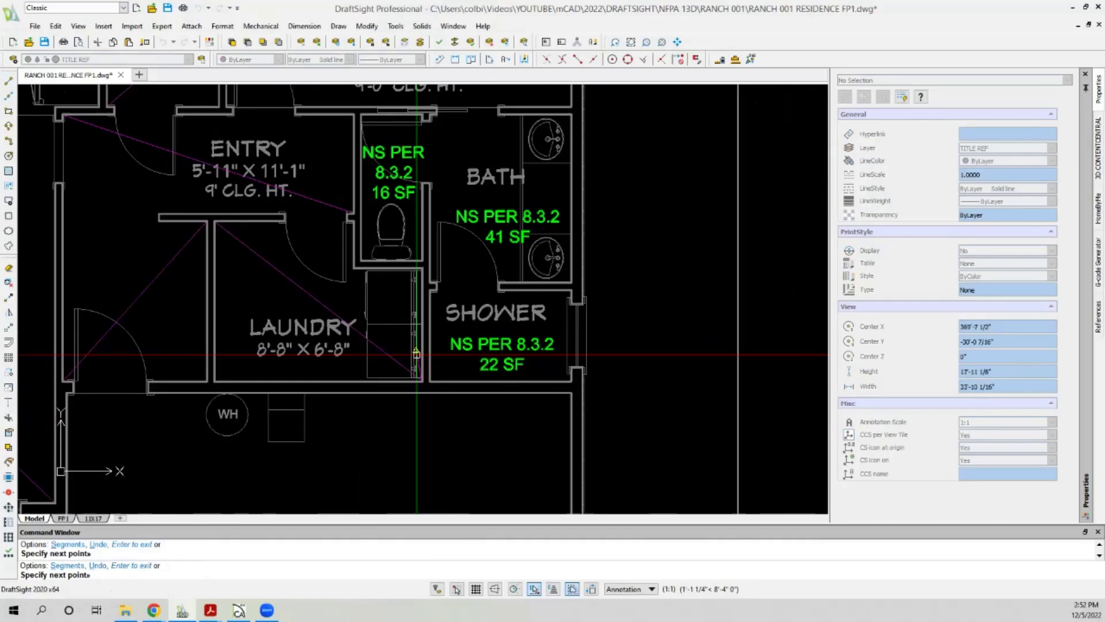
{"action": "key", "text": "Escape"}
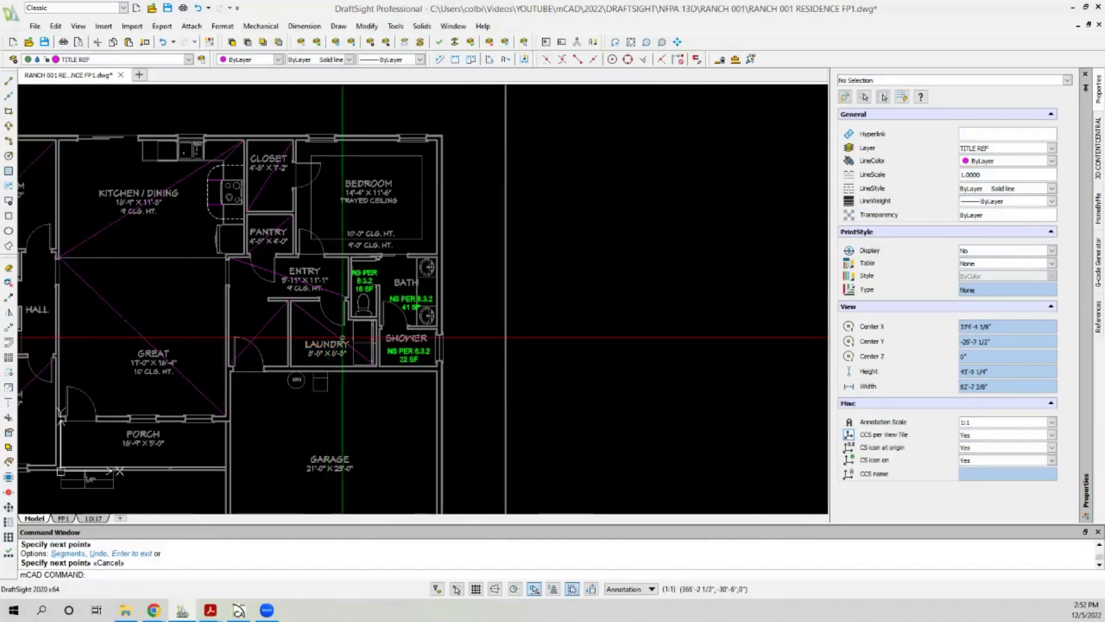
{"action": "scroll", "coordinate": [336, 172], "scroll_direction": "up", "scroll_amount": 4}
Draw the right bedroom diagonal from its top-right corner to the pantry corner.
{"action": "left_click", "coordinate": [8, 81]}
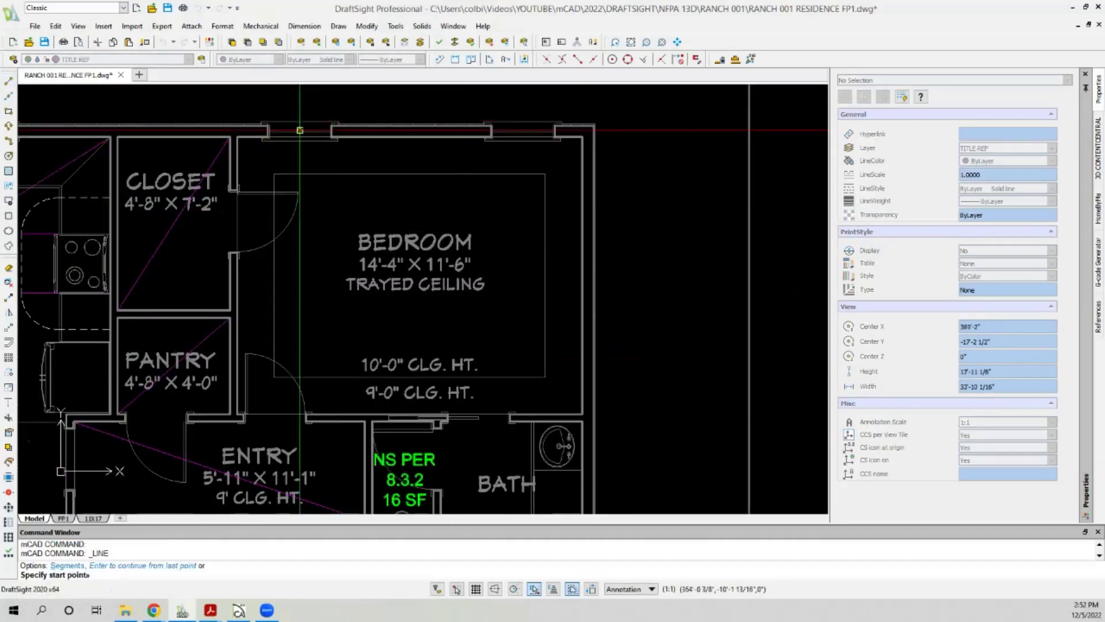
{"action": "scroll", "coordinate": [584, 141], "scroll_direction": "up", "scroll_amount": 5}
{"action": "left_click", "coordinate": [583, 162]}
{"action": "scroll", "coordinate": [582, 162], "scroll_direction": "down", "scroll_amount": 5}
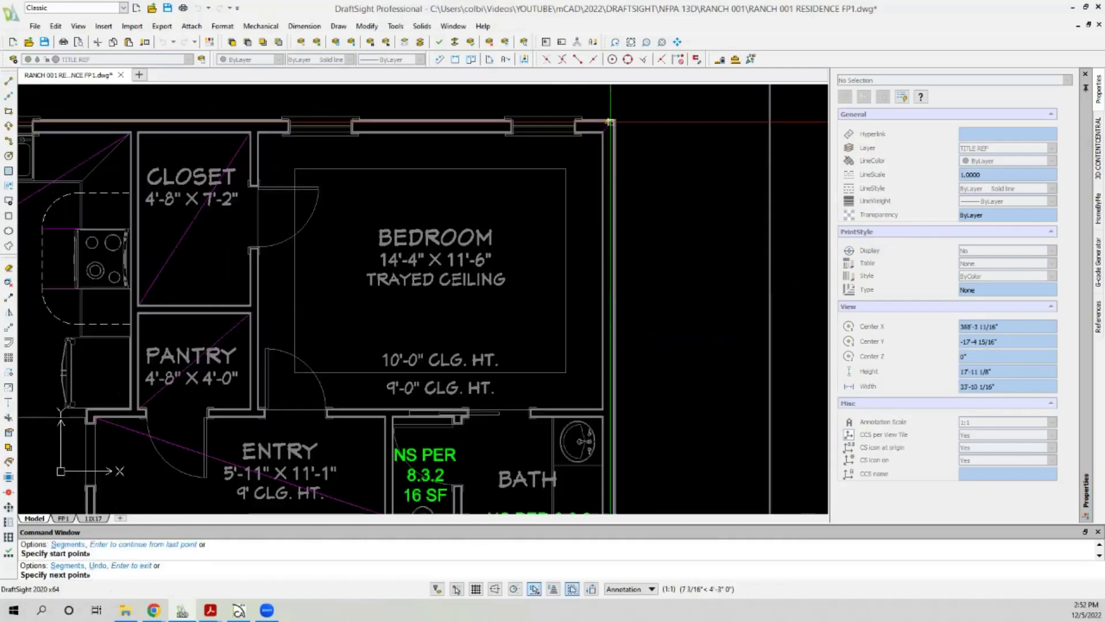
{"action": "scroll", "coordinate": [259, 411], "scroll_direction": "up", "scroll_amount": 8}
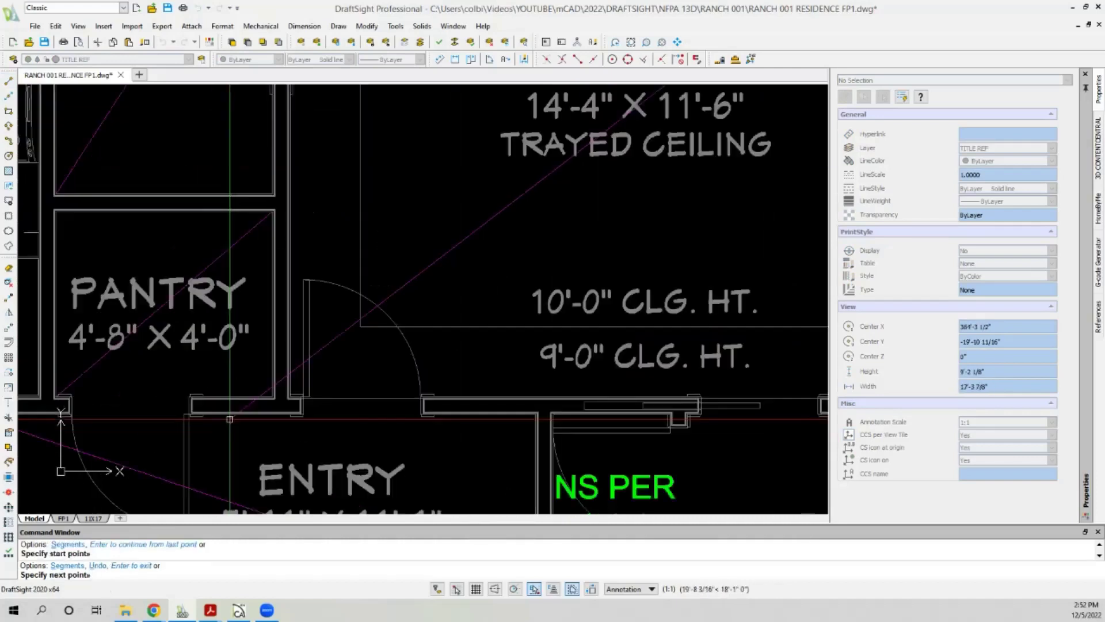
{"action": "left_click", "coordinate": [347, 379]}
{"action": "scroll", "coordinate": [347, 379], "scroll_direction": "down", "scroll_amount": 8}
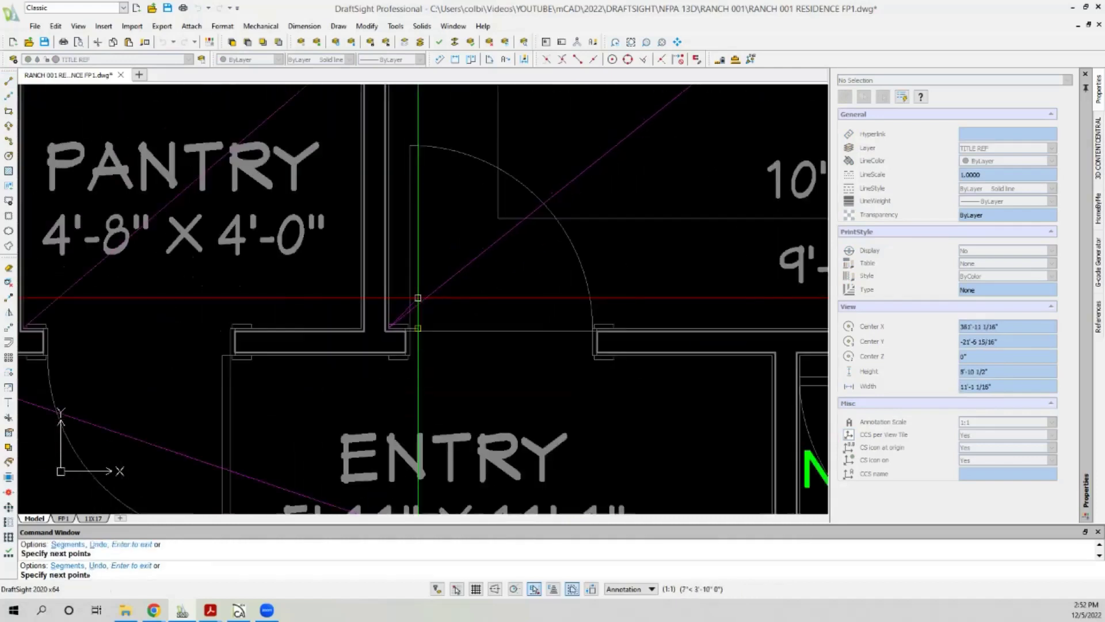
{"action": "key", "text": "Escape"}
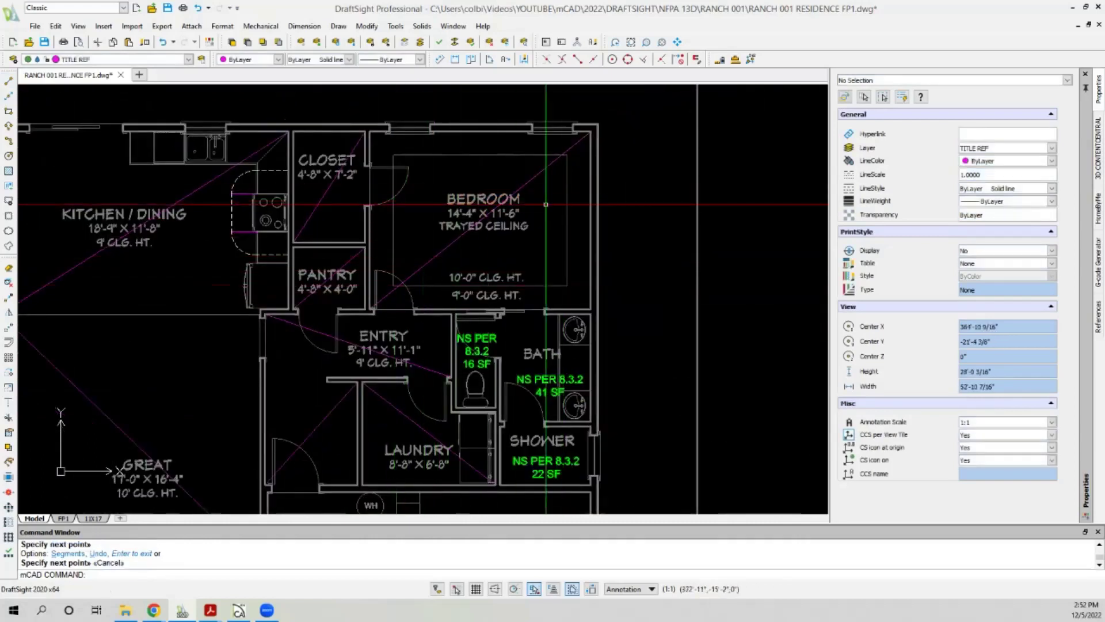
Zoom the view to the sprinkler symbol legend table.
{"action": "scroll", "coordinate": [764, 171], "scroll_direction": "down", "scroll_amount": 2}
{"action": "scroll", "coordinate": [657, 175], "scroll_direction": "up", "scroll_amount": 1}
{"action": "scroll", "coordinate": [659, 179], "scroll_direction": "down", "scroll_amount": 2}
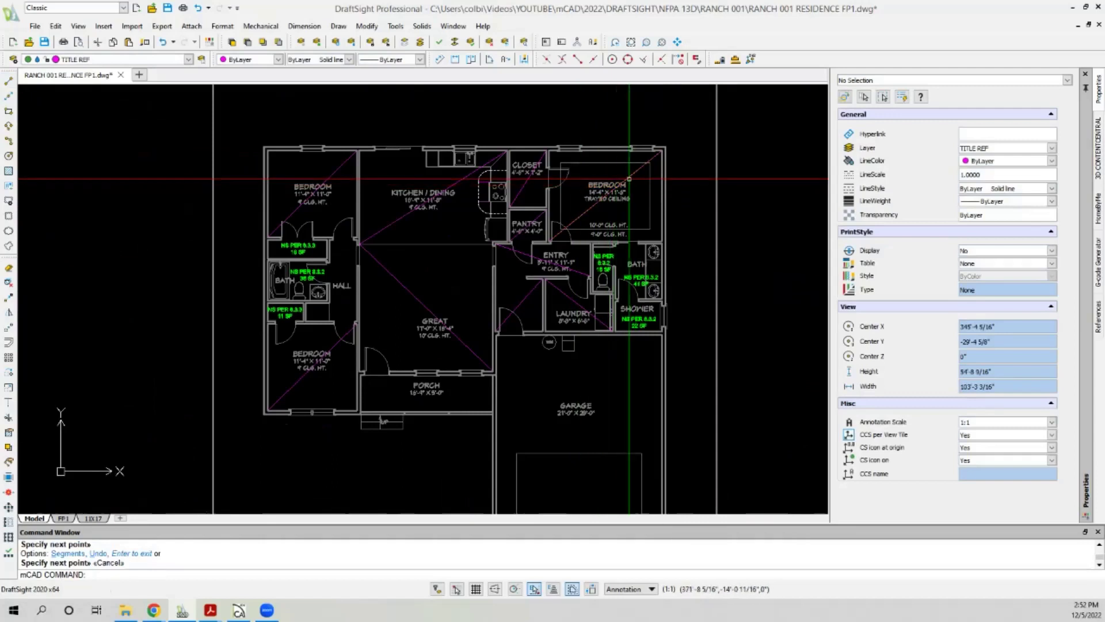
{"action": "scroll", "coordinate": [629, 179], "scroll_direction": "up", "scroll_amount": 2}
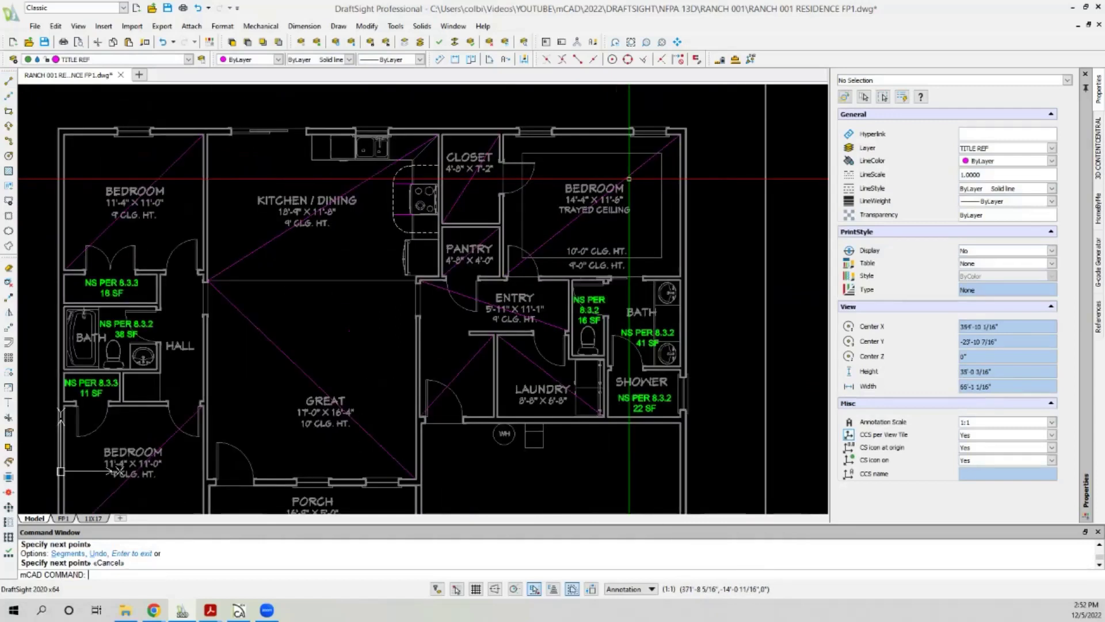
{"action": "scroll", "coordinate": [586, 210], "scroll_direction": "up", "scroll_amount": 1}
{"action": "scroll", "coordinate": [585, 210], "scroll_direction": "up", "scroll_amount": 2}
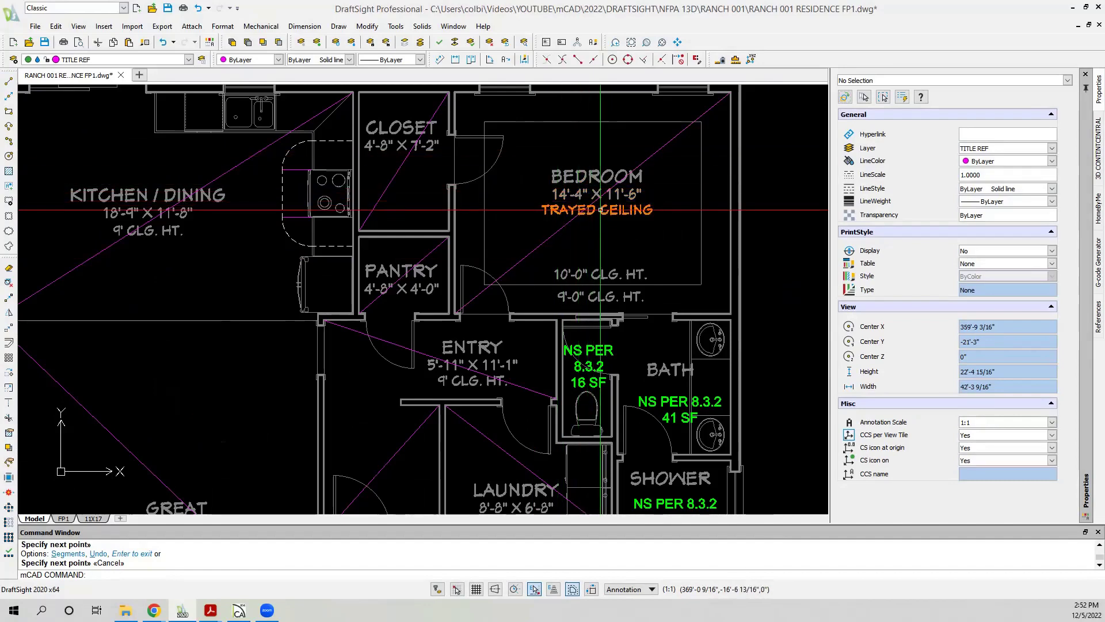
{"action": "scroll", "coordinate": [534, 203], "scroll_direction": "down", "scroll_amount": 1}
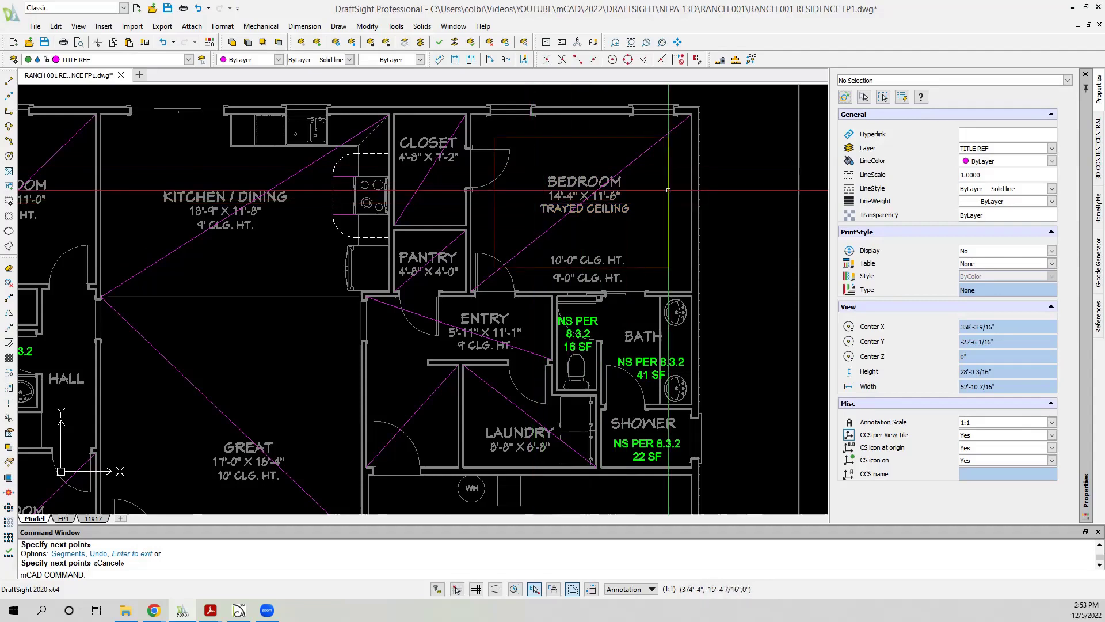
{"action": "scroll", "coordinate": [736, 108], "scroll_direction": "down", "scroll_amount": 3}
{"action": "scroll", "coordinate": [736, 109], "scroll_direction": "up", "scroll_amount": 2}
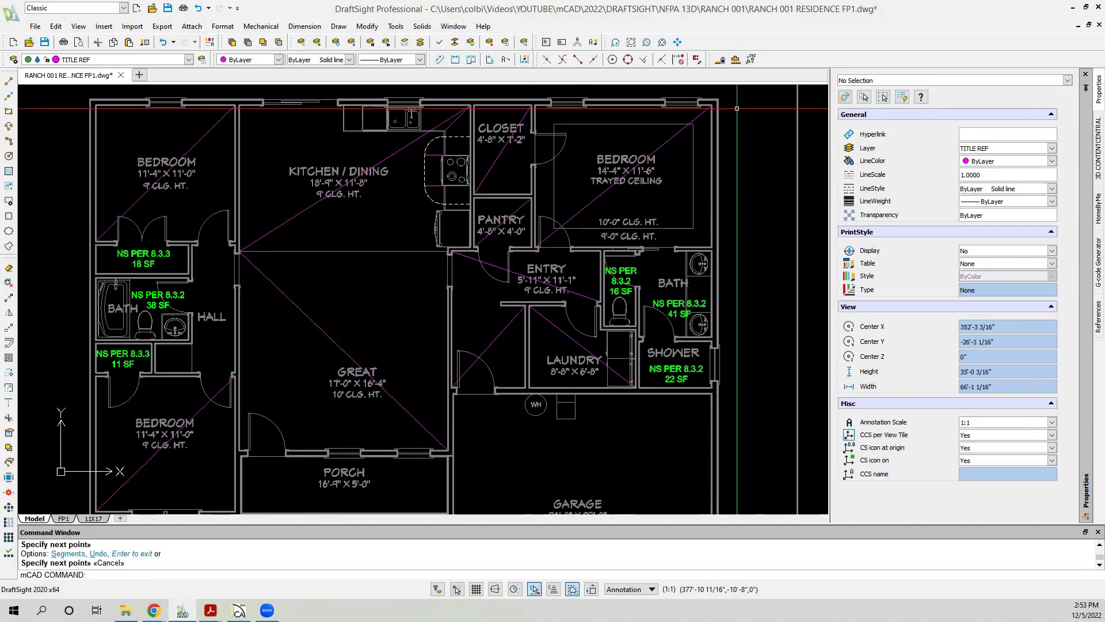
{"action": "scroll", "coordinate": [610, 288], "scroll_direction": "down", "scroll_amount": 5}
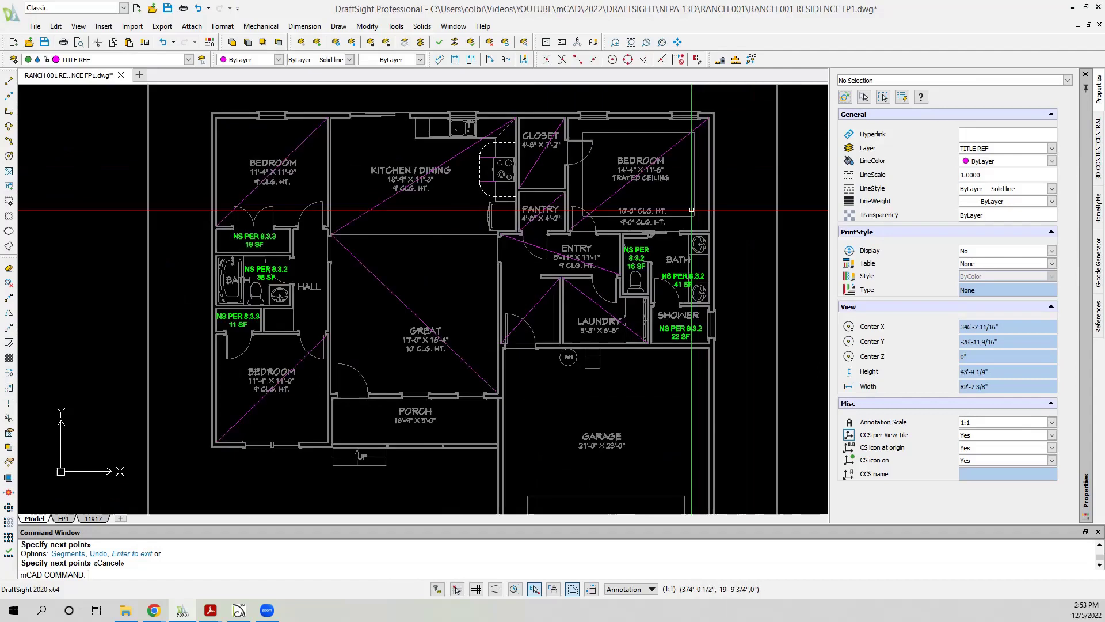
{"action": "scroll", "coordinate": [453, 238], "scroll_direction": "down", "scroll_amount": 3}
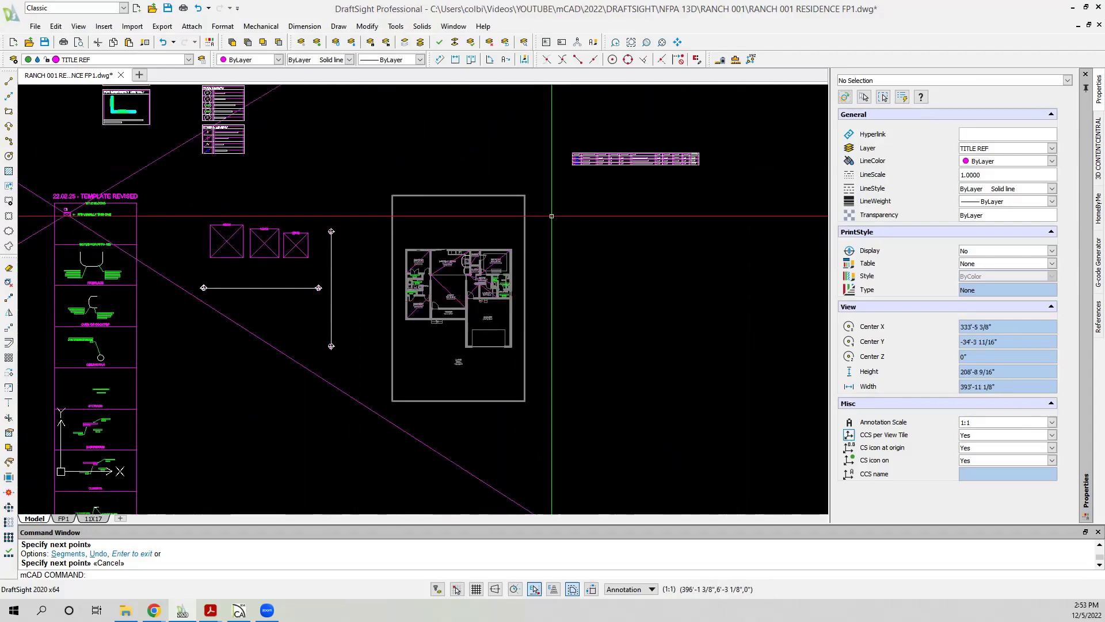
Select the blue pendant sprinkler head and copy it from its centre base point.
{"action": "scroll", "coordinate": [578, 159], "scroll_direction": "up", "scroll_amount": 15}
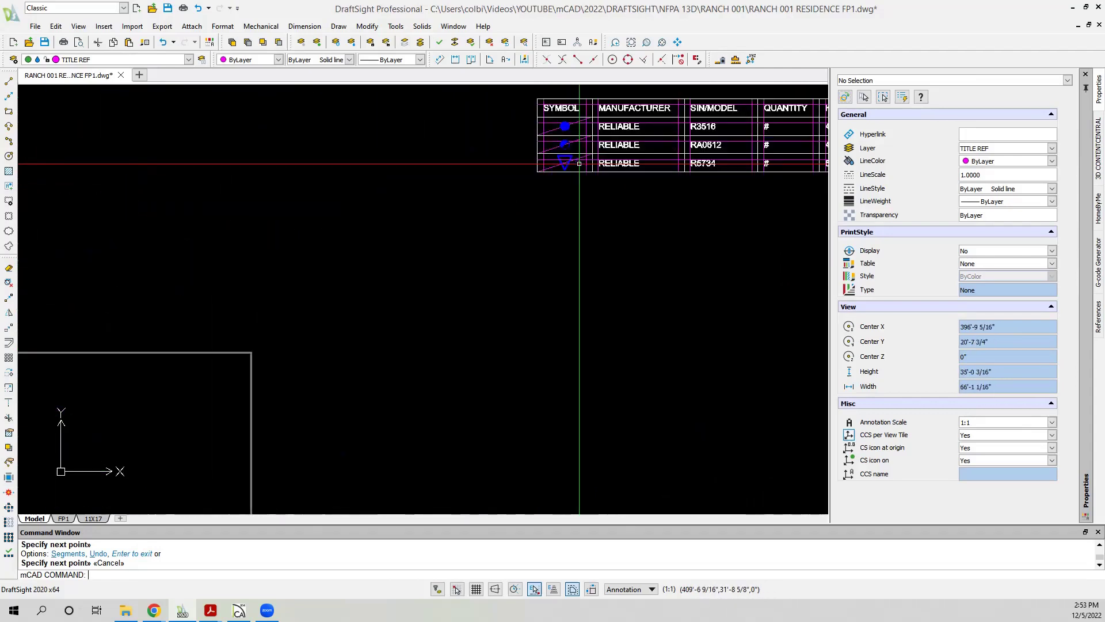
{"action": "left_click", "coordinate": [547, 144]}
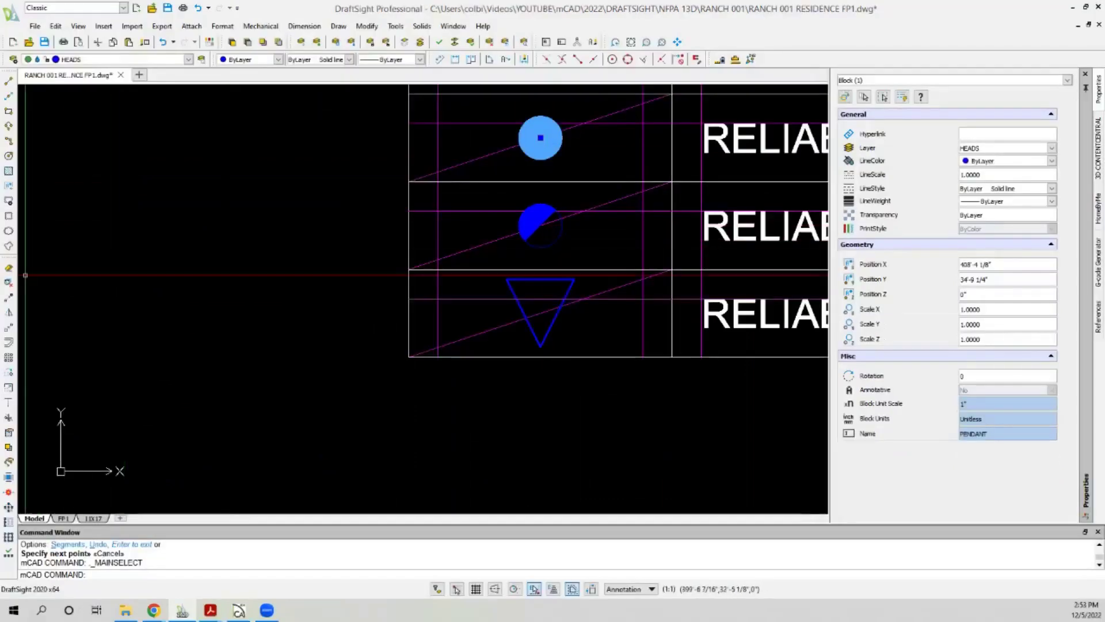
{"action": "key", "text": "m"}
{"action": "key", "text": "Return"}
{"action": "left_click", "coordinate": [486, 191]}
Place pendant copies at the upper and lower bedroom diagonal midpoints.
{"action": "scroll", "coordinate": [486, 191], "scroll_direction": "down", "scroll_amount": 13}
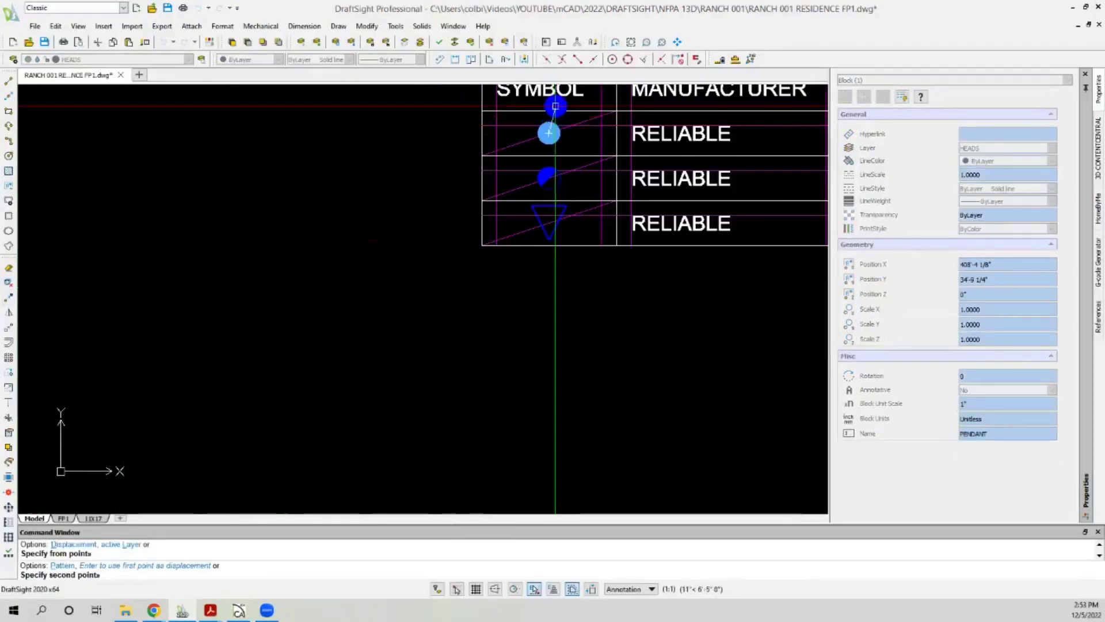
{"action": "scroll", "coordinate": [299, 285], "scroll_direction": "up", "scroll_amount": 10}
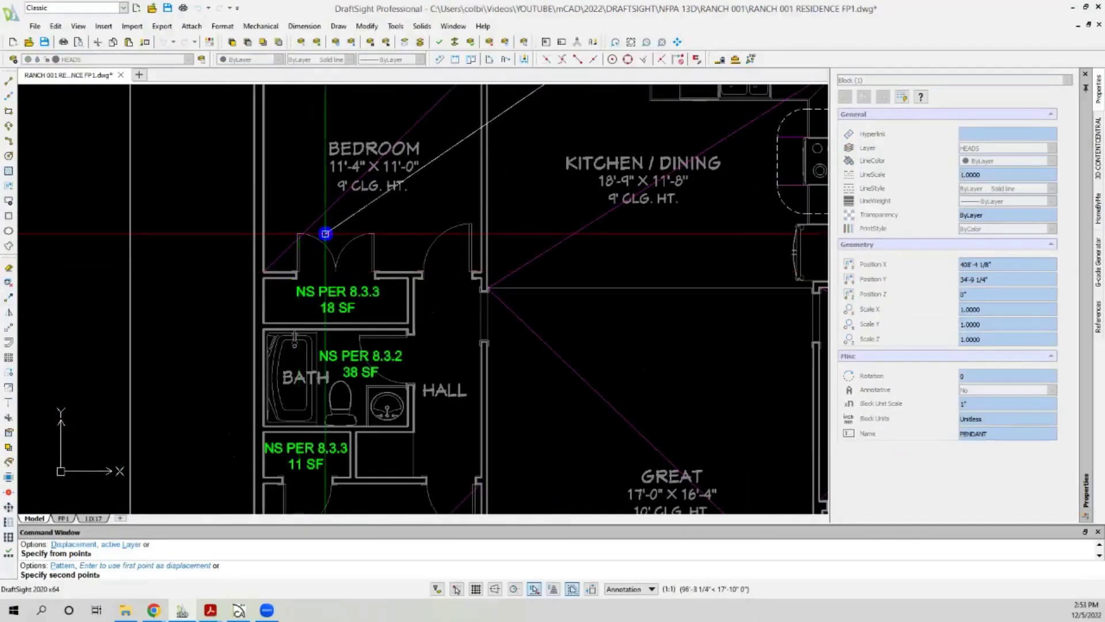
{"action": "left_click", "coordinate": [340, 201]}
{"action": "scroll", "coordinate": [346, 190], "scroll_direction": "down", "scroll_amount": 10}
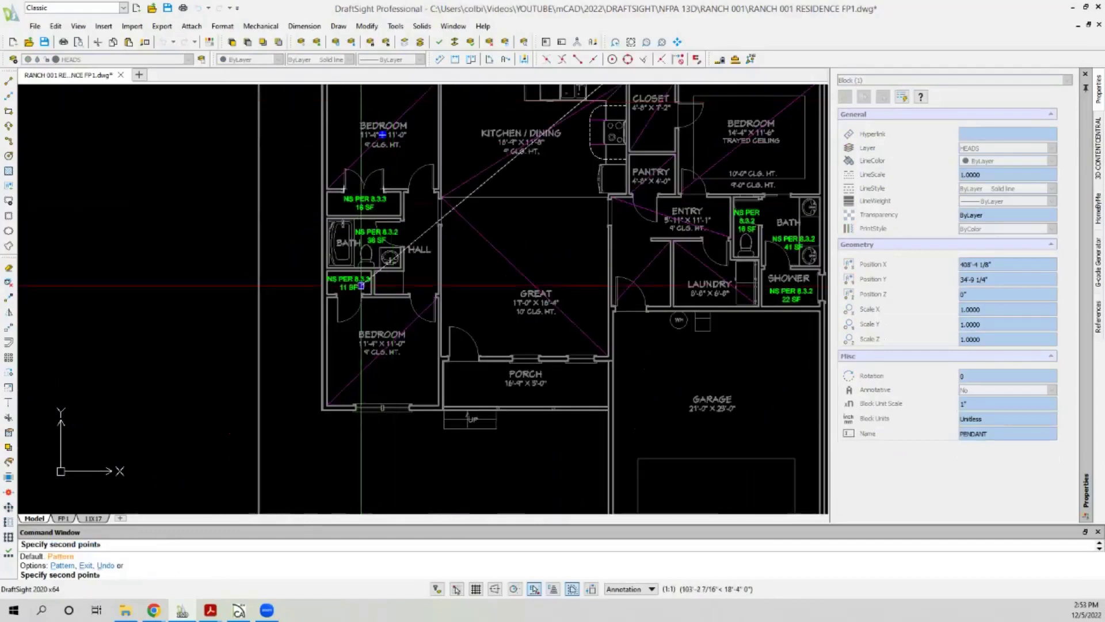
{"action": "scroll", "coordinate": [365, 374], "scroll_direction": "up", "scroll_amount": 10}
{"action": "left_click", "coordinate": [388, 360]}
Place a pendant copy at the laundry diagonal midpoint and end copying.
{"action": "scroll", "coordinate": [285, 325], "scroll_direction": "down", "scroll_amount": 5}
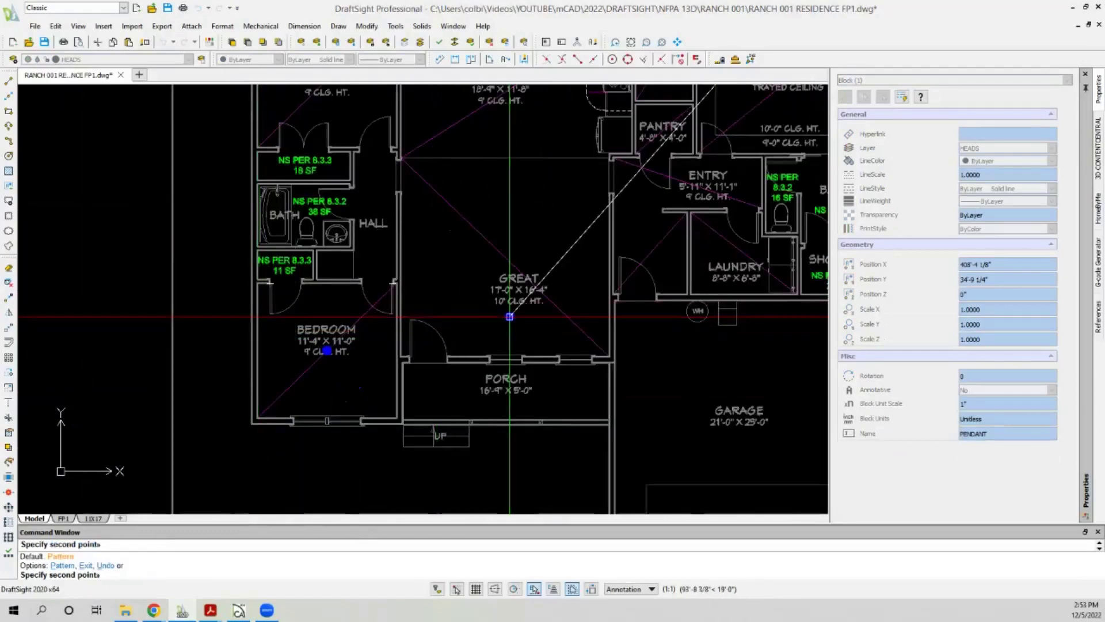
{"action": "scroll", "coordinate": [415, 311], "scroll_direction": "up", "scroll_amount": 5}
{"action": "scroll", "coordinate": [409, 246], "scroll_direction": "down", "scroll_amount": 5}
{"action": "scroll", "coordinate": [400, 120], "scroll_direction": "up", "scroll_amount": 4}
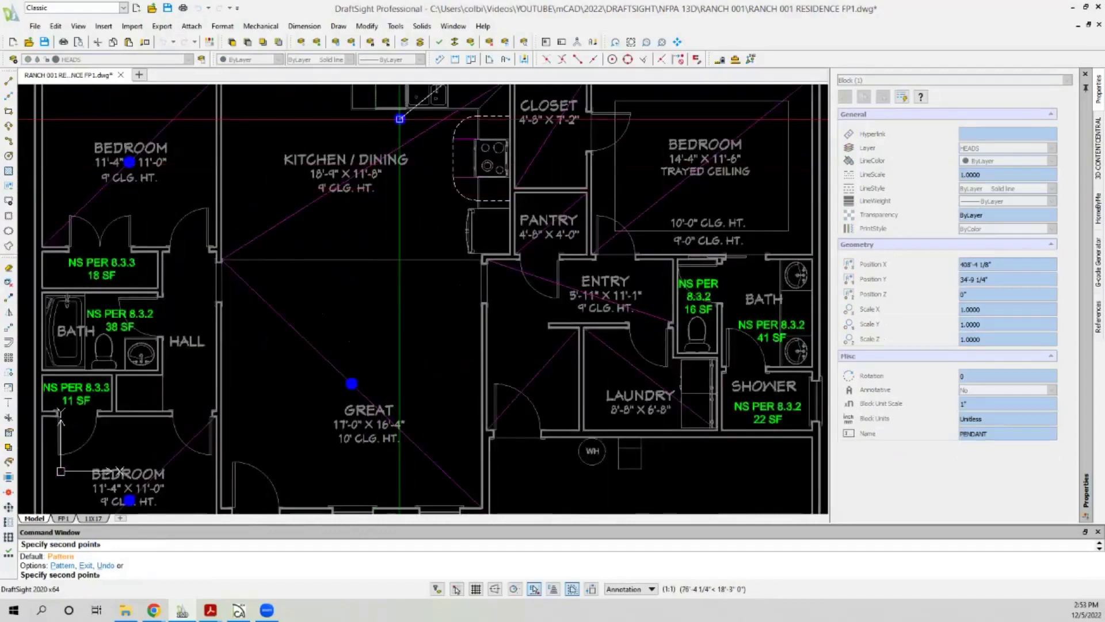
{"action": "scroll", "coordinate": [396, 148], "scroll_direction": "down", "scroll_amount": 5}
{"action": "scroll", "coordinate": [388, 140], "scroll_direction": "up", "scroll_amount": 5}
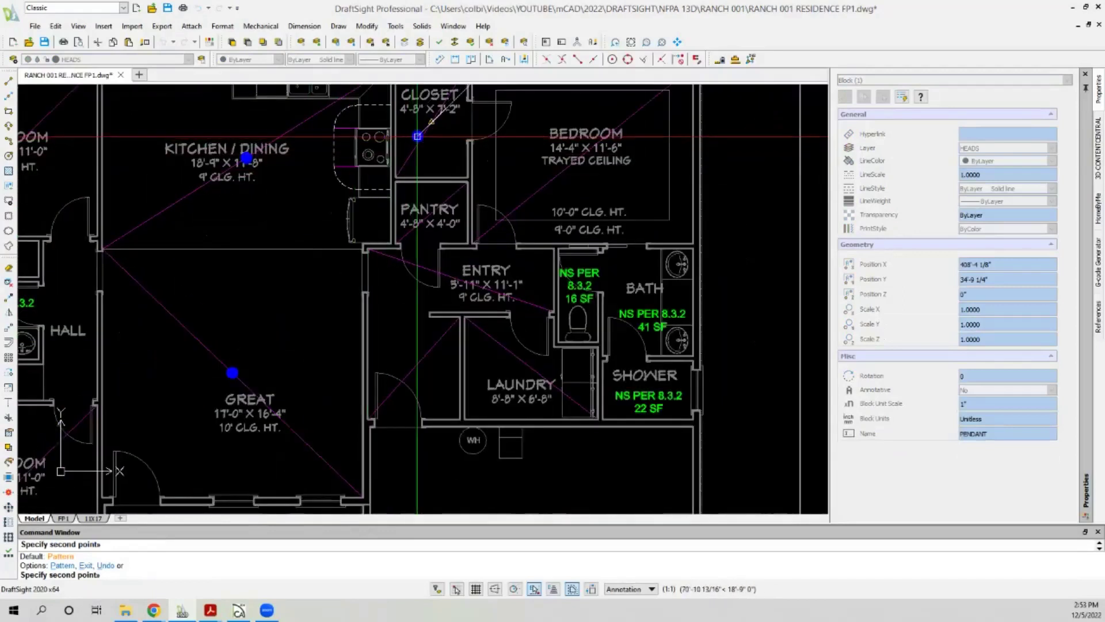
{"action": "scroll", "coordinate": [426, 205], "scroll_direction": "up", "scroll_amount": 3}
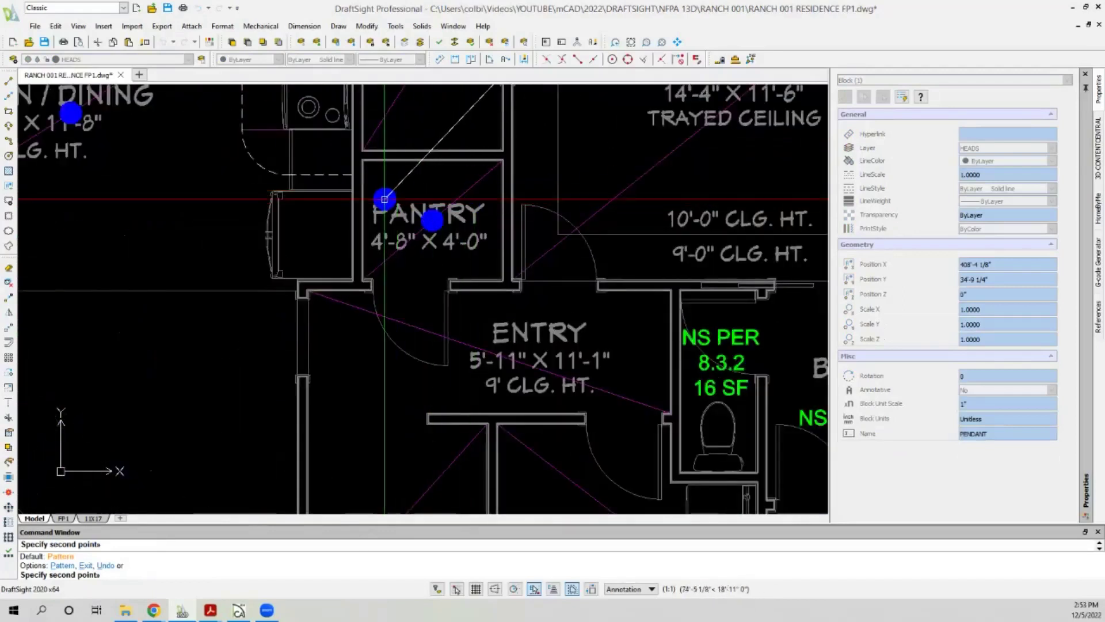
{"action": "scroll", "coordinate": [415, 242], "scroll_direction": "down", "scroll_amount": 2}
{"action": "scroll", "coordinate": [480, 300], "scroll_direction": "up", "scroll_amount": 3}
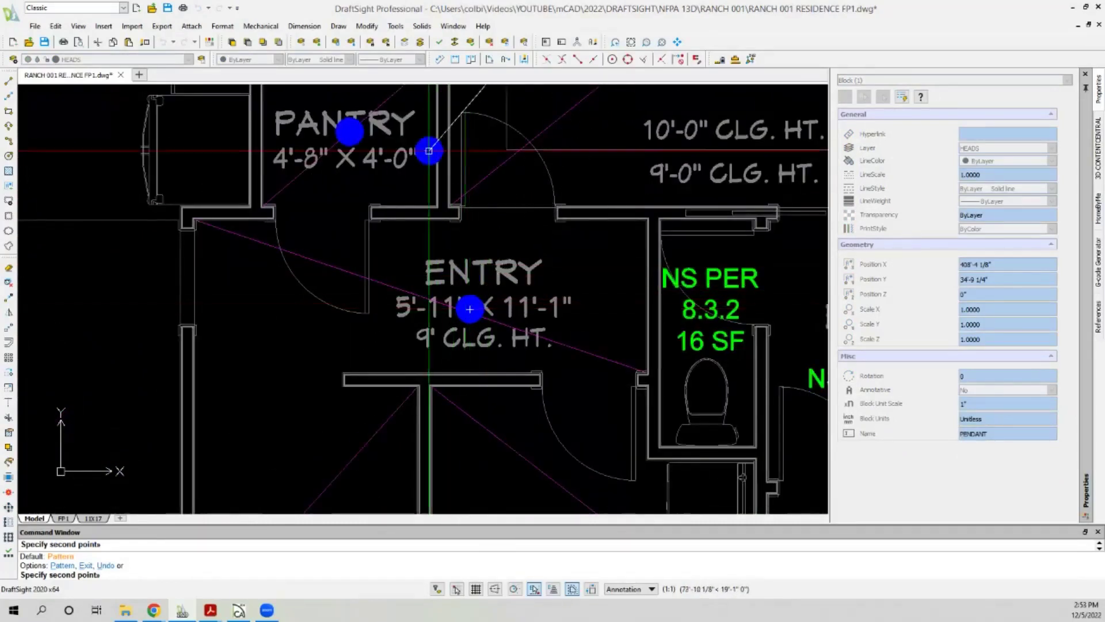
{"action": "scroll", "coordinate": [429, 150], "scroll_direction": "down", "scroll_amount": 2}
{"action": "scroll", "coordinate": [432, 218], "scroll_direction": "up", "scroll_amount": 3}
{"action": "scroll", "coordinate": [345, 124], "scroll_direction": "down", "scroll_amount": 3}
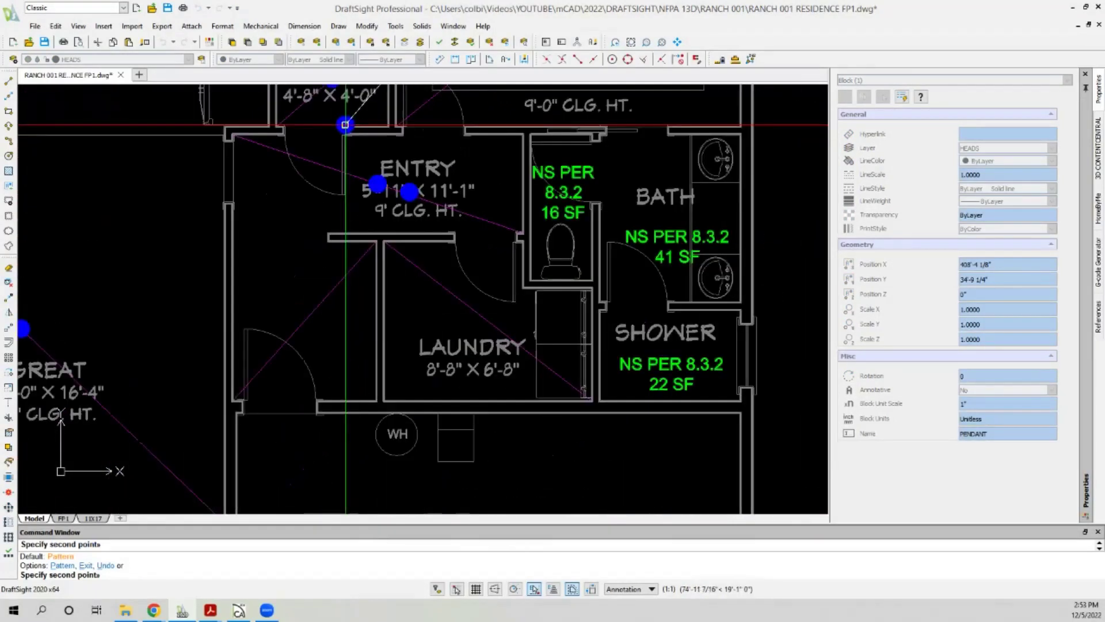
{"action": "scroll", "coordinate": [316, 304], "scroll_direction": "up", "scroll_amount": 3}
{"action": "left_click", "coordinate": [292, 334]}
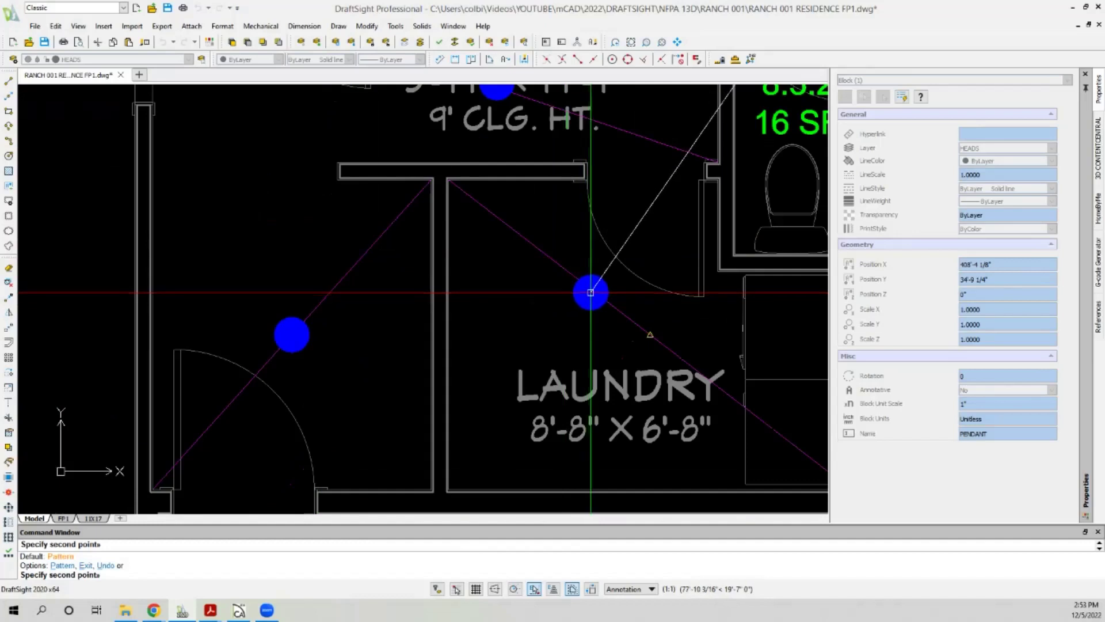
{"action": "scroll", "coordinate": [591, 292], "scroll_direction": "down", "scroll_amount": 4}
{"action": "scroll", "coordinate": [279, 247], "scroll_direction": "up", "scroll_amount": 3}
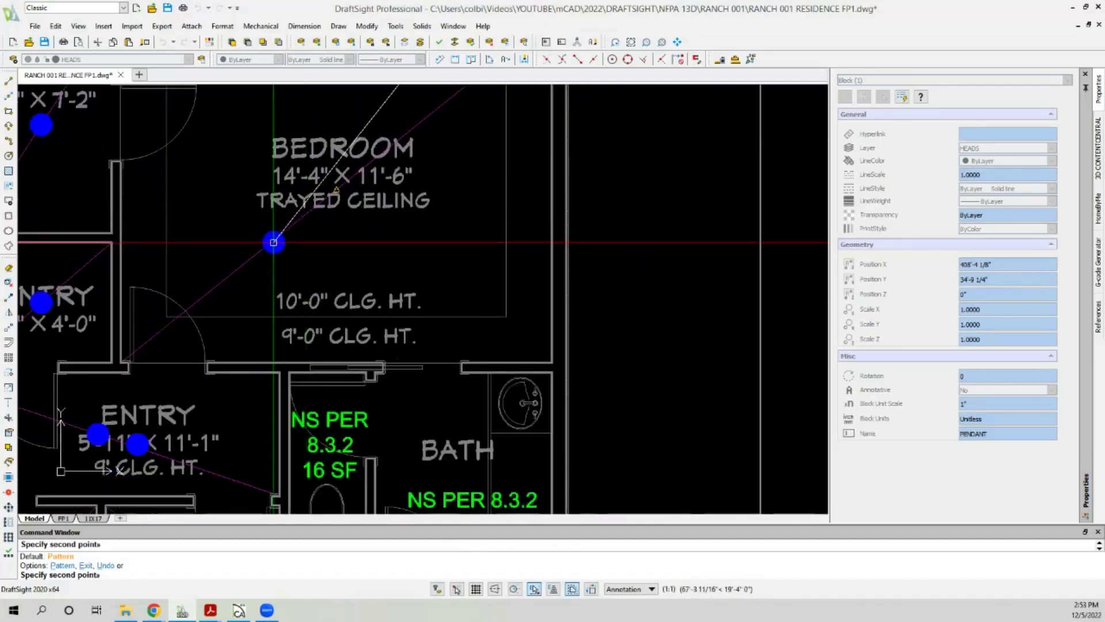
{"action": "scroll", "coordinate": [274, 242], "scroll_direction": "down", "scroll_amount": 5}
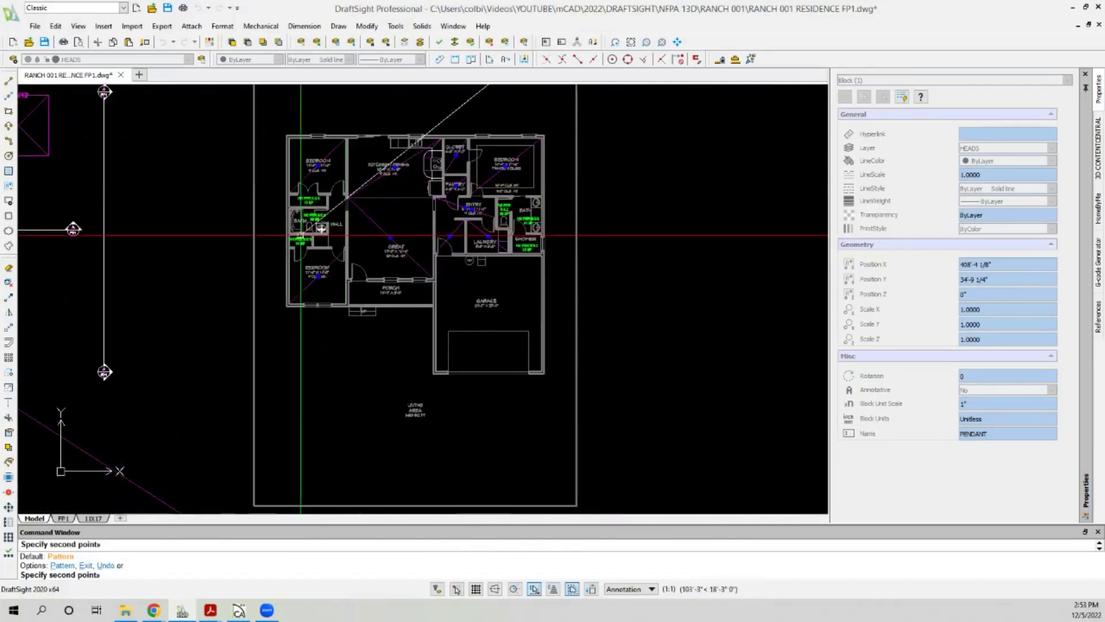
{"action": "key", "text": "Escape"}
{"action": "scroll", "coordinate": [540, 234], "scroll_direction": "up", "scroll_amount": 5}
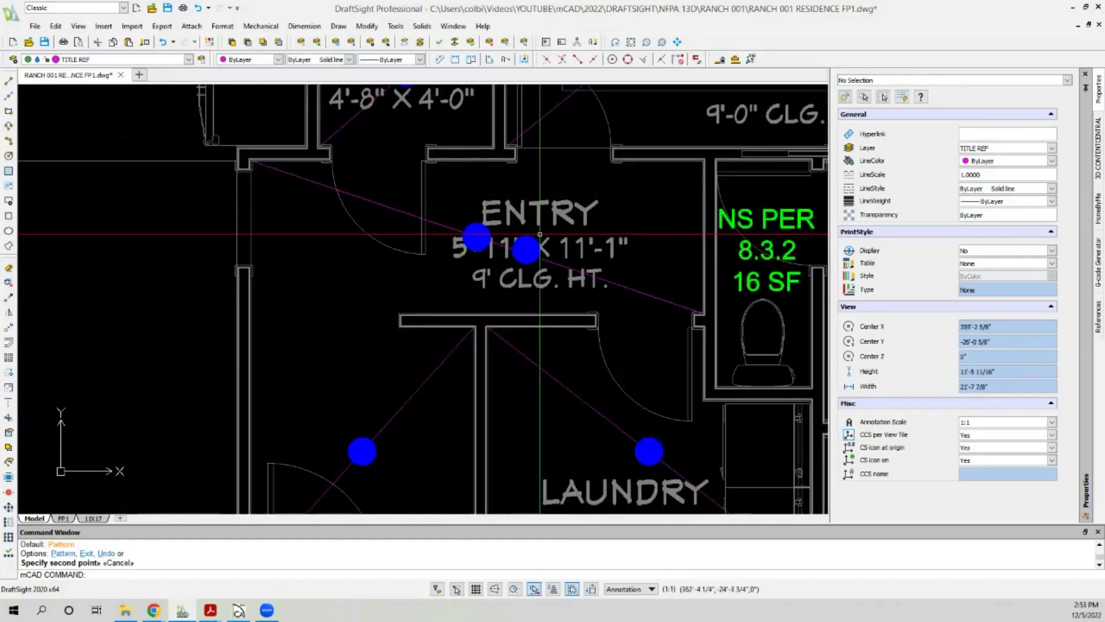
Remove the duplicate pendant head from the entry.
{"action": "left_click", "coordinate": [528, 248]}
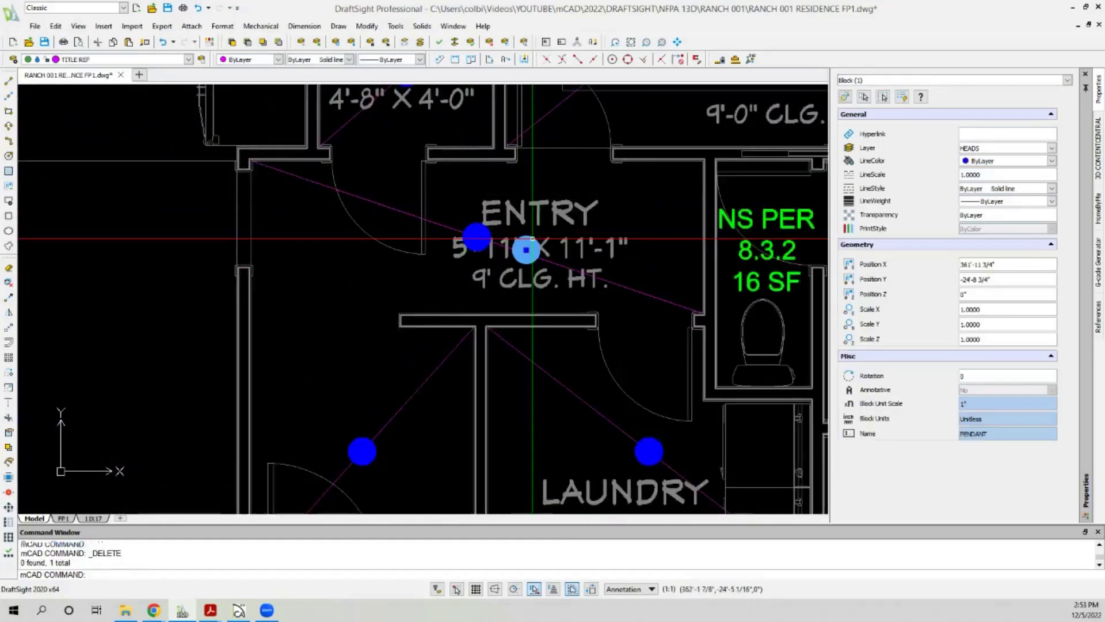
{"action": "key", "text": "Escape"}
{"action": "scroll", "coordinate": [518, 245], "scroll_direction": "down", "scroll_amount": 5}
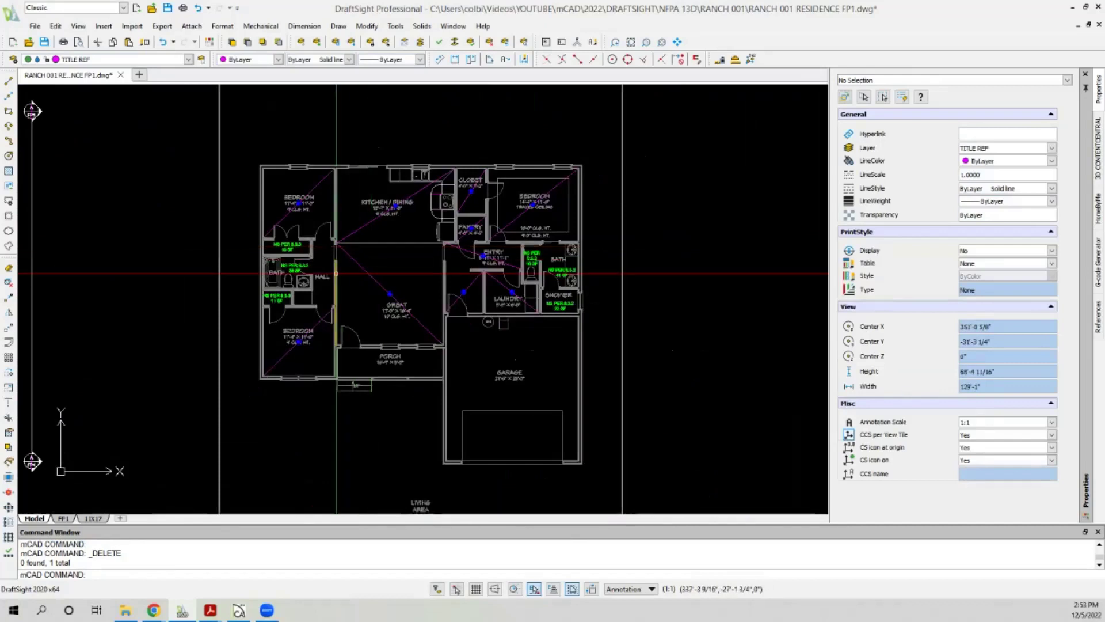
{"action": "scroll", "coordinate": [338, 274], "scroll_direction": "up", "scroll_amount": 5}
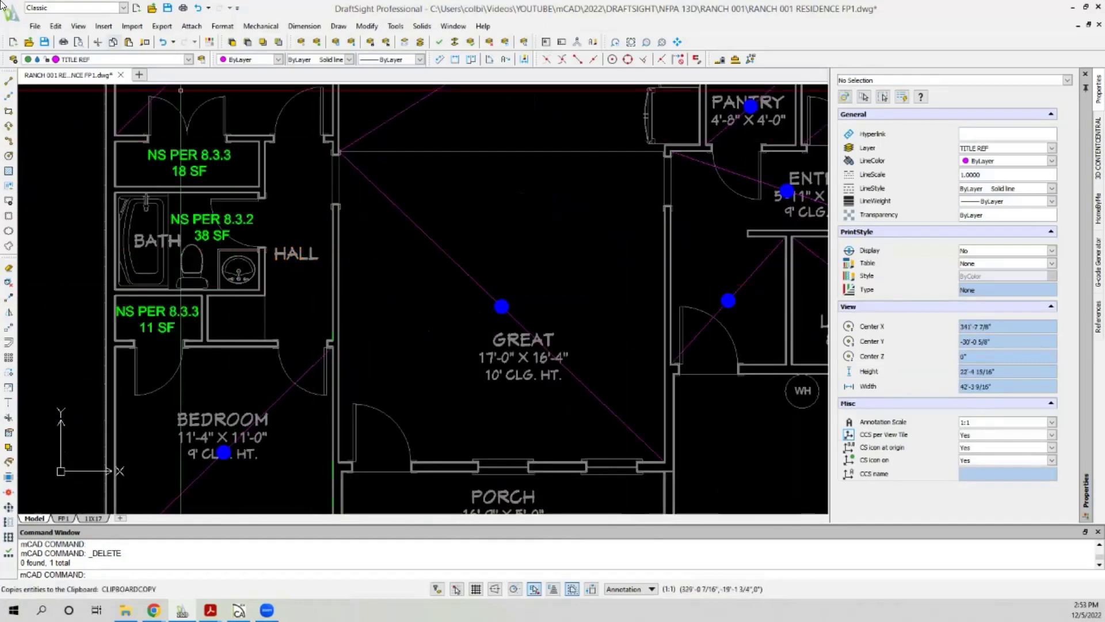
Start a hall line at the hall wall corner, retry from the lower wall corner, then cancel.
{"action": "left_click", "coordinate": [10, 80]}
{"action": "scroll", "coordinate": [304, 259], "scroll_direction": "up", "scroll_amount": 8}
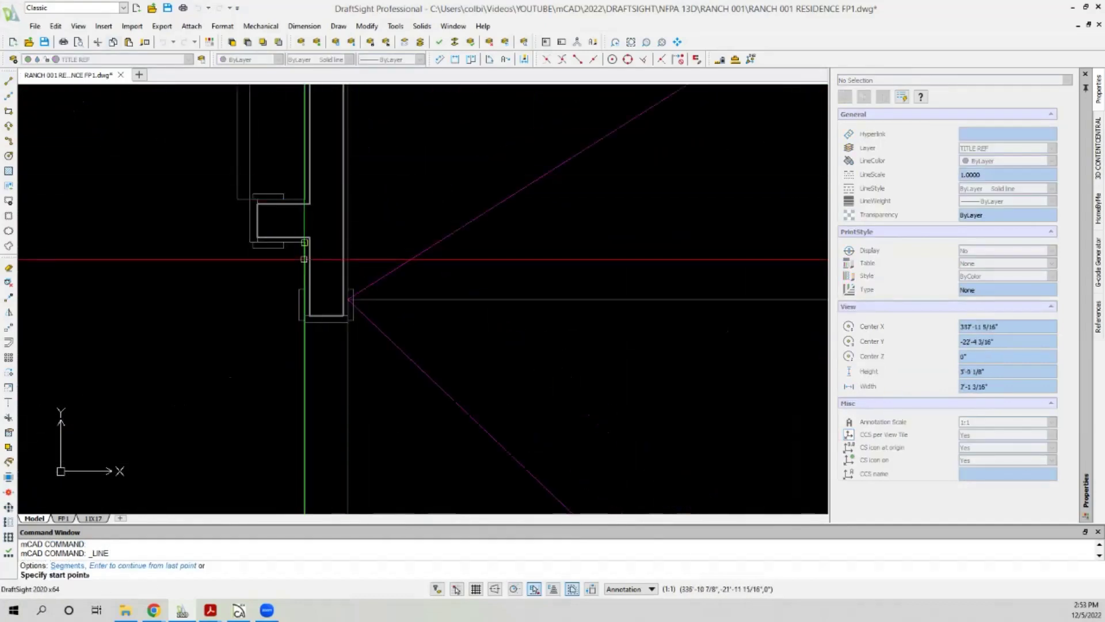
{"action": "left_click", "coordinate": [304, 260]}
{"action": "scroll", "coordinate": [322, 172], "scroll_direction": "down", "scroll_amount": 7}
{"action": "scroll", "coordinate": [285, 365], "scroll_direction": "up", "scroll_amount": 2}
{"action": "key", "text": "Escape"}
{"action": "key", "text": "Return"}
{"action": "scroll", "coordinate": [284, 365], "scroll_direction": "up", "scroll_amount": 10}
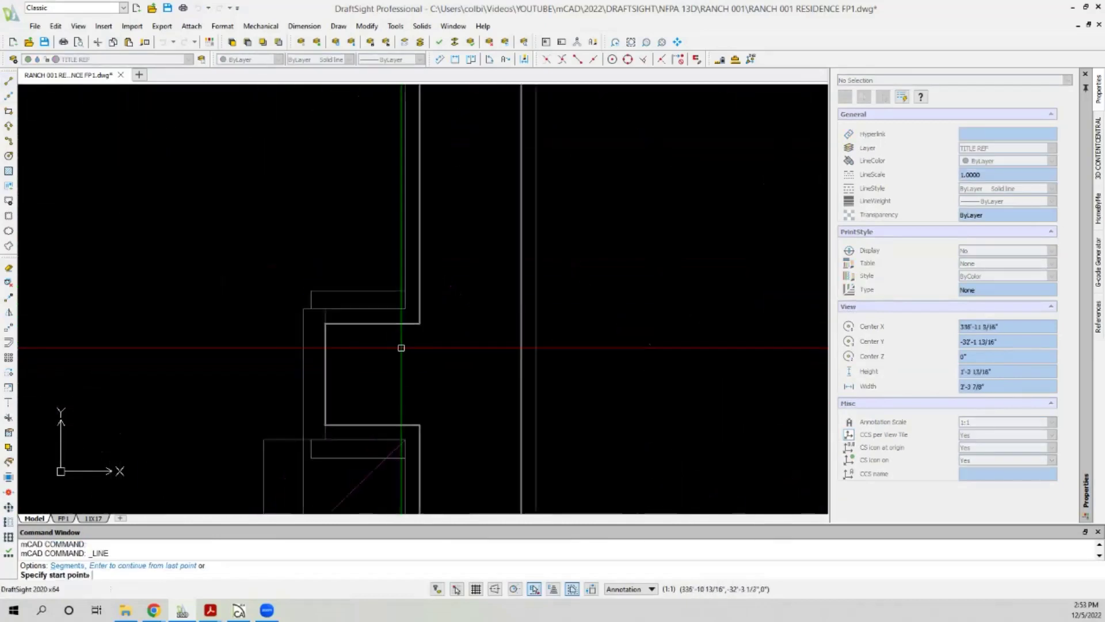
{"action": "left_click", "coordinate": [405, 457]}
{"action": "scroll", "coordinate": [304, 320], "scroll_direction": "down", "scroll_amount": 9}
{"action": "scroll", "coordinate": [304, 319], "scroll_direction": "up", "scroll_amount": 9}
{"action": "key", "text": "Escape"}
{"action": "scroll", "coordinate": [288, 145], "scroll_direction": "down", "scroll_amount": 12}
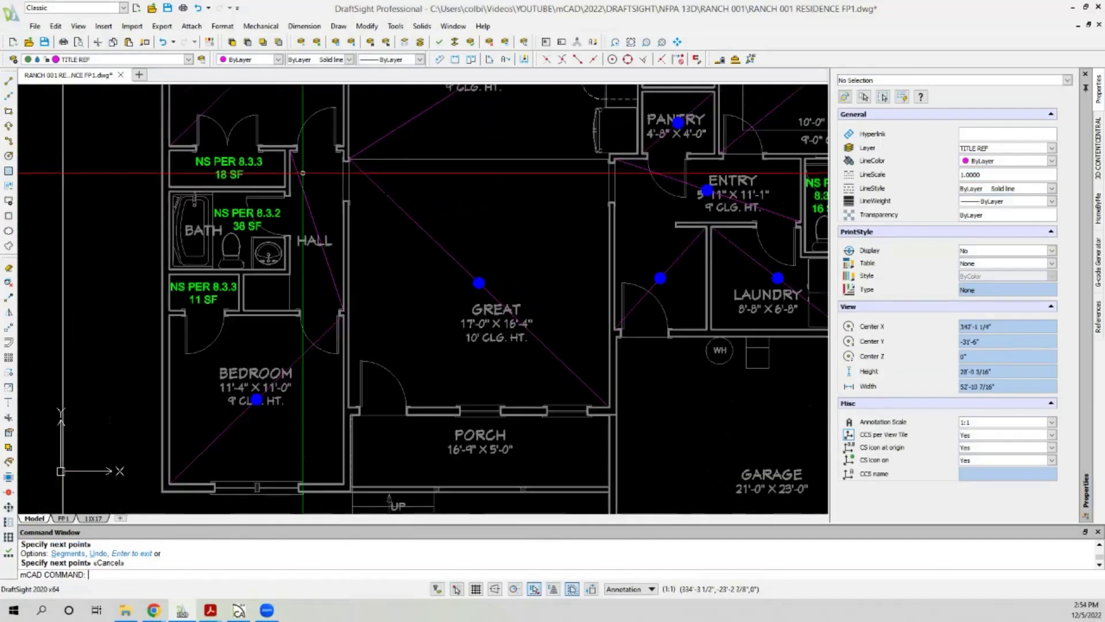
Copy the bedroom pendant head from its centre to the hall diagonal's midpoint.
{"action": "scroll", "coordinate": [213, 282], "scroll_direction": "down", "scroll_amount": 2}
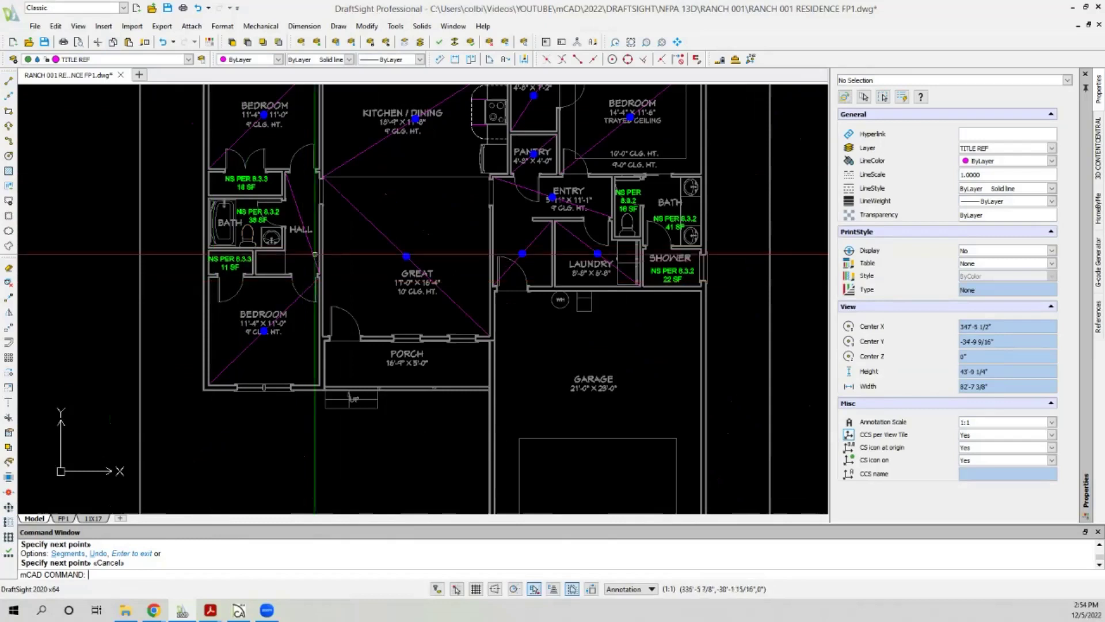
{"action": "scroll", "coordinate": [285, 299], "scroll_direction": "up", "scroll_amount": 5}
{"action": "left_click", "coordinate": [9, 297]}
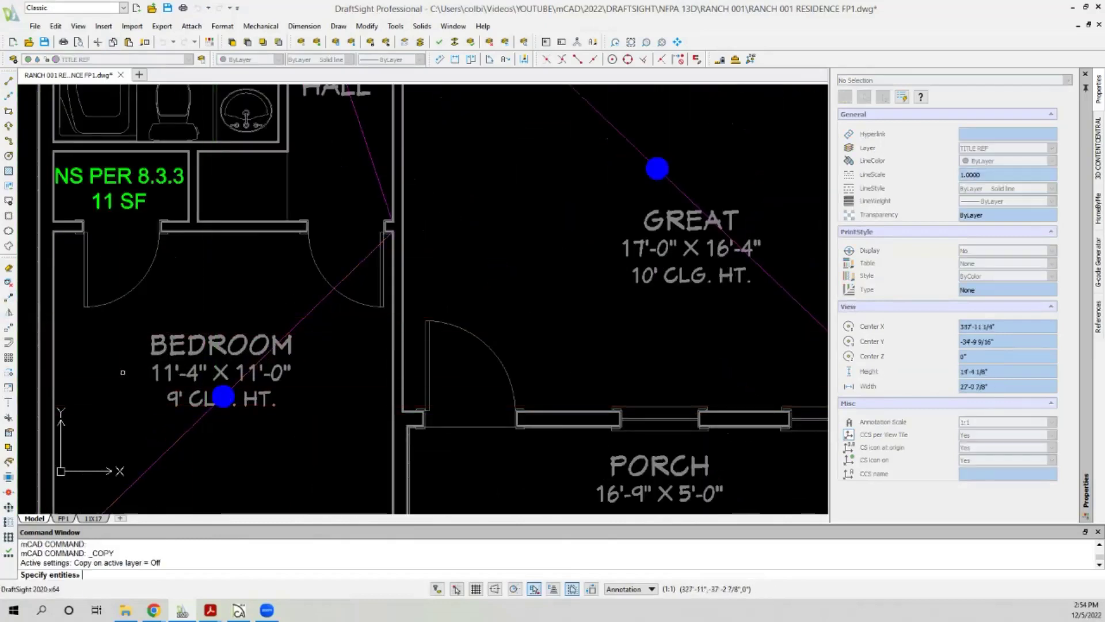
{"action": "key", "text": "Return"}
{"action": "left_click", "coordinate": [223, 397]}
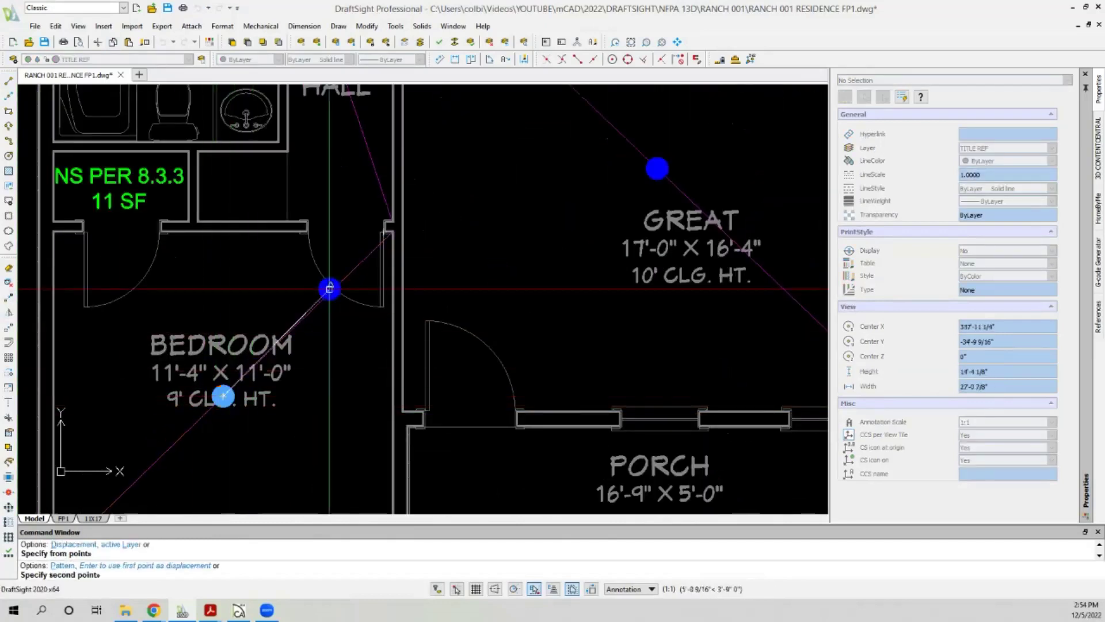
{"action": "scroll", "coordinate": [256, 415], "scroll_direction": "down", "scroll_amount": 3}
{"action": "scroll", "coordinate": [308, 256], "scroll_direction": "up", "scroll_amount": 3}
{"action": "left_click", "coordinate": [293, 214]}
{"action": "scroll", "coordinate": [230, 254], "scroll_direction": "down", "scroll_amount": 5}
{"action": "key", "text": "Escape"}
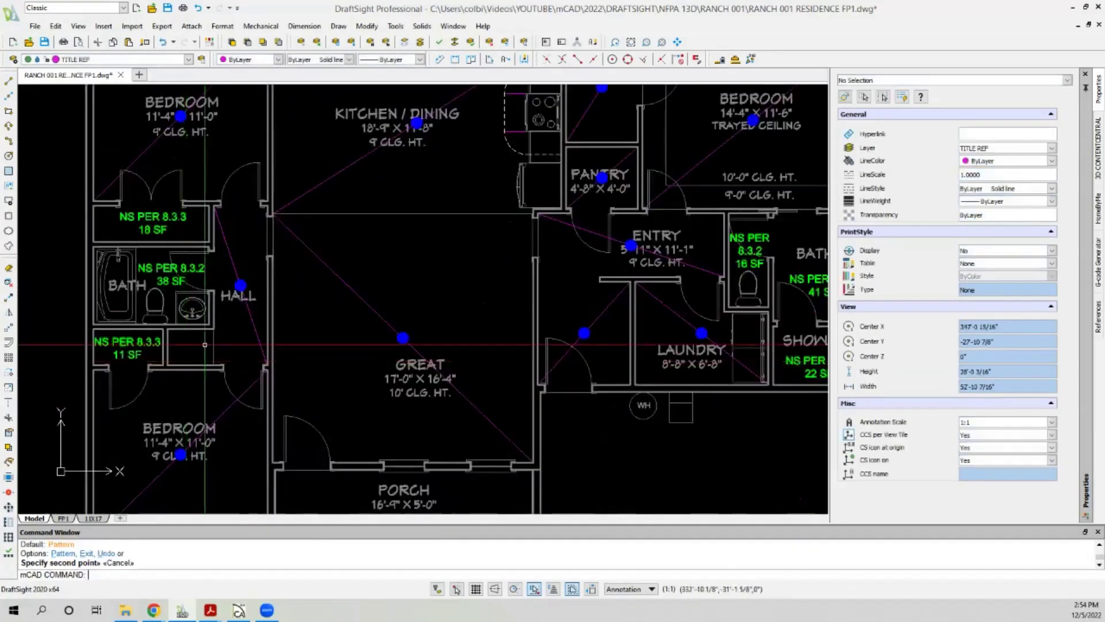
Window-select and click objects around the new hall pendant head.
{"action": "scroll", "coordinate": [209, 218], "scroll_direction": "down", "scroll_amount": 2}
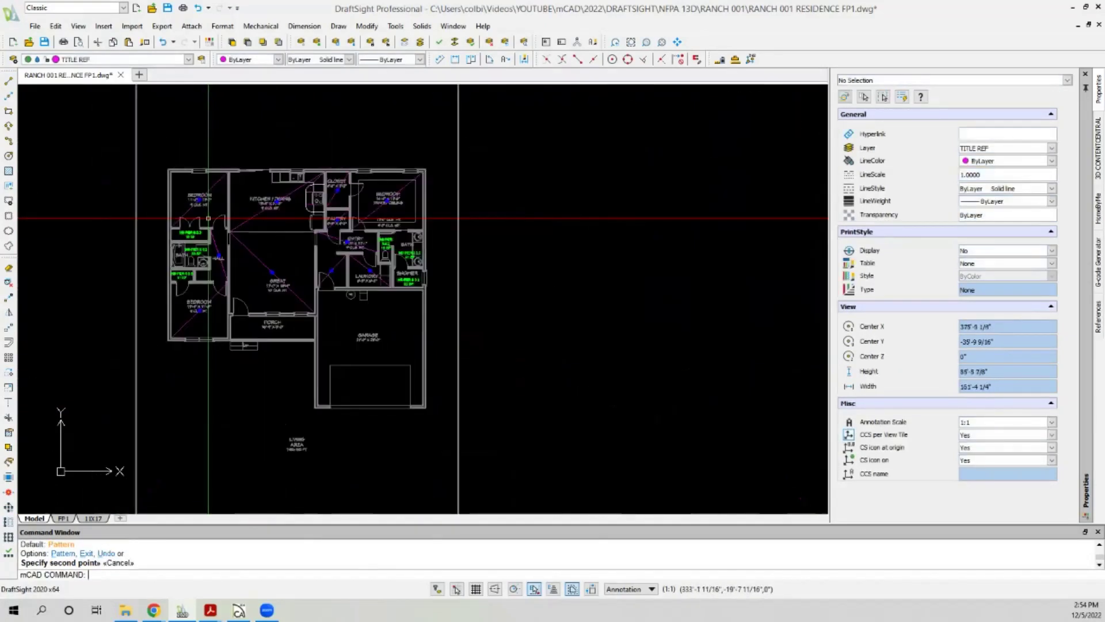
{"action": "scroll", "coordinate": [230, 222], "scroll_direction": "up", "scroll_amount": 5}
{"action": "left_click_drag", "start_coordinate": [247, 226], "coordinate": [321, 207]}
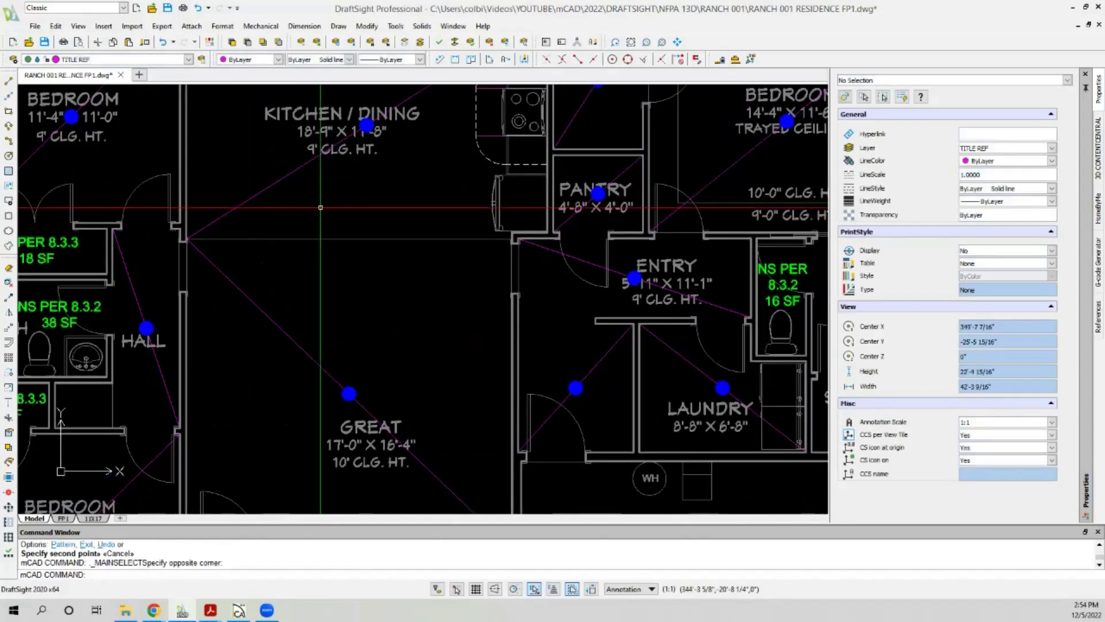
{"action": "scroll", "coordinate": [321, 207], "scroll_direction": "down", "scroll_amount": 2}
{"action": "scroll", "coordinate": [317, 218], "scroll_direction": "down", "scroll_amount": 2}
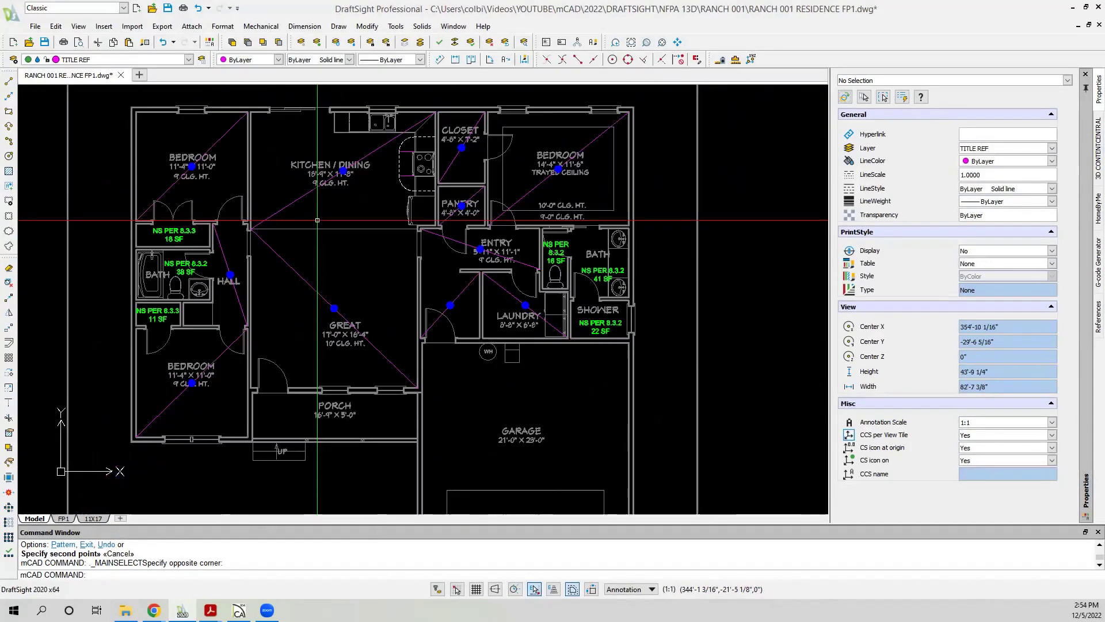
{"action": "scroll", "coordinate": [340, 197], "scroll_direction": "up", "scroll_amount": 2}
{"action": "left_click_drag", "start_coordinate": [257, 233], "coordinate": [328, 214]}
{"action": "left_click", "coordinate": [221, 209]}
{"action": "left_click", "coordinate": [291, 231]}
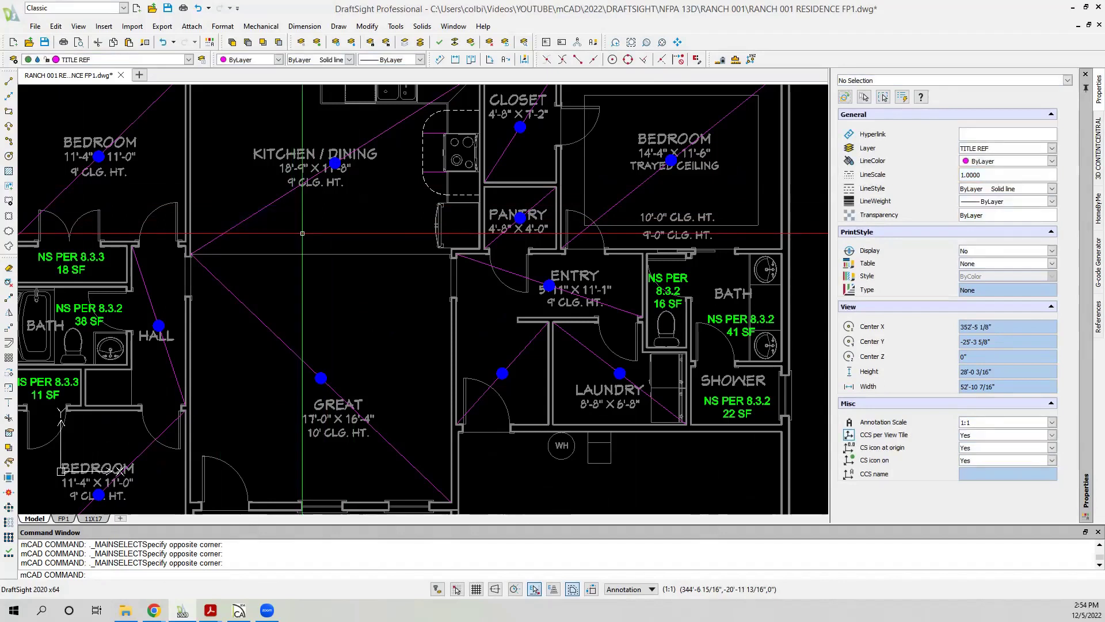
{"action": "scroll", "coordinate": [302, 234], "scroll_direction": "down", "scroll_amount": 1}
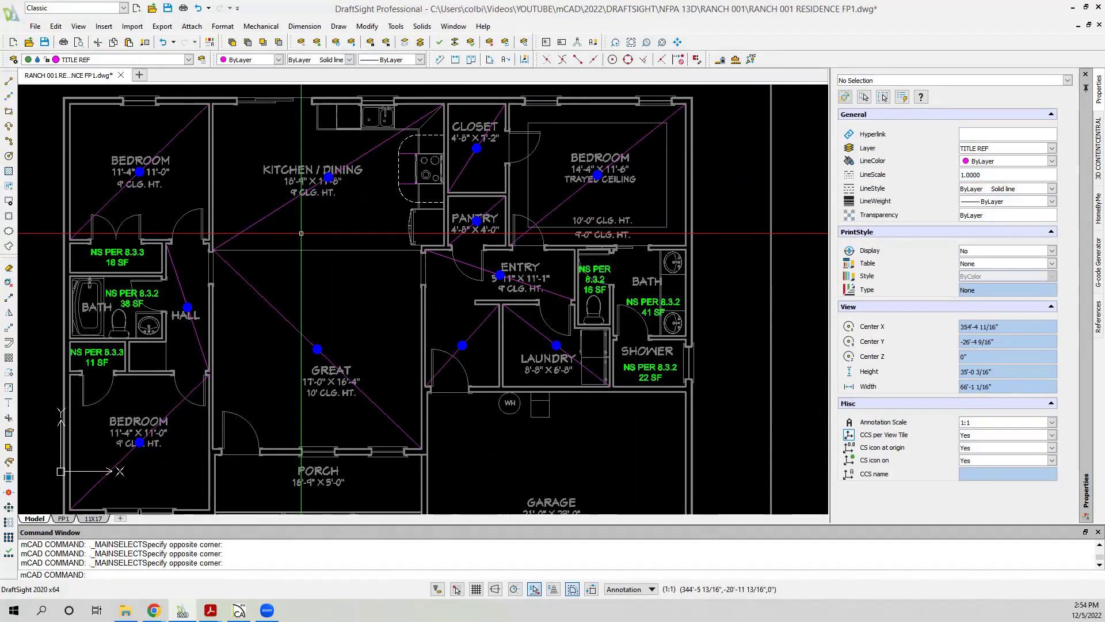
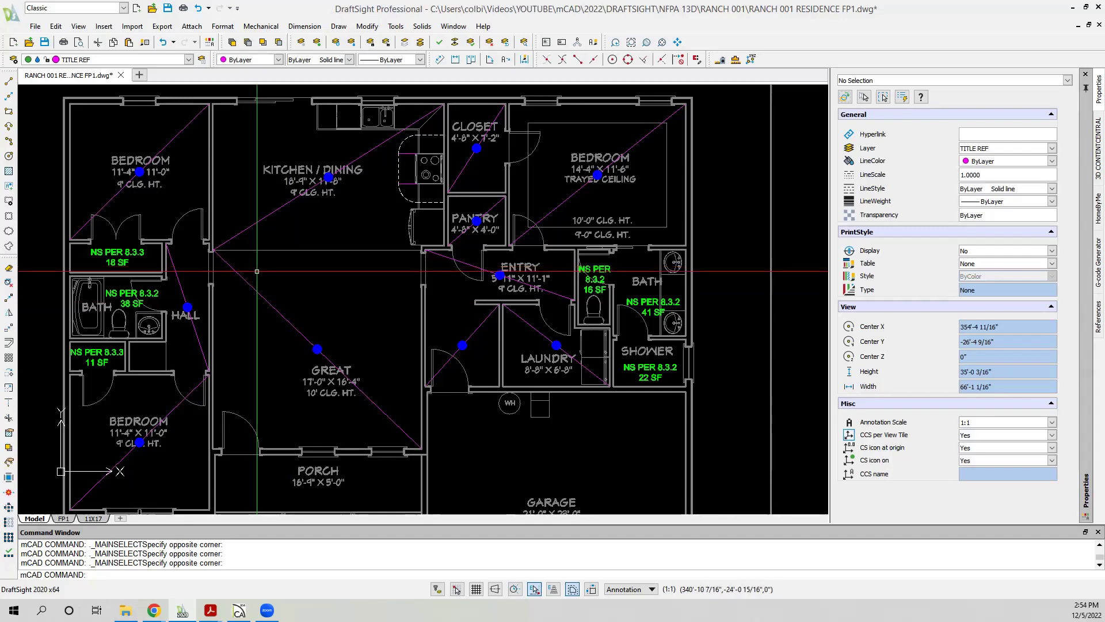
Delete the magenta diagonals in the kitchen, great room, bedrooms and hall.
{"action": "scroll", "coordinate": [218, 248], "scroll_direction": "down", "scroll_amount": 4}
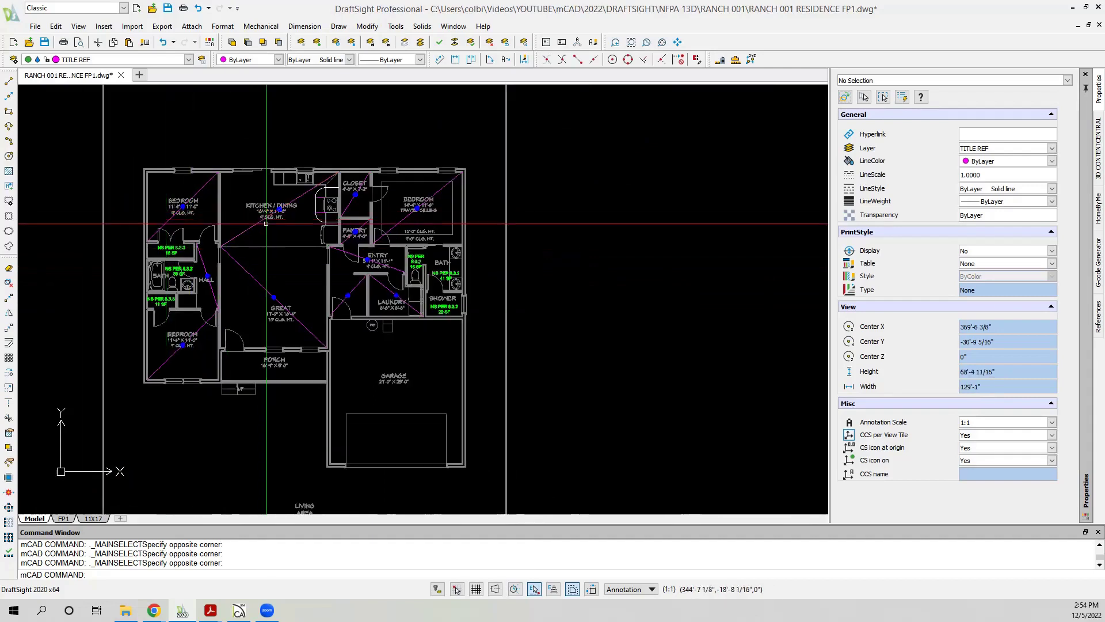
{"action": "scroll", "coordinate": [291, 239], "scroll_direction": "up", "scroll_amount": 3}
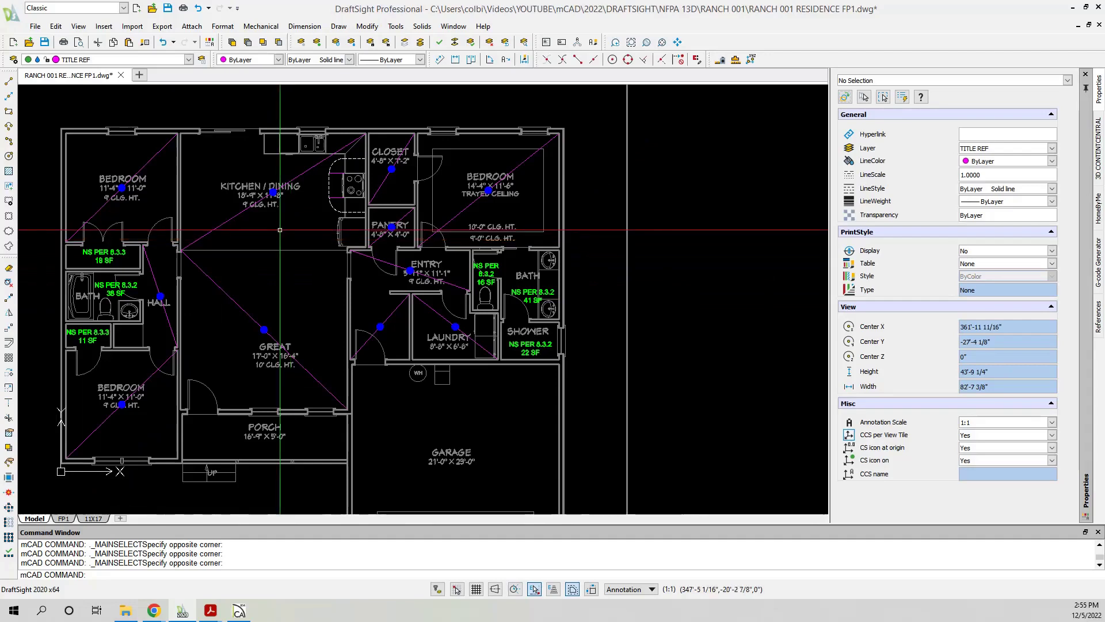
{"action": "scroll", "coordinate": [294, 237], "scroll_direction": "down", "scroll_amount": 2}
{"action": "scroll", "coordinate": [231, 234], "scroll_direction": "up", "scroll_amount": 3}
{"action": "scroll", "coordinate": [232, 234], "scroll_direction": "up", "scroll_amount": 1}
{"action": "left_click", "coordinate": [230, 225]}
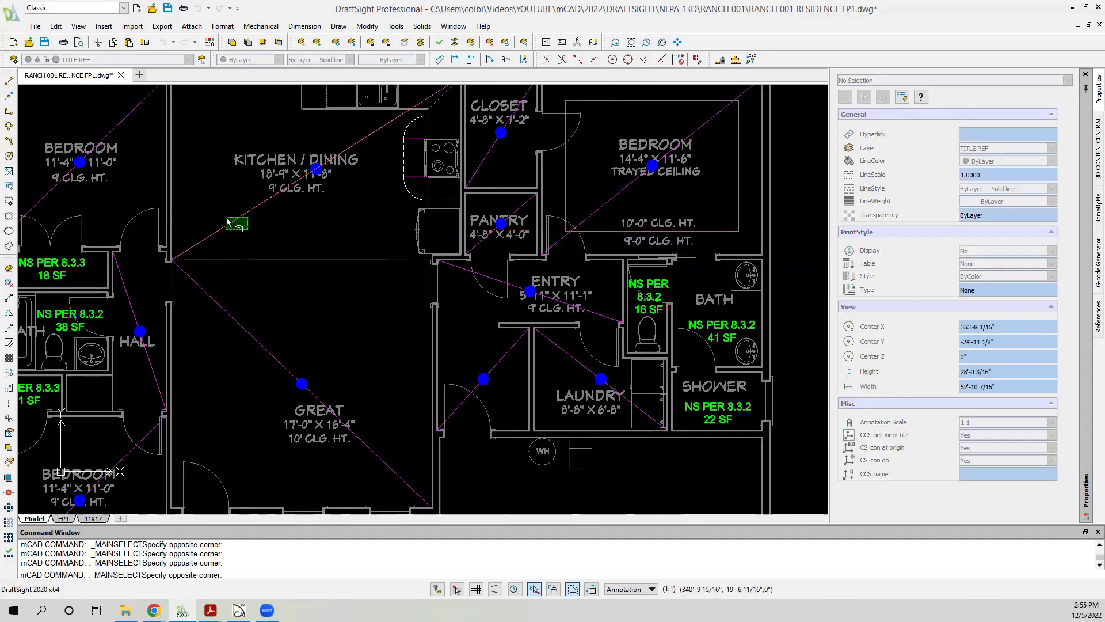
{"action": "scroll", "coordinate": [219, 211], "scroll_direction": "down", "scroll_amount": 2}
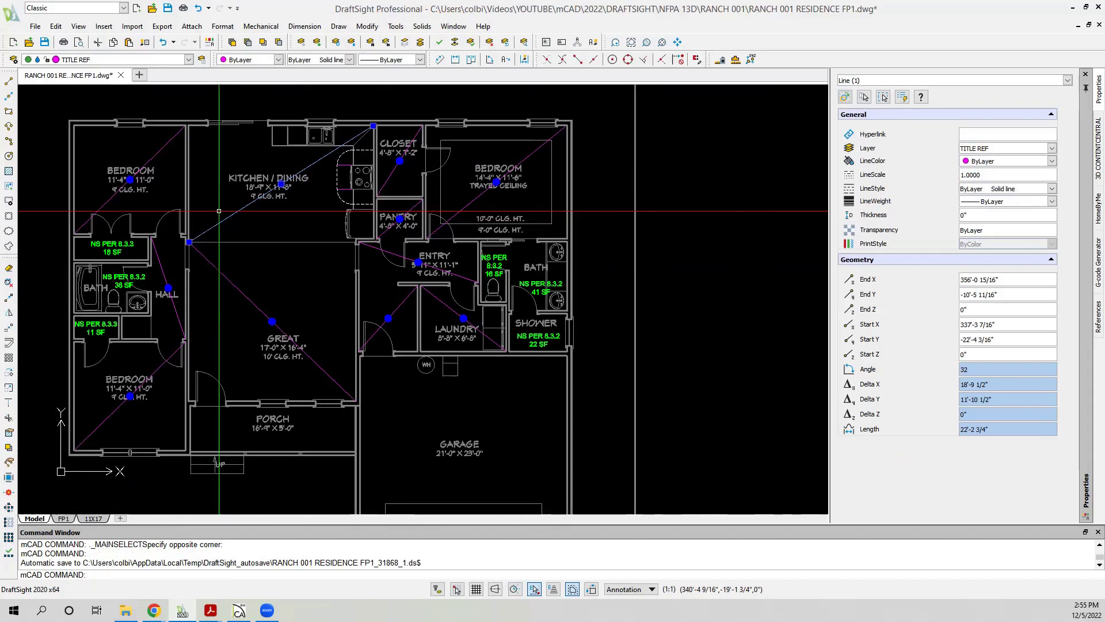
{"action": "left_click", "coordinate": [232, 284]}
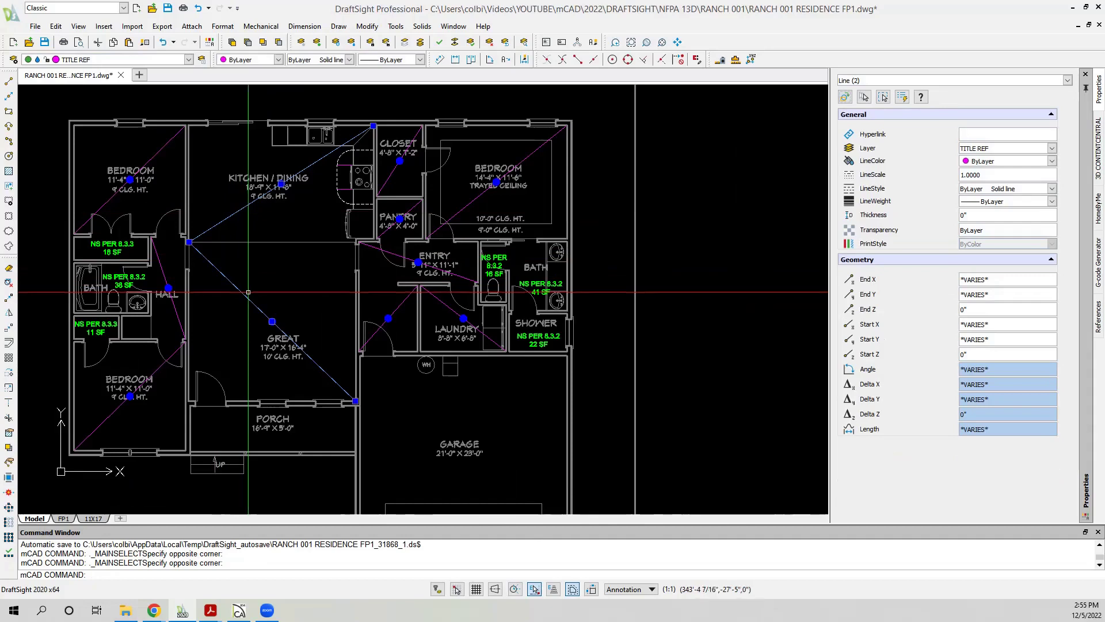
{"action": "left_click", "coordinate": [249, 293]}
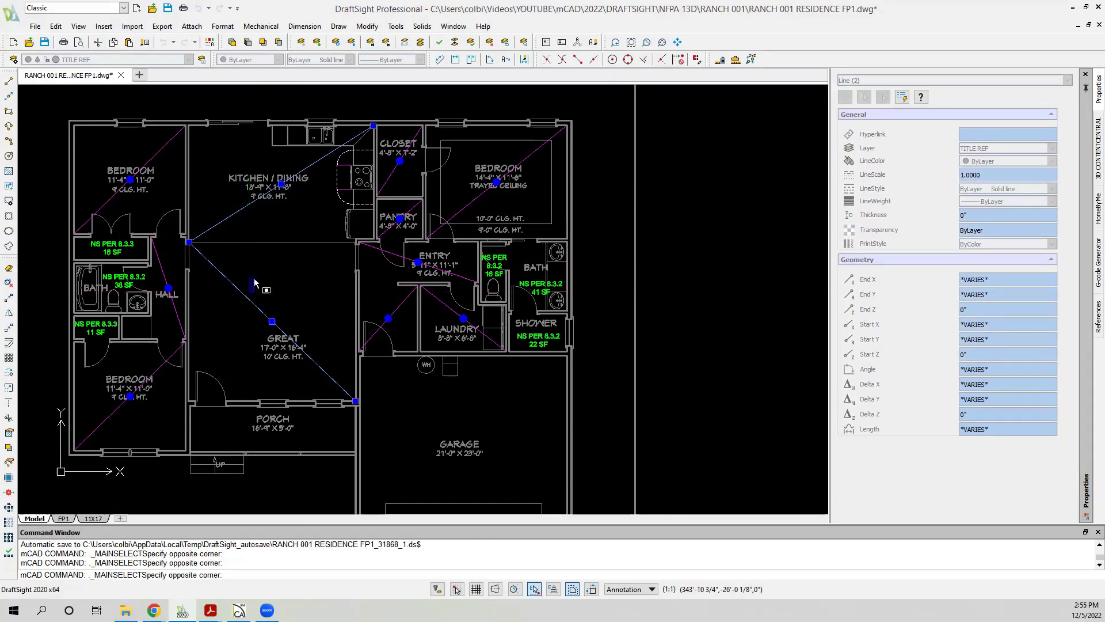
{"action": "left_click", "coordinate": [105, 204]}
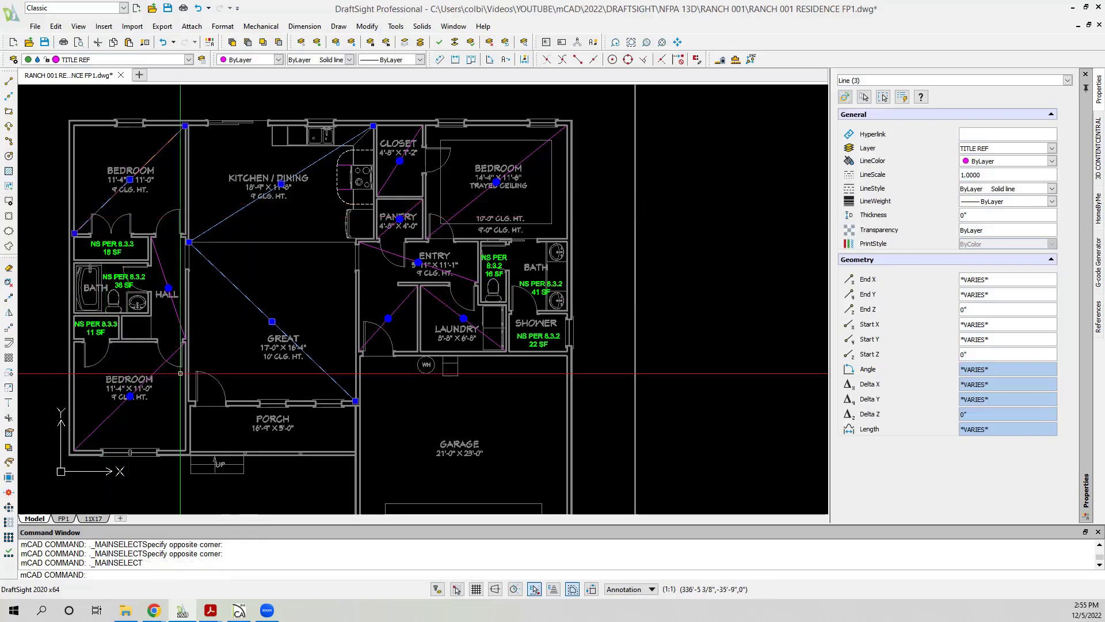
{"action": "left_click", "coordinate": [179, 327]}
{"action": "left_click", "coordinate": [170, 322]}
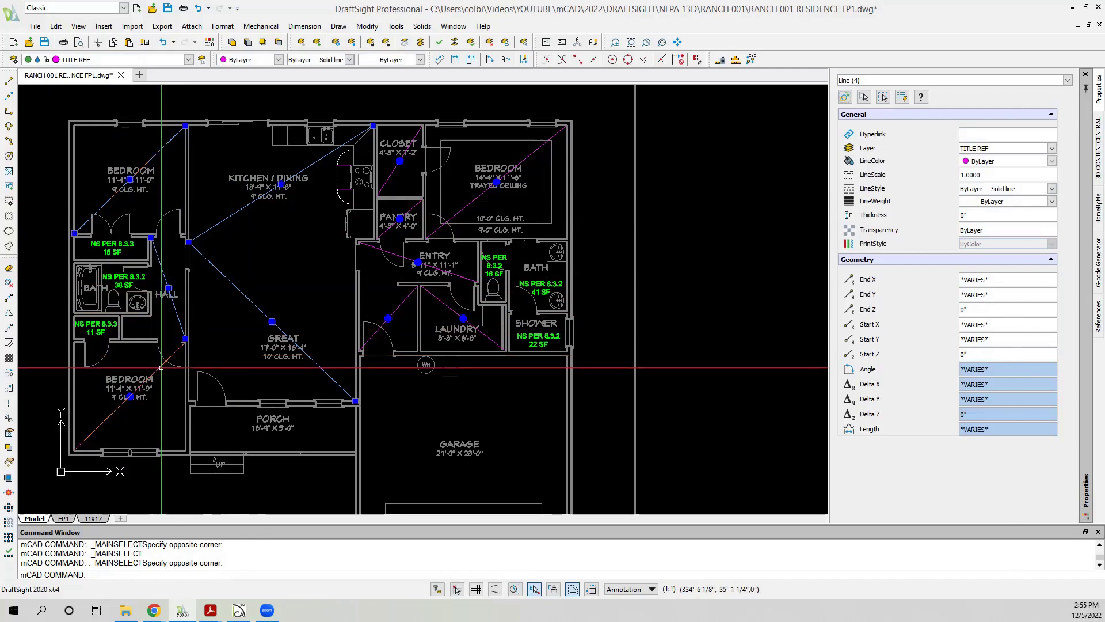
{"action": "key", "text": "Delete"}
Delete the closet, pantry and laundry diagonal lines one by one.
{"action": "left_click", "coordinate": [393, 175]}
{"action": "key", "text": "Delete"}
{"action": "left_click", "coordinate": [403, 216]}
{"action": "key", "text": "Delete"}
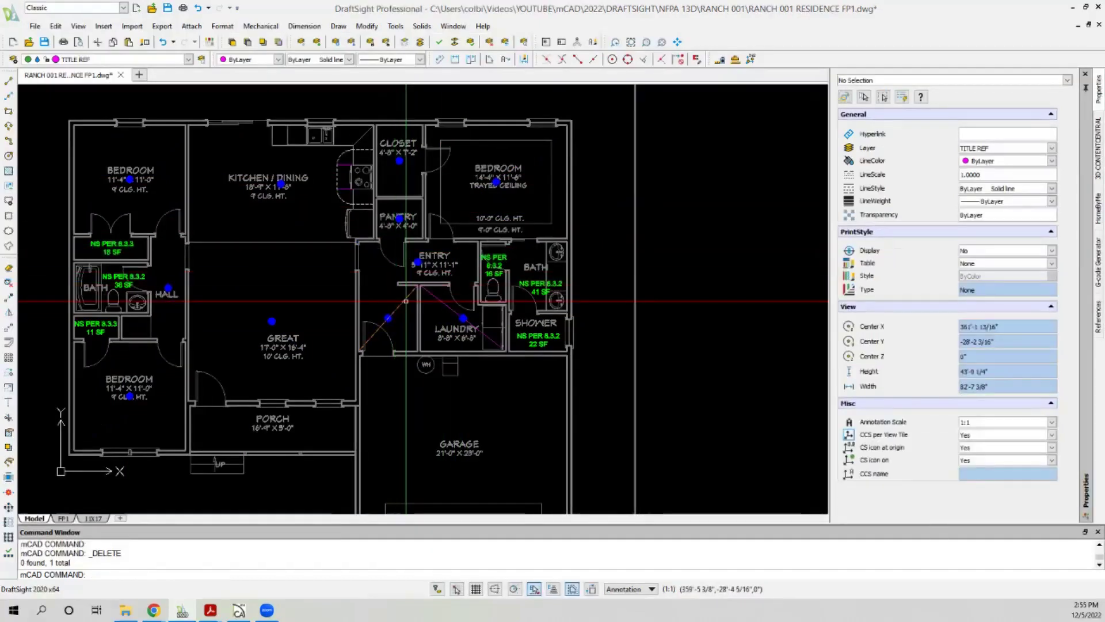
{"action": "left_click", "coordinate": [434, 297]}
{"action": "key", "text": "Delete"}
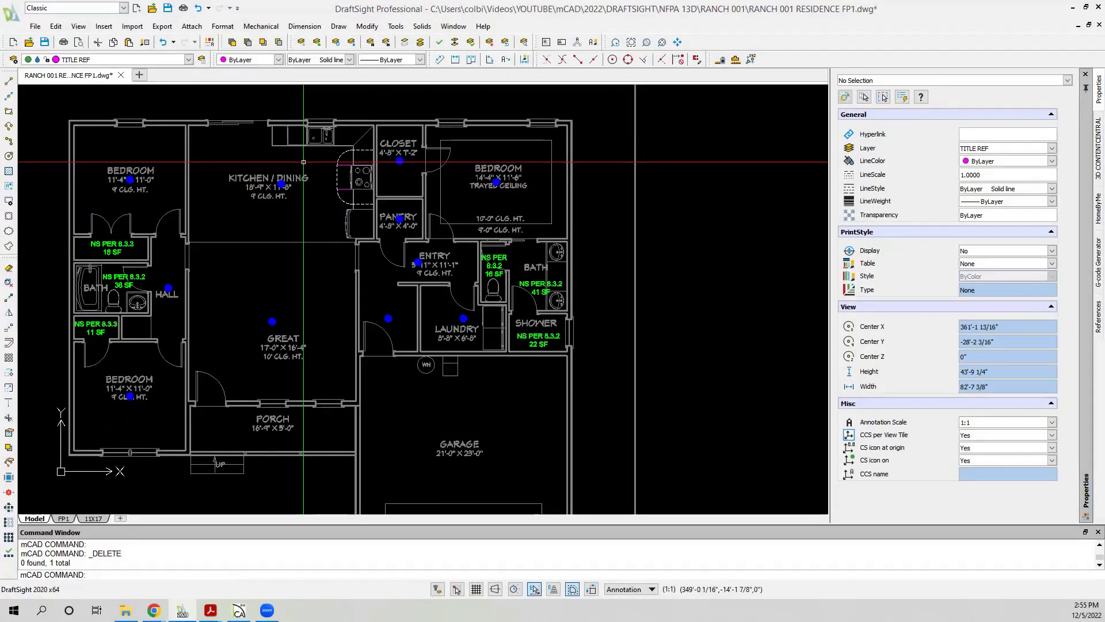
Zoom and pan from the floor plan over to the 16X16, 14X14 and 12X12 square blocks.
{"action": "scroll", "coordinate": [302, 163], "scroll_direction": "down", "scroll_amount": 1}
{"action": "scroll", "coordinate": [300, 170], "scroll_direction": "up", "scroll_amount": 1}
{"action": "scroll", "coordinate": [295, 179], "scroll_direction": "down", "scroll_amount": 1}
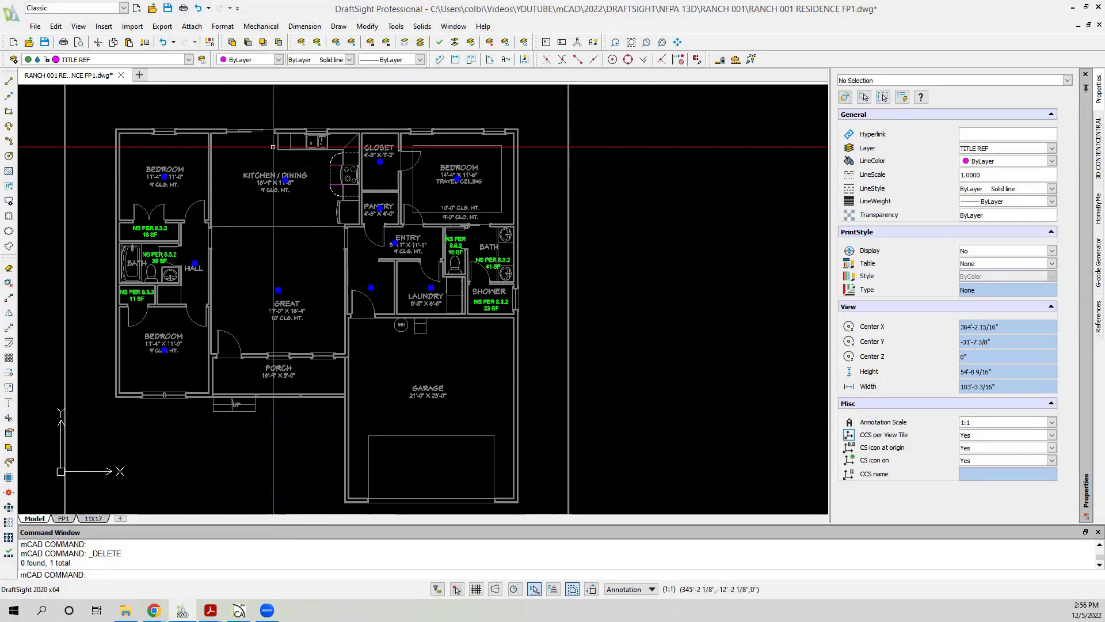
{"action": "scroll", "coordinate": [441, 169], "scroll_direction": "down", "scroll_amount": 2}
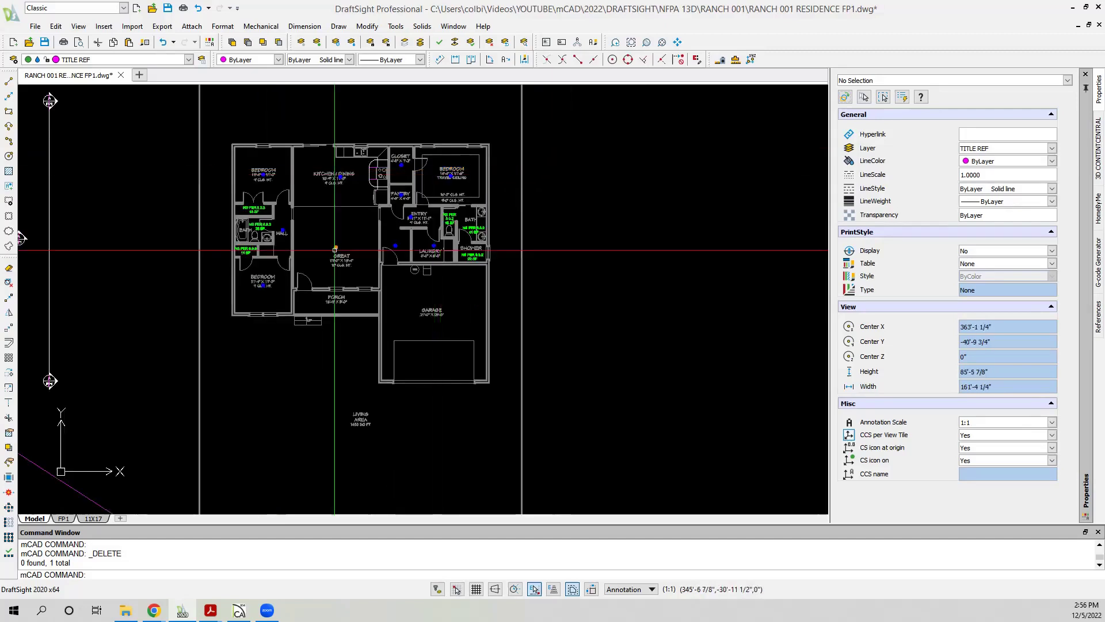
{"action": "scroll", "coordinate": [345, 231], "scroll_direction": "up", "scroll_amount": 3}
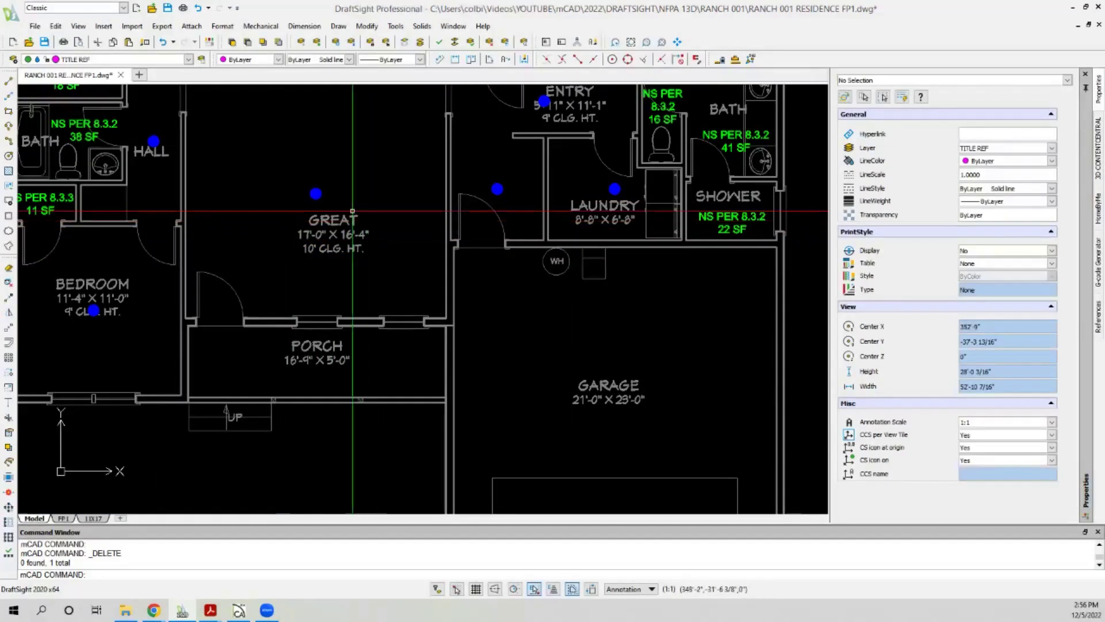
{"action": "scroll", "coordinate": [190, 356], "scroll_direction": "down", "scroll_amount": 1}
{"action": "scroll", "coordinate": [372, 175], "scroll_direction": "up", "scroll_amount": 1}
{"action": "scroll", "coordinate": [372, 175], "scroll_direction": "down", "scroll_amount": 4}
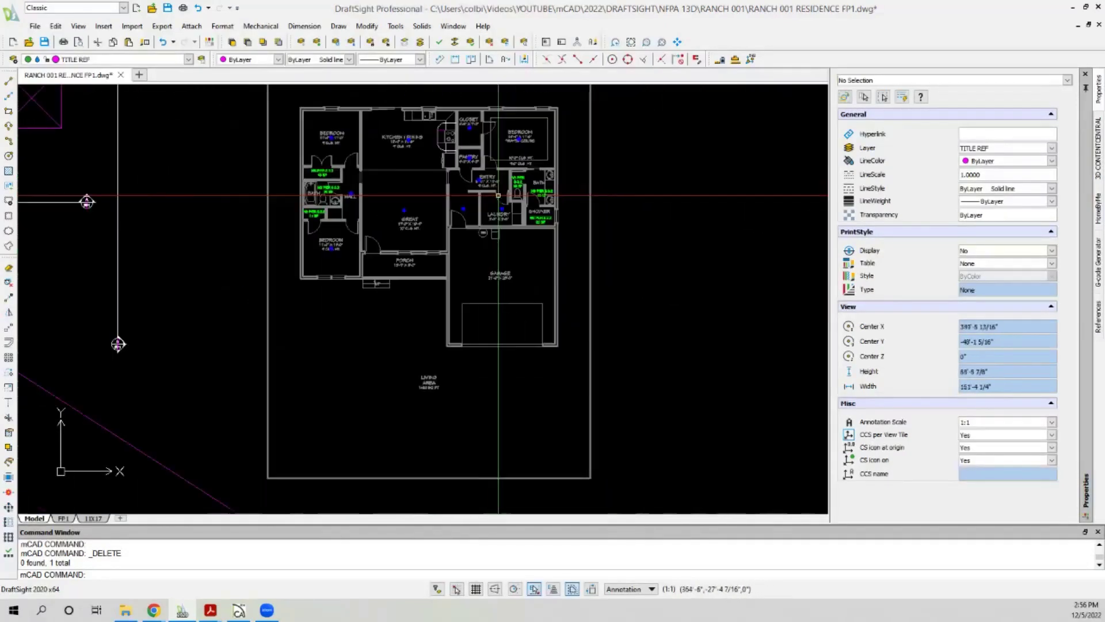
{"action": "scroll", "coordinate": [103, 115], "scroll_direction": "up", "scroll_amount": 2}
{"action": "scroll", "coordinate": [102, 115], "scroll_direction": "up", "scroll_amount": 2}
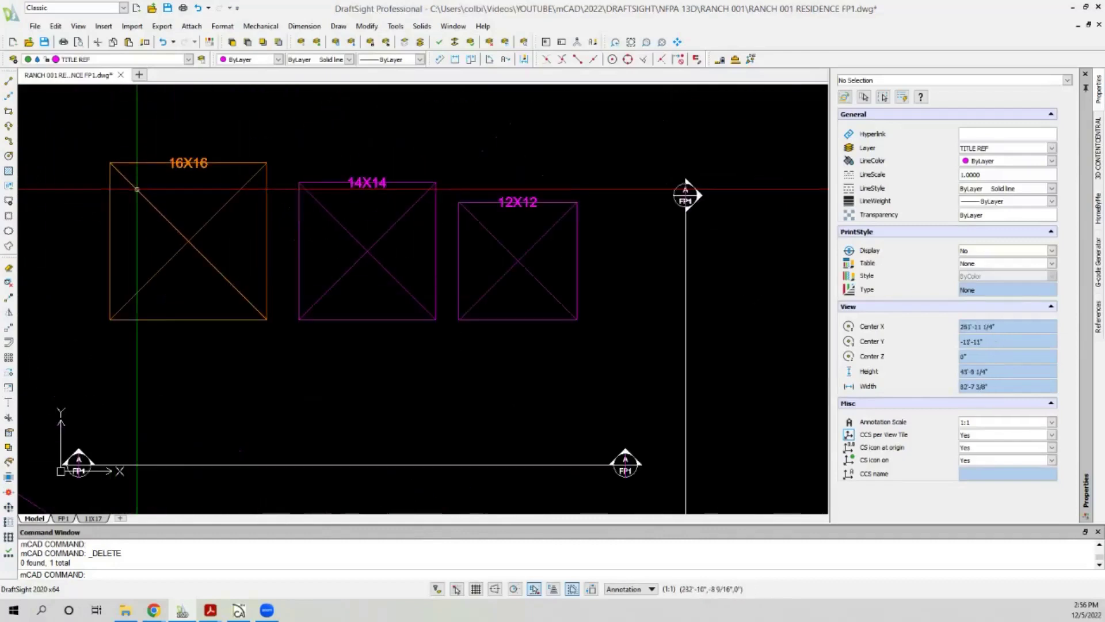
Copy the 16X16 square block onto the upper-left bedroom.
{"action": "left_click", "coordinate": [184, 232]}
{"action": "left_click", "coordinate": [189, 241]}
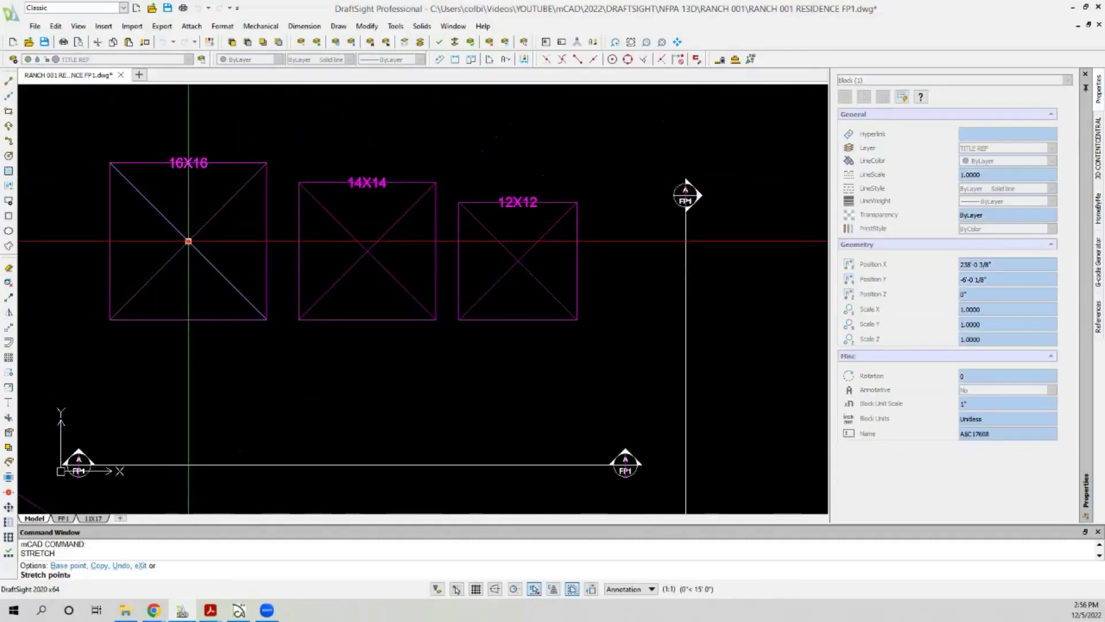
{"action": "left_click", "coordinate": [8, 297]}
{"action": "left_click", "coordinate": [196, 246]}
{"action": "scroll", "coordinate": [193, 236], "scroll_direction": "down", "scroll_amount": 4}
{"action": "middle_click_drag", "start_coordinate": [767, 291], "coordinate": [370, 291]}
{"action": "scroll", "coordinate": [474, 260], "scroll_direction": "up", "scroll_amount": 4}
{"action": "scroll", "coordinate": [474, 260], "scroll_direction": "down", "scroll_amount": 2}
{"action": "scroll", "coordinate": [271, 254], "scroll_direction": "up", "scroll_amount": 5}
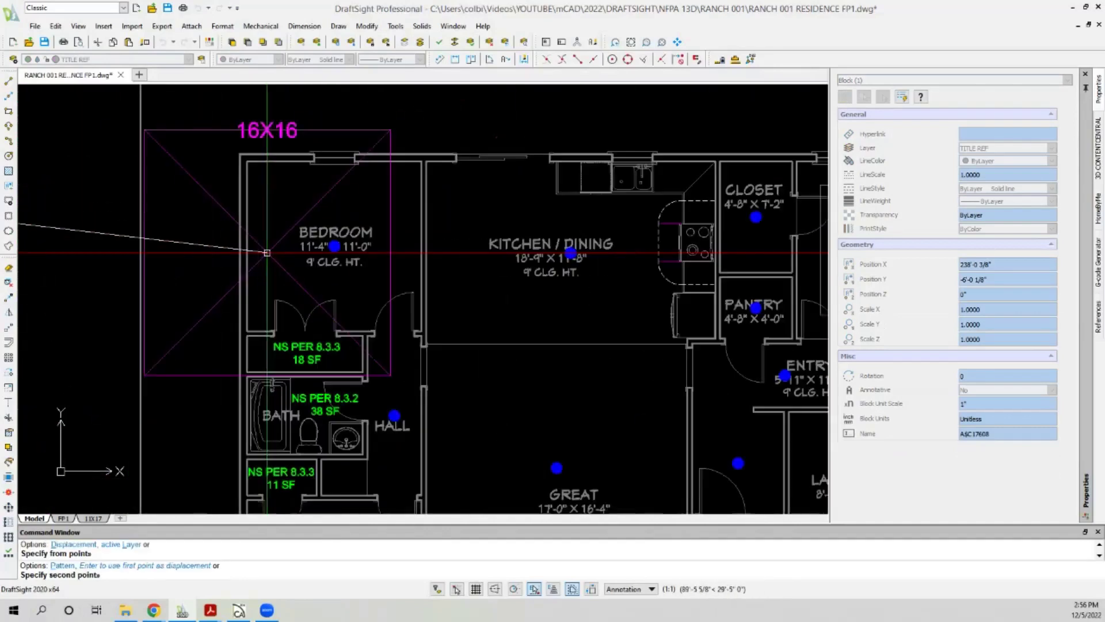
{"action": "scroll", "coordinate": [277, 271], "scroll_direction": "down", "scroll_amount": 1}
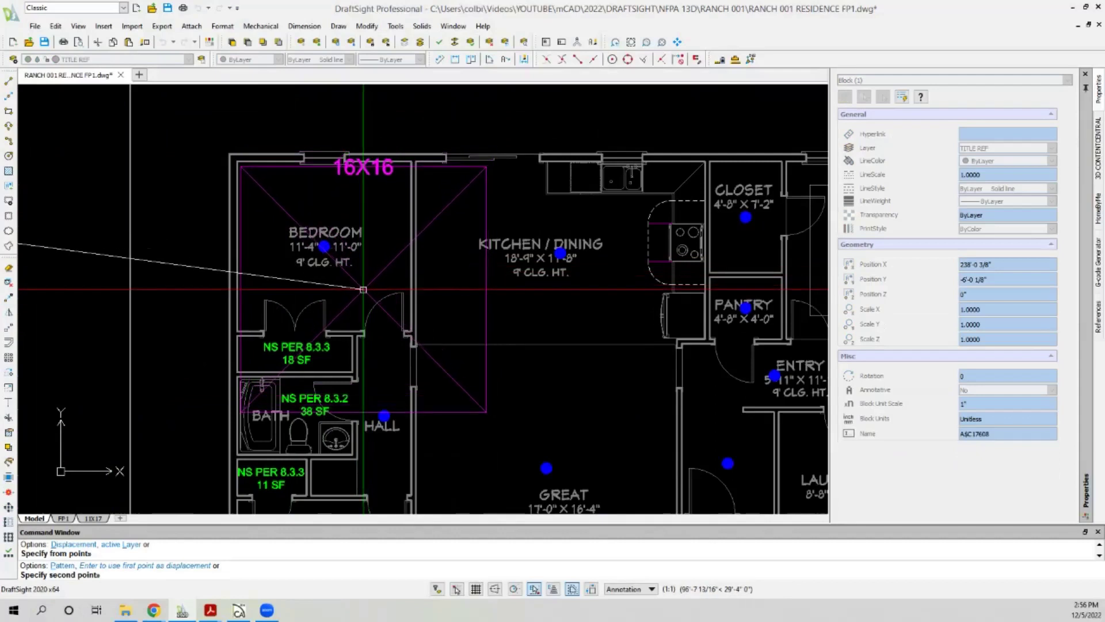
{"action": "key", "text": "Escape"}
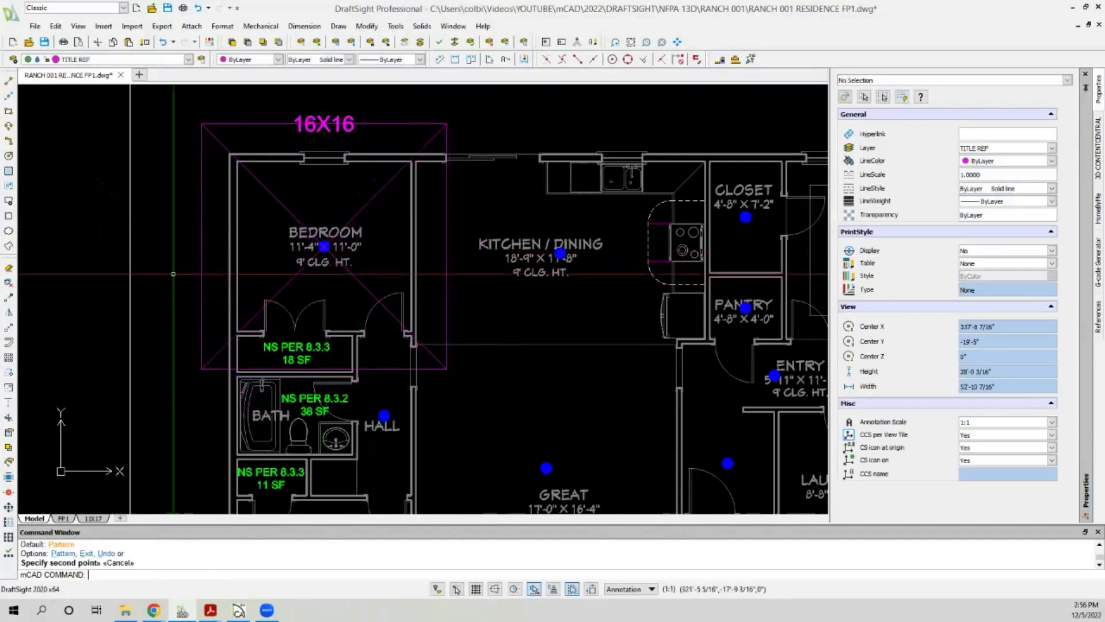
{"action": "scroll", "coordinate": [301, 241], "scroll_direction": "down", "scroll_amount": 2}
{"action": "scroll", "coordinate": [284, 210], "scroll_direction": "down", "scroll_amount": 1}
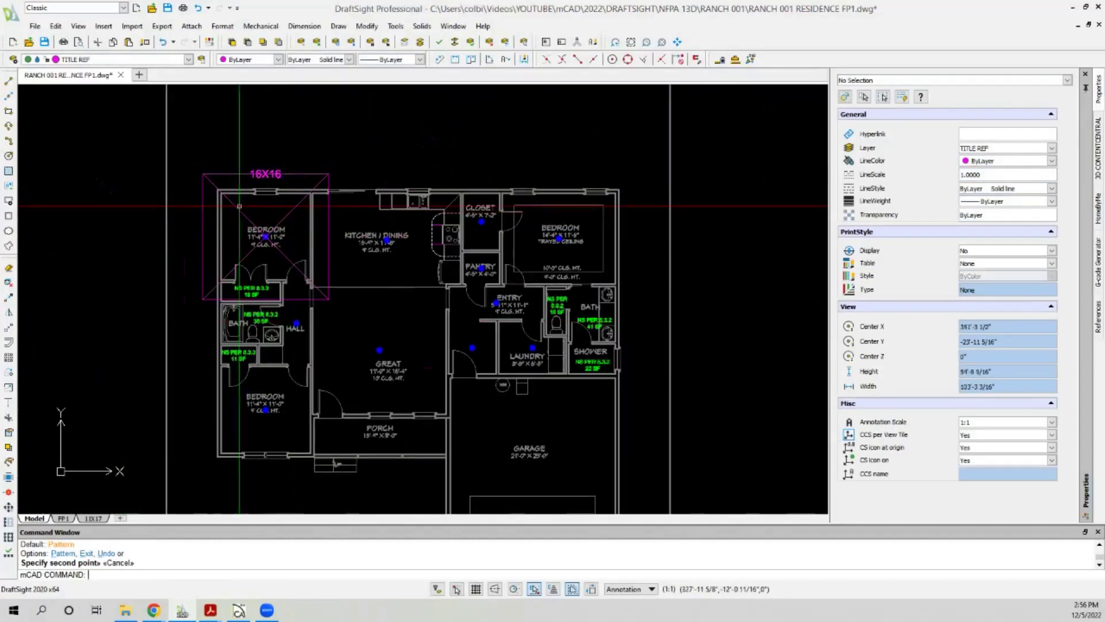
{"action": "scroll", "coordinate": [276, 245], "scroll_direction": "up", "scroll_amount": 4}
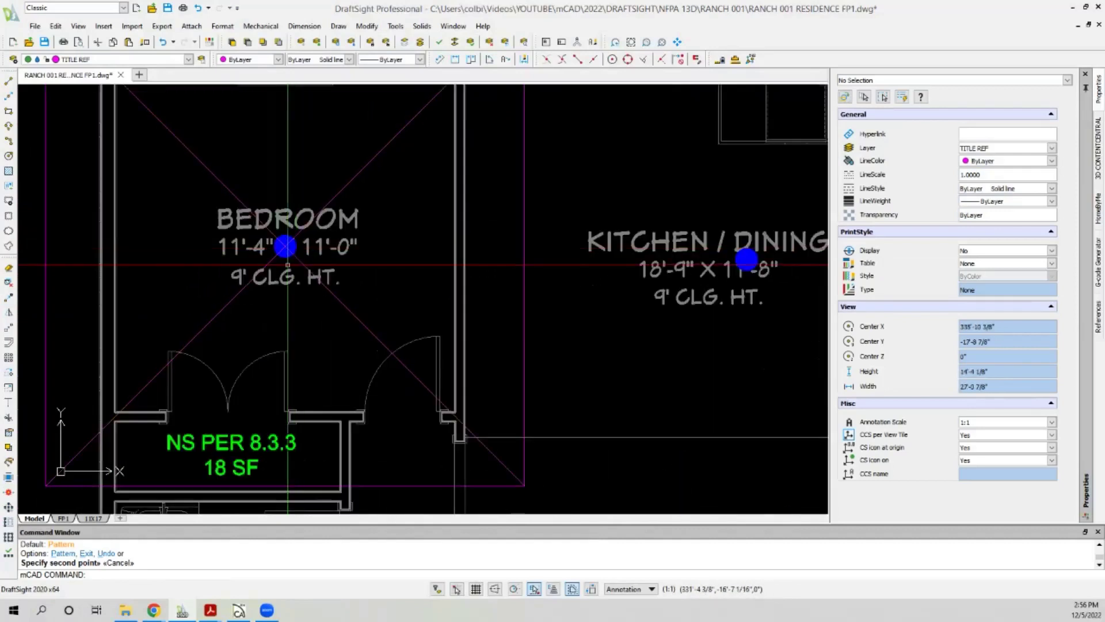
{"action": "scroll", "coordinate": [288, 265], "scroll_direction": "down", "scroll_amount": 2}
Move the copied square so its corner snaps onto the bedroom's outer wall corner.
{"action": "left_click", "coordinate": [263, 254]}
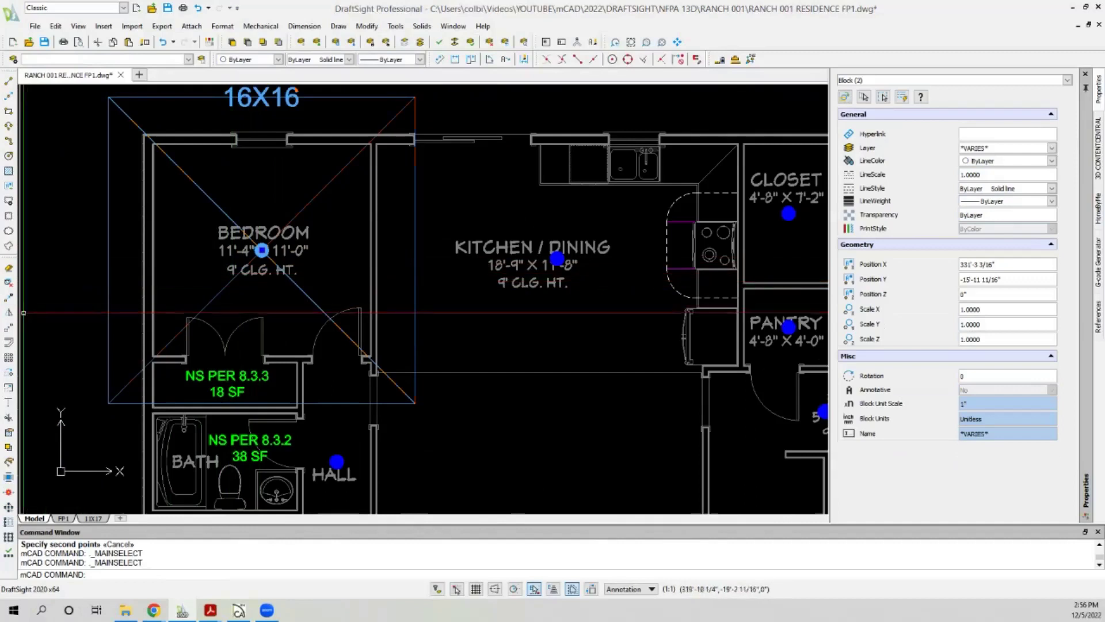
{"action": "left_click", "coordinate": [9, 329]}
{"action": "scroll", "coordinate": [154, 158], "scroll_direction": "up", "scroll_amount": 6}
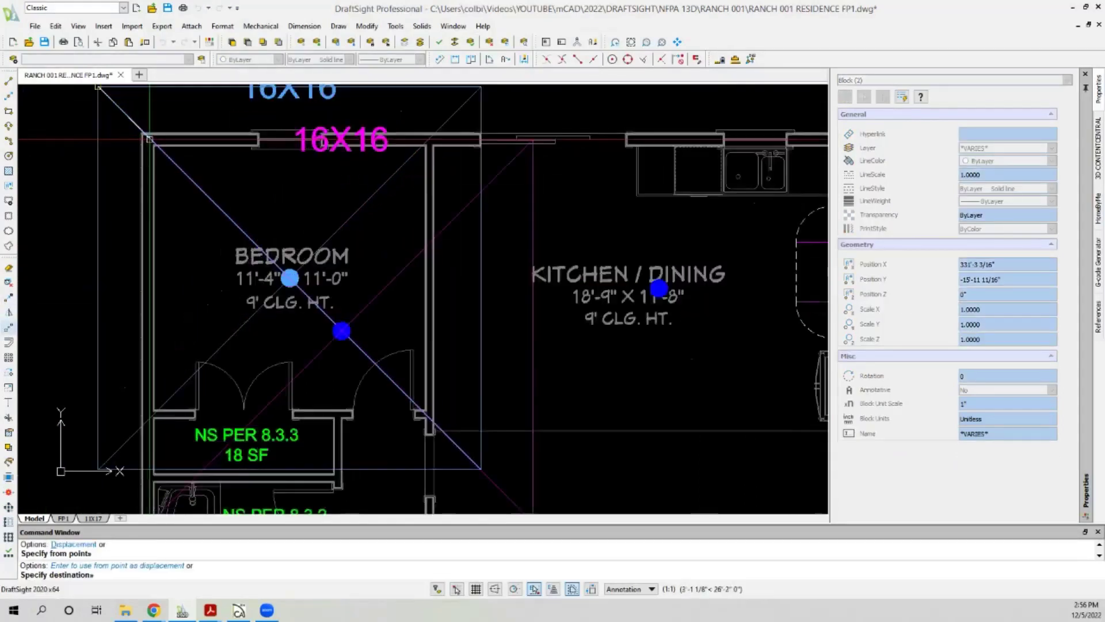
{"action": "left_click", "coordinate": [152, 157]}
{"action": "scroll", "coordinate": [154, 157], "scroll_direction": "down", "scroll_amount": 6}
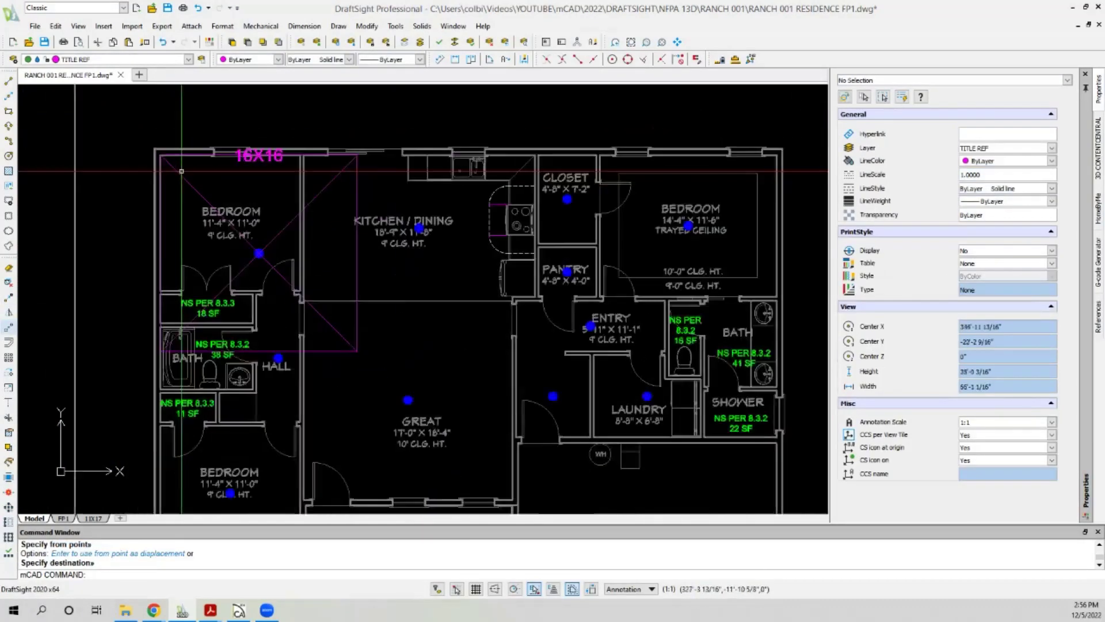
{"action": "scroll", "coordinate": [285, 184], "scroll_direction": "down", "scroll_amount": 1}
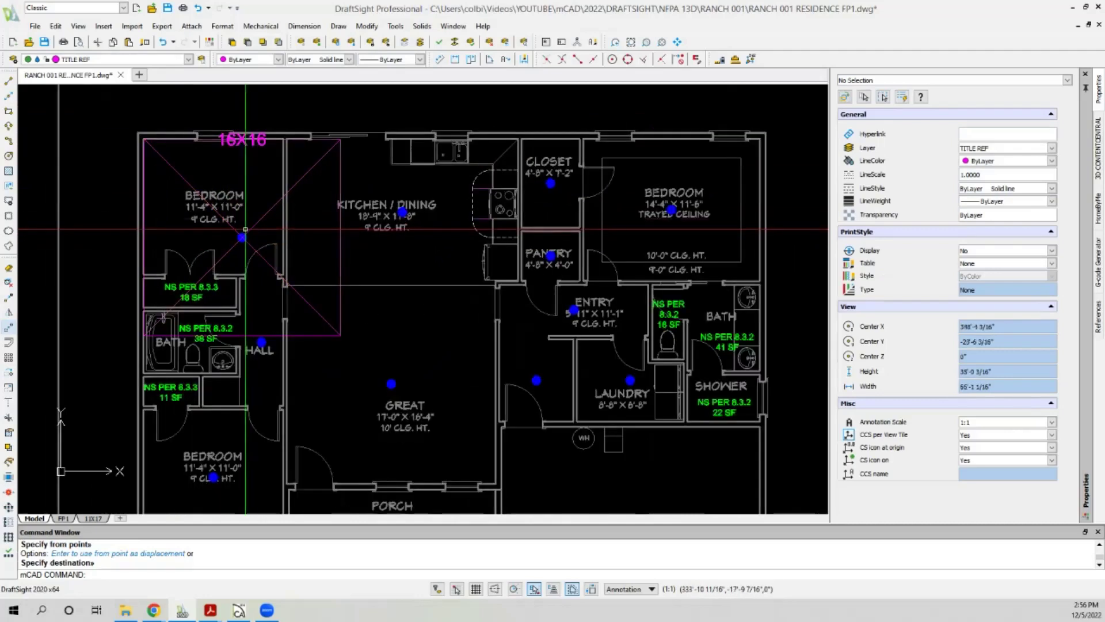
{"action": "scroll", "coordinate": [251, 213], "scroll_direction": "down", "scroll_amount": 1}
{"action": "scroll", "coordinate": [239, 203], "scroll_direction": "up", "scroll_amount": 2}
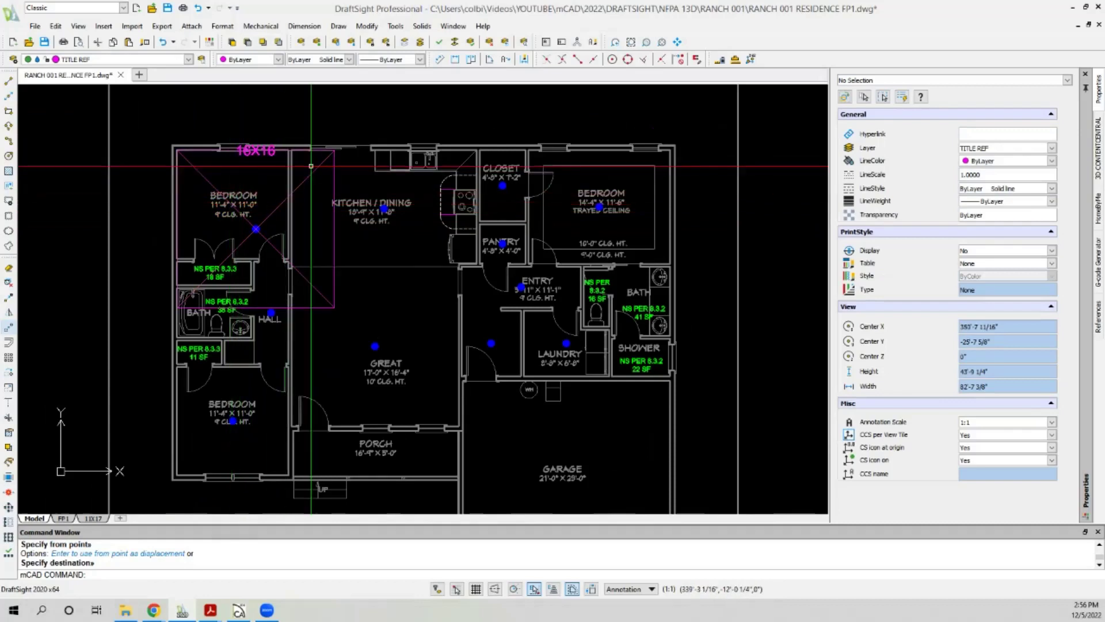
{"action": "scroll", "coordinate": [311, 166], "scroll_direction": "down", "scroll_amount": 3}
{"action": "scroll", "coordinate": [247, 270], "scroll_direction": "up", "scroll_amount": 3}
Relocate the 16X16 square from the upper bedroom to the lower-left bedroom.
{"action": "key", "text": "Escape"}
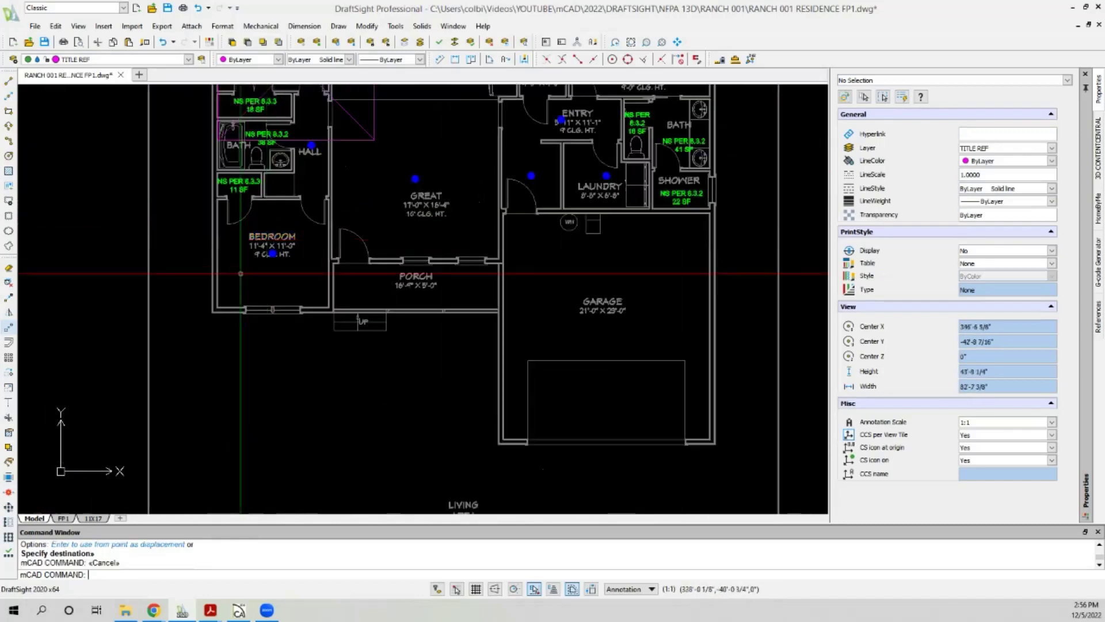
{"action": "scroll", "coordinate": [241, 273], "scroll_direction": "down", "scroll_amount": 2}
{"action": "left_click", "coordinate": [322, 119]}
{"action": "left_click", "coordinate": [271, 140]}
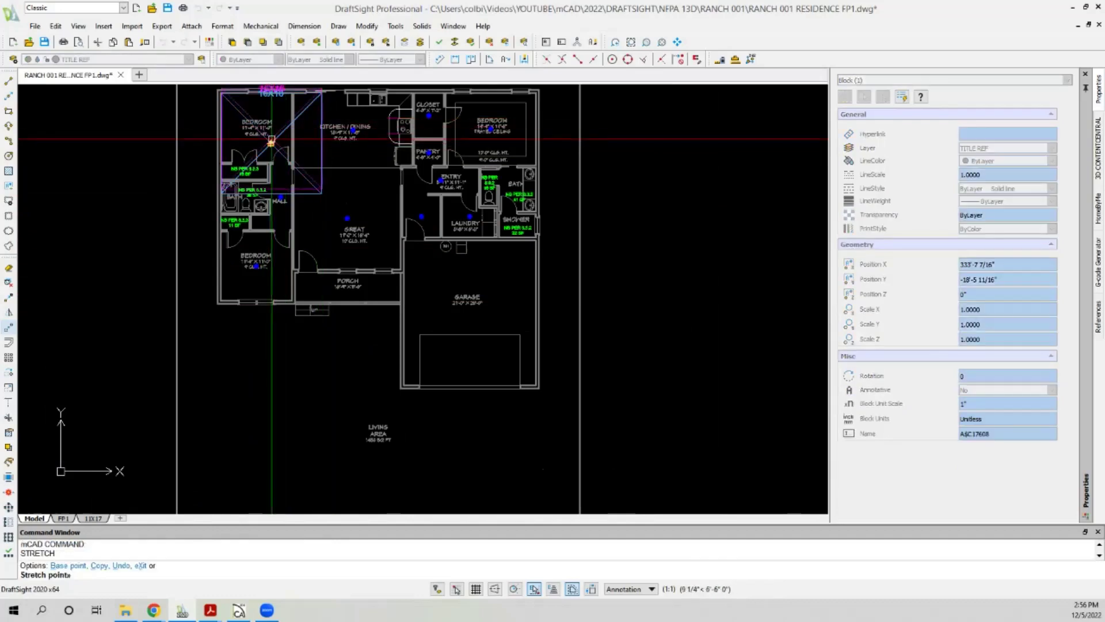
{"action": "scroll", "coordinate": [255, 264], "scroll_direction": "up", "scroll_amount": 4}
{"action": "left_click", "coordinate": [257, 266]}
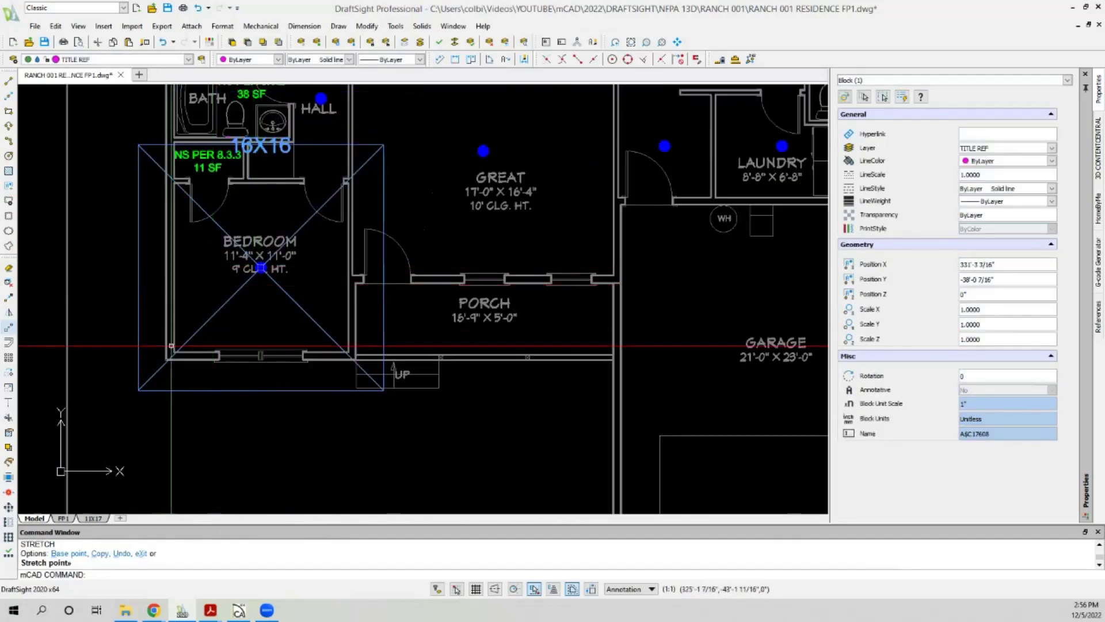
{"action": "scroll", "coordinate": [262, 268], "scroll_direction": "up", "scroll_amount": 4}
Move the square and head so the square's corner meets the bedroom's corner.
{"action": "left_click", "coordinate": [264, 270]}
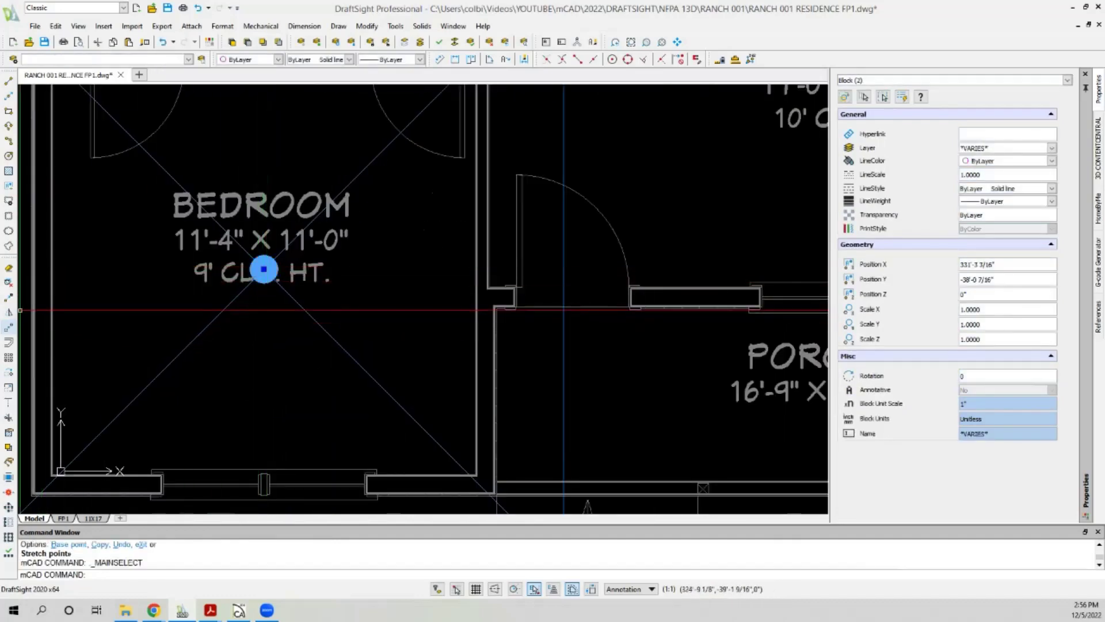
{"action": "left_click", "coordinate": [10, 333]}
{"action": "scroll", "coordinate": [287, 213], "scroll_direction": "down", "scroll_amount": 4}
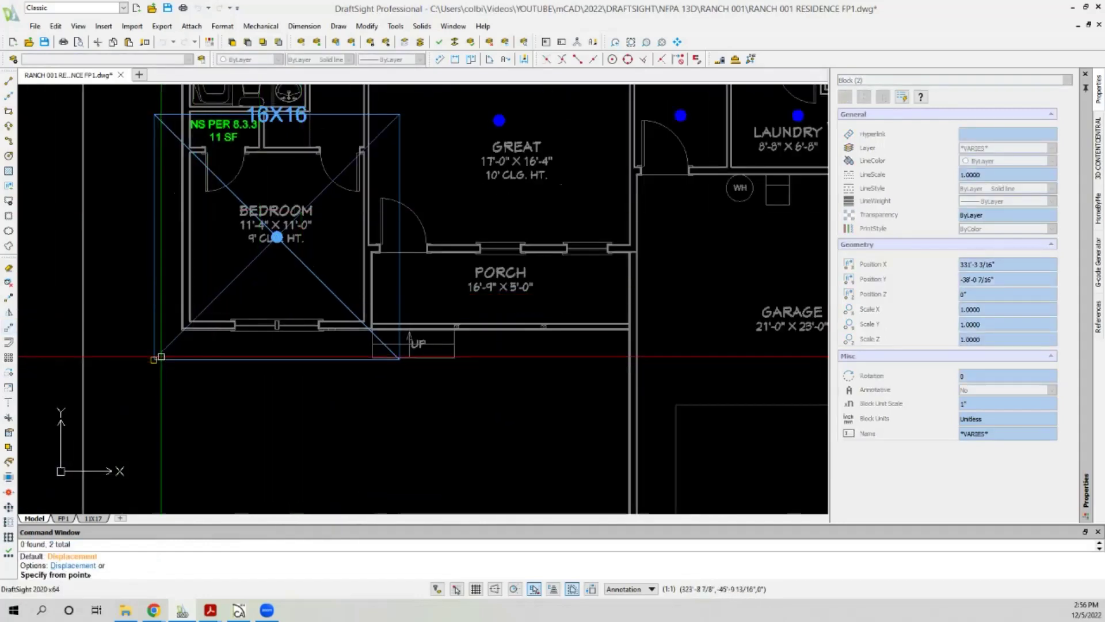
{"action": "left_click", "coordinate": [276, 239]}
{"action": "scroll", "coordinate": [216, 298], "scroll_direction": "up", "scroll_amount": 5}
{"action": "scroll", "coordinate": [63, 407], "scroll_direction": "down", "scroll_amount": 1}
{"action": "left_click", "coordinate": [105, 401]}
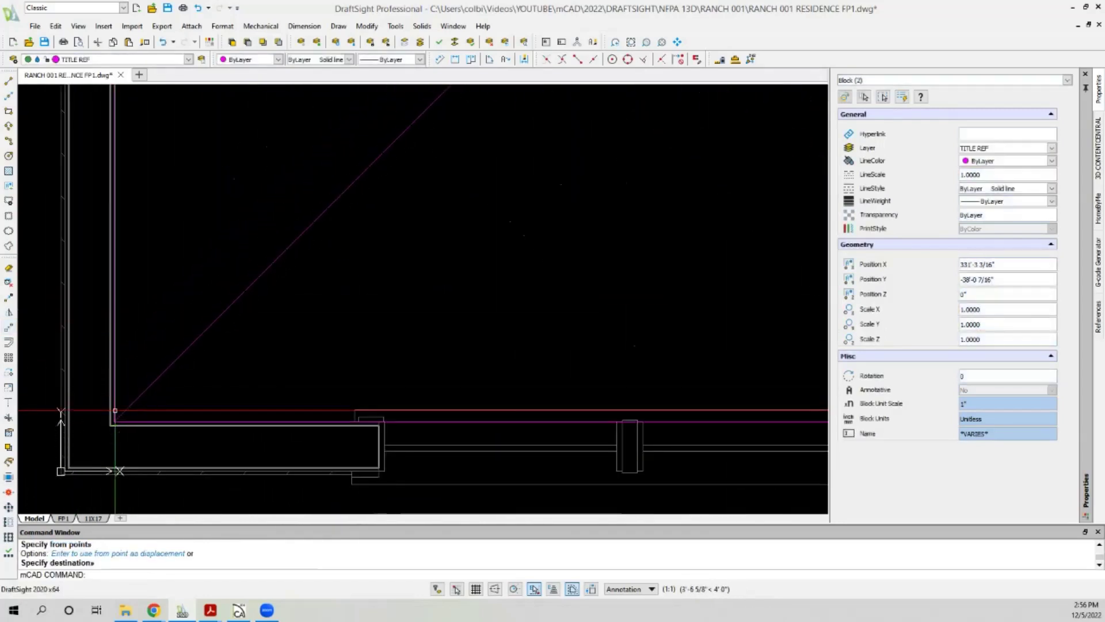
{"action": "scroll", "coordinate": [104, 401], "scroll_direction": "down", "scroll_amount": 2}
{"action": "scroll", "coordinate": [273, 241], "scroll_direction": "down", "scroll_amount": 2}
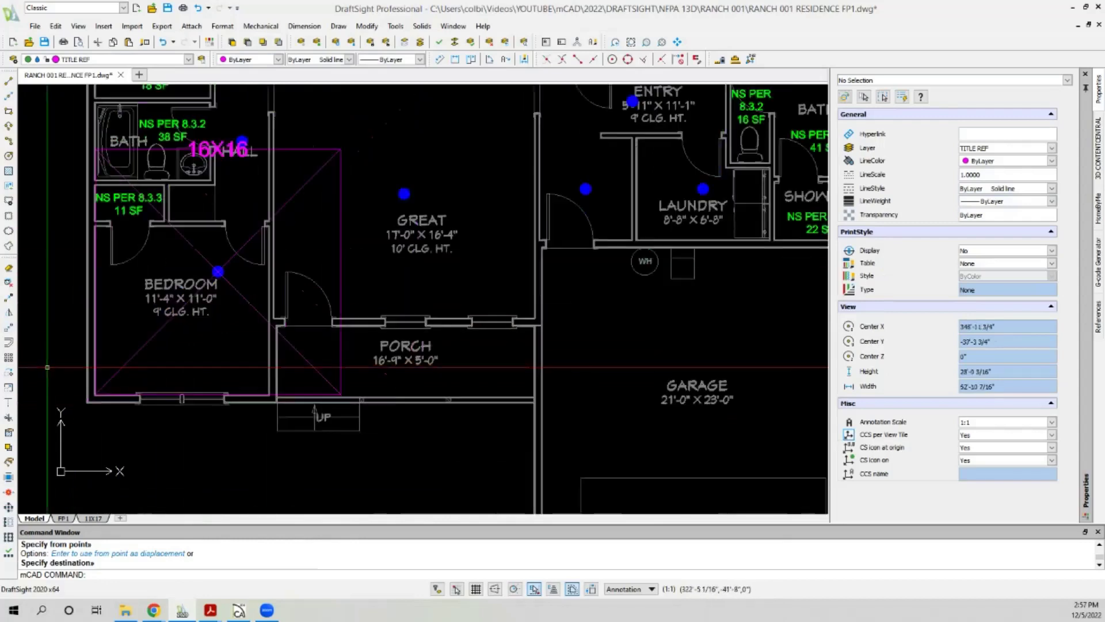
{"action": "scroll", "coordinate": [172, 241], "scroll_direction": "down", "scroll_amount": 1}
{"action": "scroll", "coordinate": [196, 245], "scroll_direction": "up", "scroll_amount": 1}
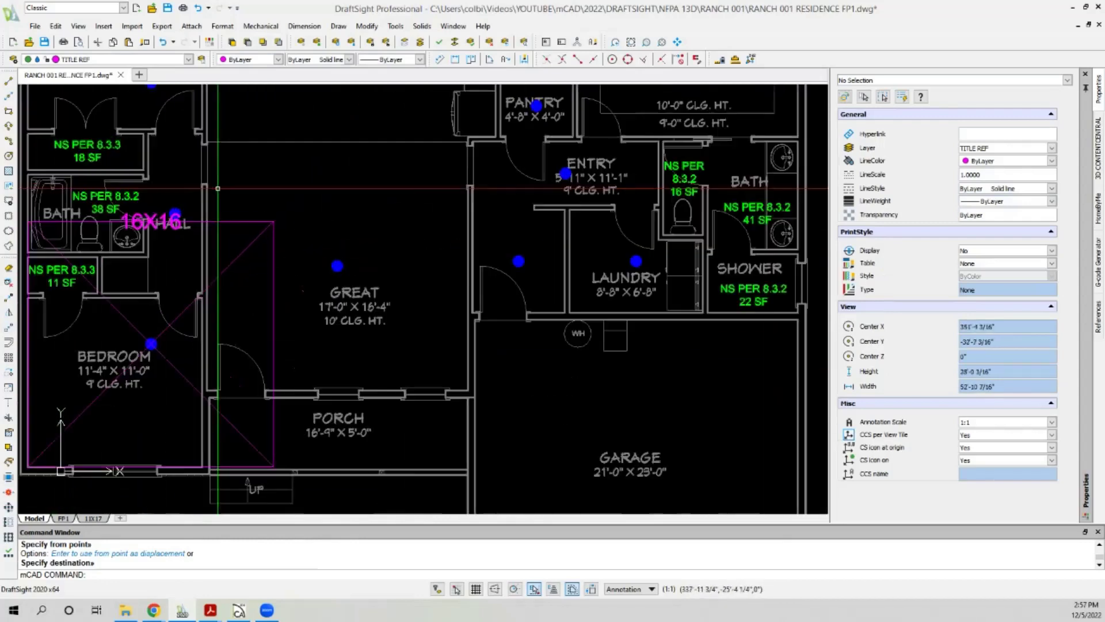
{"action": "scroll", "coordinate": [215, 249], "scroll_direction": "down", "scroll_amount": 1}
{"action": "scroll", "coordinate": [214, 249], "scroll_direction": "down", "scroll_amount": 2}
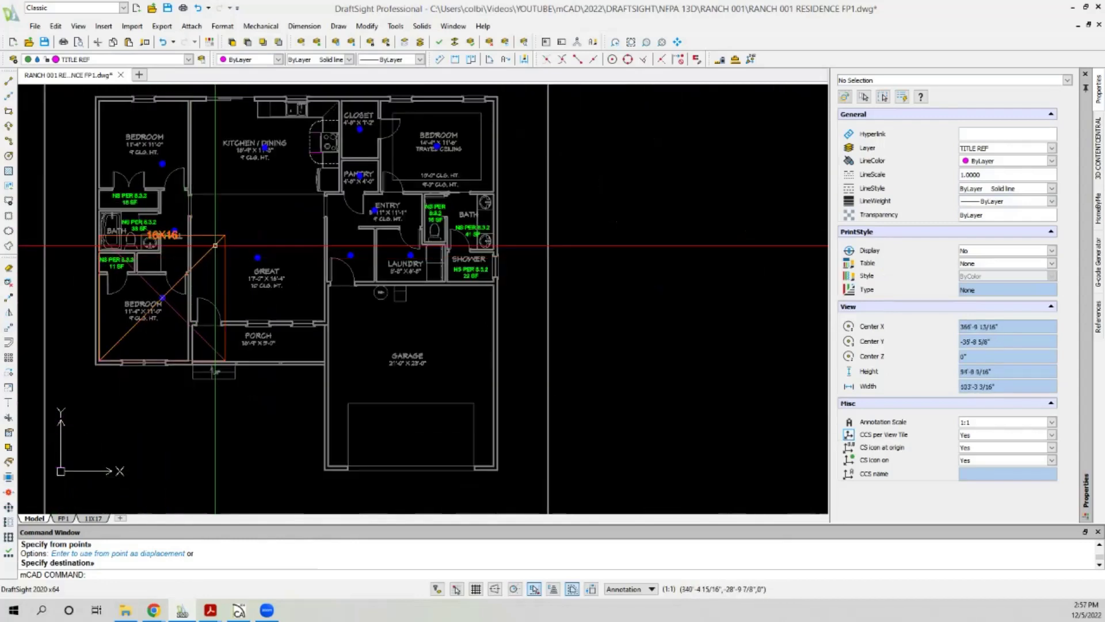
Center the 16X16 square on the Great room's pendant head by its base point.
{"action": "left_click", "coordinate": [198, 260]}
{"action": "left_click", "coordinate": [163, 298]}
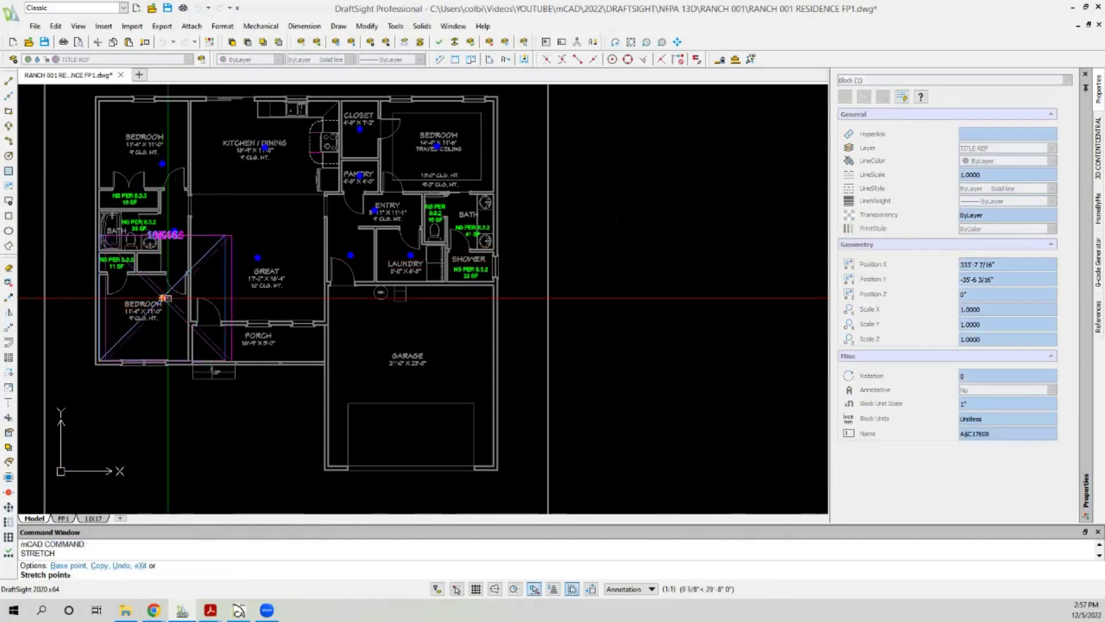
{"action": "scroll", "coordinate": [254, 251], "scroll_direction": "up", "scroll_amount": 2}
{"action": "left_click", "coordinate": [254, 252]}
{"action": "scroll", "coordinate": [205, 316], "scroll_direction": "down", "scroll_amount": 1}
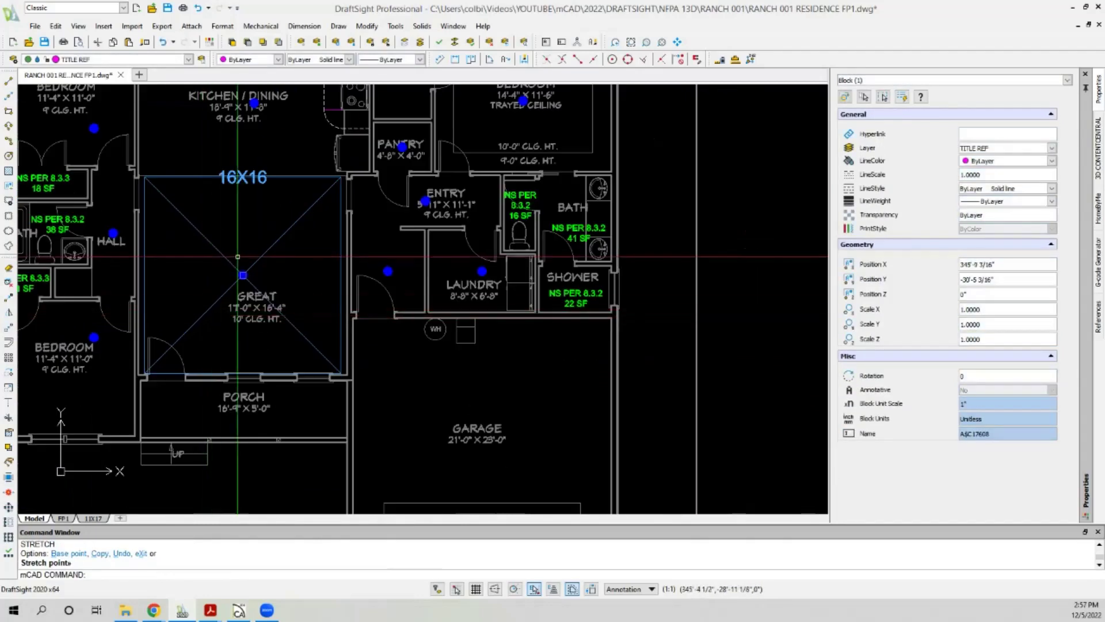
Check the square's Great room coverage and pick up the head's grip to reposition it.
{"action": "scroll", "coordinate": [205, 308], "scroll_direction": "up", "scroll_amount": 5}
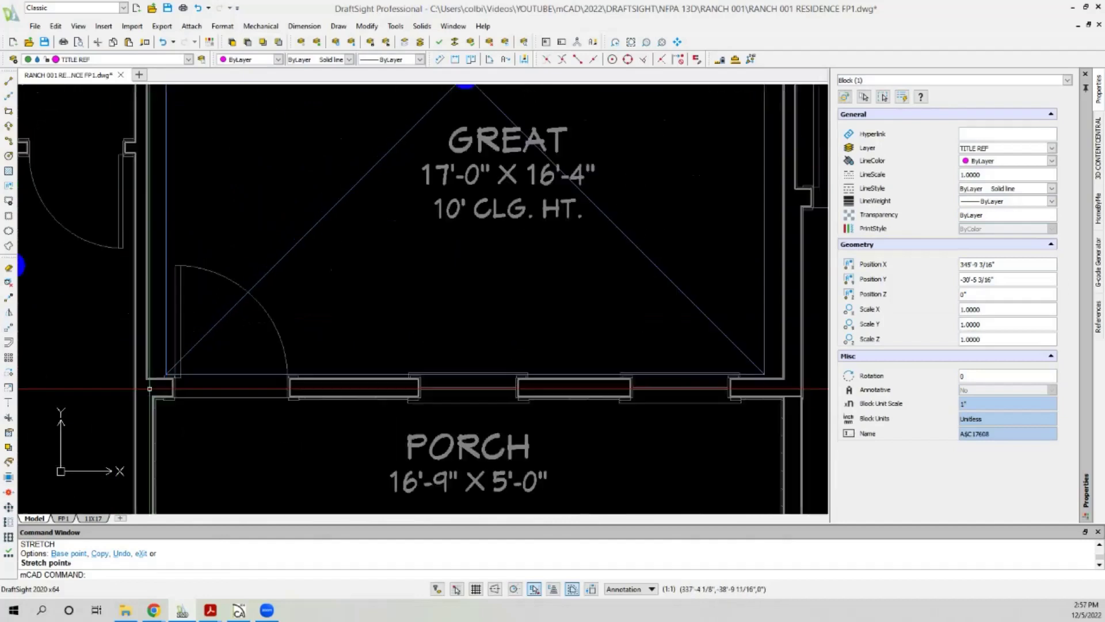
{"action": "scroll", "coordinate": [136, 418], "scroll_direction": "down", "scroll_amount": 5}
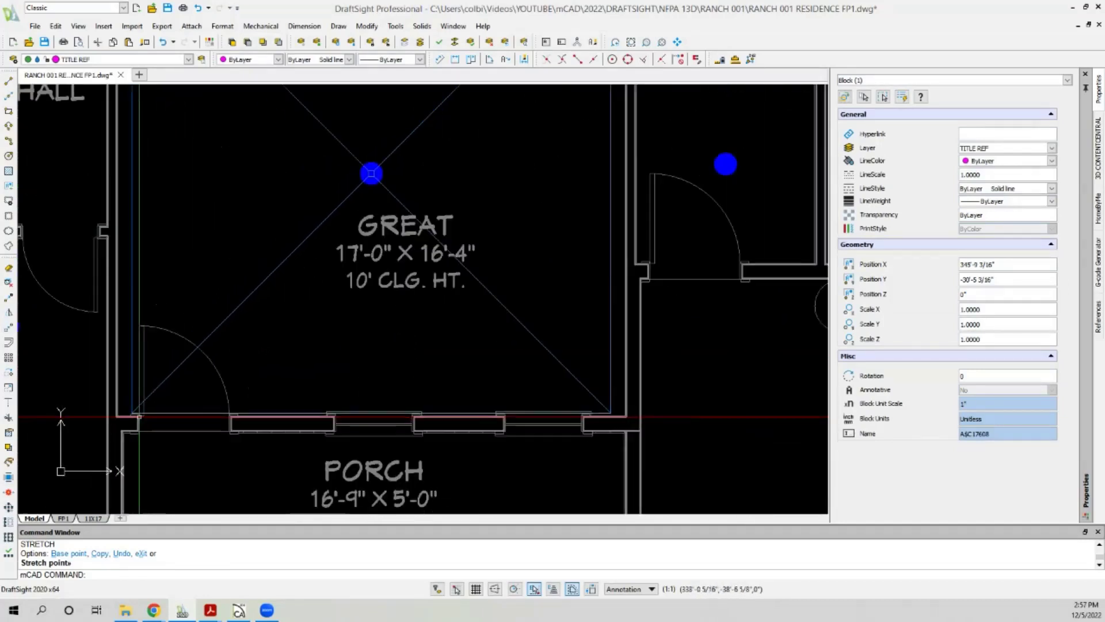
{"action": "scroll", "coordinate": [148, 284], "scroll_direction": "down", "scroll_amount": 2}
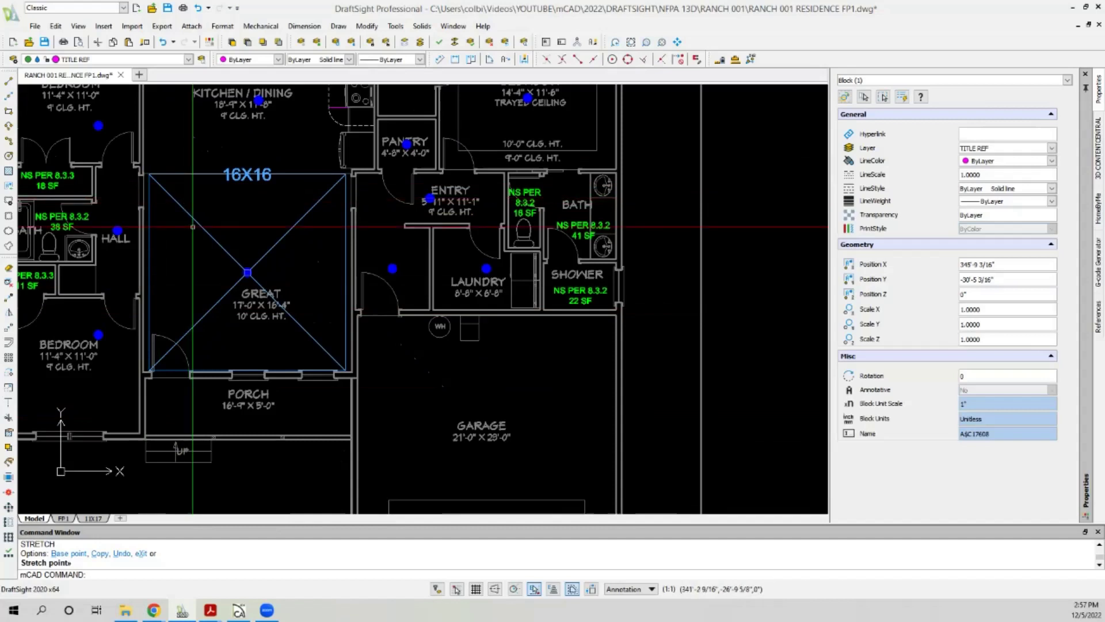
{"action": "scroll", "coordinate": [196, 222], "scroll_direction": "down", "scroll_amount": 3}
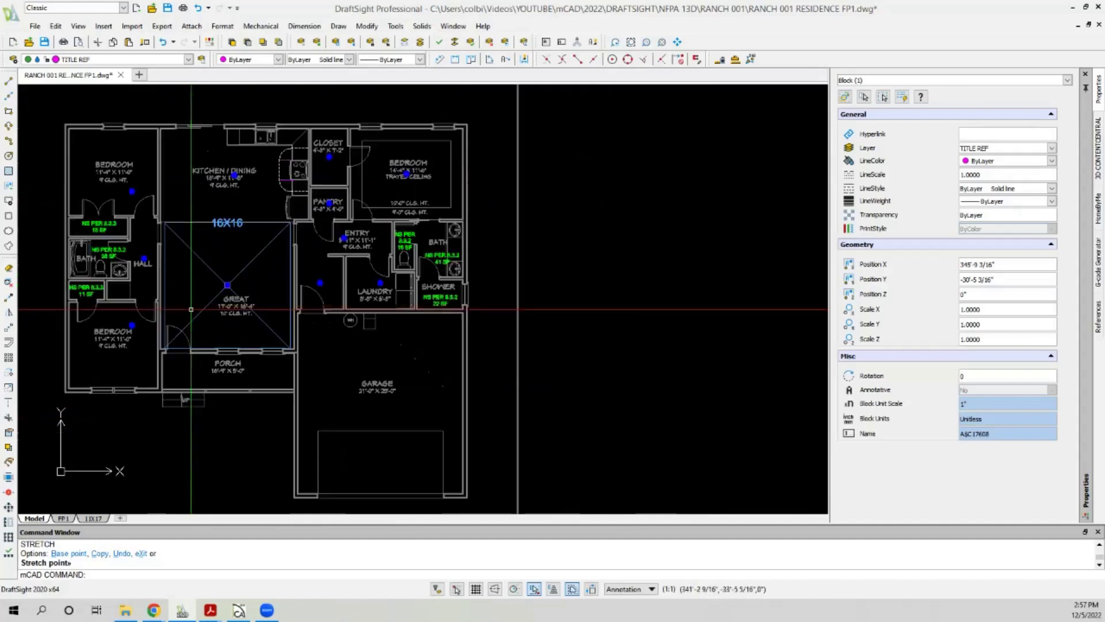
{"action": "scroll", "coordinate": [215, 164], "scroll_direction": "up", "scroll_amount": 4}
{"action": "scroll", "coordinate": [215, 164], "scroll_direction": "up", "scroll_amount": 2}
{"action": "scroll", "coordinate": [217, 190], "scroll_direction": "down", "scroll_amount": 3}
{"action": "scroll", "coordinate": [225, 190], "scroll_direction": "up", "scroll_amount": 1}
{"action": "scroll", "coordinate": [202, 334], "scroll_direction": "down", "scroll_amount": 2}
{"action": "scroll", "coordinate": [201, 334], "scroll_direction": "up", "scroll_amount": 2}
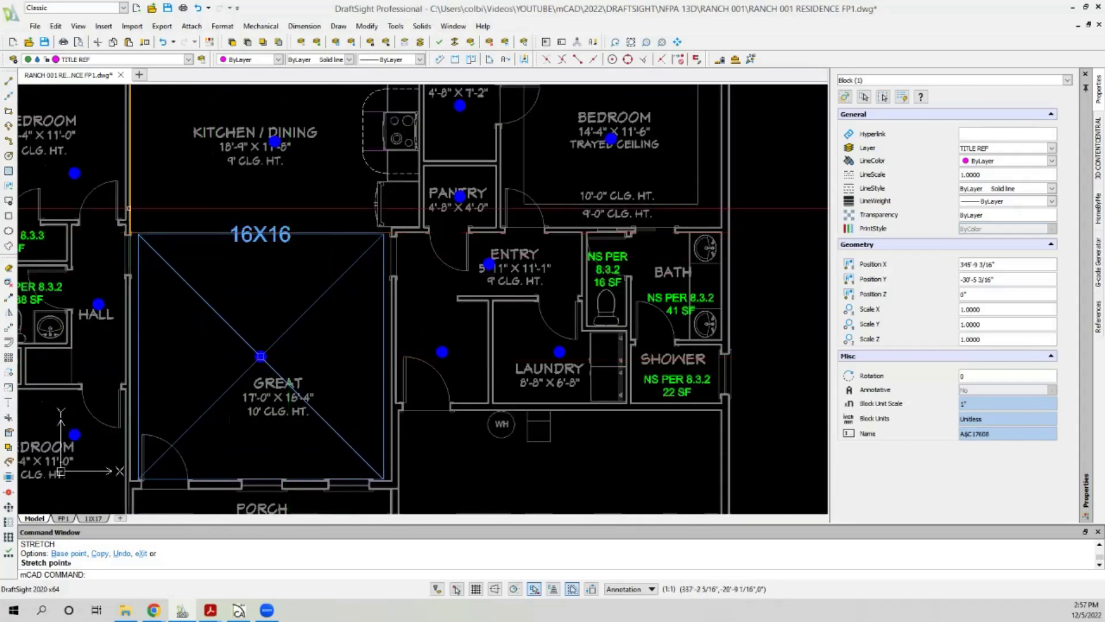
{"action": "scroll", "coordinate": [130, 207], "scroll_direction": "up", "scroll_amount": 1}
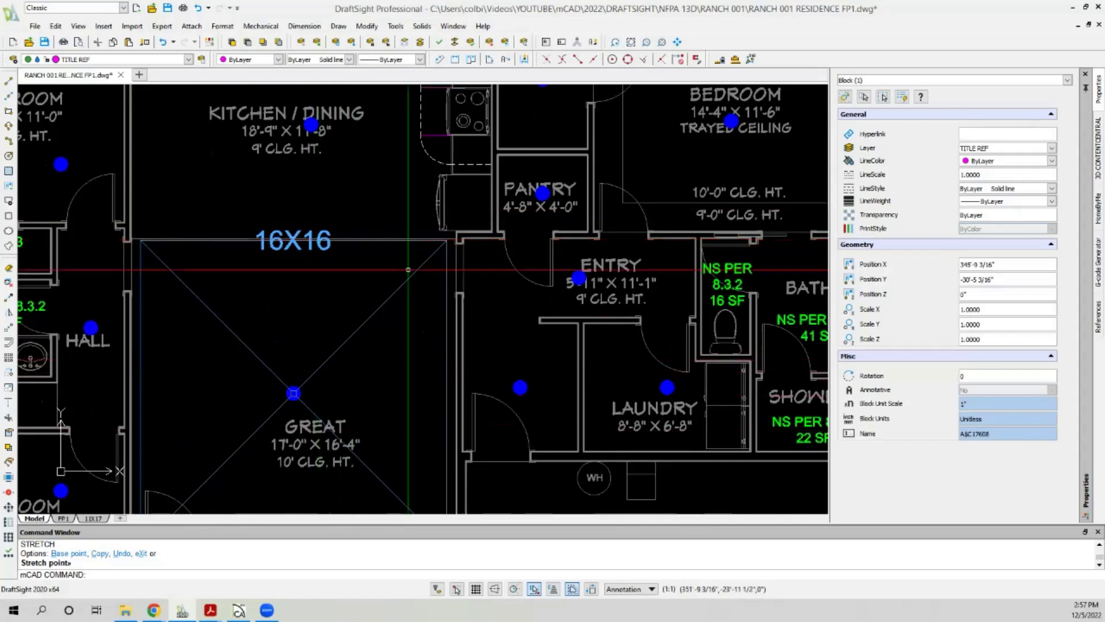
{"action": "scroll", "coordinate": [253, 323], "scroll_direction": "down", "scroll_amount": 2}
{"action": "scroll", "coordinate": [243, 286], "scroll_direction": "up", "scroll_amount": 1}
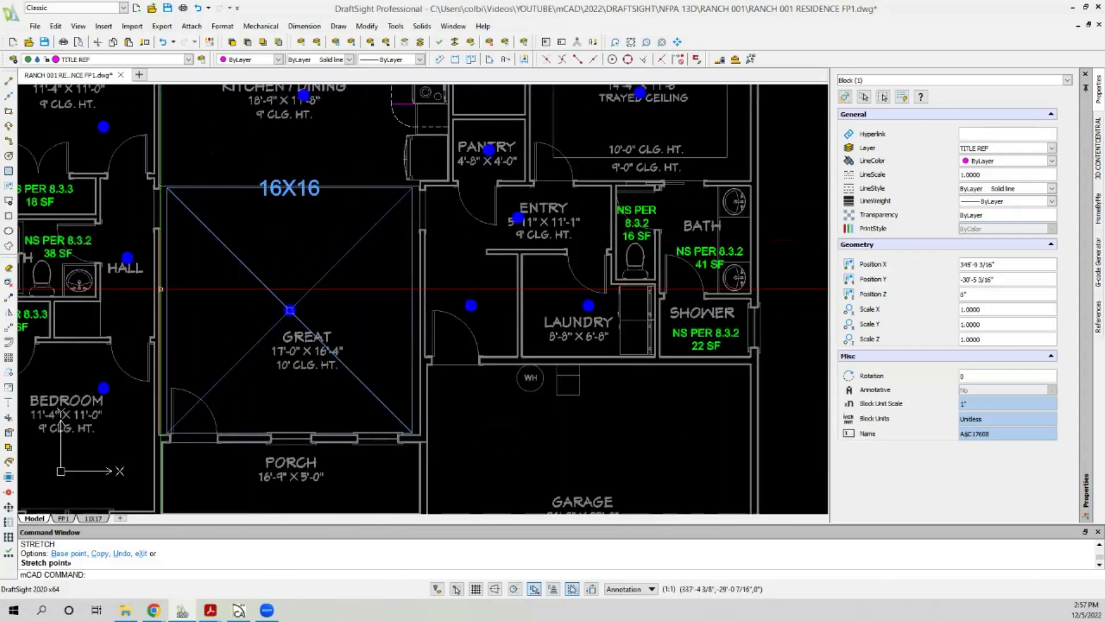
{"action": "scroll", "coordinate": [277, 288], "scroll_direction": "down", "scroll_amount": 1}
{"action": "scroll", "coordinate": [265, 135], "scroll_direction": "up", "scroll_amount": 1}
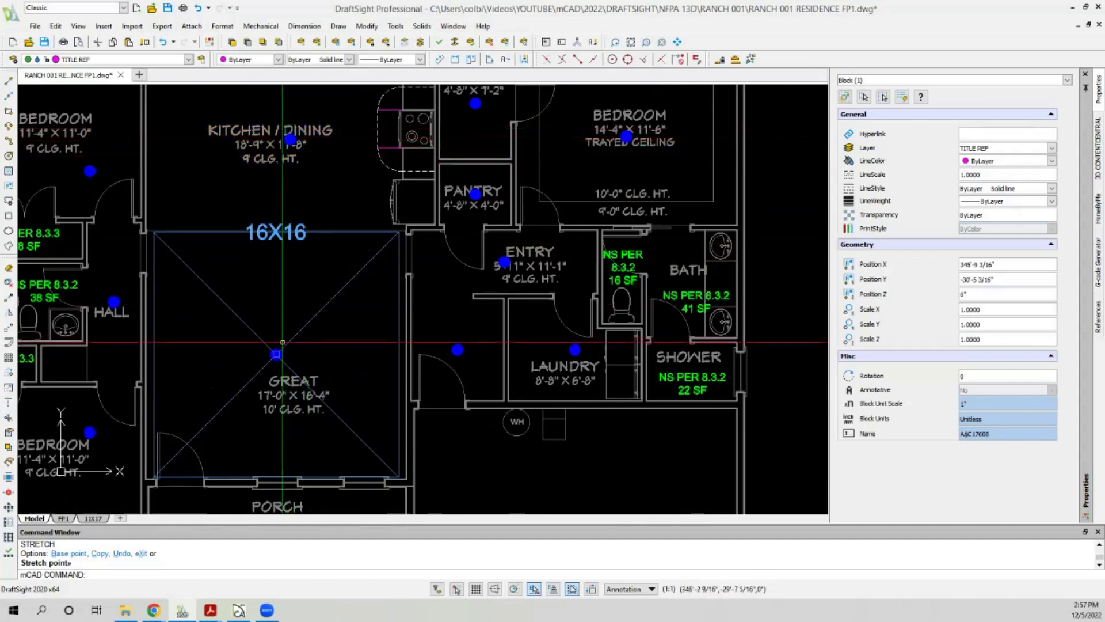
{"action": "scroll", "coordinate": [268, 334], "scroll_direction": "up", "scroll_amount": 2}
{"action": "scroll", "coordinate": [265, 334], "scroll_direction": "down", "scroll_amount": 3}
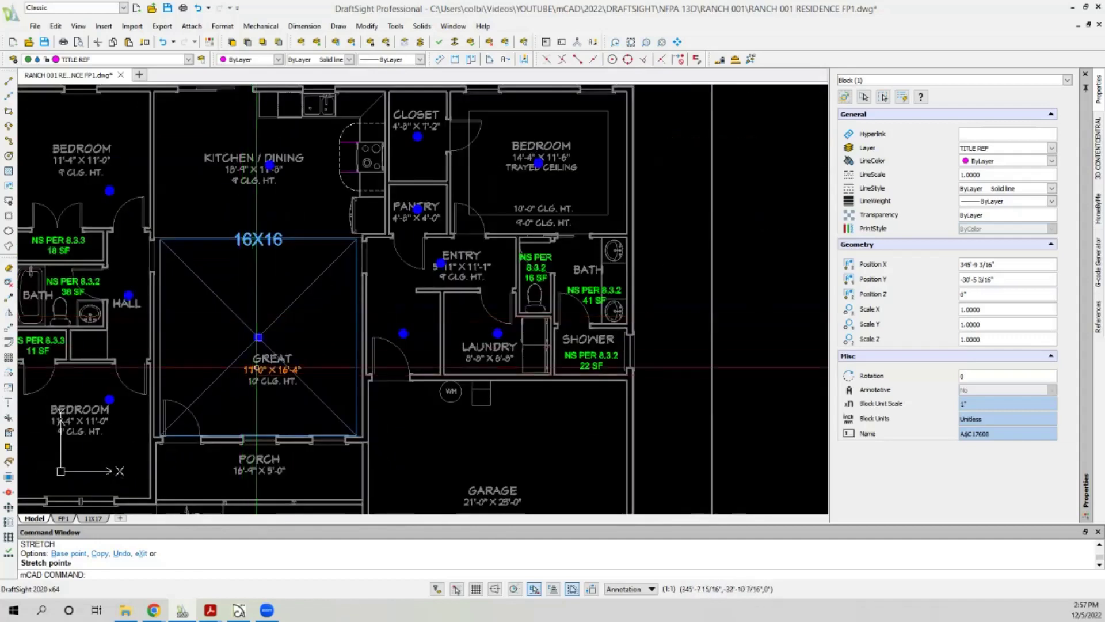
{"action": "scroll", "coordinate": [262, 340], "scroll_direction": "up", "scroll_amount": 2}
{"action": "left_click", "coordinate": [262, 340]}
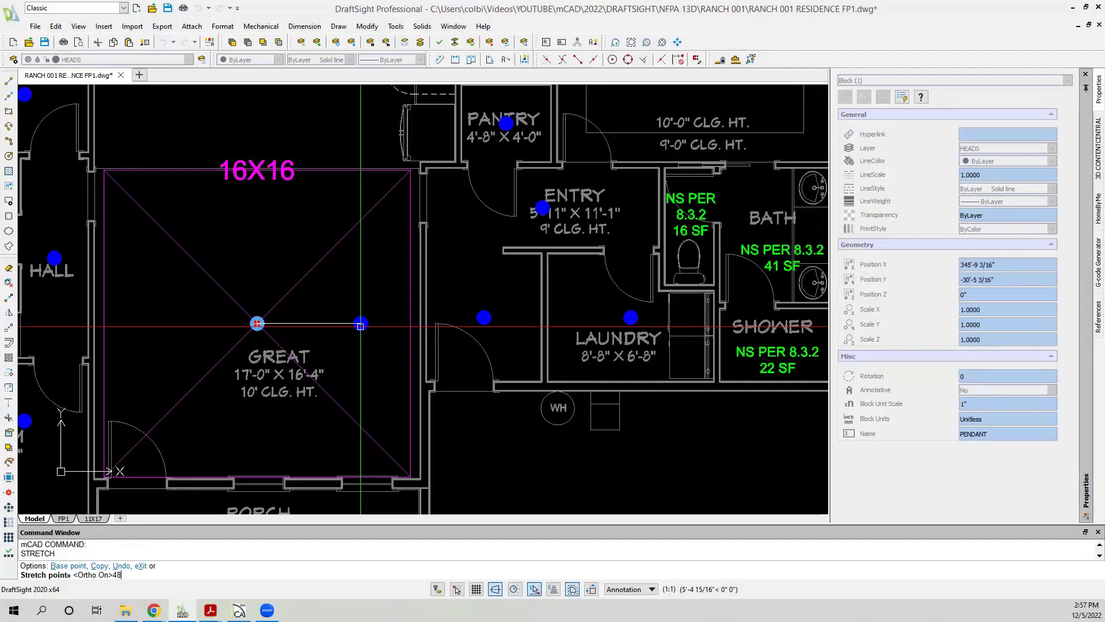
Shift the Great room head 48 to the right and copy it 8' to the left.
{"action": "type", "text": "48"}
{"action": "key", "text": "Return"}
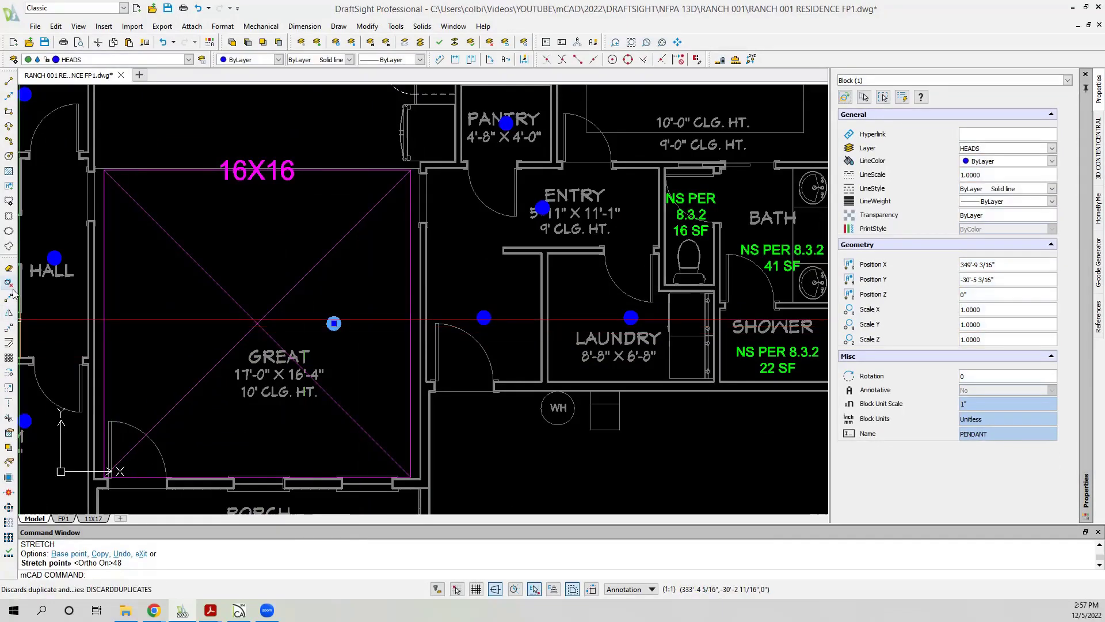
{"action": "left_click", "coordinate": [8, 297]}
{"action": "left_click", "coordinate": [149, 311]}
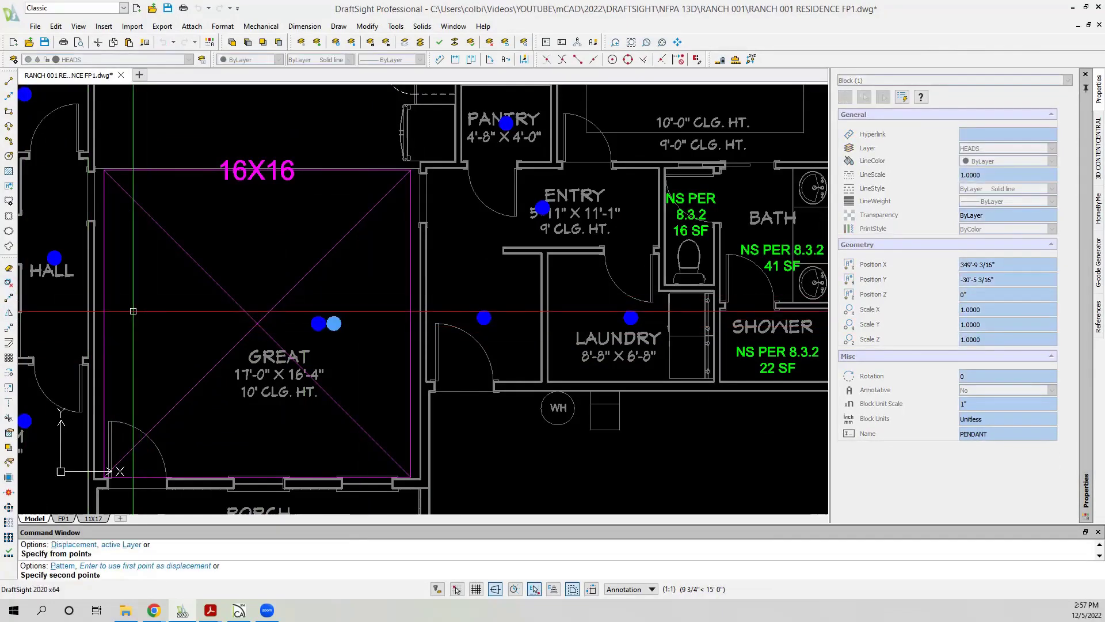
{"action": "key", "text": "Return"}
{"action": "key", "text": "Escape"}
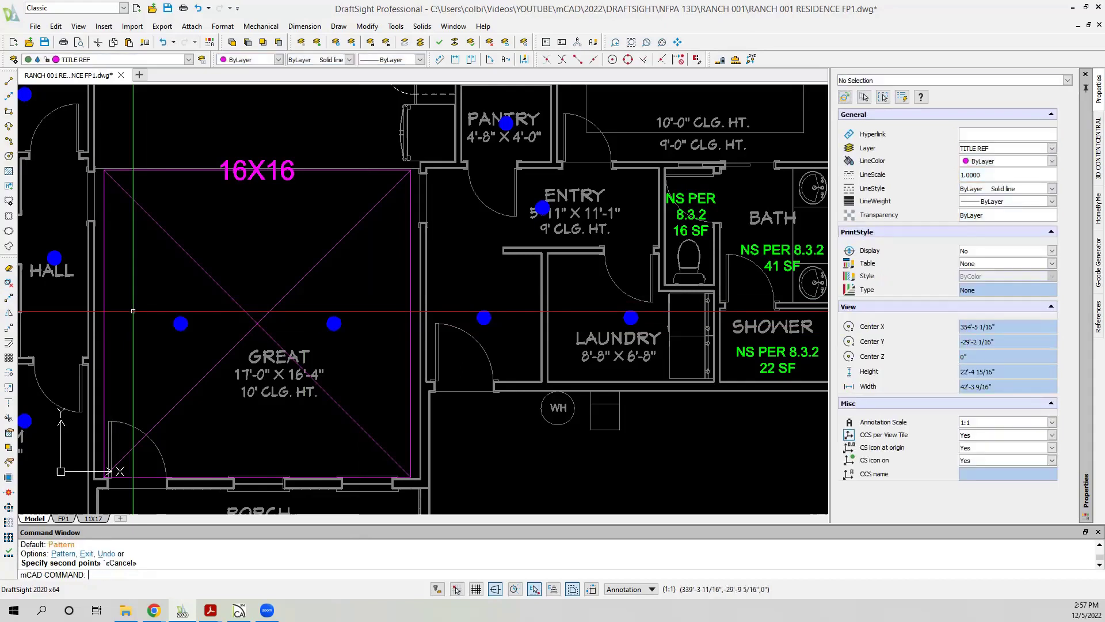
Delete the 16X16 coverage square from the Great room.
{"action": "scroll", "coordinate": [161, 323], "scroll_direction": "down", "scroll_amount": 3}
{"action": "left_click", "coordinate": [216, 279]}
{"action": "left_click", "coordinate": [176, 295]}
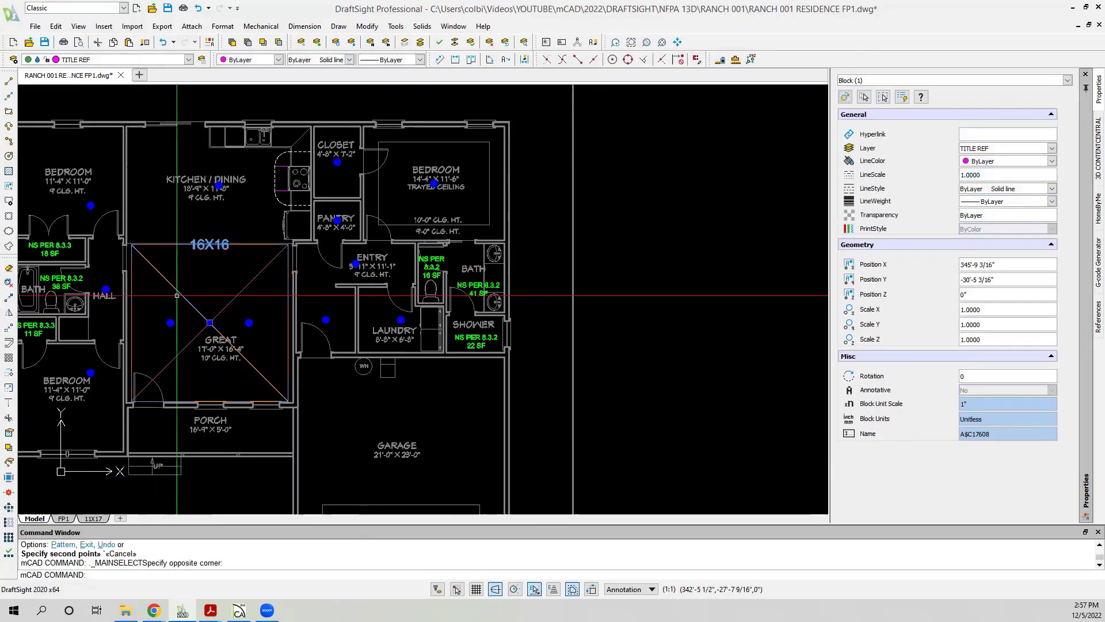
{"action": "key", "text": "Delete"}
Check head-to-porch-wall spacing with a temporary 8'-1" linear dimension, then delete it.
{"action": "scroll", "coordinate": [176, 291], "scroll_direction": "up", "scroll_amount": 1}
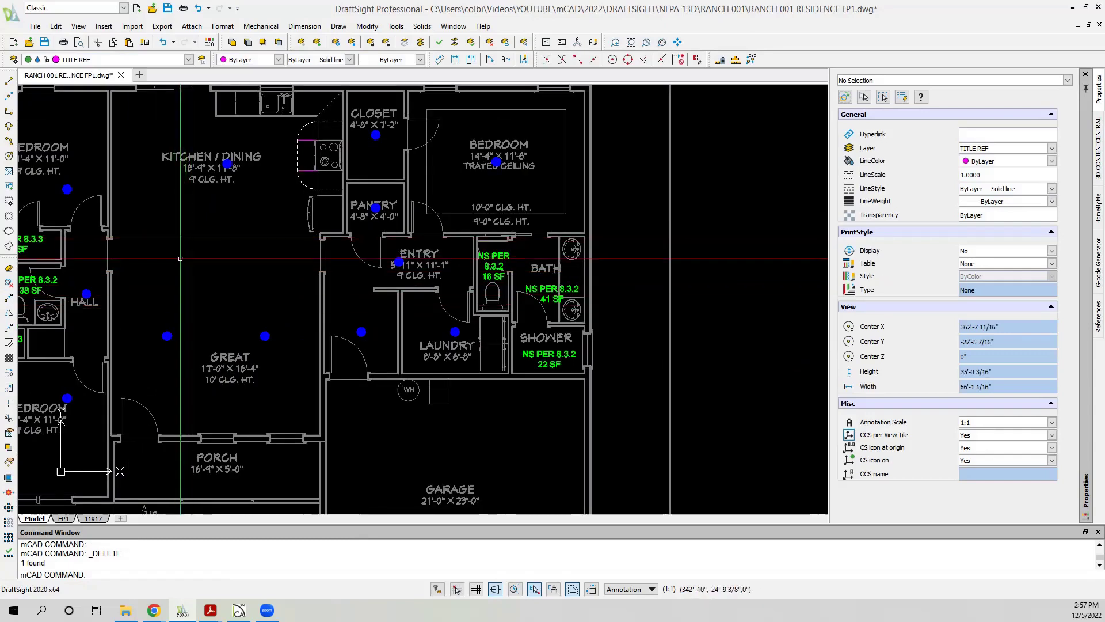
{"action": "left_click", "coordinate": [455, 59]}
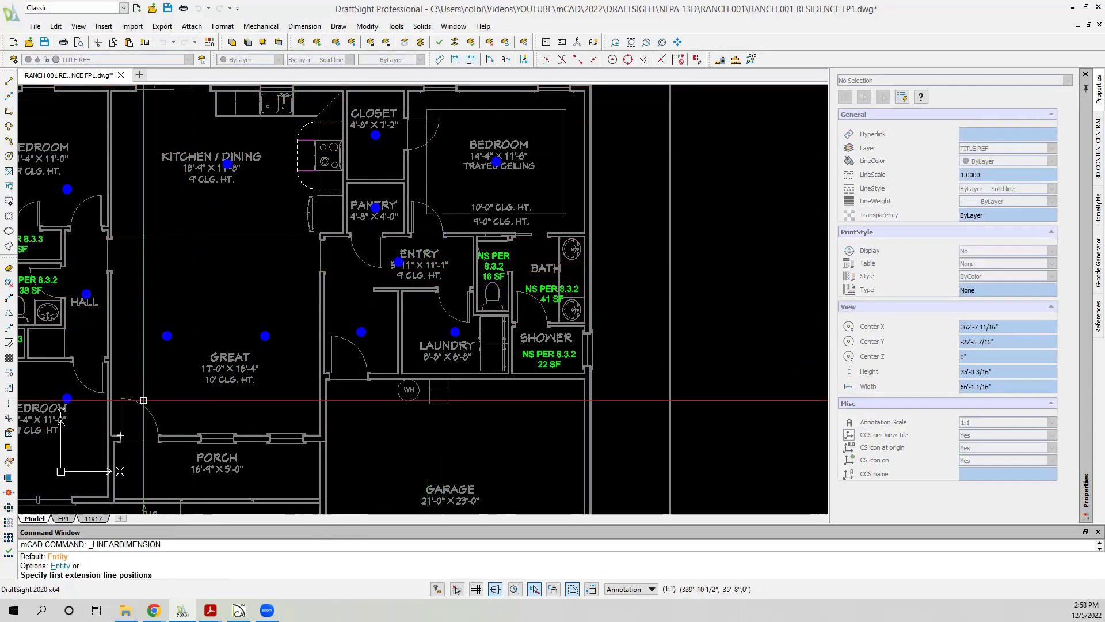
{"action": "left_click", "coordinate": [167, 337]}
{"action": "scroll", "coordinate": [161, 436], "scroll_direction": "up", "scroll_amount": 5}
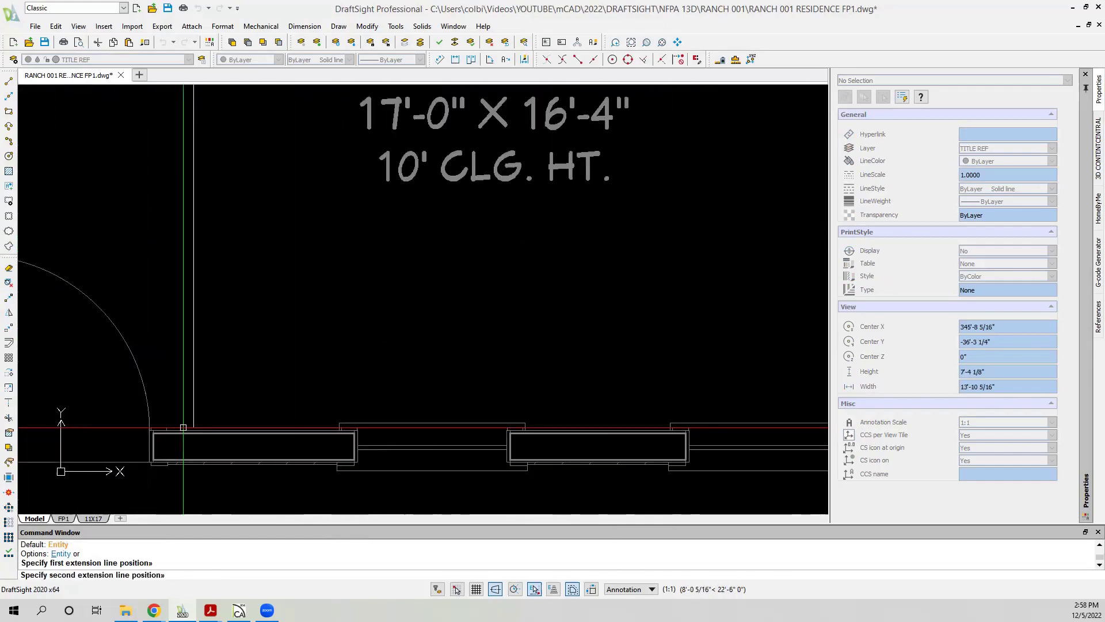
{"action": "left_click", "coordinate": [167, 435]}
{"action": "scroll", "coordinate": [242, 364], "scroll_direction": "down", "scroll_amount": 4}
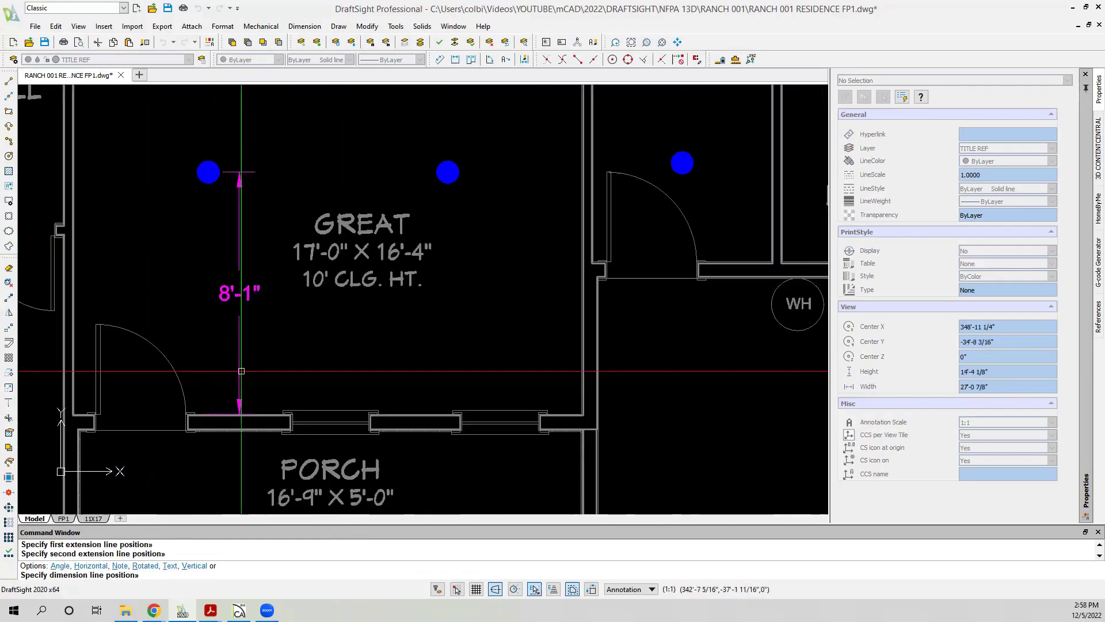
{"action": "left_click", "coordinate": [230, 317]}
{"action": "scroll", "coordinate": [194, 412], "scroll_direction": "down", "scroll_amount": 4}
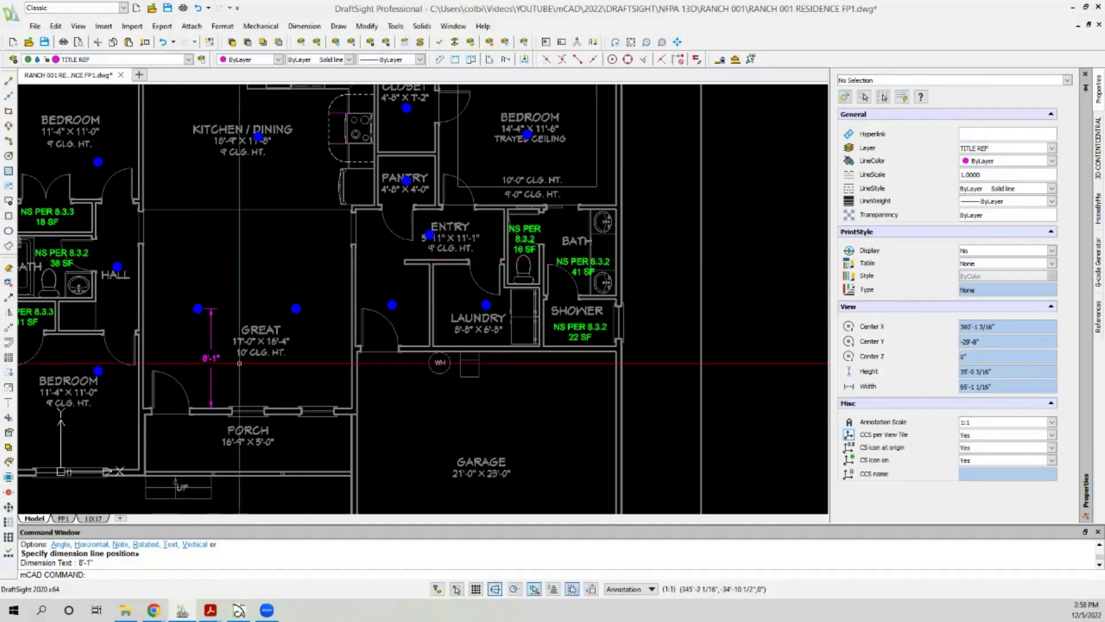
{"action": "scroll", "coordinate": [193, 322], "scroll_direction": "up", "scroll_amount": 3}
{"action": "left_click_drag", "start_coordinate": [193, 310], "coordinate": [215, 323]}
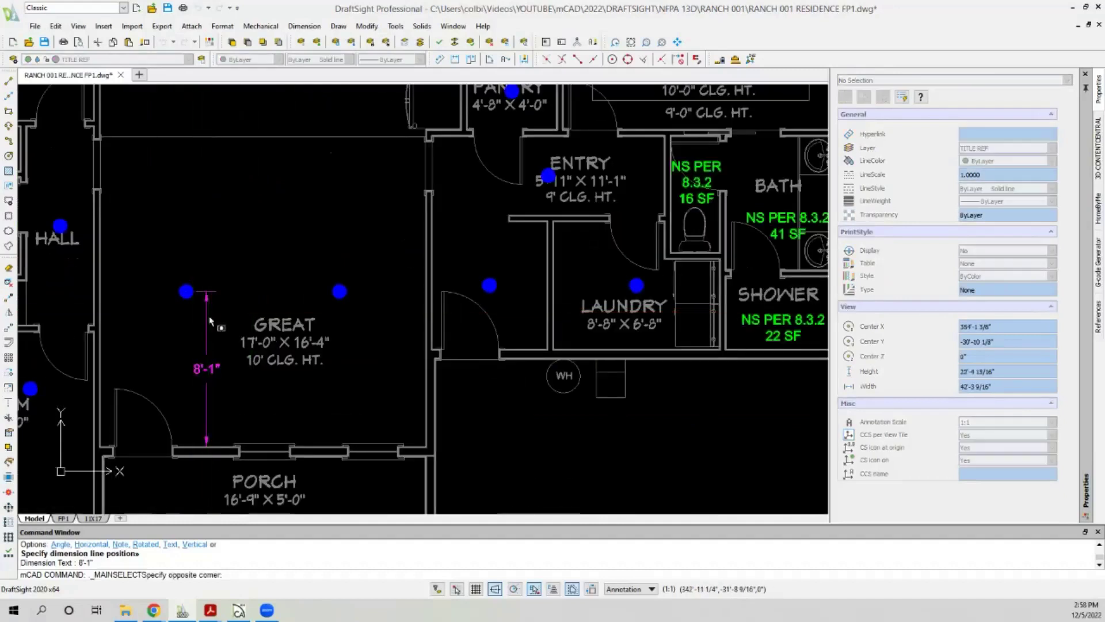
{"action": "scroll", "coordinate": [221, 328], "scroll_direction": "down", "scroll_amount": 2}
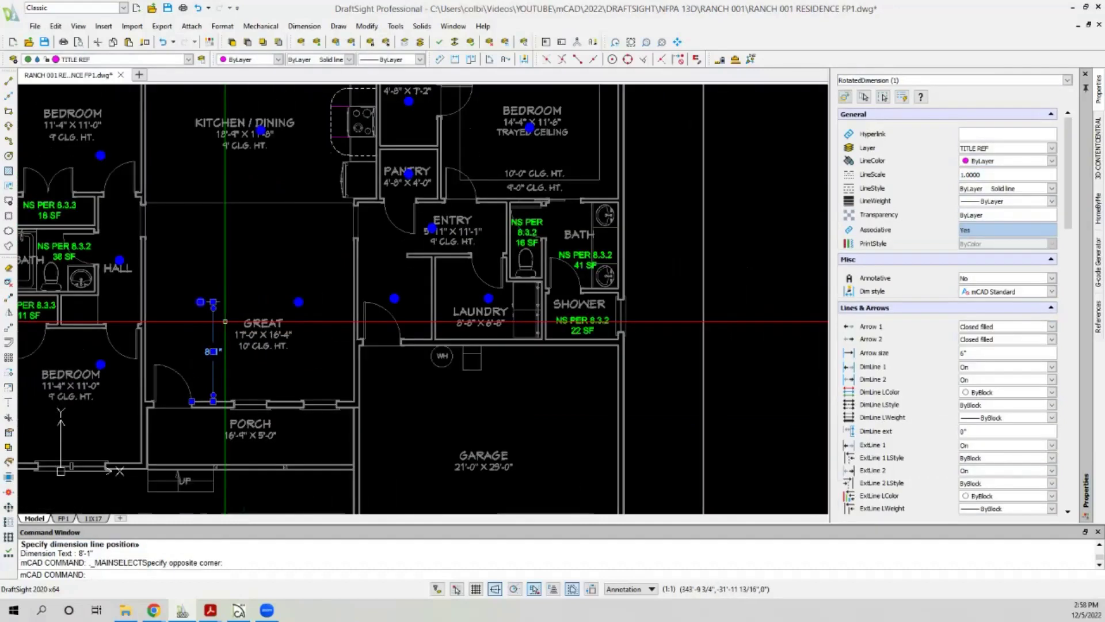
{"action": "scroll", "coordinate": [228, 344], "scroll_direction": "down", "scroll_amount": 1}
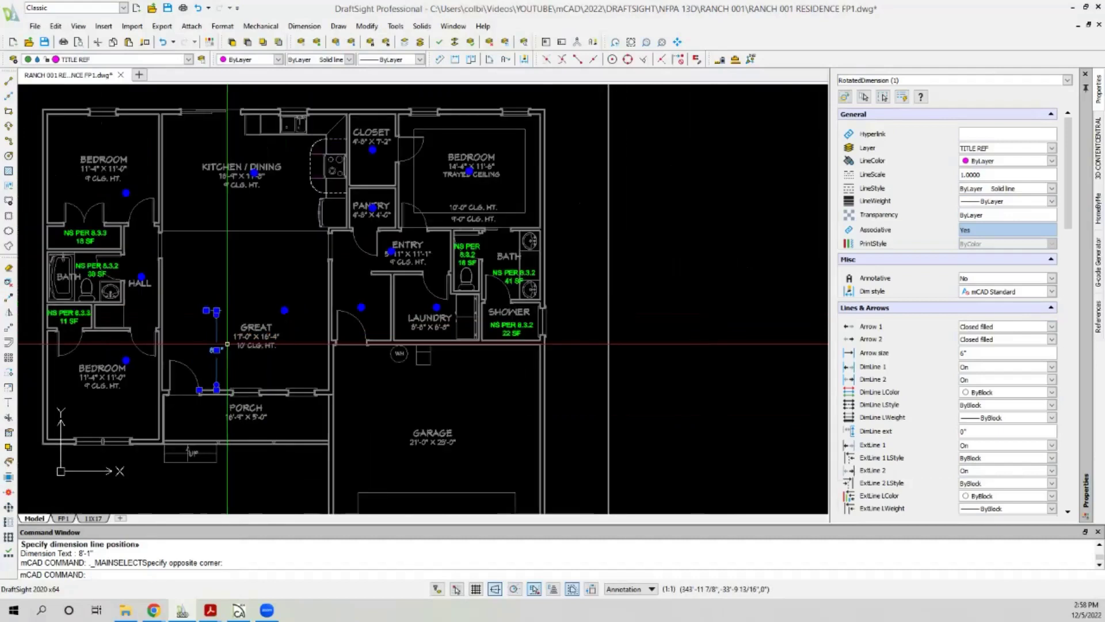
{"action": "key", "text": "Delete"}
{"action": "scroll", "coordinate": [228, 344], "scroll_direction": "up", "scroll_amount": 1}
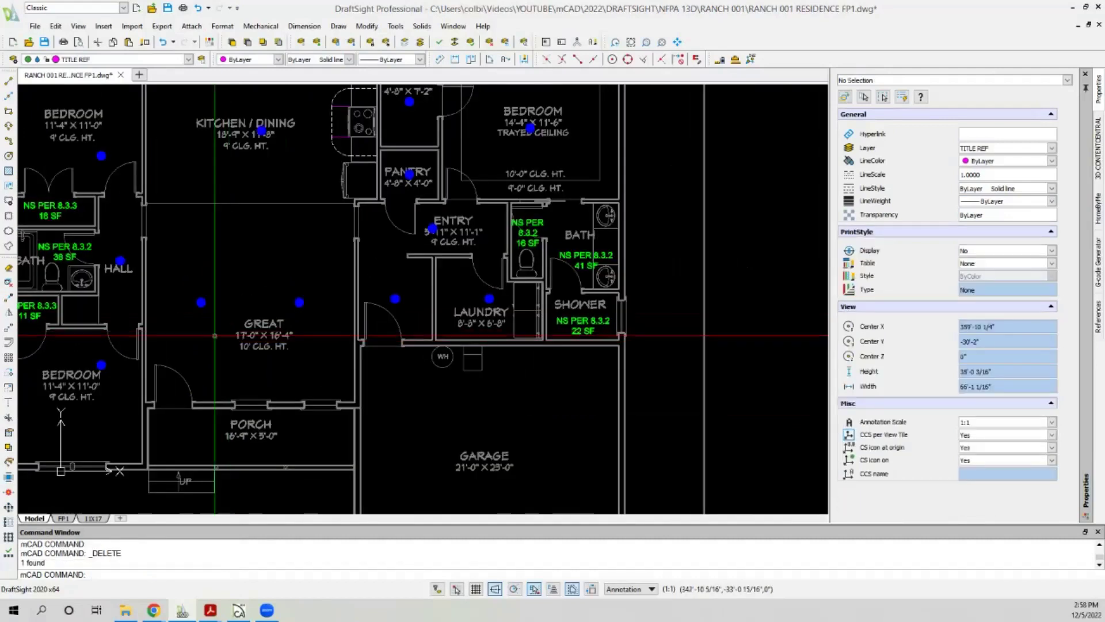
{"action": "scroll", "coordinate": [214, 291], "scroll_direction": "down", "scroll_amount": 1}
{"action": "scroll", "coordinate": [215, 283], "scroll_direction": "up", "scroll_amount": 1}
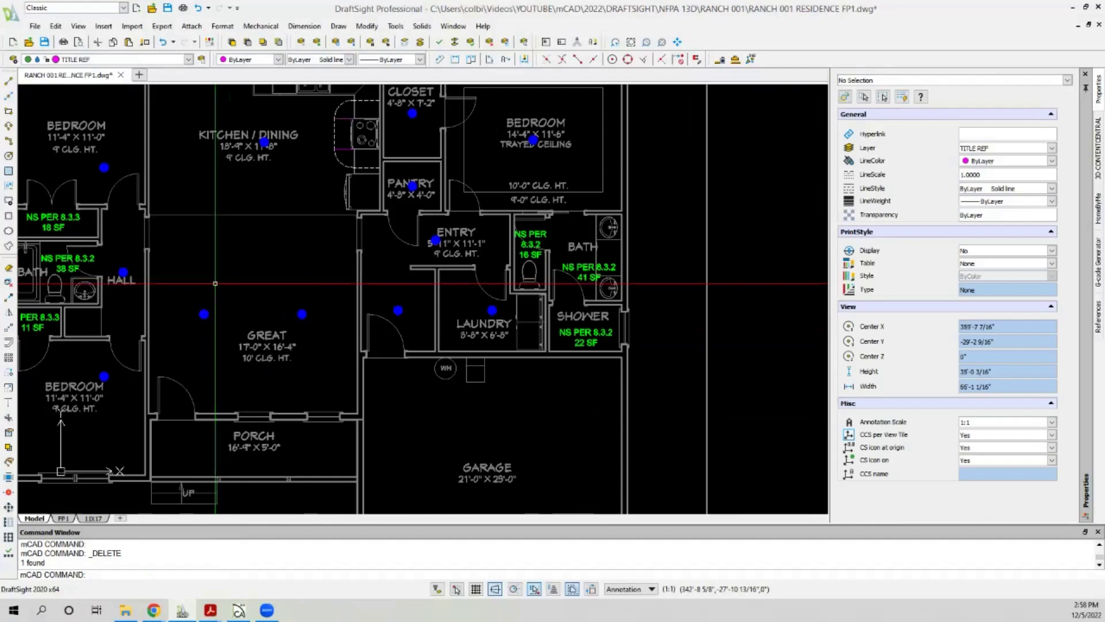
{"action": "scroll", "coordinate": [210, 314], "scroll_direction": "up", "scroll_amount": 2}
{"action": "scroll", "coordinate": [226, 317], "scroll_direction": "down", "scroll_amount": 2}
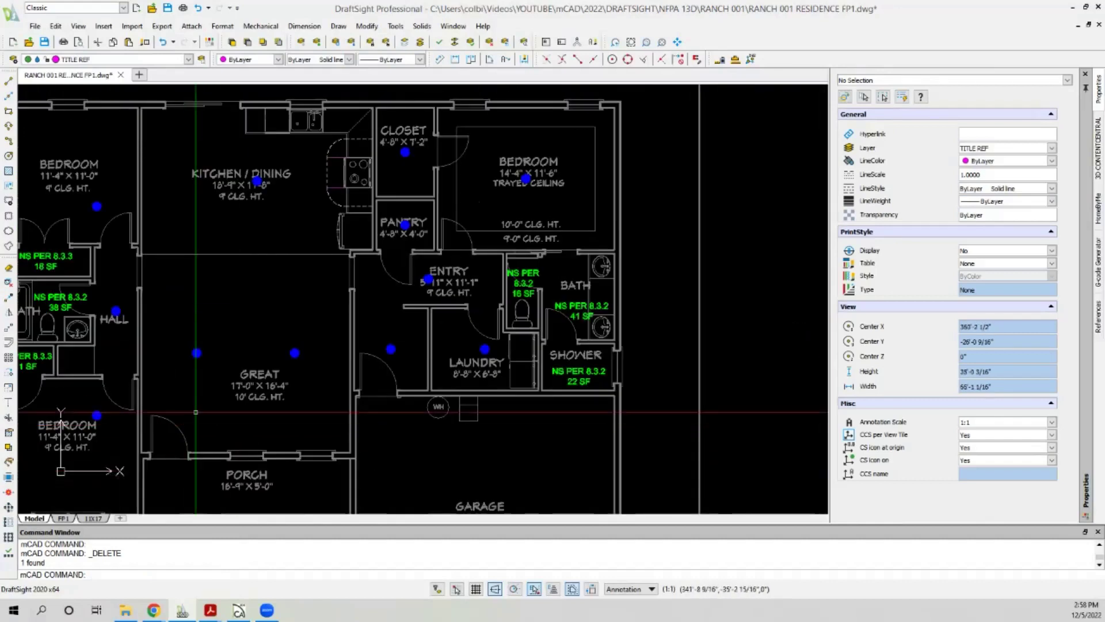
{"action": "scroll", "coordinate": [294, 185], "scroll_direction": "up", "scroll_amount": 2}
{"action": "scroll", "coordinate": [236, 182], "scroll_direction": "down", "scroll_amount": 1}
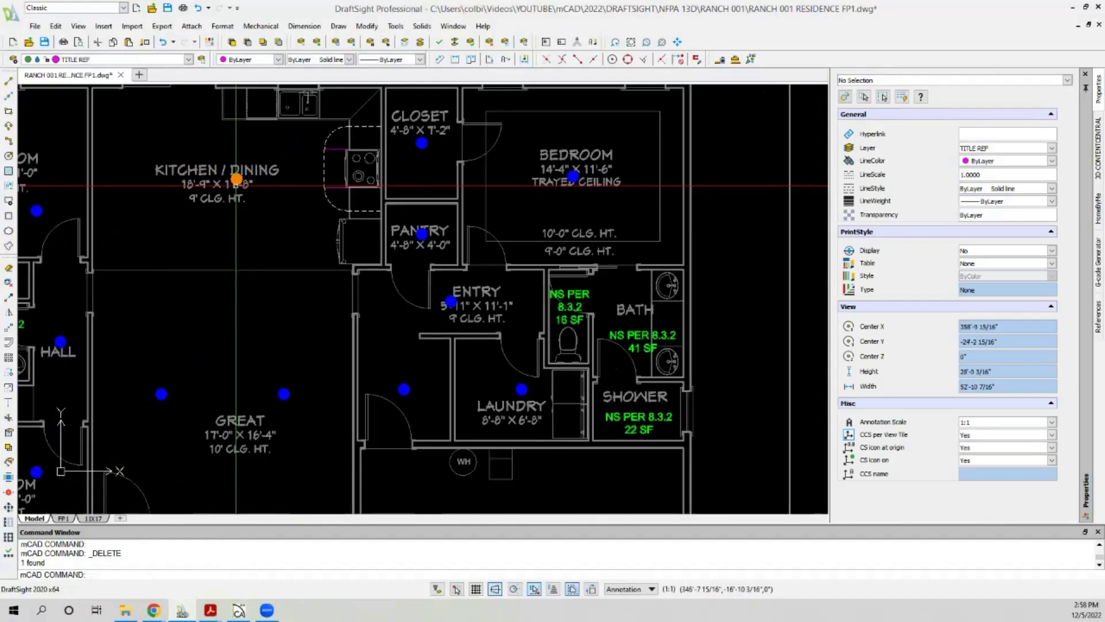
{"action": "left_click", "coordinate": [453, 58]}
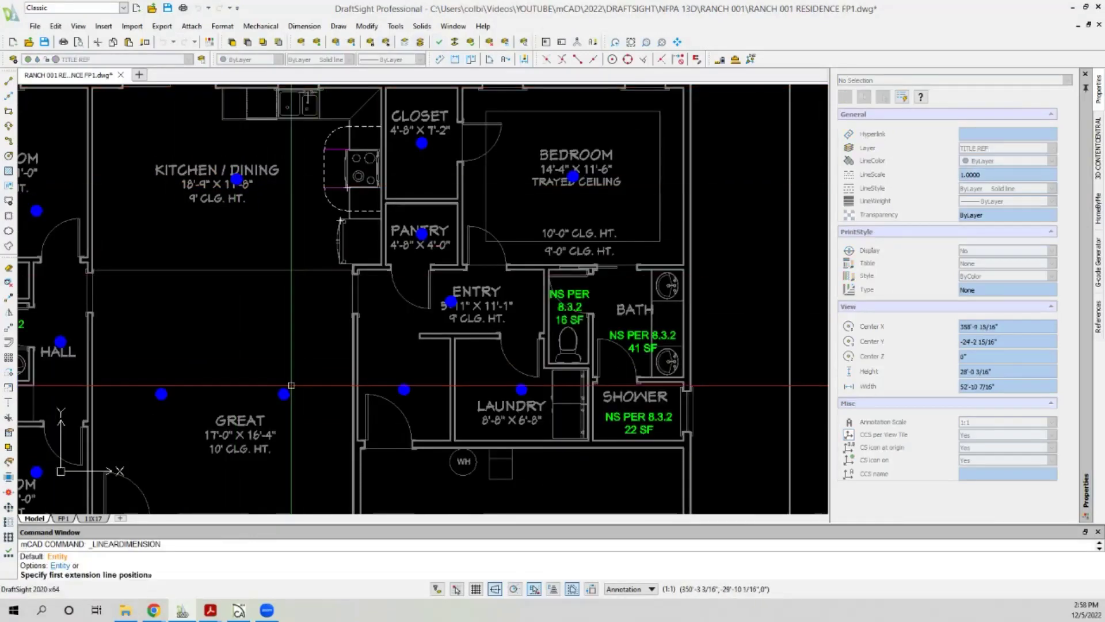
{"action": "left_click", "coordinate": [284, 394]}
{"action": "left_click", "coordinate": [236, 180]}
{"action": "scroll", "coordinate": [285, 208], "scroll_direction": "up", "scroll_amount": 1}
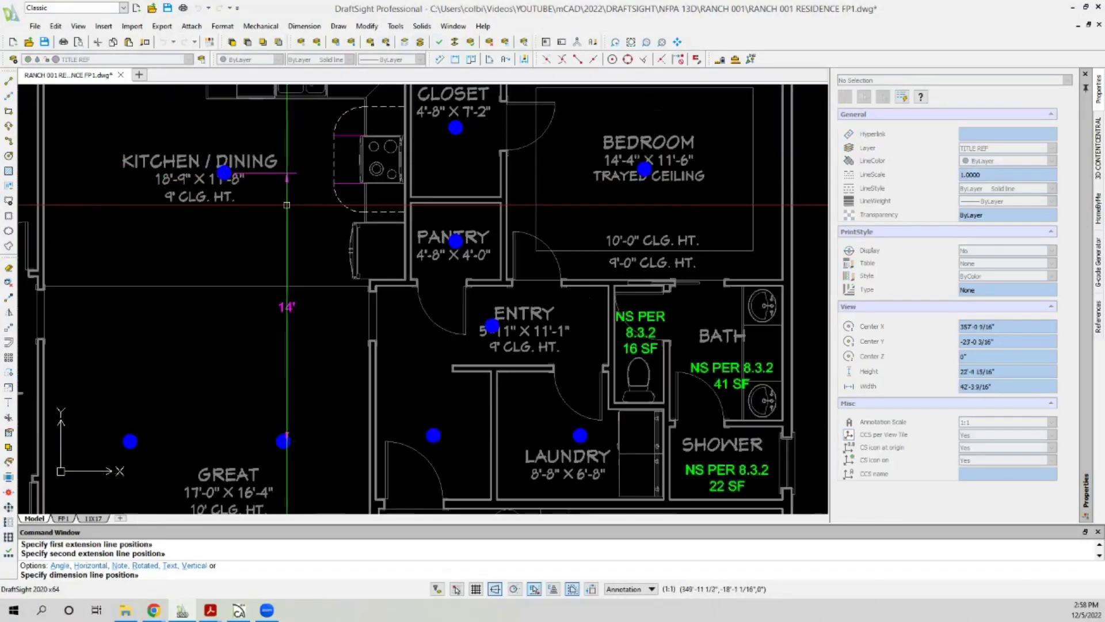
{"action": "scroll", "coordinate": [290, 267], "scroll_direction": "down", "scroll_amount": 2}
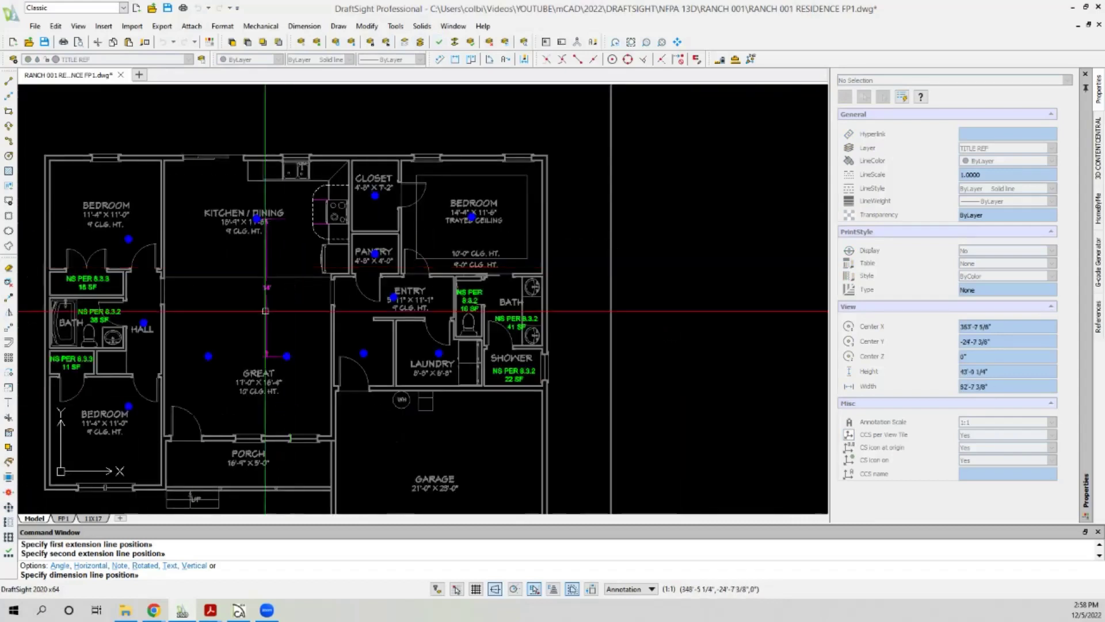
{"action": "key", "text": "Escape"}
{"action": "scroll", "coordinate": [206, 378], "scroll_direction": "up", "scroll_amount": 2}
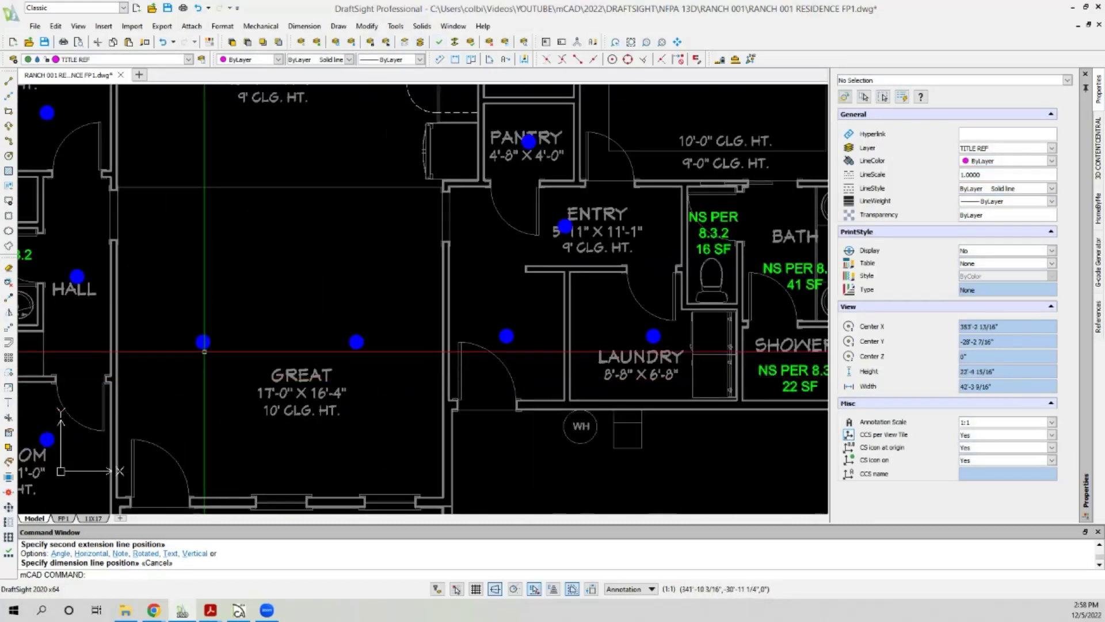
{"action": "scroll", "coordinate": [205, 350], "scroll_direction": "down", "scroll_amount": 1}
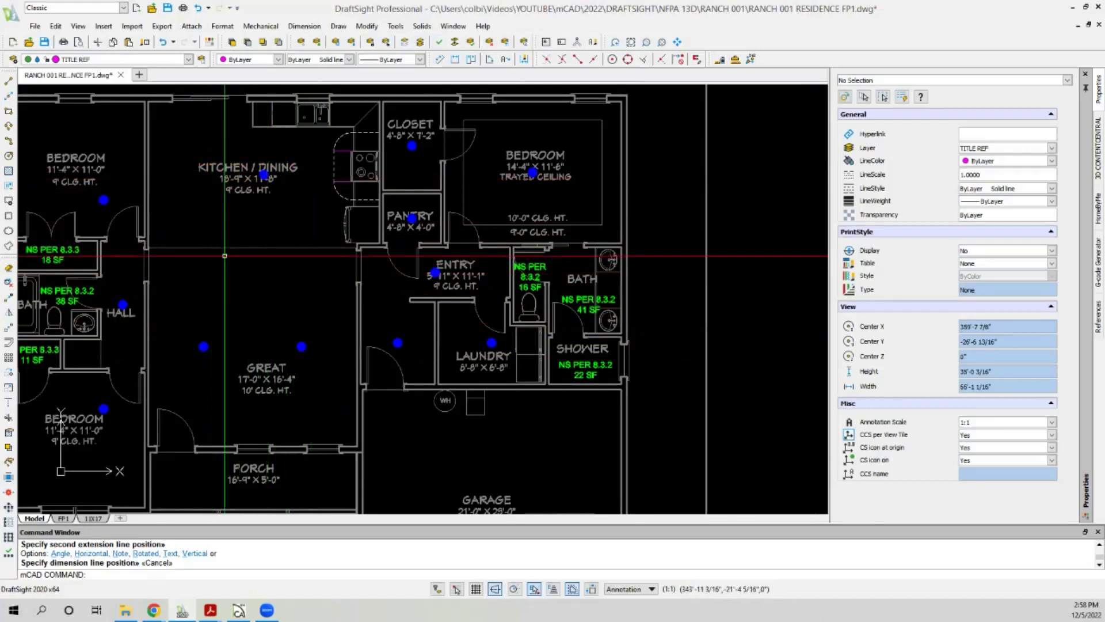
{"action": "scroll", "coordinate": [262, 178], "scroll_direction": "up", "scroll_amount": 2}
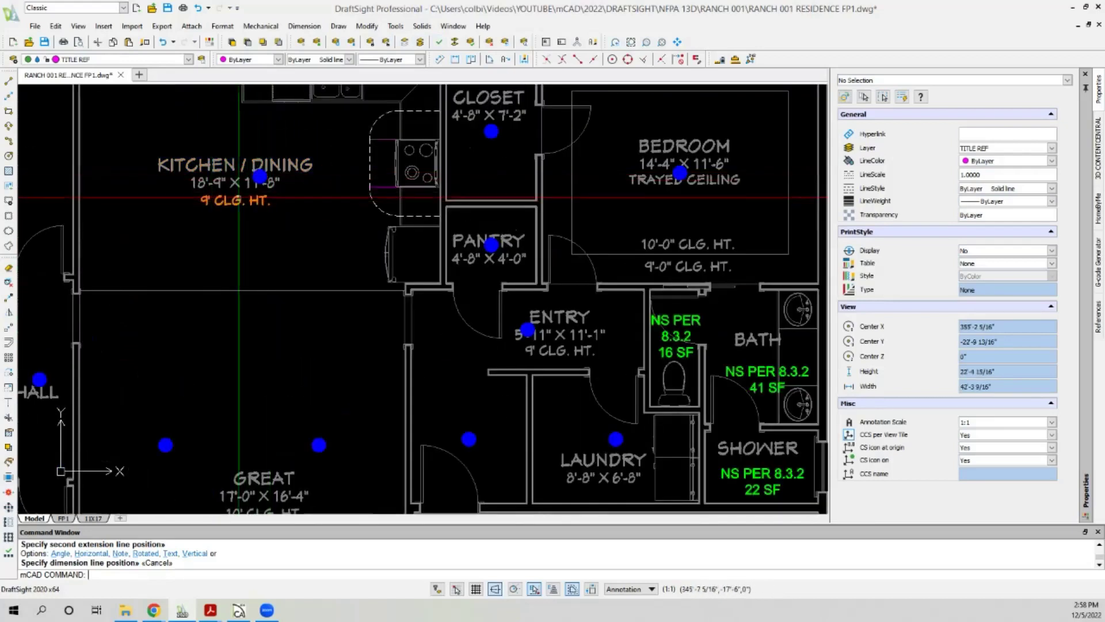
{"action": "scroll", "coordinate": [270, 176], "scroll_direction": "up", "scroll_amount": 1}
Move the kitchen/dining pendant head 48 (4') to the left.
{"action": "left_click", "coordinate": [277, 171]}
{"action": "key", "text": "Escape"}
{"action": "left_click", "coordinate": [257, 175]}
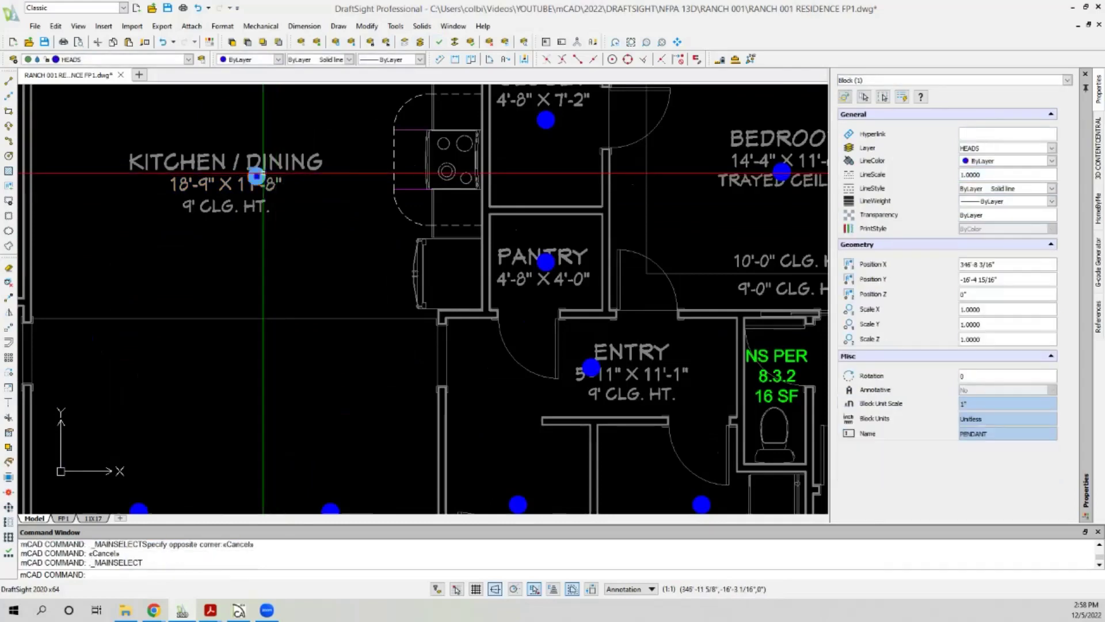
{"action": "scroll", "coordinate": [241, 296], "scroll_direction": "down", "scroll_amount": 3}
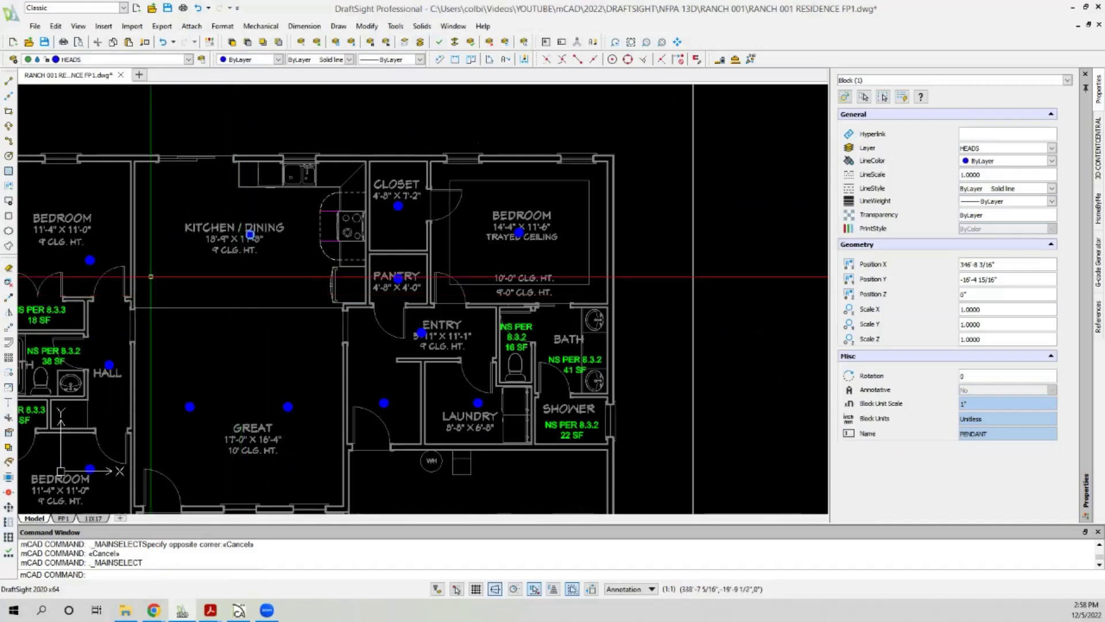
{"action": "scroll", "coordinate": [265, 230], "scroll_direction": "up", "scroll_amount": 3}
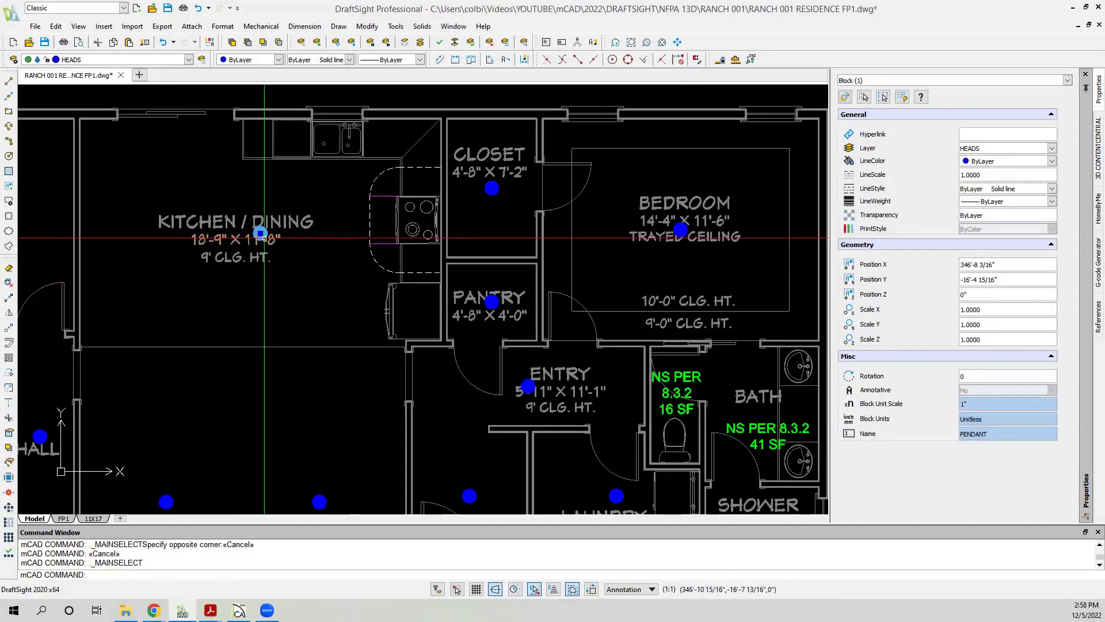
{"action": "scroll", "coordinate": [324, 225], "scroll_direction": "down", "scroll_amount": 3}
{"action": "key", "text": "Escape"}
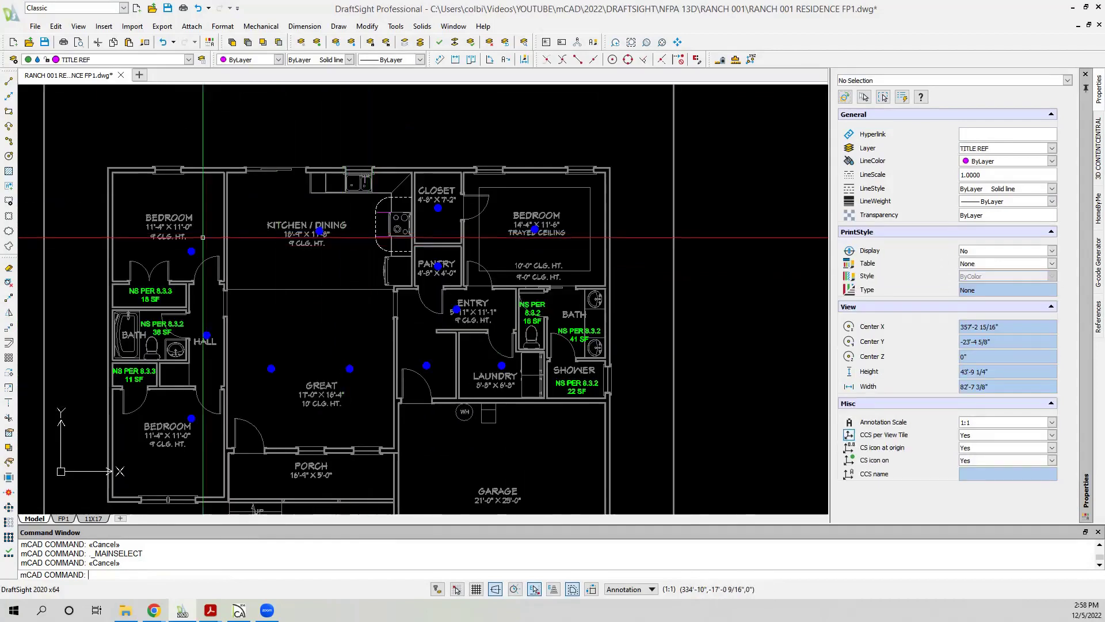
{"action": "left_click", "coordinate": [8, 327]}
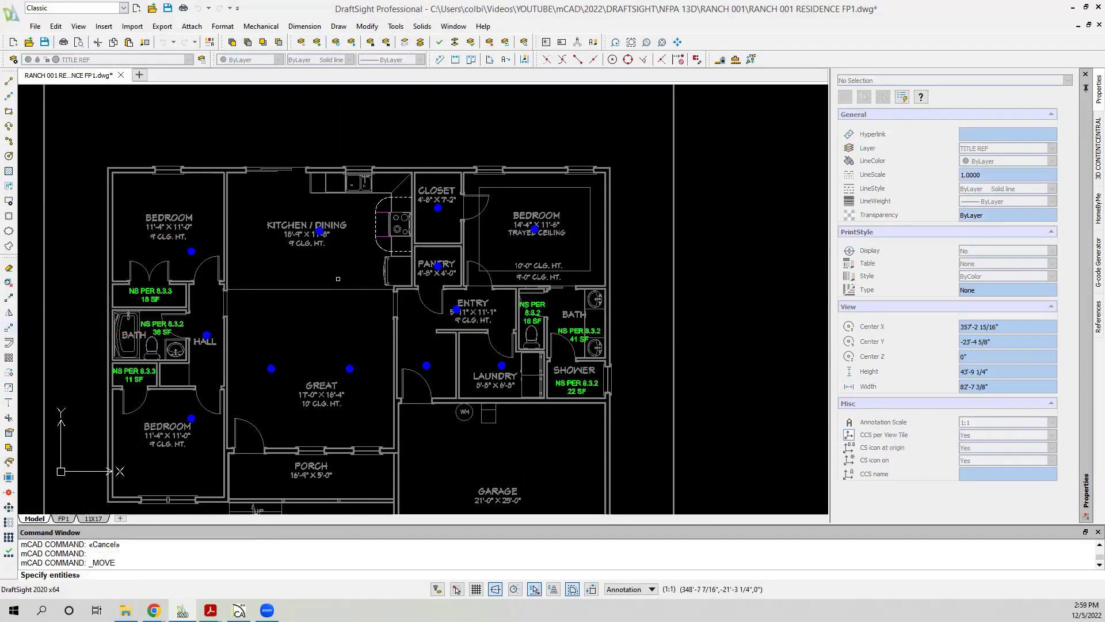
{"action": "scroll", "coordinate": [332, 257], "scroll_direction": "up", "scroll_amount": 3}
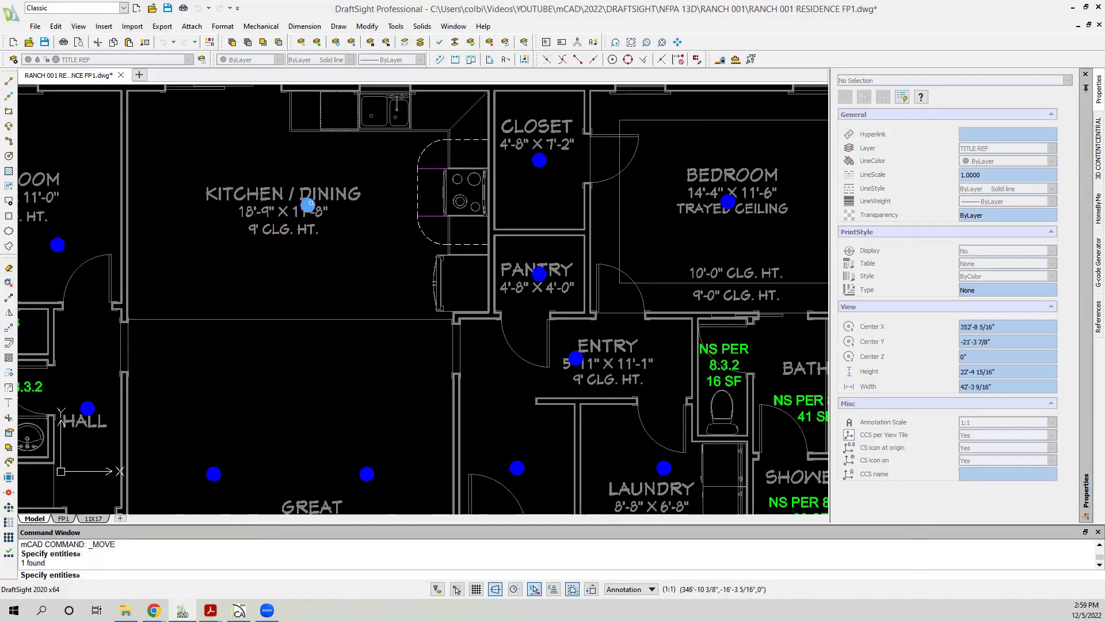
{"action": "key", "text": "Return"}
{"action": "left_click", "coordinate": [326, 249]}
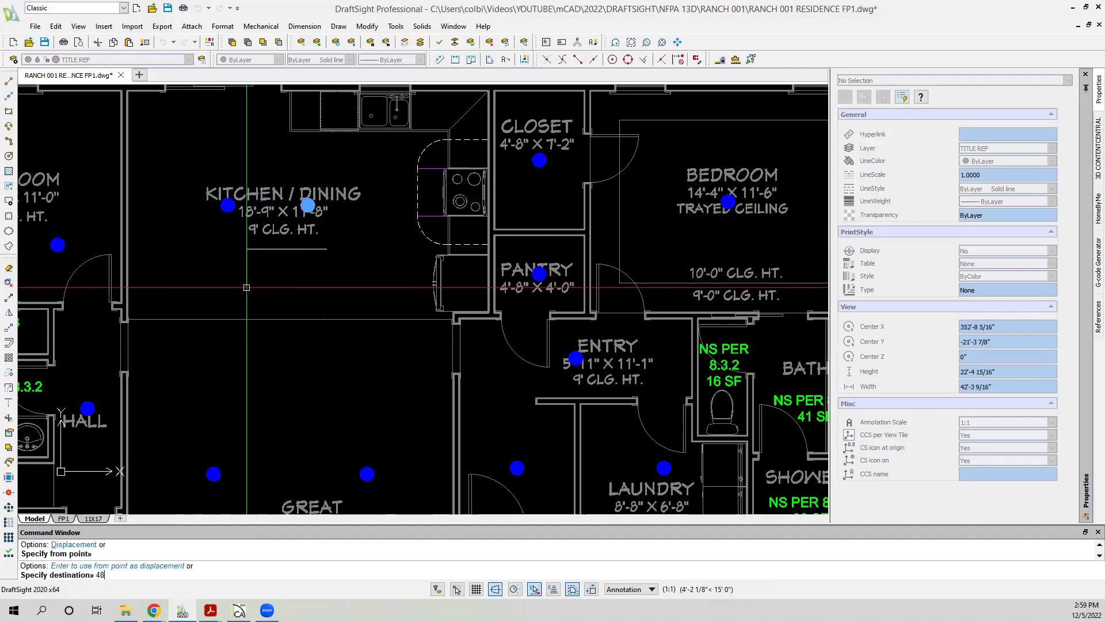
{"action": "key", "text": "Return"}
Copy the moved kitchen head 8' to the right with COPY.
{"action": "left_click", "coordinate": [230, 205]}
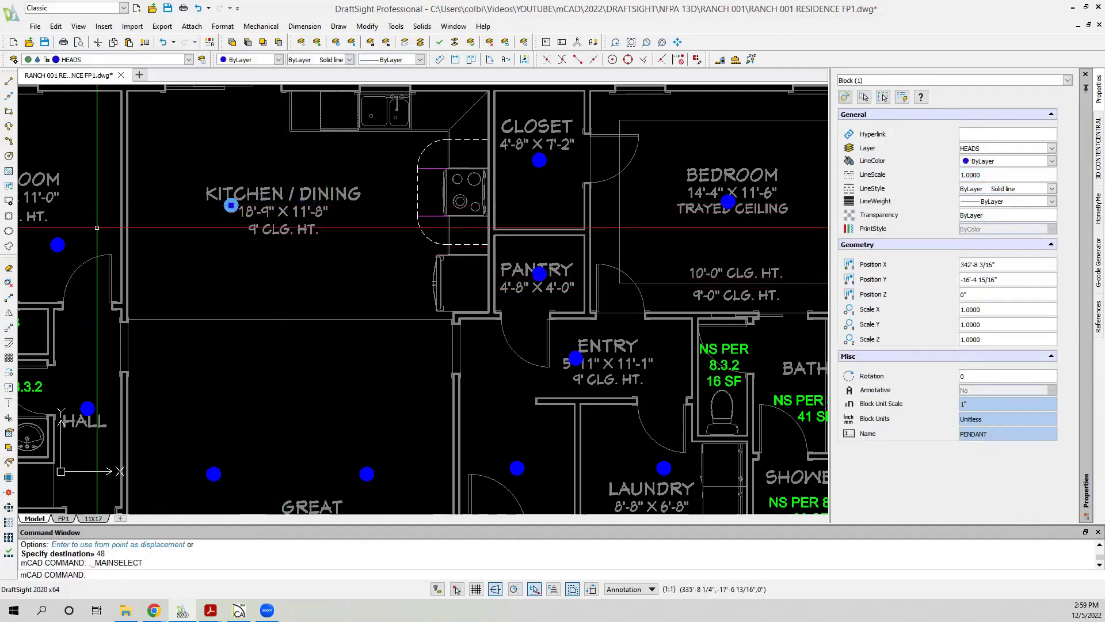
{"action": "type", "text": "co"}
{"action": "key", "text": "Return"}
{"action": "left_click", "coordinate": [237, 282]}
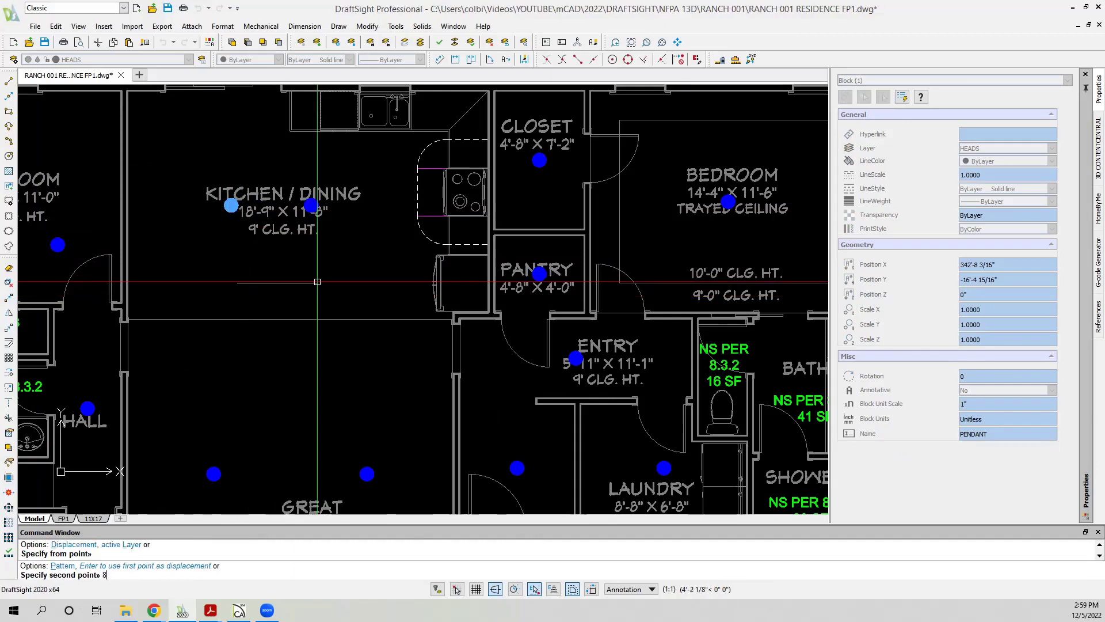
{"action": "type", "text": "8"}
{"action": "key", "text": "Return"}
{"action": "key", "text": "Escape"}
{"action": "scroll", "coordinate": [314, 288], "scroll_direction": "down", "scroll_amount": 3}
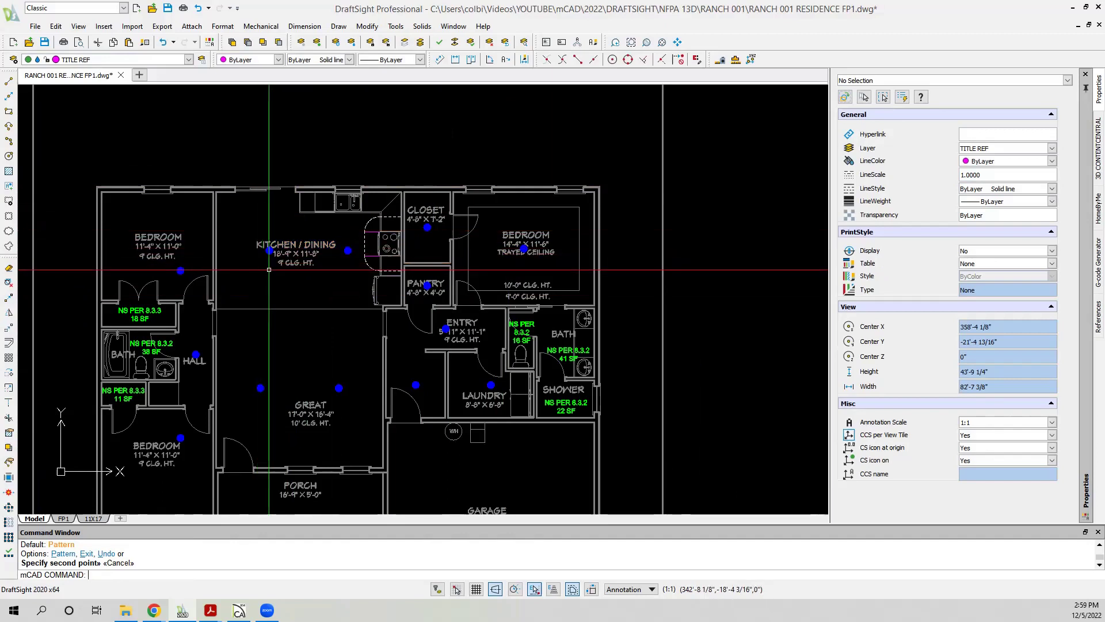
{"action": "scroll", "coordinate": [269, 270], "scroll_direction": "down", "scroll_amount": 5}
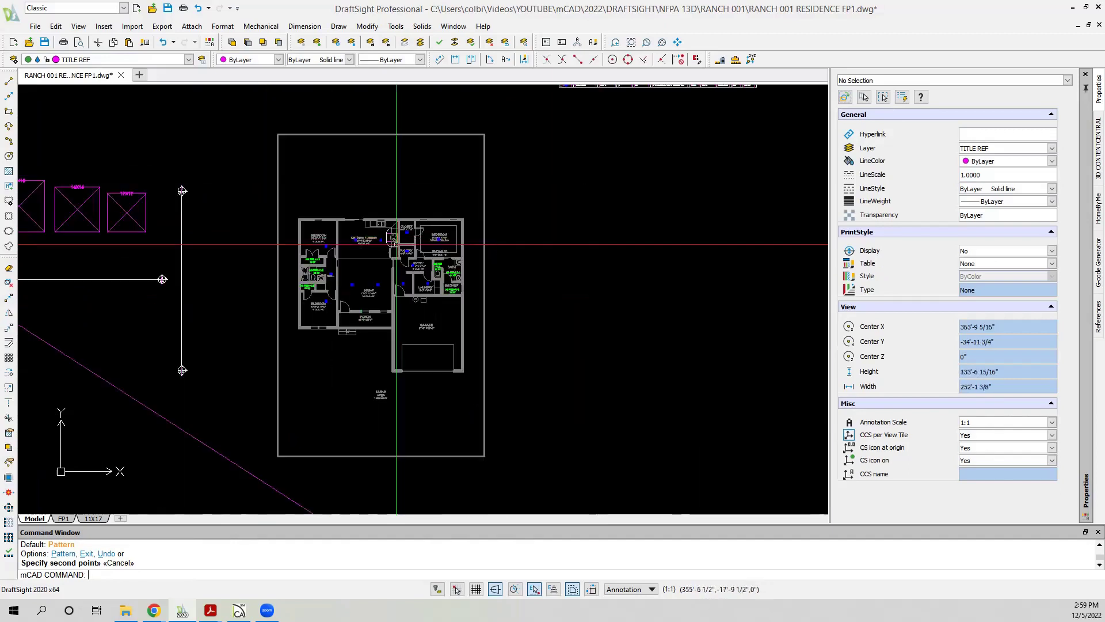
Copy the 16X16 coverage square over the kitchen head and the great room.
{"action": "scroll", "coordinate": [173, 208], "scroll_direction": "up", "scroll_amount": 2}
{"action": "left_click_drag", "start_coordinate": [115, 160], "coordinate": [198, 241]}
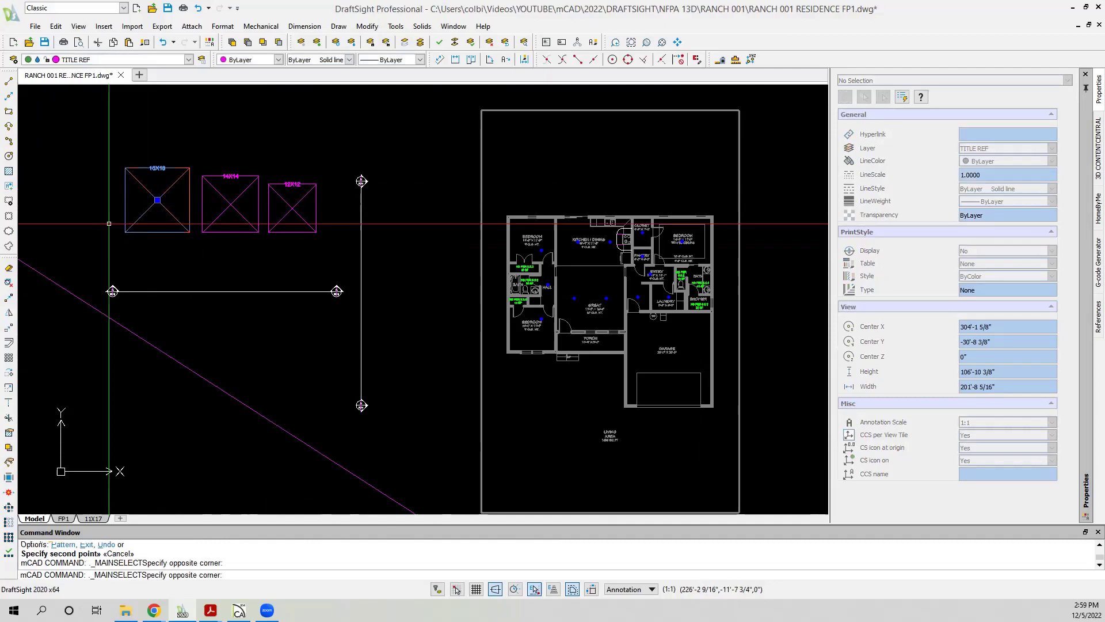
{"action": "left_click", "coordinate": [10, 298]}
{"action": "left_click", "coordinate": [157, 200]}
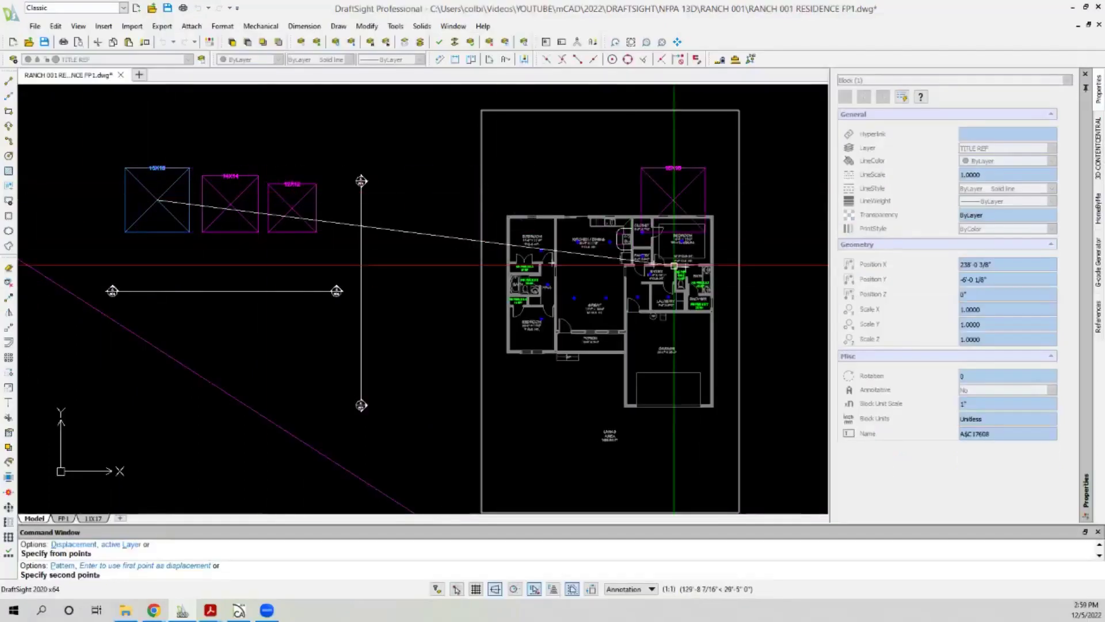
{"action": "scroll", "coordinate": [393, 236], "scroll_direction": "up", "scroll_amount": 2}
{"action": "scroll", "coordinate": [393, 236], "scroll_direction": "up", "scroll_amount": 2}
{"action": "left_click", "coordinate": [455, 214]}
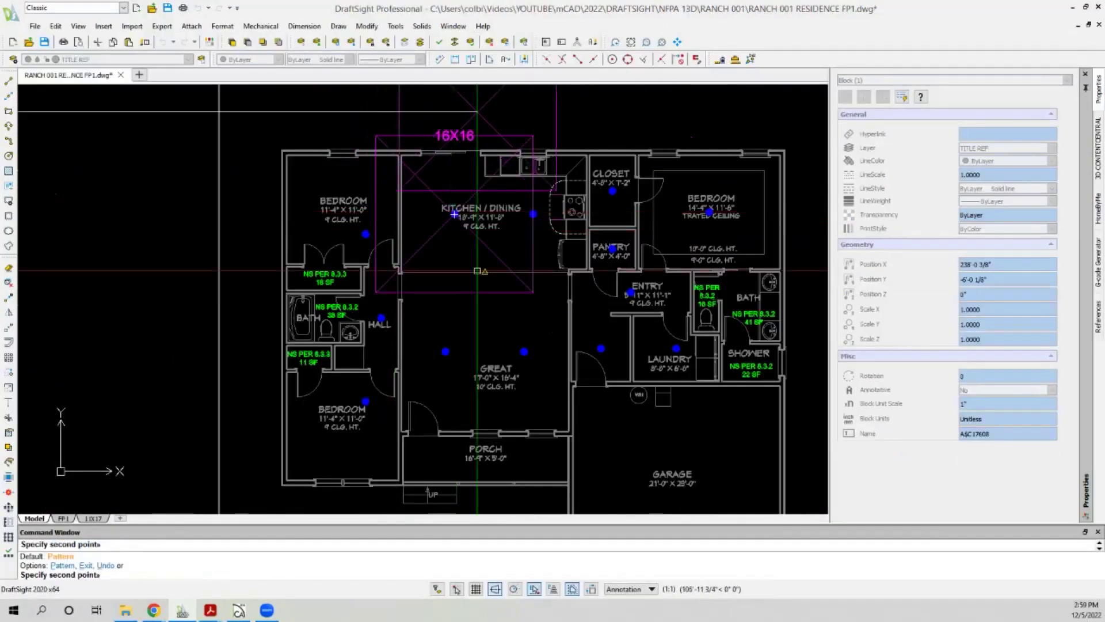
{"action": "scroll", "coordinate": [449, 266], "scroll_direction": "up", "scroll_amount": 3}
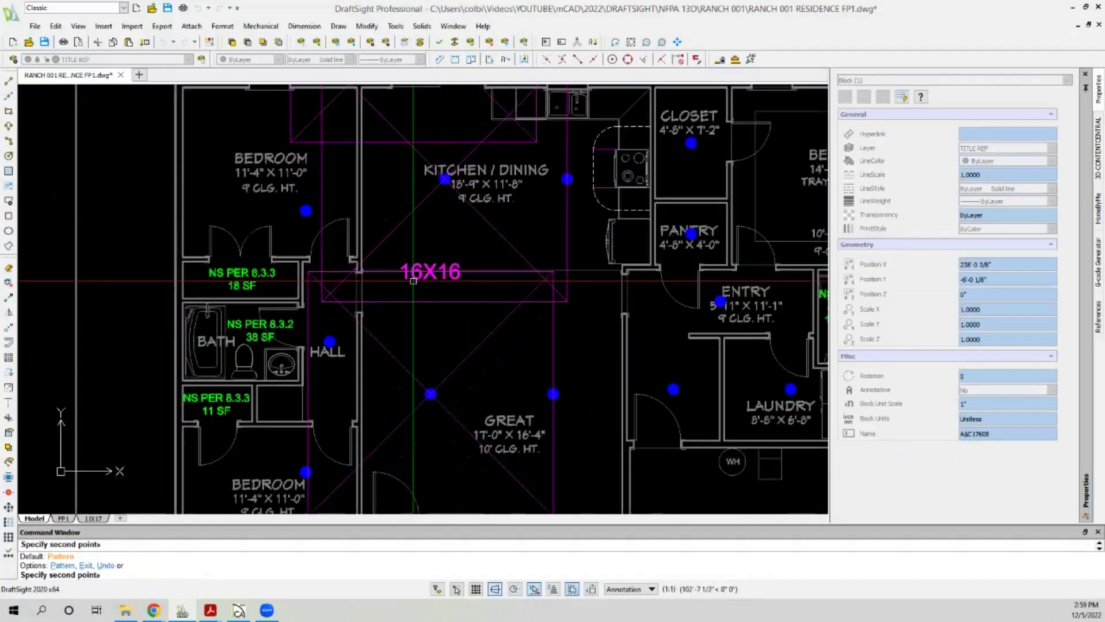
{"action": "middle_click_drag", "start_coordinate": [548, 298], "coordinate": [437, 336]}
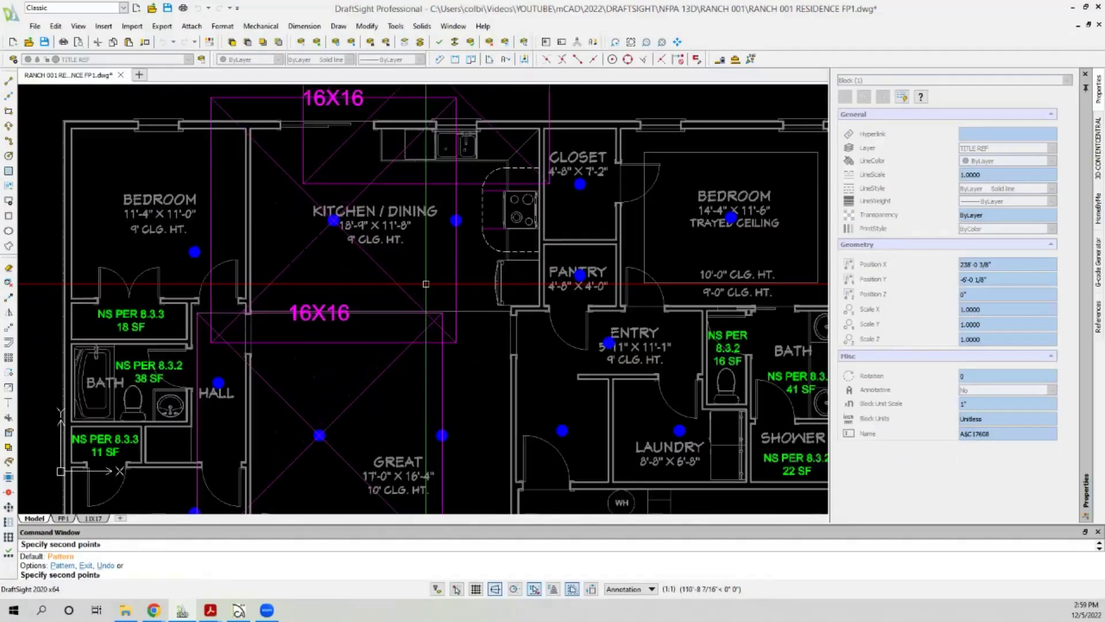
{"action": "key", "text": "Escape"}
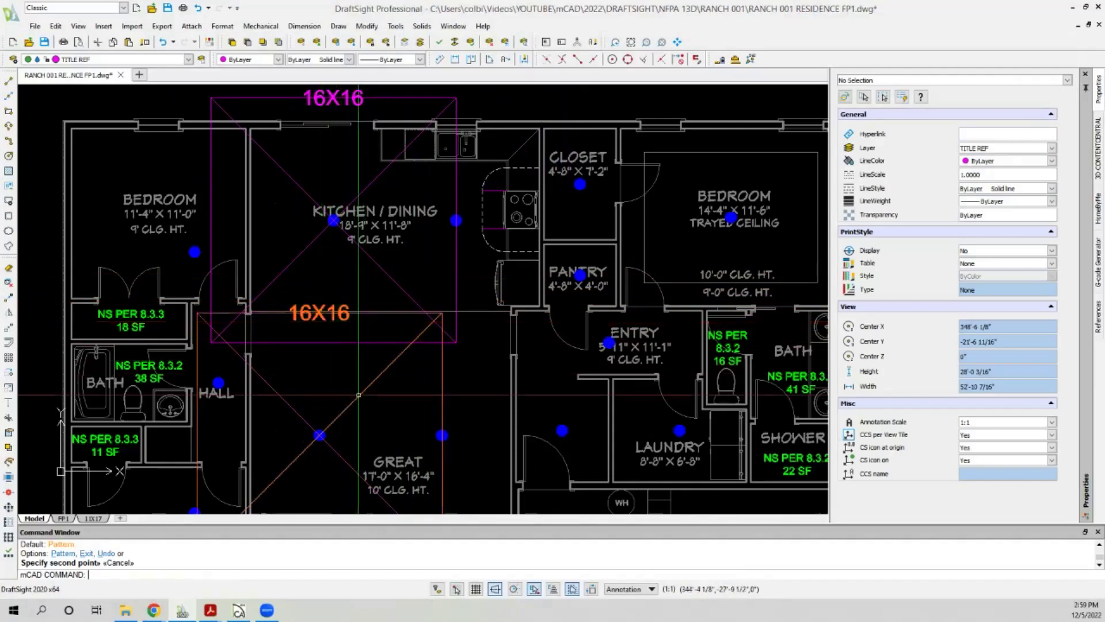
Delete both trial 16X16 coverage squares.
{"action": "left_click", "coordinate": [475, 325]}
{"action": "left_click", "coordinate": [408, 362]}
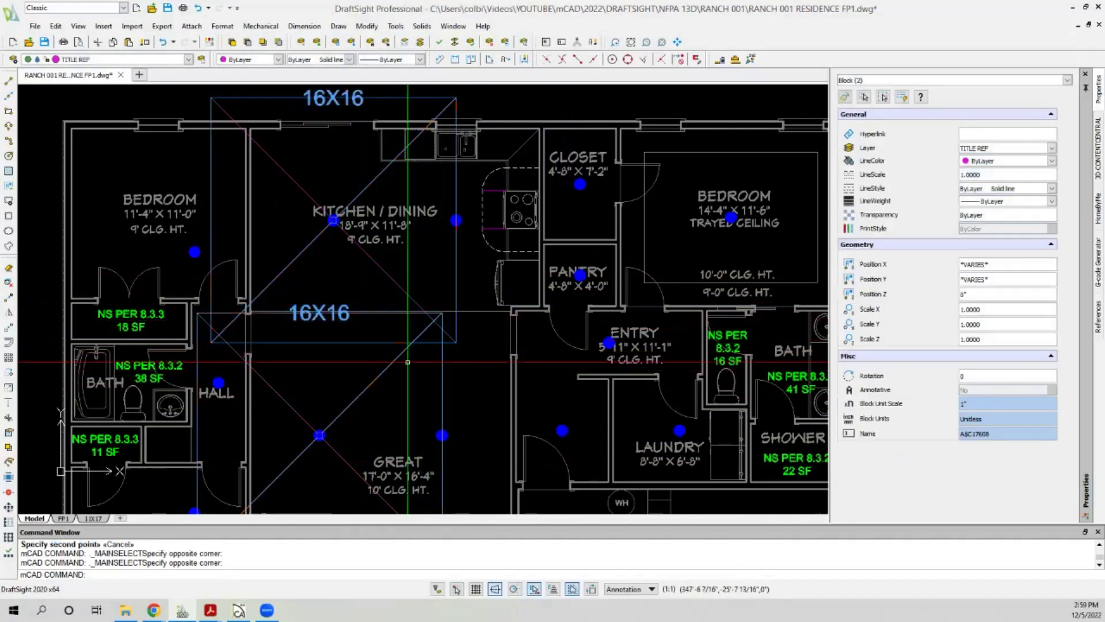
{"action": "key", "text": "Delete"}
Undo the deletion to restore the 16X16 coverage squares.
{"action": "scroll", "coordinate": [408, 362], "scroll_direction": "down", "scroll_amount": 2}
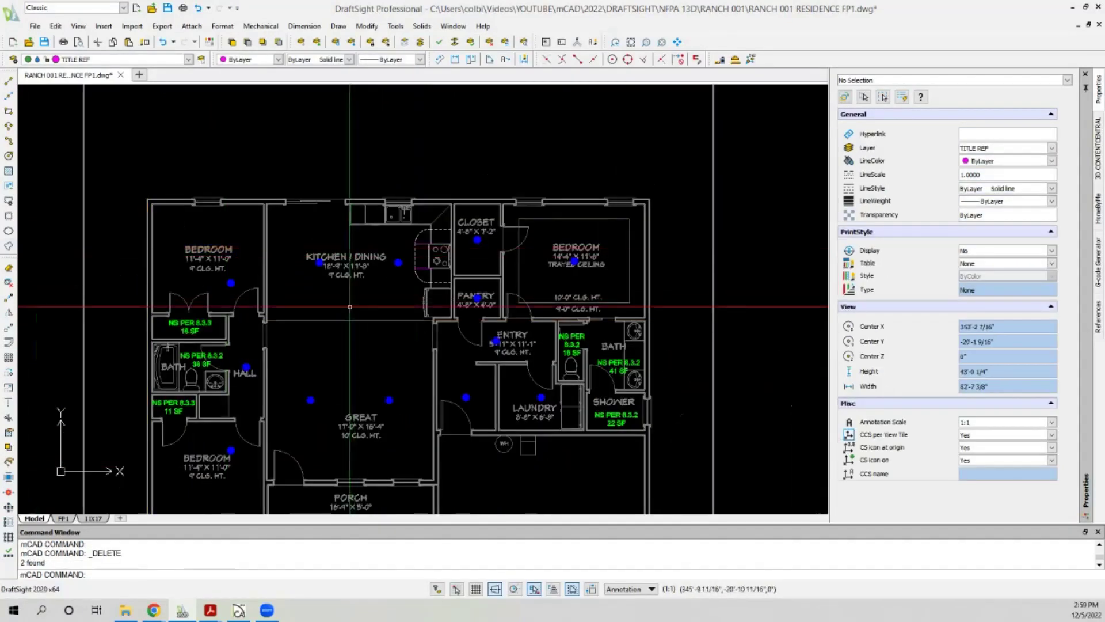
{"action": "scroll", "coordinate": [211, 332], "scroll_direction": "up", "scroll_amount": 3}
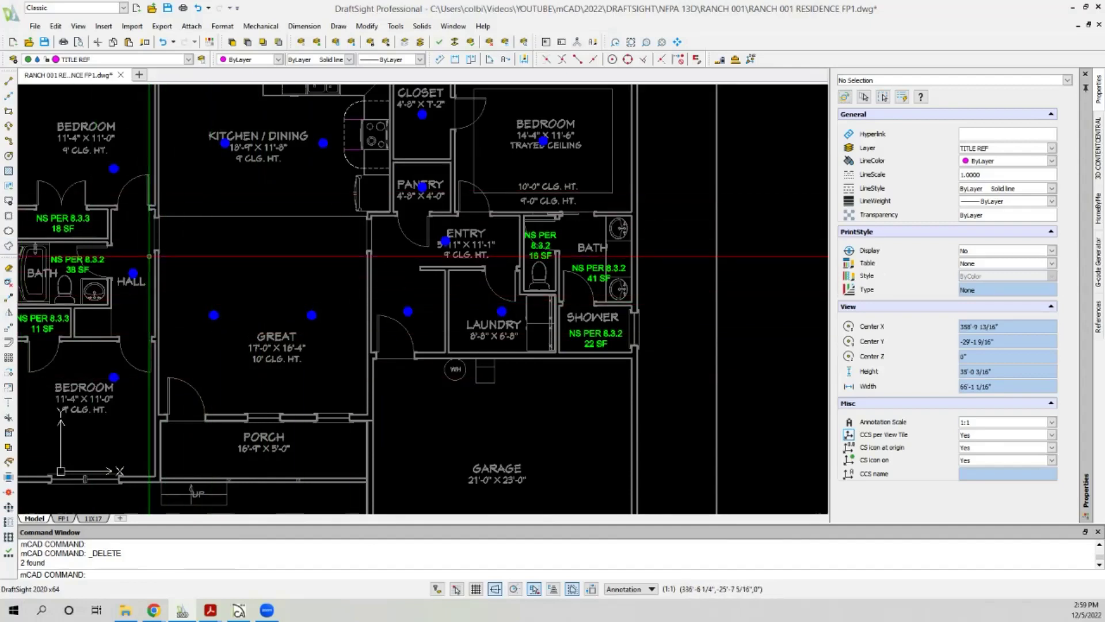
{"action": "key", "text": "ctrl+z"}
{"action": "key", "text": "ctrl+z"}
{"action": "scroll", "coordinate": [346, 292], "scroll_direction": "down", "scroll_amount": 3}
{"action": "scroll", "coordinate": [345, 292], "scroll_direction": "up", "scroll_amount": 6}
{"action": "scroll", "coordinate": [346, 291], "scroll_direction": "up", "scroll_amount": 2}
{"action": "scroll", "coordinate": [345, 292], "scroll_direction": "down", "scroll_amount": 4}
Move the two great room heads and square perpendicular onto the porch wall.
{"action": "left_click", "coordinate": [493, 126]}
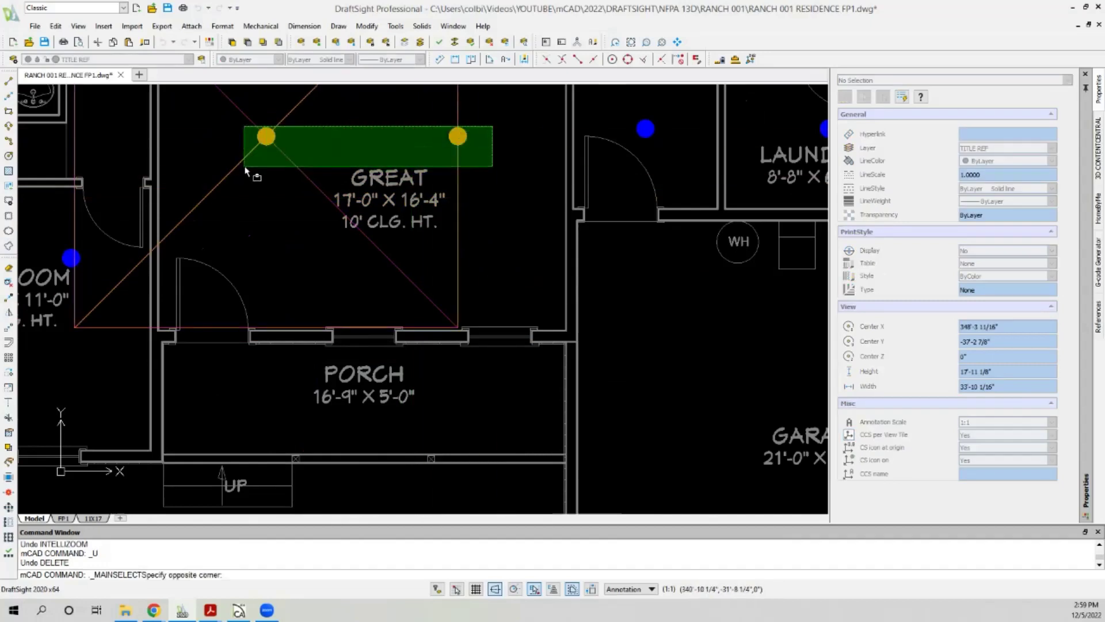
{"action": "left_click", "coordinate": [245, 167]}
{"action": "key", "text": "m"}
{"action": "key", "text": "Return"}
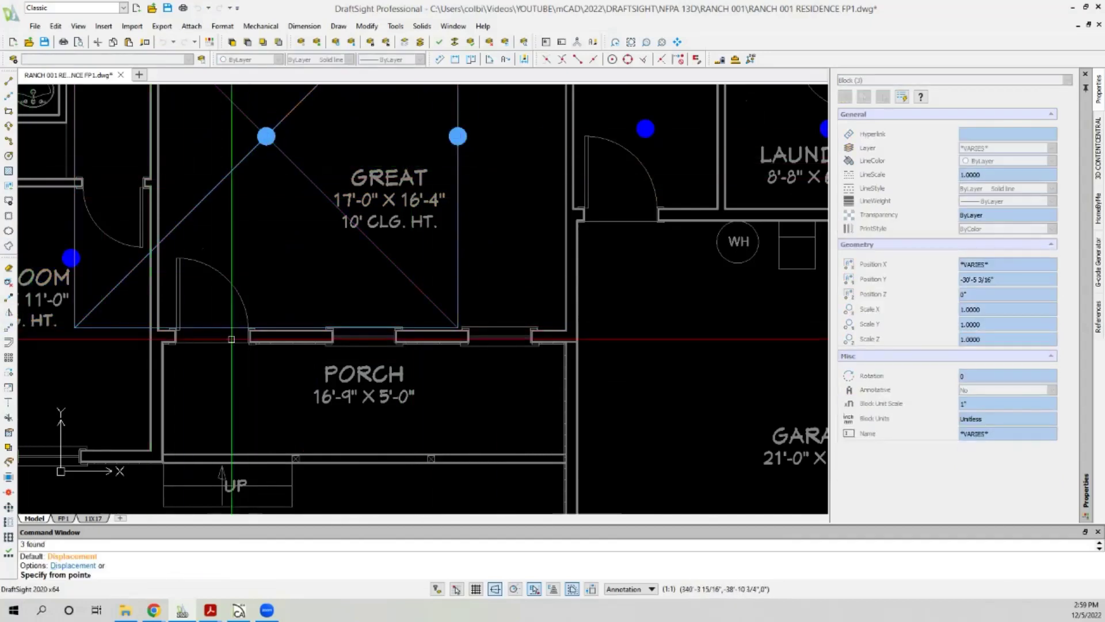
{"action": "scroll", "coordinate": [232, 339], "scroll_direction": "up", "scroll_amount": 3}
{"action": "left_click", "coordinate": [300, 320]}
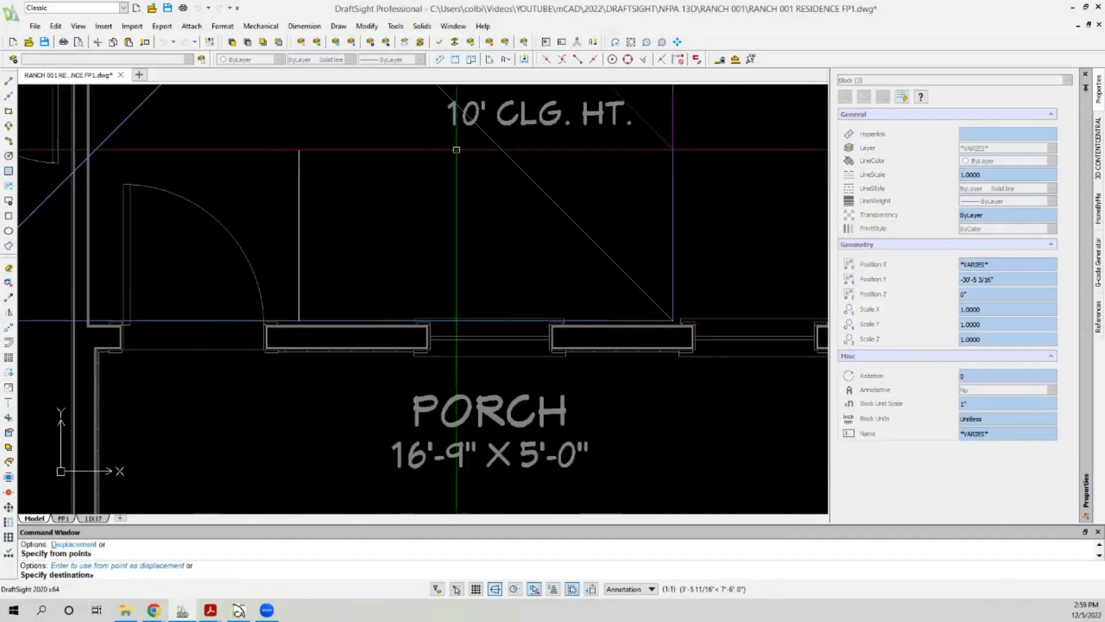
{"action": "left_click", "coordinate": [650, 60]}
{"action": "scroll", "coordinate": [301, 316], "scroll_direction": "up", "scroll_amount": 2}
{"action": "left_click", "coordinate": [275, 351]}
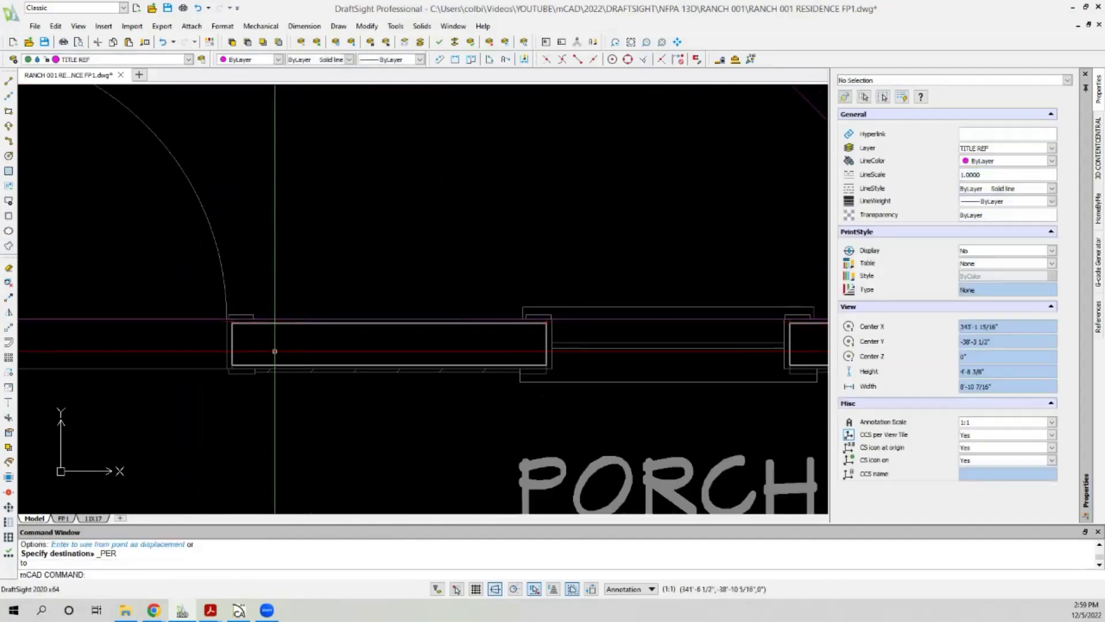
{"action": "scroll", "coordinate": [274, 351], "scroll_direction": "down", "scroll_amount": 5}
Delete the extra 16X16 coverage square.
{"action": "left_click", "coordinate": [320, 185]}
{"action": "left_click", "coordinate": [345, 231]}
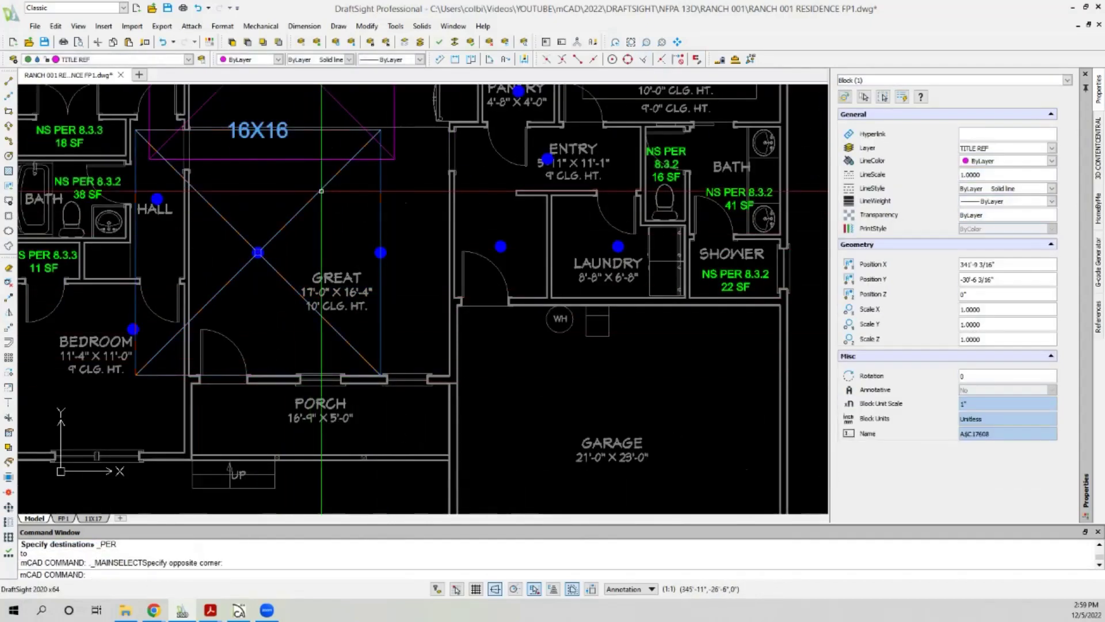
{"action": "key", "text": "Delete"}
{"action": "left_click", "coordinate": [310, 171]}
{"action": "key", "text": "Escape"}
{"action": "scroll", "coordinate": [346, 242], "scroll_direction": "down", "scroll_amount": 5}
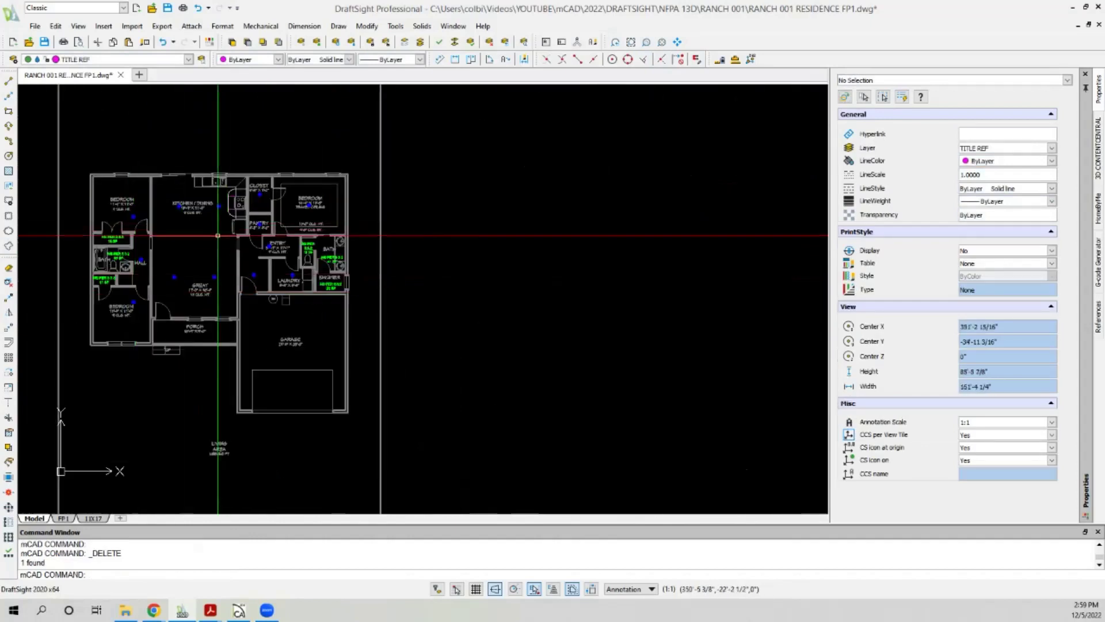
Draw a line from the bedroom's top-right wall corner running 8' into the room.
{"action": "scroll", "coordinate": [265, 222], "scroll_direction": "up", "scroll_amount": 3}
{"action": "scroll", "coordinate": [318, 335], "scroll_direction": "up", "scroll_amount": 2}
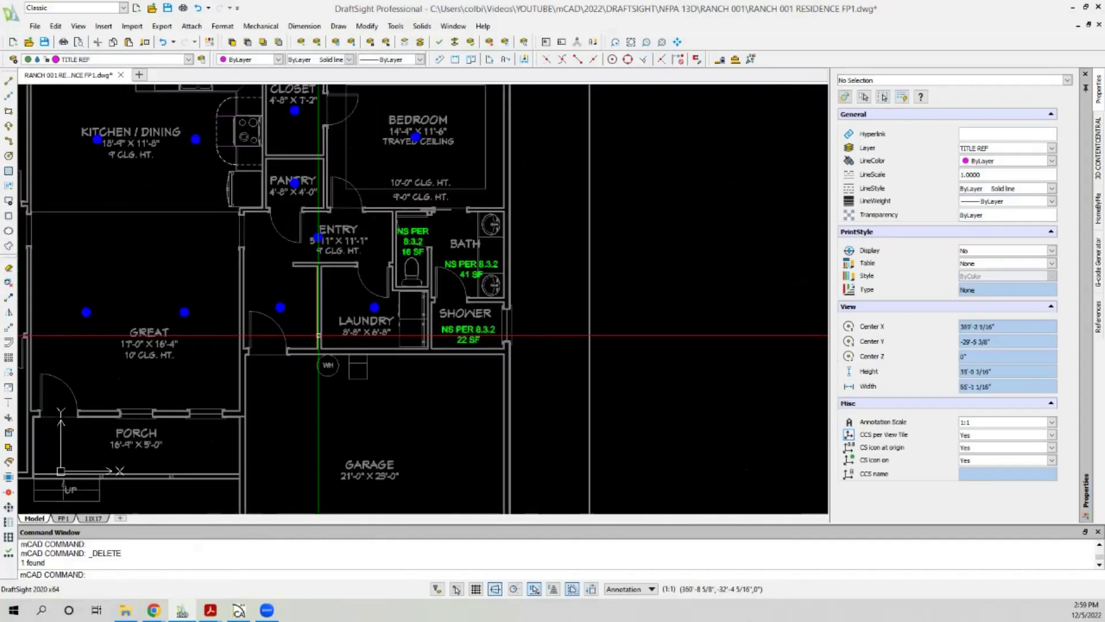
{"action": "scroll", "coordinate": [415, 342], "scroll_direction": "down", "scroll_amount": 1}
{"action": "scroll", "coordinate": [357, 152], "scroll_direction": "up", "scroll_amount": 1}
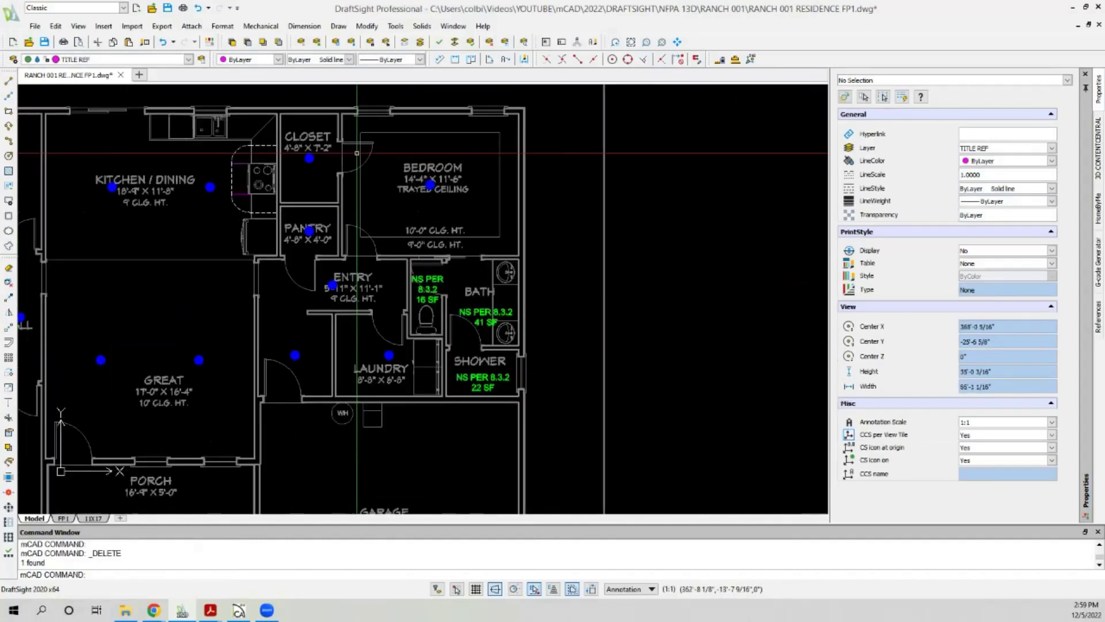
{"action": "scroll", "coordinate": [461, 185], "scroll_direction": "up", "scroll_amount": 2}
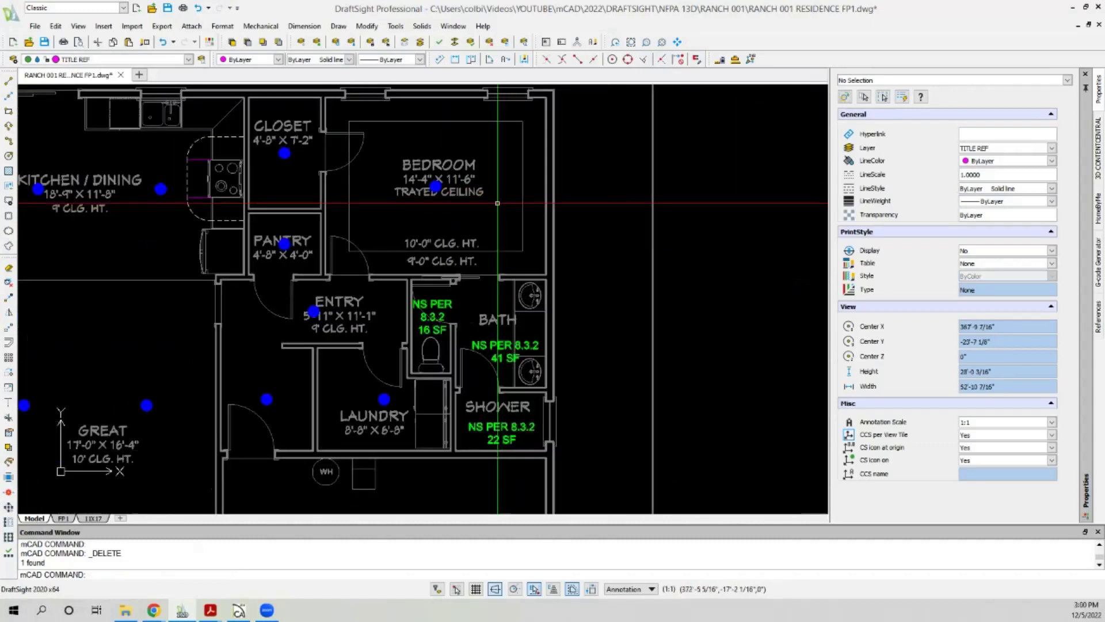
{"action": "scroll", "coordinate": [397, 135], "scroll_direction": "down", "scroll_amount": 2}
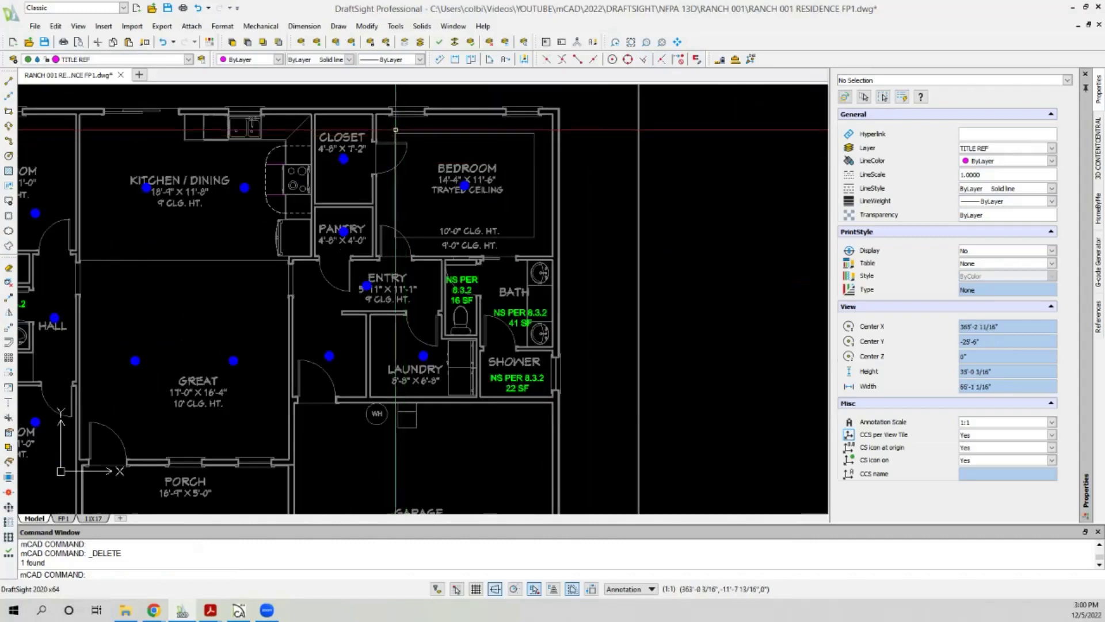
{"action": "scroll", "coordinate": [395, 119], "scroll_direction": "up", "scroll_amount": 2}
{"action": "left_click", "coordinate": [8, 81]}
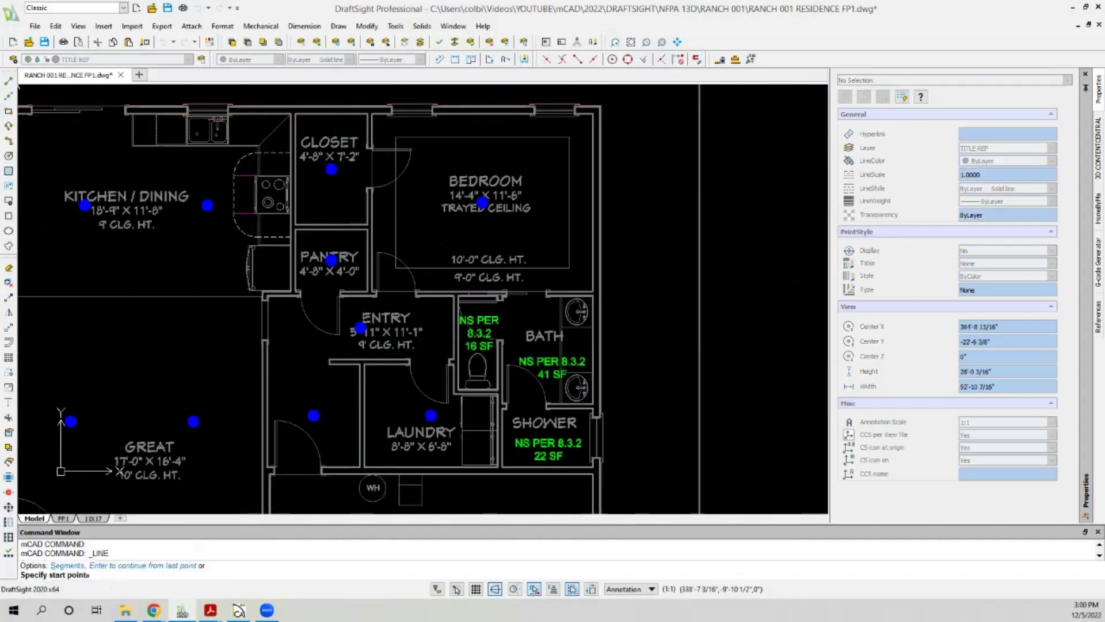
{"action": "scroll", "coordinate": [563, 115], "scroll_direction": "up", "scroll_amount": 6}
{"action": "scroll", "coordinate": [658, 132], "scroll_direction": "up", "scroll_amount": 3}
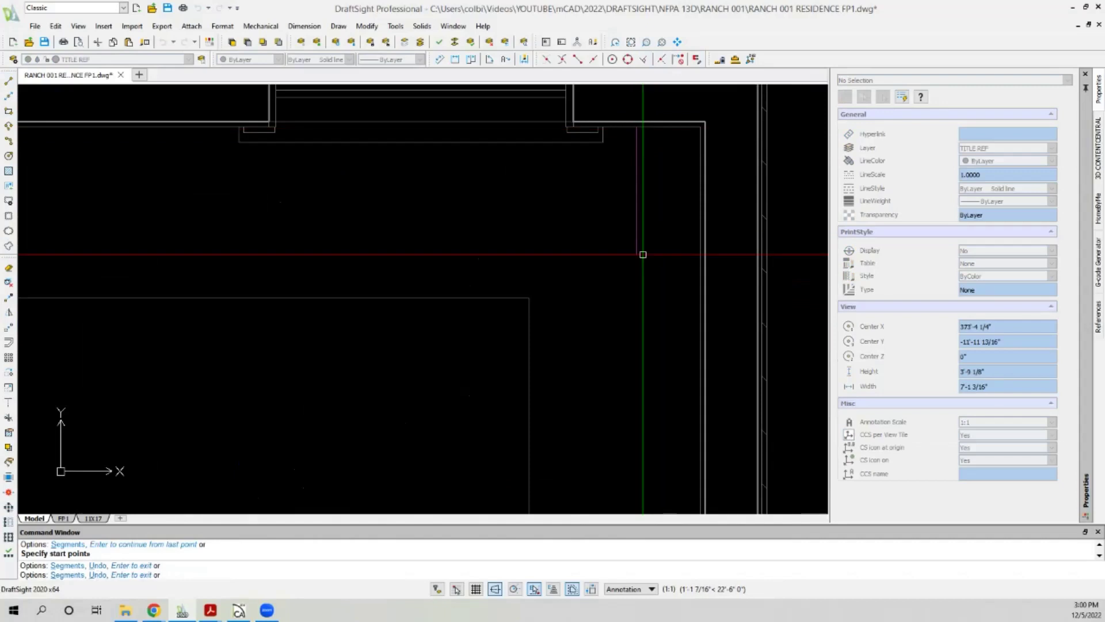
{"action": "scroll", "coordinate": [645, 254], "scroll_direction": "down", "scroll_amount": 7}
{"action": "left_click", "coordinate": [250, 324]}
Finish the guide line and select the bedroom pendant head.
{"action": "key", "text": "Return"}
{"action": "scroll", "coordinate": [573, 299], "scroll_direction": "up", "scroll_amount": 3}
{"action": "left_click", "coordinate": [649, 279]}
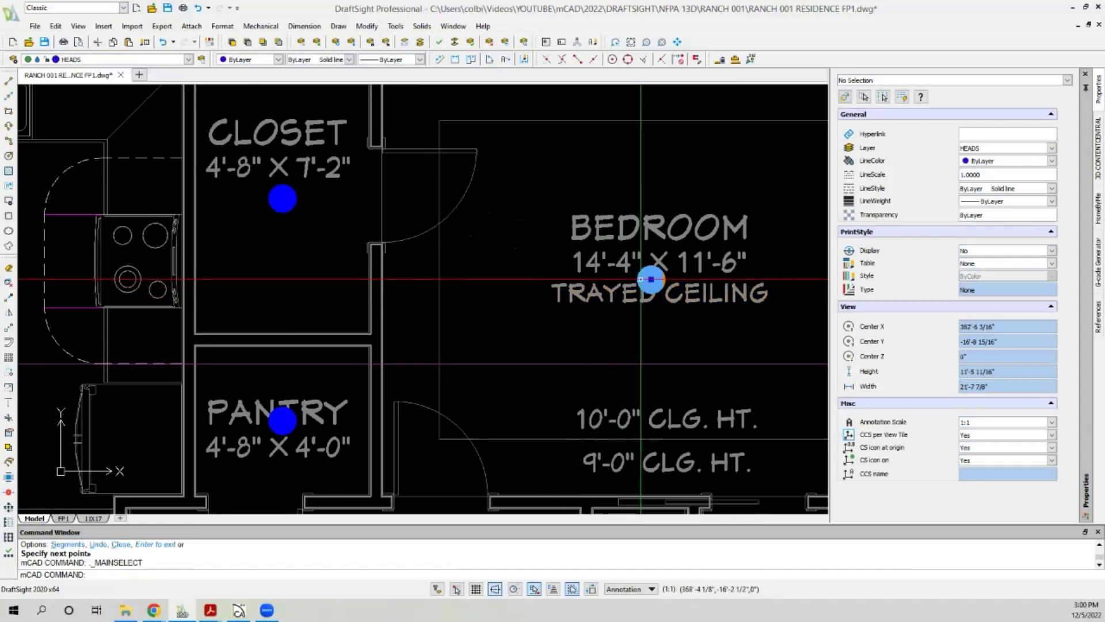
{"action": "left_click", "coordinate": [649, 280]}
{"action": "scroll", "coordinate": [431, 195], "scroll_direction": "down", "scroll_amount": 3}
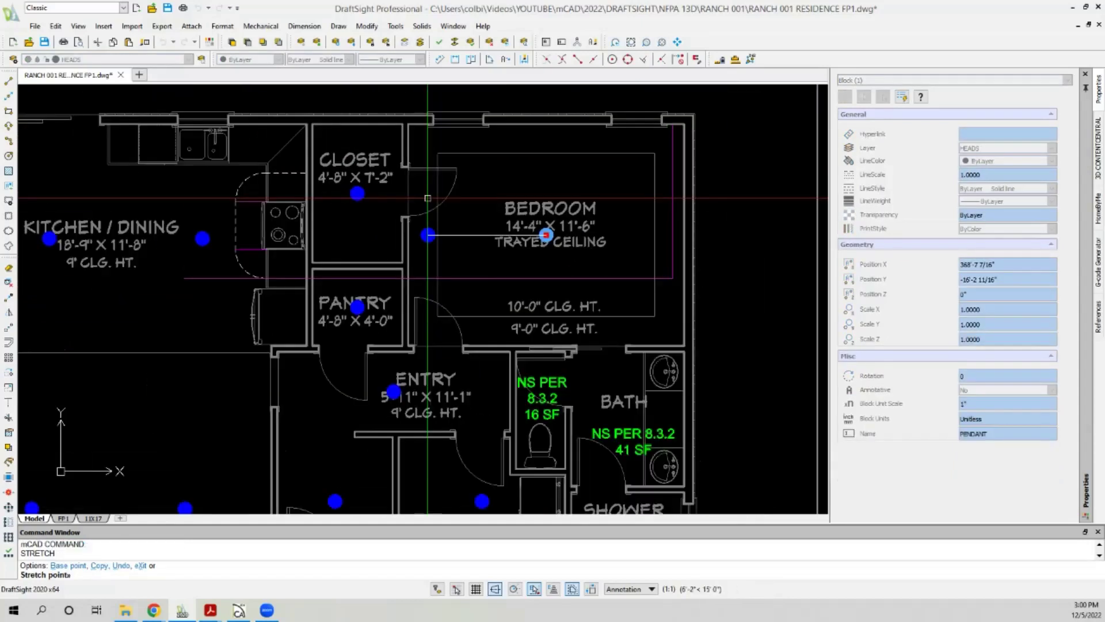
{"action": "key", "text": "Escape"}
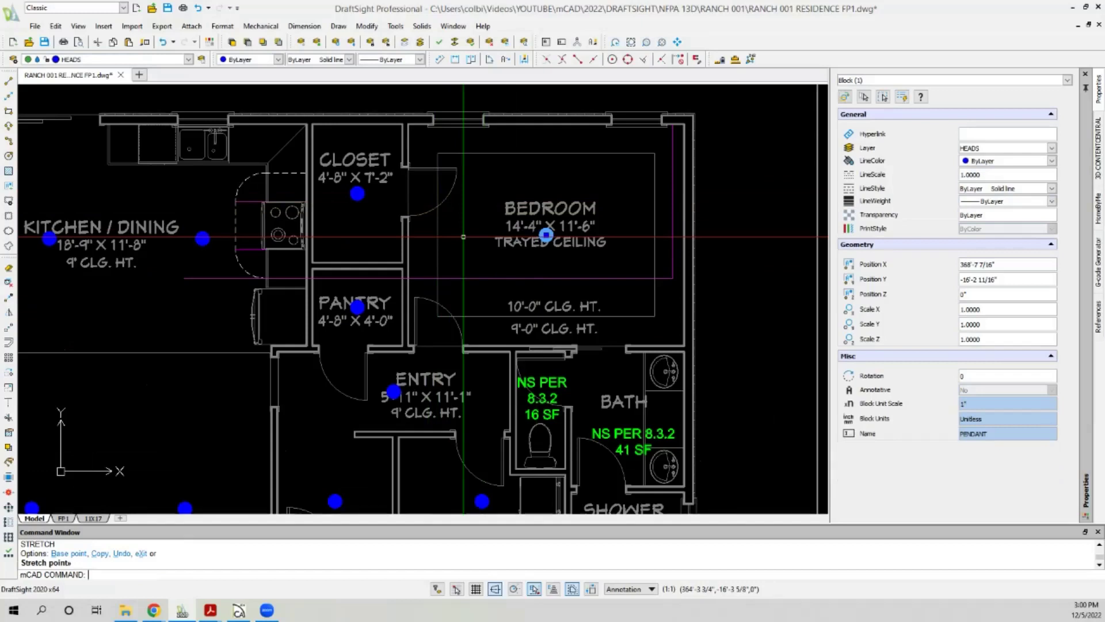
{"action": "key", "text": "Escape"}
Grip-stretch the bedroom pendant 48 to the right, then 8' to the left.
{"action": "scroll", "coordinate": [547, 244], "scroll_direction": "up", "scroll_amount": 3}
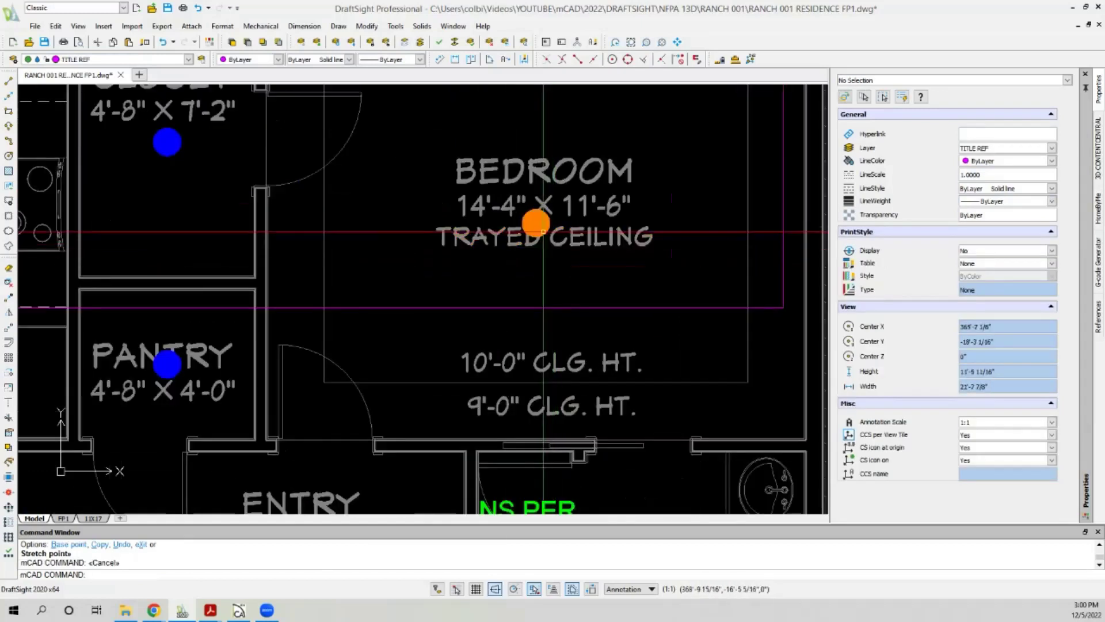
{"action": "left_click", "coordinate": [535, 222]}
{"action": "scroll", "coordinate": [536, 225], "scroll_direction": "down", "scroll_amount": 3}
{"action": "scroll", "coordinate": [540, 226], "scroll_direction": "up", "scroll_amount": 3}
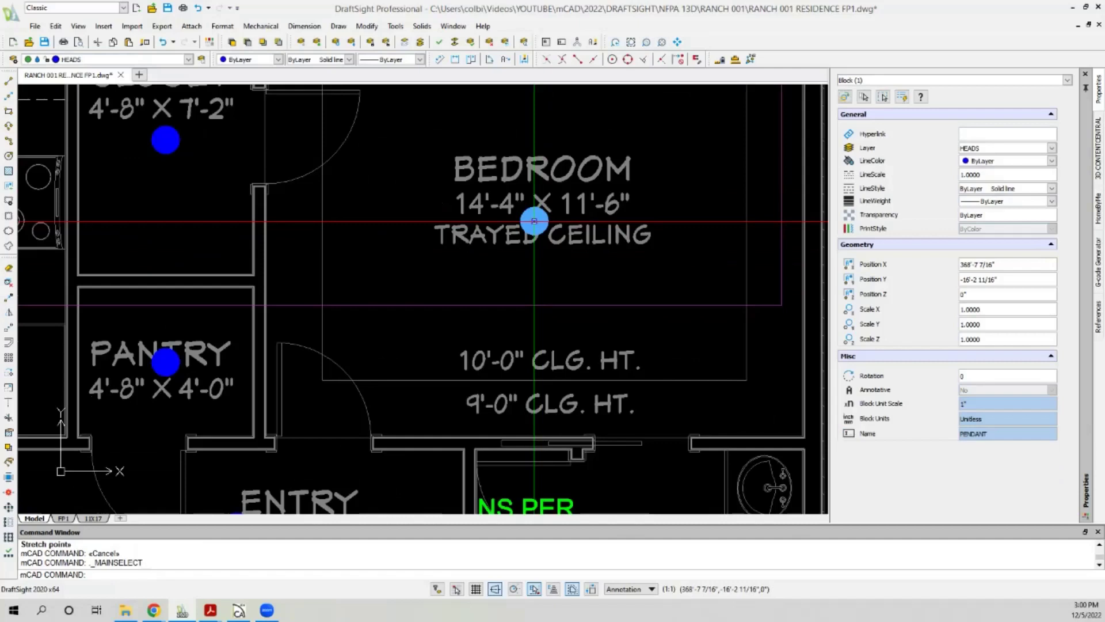
{"action": "left_click", "coordinate": [534, 221]}
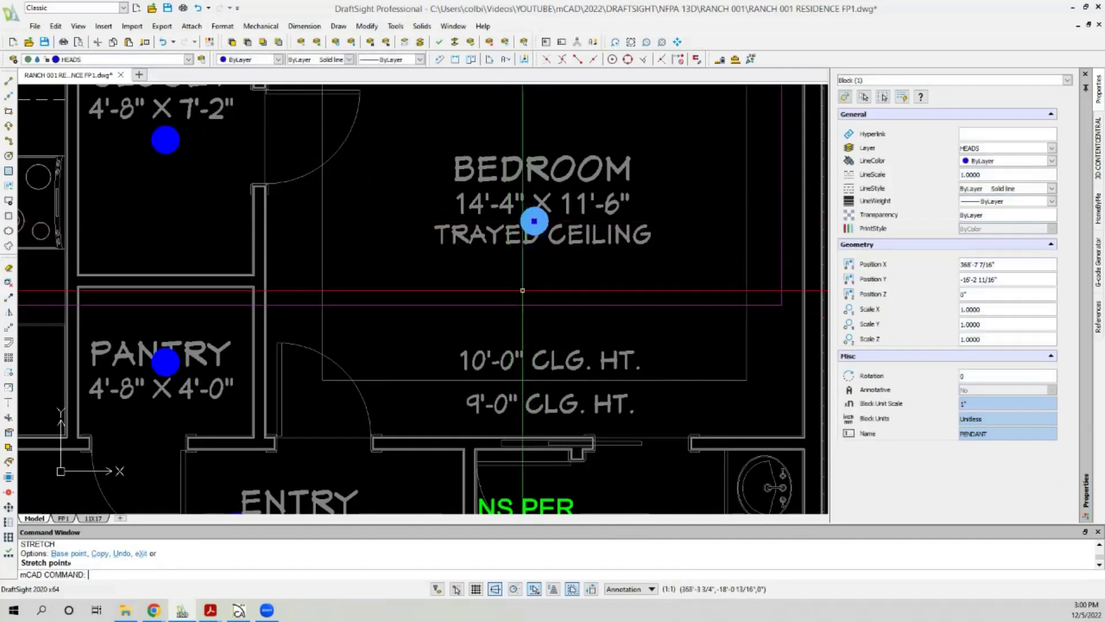
{"action": "scroll", "coordinate": [535, 221], "scroll_direction": "down", "scroll_amount": 3}
{"action": "scroll", "coordinate": [420, 231], "scroll_direction": "up", "scroll_amount": 2}
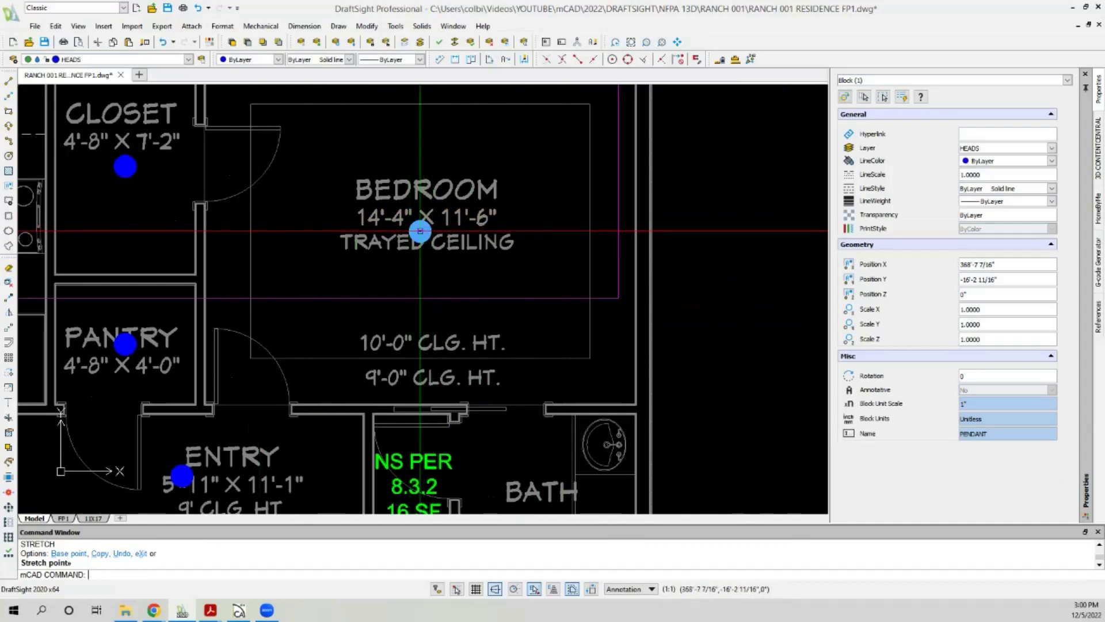
{"action": "left_click", "coordinate": [420, 231]}
{"action": "left_click", "coordinate": [420, 231]}
{"action": "key", "text": "Return"}
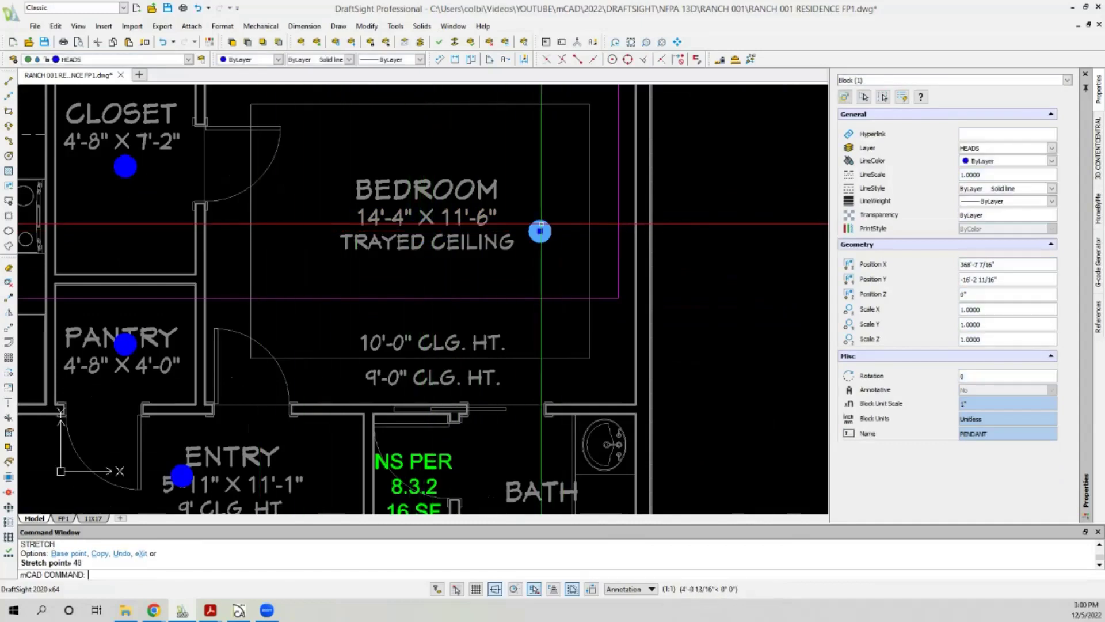
{"action": "left_click", "coordinate": [540, 231]}
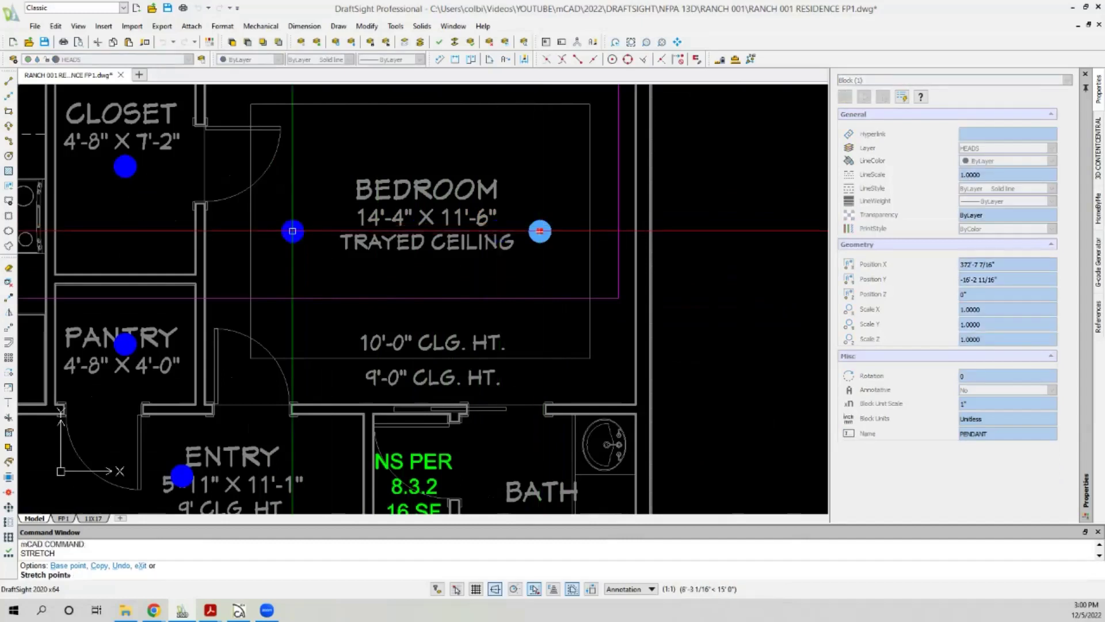
{"action": "key", "text": "Return"}
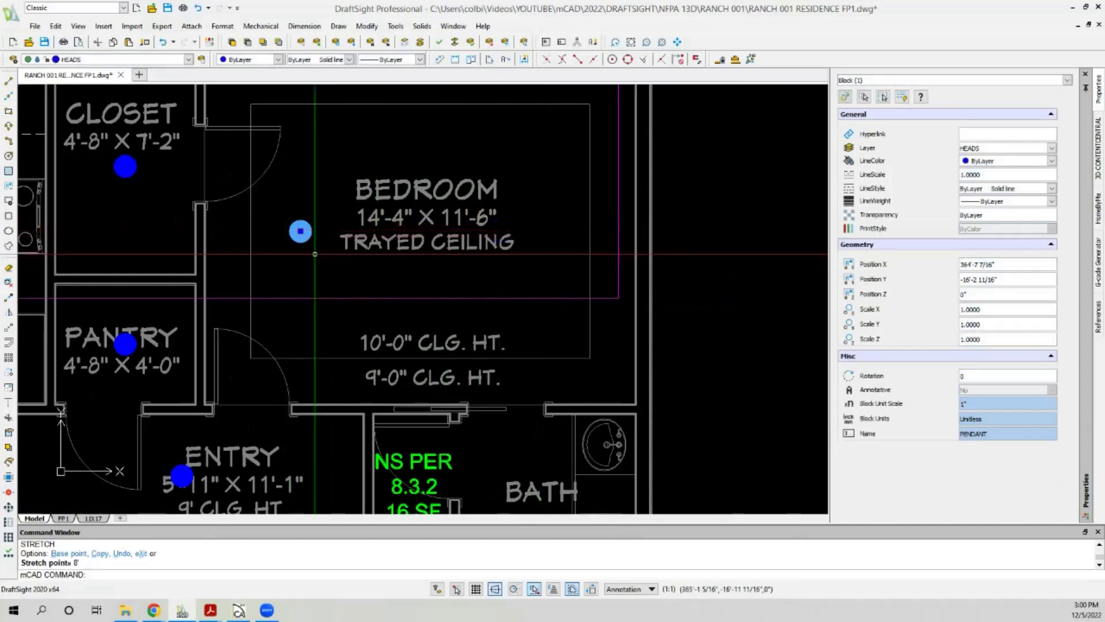
Copy the bedroom pendant 8' to the right.
{"action": "left_click", "coordinate": [8, 298]}
{"action": "left_click", "coordinate": [330, 295]}
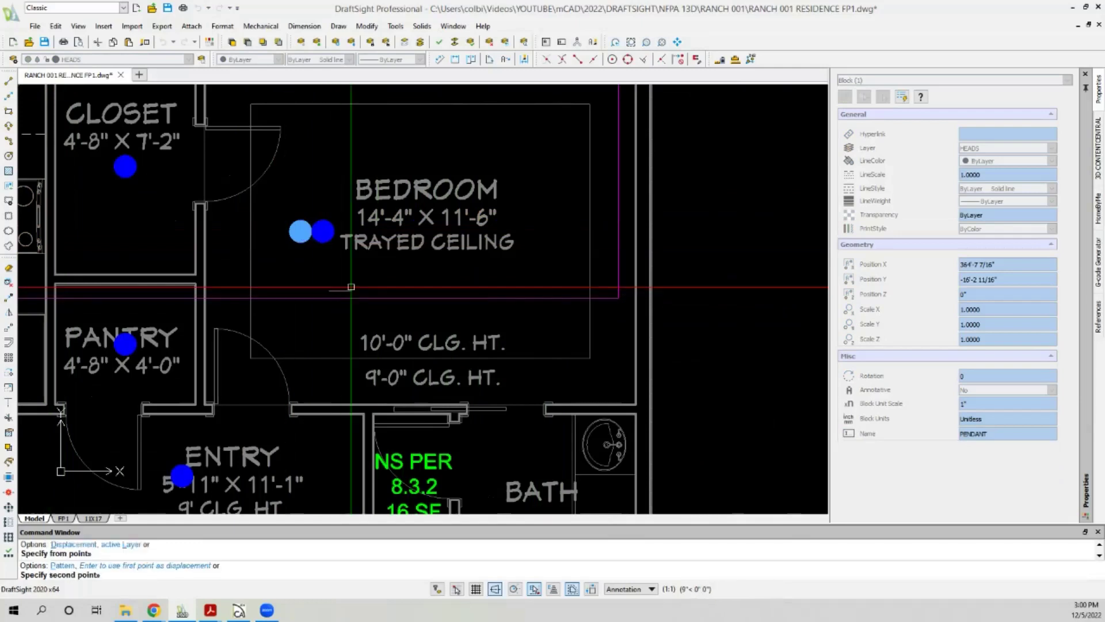
{"action": "key", "text": "Return"}
{"action": "key", "text": "Escape"}
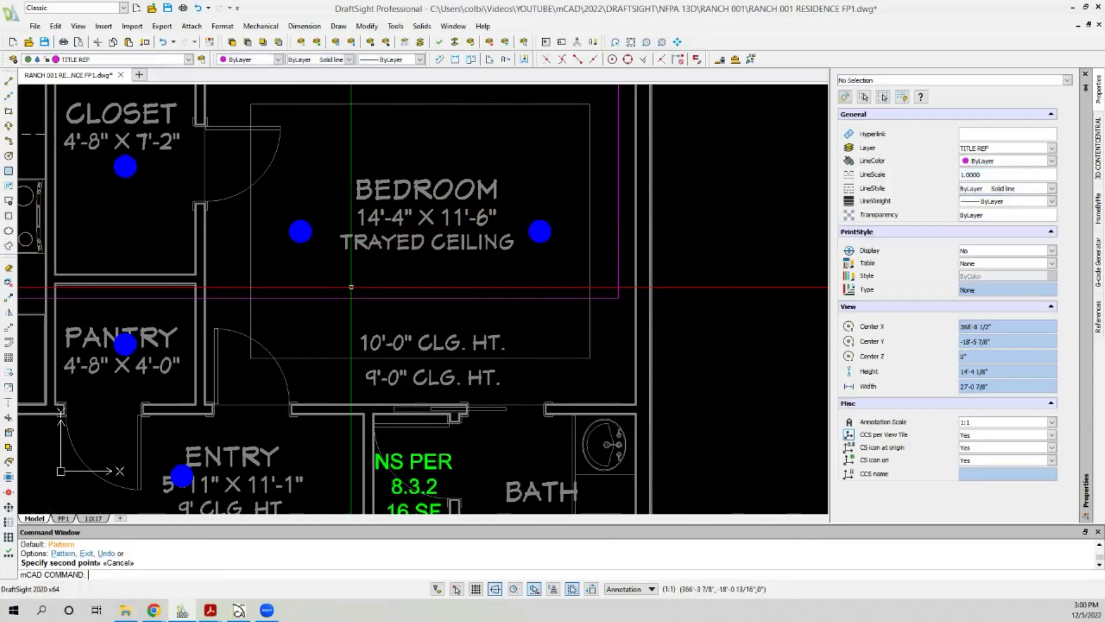
{"action": "scroll", "coordinate": [403, 271], "scroll_direction": "down", "scroll_amount": 3}
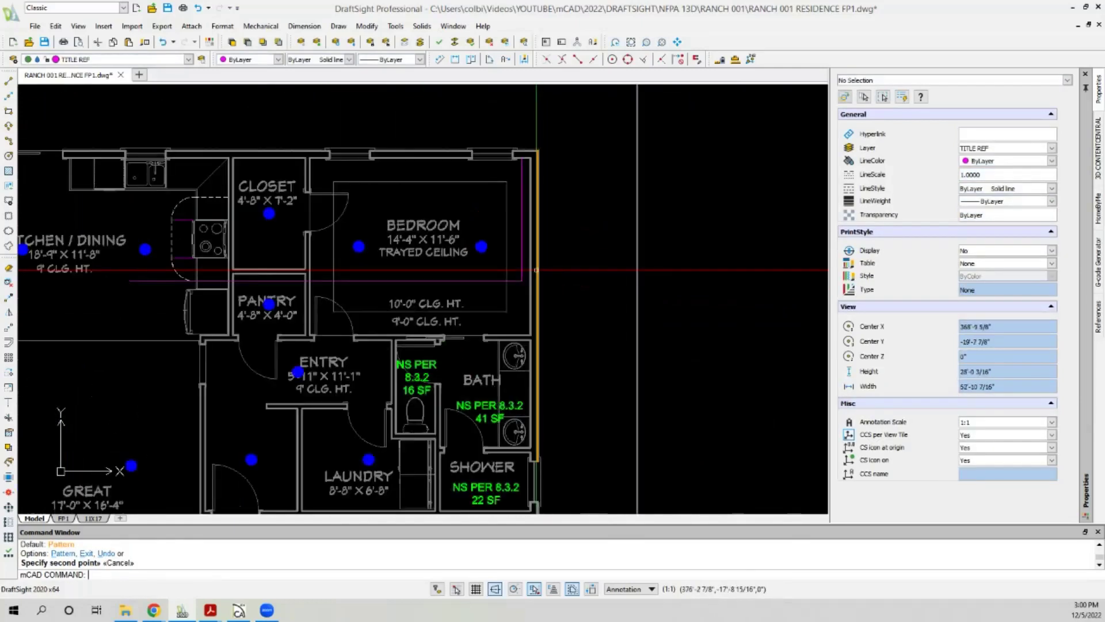
Move both bedroom pendants perpendicular down onto the magenta line.
{"action": "scroll", "coordinate": [533, 269], "scroll_direction": "up", "scroll_amount": 1}
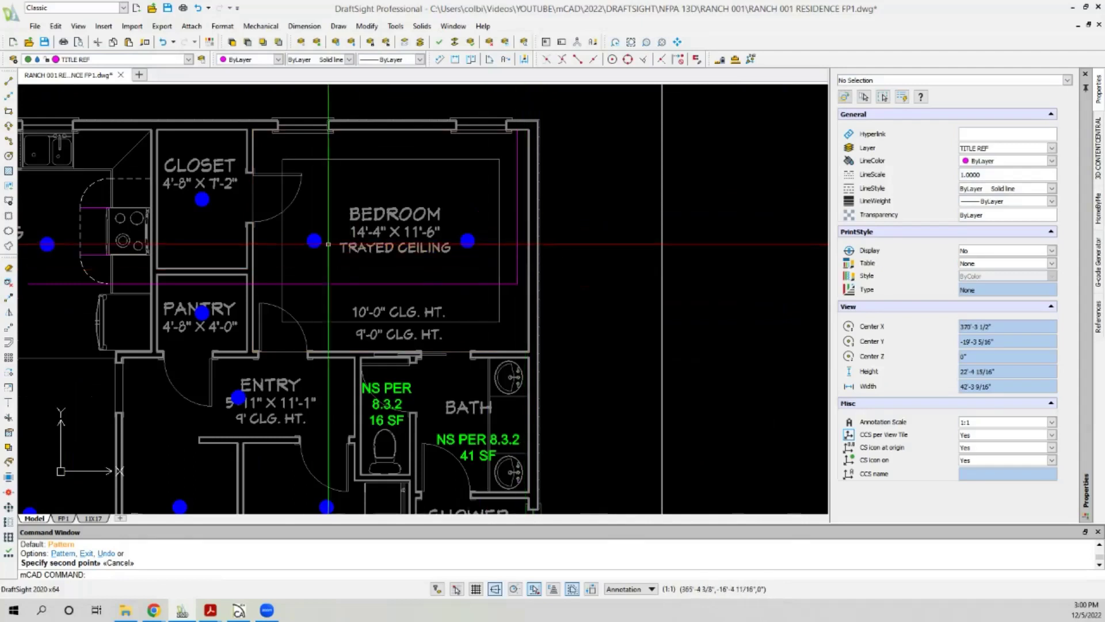
{"action": "left_click", "coordinate": [314, 241]}
{"action": "left_click", "coordinate": [467, 241]}
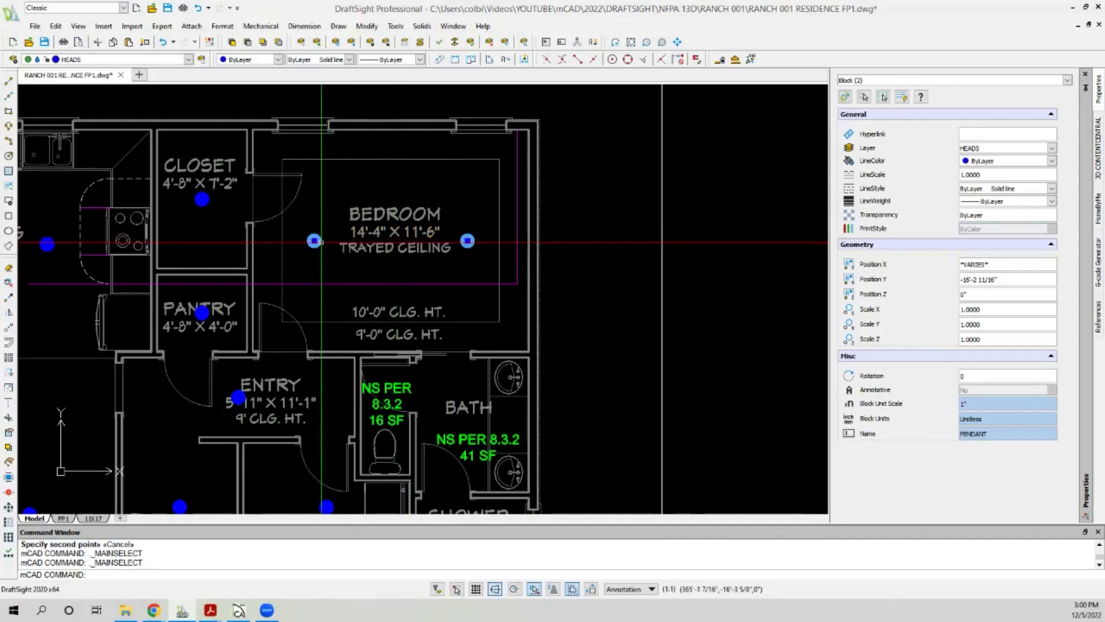
{"action": "type", "text": "m"}
{"action": "key", "text": "Return"}
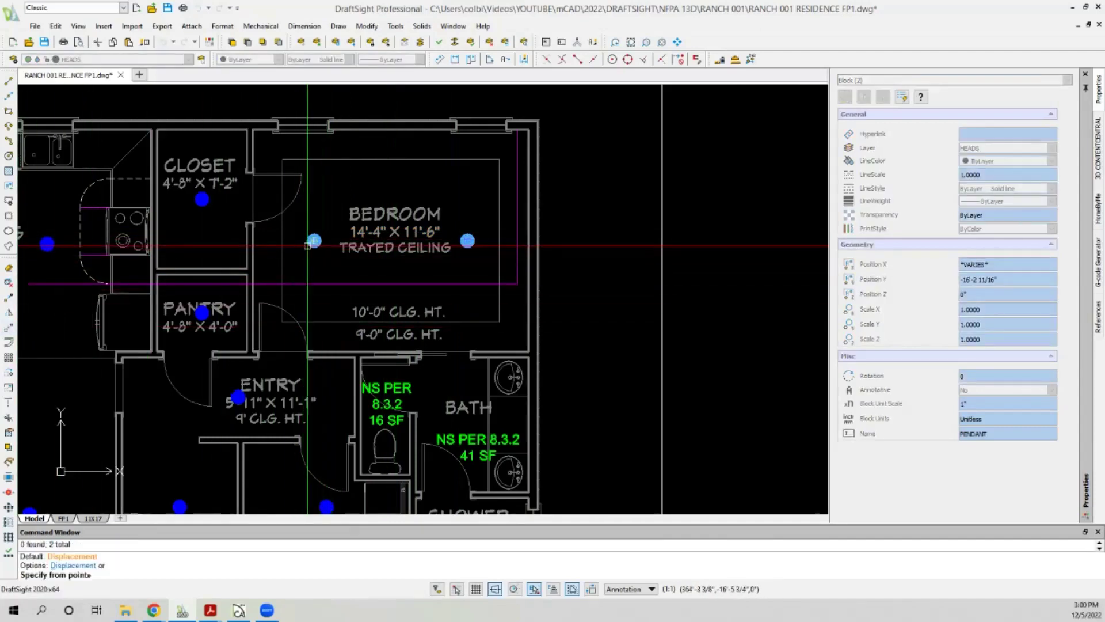
{"action": "left_click", "coordinate": [309, 244]}
{"action": "left_click", "coordinate": [643, 59]}
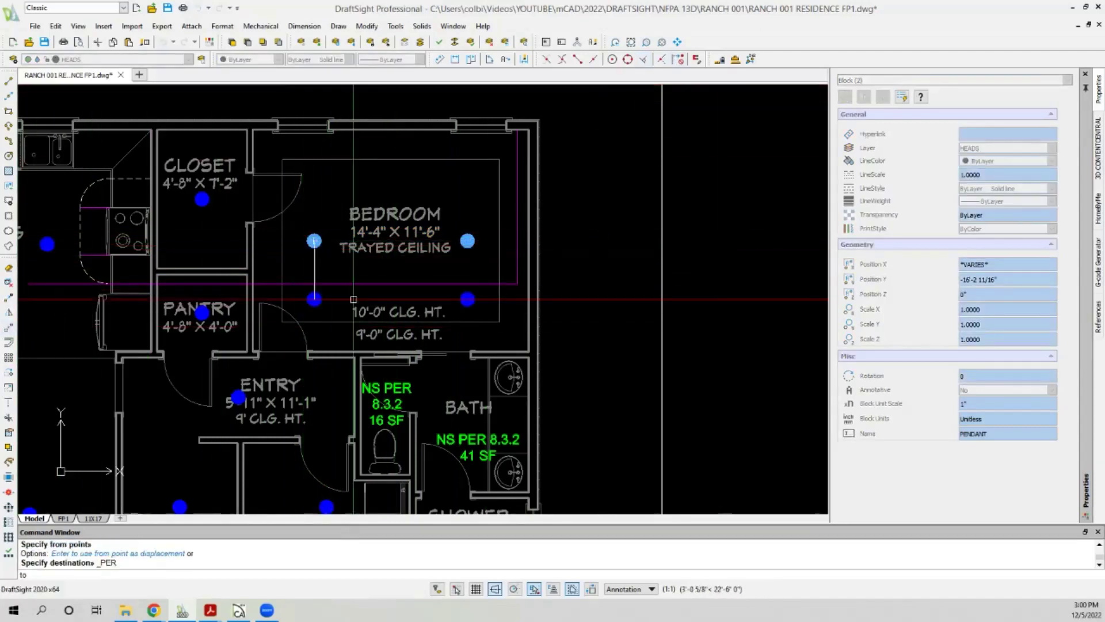
{"action": "left_click", "coordinate": [420, 283]}
Delete the two guide lines at the bedroom corner.
{"action": "scroll", "coordinate": [596, 273], "scroll_direction": "down", "scroll_amount": 2}
{"action": "scroll", "coordinate": [484, 287], "scroll_direction": "up", "scroll_amount": 1}
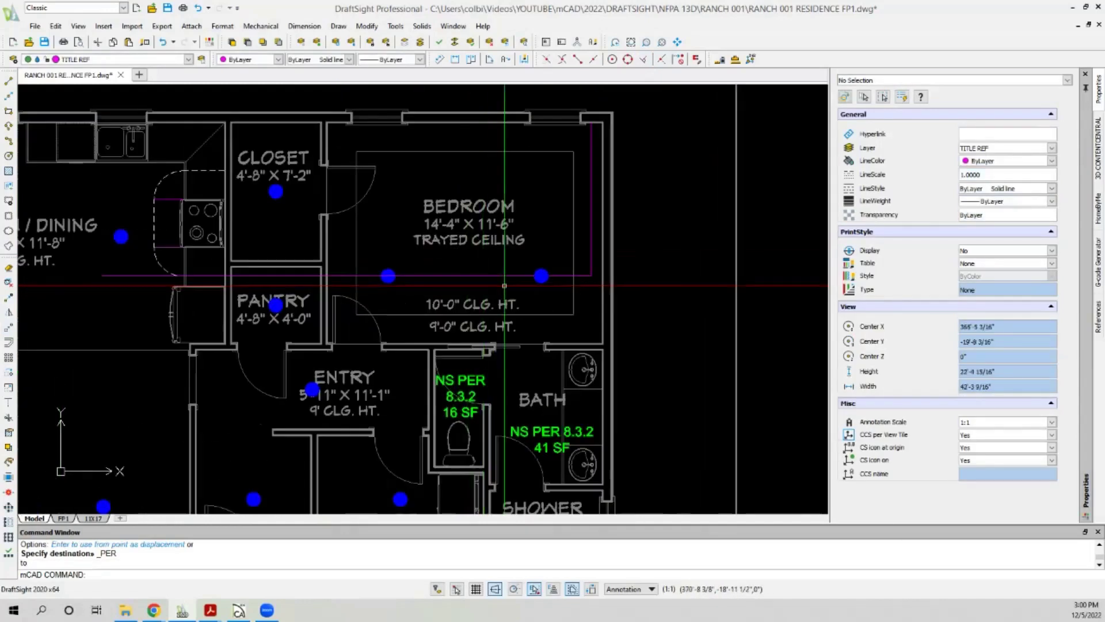
{"action": "scroll", "coordinate": [464, 188], "scroll_direction": "down", "scroll_amount": 1}
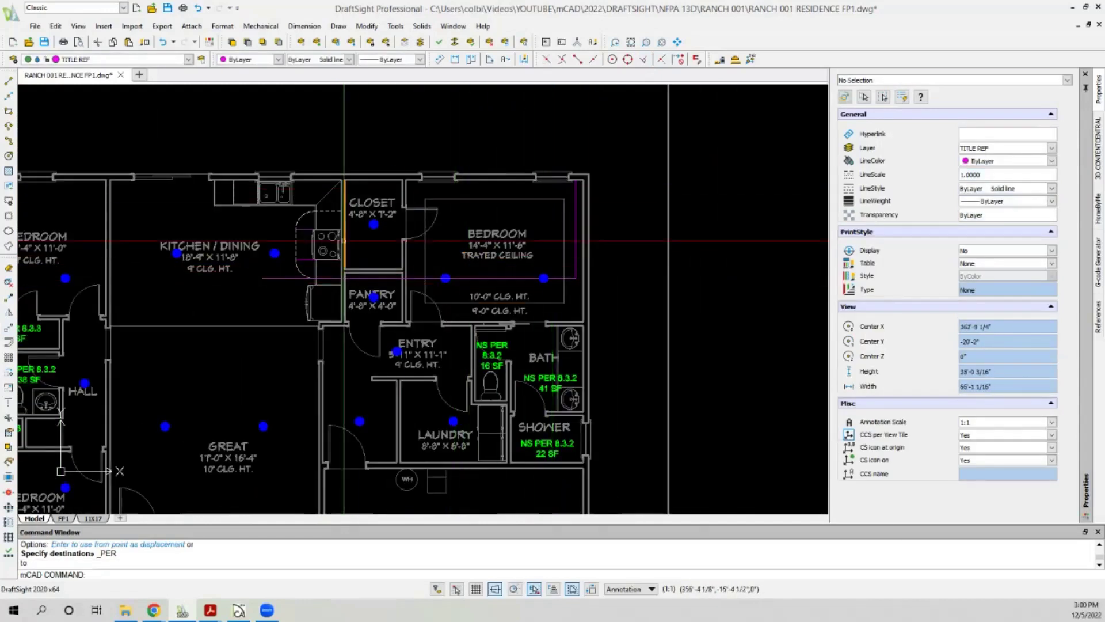
{"action": "scroll", "coordinate": [582, 271], "scroll_direction": "up", "scroll_amount": 2}
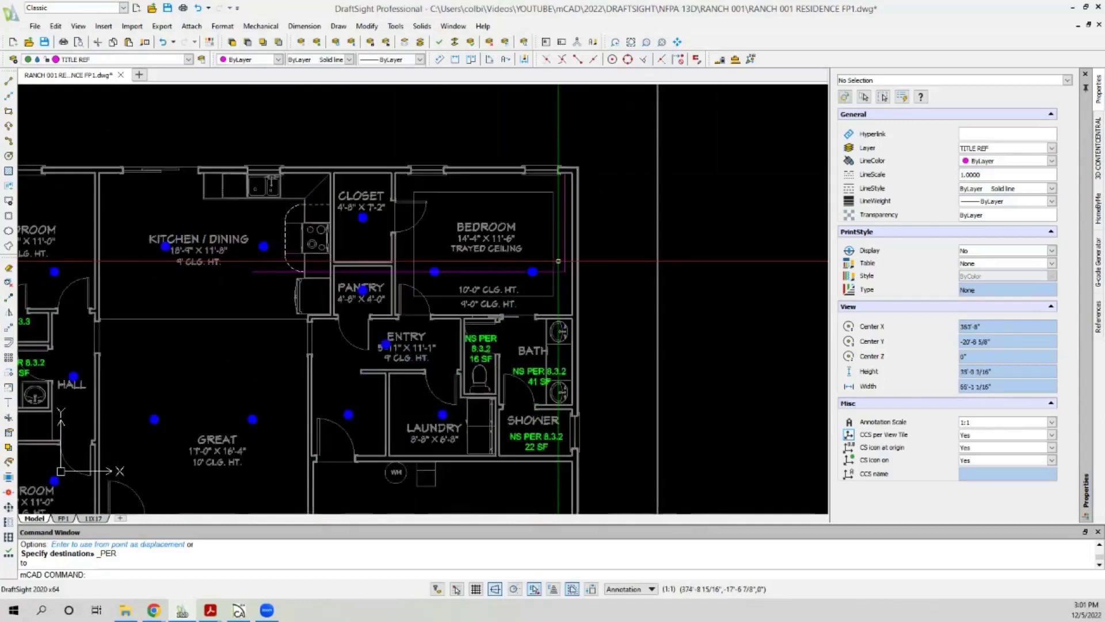
{"action": "left_click", "coordinate": [581, 269]}
{"action": "left_click", "coordinate": [562, 286]}
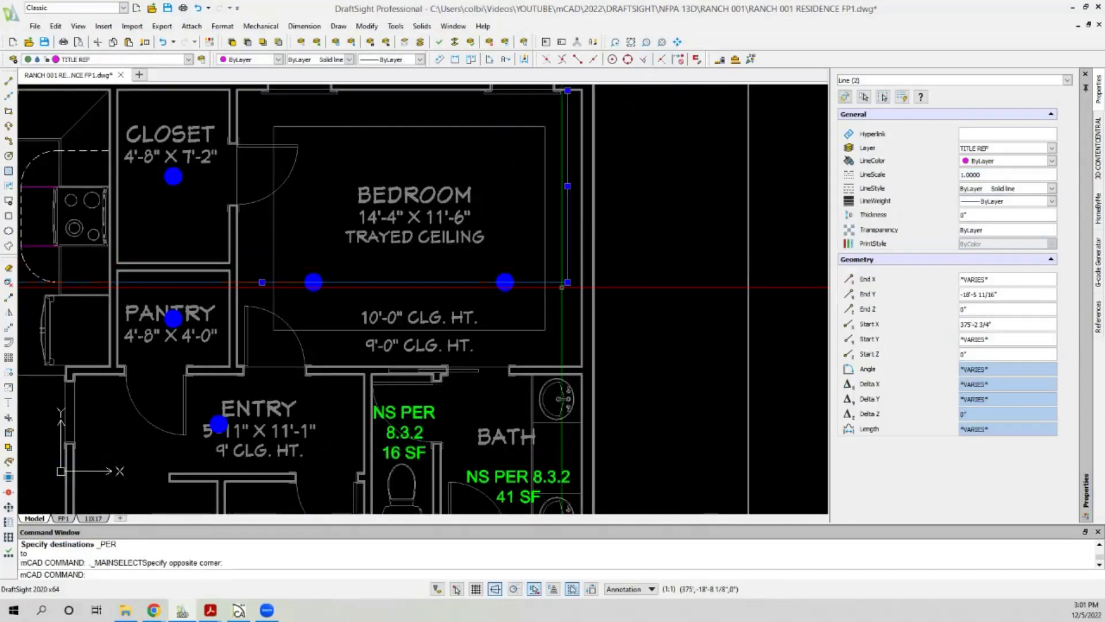
{"action": "key", "text": "Delete"}
{"action": "scroll", "coordinate": [539, 287], "scroll_direction": "down", "scroll_amount": 3}
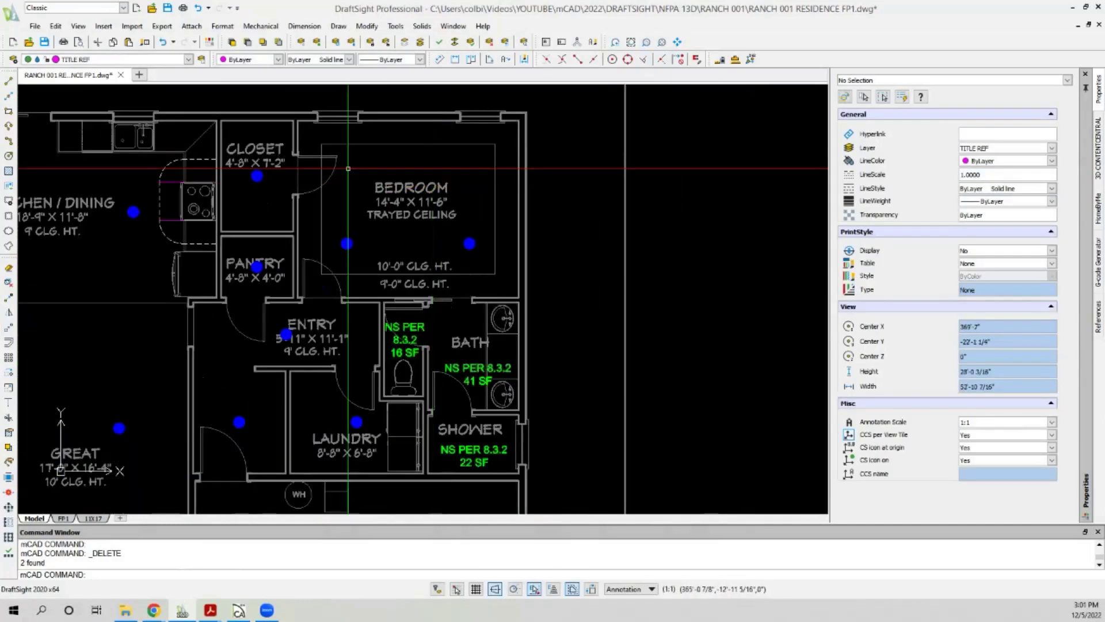
Draw the horizontal line through the head row from the right bedroom across the kitchen.
{"action": "left_click", "coordinate": [8, 81]}
{"action": "scroll", "coordinate": [426, 245], "scroll_direction": "up", "scroll_amount": 2}
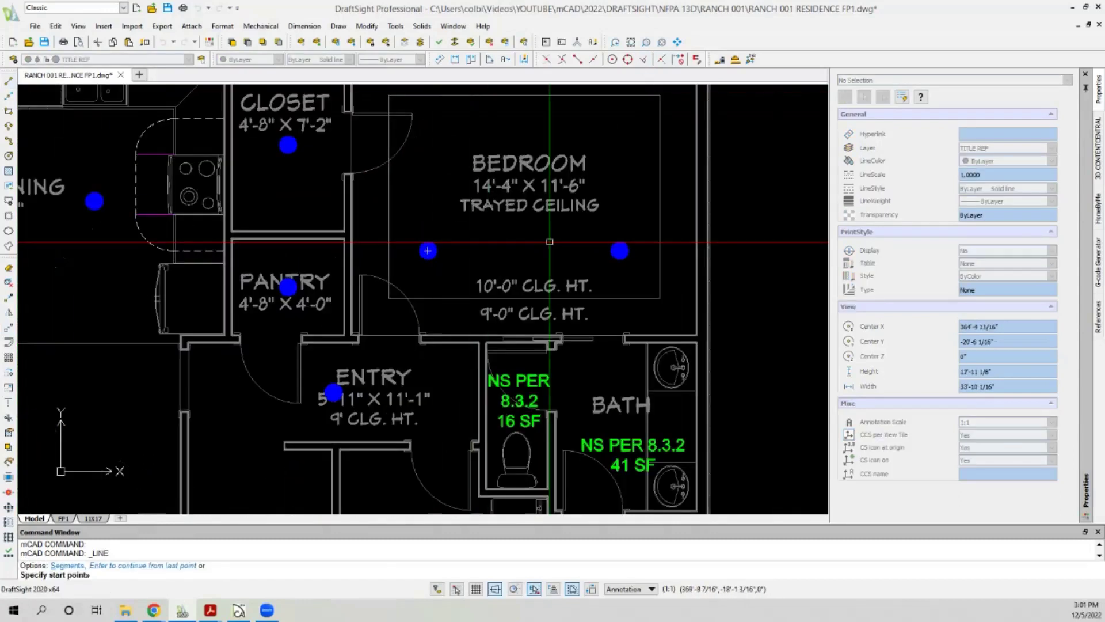
{"action": "left_click", "coordinate": [629, 247]}
{"action": "scroll", "coordinate": [633, 252], "scroll_direction": "down", "scroll_amount": 3}
{"action": "scroll", "coordinate": [122, 258], "scroll_direction": "up", "scroll_amount": 4}
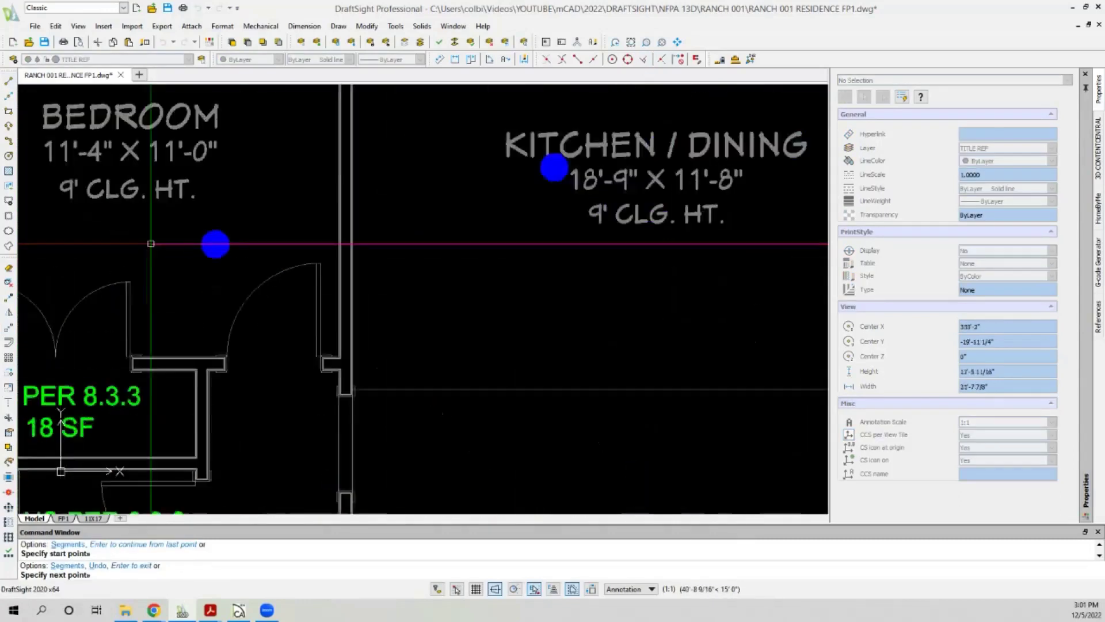
{"action": "scroll", "coordinate": [144, 257], "scroll_direction": "down", "scroll_amount": 4}
{"action": "scroll", "coordinate": [165, 255], "scroll_direction": "up", "scroll_amount": 5}
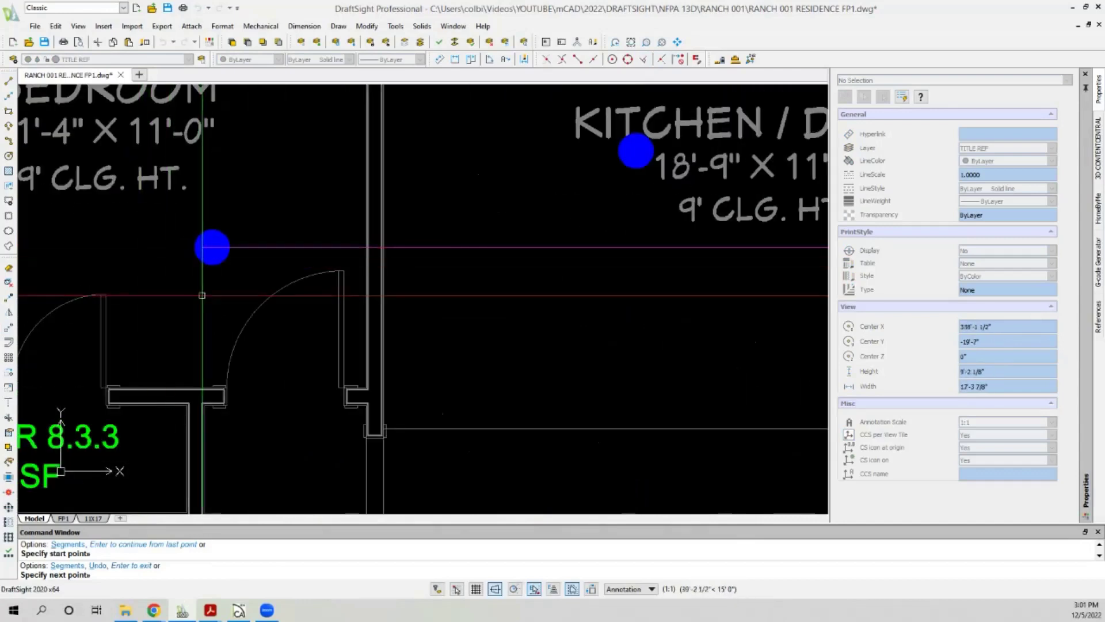
{"action": "scroll", "coordinate": [161, 286], "scroll_direction": "down", "scroll_amount": 1}
{"action": "scroll", "coordinate": [161, 286], "scroll_direction": "down", "scroll_amount": 1}
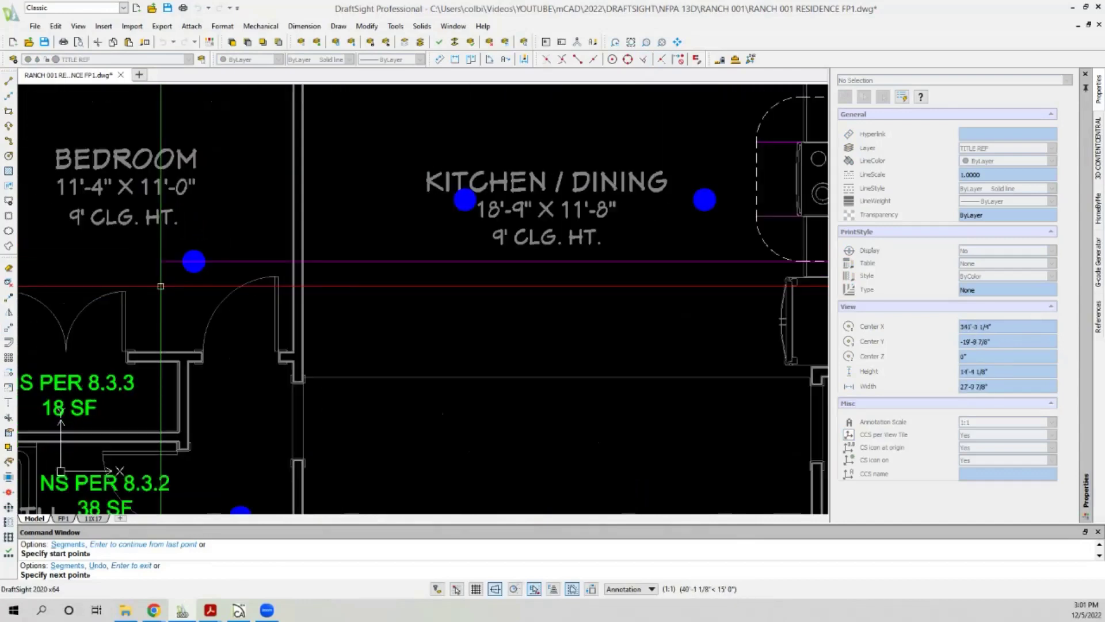
{"action": "scroll", "coordinate": [161, 286], "scroll_direction": "down", "scroll_amount": 5}
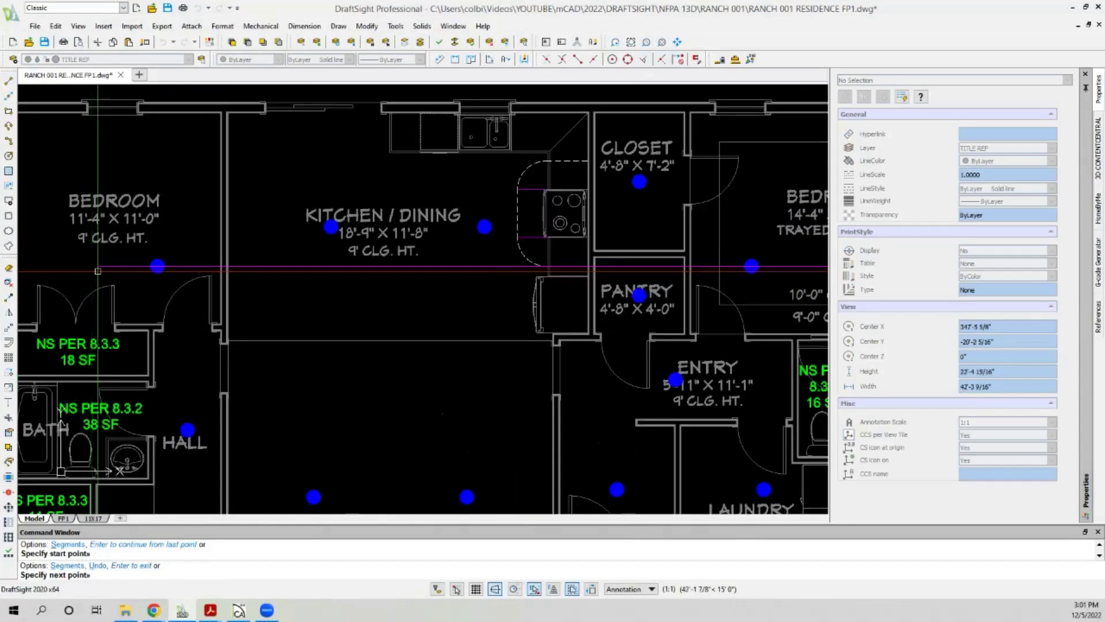
{"action": "scroll", "coordinate": [116, 263], "scroll_direction": "up", "scroll_amount": 7}
{"action": "scroll", "coordinate": [73, 255], "scroll_direction": "down", "scroll_amount": 2}
{"action": "key", "text": "Escape"}
{"action": "scroll", "coordinate": [73, 254], "scroll_direction": "down", "scroll_amount": 4}
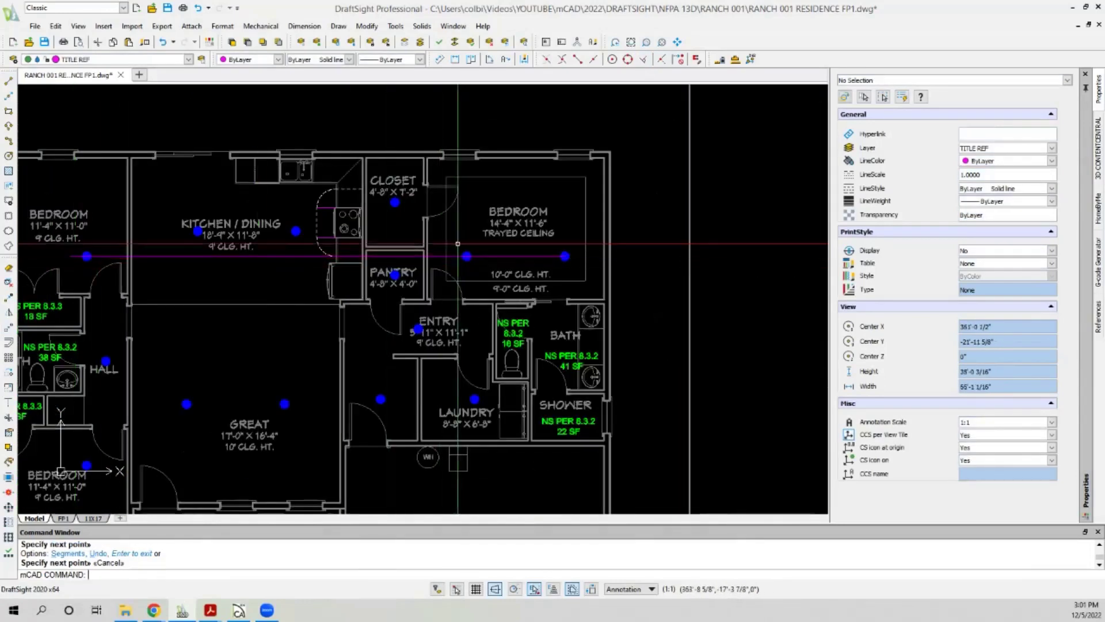
Move both kitchen/dining heads perpendicular onto the branch line.
{"action": "scroll", "coordinate": [553, 251], "scroll_direction": "up", "scroll_amount": 2}
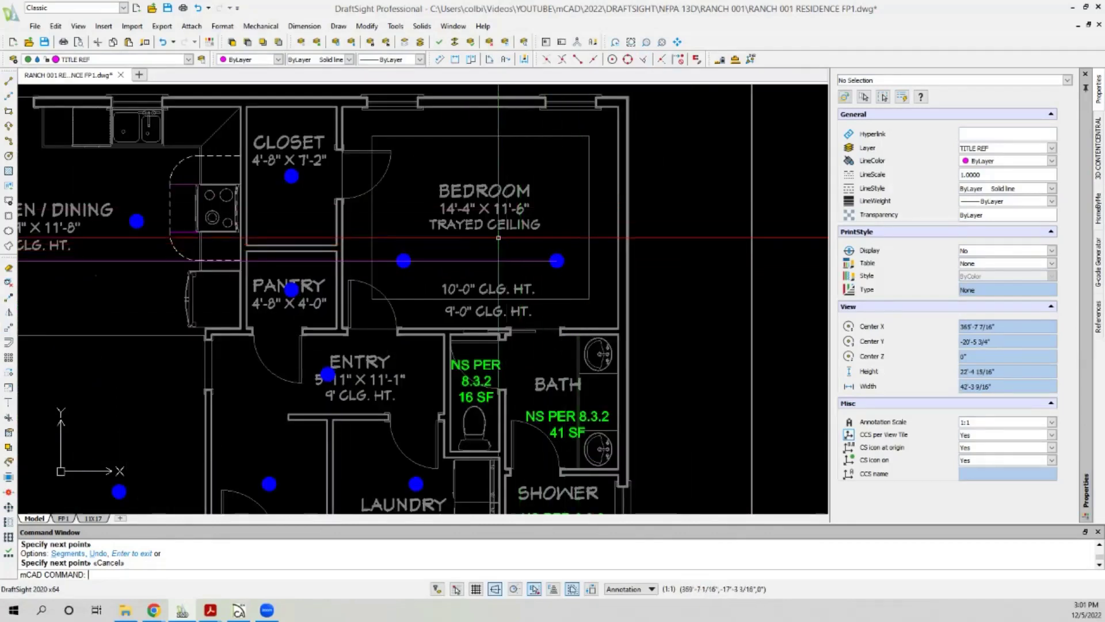
{"action": "scroll", "coordinate": [130, 236], "scroll_direction": "up", "scroll_amount": 3}
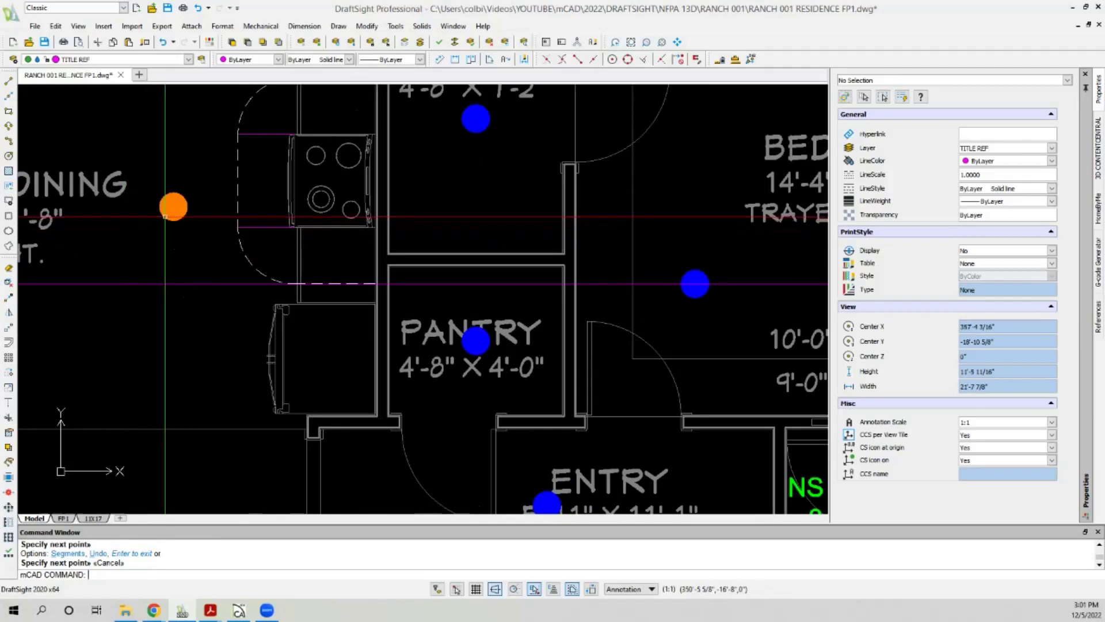
{"action": "left_click", "coordinate": [170, 213]}
{"action": "scroll", "coordinate": [308, 208], "scroll_direction": "down", "scroll_amount": 1}
{"action": "scroll", "coordinate": [308, 209], "scroll_direction": "down", "scroll_amount": 2}
{"action": "left_click", "coordinate": [241, 206]}
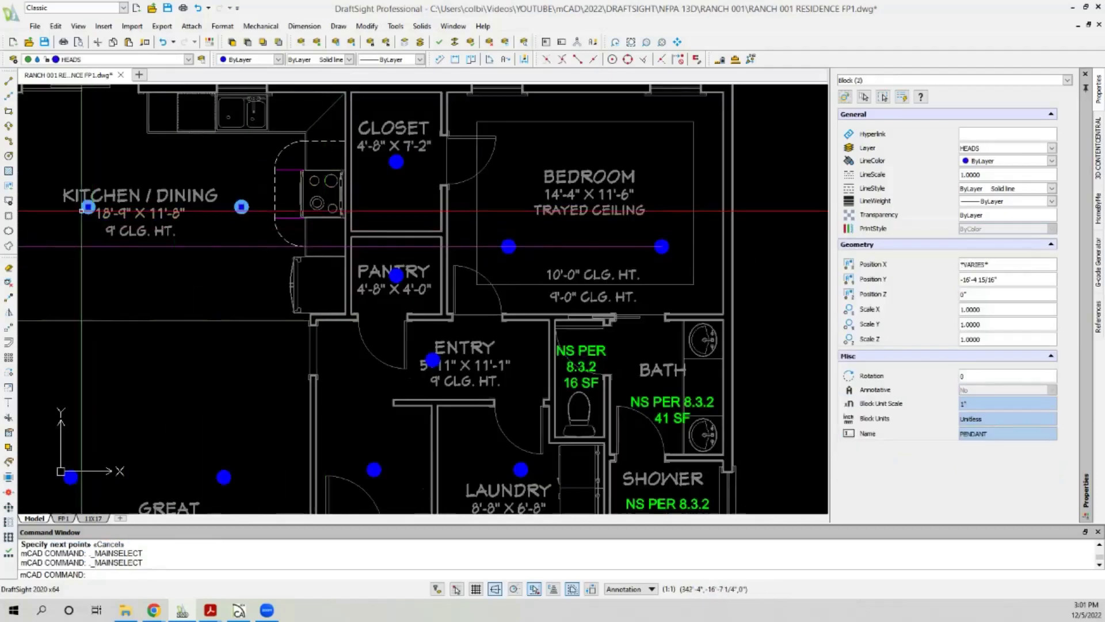
{"action": "left_click", "coordinate": [9, 329]}
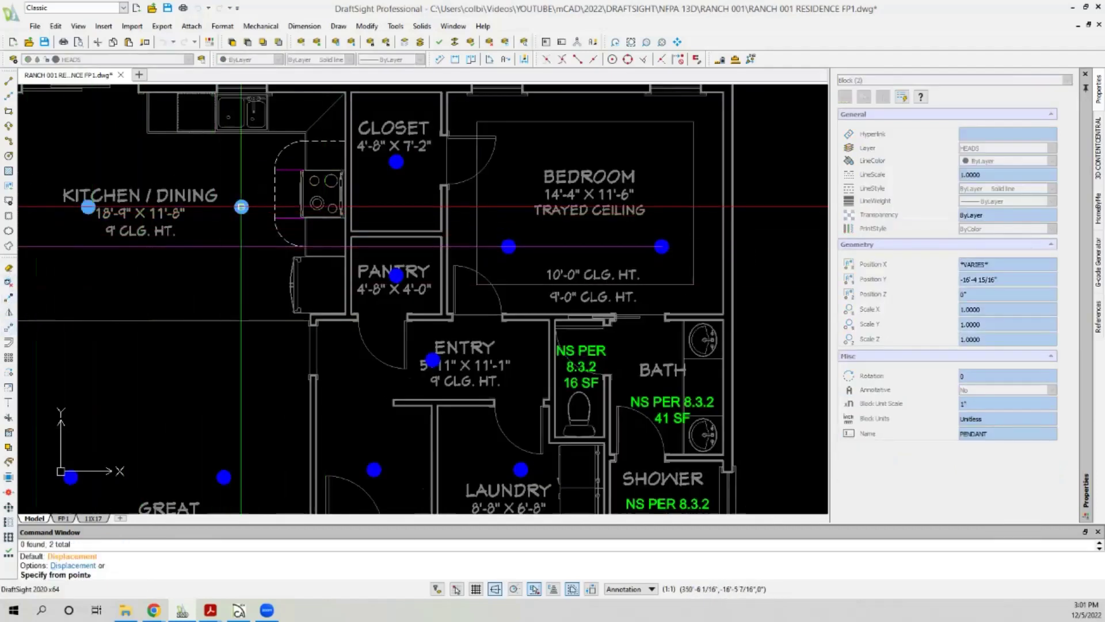
{"action": "left_click", "coordinate": [241, 206]}
{"action": "left_click", "coordinate": [645, 60]}
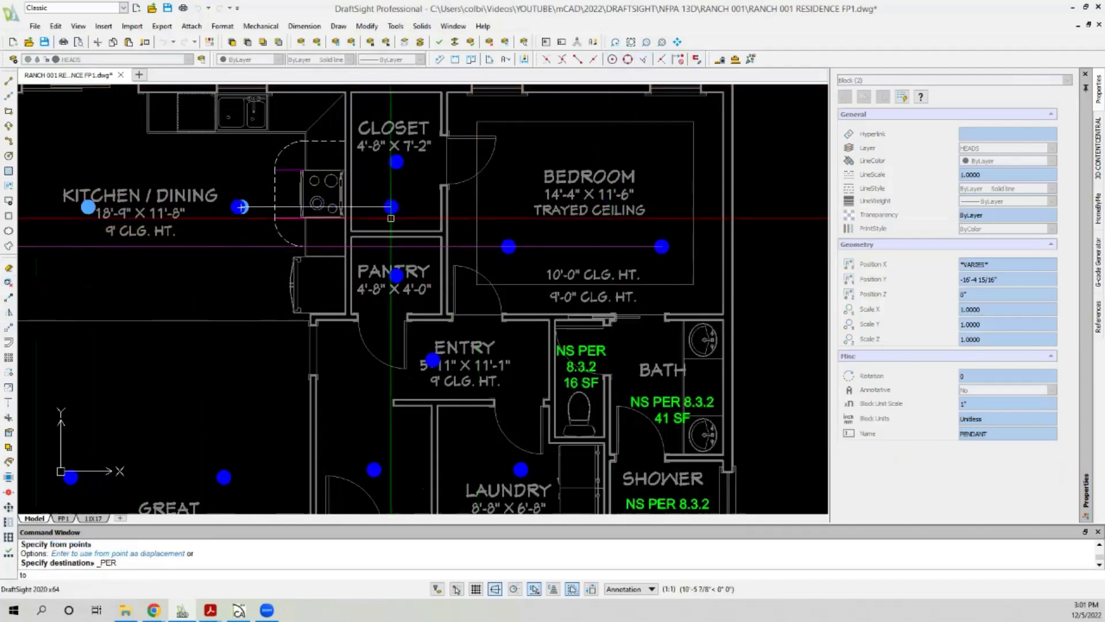
{"action": "left_click", "coordinate": [253, 247]}
Stretch the closet head onto the door jamb, then shift it 6 inches left.
{"action": "scroll", "coordinate": [513, 239], "scroll_direction": "down", "scroll_amount": 5}
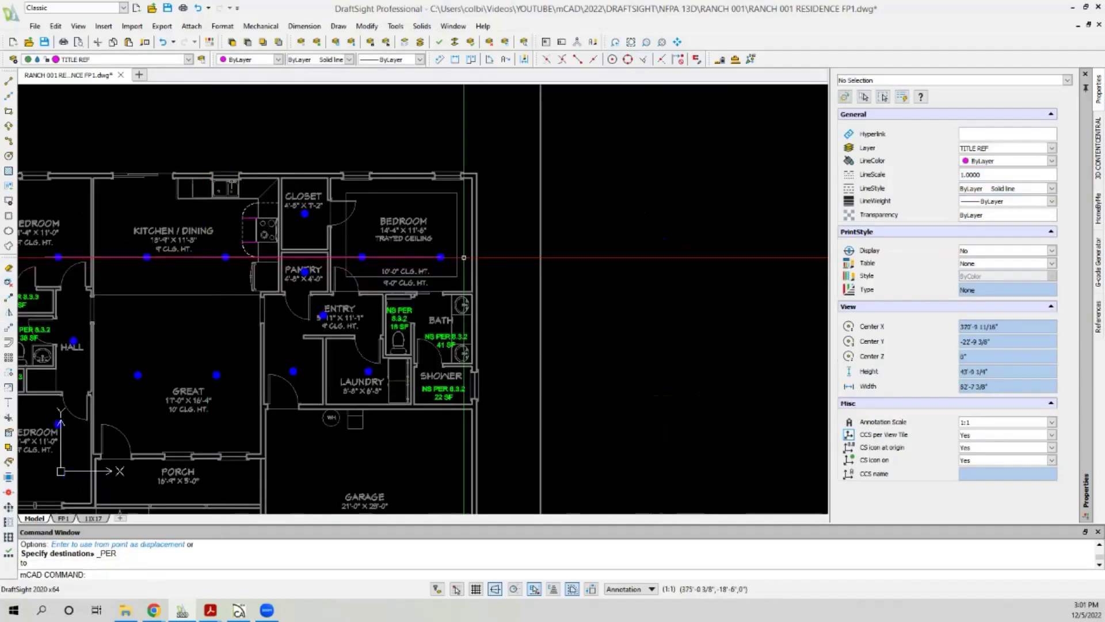
{"action": "scroll", "coordinate": [399, 237], "scroll_direction": "up", "scroll_amount": 6}
{"action": "scroll", "coordinate": [255, 206], "scroll_direction": "up", "scroll_amount": 2}
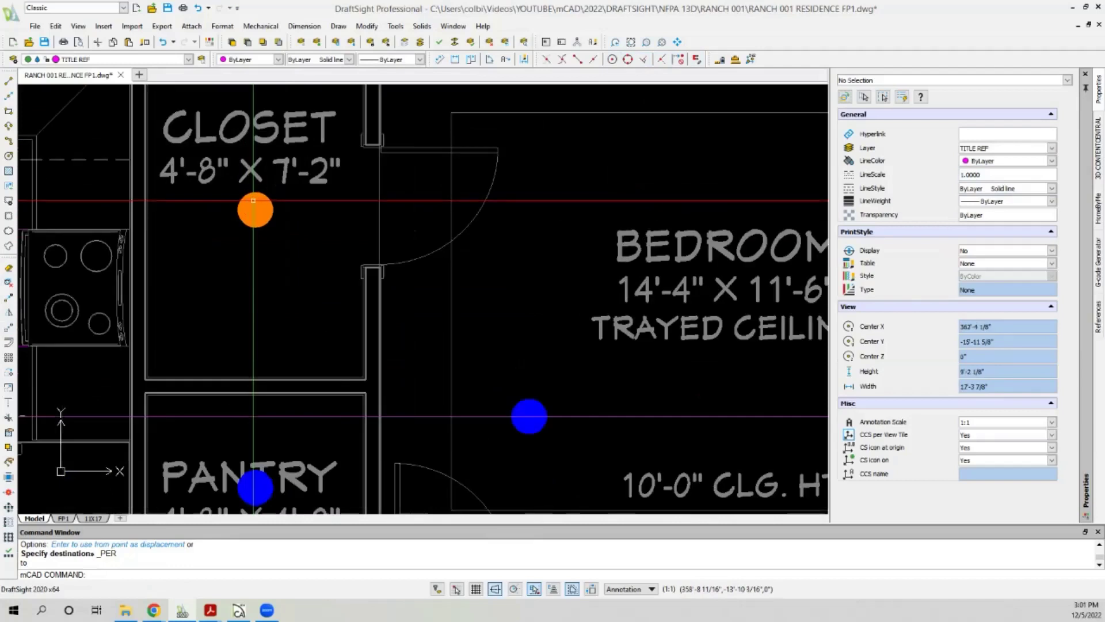
{"action": "scroll", "coordinate": [257, 214], "scroll_direction": "up", "scroll_amount": 4}
{"action": "left_click", "coordinate": [212, 201]}
{"action": "scroll", "coordinate": [219, 205], "scroll_direction": "down", "scroll_amount": 2}
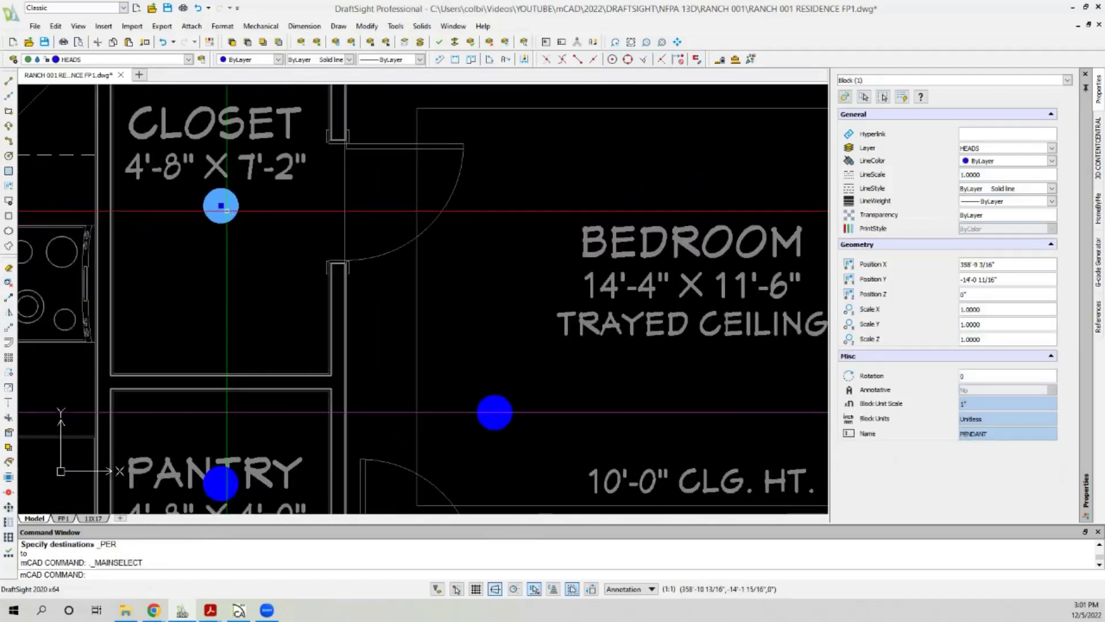
{"action": "left_click", "coordinate": [221, 206]}
{"action": "left_click", "coordinate": [638, 60]}
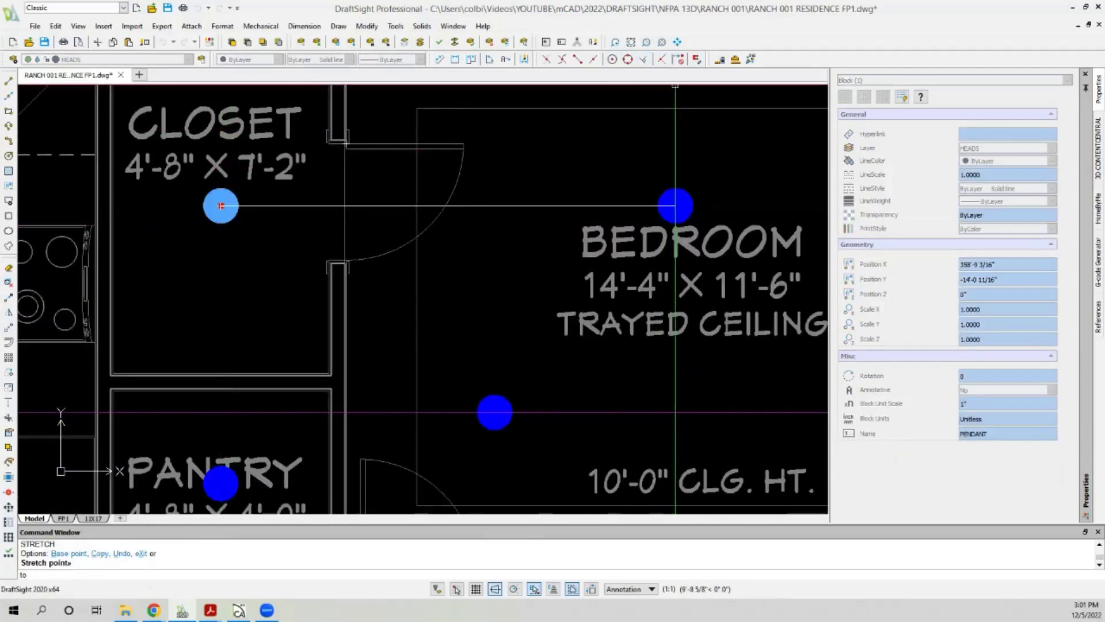
{"action": "scroll", "coordinate": [305, 300], "scroll_direction": "up", "scroll_amount": 6}
{"action": "left_click", "coordinate": [404, 253]}
{"action": "scroll", "coordinate": [404, 254], "scroll_direction": "down", "scroll_amount": 3}
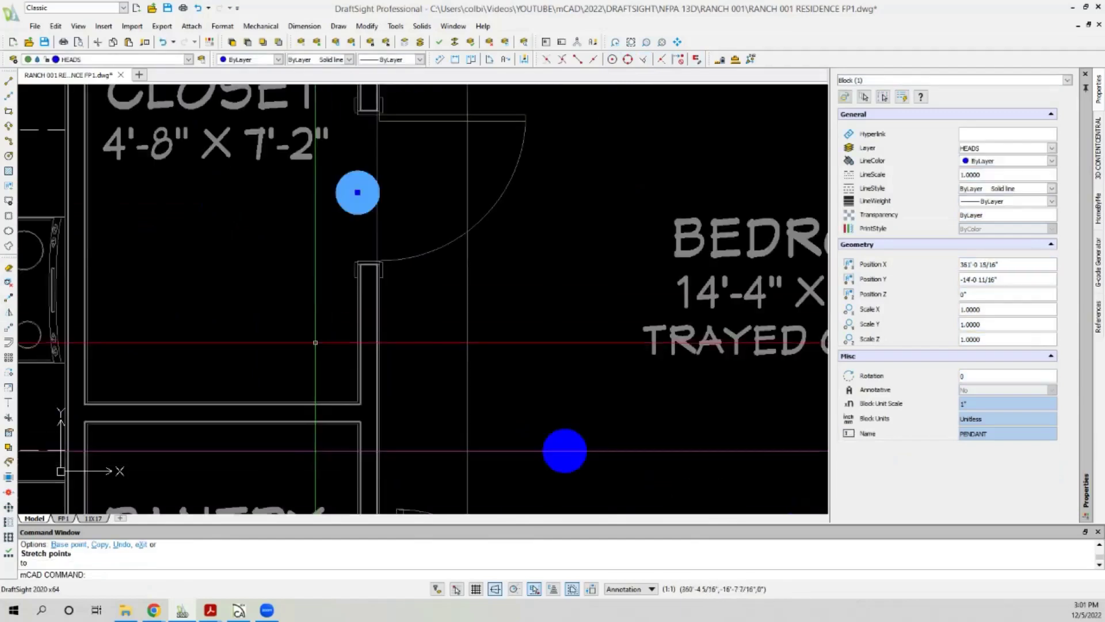
{"action": "left_click", "coordinate": [358, 192]}
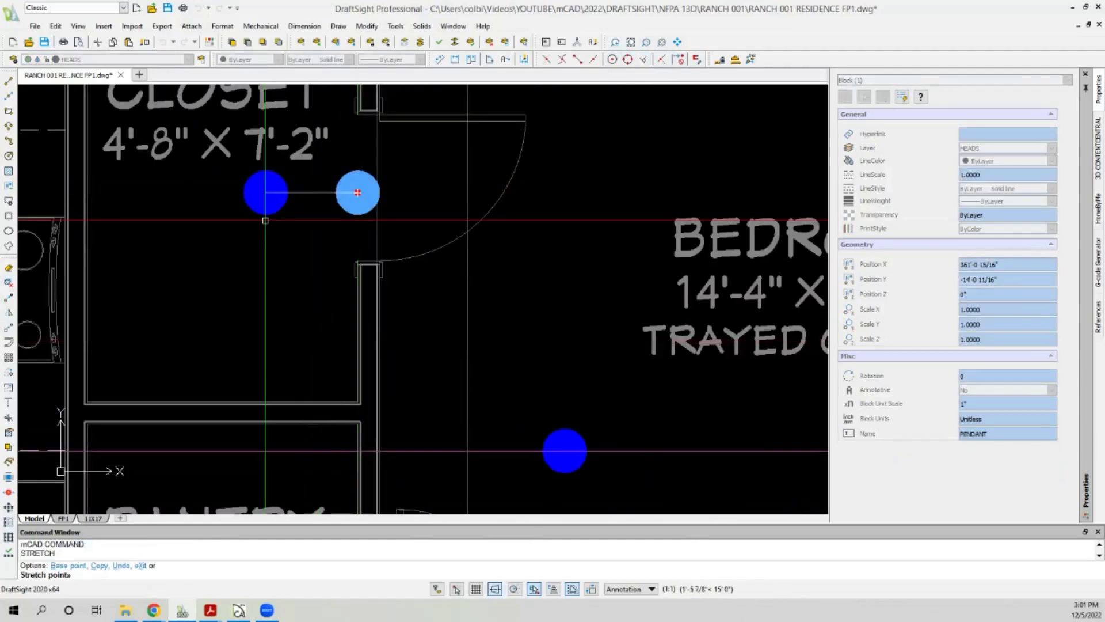
{"action": "type", "text": "6"}
{"action": "key", "text": "Return"}
Deselect the closet head, then grab the pantry head and cancel without moving it.
{"action": "scroll", "coordinate": [251, 235], "scroll_direction": "down", "scroll_amount": 2}
{"action": "scroll", "coordinate": [241, 213], "scroll_direction": "up", "scroll_amount": 1}
{"action": "scroll", "coordinate": [233, 190], "scroll_direction": "down", "scroll_amount": 3}
{"action": "key", "text": "Escape"}
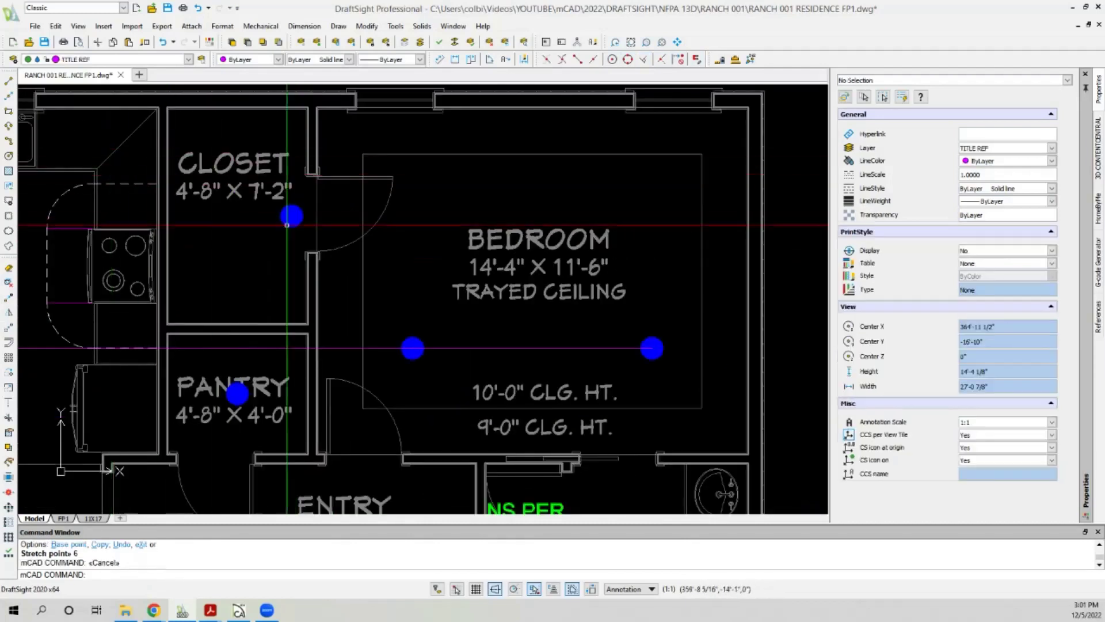
{"action": "scroll", "coordinate": [345, 247], "scroll_direction": "down", "scroll_amount": 4}
{"action": "scroll", "coordinate": [376, 277], "scroll_direction": "up", "scroll_amount": 5}
{"action": "left_click", "coordinate": [366, 280]}
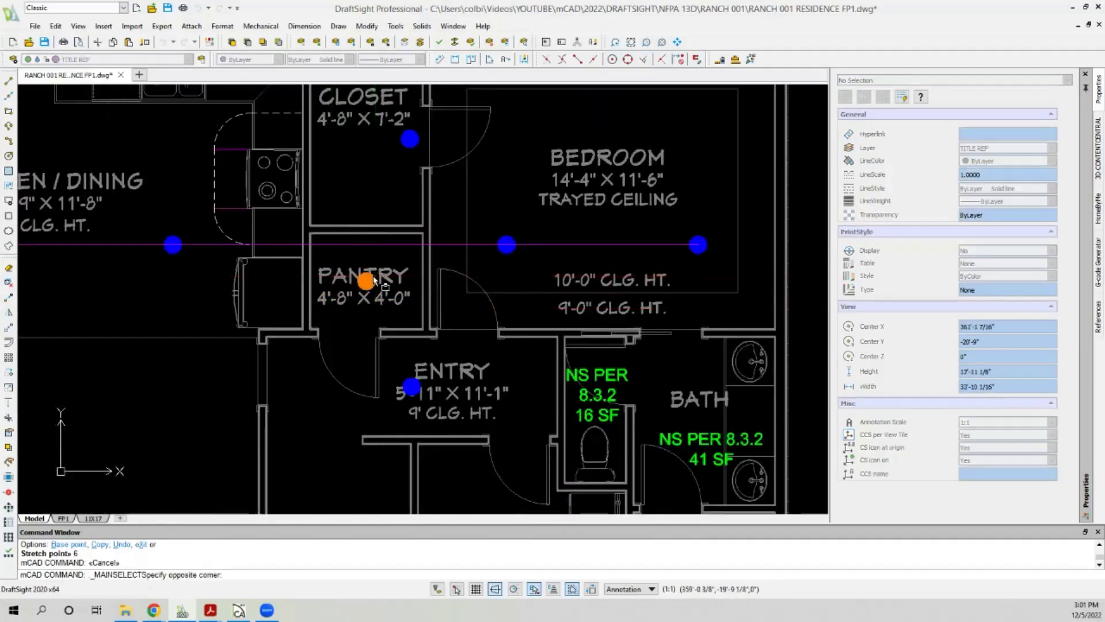
{"action": "left_click", "coordinate": [366, 281]}
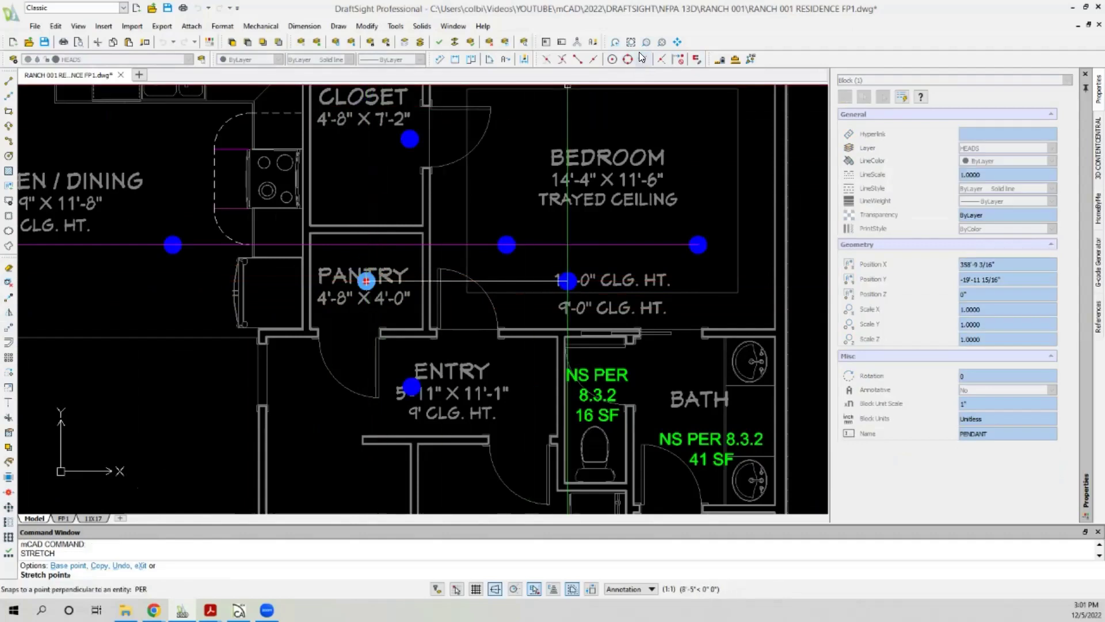
{"action": "key", "text": "Escape"}
Select the horizontal branch line to inspect it, then clear the selection.
{"action": "scroll", "coordinate": [264, 246], "scroll_direction": "down", "scroll_amount": 3}
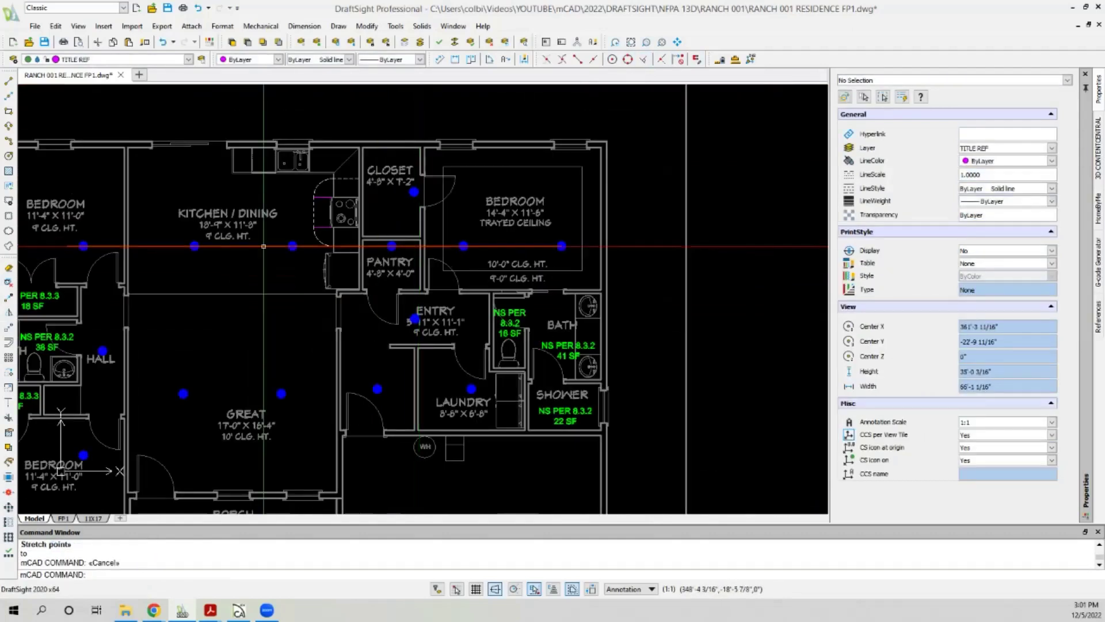
{"action": "left_click", "coordinate": [264, 247]}
{"action": "scroll", "coordinate": [254, 154], "scroll_direction": "down", "scroll_amount": 3}
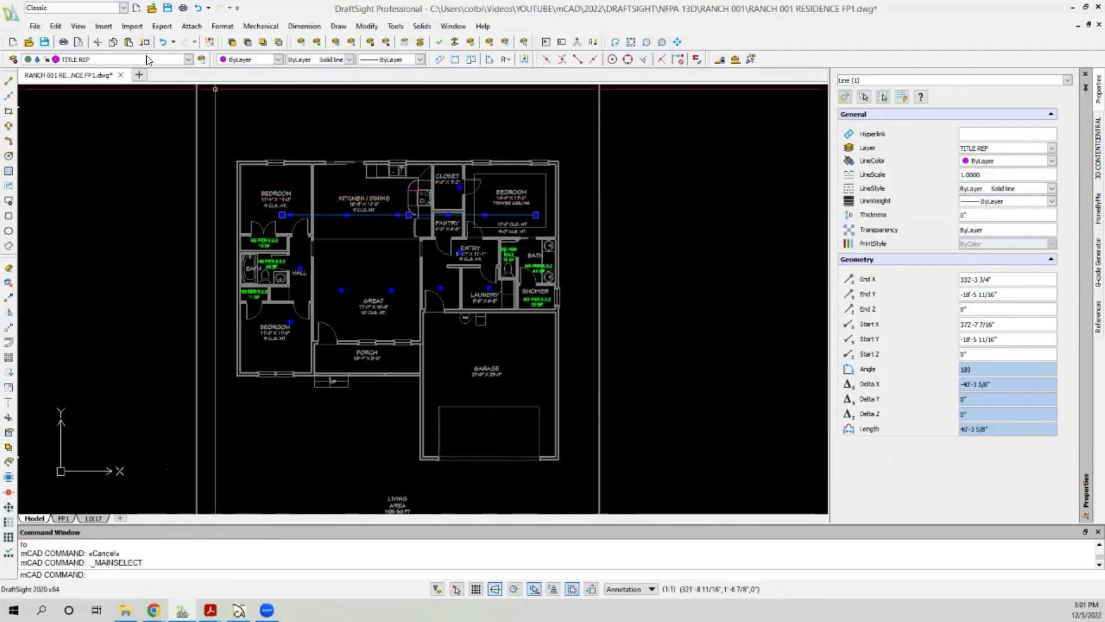
{"action": "scroll", "coordinate": [386, 219], "scroll_direction": "down", "scroll_amount": 1}
{"action": "scroll", "coordinate": [386, 220], "scroll_direction": "up", "scroll_amount": 3}
{"action": "scroll", "coordinate": [345, 216], "scroll_direction": "down", "scroll_amount": 3}
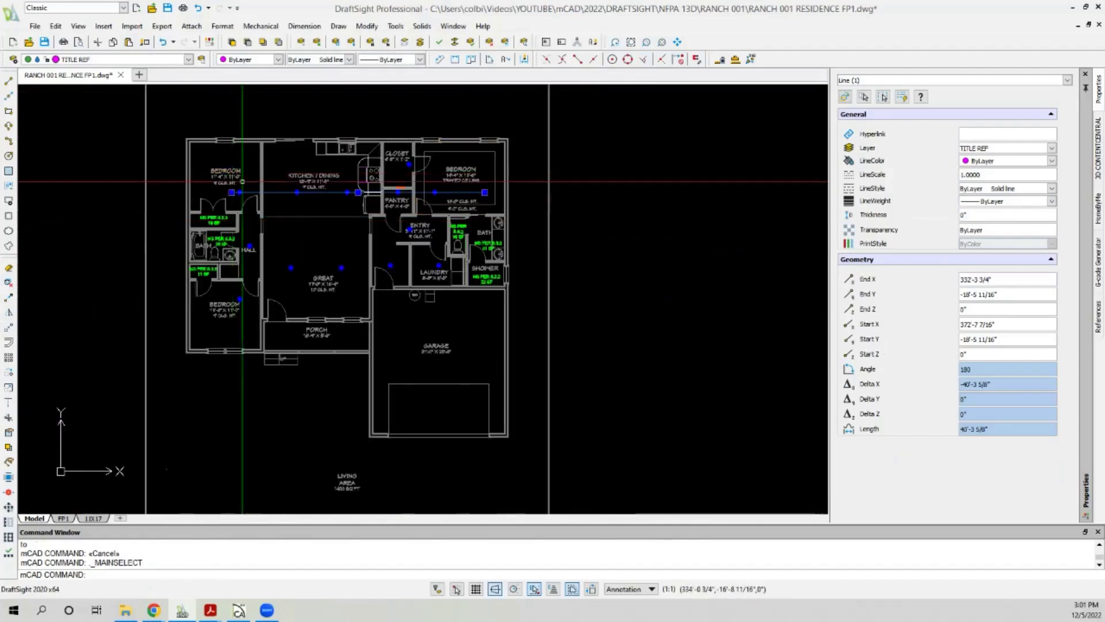
{"action": "key", "text": "Escape"}
{"action": "scroll", "coordinate": [259, 210], "scroll_direction": "up", "scroll_amount": 3}
{"action": "scroll", "coordinate": [259, 210], "scroll_direction": "down", "scroll_amount": 3}
{"action": "scroll", "coordinate": [289, 177], "scroll_direction": "up", "scroll_amount": 3}
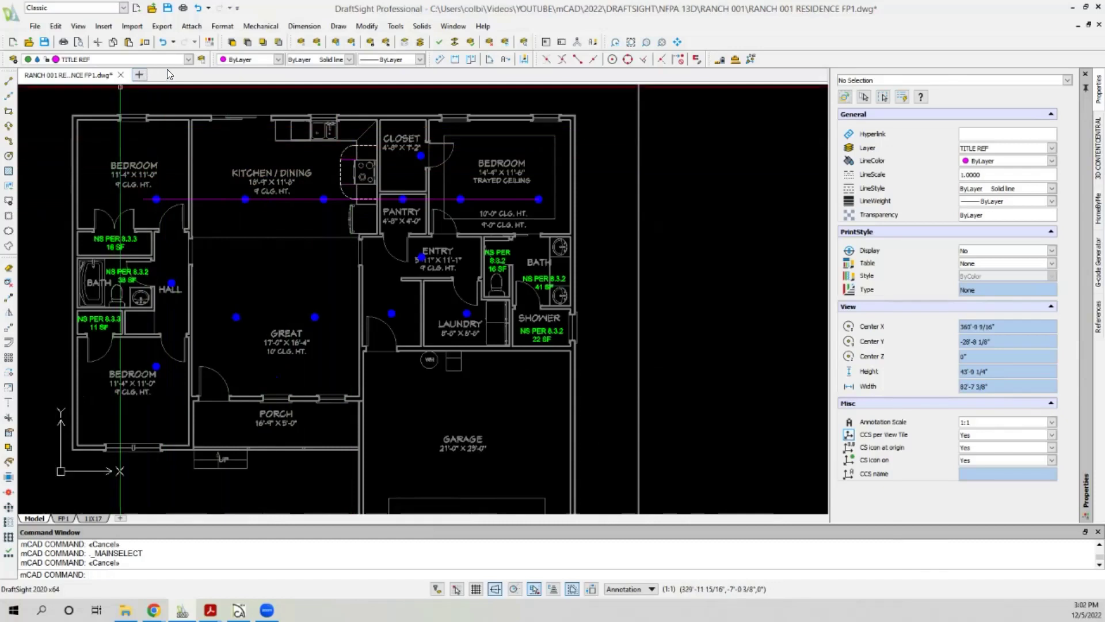
Put the magenta branch line on the PIPE layer so it displays cyan.
{"action": "left_click", "coordinate": [509, 201]}
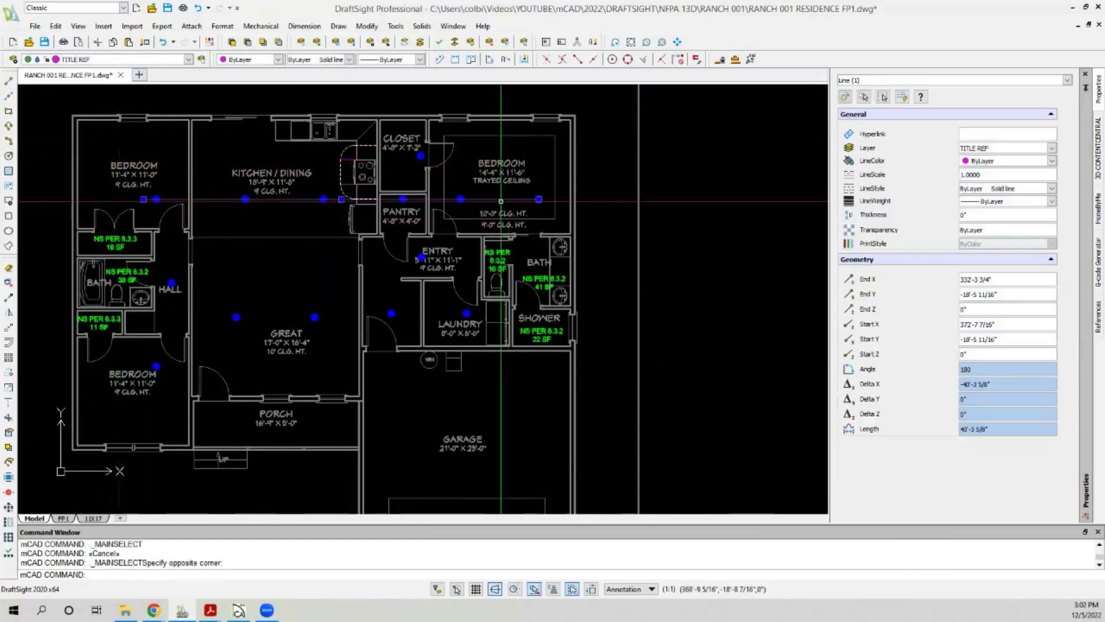
{"action": "left_click", "coordinate": [173, 60]}
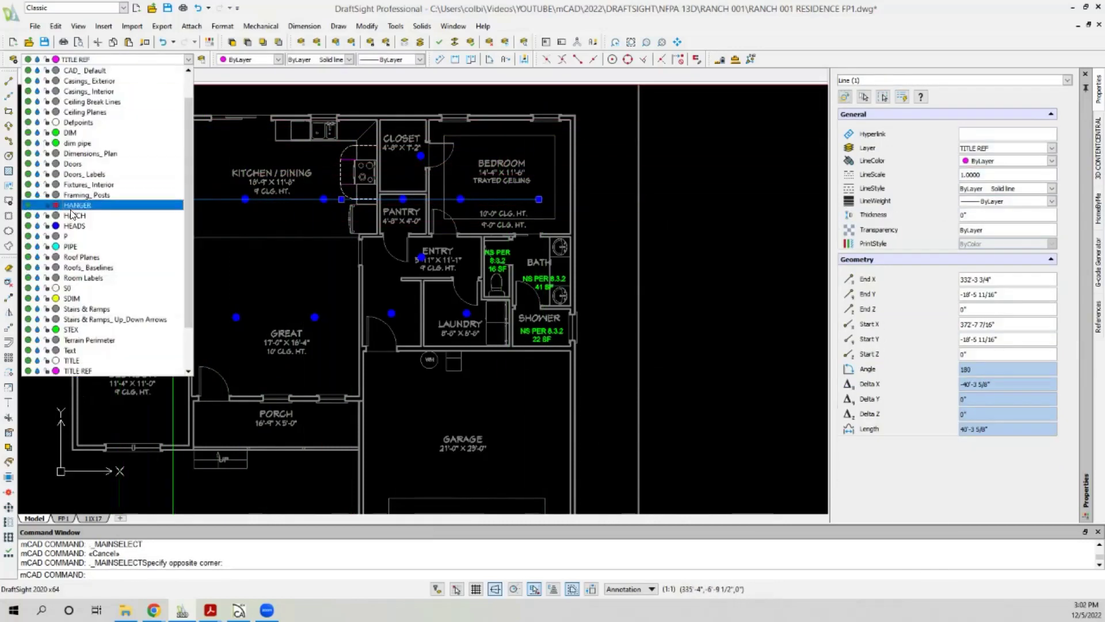
{"action": "left_click", "coordinate": [86, 247]}
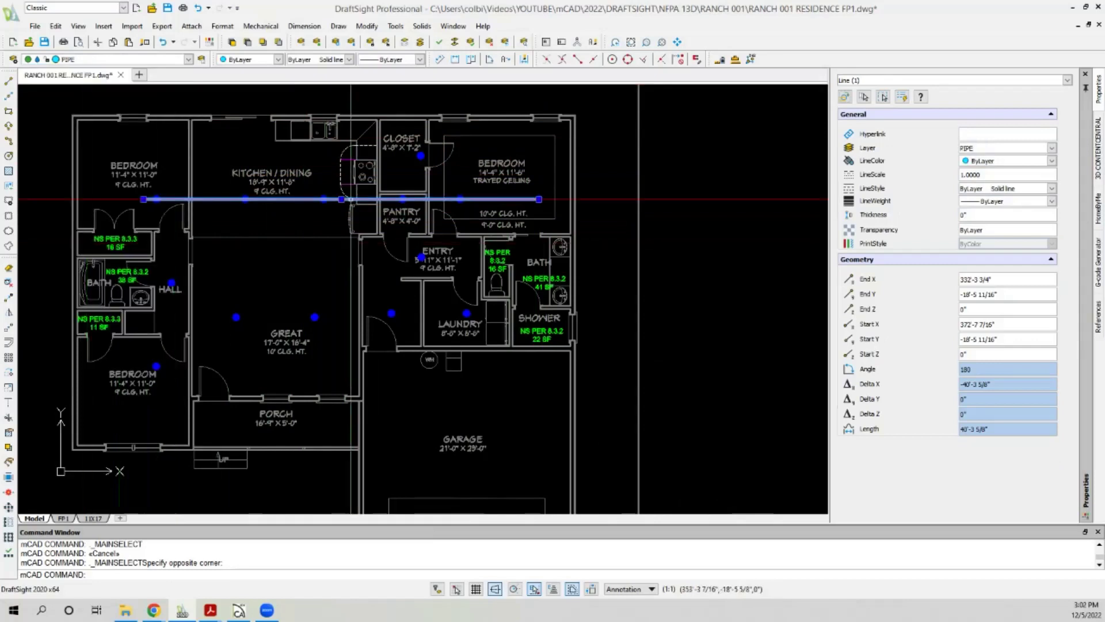
{"action": "key", "text": "Escape"}
{"action": "scroll", "coordinate": [134, 204], "scroll_direction": "up", "scroll_amount": 5}
Grab the cyan pipe's left end, then cancel without changing it.
{"action": "left_click", "coordinate": [164, 191]}
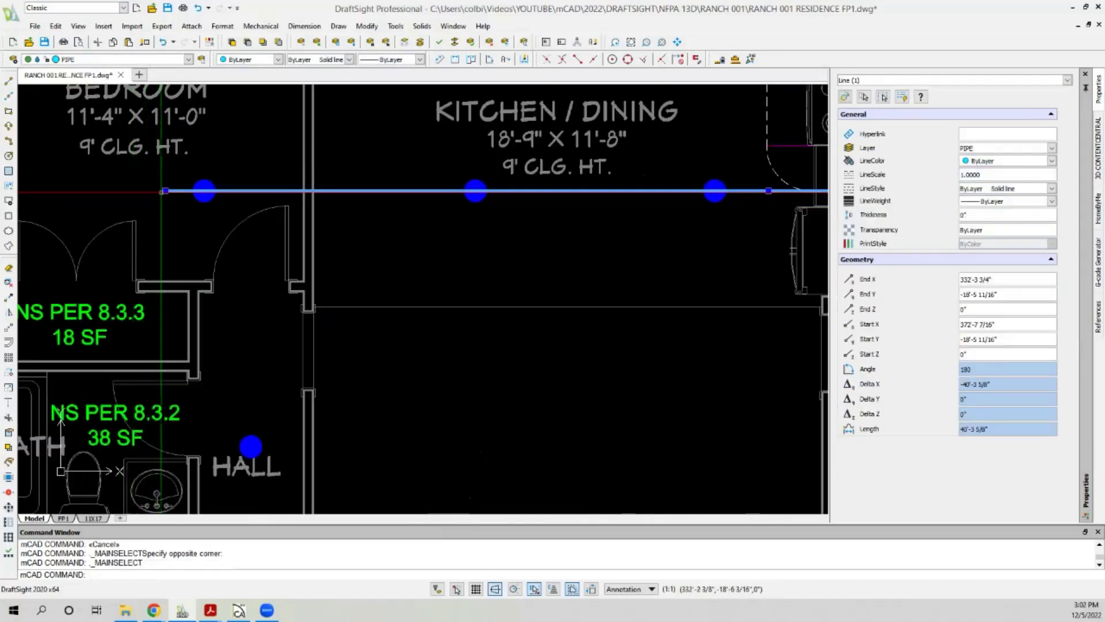
{"action": "left_click", "coordinate": [204, 190]}
{"action": "scroll", "coordinate": [123, 193], "scroll_direction": "down", "scroll_amount": 6}
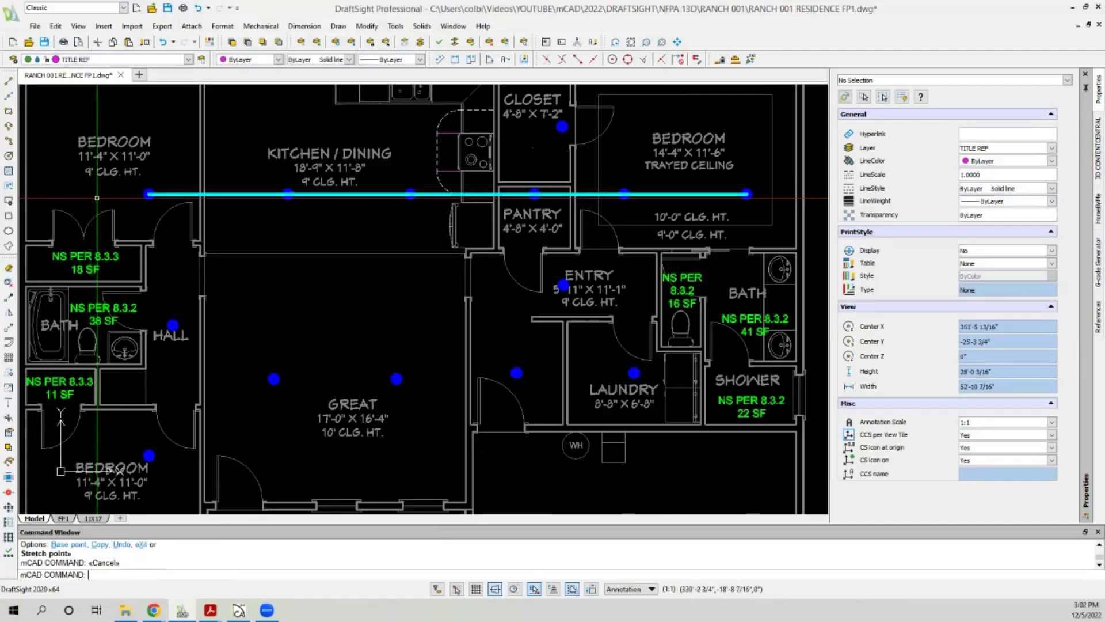
{"action": "key", "text": "Escape"}
{"action": "scroll", "coordinate": [439, 155], "scroll_direction": "up", "scroll_amount": 3}
{"action": "scroll", "coordinate": [440, 154], "scroll_direction": "up", "scroll_amount": 2}
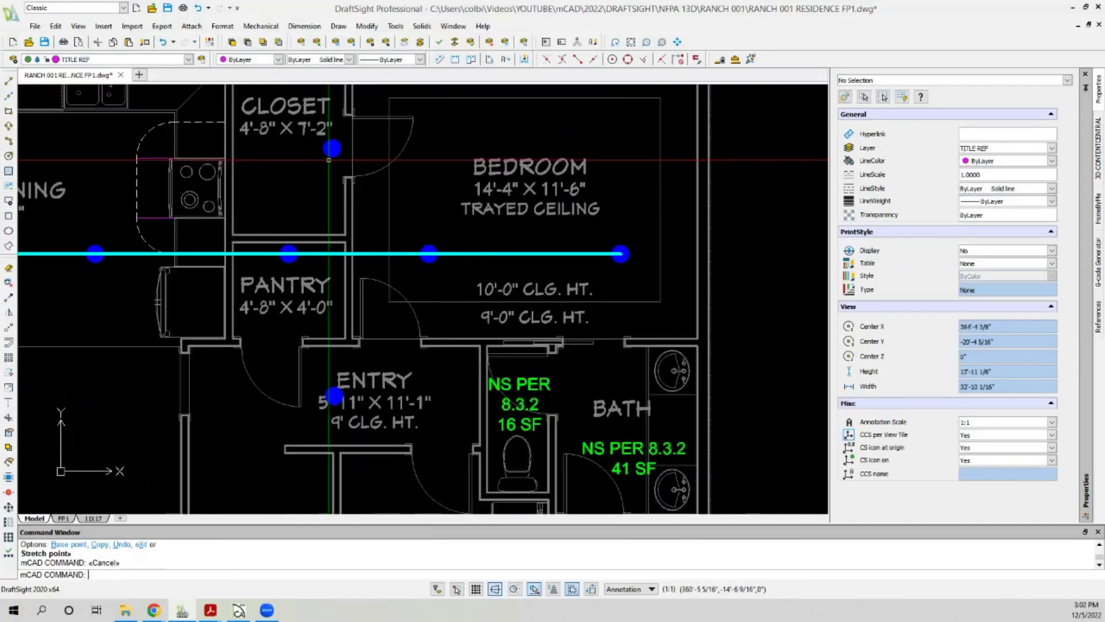
Move the closet sprinkler head 18 inches down and deselect it.
{"action": "left_click", "coordinate": [331, 150]}
{"action": "scroll", "coordinate": [332, 148], "scroll_direction": "up", "scroll_amount": 2}
{"action": "left_click", "coordinate": [331, 143]}
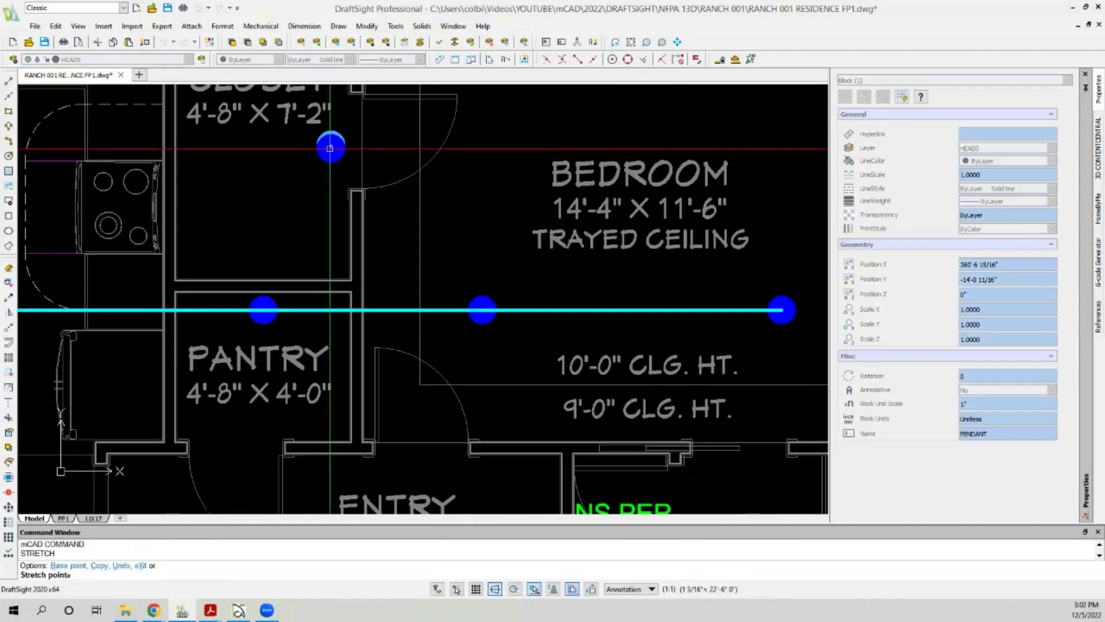
{"action": "scroll", "coordinate": [331, 141], "scroll_direction": "up", "scroll_amount": 2}
{"action": "type", "text": "18"}
{"action": "key", "text": "Return"}
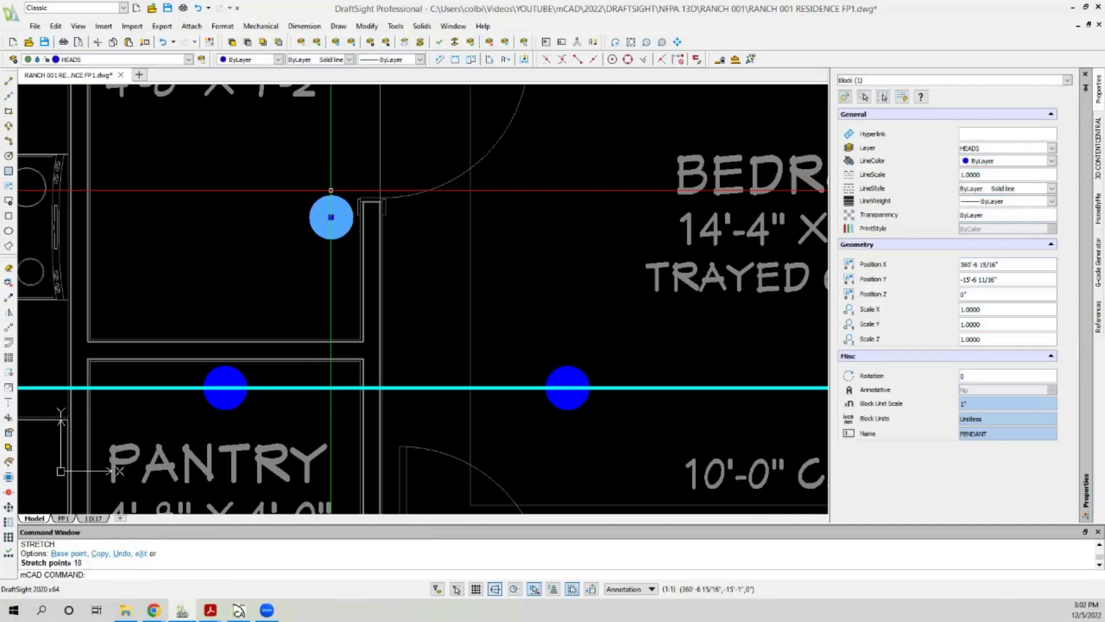
{"action": "key", "text": "Escape"}
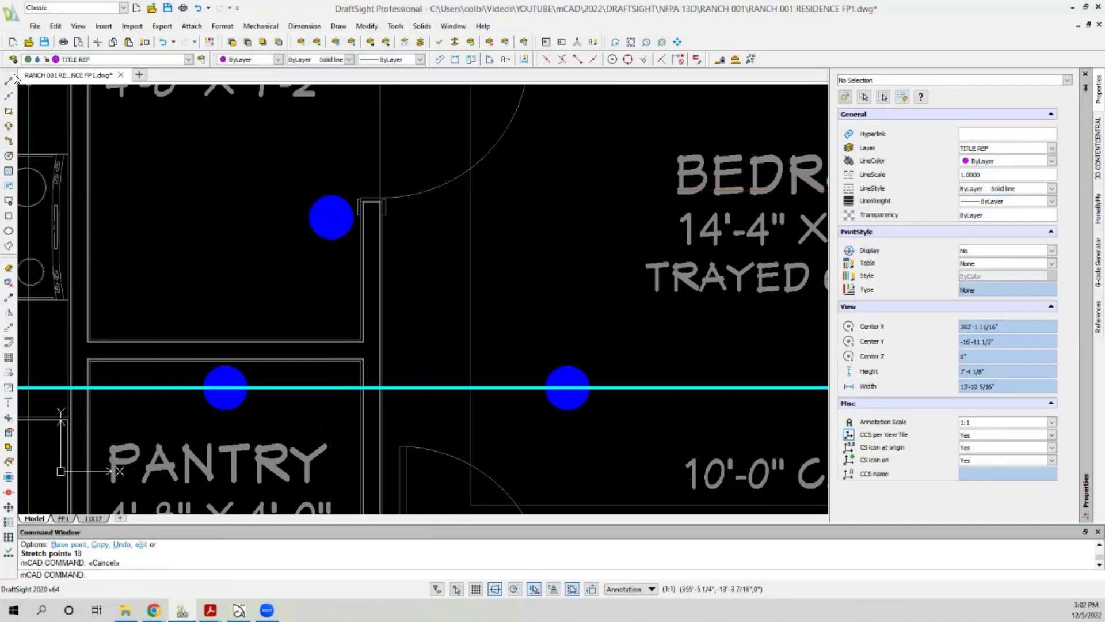
Make PIPE the current layer and start a new line.
{"action": "left_click", "coordinate": [85, 59]}
{"action": "left_click", "coordinate": [54, 253]}
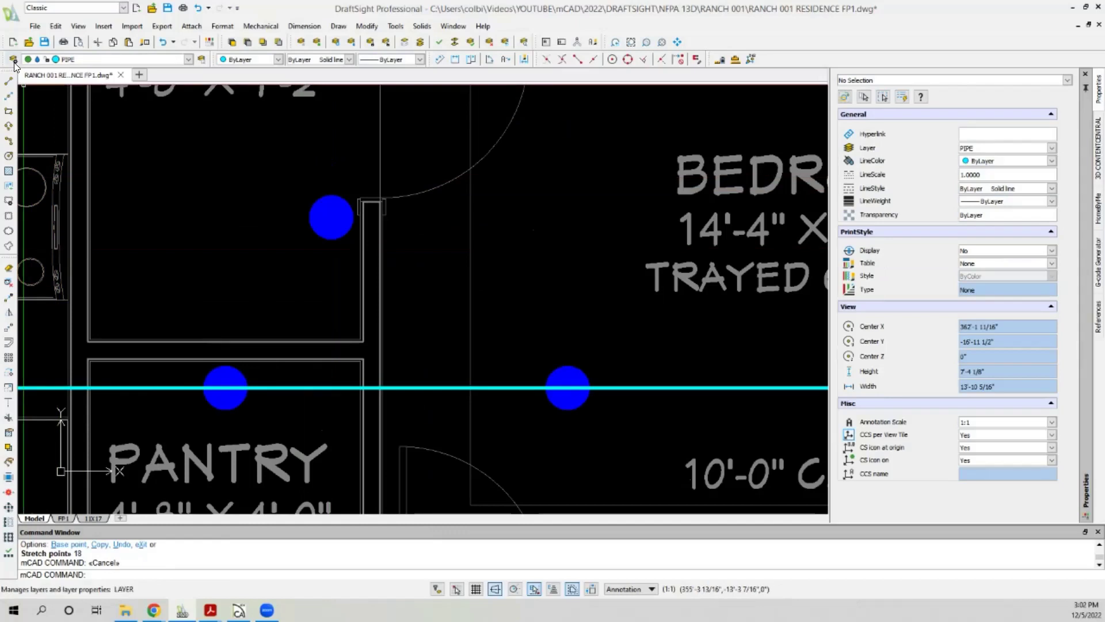
{"action": "left_click", "coordinate": [10, 82]}
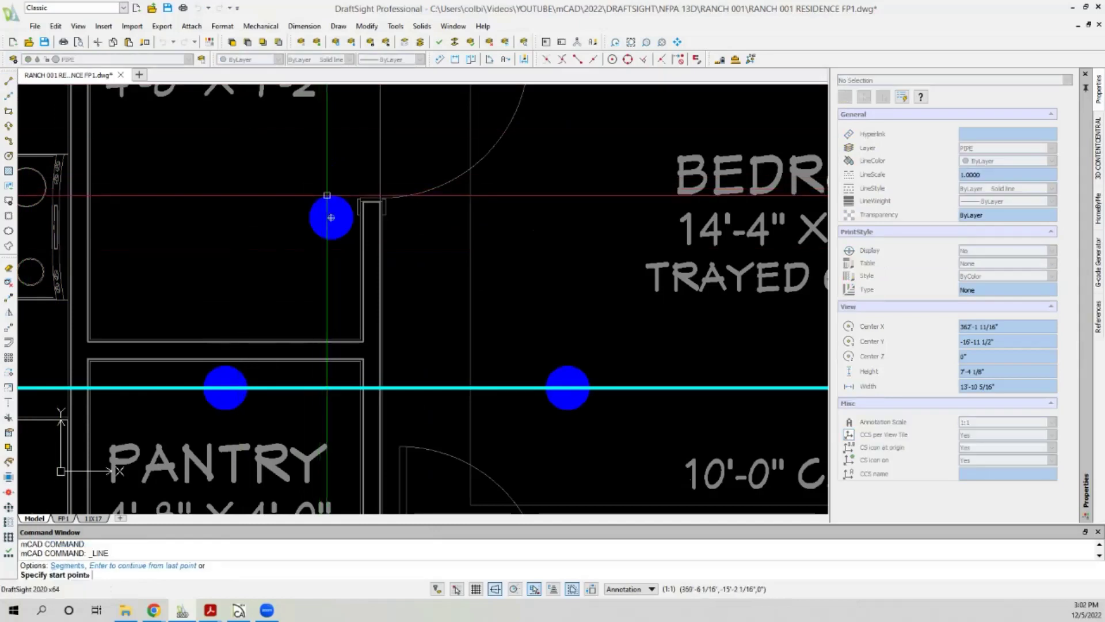
Draw a PIPE drop from the closet head centre perpendicular to the branch line.
{"action": "left_click", "coordinate": [331, 217]}
{"action": "left_click", "coordinate": [644, 60]}
{"action": "left_click", "coordinate": [331, 387]}
{"action": "key", "text": "Escape"}
Zoom out to review the cyan pipe branches over the whole plan, then switch to Chief Architect.
{"action": "scroll", "coordinate": [331, 360], "scroll_direction": "down", "scroll_amount": 3}
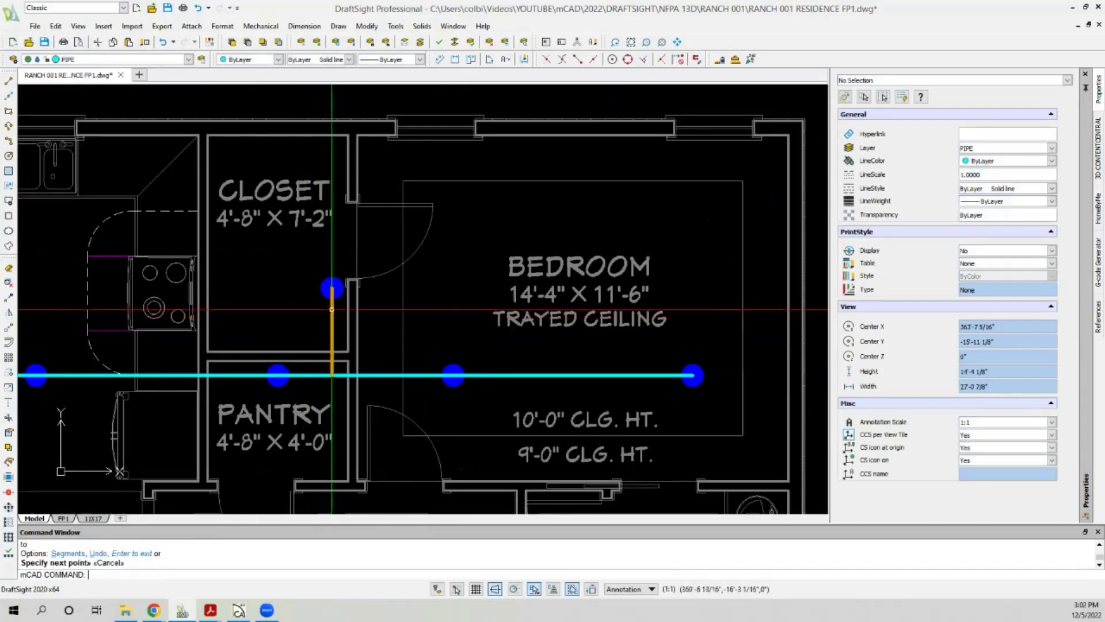
{"action": "scroll", "coordinate": [332, 309], "scroll_direction": "up", "scroll_amount": 2}
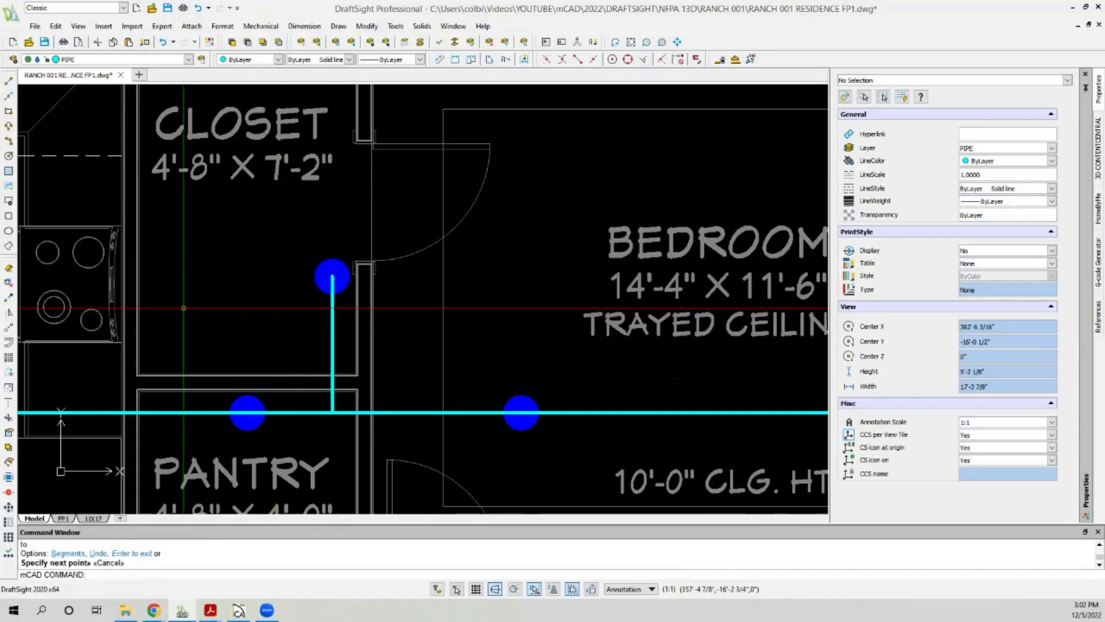
{"action": "scroll", "coordinate": [242, 381], "scroll_direction": "down", "scroll_amount": 2}
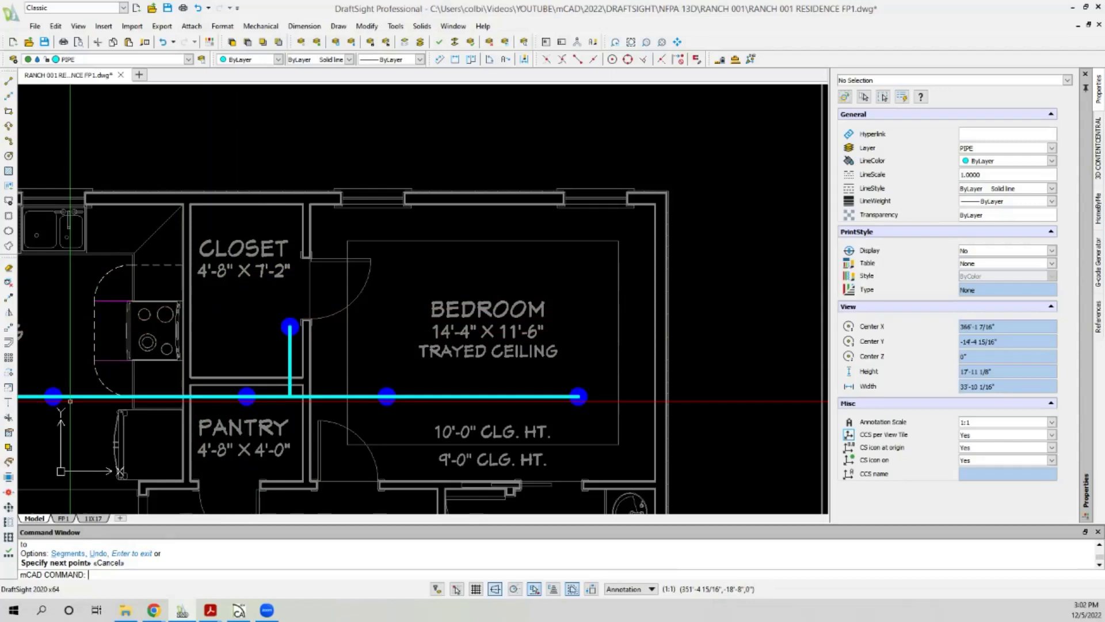
{"action": "scroll", "coordinate": [104, 374], "scroll_direction": "down", "scroll_amount": 5}
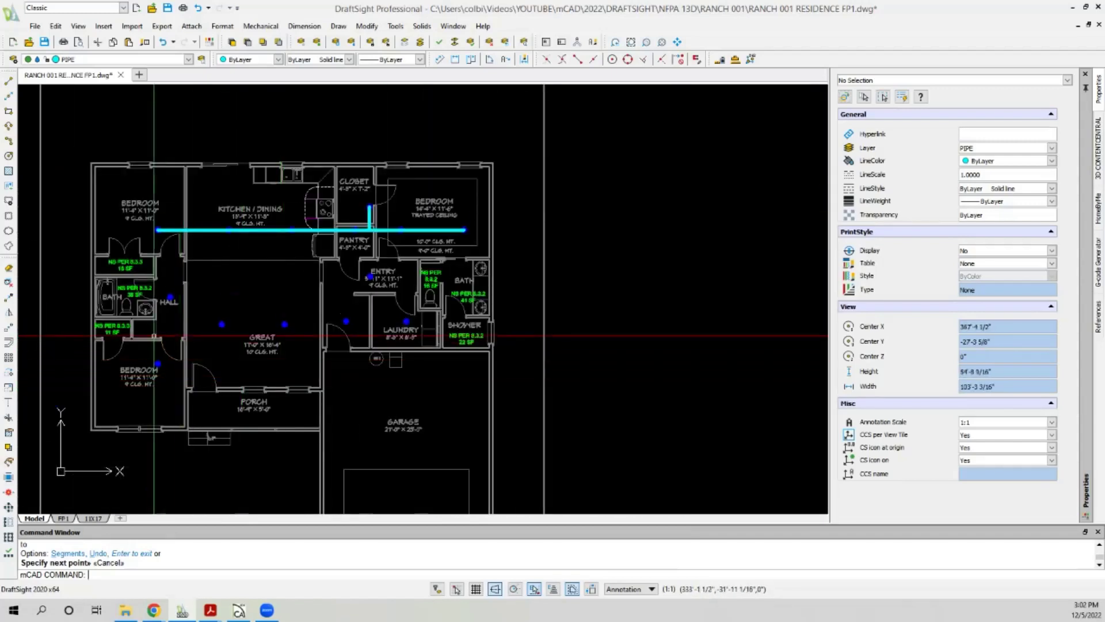
{"action": "scroll", "coordinate": [215, 254], "scroll_direction": "down", "scroll_amount": 2}
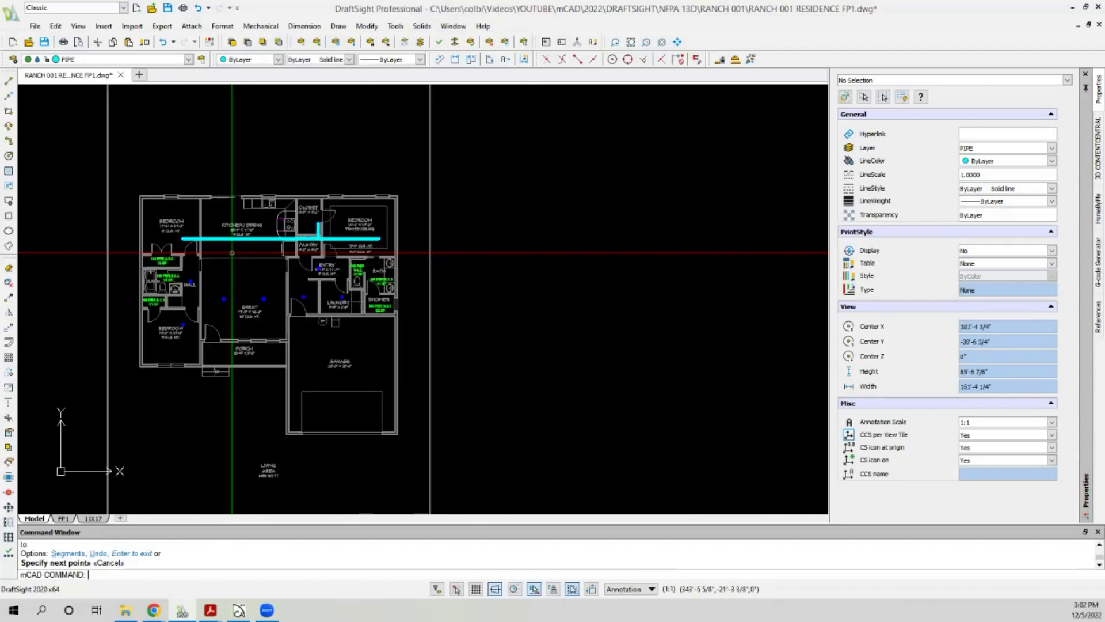
{"action": "scroll", "coordinate": [241, 254], "scroll_direction": "down", "scroll_amount": 2}
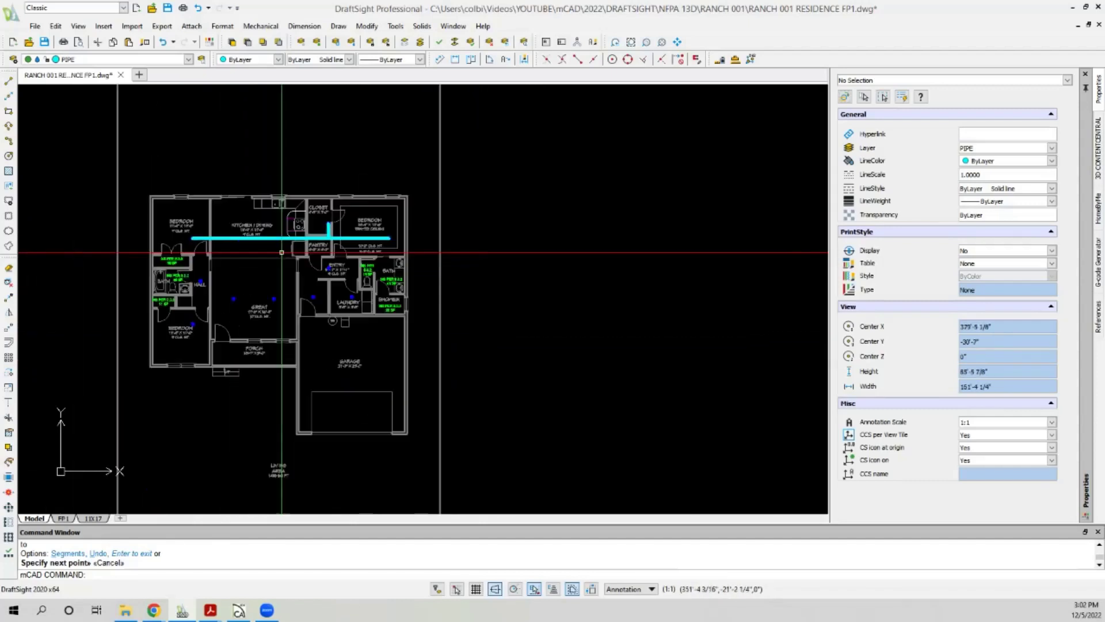
{"action": "scroll", "coordinate": [209, 298], "scroll_direction": "up", "scroll_amount": 2}
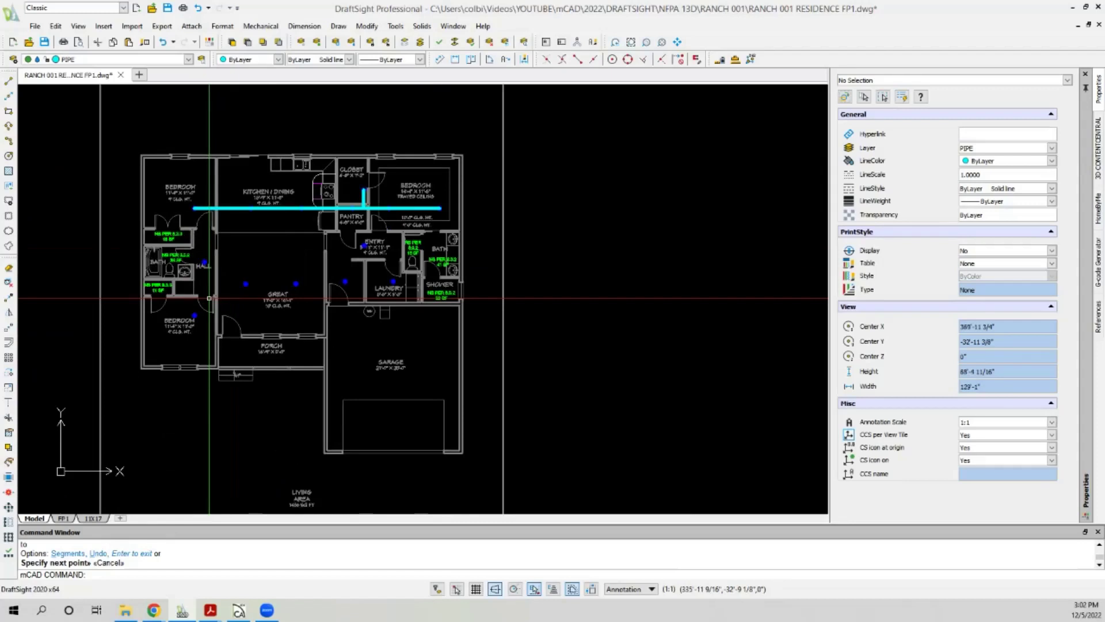
{"action": "scroll", "coordinate": [209, 300], "scroll_direction": "down", "scroll_amount": 2}
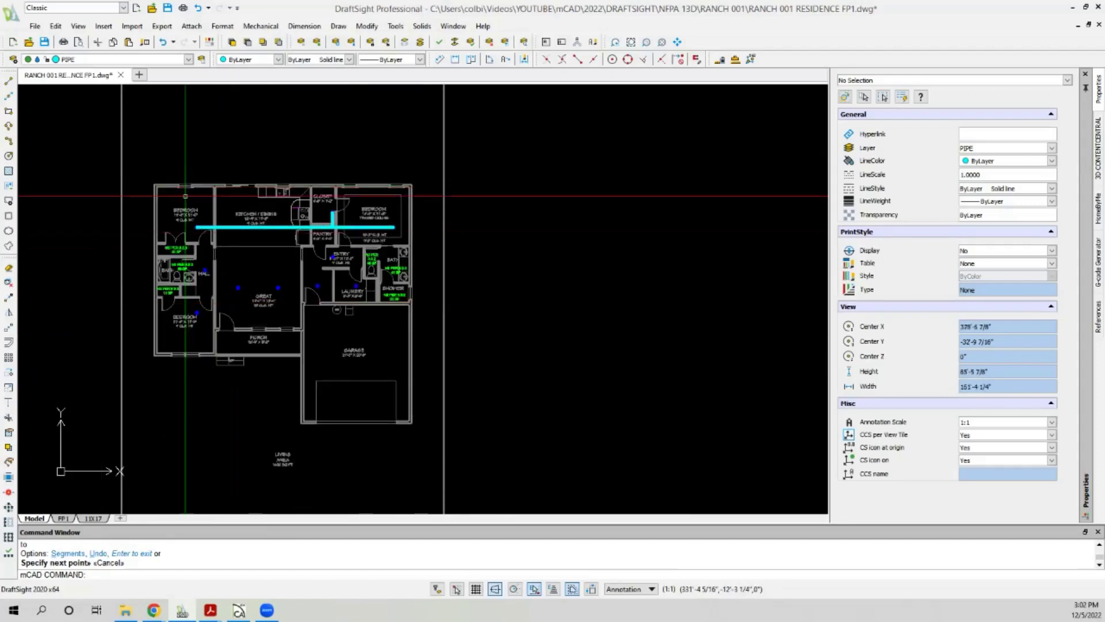
{"action": "scroll", "coordinate": [185, 203], "scroll_direction": "up", "scroll_amount": 2}
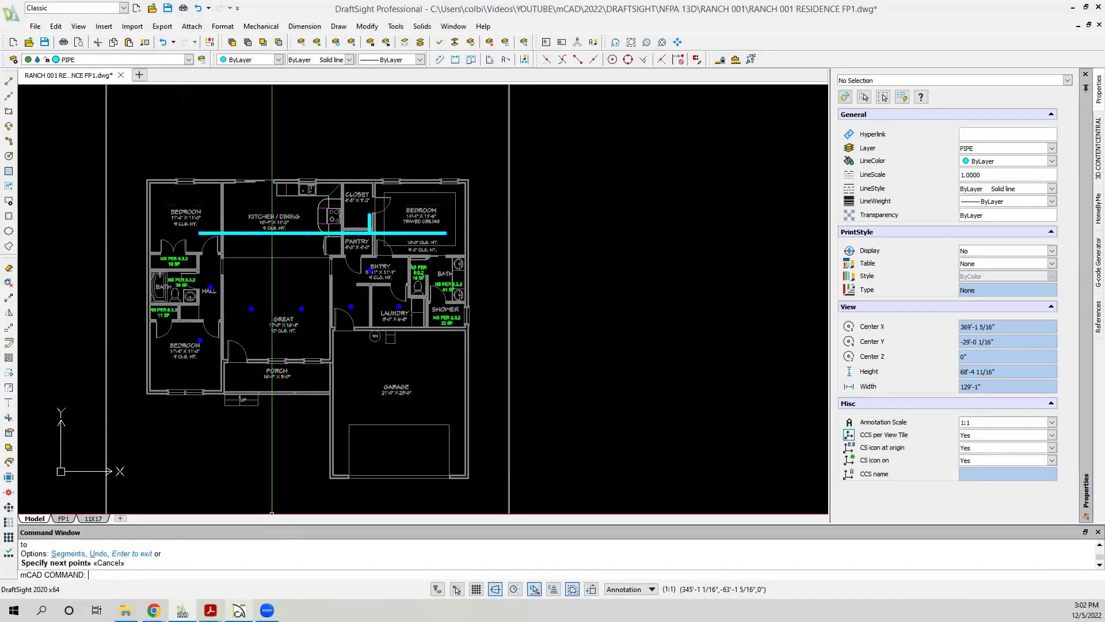
{"action": "key", "text": "alt+Tab"}
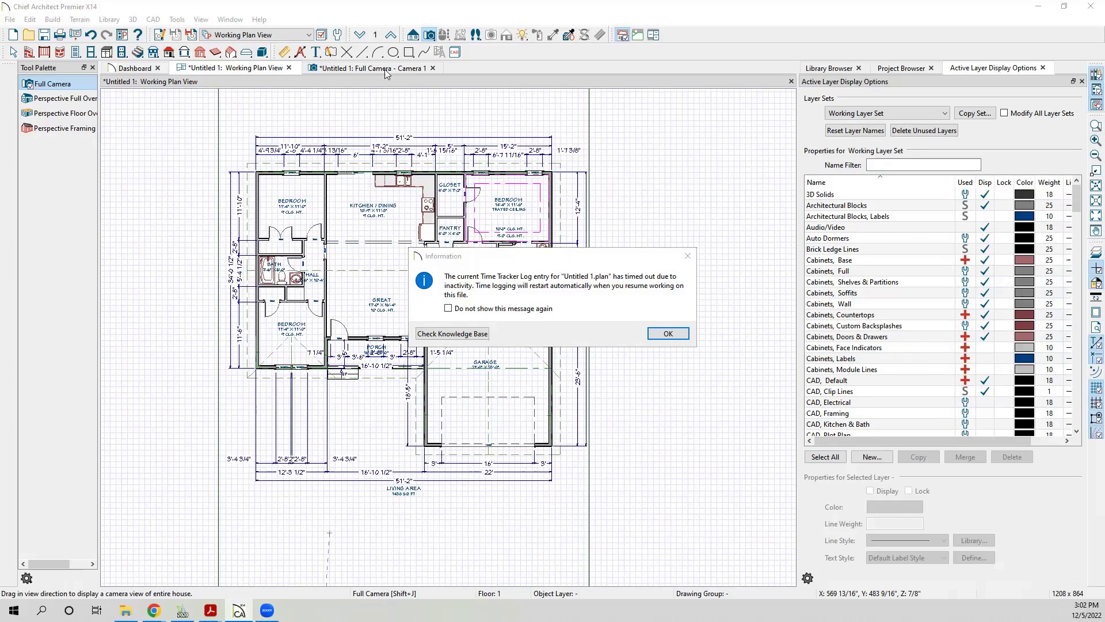
Dismiss the time-tracker notice and orbit the Full Camera 3D house view from side and front.
{"action": "left_click", "coordinate": [656, 334]}
{"action": "left_click", "coordinate": [369, 68]}
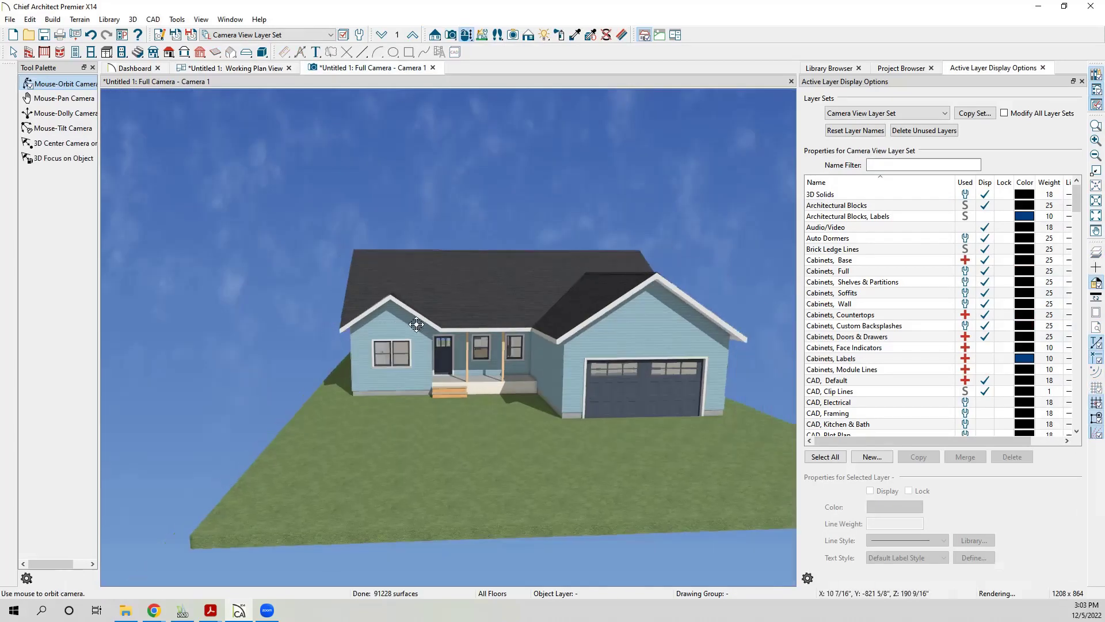
{"action": "left_click_drag", "start_coordinate": [463, 338], "coordinate": [280, 350]}
{"action": "scroll", "coordinate": [288, 346], "scroll_direction": "up", "scroll_amount": 3}
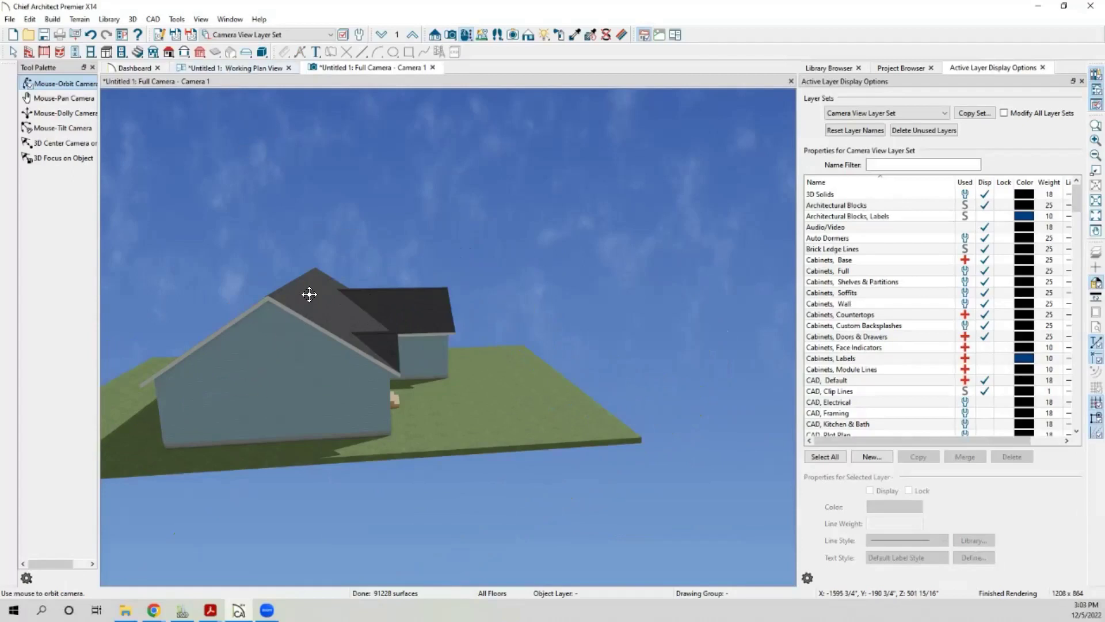
{"action": "left_click_drag", "start_coordinate": [345, 262], "coordinate": [455, 362]}
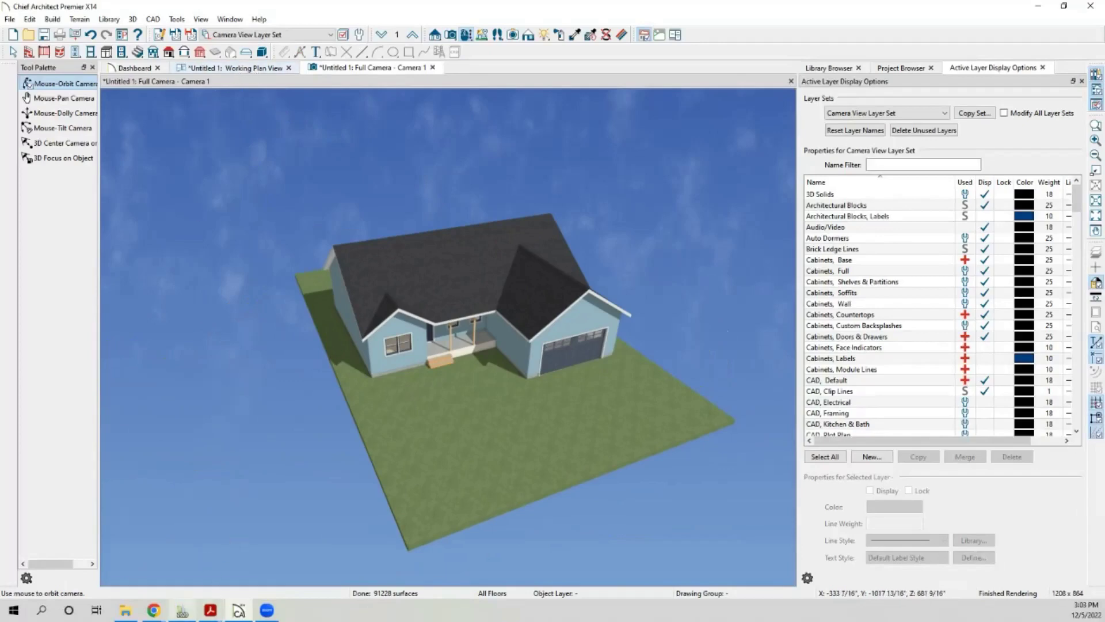
{"action": "key", "text": "alt+Tab"}
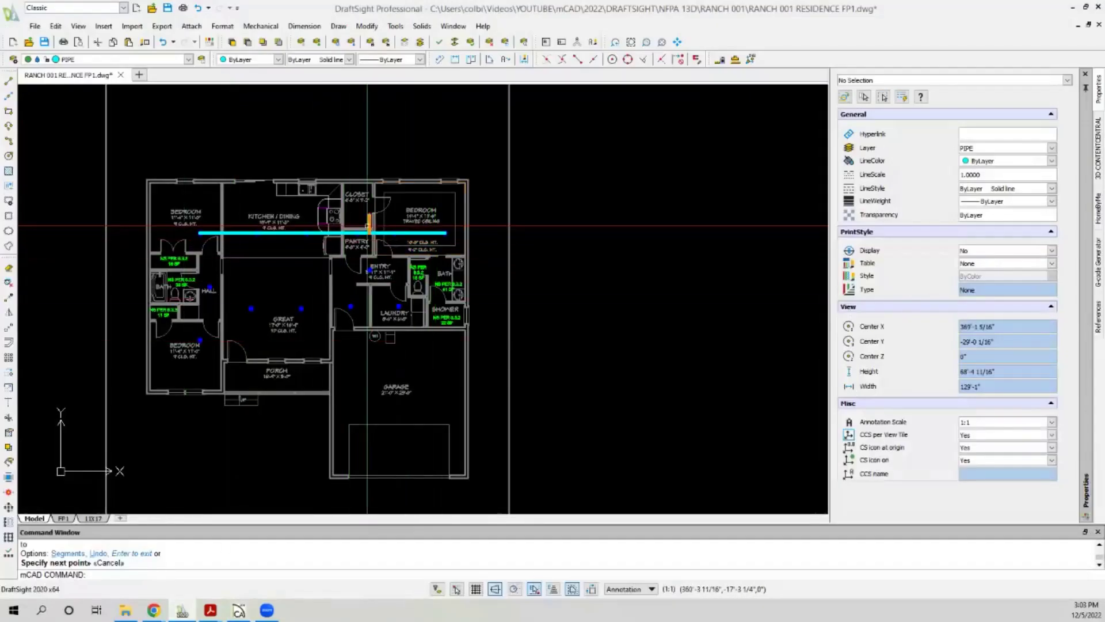
{"action": "scroll", "coordinate": [367, 226], "scroll_direction": "up", "scroll_amount": 6}
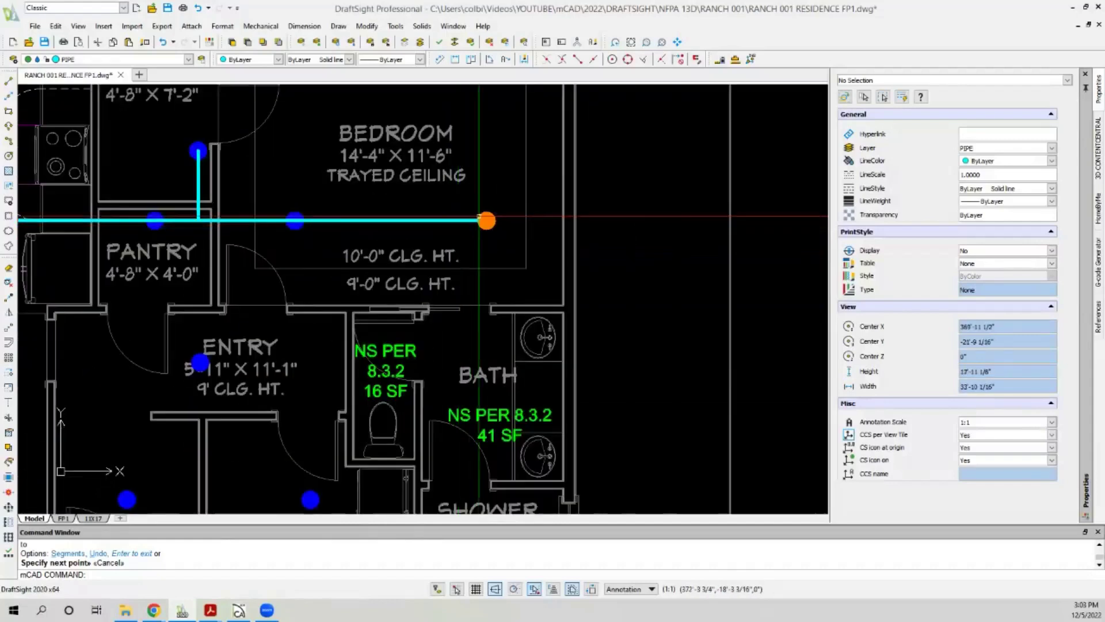
{"action": "scroll", "coordinate": [479, 218], "scroll_direction": "down", "scroll_amount": 4}
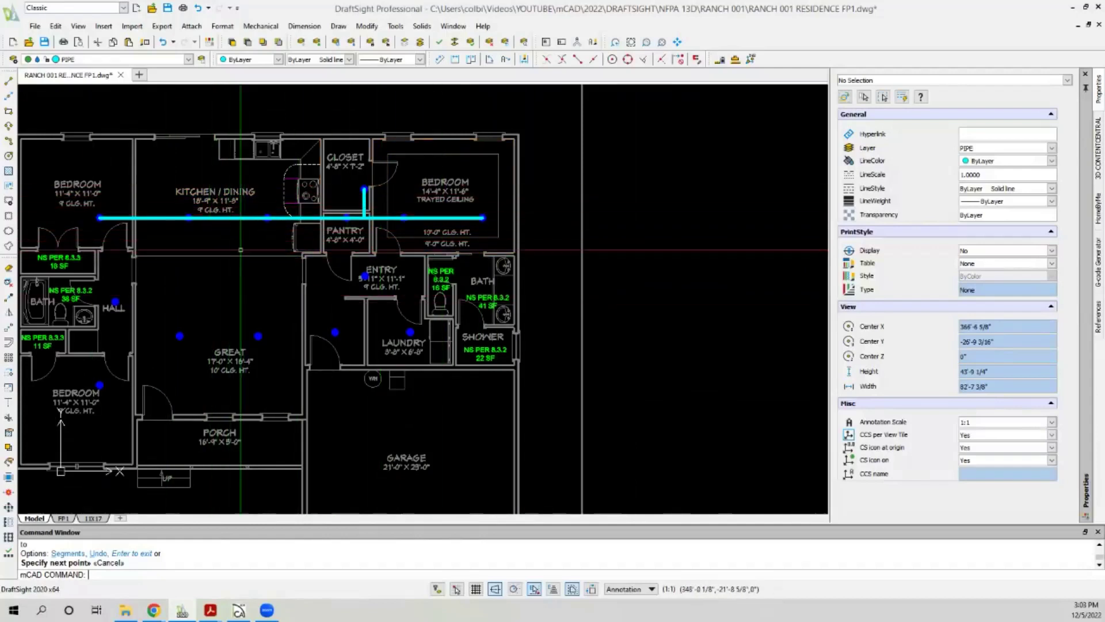
{"action": "middle_click_drag", "start_coordinate": [259, 226], "coordinate": [220, 248]}
{"action": "scroll", "coordinate": [221, 249], "scroll_direction": "up", "scroll_amount": 2}
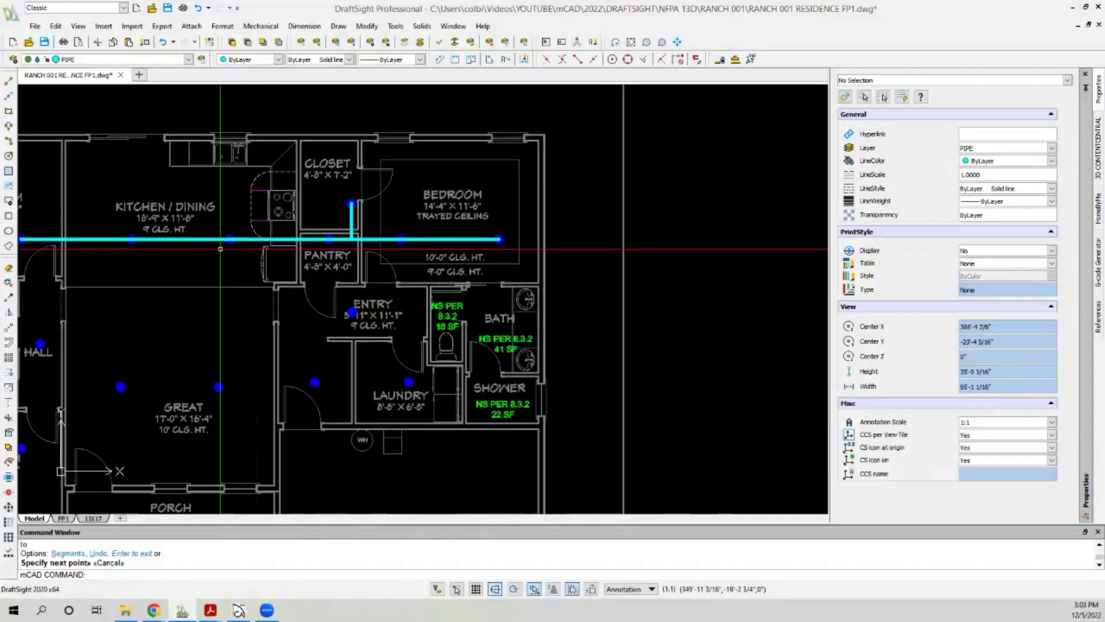
{"action": "scroll", "coordinate": [367, 231], "scroll_direction": "down", "scroll_amount": 3}
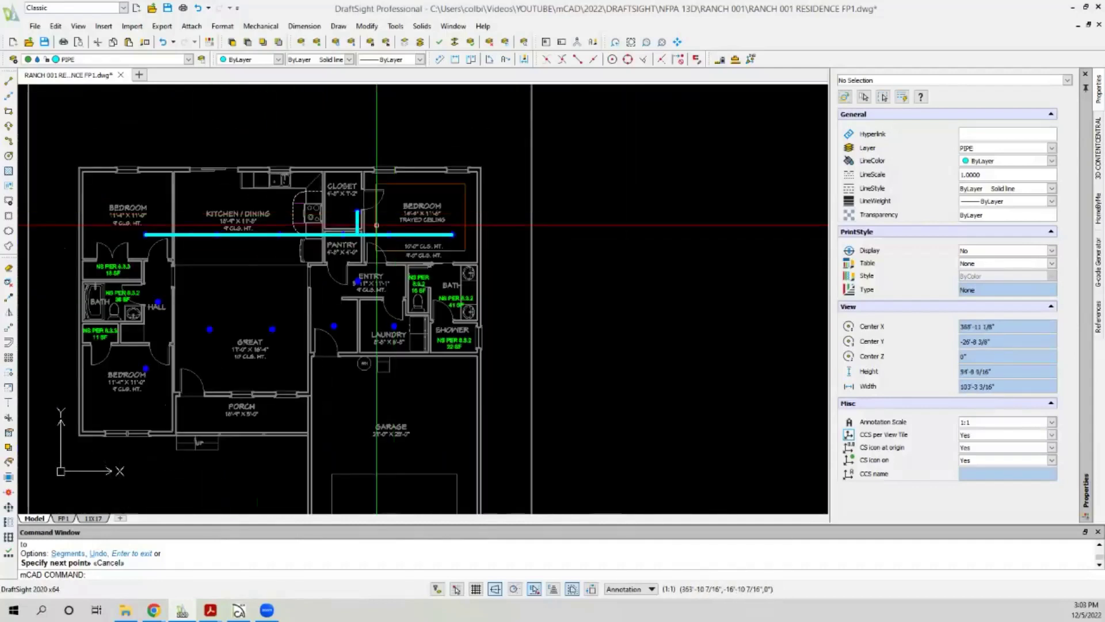
{"action": "scroll", "coordinate": [254, 249], "scroll_direction": "down", "scroll_amount": 1}
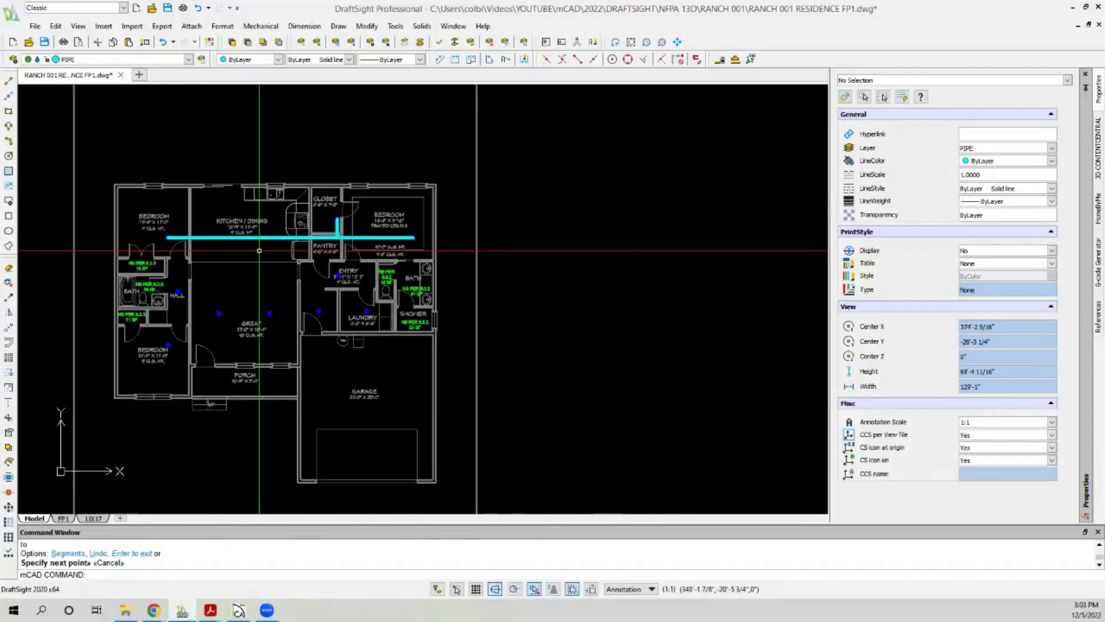
{"action": "scroll", "coordinate": [222, 282], "scroll_direction": "up", "scroll_amount": 1}
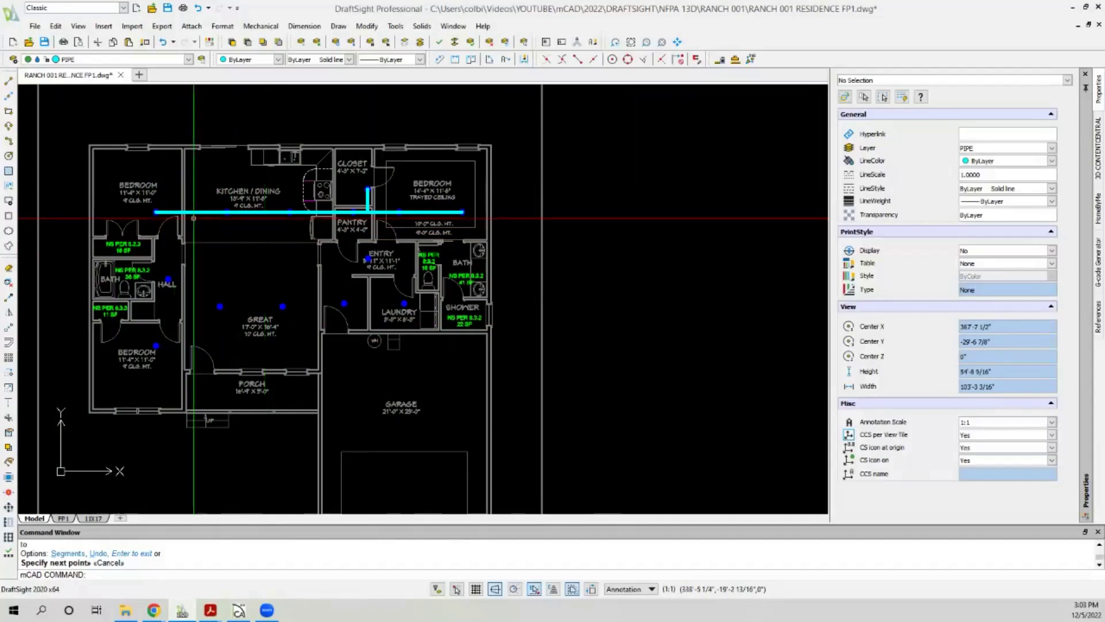
{"action": "scroll", "coordinate": [244, 323], "scroll_direction": "up", "scroll_amount": 1}
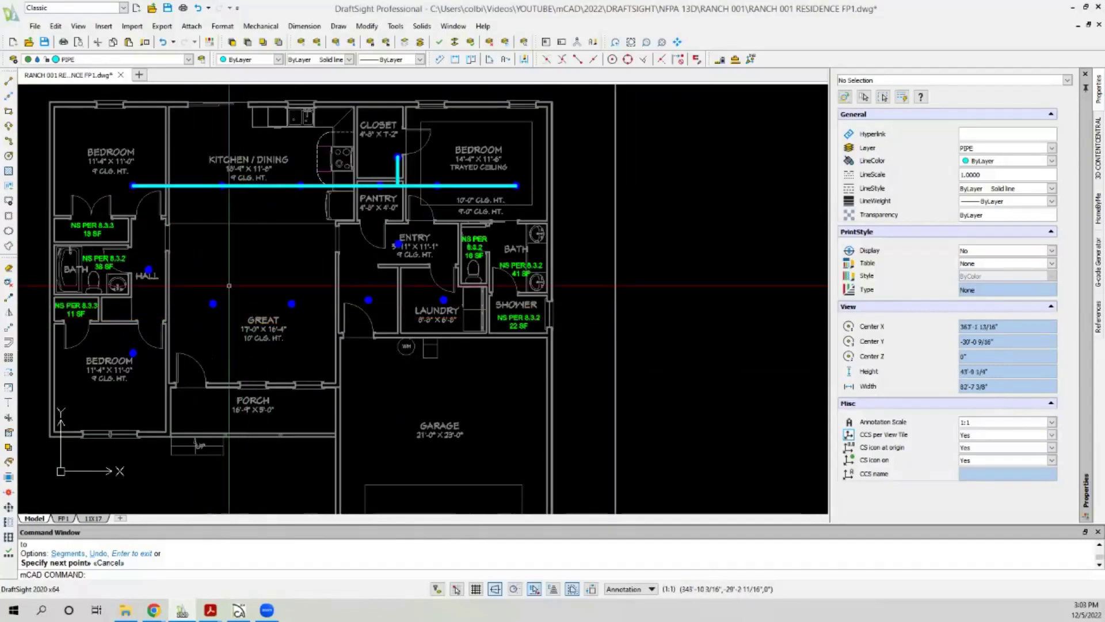
Start a pipe line in the great room, then cancel the misplaced segment.
{"action": "left_click", "coordinate": [14, 90]}
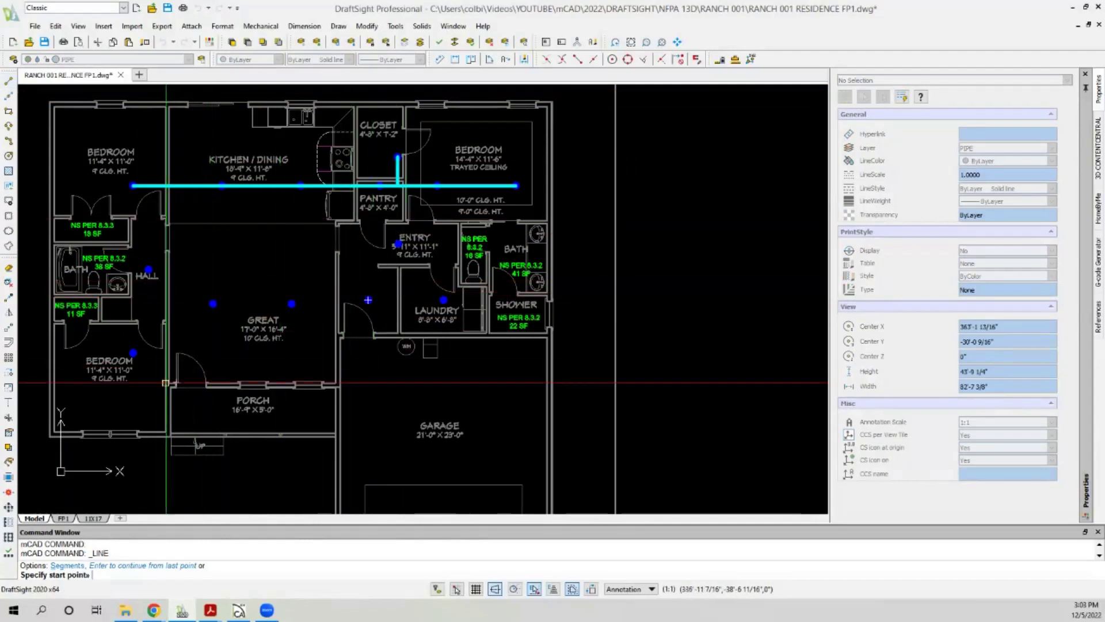
{"action": "scroll", "coordinate": [153, 423], "scroll_direction": "up", "scroll_amount": 1}
{"action": "left_click", "coordinate": [128, 335]}
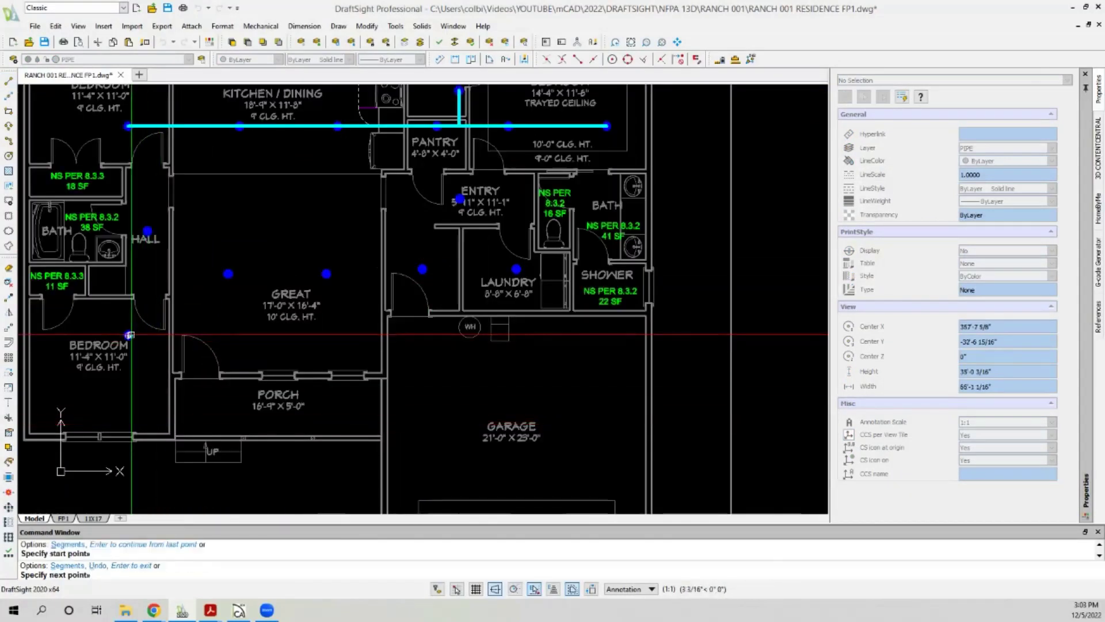
{"action": "scroll", "coordinate": [364, 325], "scroll_direction": "down", "scroll_amount": 1}
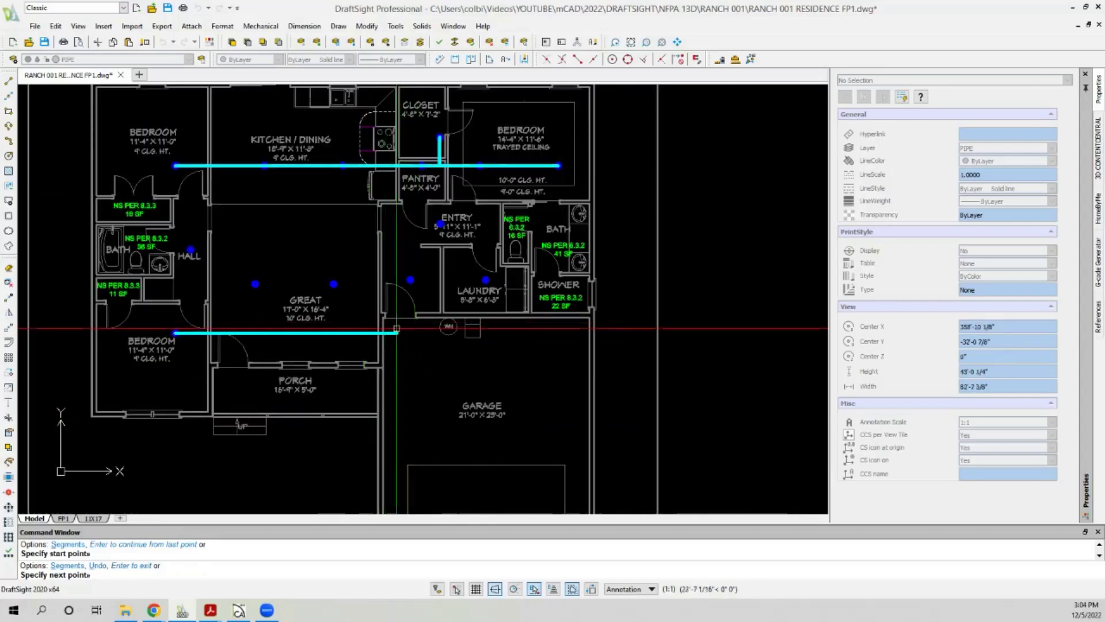
{"action": "key", "text": "Escape"}
{"action": "scroll", "coordinate": [246, 290], "scroll_direction": "up", "scroll_amount": 1}
Draw the cyan pipe branch through the great-room pendant heads to the laundry.
{"action": "left_click", "coordinate": [9, 81]}
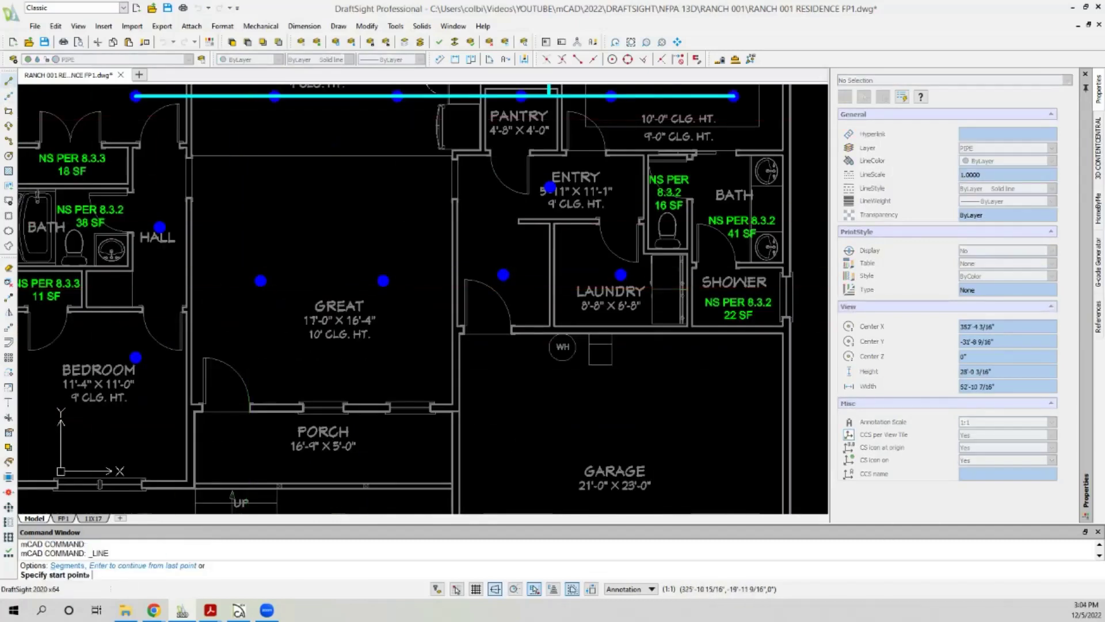
{"action": "scroll", "coordinate": [259, 280], "scroll_direction": "down", "scroll_amount": 1}
{"action": "scroll", "coordinate": [593, 252], "scroll_direction": "up", "scroll_amount": 1}
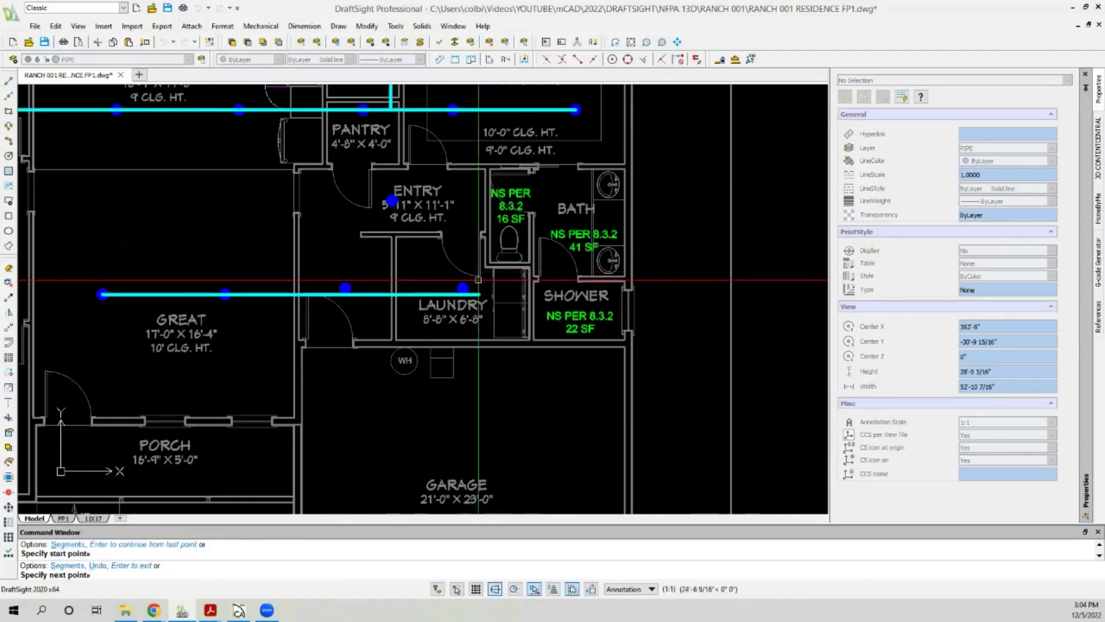
{"action": "scroll", "coordinate": [486, 288], "scroll_direction": "up", "scroll_amount": 1}
{"action": "scroll", "coordinate": [486, 286], "scroll_direction": "down", "scroll_amount": 1}
{"action": "key", "text": "Escape"}
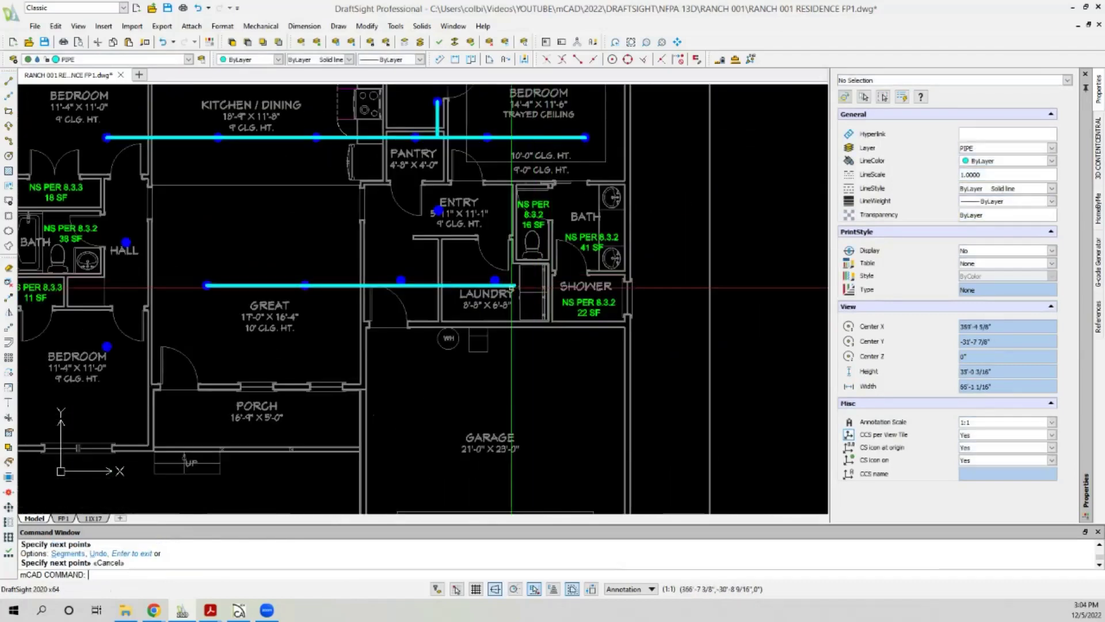
{"action": "scroll", "coordinate": [344, 287], "scroll_direction": "up", "scroll_amount": 1}
Snap two pendant heads onto the great-room pipe, one perpendicular, the laundry head by Nearest.
{"action": "left_click", "coordinate": [344, 287]}
{"action": "left_click", "coordinate": [343, 287]}
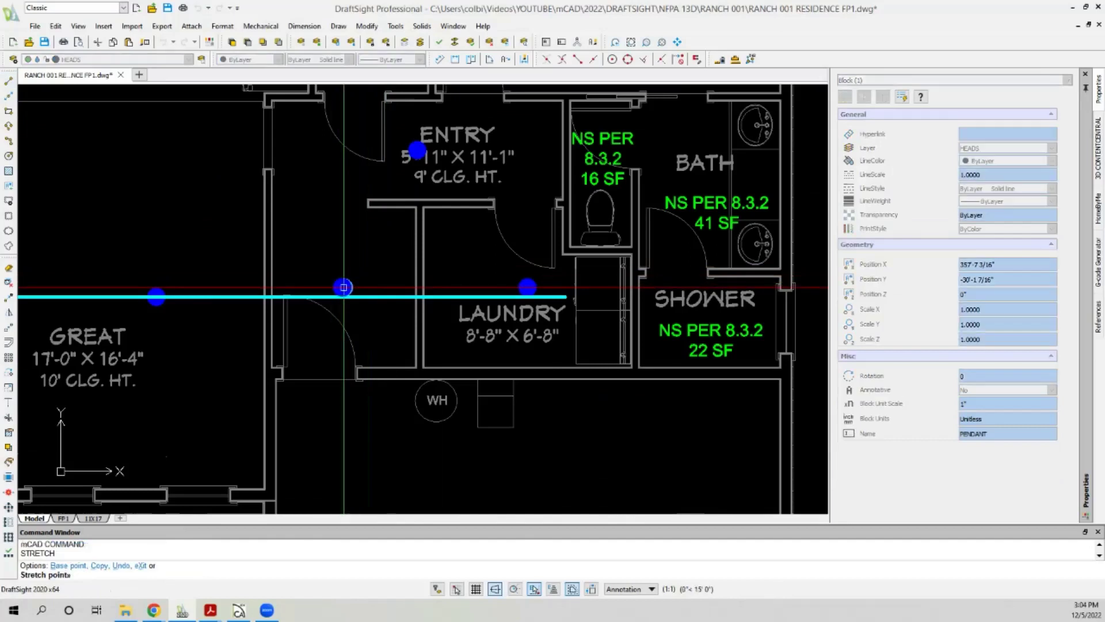
{"action": "left_click", "coordinate": [647, 58]}
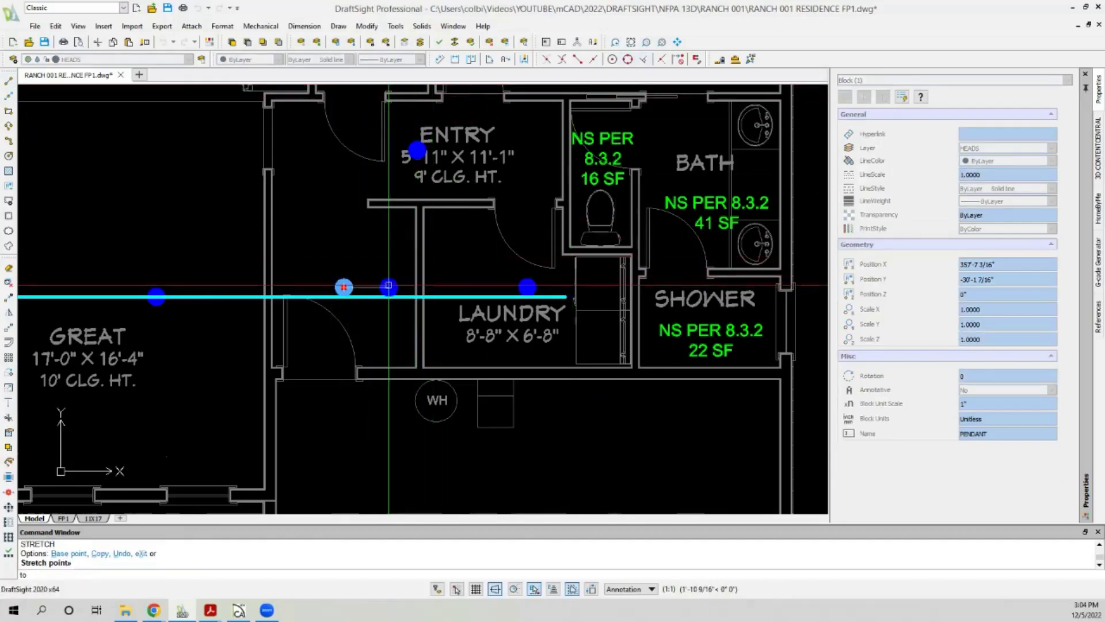
{"action": "left_click", "coordinate": [545, 284]}
{"action": "left_click", "coordinate": [527, 286]}
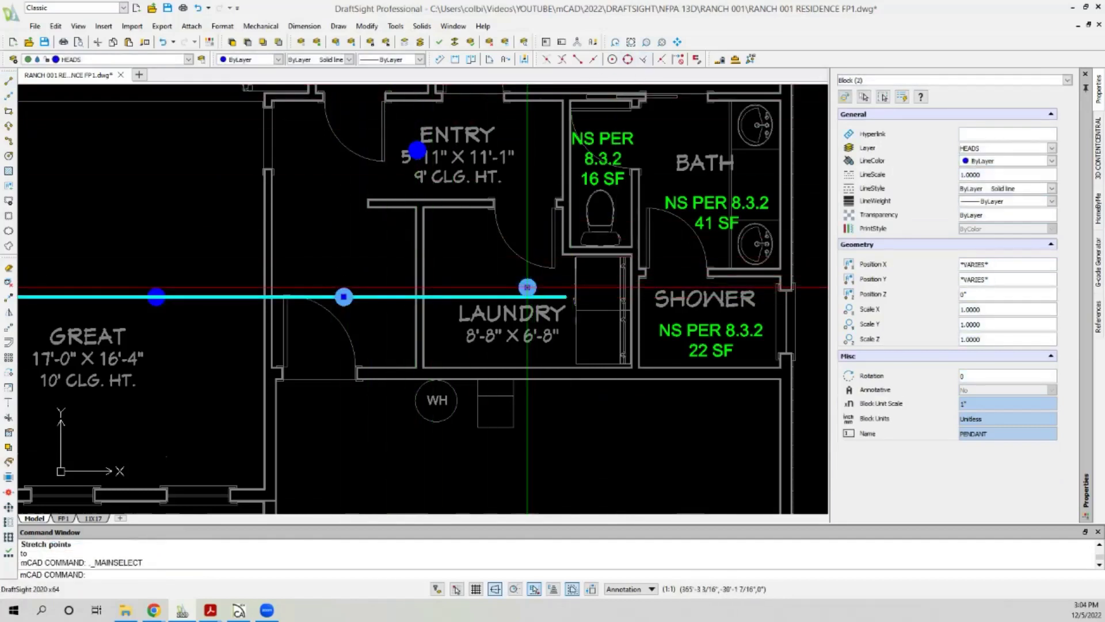
{"action": "left_click", "coordinate": [527, 287]}
{"action": "left_click", "coordinate": [663, 60]}
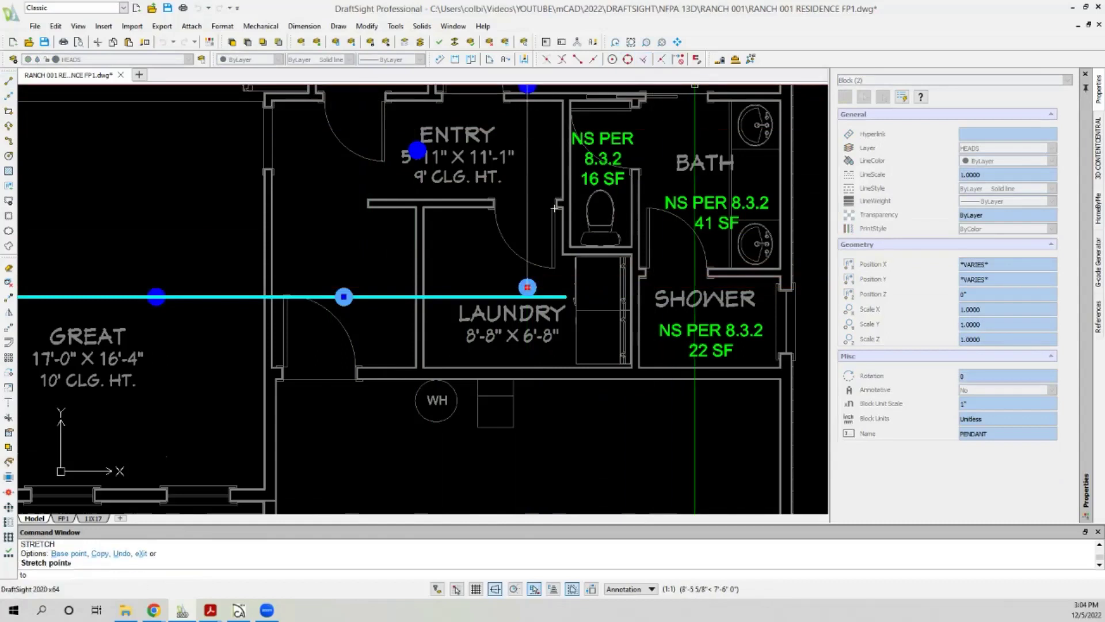
{"action": "left_click", "coordinate": [552, 297]}
{"action": "key", "text": "Escape"}
{"action": "scroll", "coordinate": [573, 248], "scroll_direction": "down", "scroll_amount": 1}
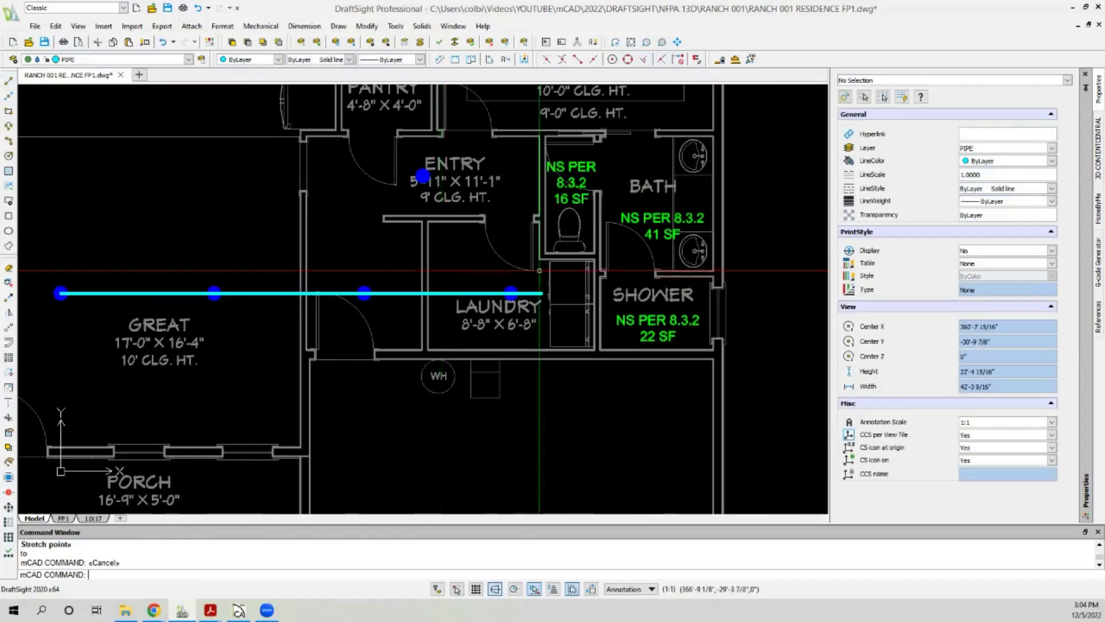
{"action": "scroll", "coordinate": [601, 283], "scroll_direction": "up", "scroll_amount": 1}
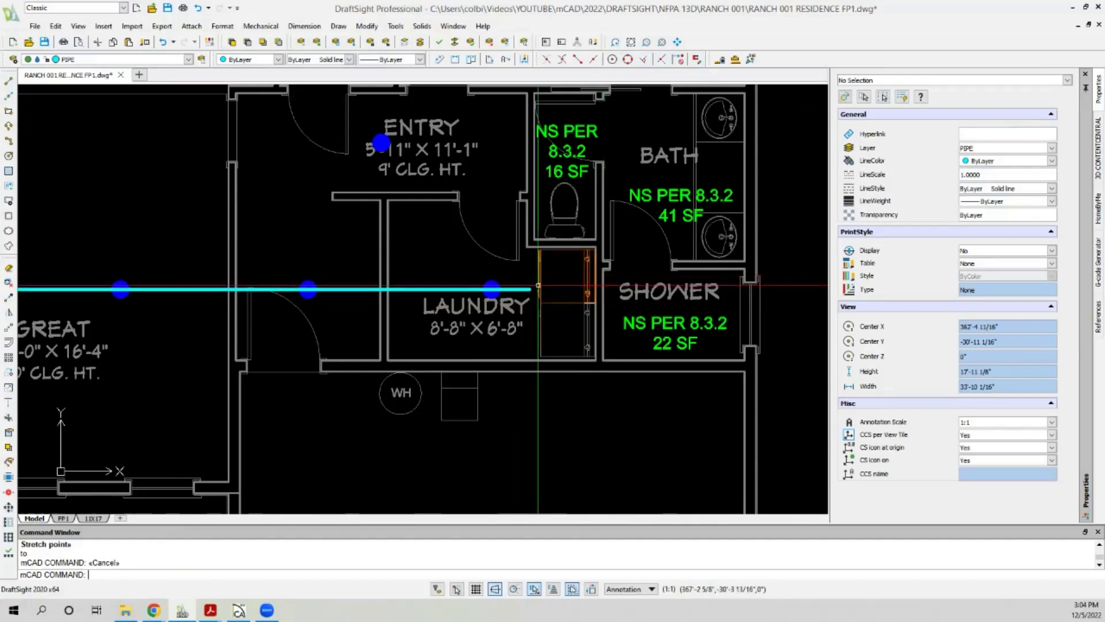
Draw a PIPE branch from the laundry cabinet wall leftward with a short drop down.
{"action": "left_click", "coordinate": [9, 81]}
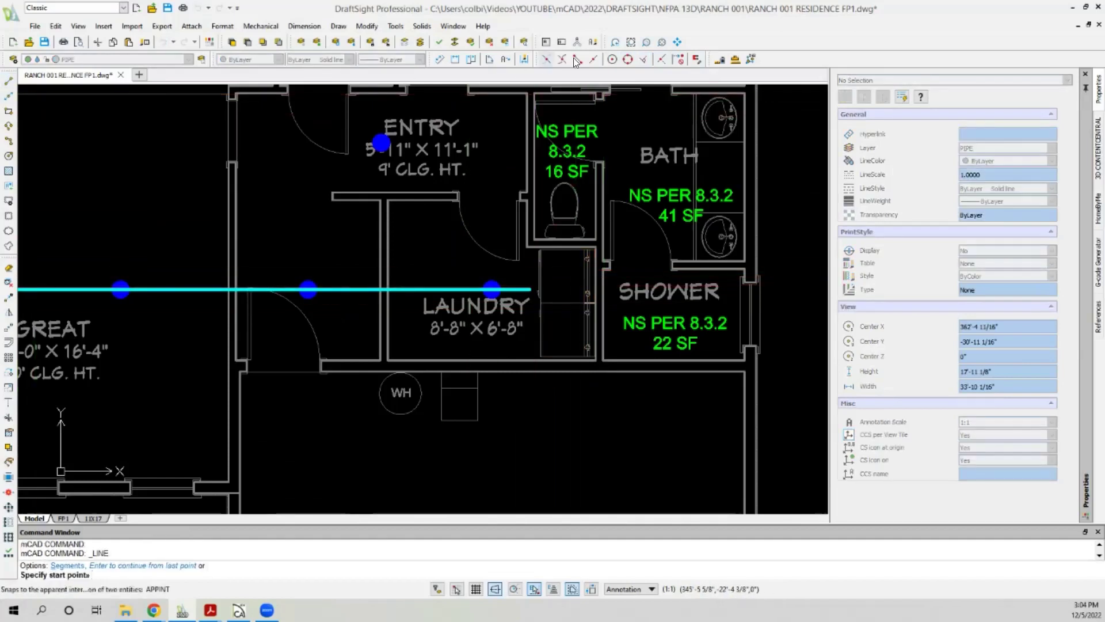
{"action": "scroll", "coordinate": [593, 275], "scroll_direction": "up", "scroll_amount": 5}
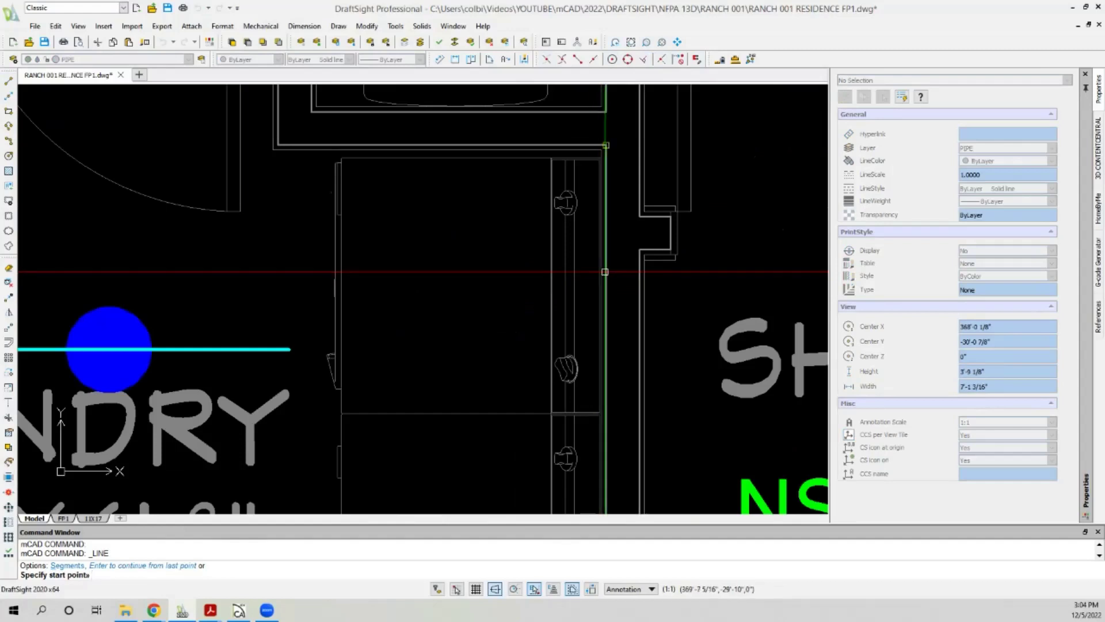
{"action": "left_click", "coordinate": [601, 285]}
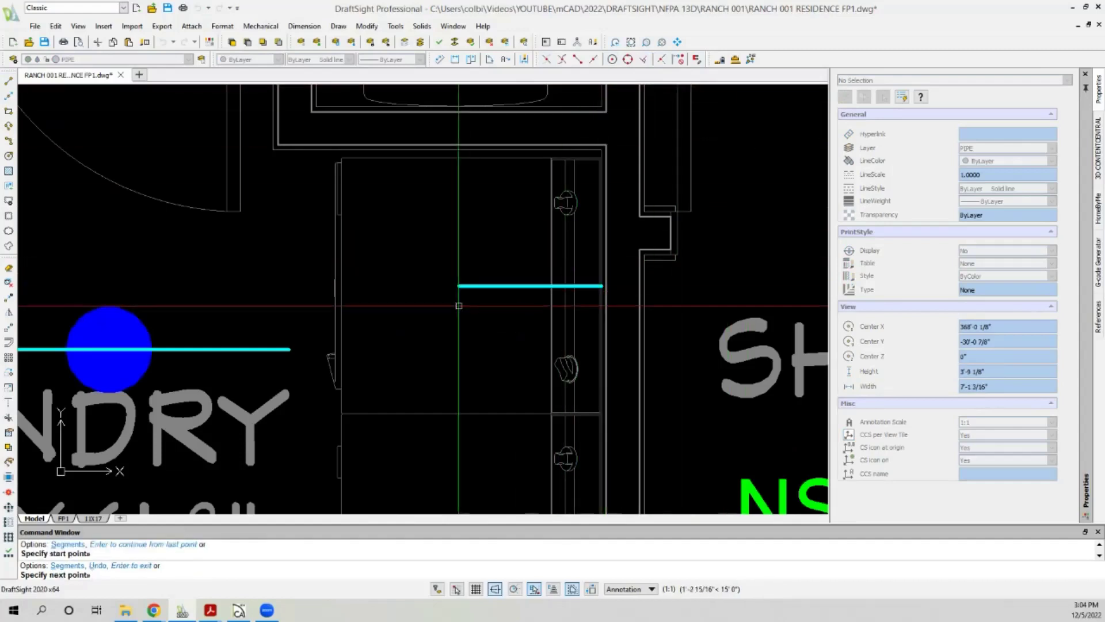
{"action": "scroll", "coordinate": [464, 305], "scroll_direction": "down", "scroll_amount": 3}
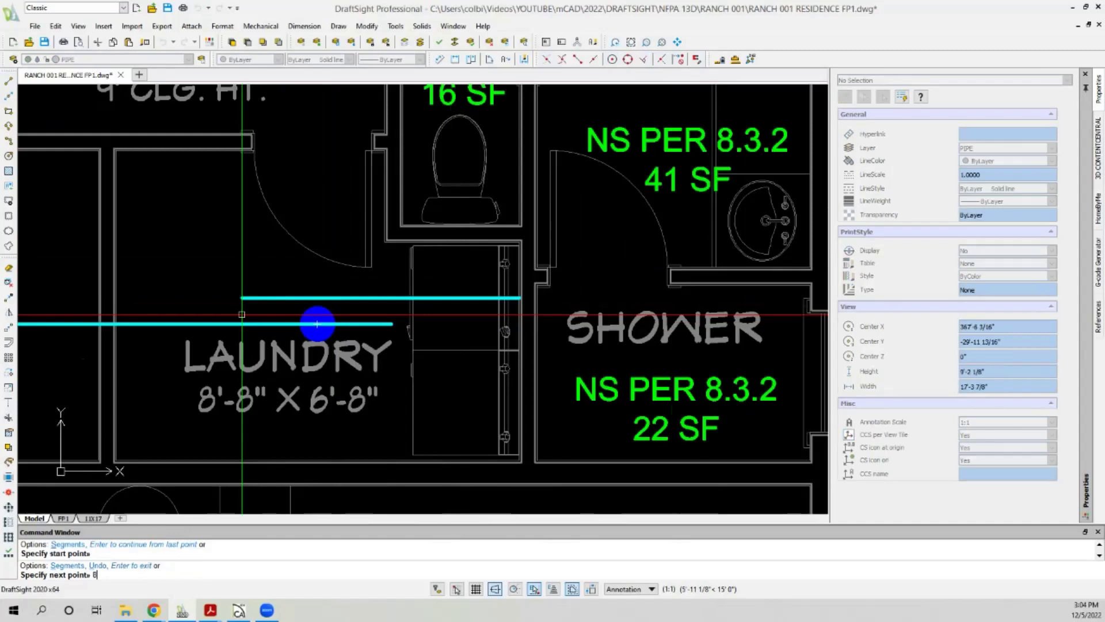
{"action": "left_click", "coordinate": [147, 383]}
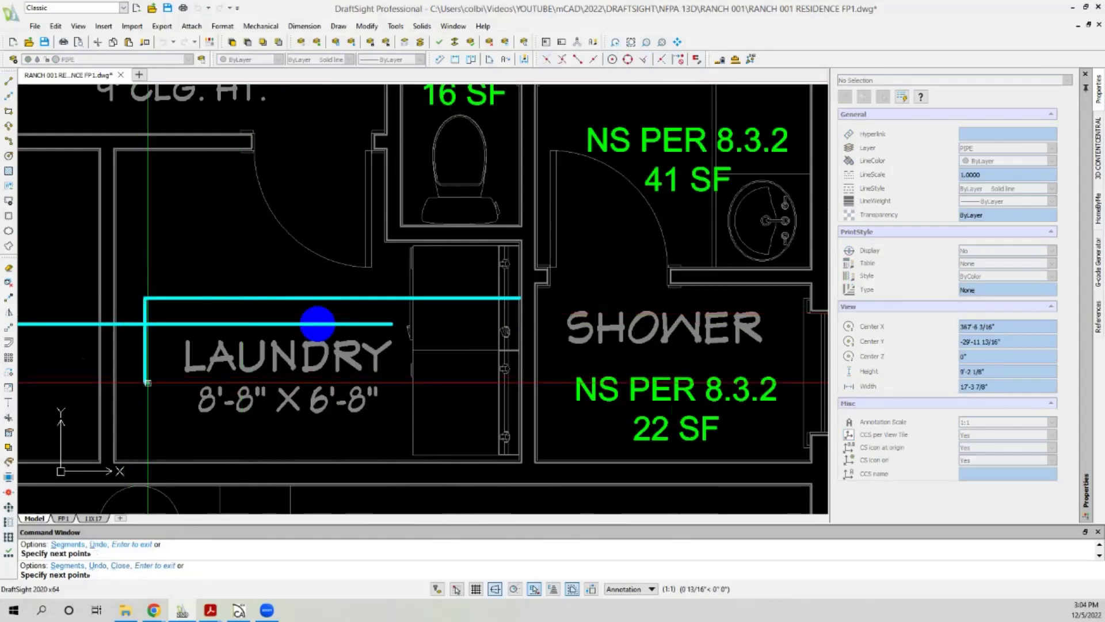
{"action": "right_click", "coordinate": [317, 323]}
Move the laundry pendant head perpendicular onto the junction of branch and main pipe.
{"action": "left_click", "coordinate": [317, 324]}
{"action": "left_click", "coordinate": [330, 311]}
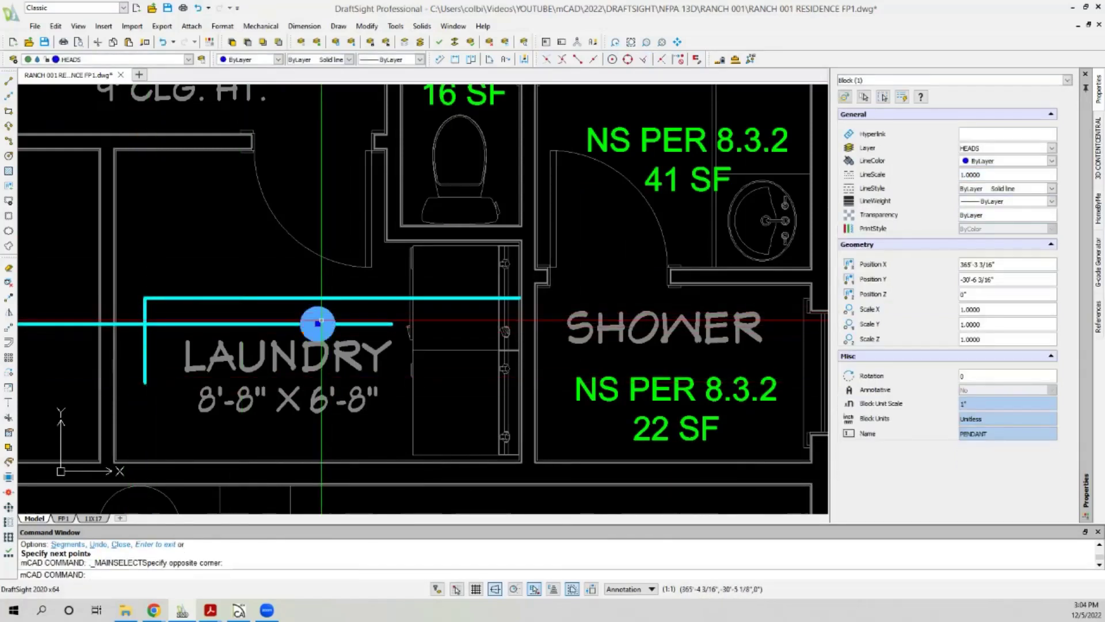
{"action": "left_click", "coordinate": [318, 324]}
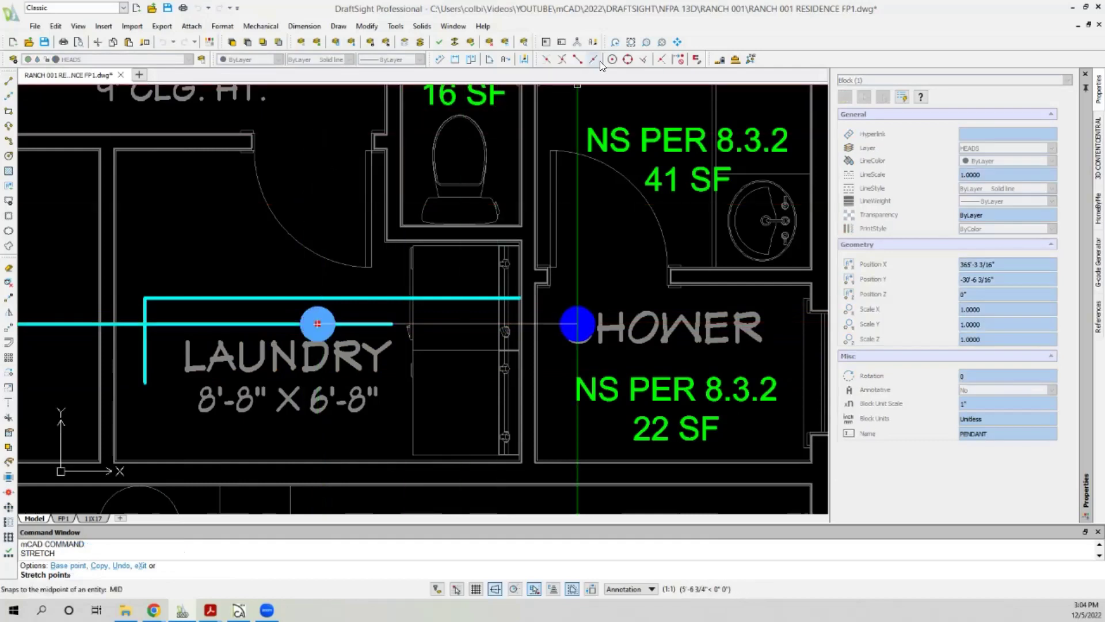
{"action": "left_click", "coordinate": [643, 60]}
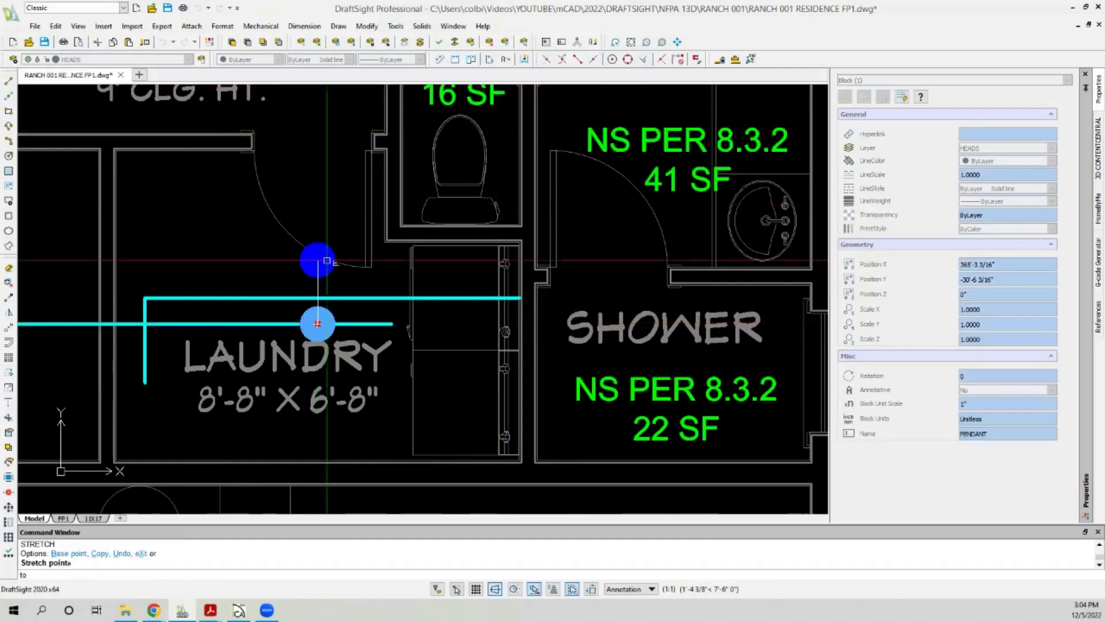
{"action": "left_click", "coordinate": [144, 314]}
{"action": "scroll", "coordinate": [208, 314], "scroll_direction": "down", "scroll_amount": 1}
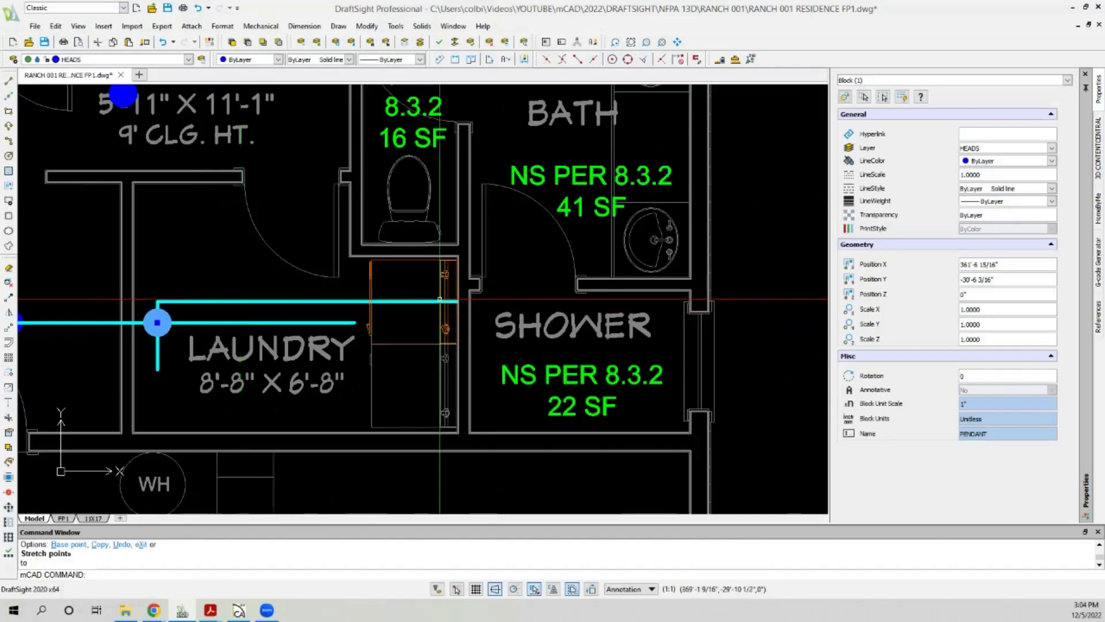
{"action": "scroll", "coordinate": [440, 298], "scroll_direction": "down", "scroll_amount": 4}
{"action": "scroll", "coordinate": [384, 351], "scroll_direction": "up", "scroll_amount": 4}
{"action": "key", "text": "Escape"}
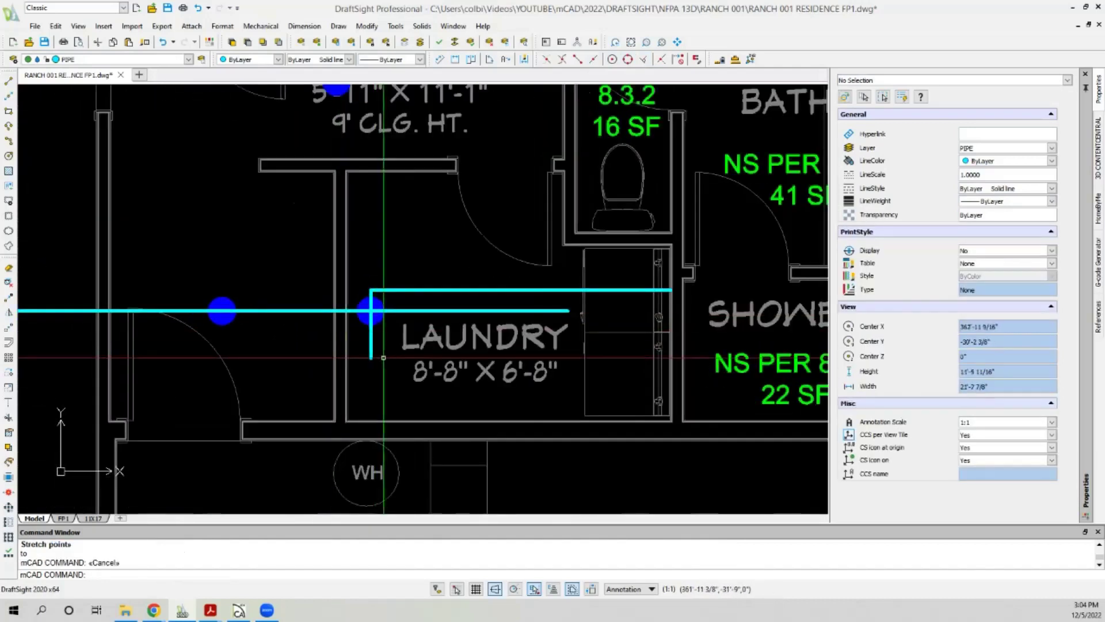
Window-select the two extra laundry branch lines and delete them.
{"action": "left_click", "coordinate": [10, 418]}
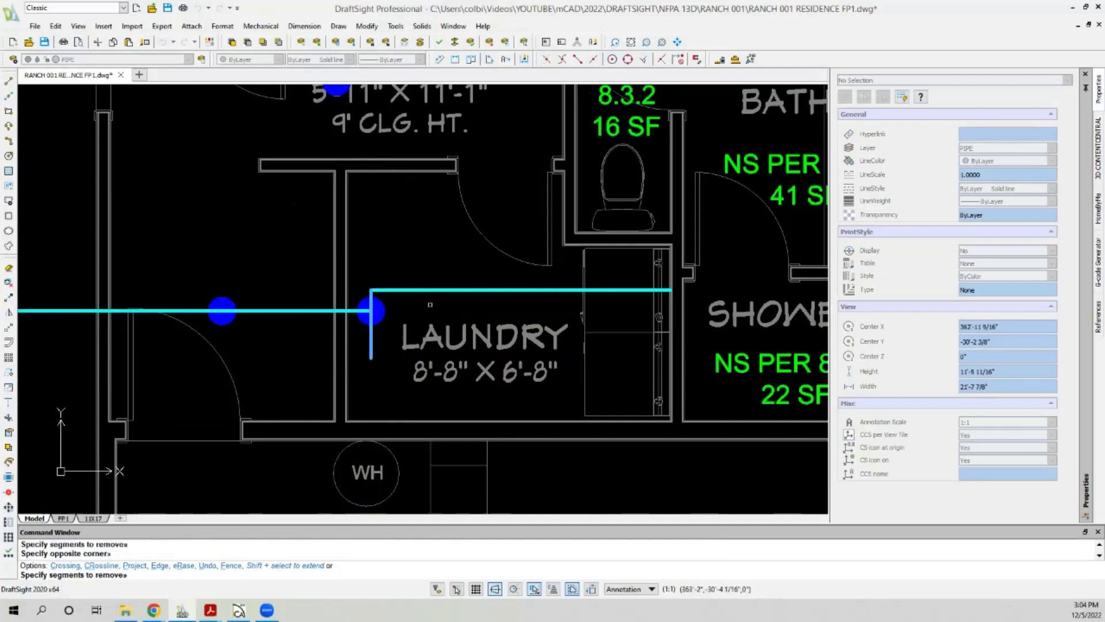
{"action": "left_click", "coordinate": [410, 277]}
{"action": "left_click", "coordinate": [367, 296]}
{"action": "key", "text": "Delete"}
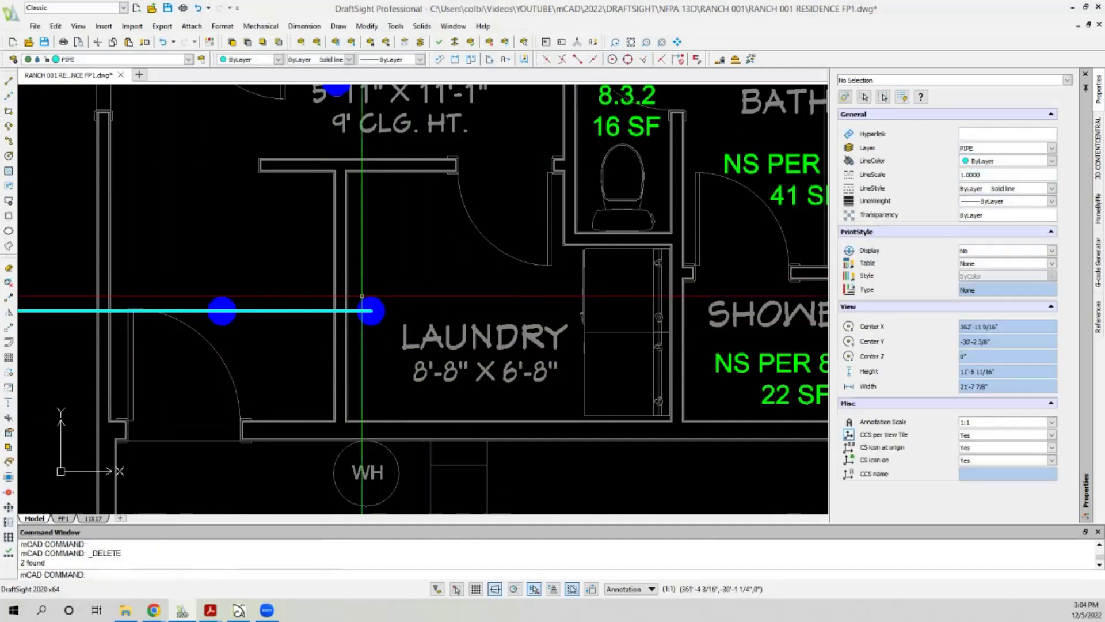
Zoom around the laundry to check where the remaining cyan pipe ends.
{"action": "scroll", "coordinate": [357, 305], "scroll_direction": "down", "scroll_amount": 3}
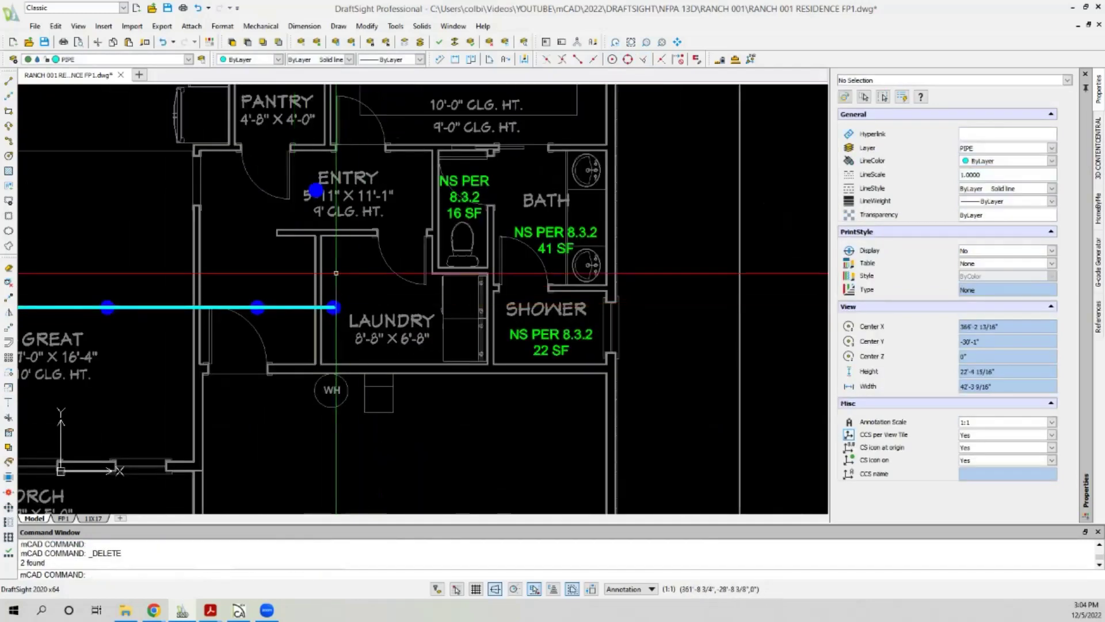
{"action": "scroll", "coordinate": [325, 307], "scroll_direction": "up", "scroll_amount": 6}
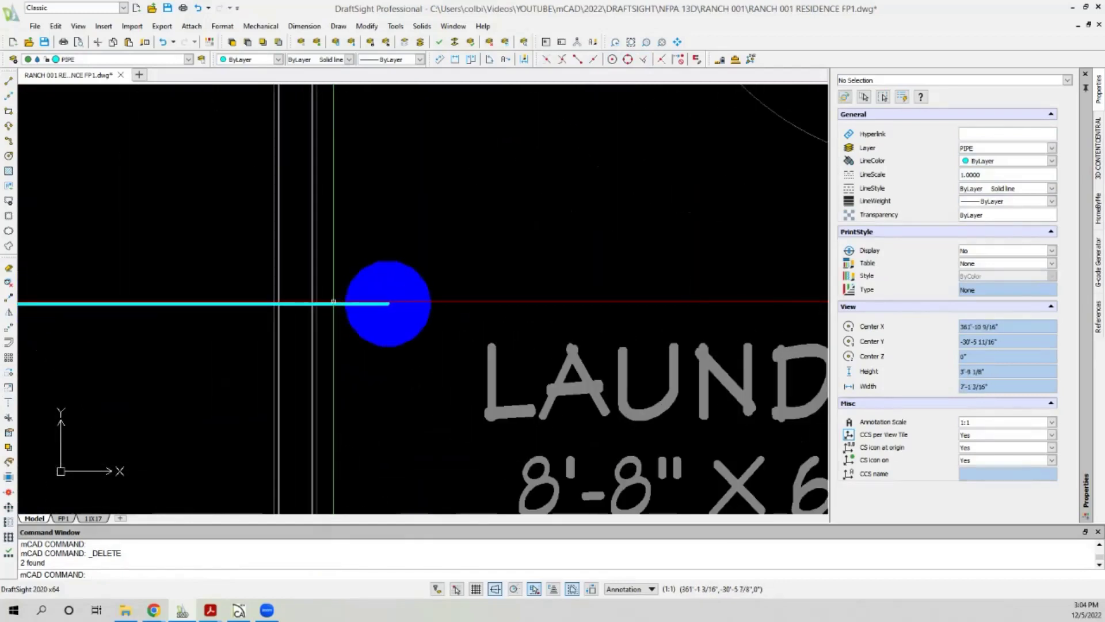
{"action": "scroll", "coordinate": [339, 295], "scroll_direction": "down", "scroll_amount": 5}
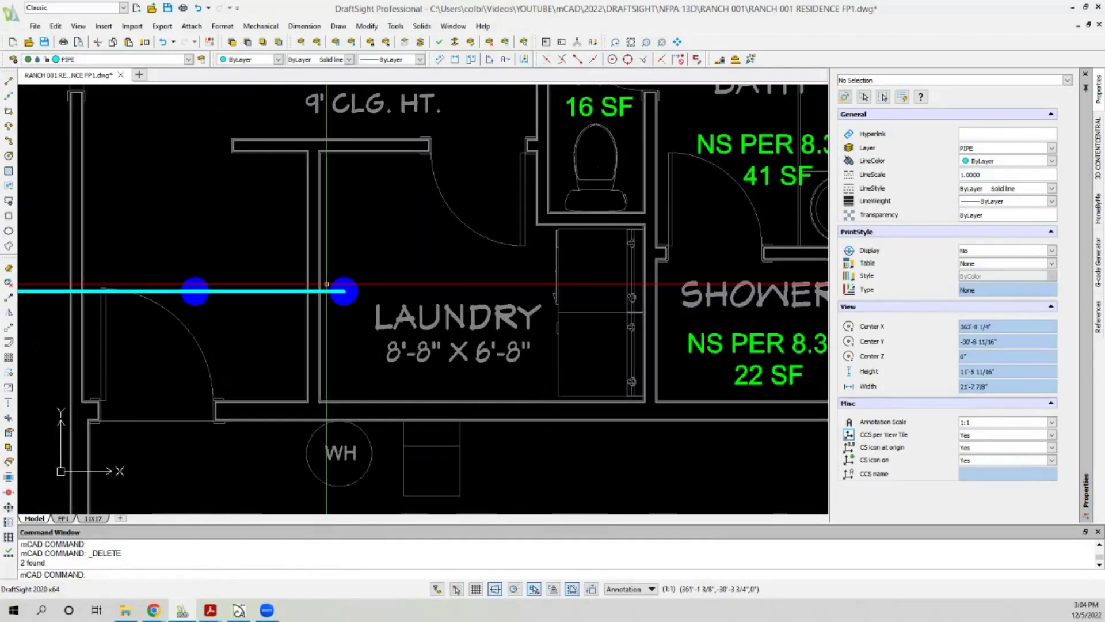
{"action": "scroll", "coordinate": [345, 271], "scroll_direction": "down", "scroll_amount": 1}
{"action": "scroll", "coordinate": [478, 311], "scroll_direction": "up", "scroll_amount": 1}
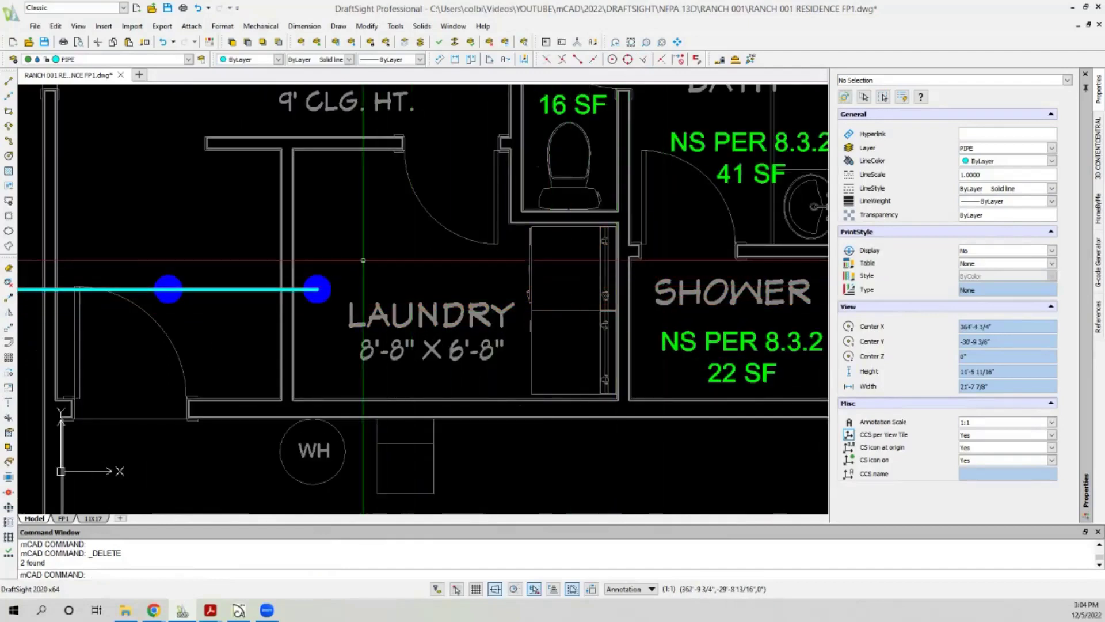
{"action": "scroll", "coordinate": [482, 204], "scroll_direction": "down", "scroll_amount": 2}
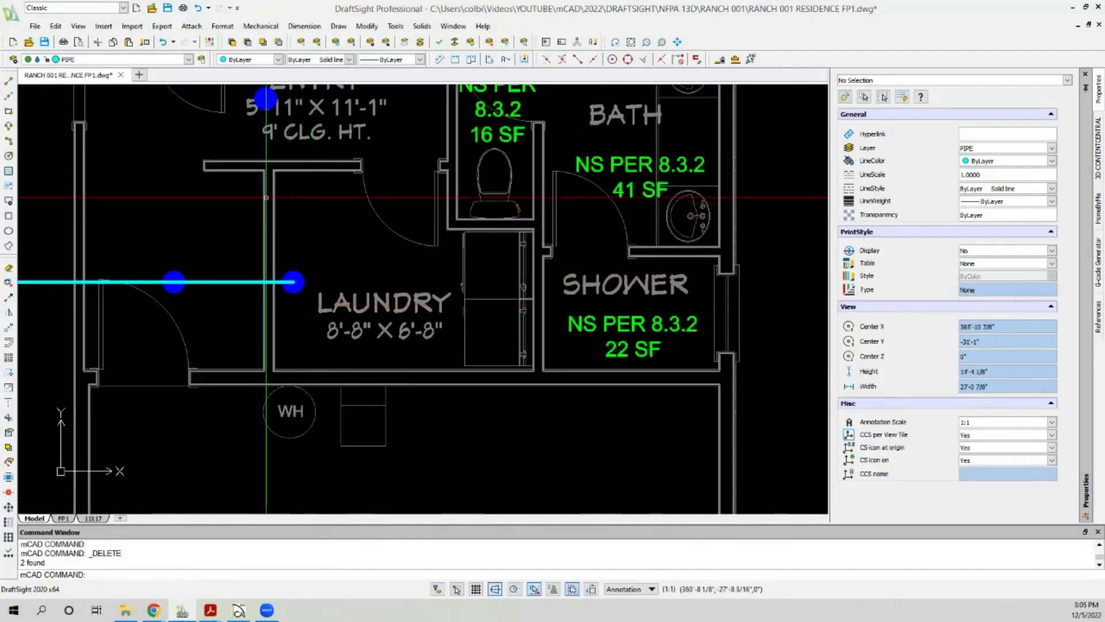
{"action": "scroll", "coordinate": [560, 288], "scroll_direction": "down", "scroll_amount": 4}
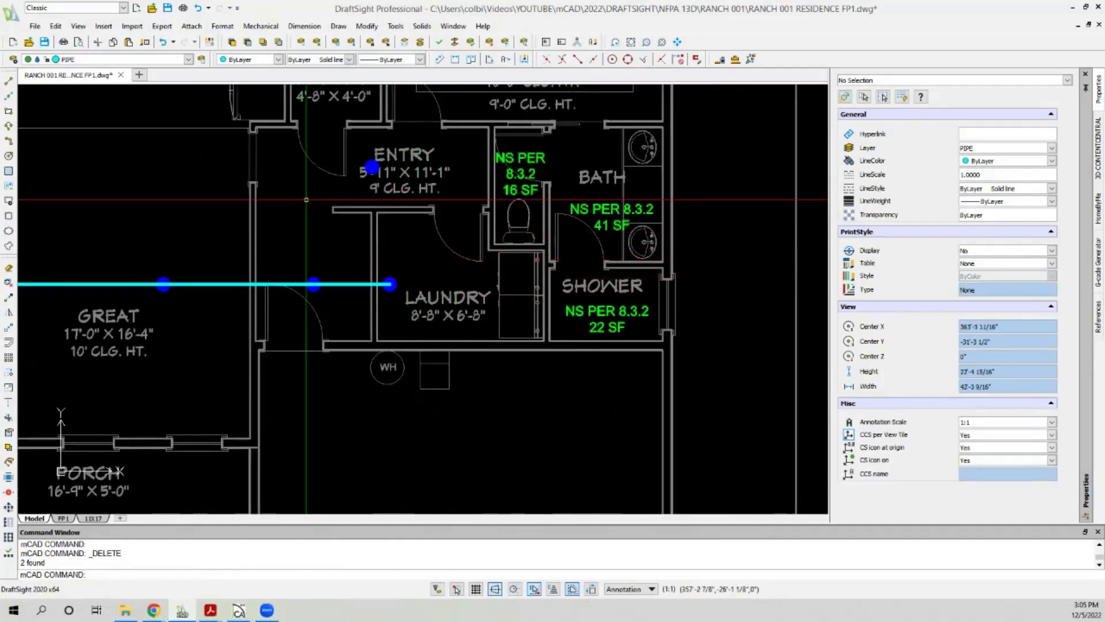
{"action": "scroll", "coordinate": [456, 198], "scroll_direction": "down", "scroll_amount": 6}
{"action": "scroll", "coordinate": [337, 270], "scroll_direction": "up", "scroll_amount": 8}
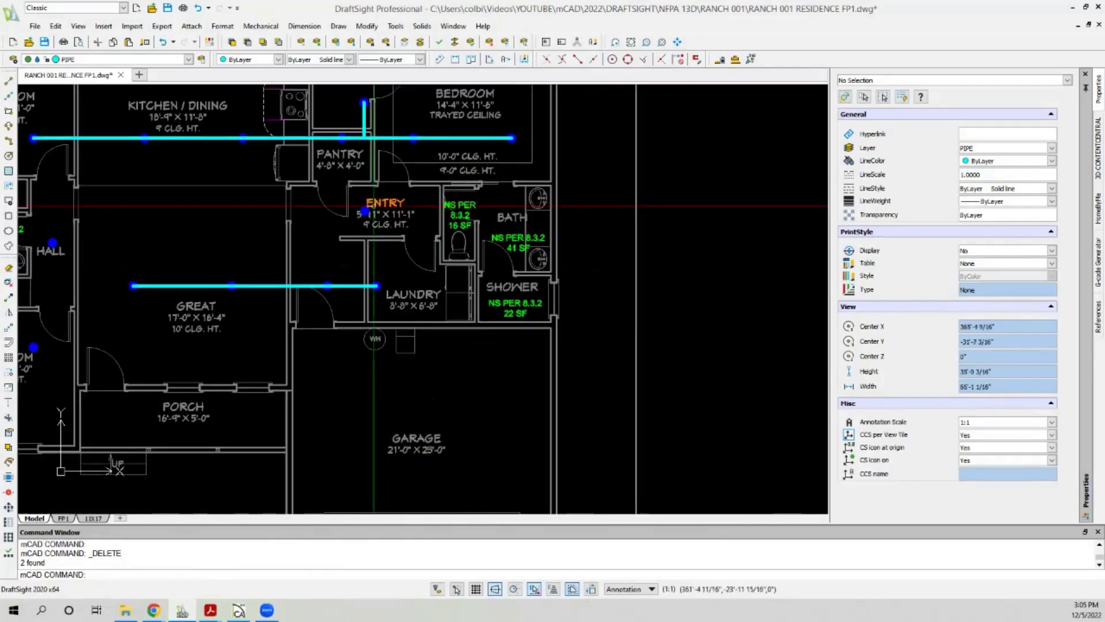
{"action": "scroll", "coordinate": [335, 271], "scroll_direction": "down", "scroll_amount": 2}
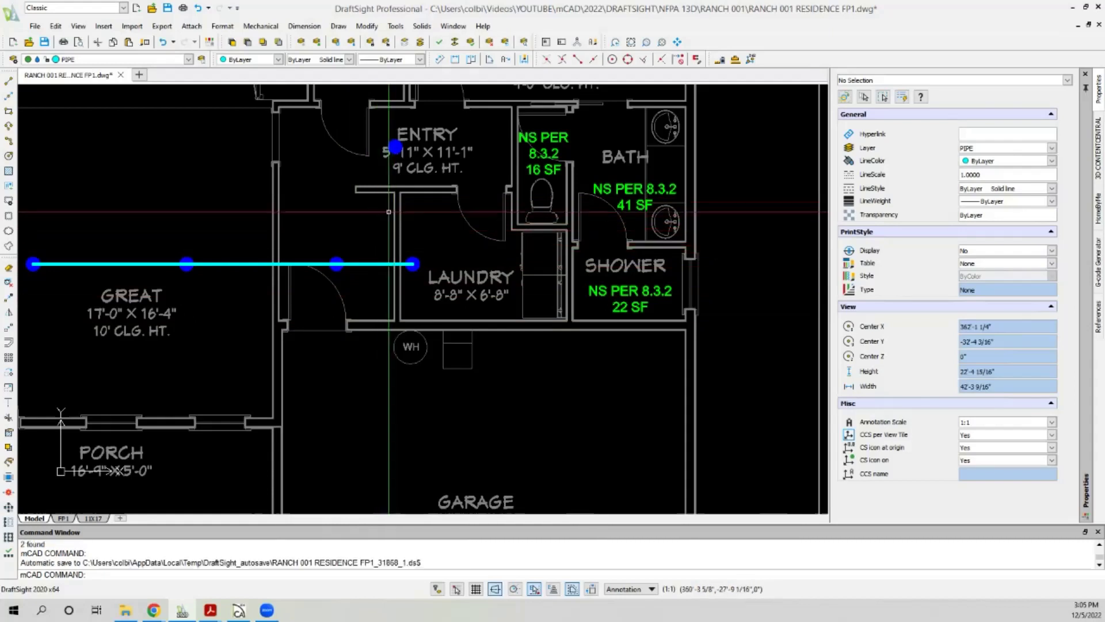
{"action": "scroll", "coordinate": [336, 264], "scroll_direction": "up", "scroll_amount": 4}
{"action": "scroll", "coordinate": [338, 266], "scroll_direction": "down", "scroll_amount": 3}
Grip-stretch the middle Great room pendant head 24 inches to the left.
{"action": "left_click", "coordinate": [339, 265]}
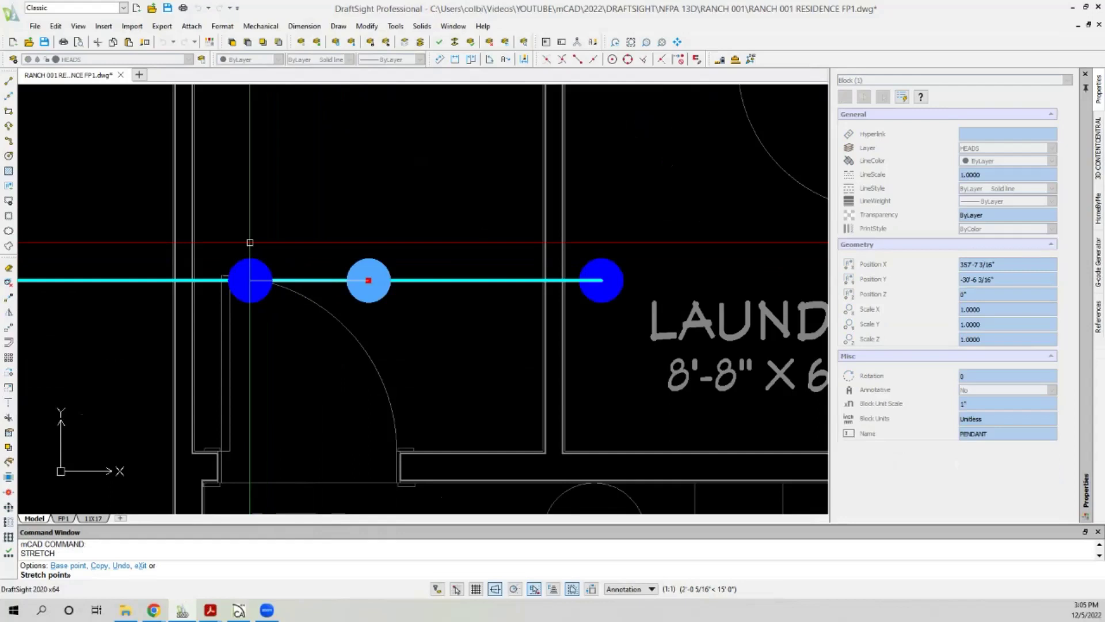
{"action": "type", "text": "24"}
{"action": "key", "text": "Return"}
{"action": "scroll", "coordinate": [207, 265], "scroll_direction": "down", "scroll_amount": 5}
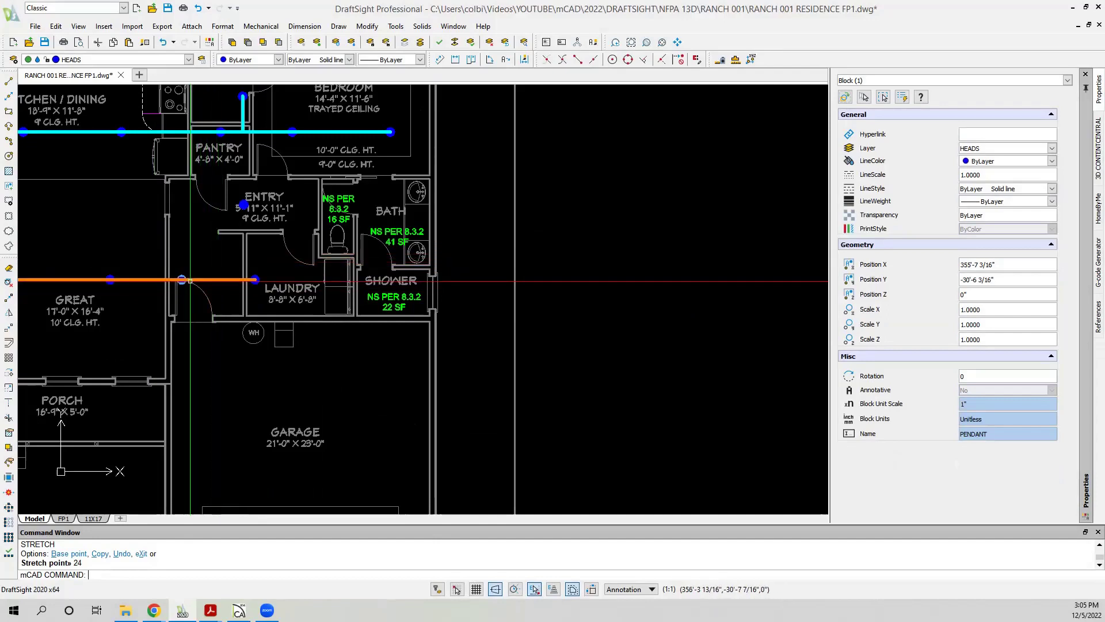
{"action": "key", "text": "Escape"}
{"action": "scroll", "coordinate": [190, 280], "scroll_direction": "down", "scroll_amount": 5}
{"action": "scroll", "coordinate": [381, 240], "scroll_direction": "up", "scroll_amount": 2}
{"action": "scroll", "coordinate": [381, 240], "scroll_direction": "down", "scroll_amount": 2}
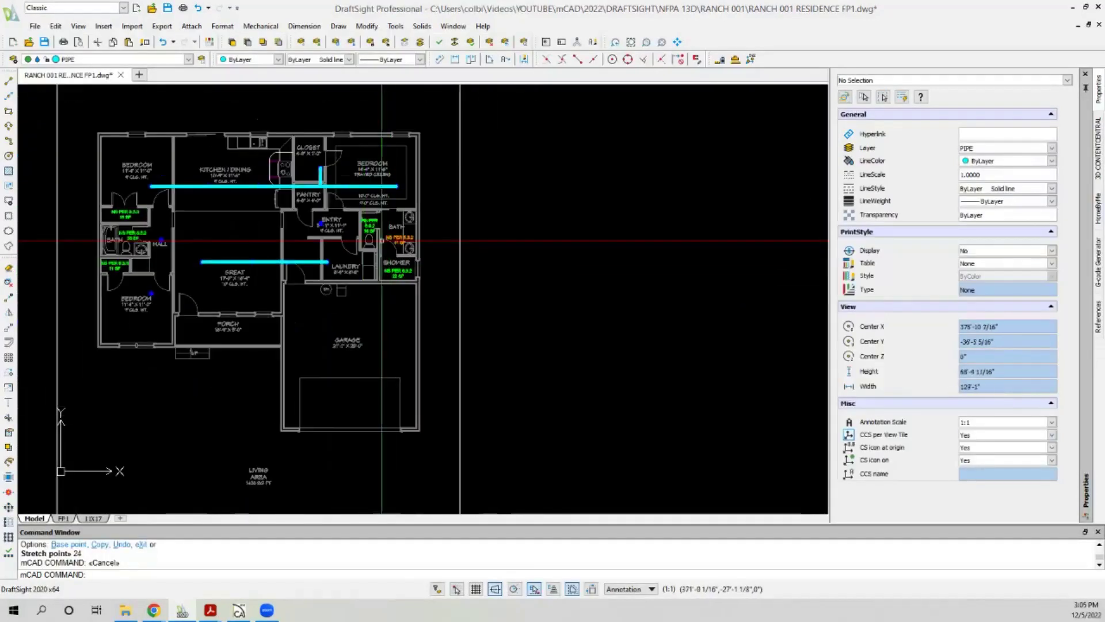
{"action": "scroll", "coordinate": [270, 253], "scroll_direction": "up", "scroll_amount": 1}
{"action": "scroll", "coordinate": [345, 207], "scroll_direction": "up", "scroll_amount": 1}
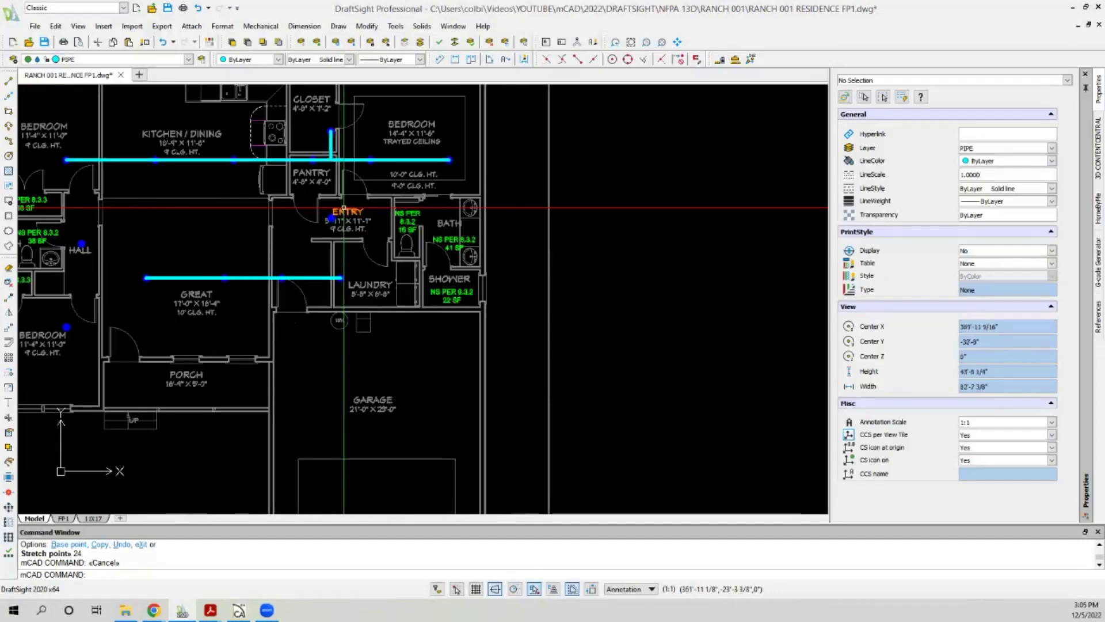
{"action": "scroll", "coordinate": [348, 205], "scroll_direction": "up", "scroll_amount": 5}
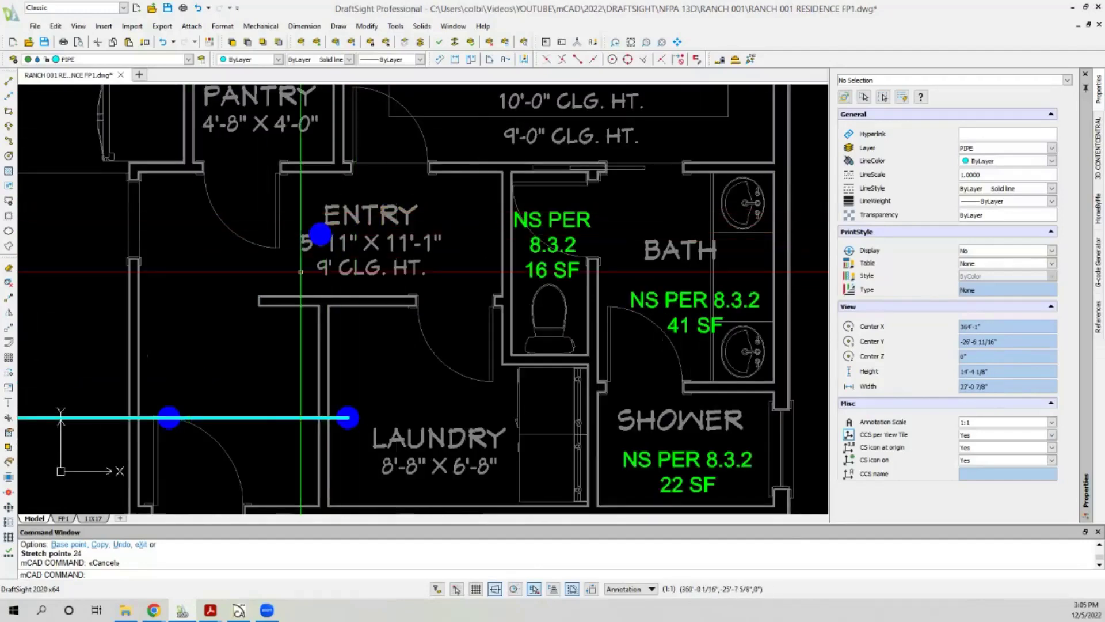
Stretch the Entry pendant head down to its lower wall, then 6 inches back up.
{"action": "left_click", "coordinate": [321, 229]}
{"action": "left_click", "coordinate": [321, 229]}
{"action": "scroll", "coordinate": [323, 233], "scroll_direction": "up", "scroll_amount": 6}
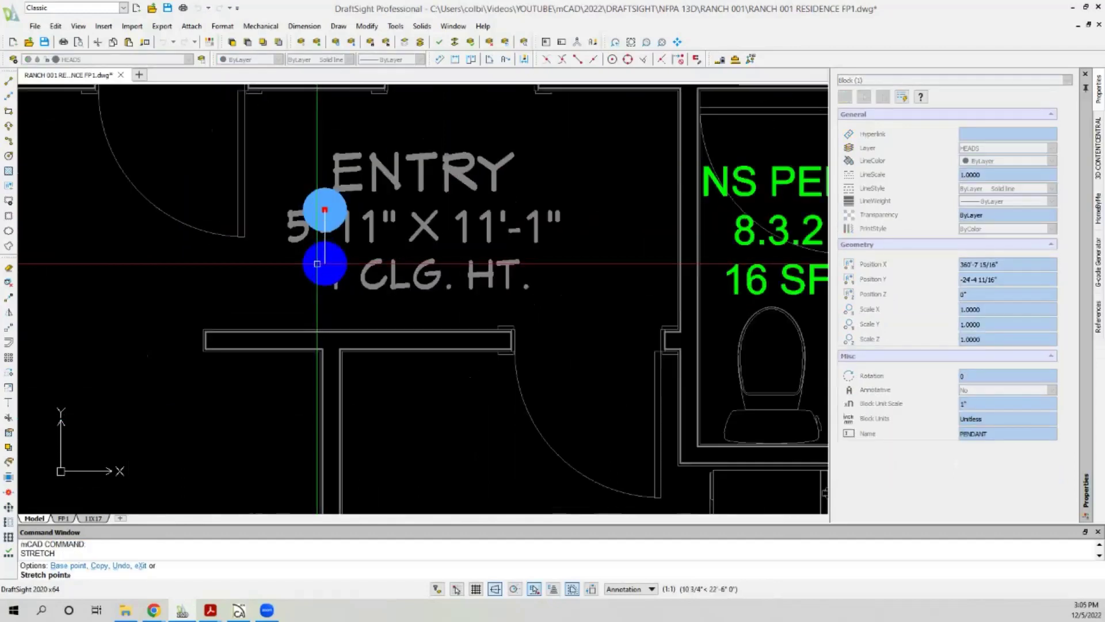
{"action": "left_click", "coordinate": [296, 348]}
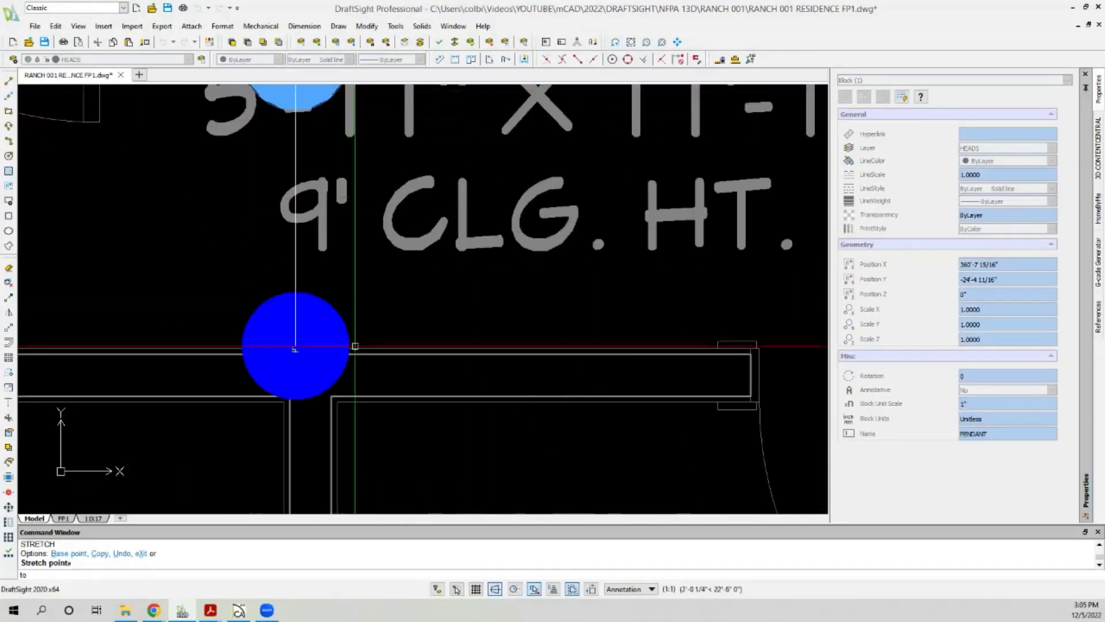
{"action": "scroll", "coordinate": [324, 326], "scroll_direction": "down", "scroll_amount": 2}
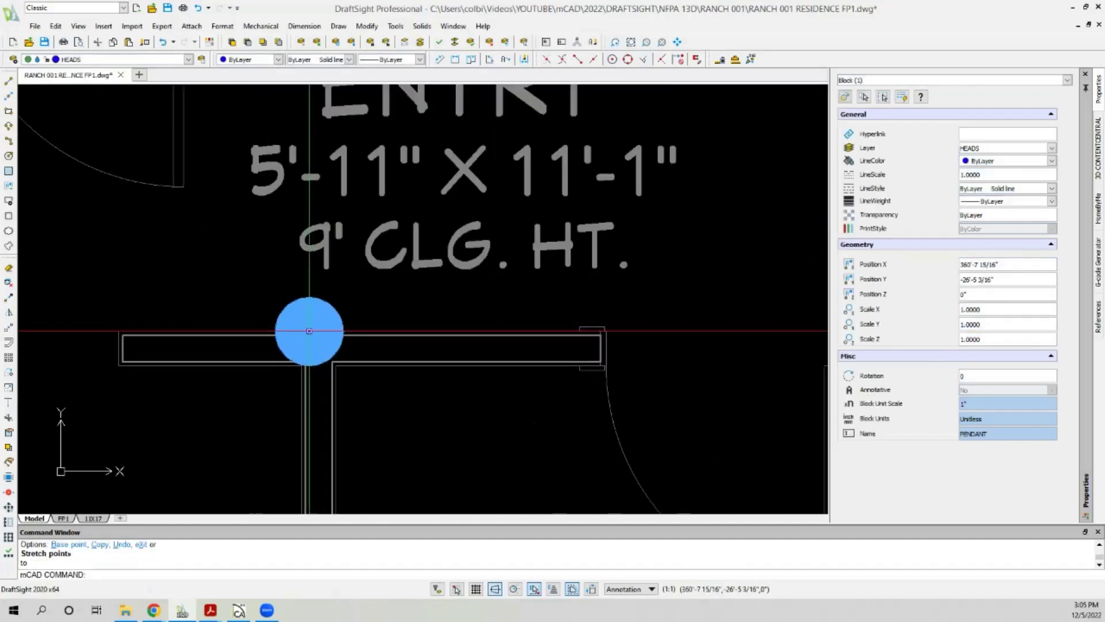
{"action": "left_click", "coordinate": [309, 332]}
{"action": "type", "text": "6"}
{"action": "key", "text": "Return"}
{"action": "scroll", "coordinate": [217, 289], "scroll_direction": "down", "scroll_amount": 6}
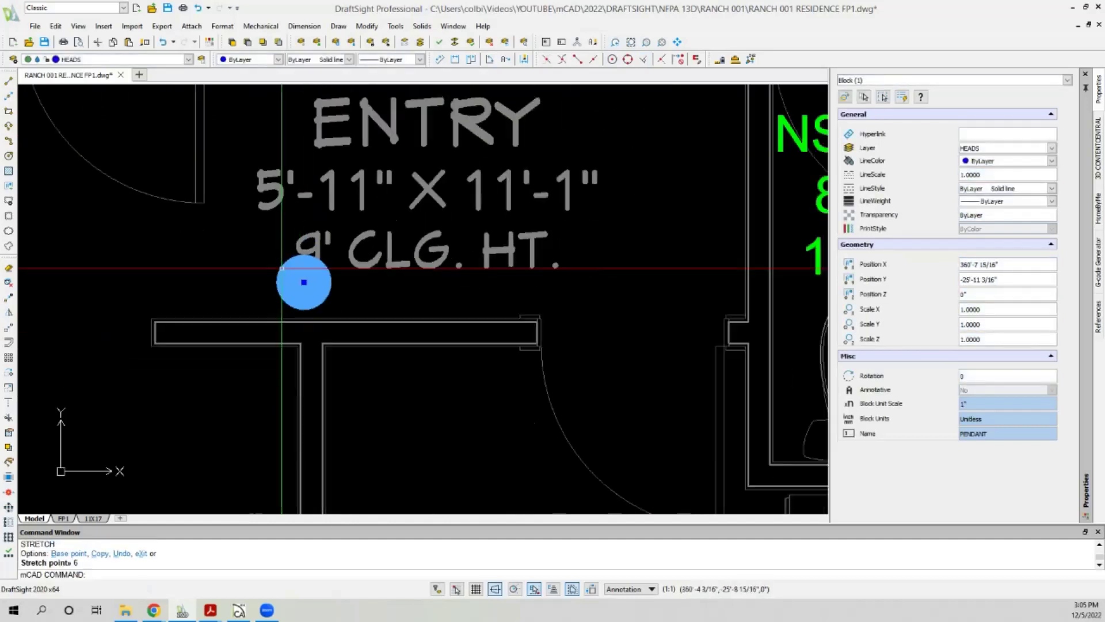
{"action": "scroll", "coordinate": [460, 248], "scroll_direction": "down", "scroll_amount": 2}
{"action": "key", "text": "Escape"}
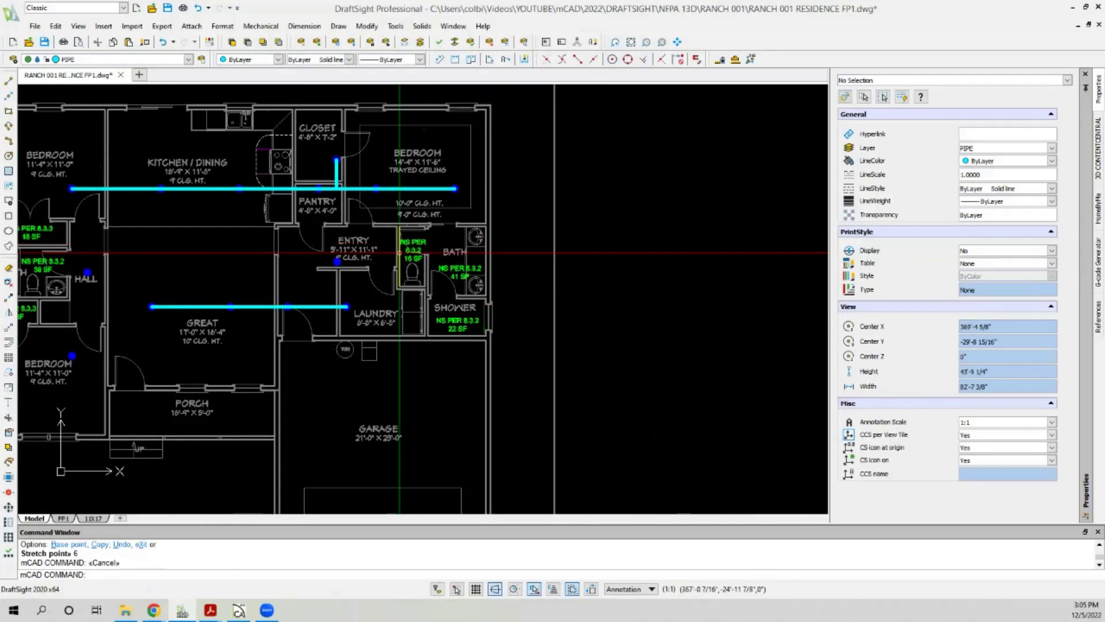
{"action": "scroll", "coordinate": [403, 245], "scroll_direction": "down", "scroll_amount": 2}
{"action": "scroll", "coordinate": [153, 268], "scroll_direction": "up", "scroll_amount": 3}
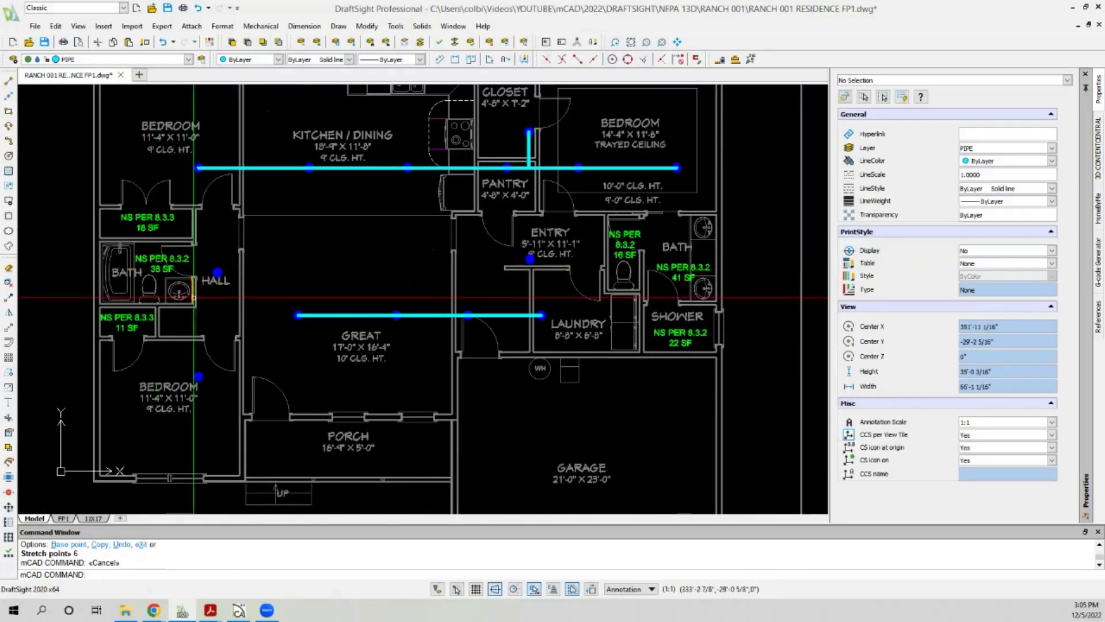
{"action": "scroll", "coordinate": [217, 316], "scroll_direction": "up", "scroll_amount": 2}
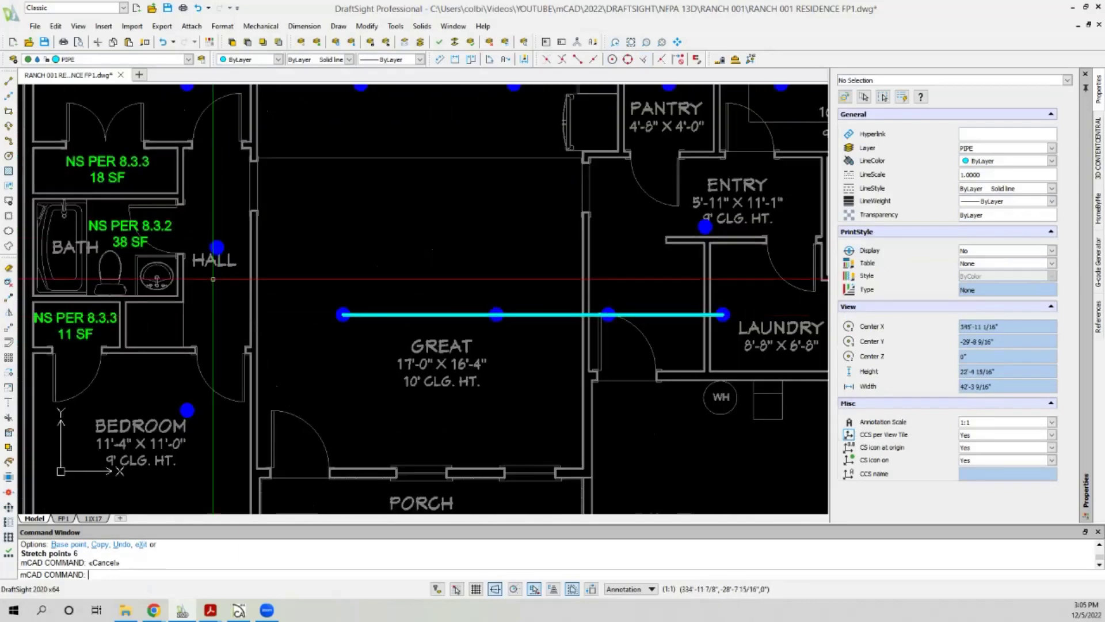
Draw a new pipe branch line segment in the hall area.
{"action": "left_click", "coordinate": [9, 81]}
{"action": "scroll", "coordinate": [172, 132], "scroll_direction": "up", "scroll_amount": 3}
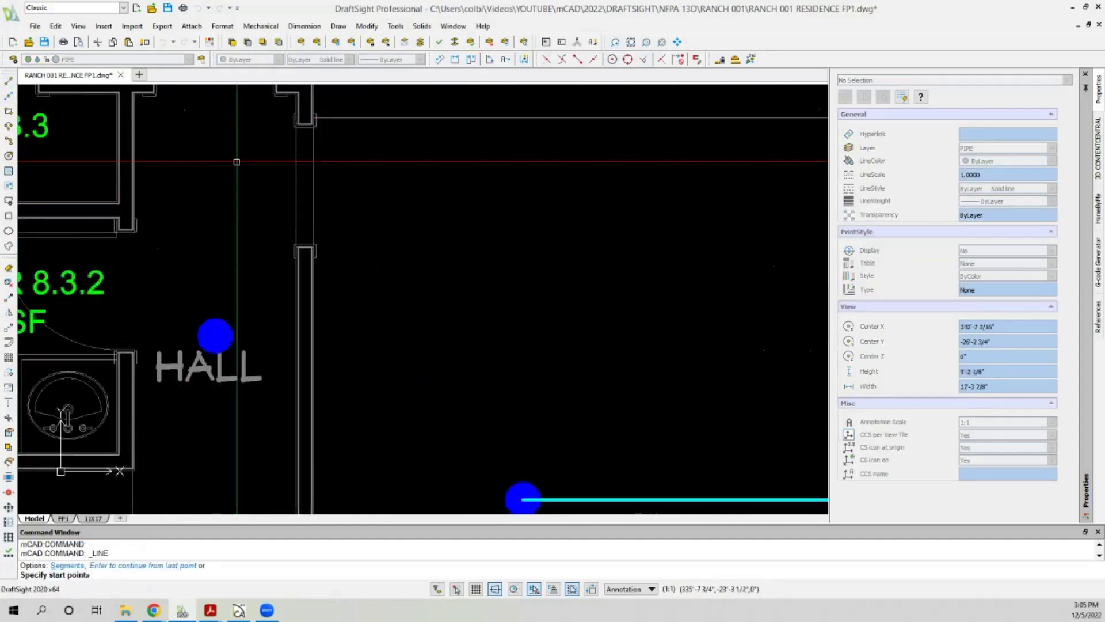
{"action": "scroll", "coordinate": [141, 89], "scroll_direction": "down", "scroll_amount": 2}
{"action": "scroll", "coordinate": [118, 128], "scroll_direction": "down", "scroll_amount": 1}
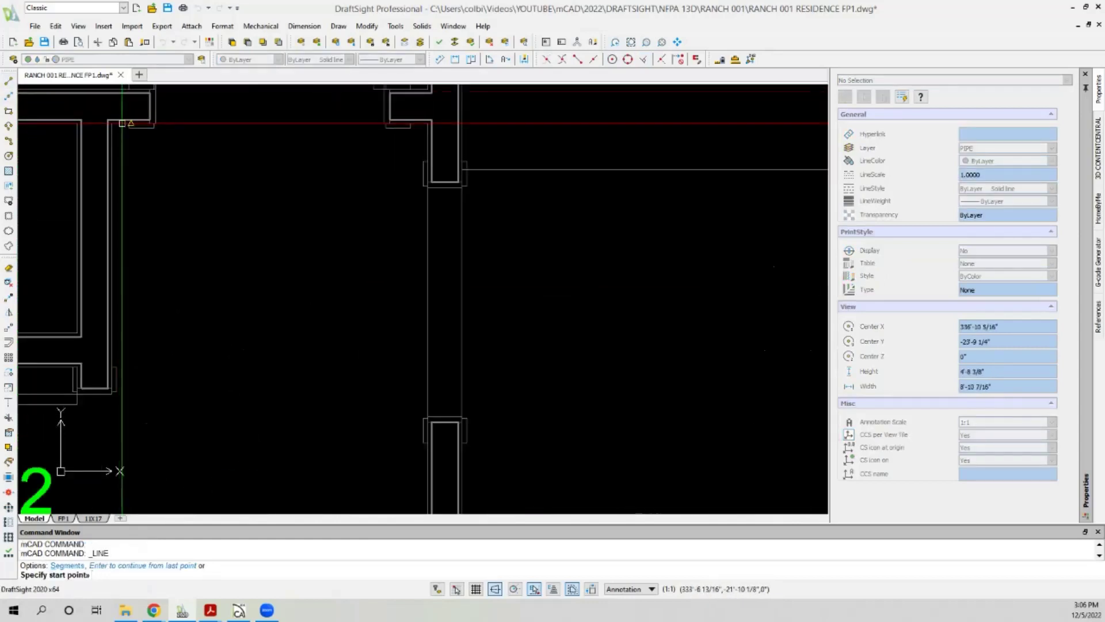
{"action": "left_click", "coordinate": [135, 115]}
{"action": "scroll", "coordinate": [161, 143], "scroll_direction": "down", "scroll_amount": 1}
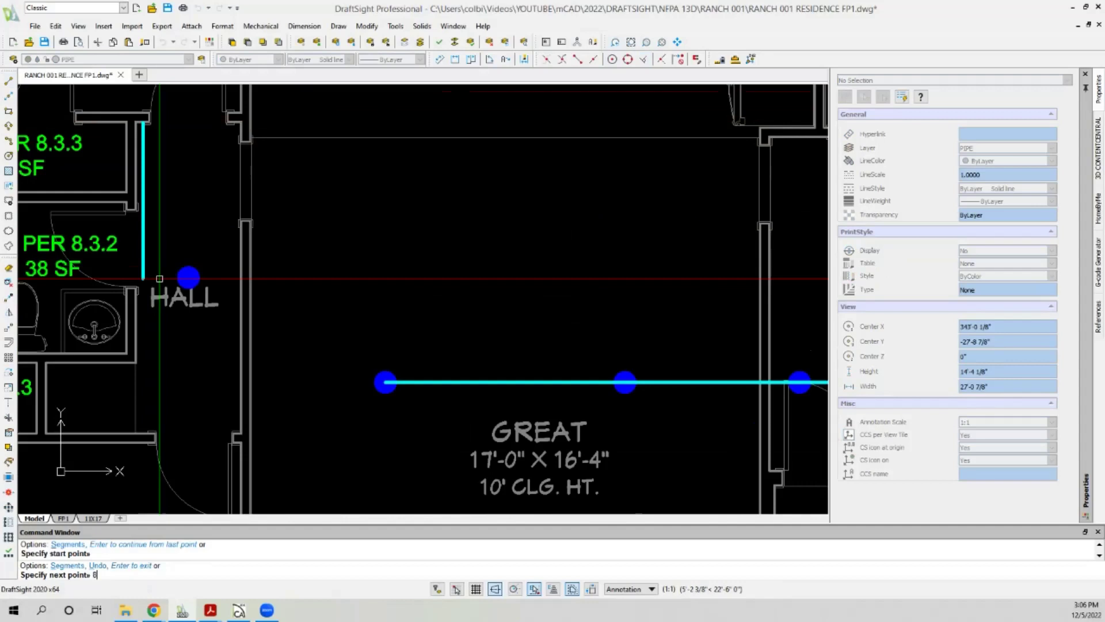
{"action": "left_click", "coordinate": [225, 345]}
{"action": "key", "text": "Escape"}
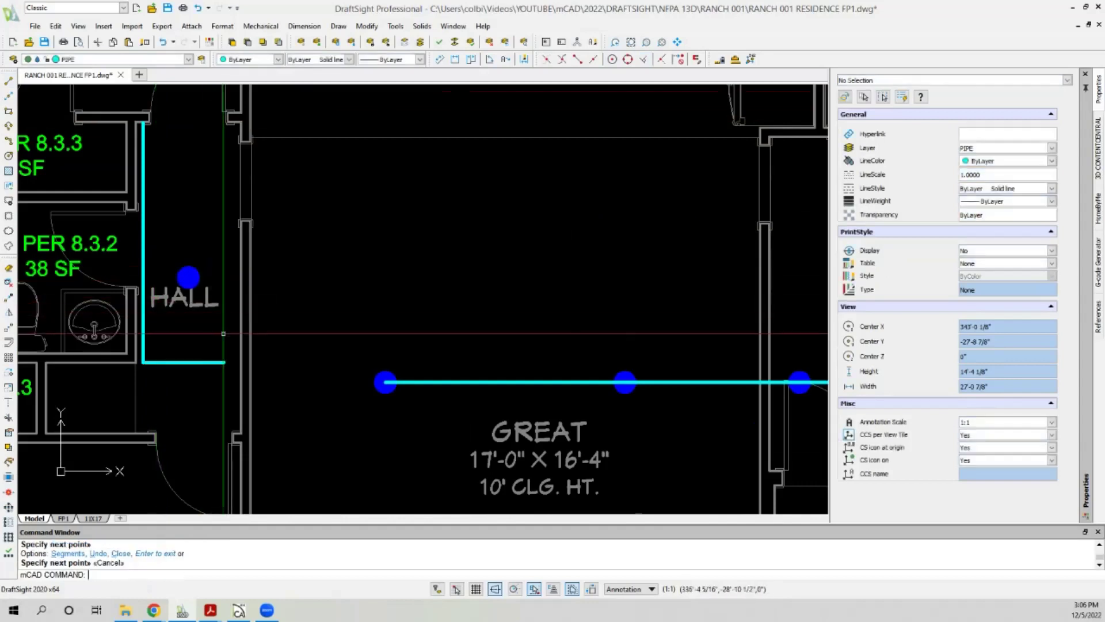
Grip-stretch the hall pendant head down onto the new pipe segment.
{"action": "left_click", "coordinate": [189, 278]}
{"action": "left_click", "coordinate": [189, 277]}
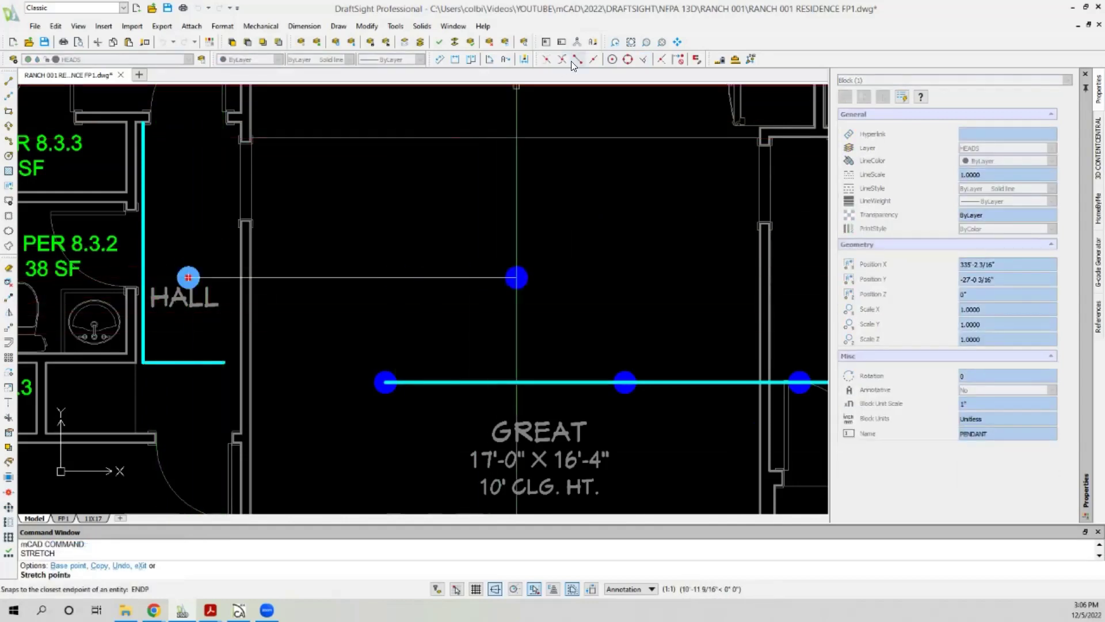
{"action": "left_click", "coordinate": [200, 361]}
{"action": "key", "text": "Escape"}
{"action": "key", "text": "Escape"}
Crossing-select the two hall pipe lines and delete them.
{"action": "left_click", "coordinate": [154, 351]}
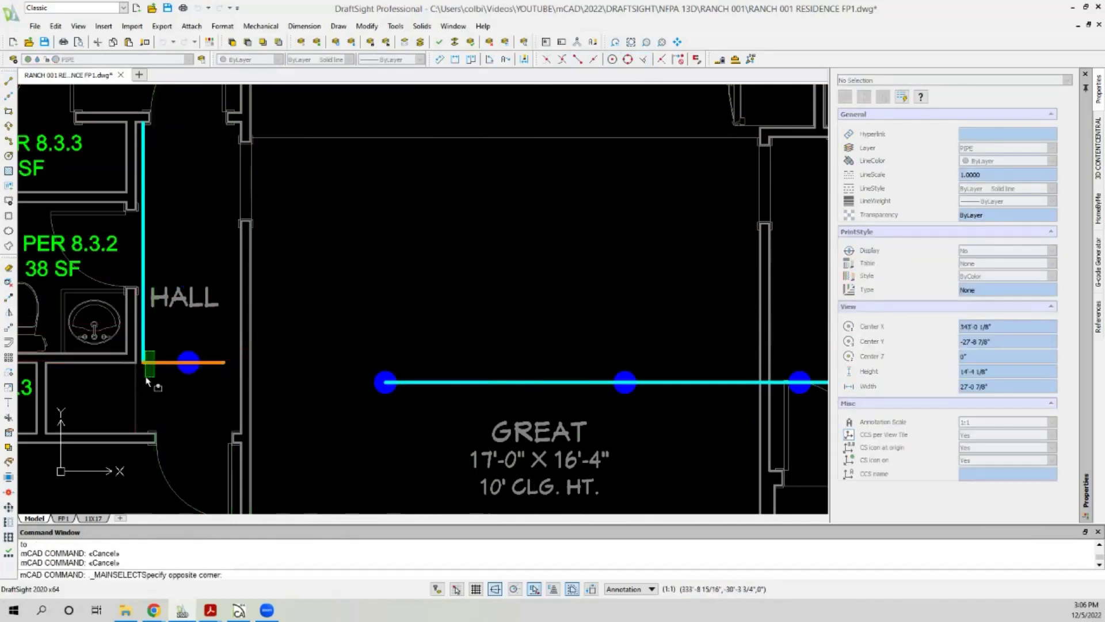
{"action": "left_click", "coordinate": [141, 378]}
{"action": "key", "text": "Escape"}
{"action": "scroll", "coordinate": [149, 374], "scroll_direction": "down", "scroll_amount": 3}
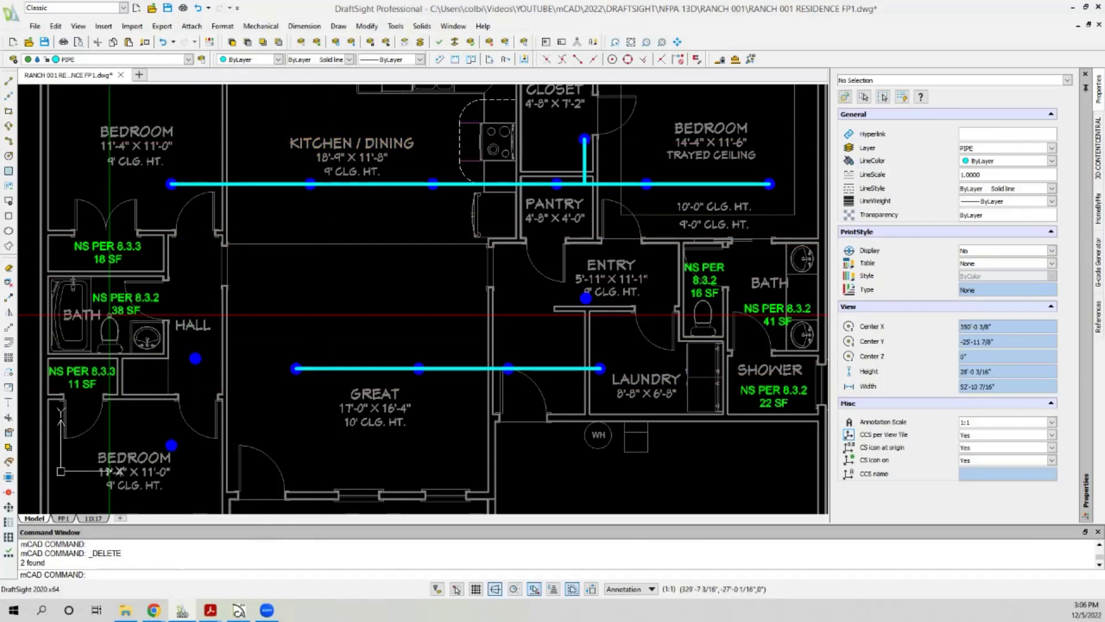
Draw a perpendicular drop from the lower bedroom pendant to the lower pipe, extending that pipe west.
{"action": "left_click", "coordinate": [10, 86]}
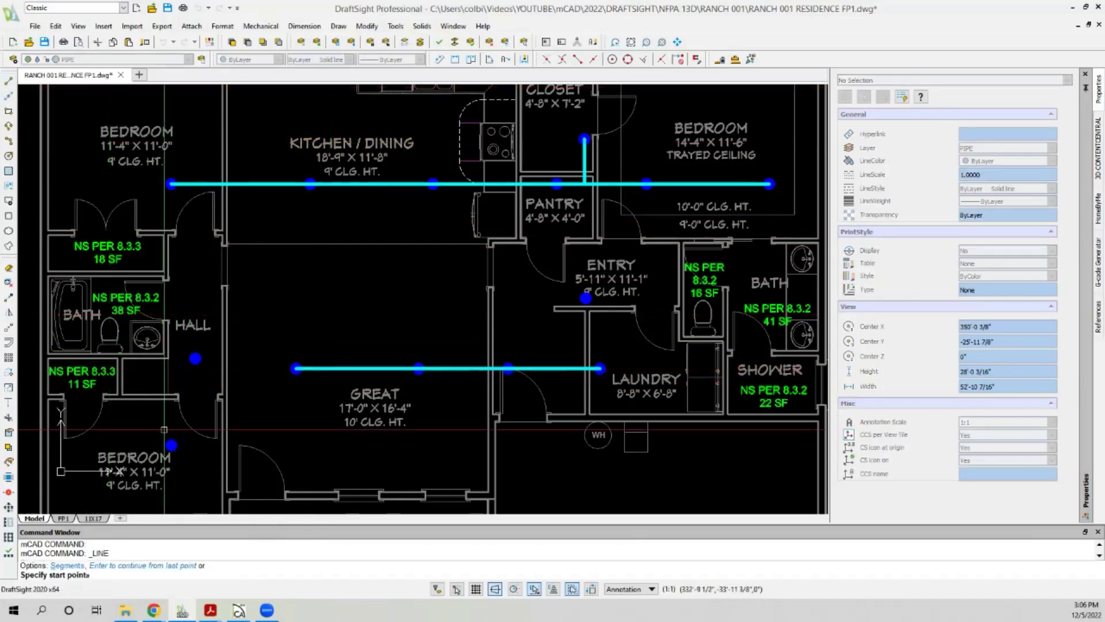
{"action": "left_click", "coordinate": [171, 445]}
{"action": "right_click", "coordinate": [625, 190], "text": "shift"}
{"action": "left_click", "coordinate": [662, 323]}
{"action": "left_click", "coordinate": [321, 371]}
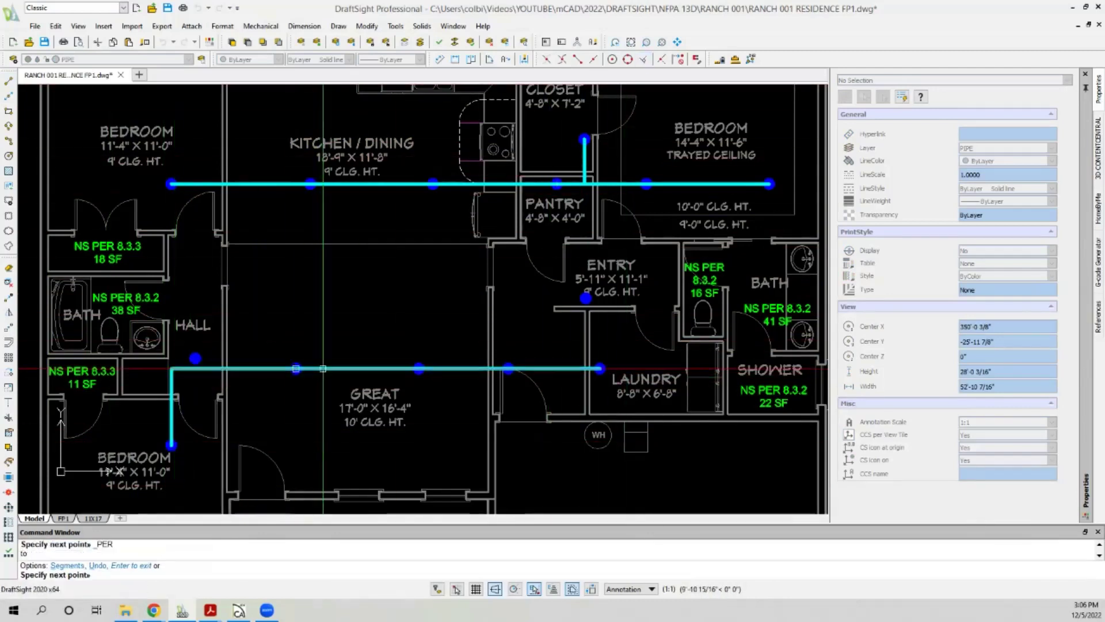
{"action": "key", "text": "Return"}
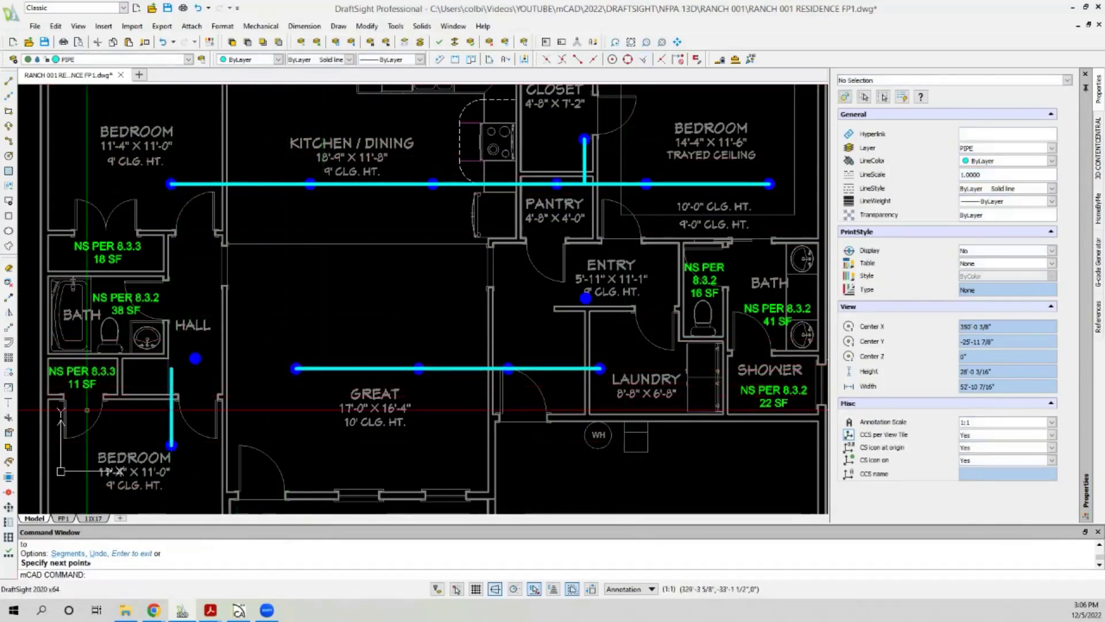
{"action": "left_click", "coordinate": [8, 401]}
{"action": "key", "text": "Return"}
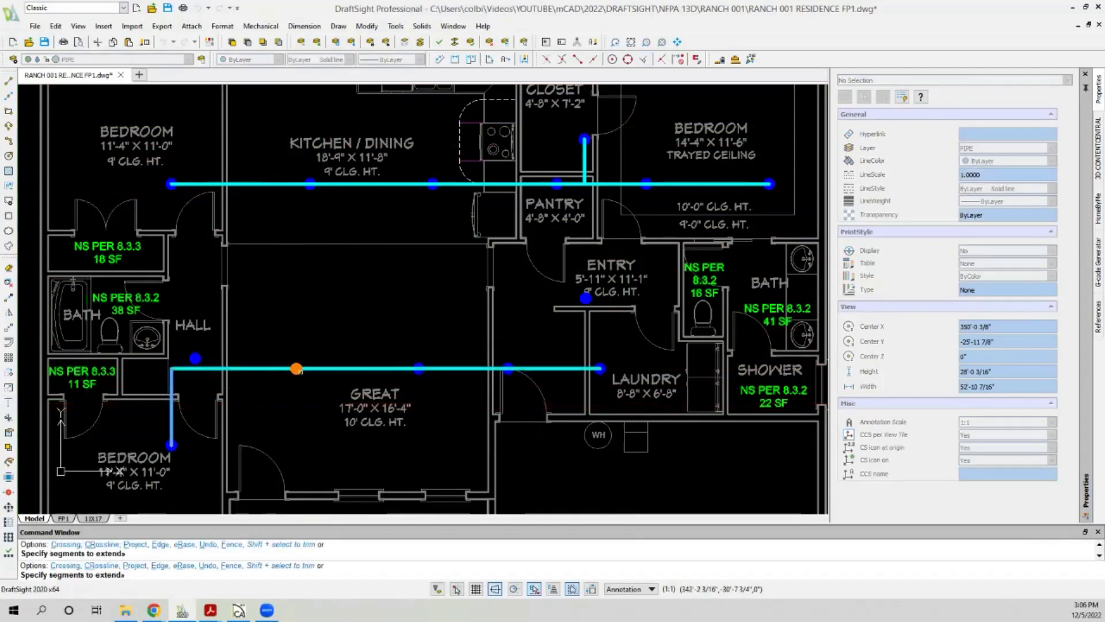
{"action": "key", "text": "Return"}
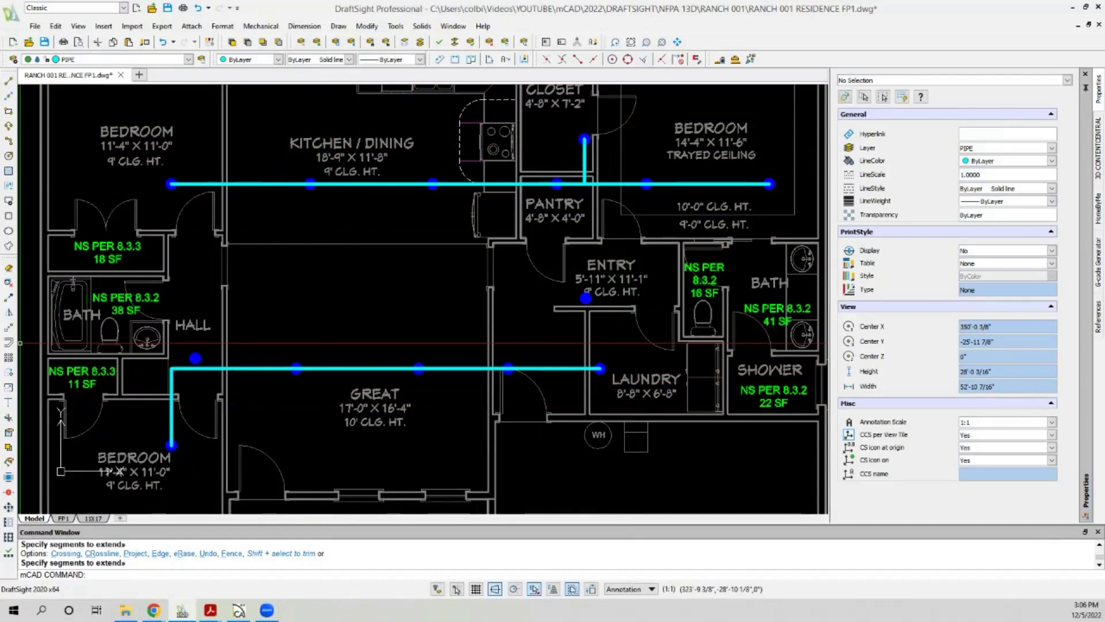
Draw a perpendicular drop line from the hall pendant head to the lower pipe.
{"action": "left_click", "coordinate": [8, 81]}
{"action": "left_click", "coordinate": [195, 358]}
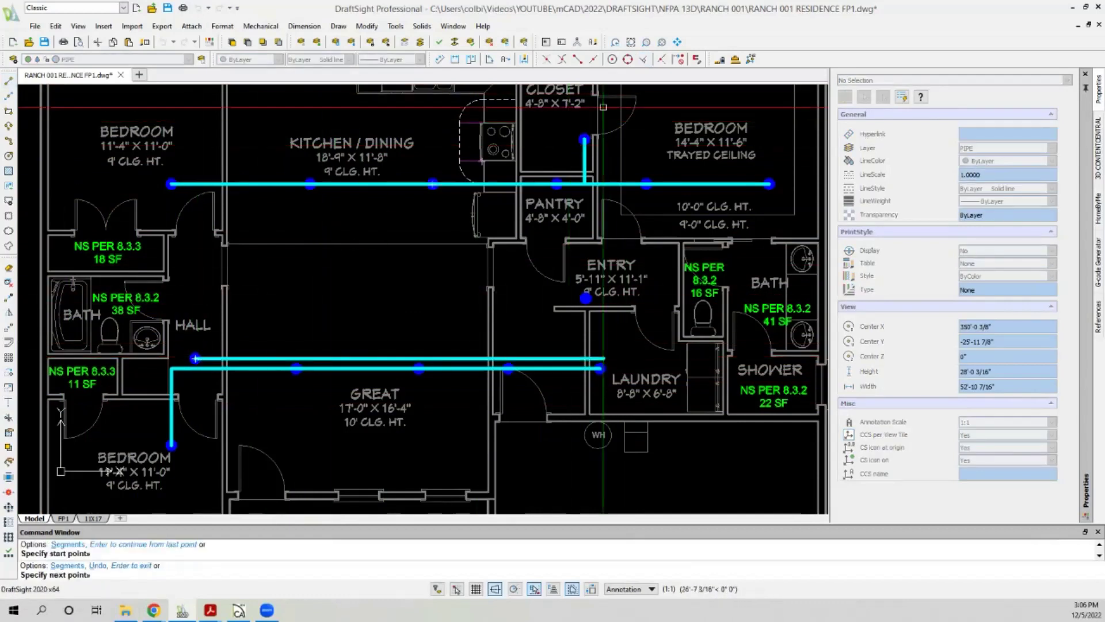
{"action": "left_click", "coordinate": [644, 57]}
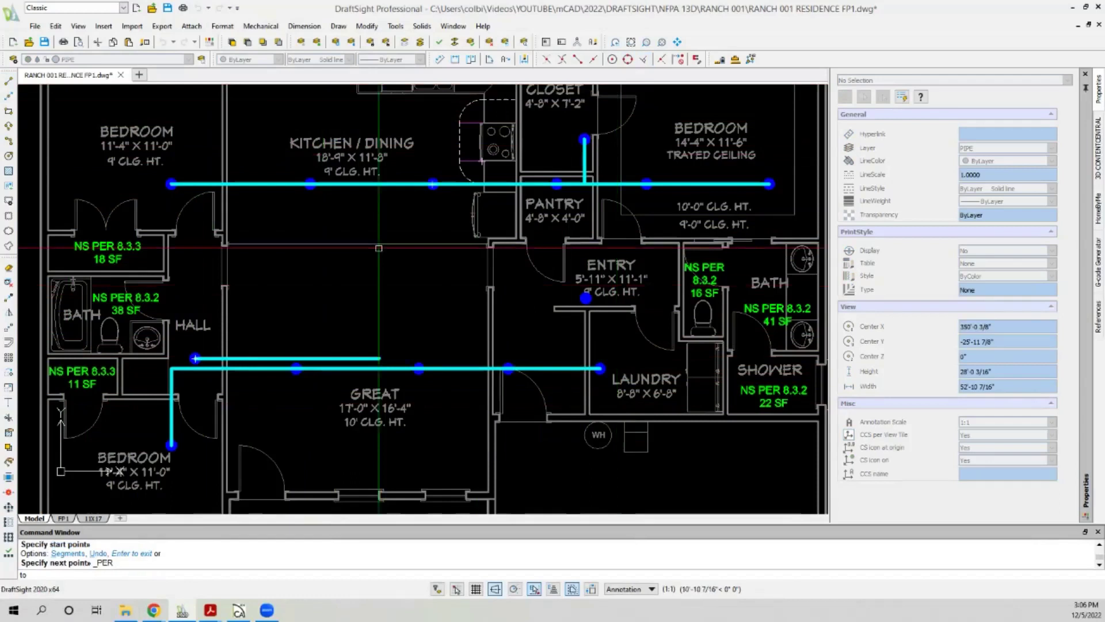
{"action": "left_click", "coordinate": [198, 373]}
Zoom out to the whole model space and back in on the fire-pump tank blocks.
{"action": "key", "text": "Return"}
{"action": "scroll", "coordinate": [199, 373], "scroll_direction": "down", "scroll_amount": 2}
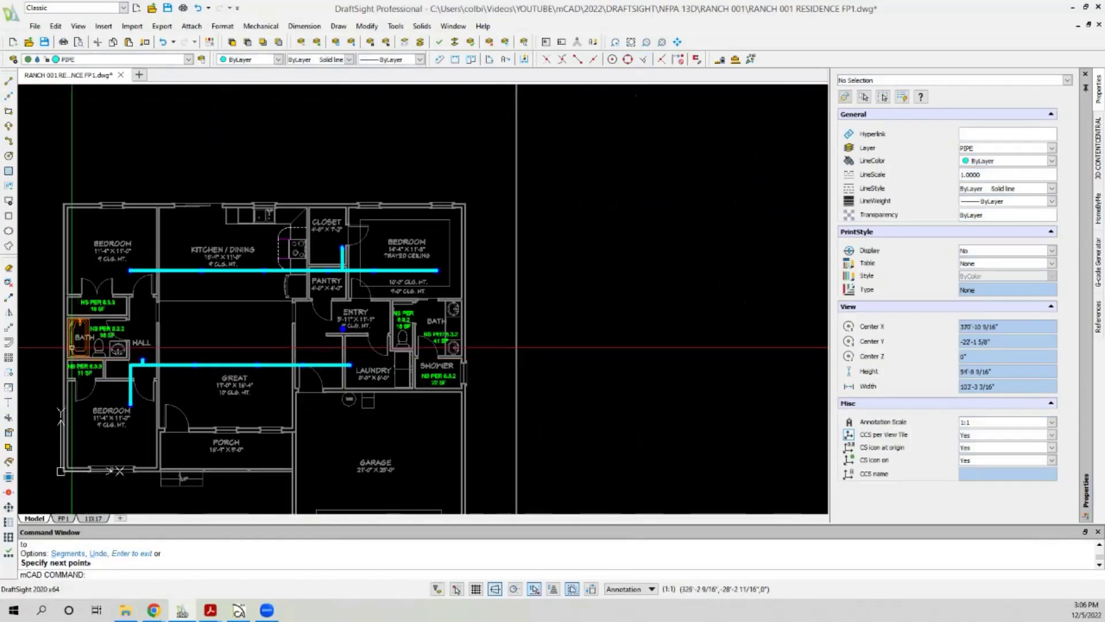
{"action": "scroll", "coordinate": [223, 270], "scroll_direction": "up", "scroll_amount": 1}
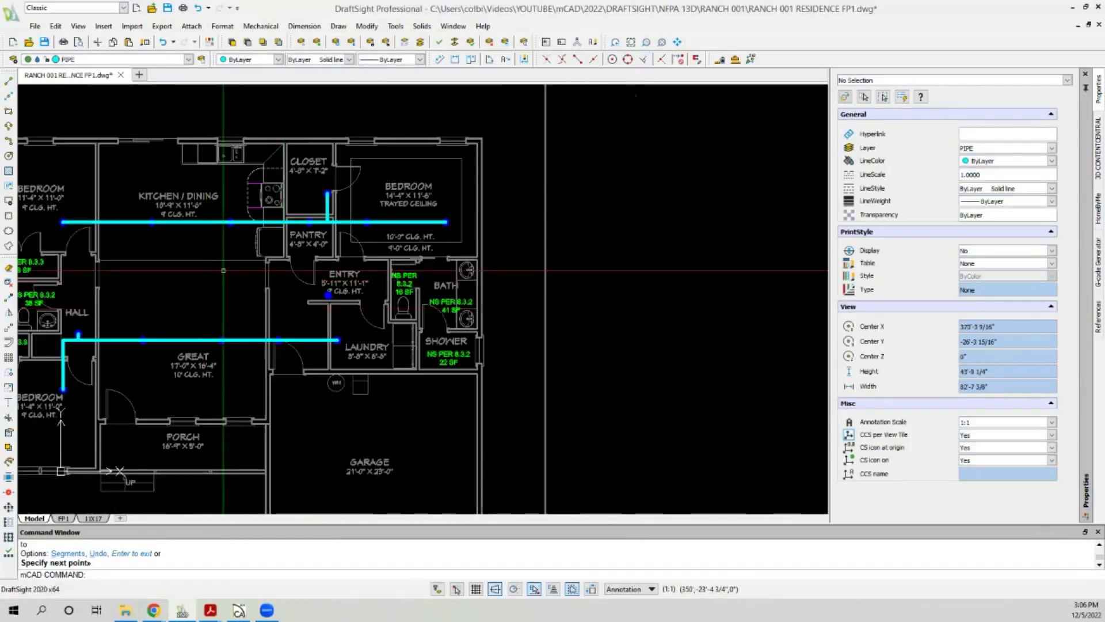
{"action": "scroll", "coordinate": [358, 317], "scroll_direction": "up", "scroll_amount": 2}
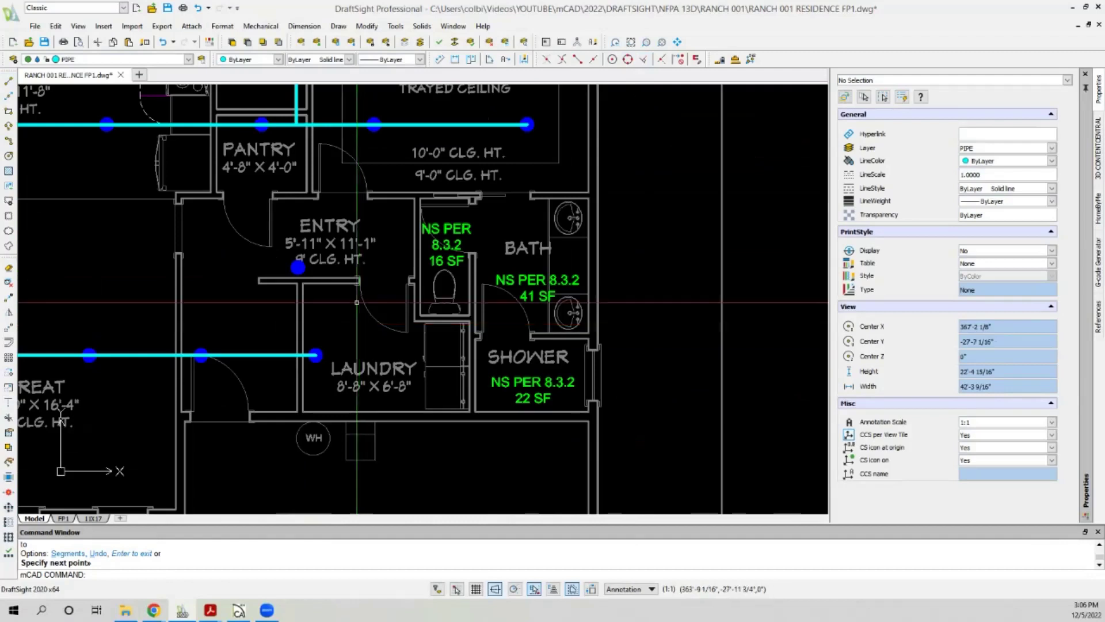
{"action": "scroll", "coordinate": [353, 280], "scroll_direction": "up", "scroll_amount": 1}
{"action": "scroll", "coordinate": [298, 267], "scroll_direction": "down", "scroll_amount": 2}
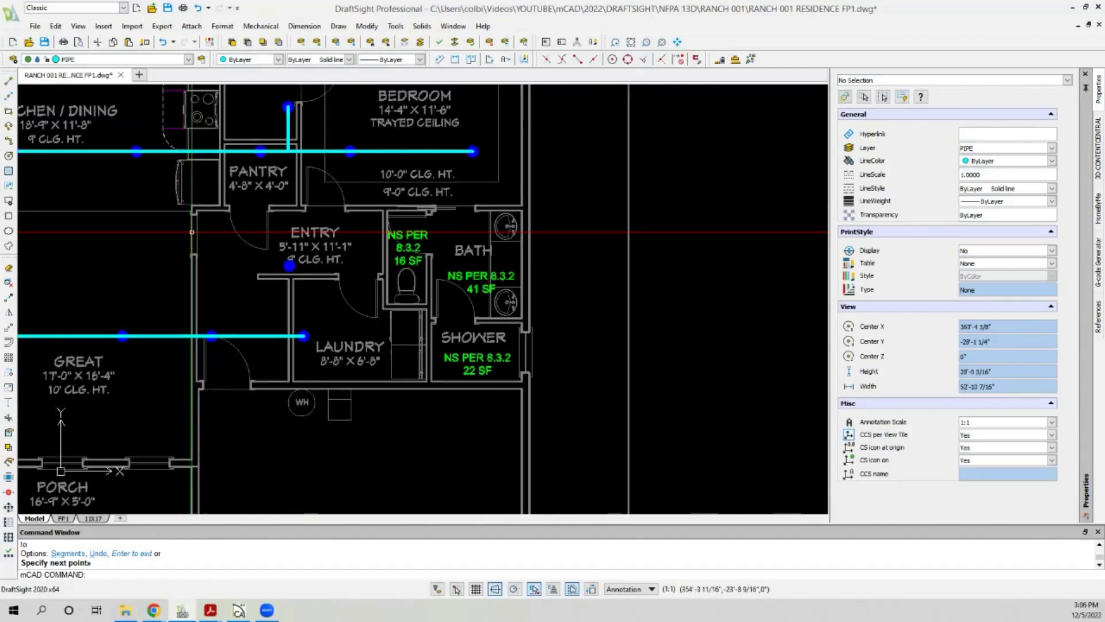
{"action": "scroll", "coordinate": [196, 242], "scroll_direction": "down", "scroll_amount": 1}
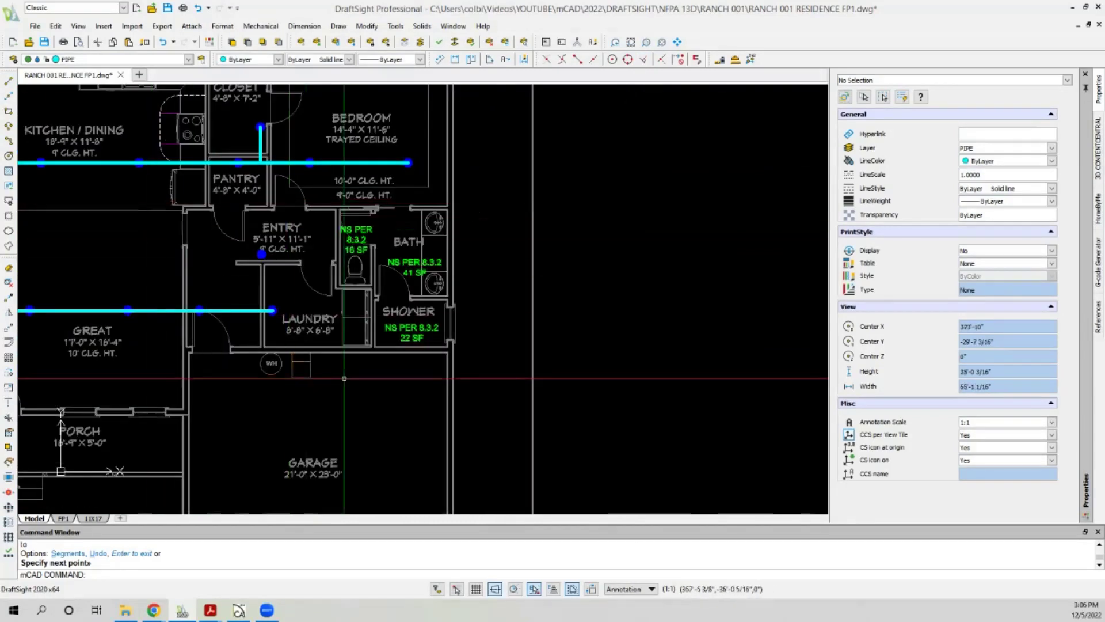
{"action": "scroll", "coordinate": [297, 334], "scroll_direction": "down", "scroll_amount": 2}
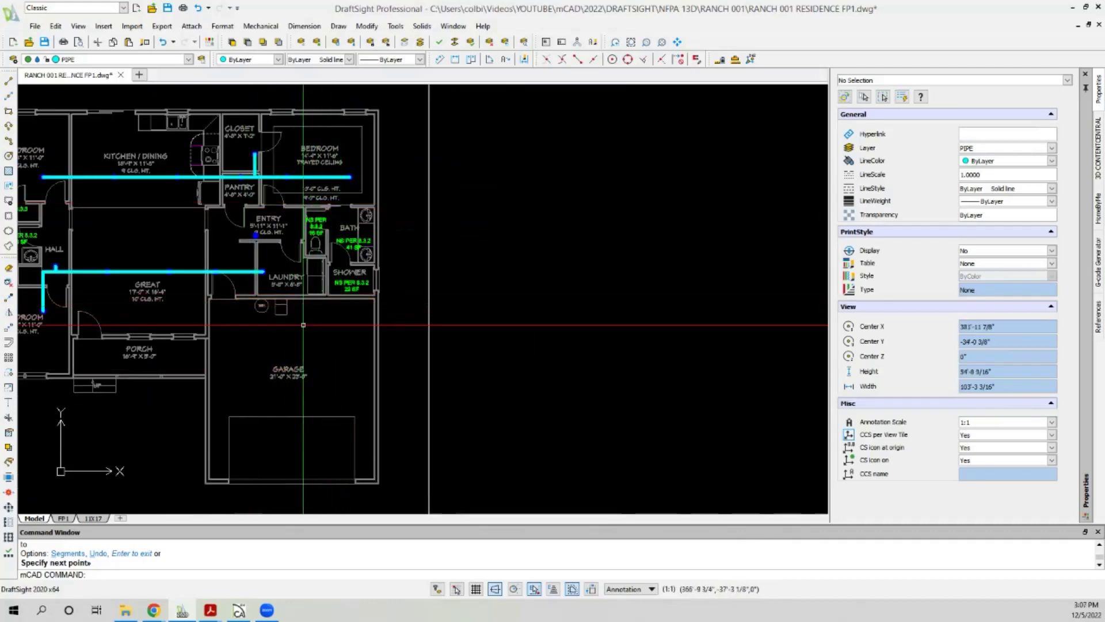
{"action": "scroll", "coordinate": [288, 302], "scroll_direction": "down", "scroll_amount": 7}
{"action": "scroll", "coordinate": [386, 151], "scroll_direction": "up", "scroll_amount": 10}
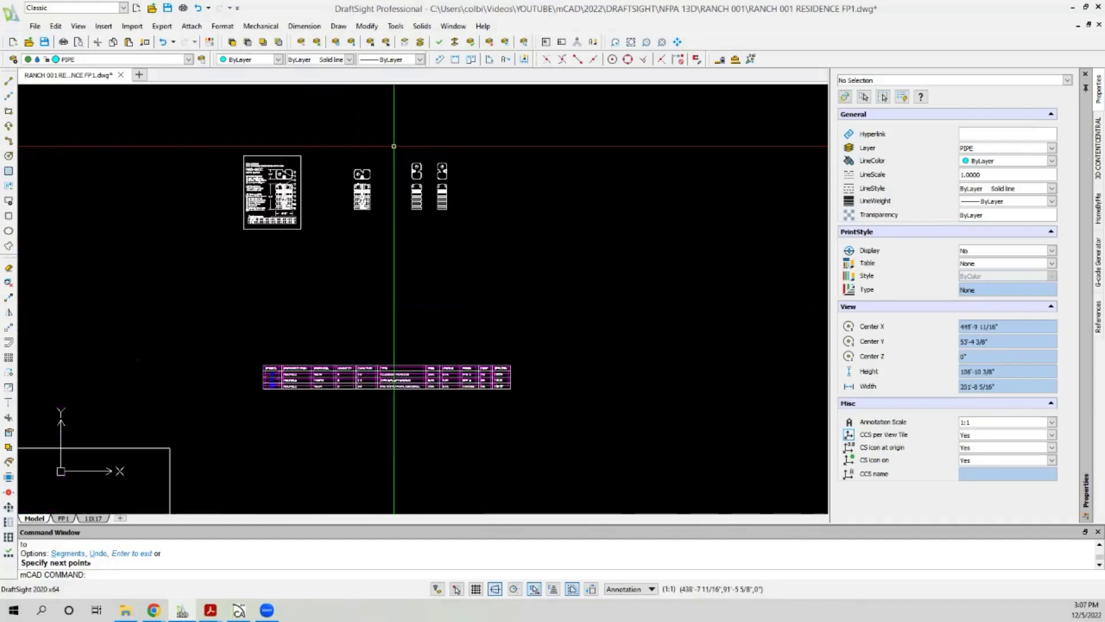
{"action": "scroll", "coordinate": [329, 185], "scroll_direction": "up", "scroll_amount": 5}
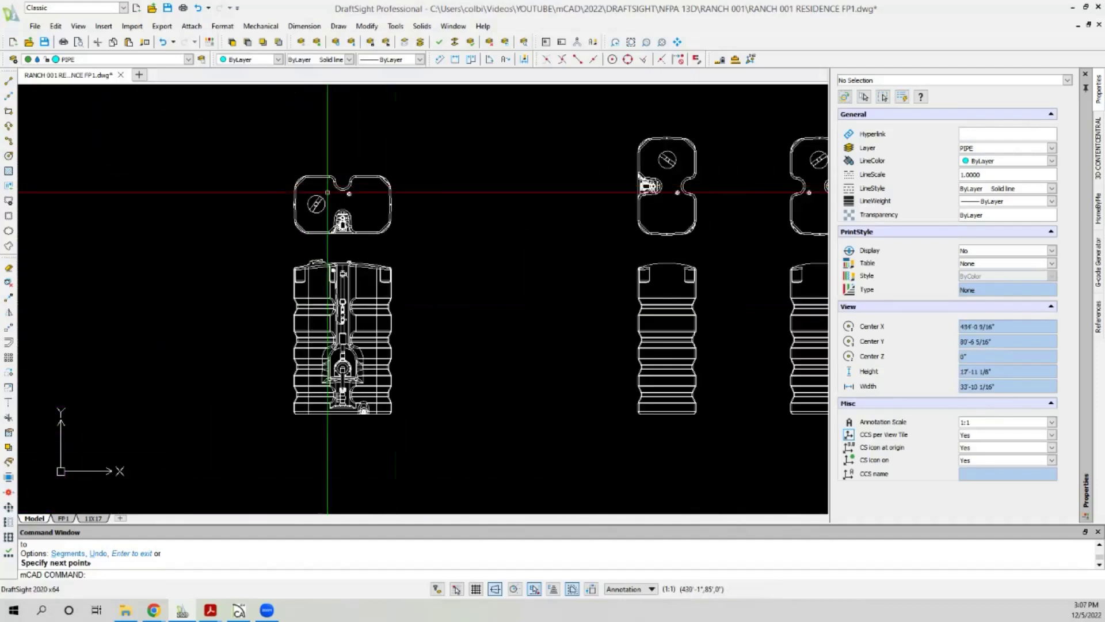
Window-select the left tank and move it into the garage below the laundry wall.
{"action": "left_click", "coordinate": [222, 114]}
{"action": "left_click", "coordinate": [434, 268]}
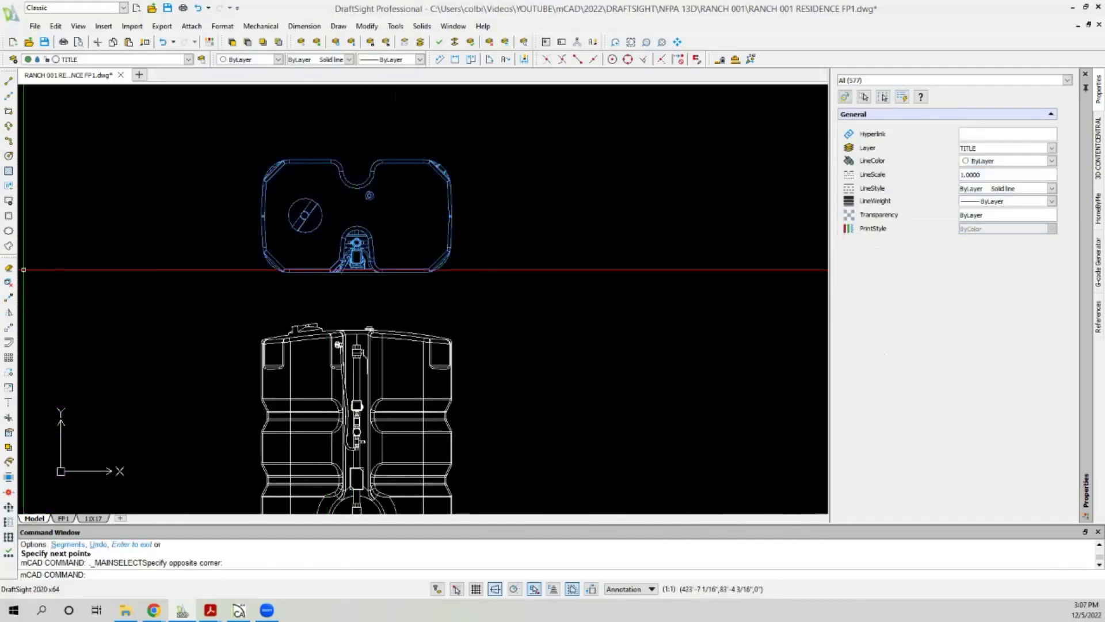
{"action": "scroll", "coordinate": [418, 166], "scroll_direction": "down", "scroll_amount": 6}
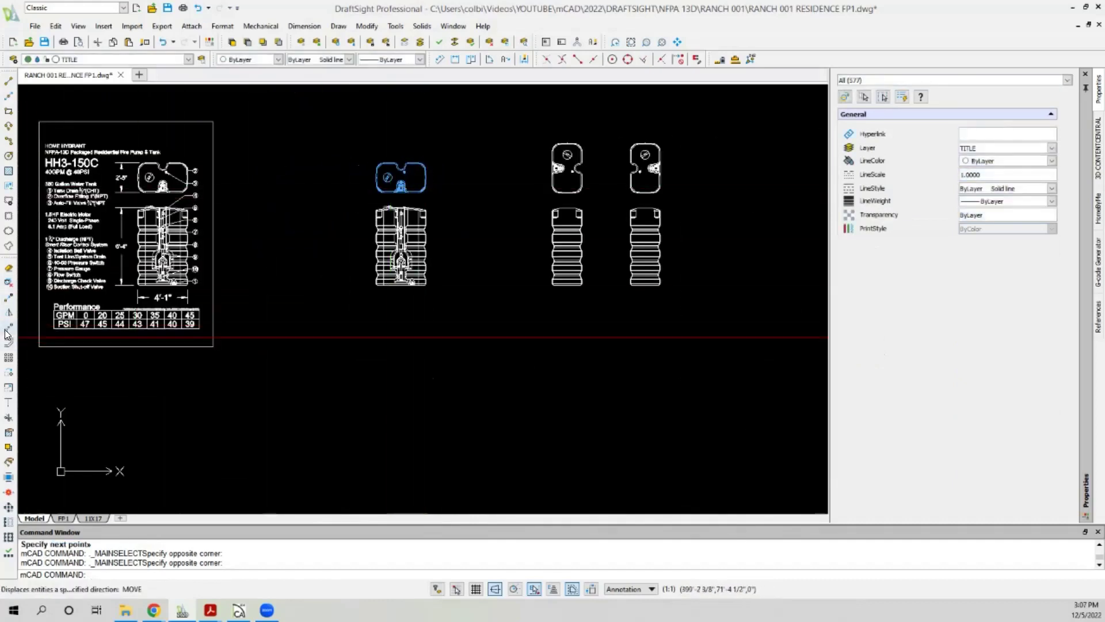
{"action": "left_click", "coordinate": [8, 342]}
{"action": "left_click", "coordinate": [402, 172]}
{"action": "scroll", "coordinate": [442, 126], "scroll_direction": "down", "scroll_amount": 1}
{"action": "scroll", "coordinate": [442, 126], "scroll_direction": "down", "scroll_amount": 3}
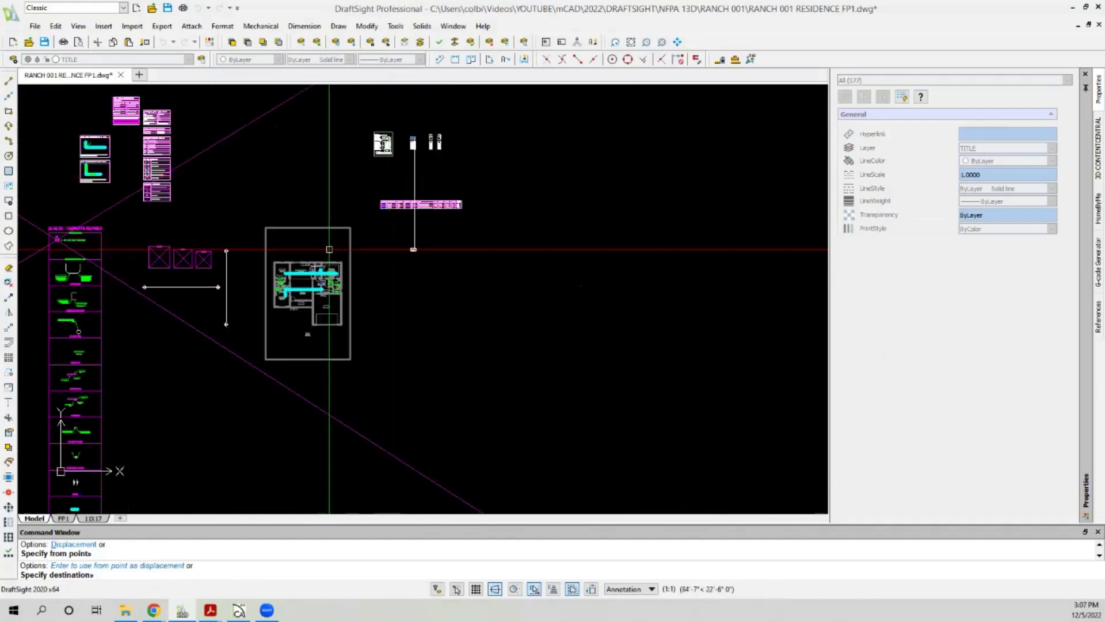
{"action": "scroll", "coordinate": [329, 249], "scroll_direction": "up", "scroll_amount": 6}
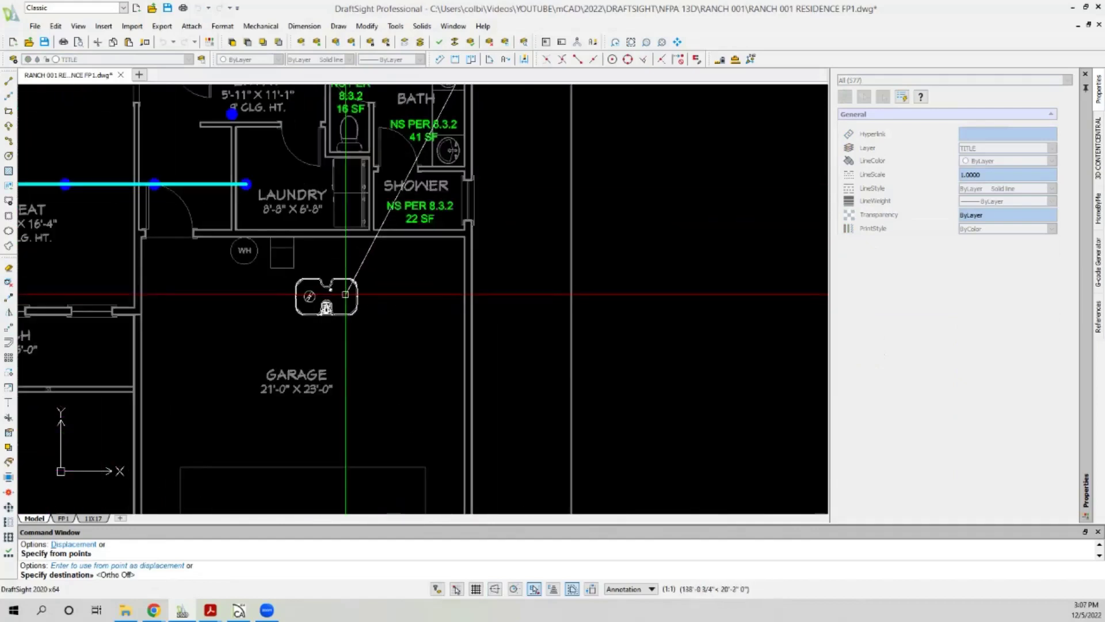
{"action": "left_click", "coordinate": [356, 259]}
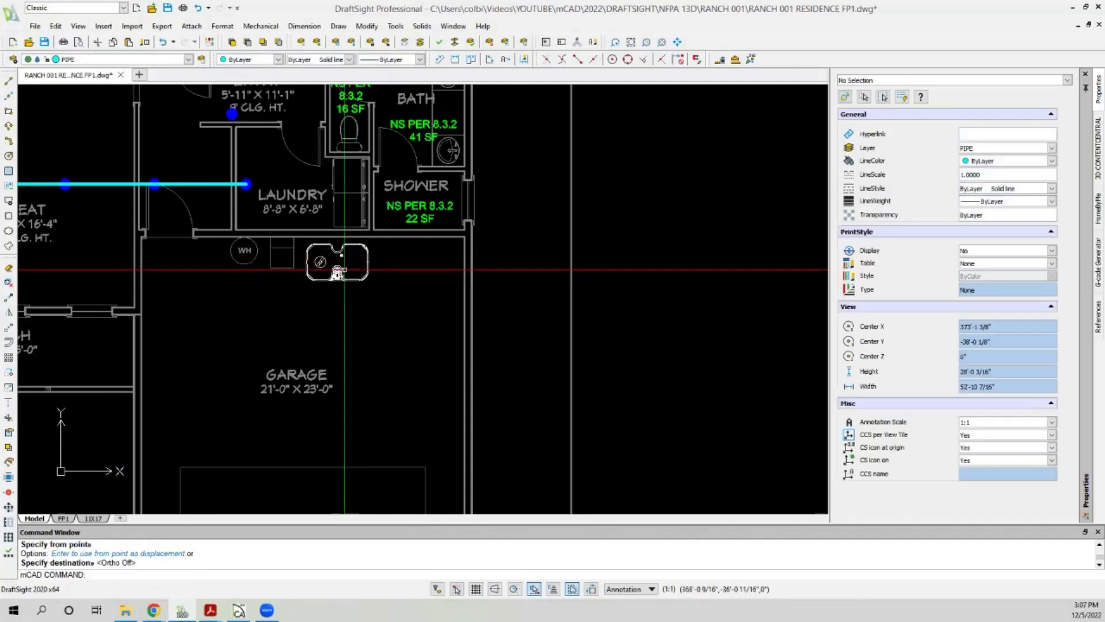
{"action": "scroll", "coordinate": [410, 285], "scroll_direction": "down", "scroll_amount": 1}
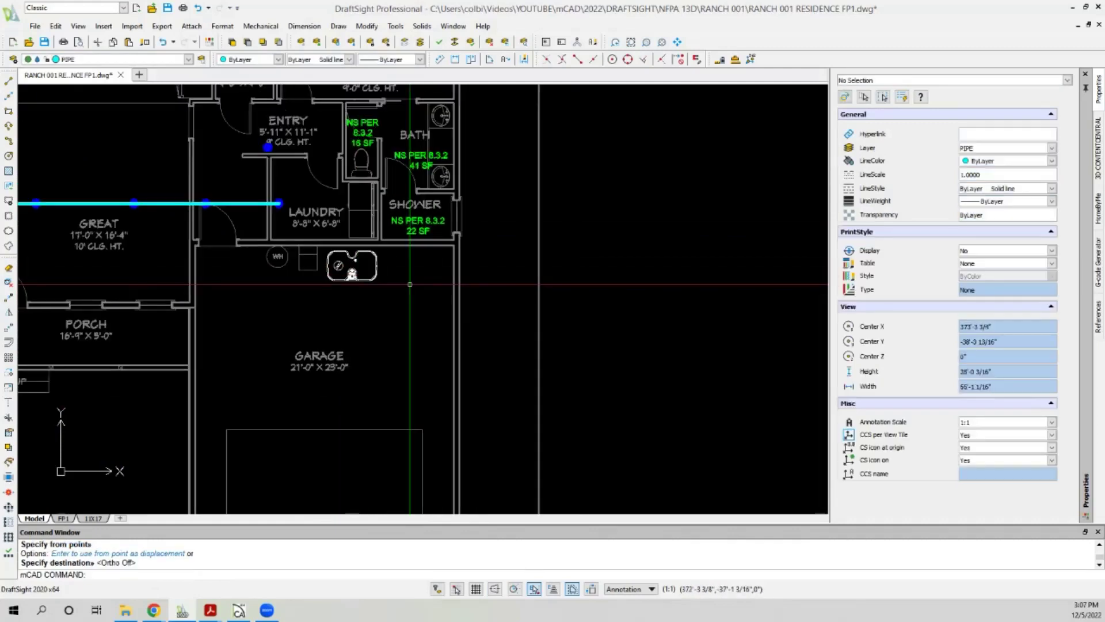
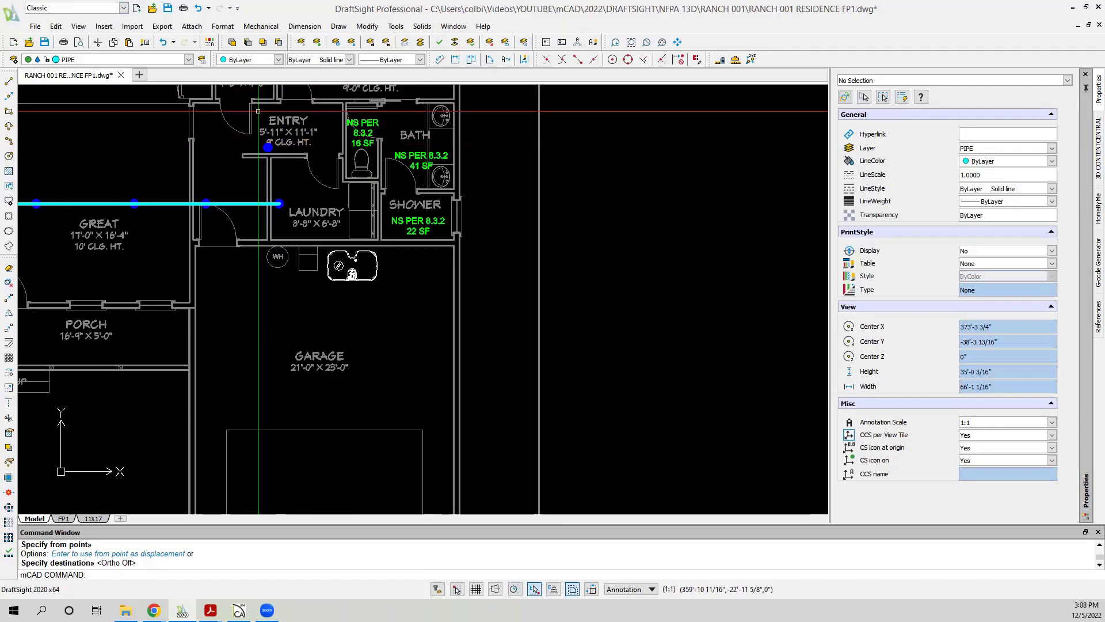
Zoom into the laundry area and window-select the entire sink fixture beside the water heater.
{"action": "scroll", "coordinate": [258, 157], "scroll_direction": "up", "scroll_amount": 2}
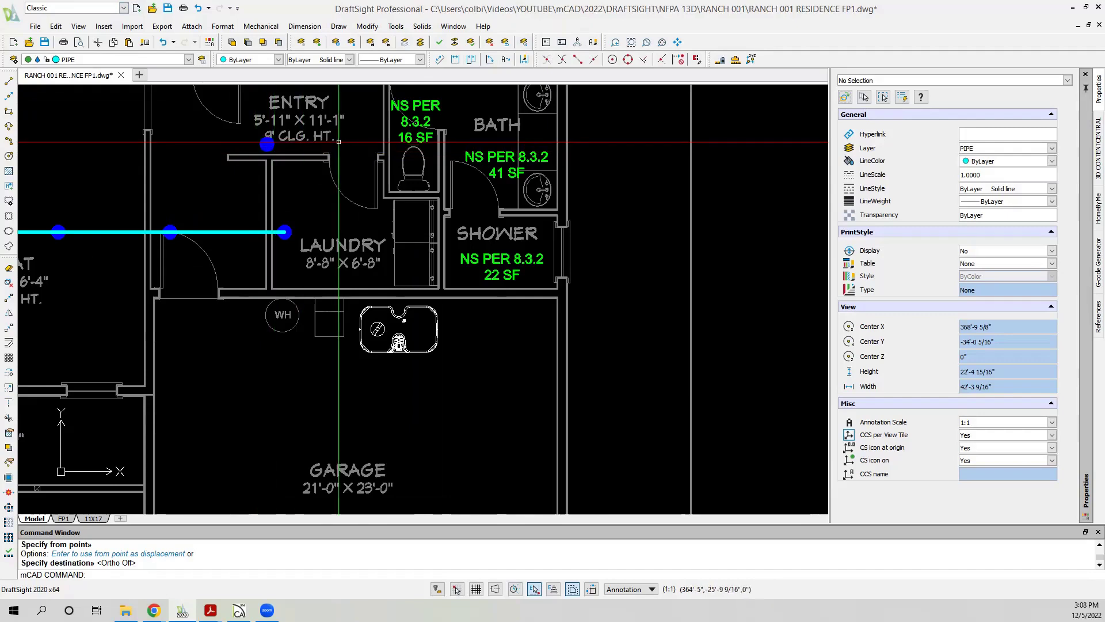
{"action": "scroll", "coordinate": [334, 145], "scroll_direction": "down", "scroll_amount": 2}
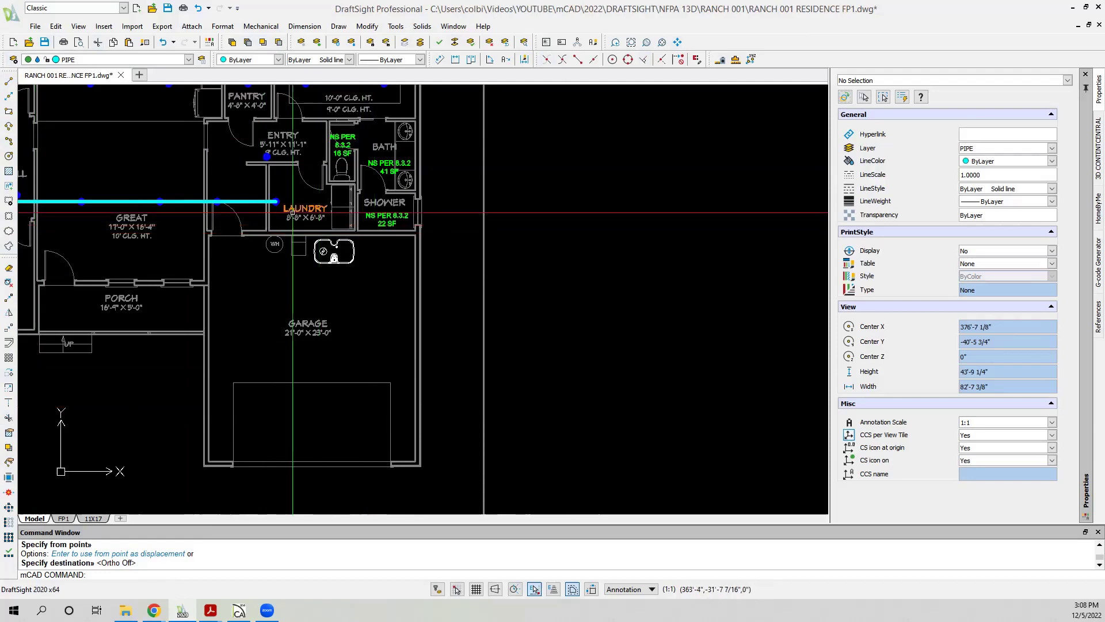
{"action": "scroll", "coordinate": [444, 231], "scroll_direction": "down", "scroll_amount": 1}
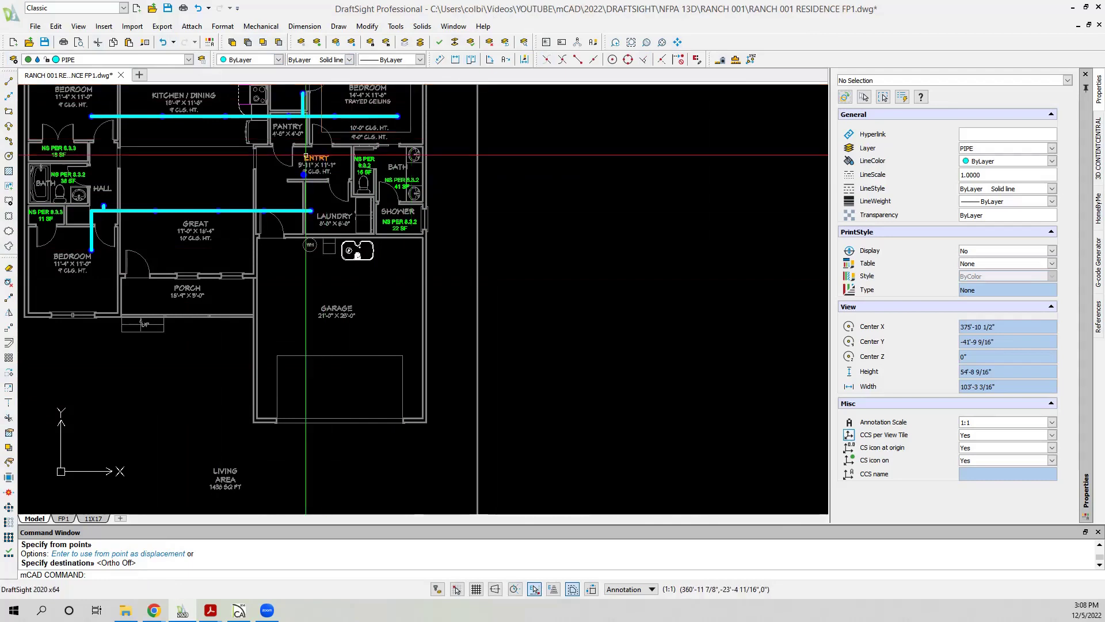
{"action": "scroll", "coordinate": [345, 211], "scroll_direction": "down", "scroll_amount": 2}
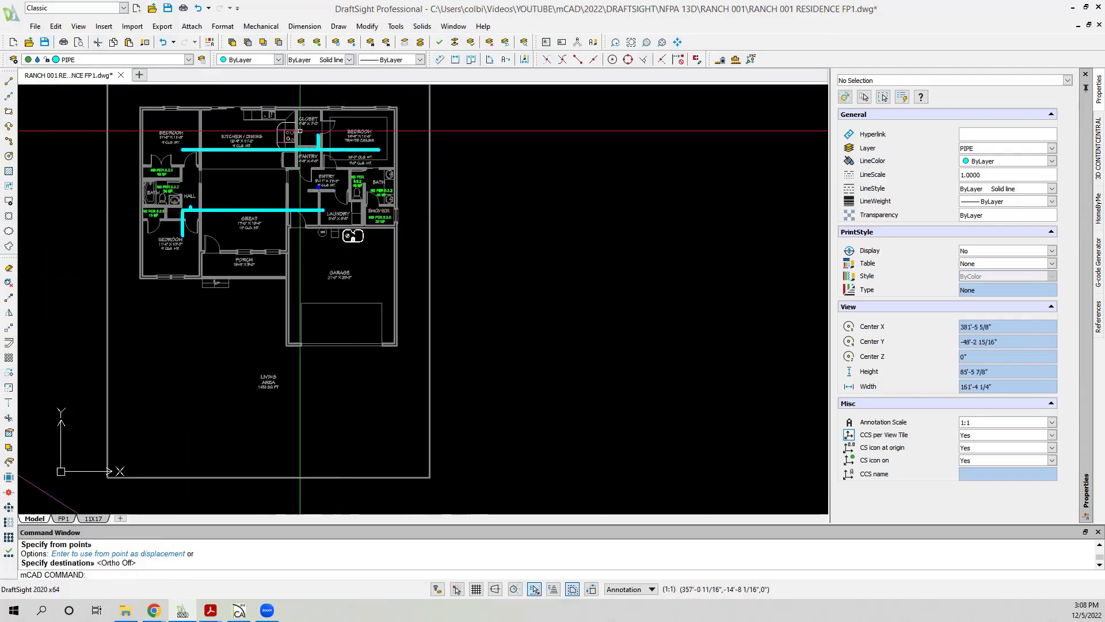
{"action": "scroll", "coordinate": [313, 156], "scroll_direction": "up", "scroll_amount": 4}
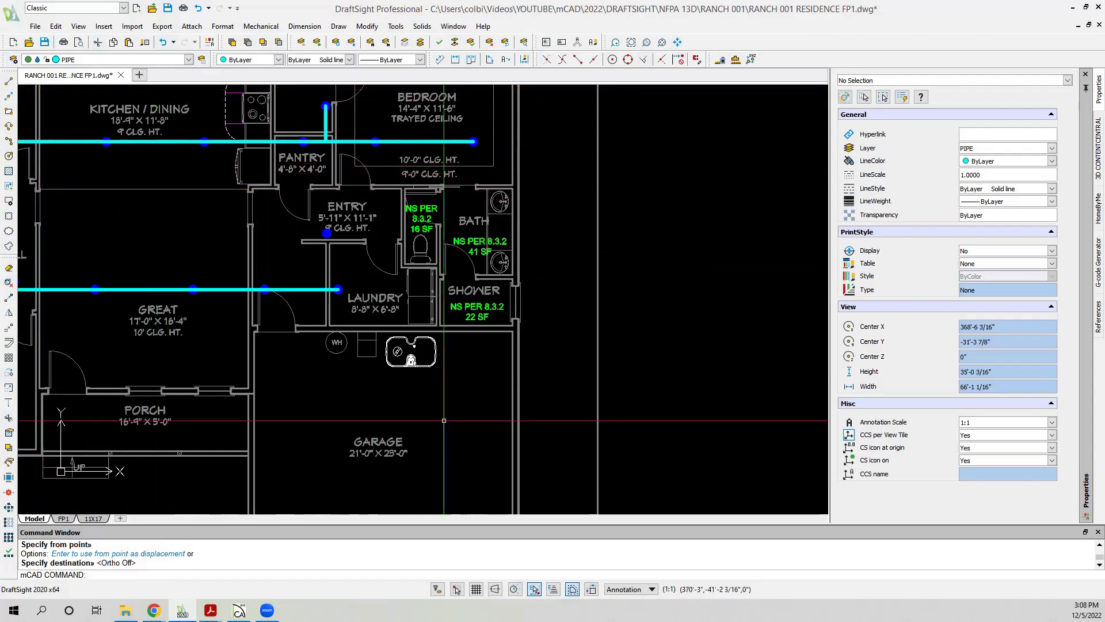
{"action": "scroll", "coordinate": [346, 184], "scroll_direction": "down", "scroll_amount": 4}
{"action": "scroll", "coordinate": [389, 298], "scroll_direction": "up", "scroll_amount": 8}
{"action": "left_click_drag", "start_coordinate": [388, 297], "coordinate": [569, 406]}
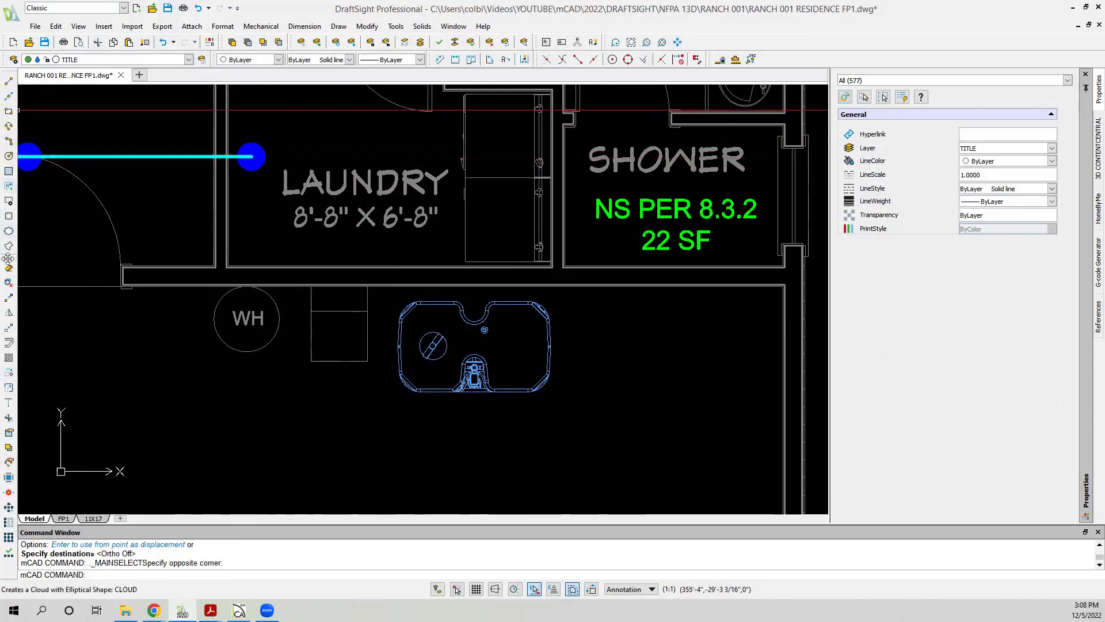
Move the sink from an endpoint base point to a perpendicular-snapped spot against the wall below the laundry.
{"action": "left_click", "coordinate": [9, 329]}
{"action": "scroll", "coordinate": [421, 305], "scroll_direction": "up", "scroll_amount": 2}
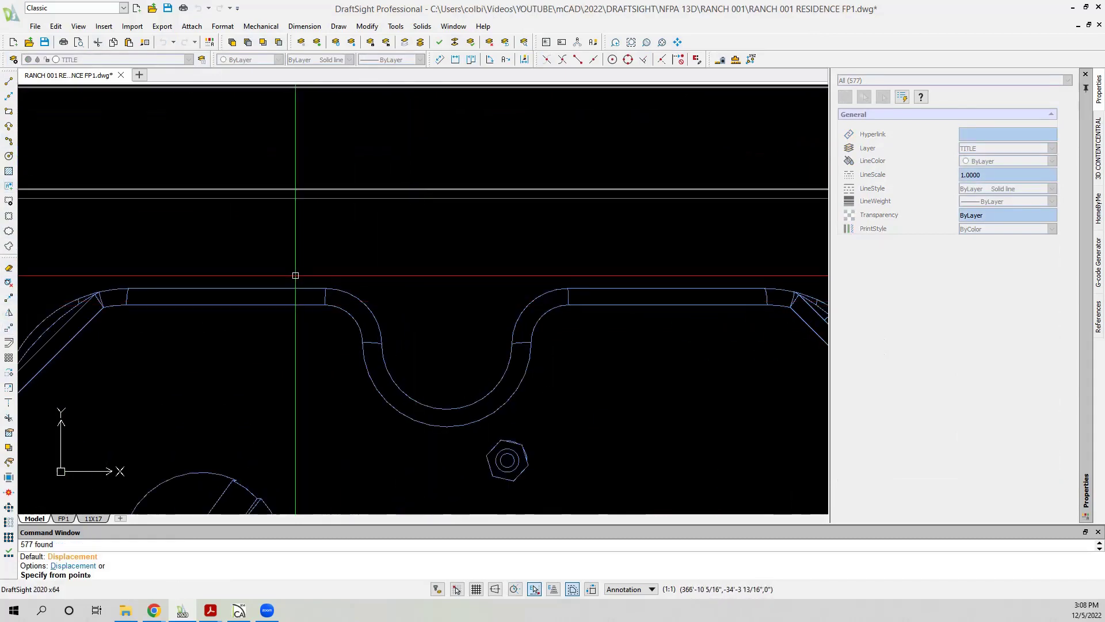
{"action": "left_click", "coordinate": [293, 289]}
{"action": "left_click", "coordinate": [642, 61]}
{"action": "scroll", "coordinate": [202, 192], "scroll_direction": "down", "scroll_amount": 2}
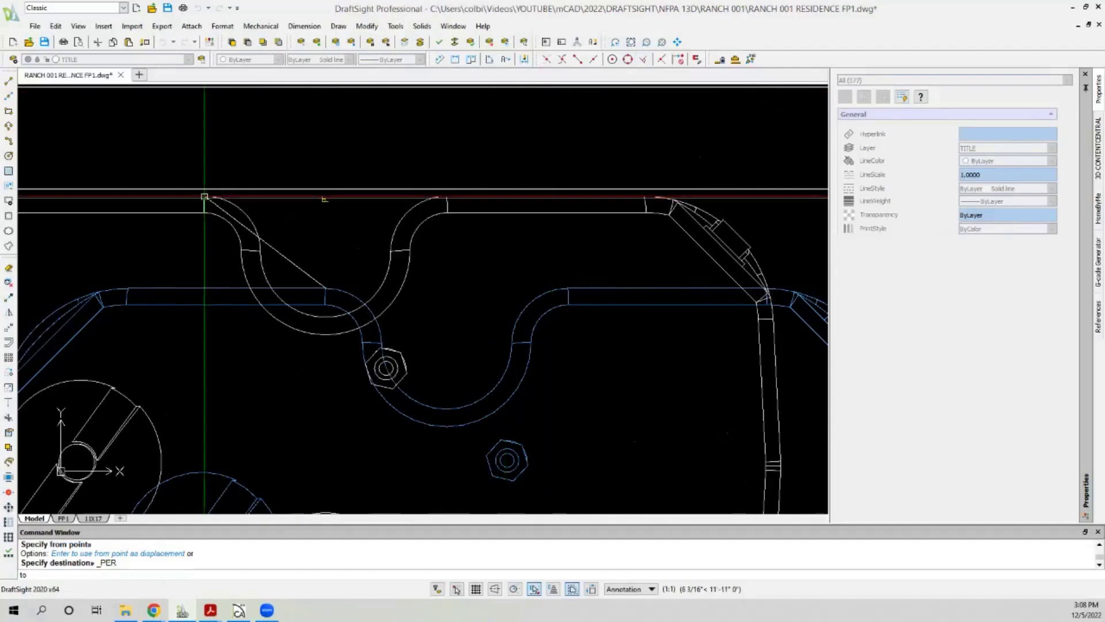
{"action": "left_click", "coordinate": [268, 189]}
{"action": "scroll", "coordinate": [268, 188], "scroll_direction": "down", "scroll_amount": 2}
{"action": "scroll", "coordinate": [230, 198], "scroll_direction": "down", "scroll_amount": 2}
{"action": "scroll", "coordinate": [230, 199], "scroll_direction": "up", "scroll_amount": 2}
{"action": "scroll", "coordinate": [226, 202], "scroll_direction": "down", "scroll_amount": 2}
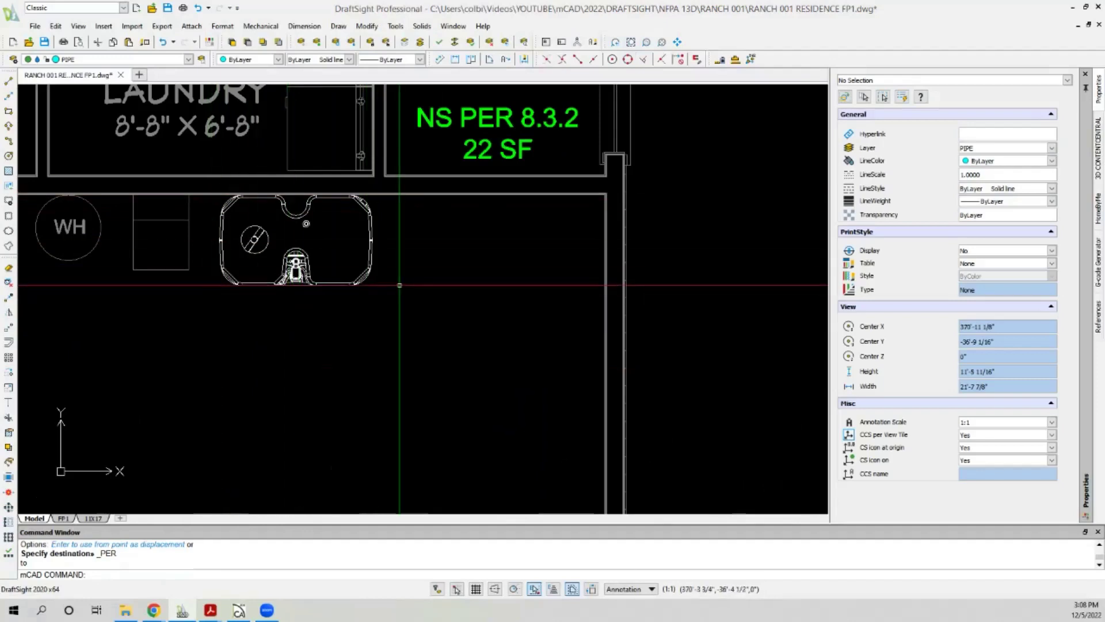
{"action": "scroll", "coordinate": [228, 205], "scroll_direction": "down", "scroll_amount": 2}
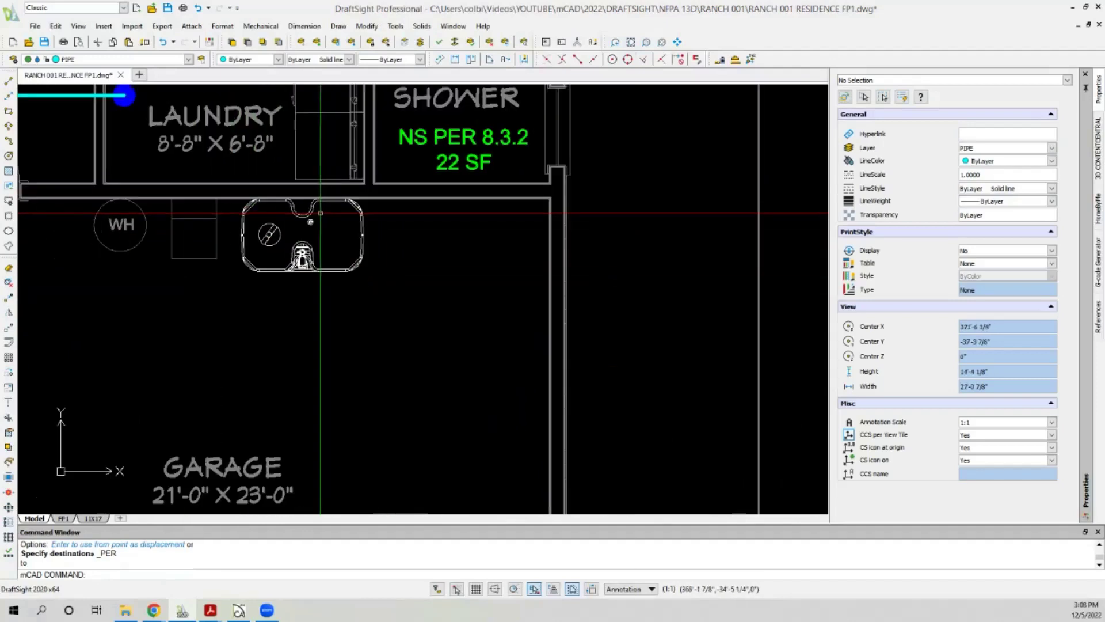
{"action": "scroll", "coordinate": [252, 205], "scroll_direction": "up", "scroll_amount": 1}
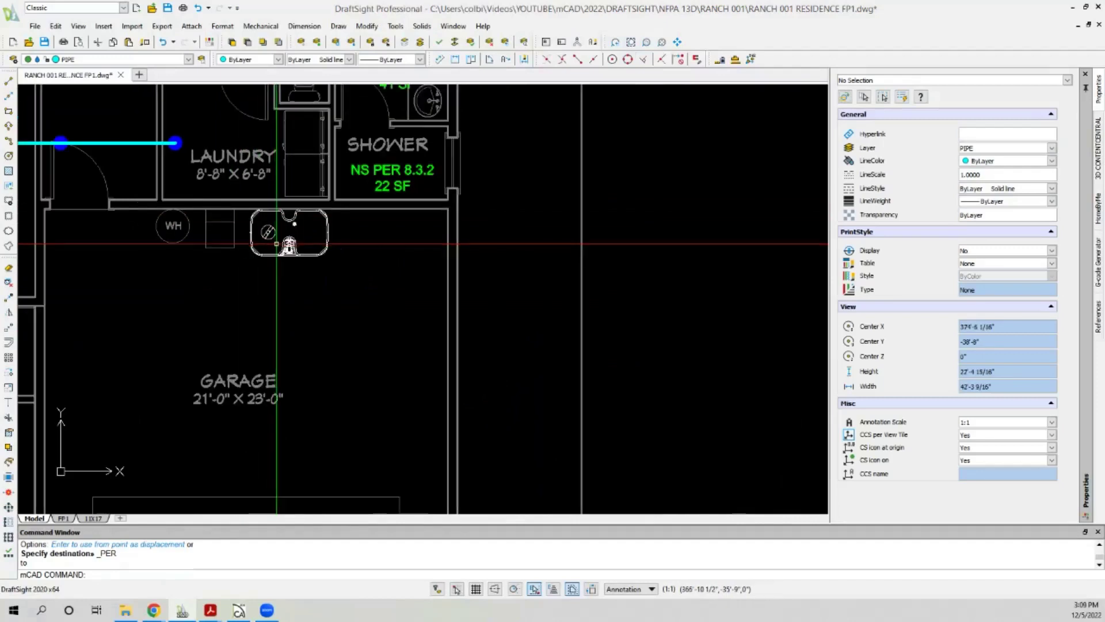
{"action": "scroll", "coordinate": [278, 245], "scroll_direction": "up", "scroll_amount": 4}
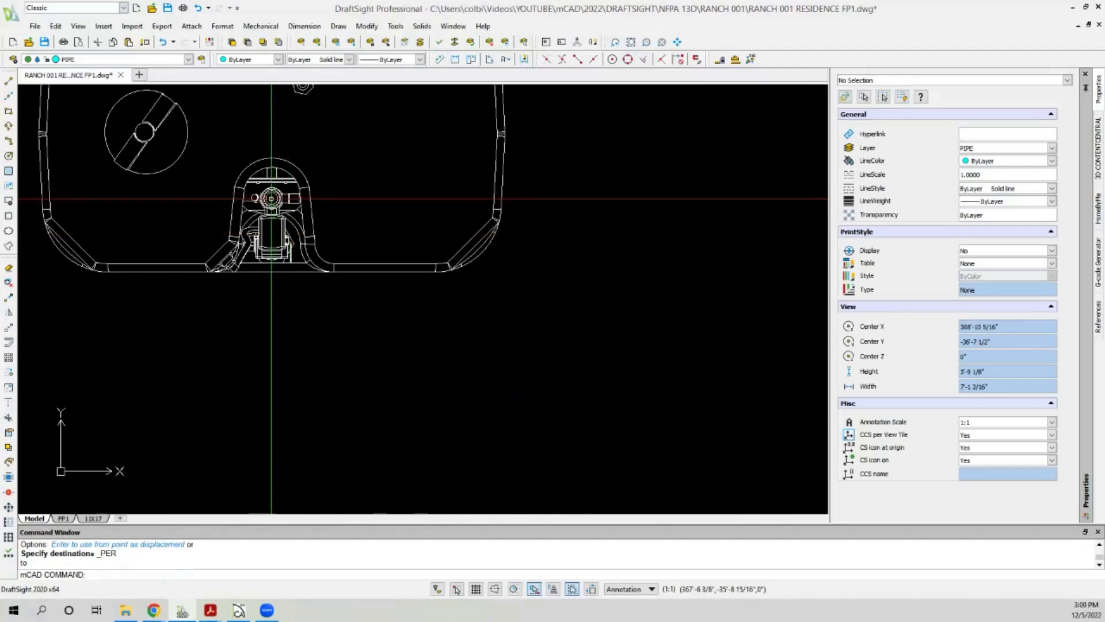
{"action": "scroll", "coordinate": [271, 199], "scroll_direction": "down", "scroll_amount": 10}
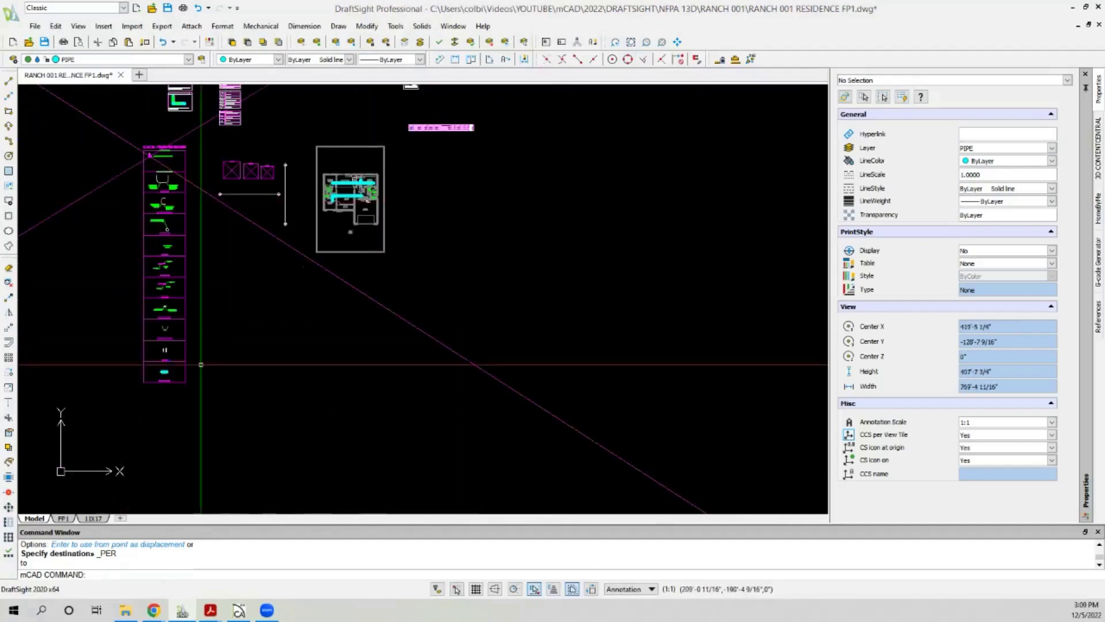
Window-select the sprinkler head symbol by the RISER legend and switch from Move to Copy.
{"action": "scroll", "coordinate": [201, 364], "scroll_direction": "up", "scroll_amount": 9}
{"action": "left_click", "coordinate": [255, 215]}
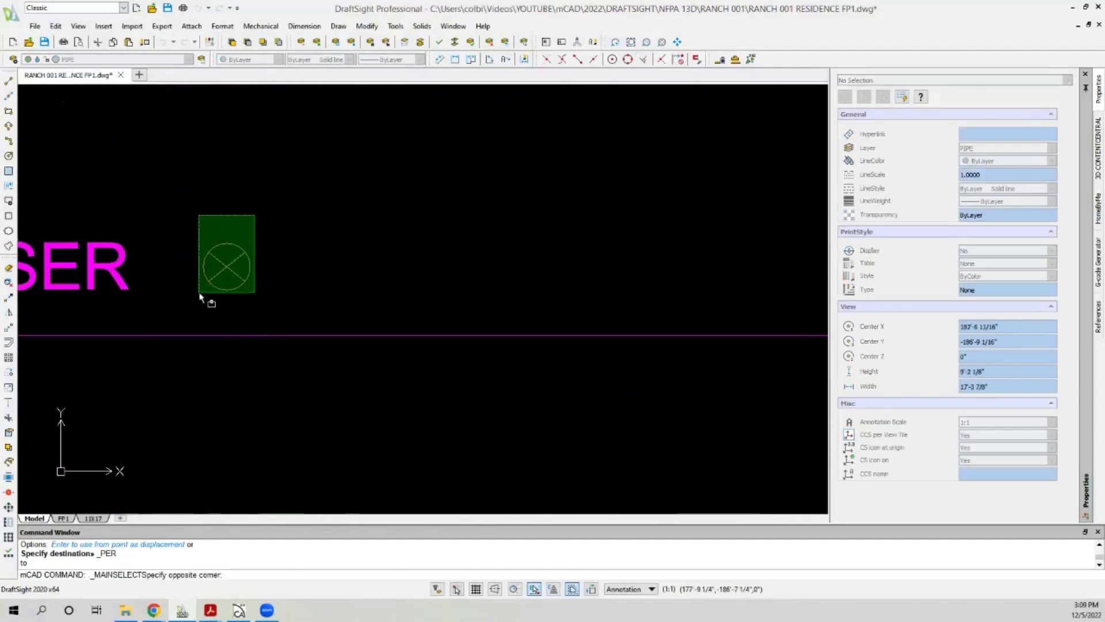
{"action": "left_click", "coordinate": [199, 297]}
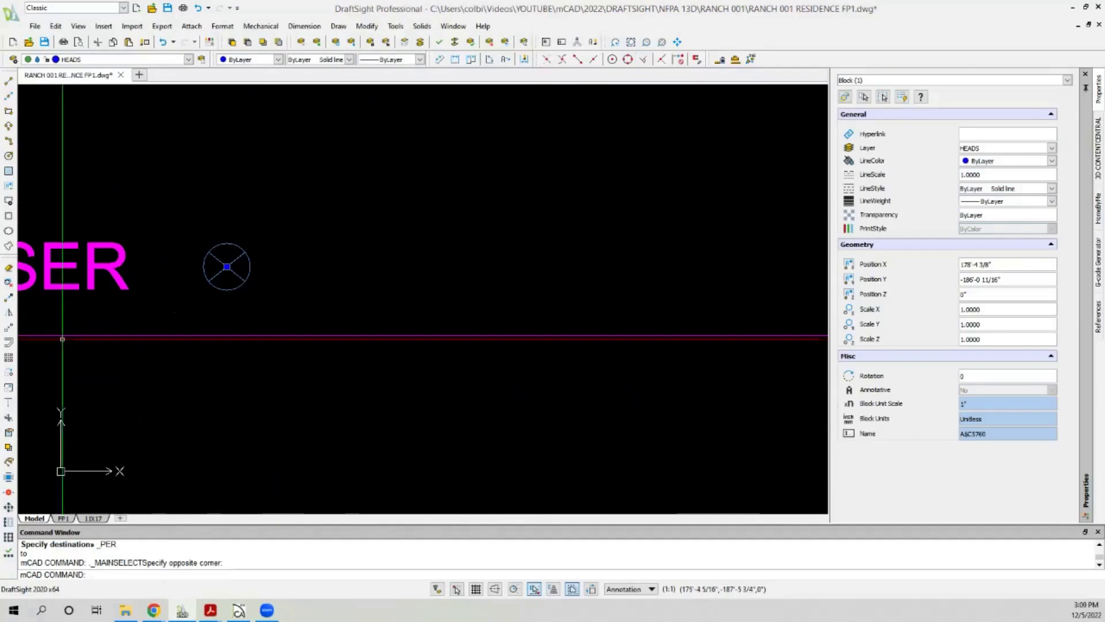
{"action": "left_click", "coordinate": [9, 330]}
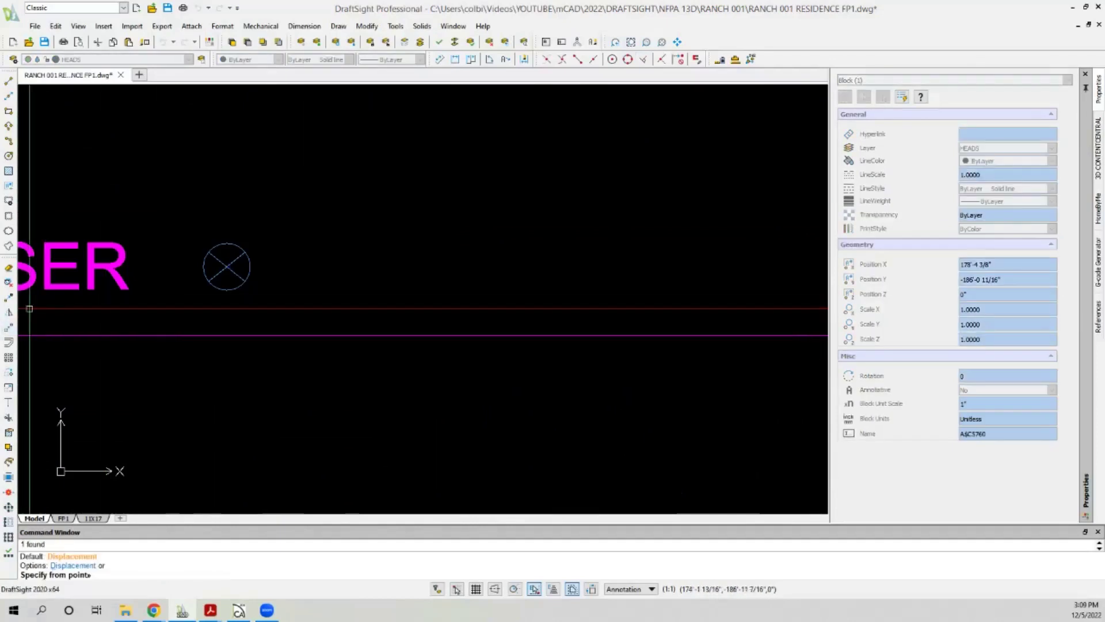
{"action": "key", "text": "Escape"}
{"action": "key", "text": "Return"}
{"action": "key", "text": "Return"}
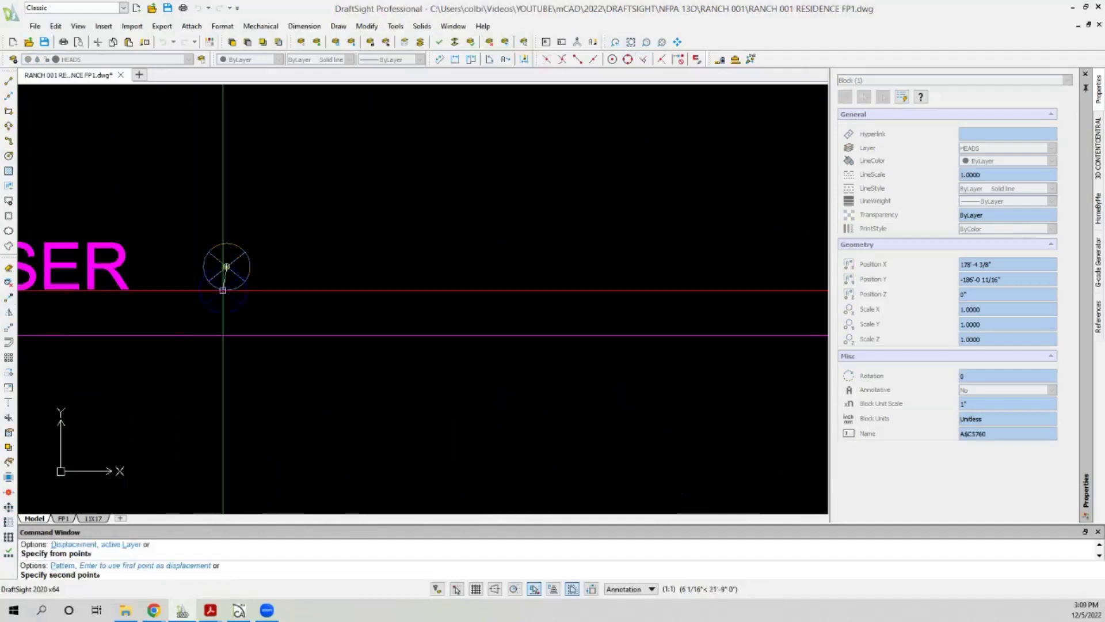
Copy the sprinkler head from its centre onto the sink fixture.
{"action": "scroll", "coordinate": [75, 296], "scroll_direction": "down", "scroll_amount": 5}
{"action": "left_click", "coordinate": [75, 291]}
{"action": "middle_click_drag", "start_coordinate": [86, 283], "coordinate": [255, 302]}
{"action": "scroll", "coordinate": [348, 249], "scroll_direction": "up", "scroll_amount": 12}
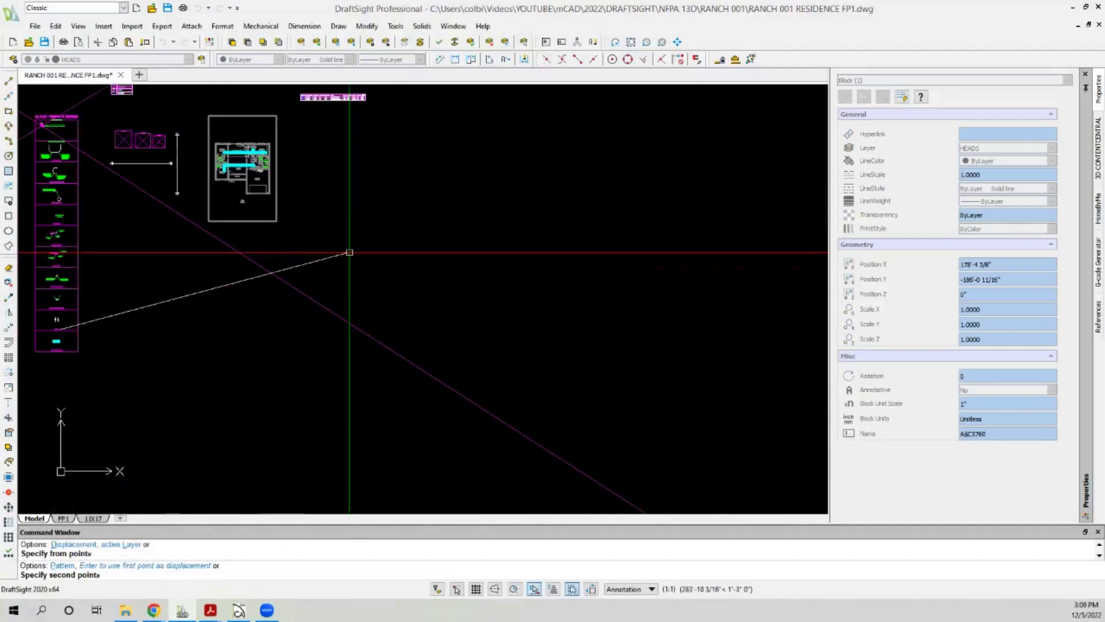
{"action": "scroll", "coordinate": [219, 173], "scroll_direction": "up", "scroll_amount": 5}
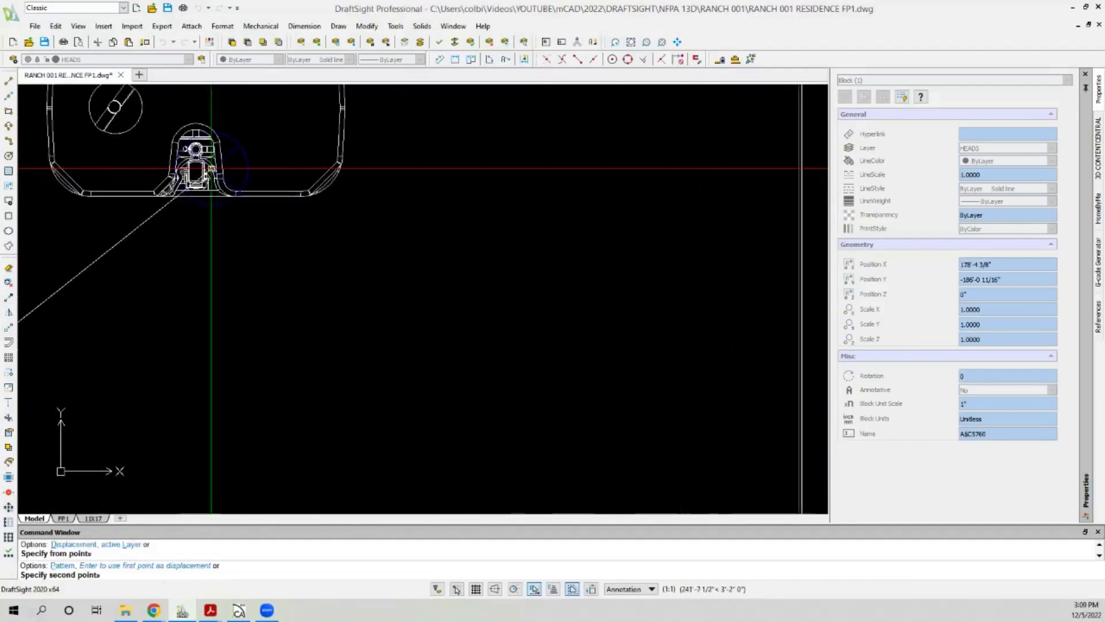
{"action": "left_click", "coordinate": [209, 135]}
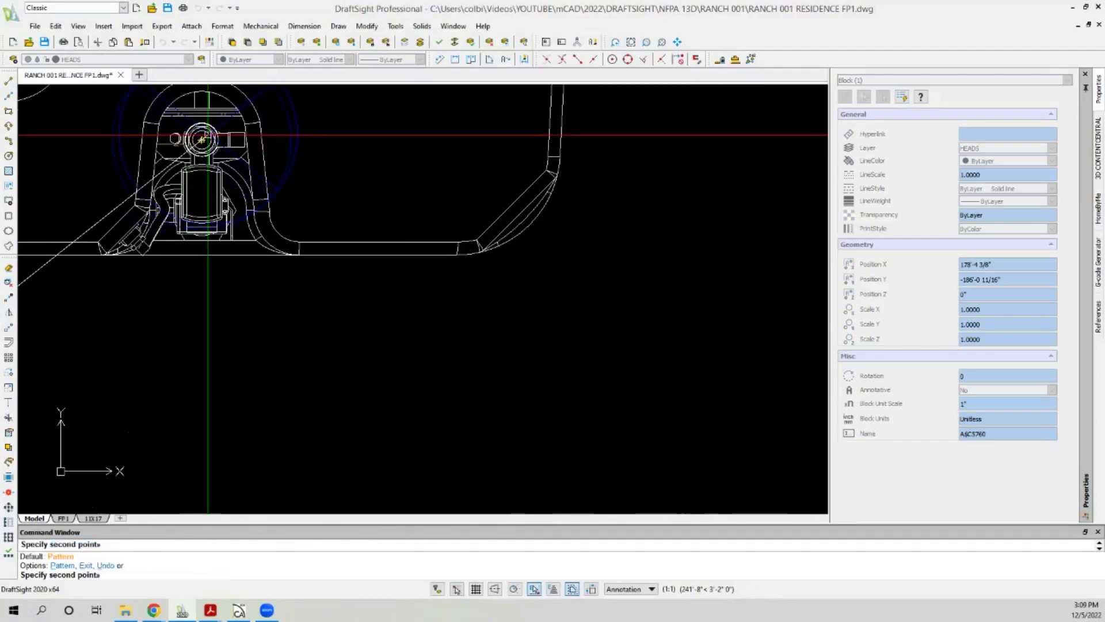
{"action": "scroll", "coordinate": [252, 284], "scroll_direction": "down", "scroll_amount": 5}
{"action": "key", "text": "Return"}
{"action": "scroll", "coordinate": [261, 296], "scroll_direction": "down", "scroll_amount": 5}
{"action": "scroll", "coordinate": [276, 279], "scroll_direction": "down", "scroll_amount": 1}
{"action": "scroll", "coordinate": [268, 279], "scroll_direction": "up", "scroll_amount": 6}
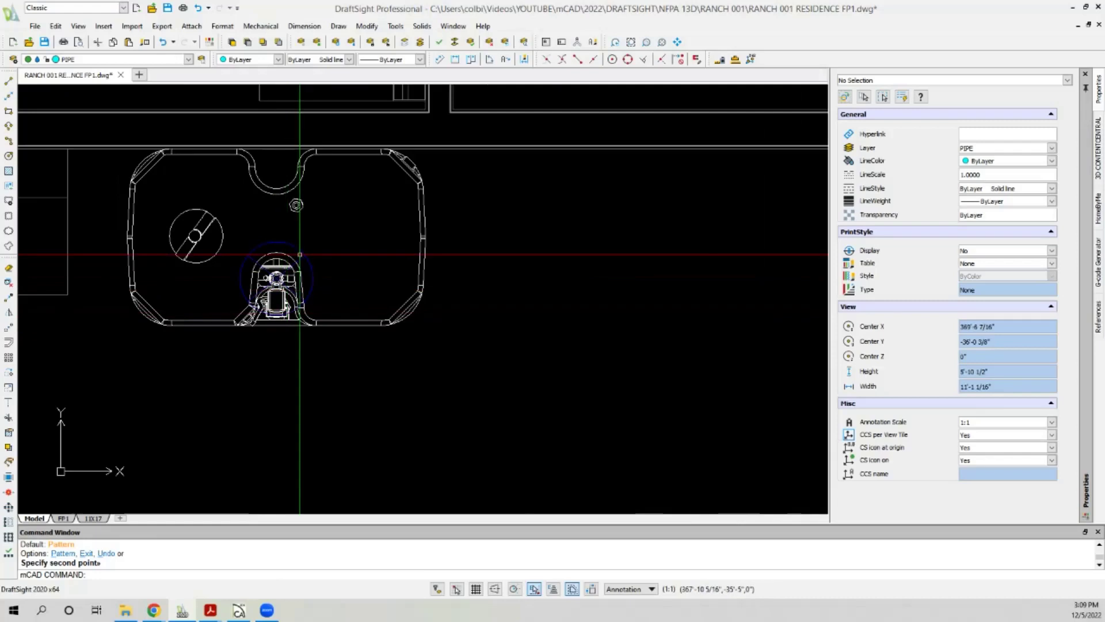
{"action": "scroll", "coordinate": [300, 254], "scroll_direction": "down", "scroll_amount": 4}
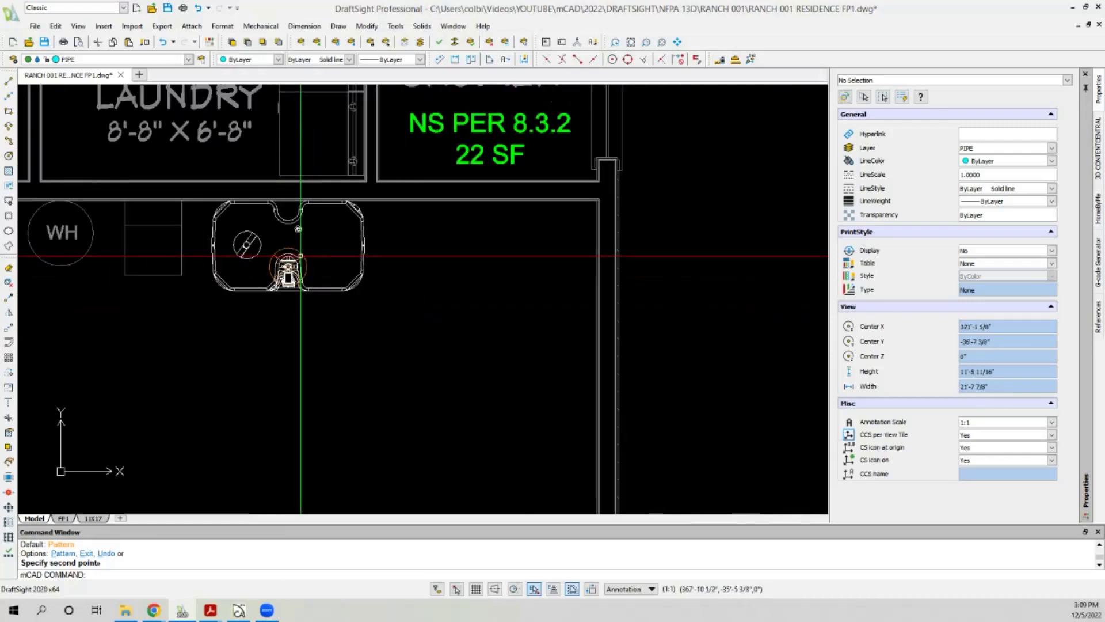
{"action": "scroll", "coordinate": [301, 255], "scroll_direction": "down", "scroll_amount": 3}
Draw a pipe line from the sink's sprinkler head perpendicular to the laundry branch level.
{"action": "left_click", "coordinate": [9, 81]}
{"action": "scroll", "coordinate": [271, 251], "scroll_direction": "up", "scroll_amount": 3}
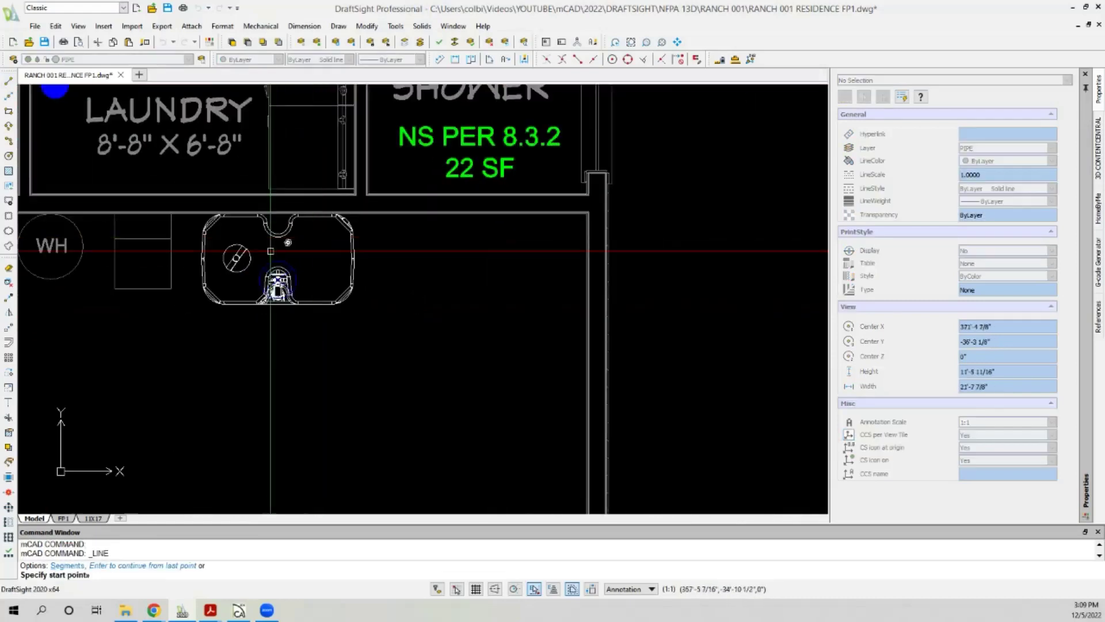
{"action": "left_click", "coordinate": [278, 281]}
{"action": "scroll", "coordinate": [279, 281], "scroll_direction": "down", "scroll_amount": 3}
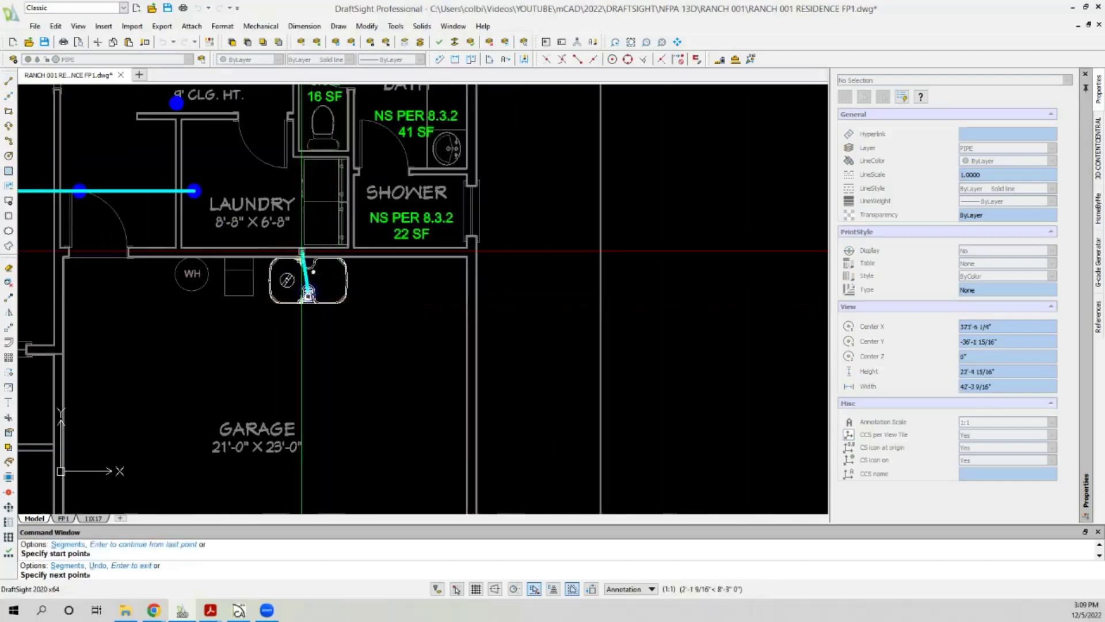
{"action": "left_click", "coordinate": [644, 60]}
{"action": "scroll", "coordinate": [265, 340], "scroll_direction": "down", "scroll_amount": 3}
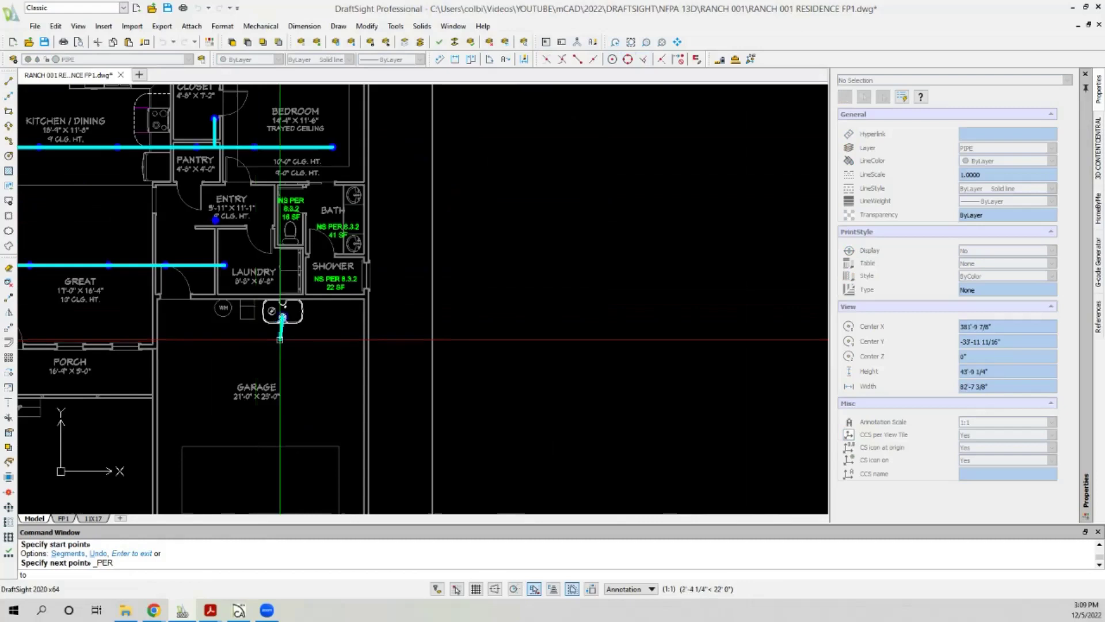
{"action": "scroll", "coordinate": [279, 340], "scroll_direction": "down", "scroll_amount": 3}
{"action": "scroll", "coordinate": [295, 215], "scroll_direction": "up", "scroll_amount": 3}
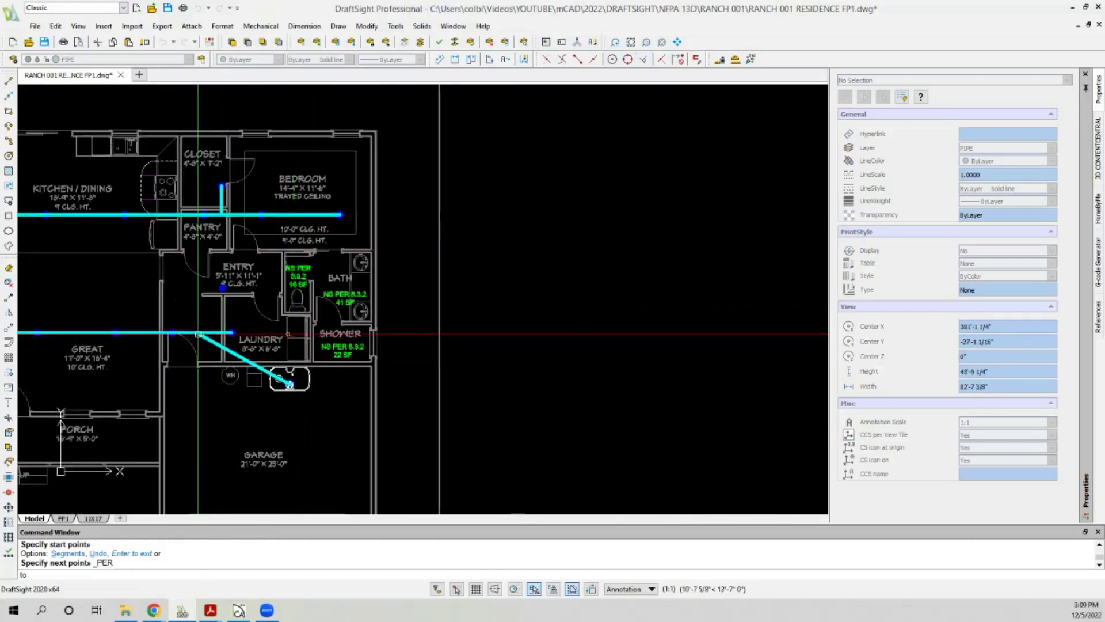
{"action": "left_click", "coordinate": [210, 342]}
{"action": "key", "text": "Return"}
Extend the pipes to the laundry branch boundary and zoom in on the Entry area.
{"action": "scroll", "coordinate": [178, 342], "scroll_direction": "up", "scroll_amount": 2}
{"action": "left_click", "coordinate": [9, 401]}
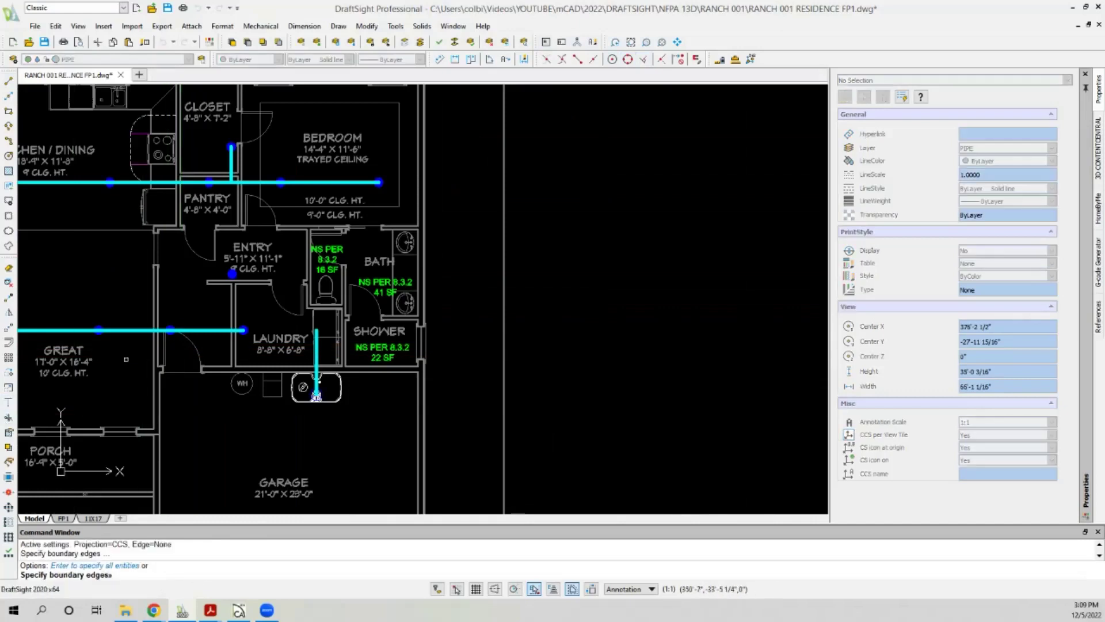
{"action": "scroll", "coordinate": [316, 345], "scroll_direction": "up", "scroll_amount": 2}
{"action": "key", "text": "Return"}
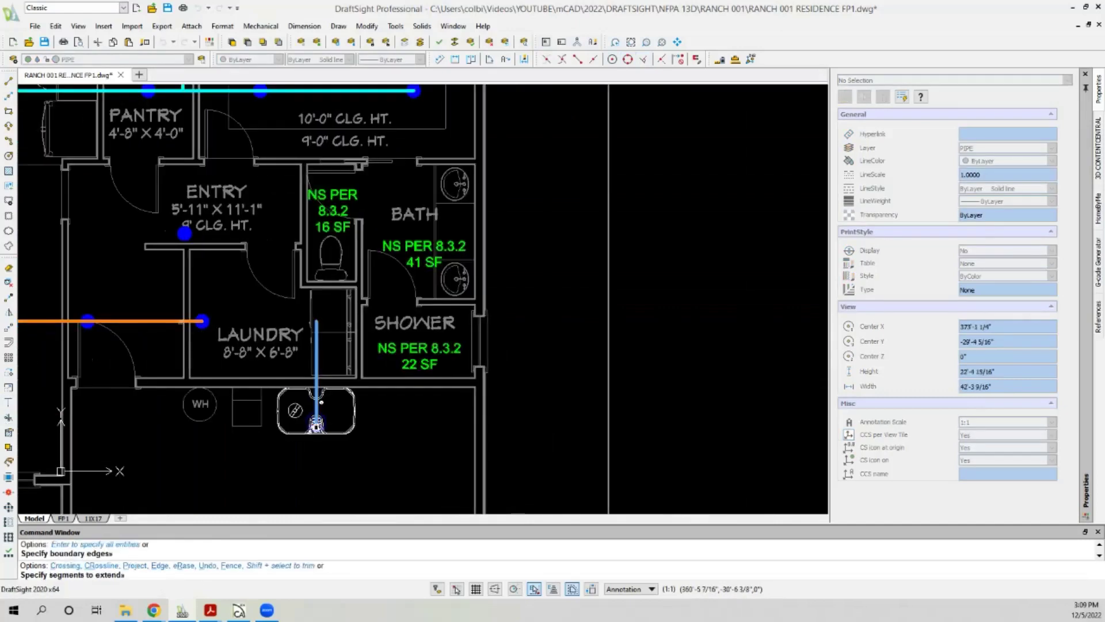
{"action": "key", "text": "Return"}
{"action": "scroll", "coordinate": [173, 271], "scroll_direction": "down", "scroll_amount": 2}
{"action": "scroll", "coordinate": [69, 265], "scroll_direction": "up", "scroll_amount": 2}
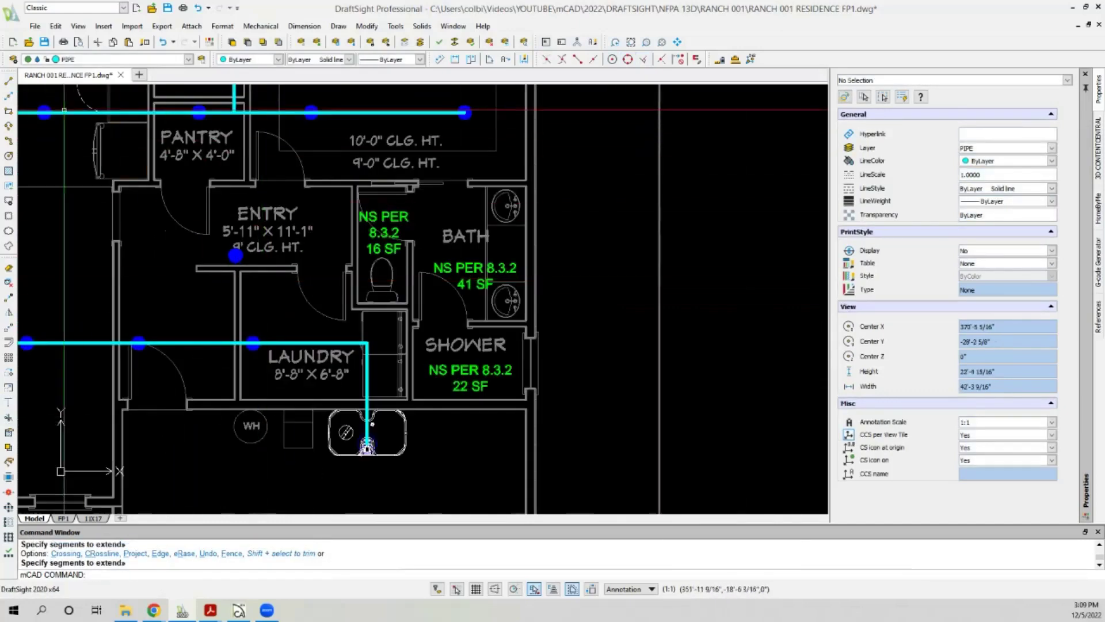
{"action": "scroll", "coordinate": [51, 265], "scroll_direction": "down", "scroll_amount": 2}
{"action": "scroll", "coordinate": [23, 115], "scroll_direction": "up", "scroll_amount": 2}
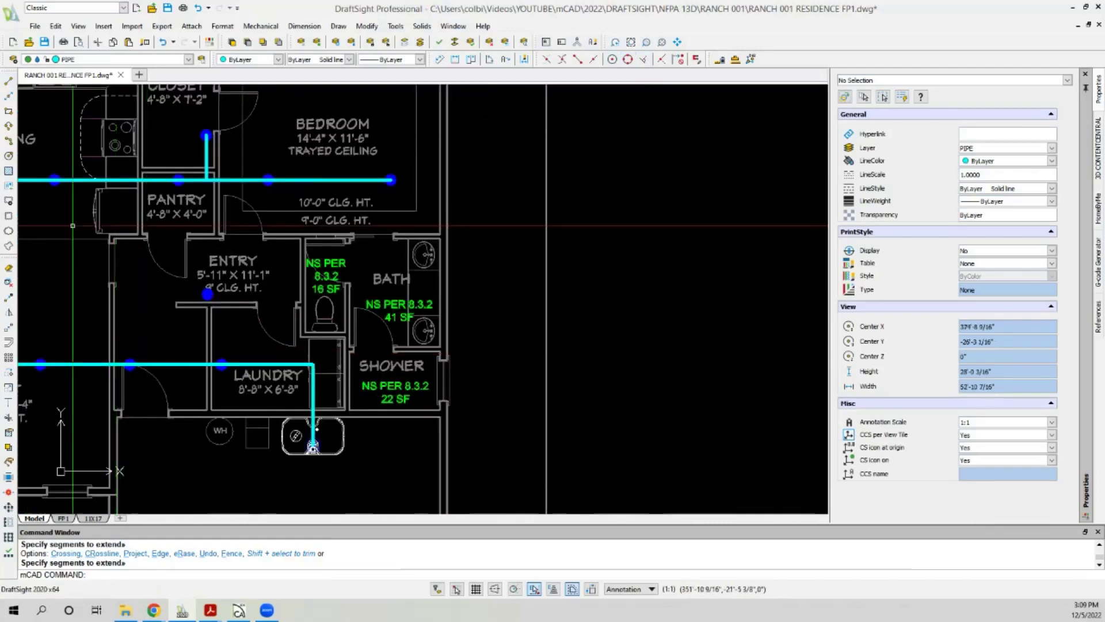
{"action": "scroll", "coordinate": [207, 296], "scroll_direction": "up", "scroll_amount": 3}
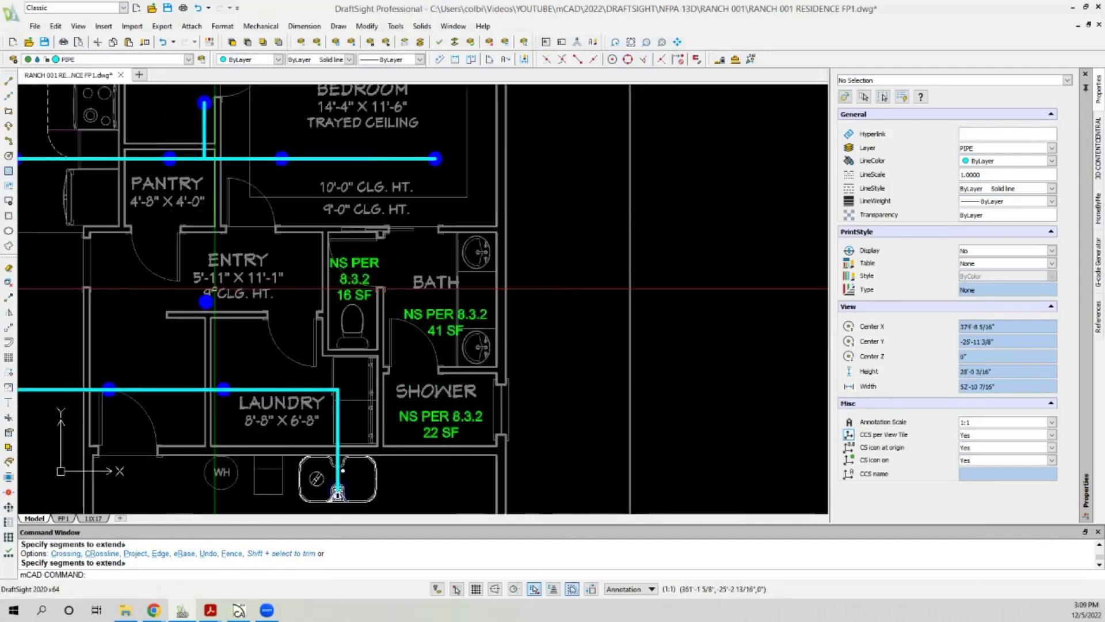
Draw an 8' line starting at the Entry wall corner.
{"action": "scroll", "coordinate": [64, 305], "scroll_direction": "up", "scroll_amount": 2}
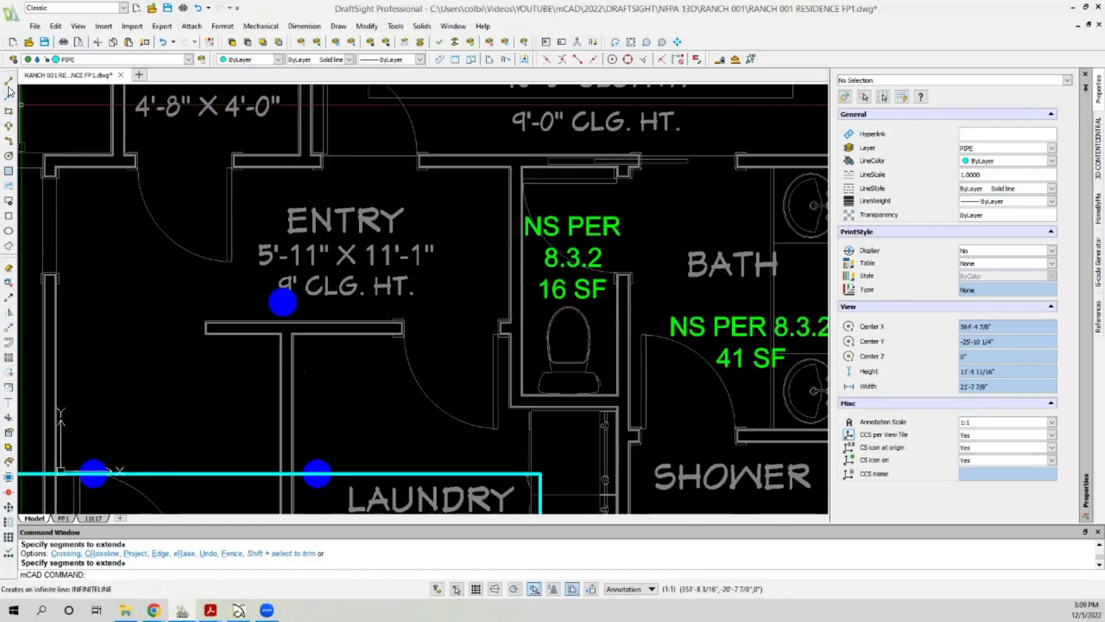
{"action": "left_click", "coordinate": [9, 81]}
{"action": "scroll", "coordinate": [41, 328], "scroll_direction": "up", "scroll_amount": 3}
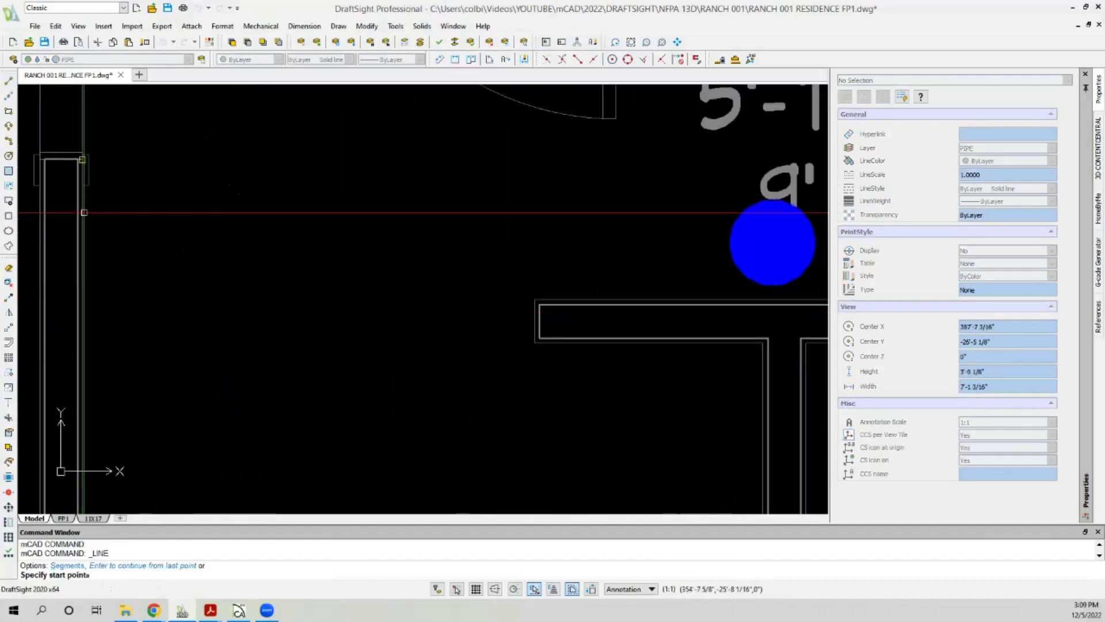
{"action": "left_click", "coordinate": [83, 159]}
{"action": "type", "text": "8'"}
{"action": "key", "text": "Return"}
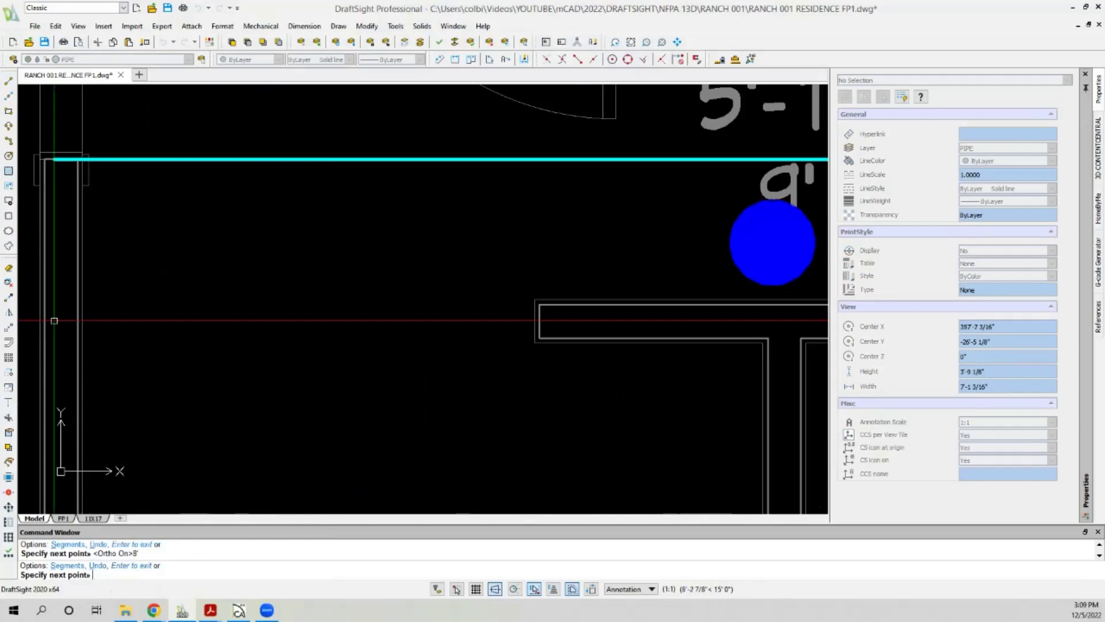
{"action": "scroll", "coordinate": [58, 311], "scroll_direction": "down", "scroll_amount": 4}
{"action": "key", "text": "Return"}
Grip-stretch the Entry sprinkler head perpendicular onto the end of the pipe drop.
{"action": "left_click", "coordinate": [259, 285]}
{"action": "left_click", "coordinate": [259, 285]}
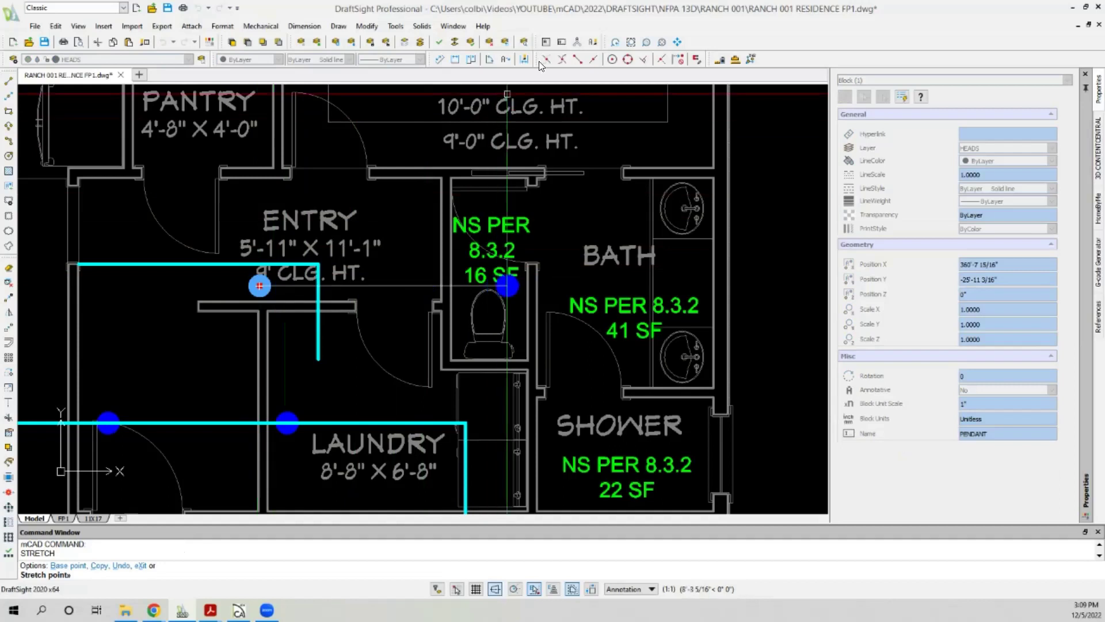
{"action": "left_click", "coordinate": [643, 59]}
{"action": "scroll", "coordinate": [317, 294], "scroll_direction": "up", "scroll_amount": 3}
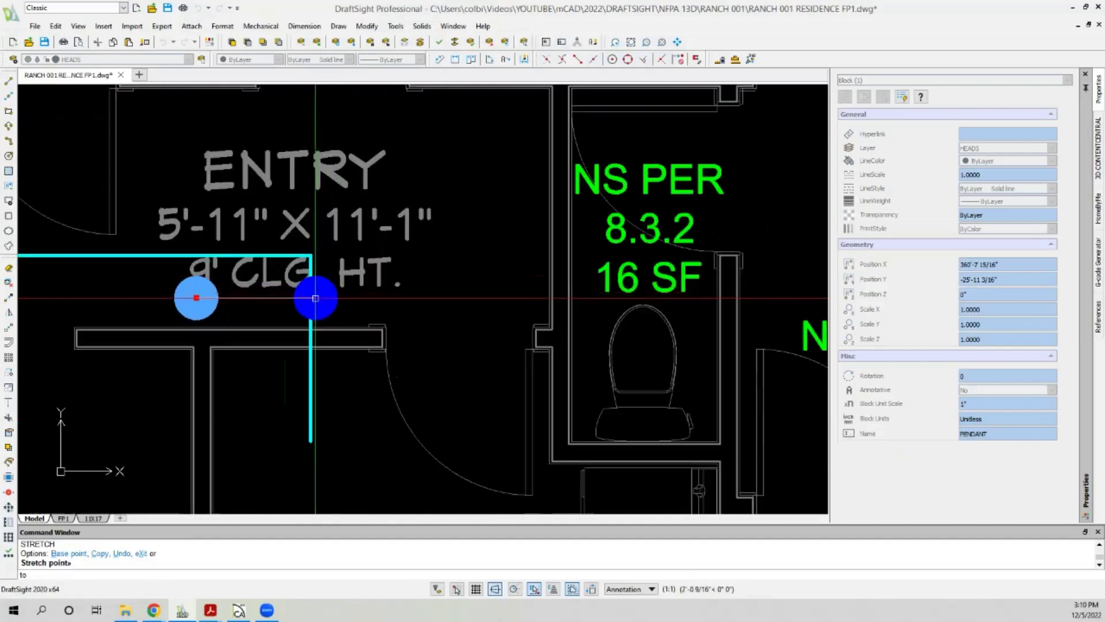
{"action": "left_click", "coordinate": [311, 300]}
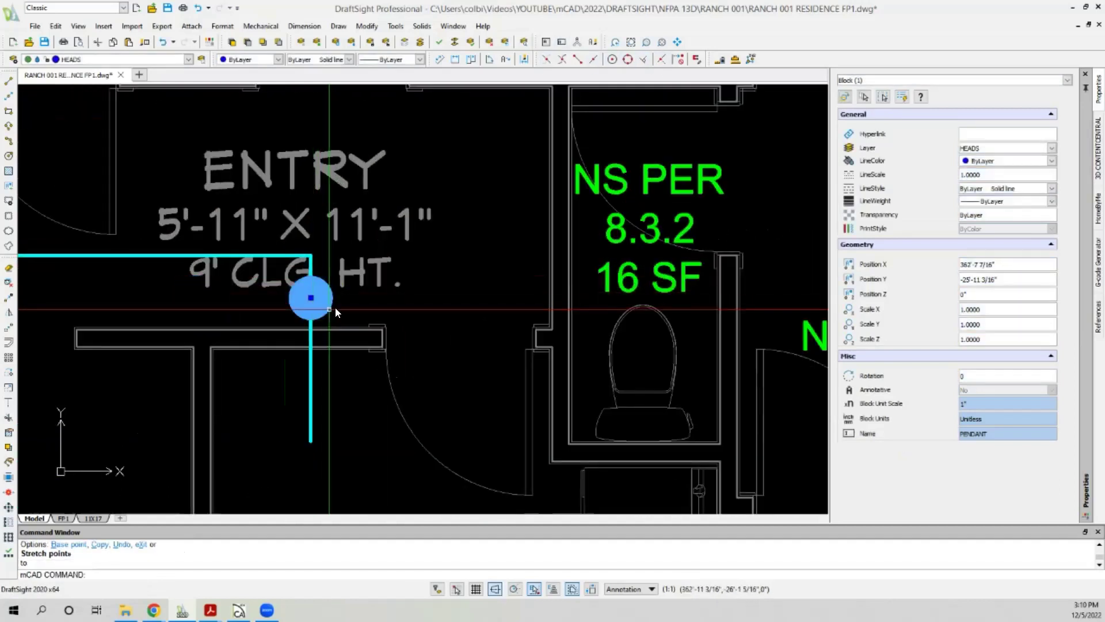
{"action": "key", "text": "Escape"}
{"action": "key", "text": "Escape"}
Delete the temporary horizontal 8' guide line.
{"action": "left_click", "coordinate": [128, 252]}
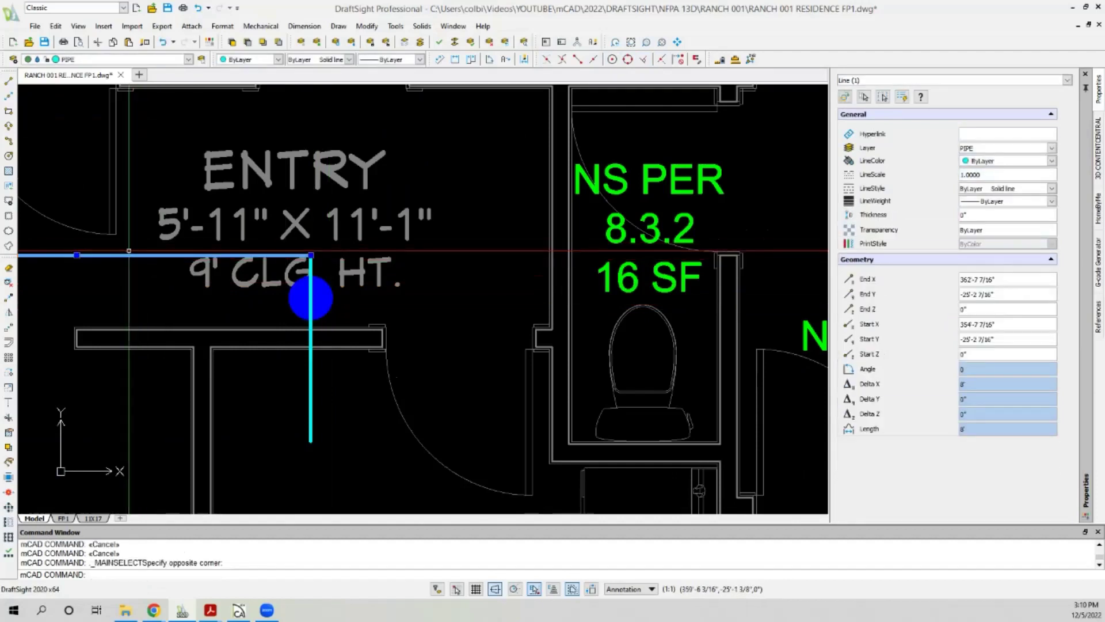
{"action": "key", "text": "Delete"}
{"action": "scroll", "coordinate": [303, 288], "scroll_direction": "down", "scroll_amount": 5}
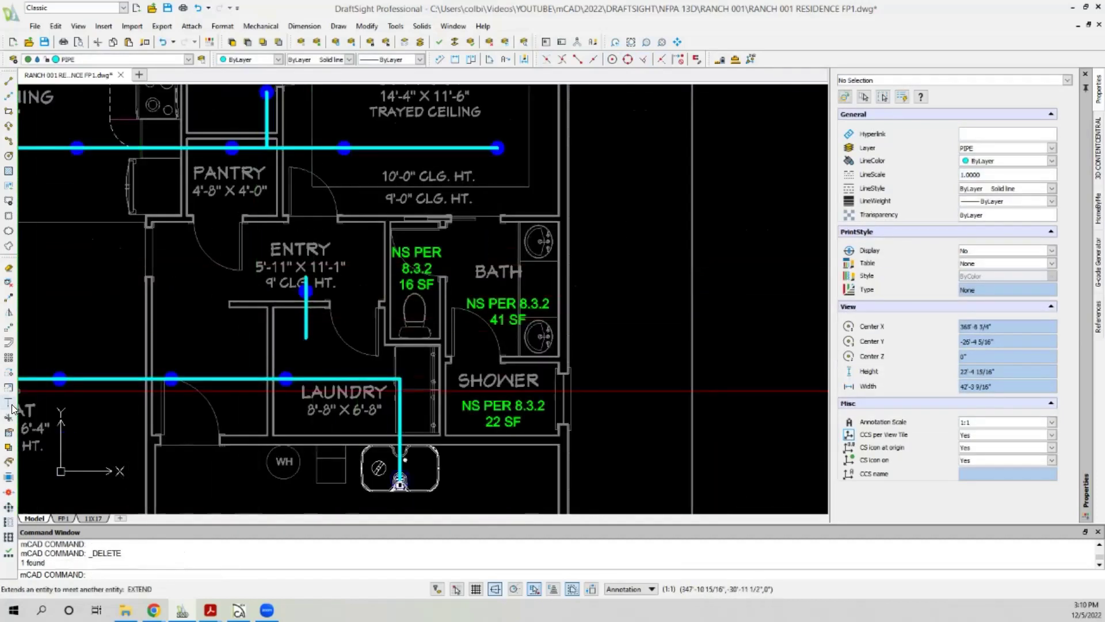
Extend the Entry pipe drop down to the great room/laundry branch.
{"action": "left_click", "coordinate": [9, 402]}
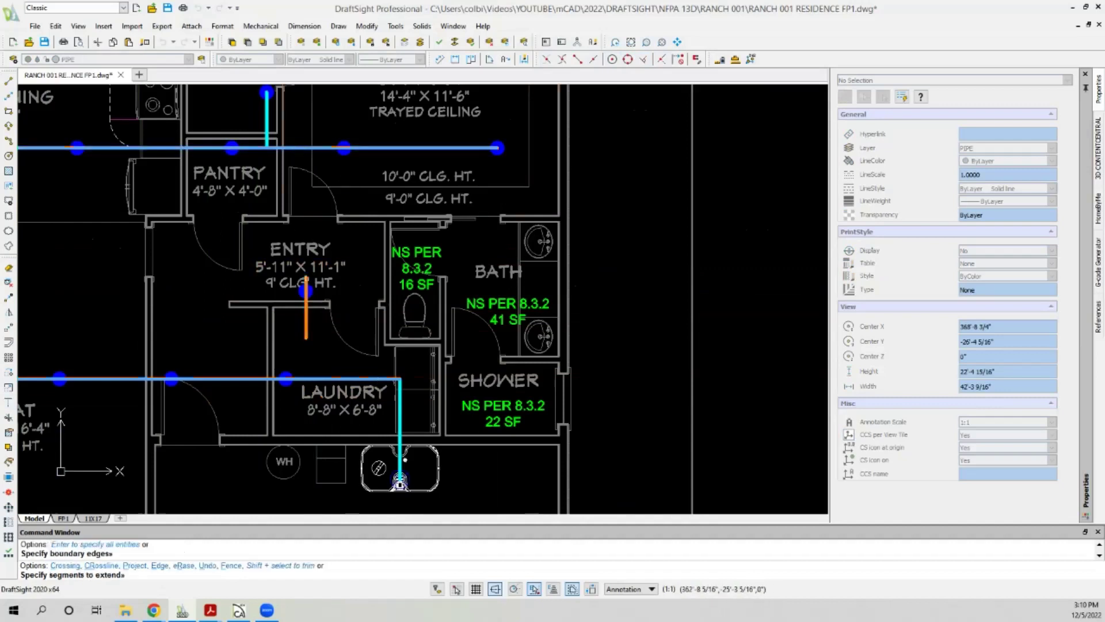
{"action": "scroll", "coordinate": [399, 482], "scroll_direction": "down", "scroll_amount": 4}
{"action": "key", "text": "Return"}
{"action": "scroll", "coordinate": [499, 333], "scroll_direction": "up", "scroll_amount": 3}
{"action": "scroll", "coordinate": [499, 333], "scroll_direction": "down", "scroll_amount": 2}
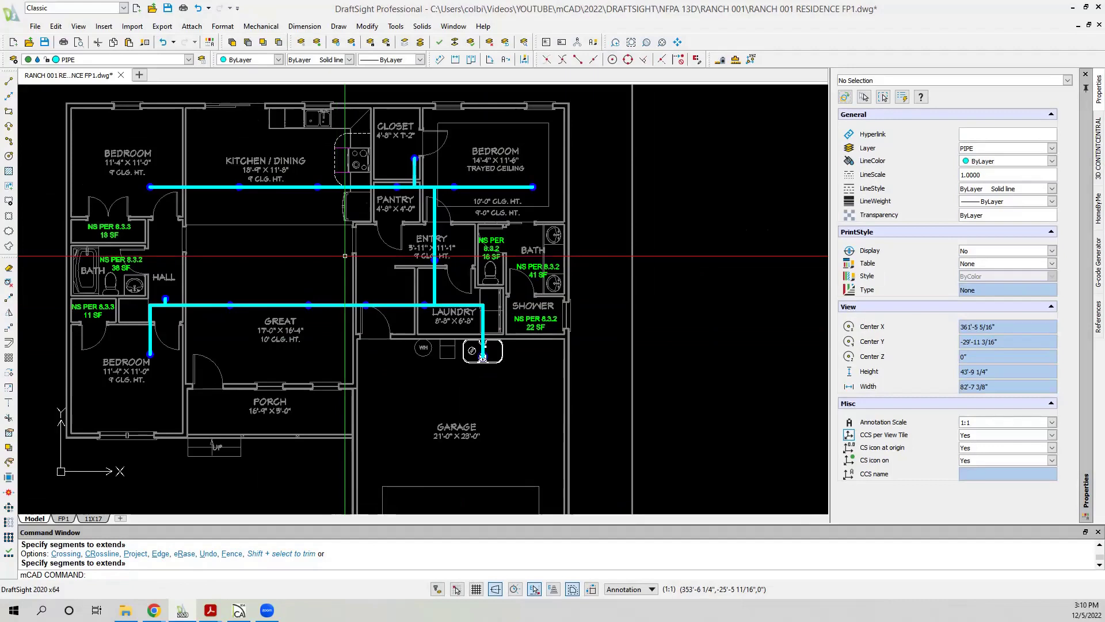
{"action": "scroll", "coordinate": [414, 251], "scroll_direction": "down", "scroll_amount": 1}
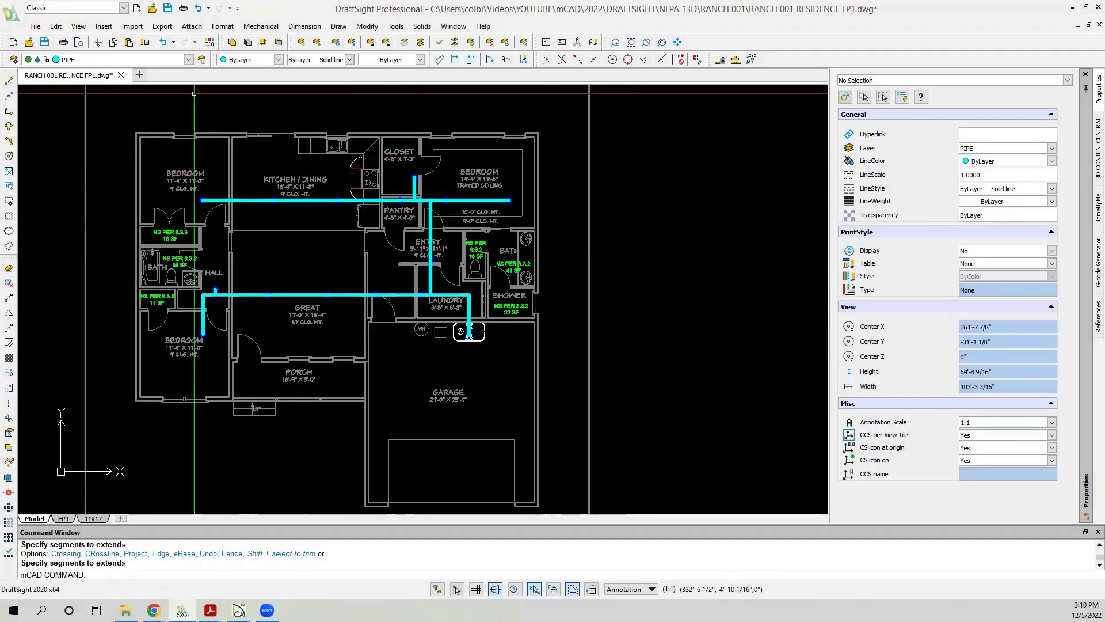
Set 'dim pipe' as current layer and activate the mCAD SPRINKLER PIPE dimension style.
{"action": "left_click", "coordinate": [188, 60]}
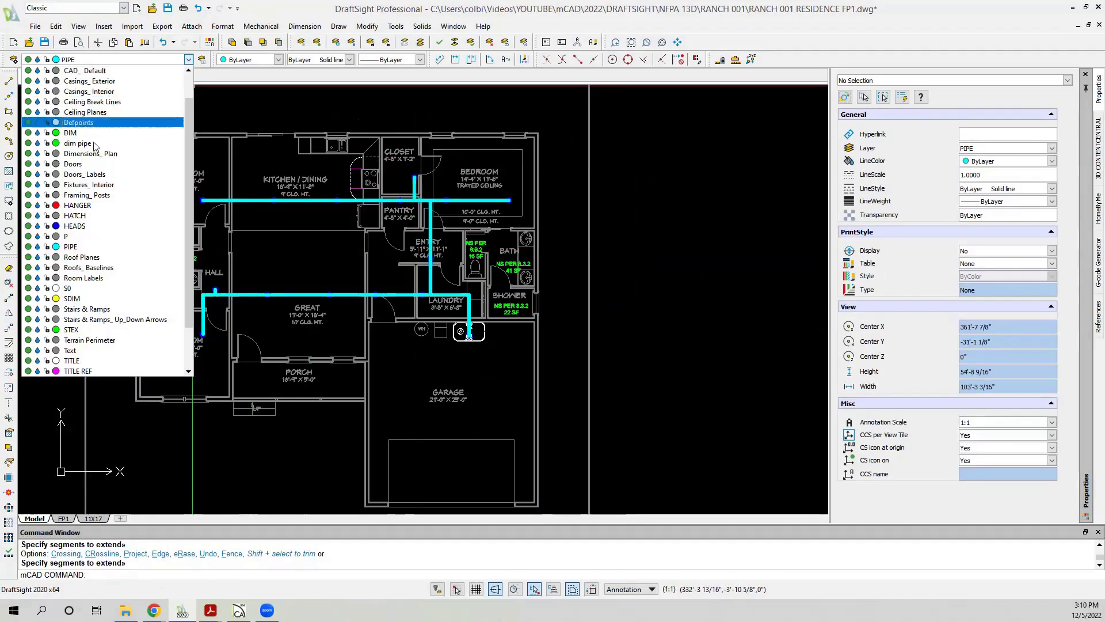
{"action": "left_click", "coordinate": [95, 145]}
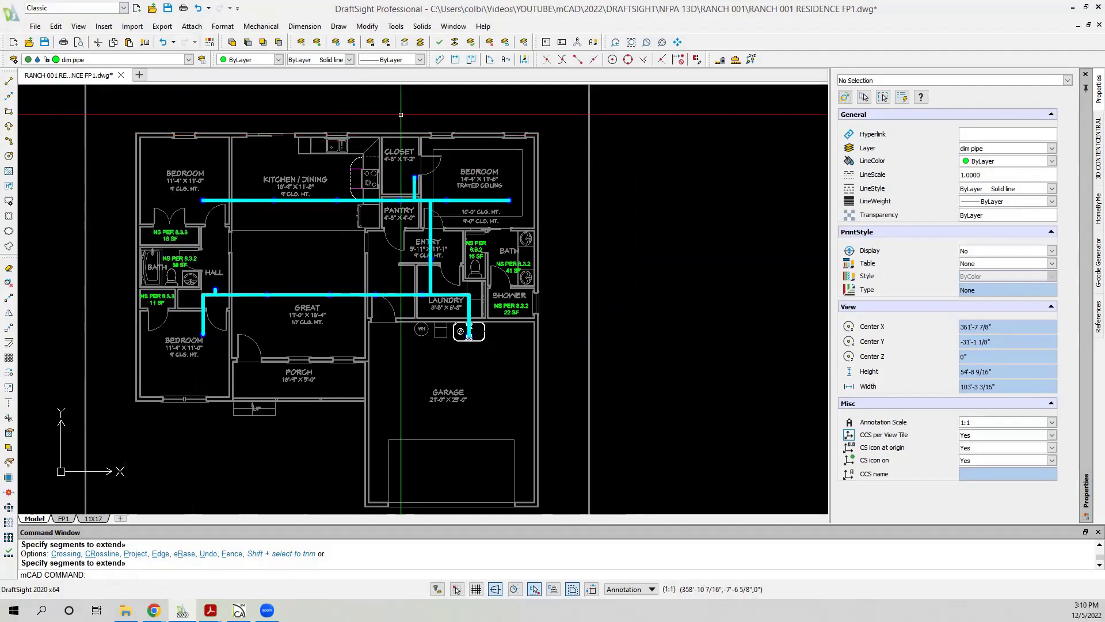
{"action": "left_click", "coordinate": [524, 61]}
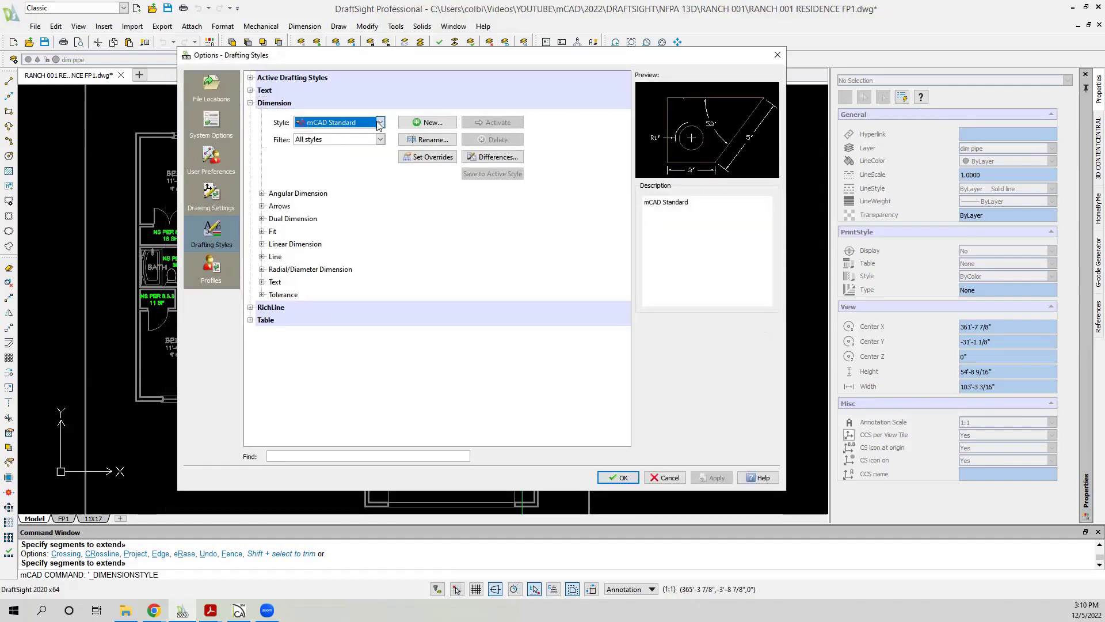
{"action": "left_click", "coordinate": [381, 123]}
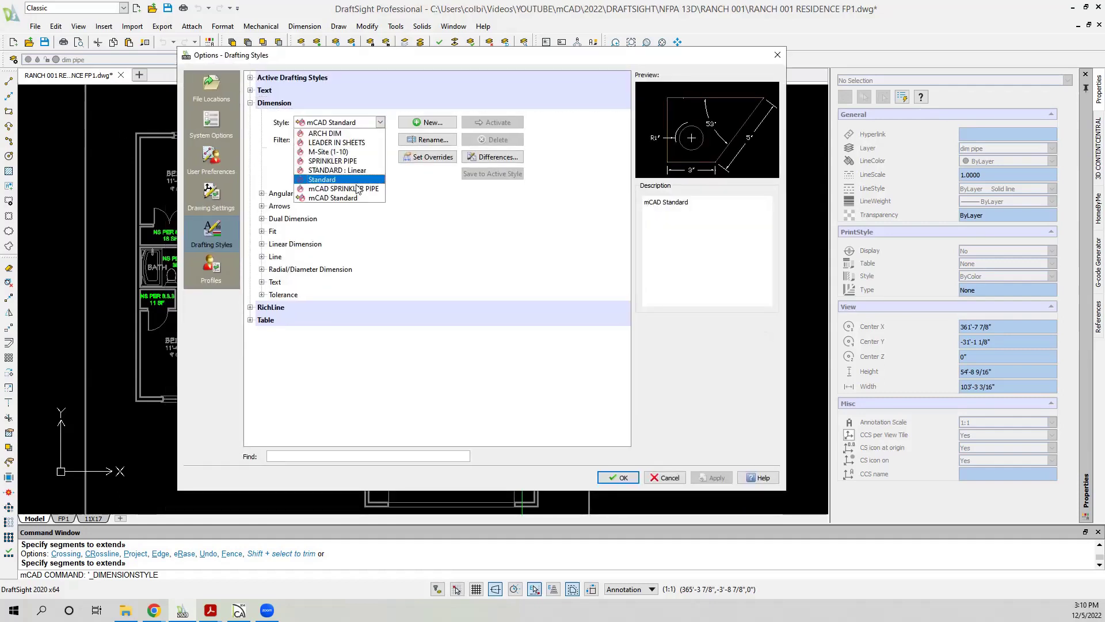
{"action": "left_click", "coordinate": [345, 189]}
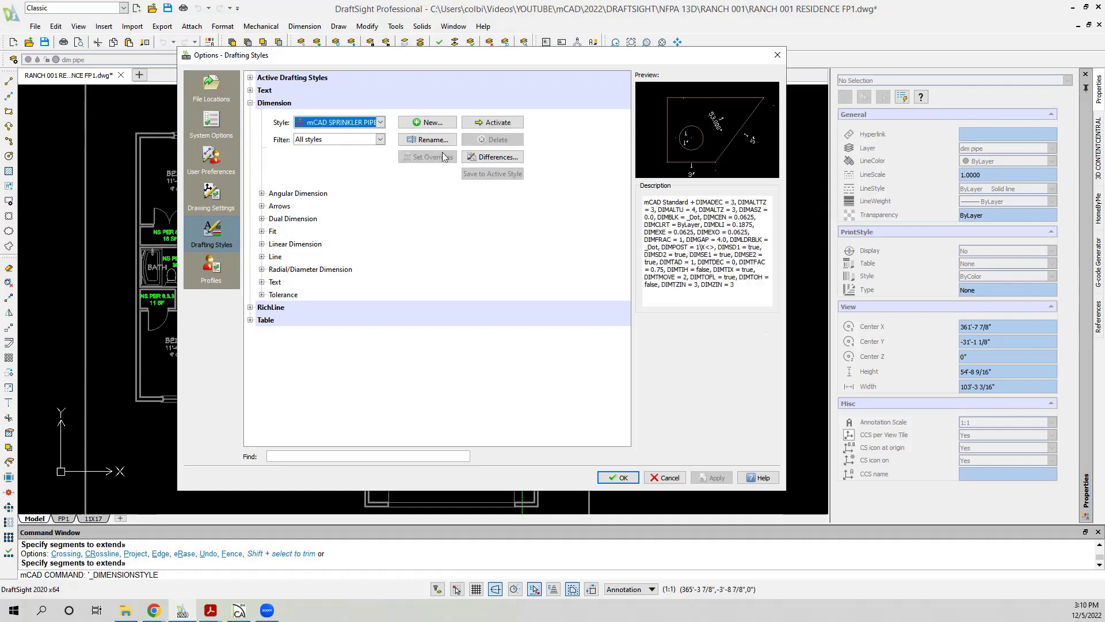
{"action": "left_click", "coordinate": [499, 123]}
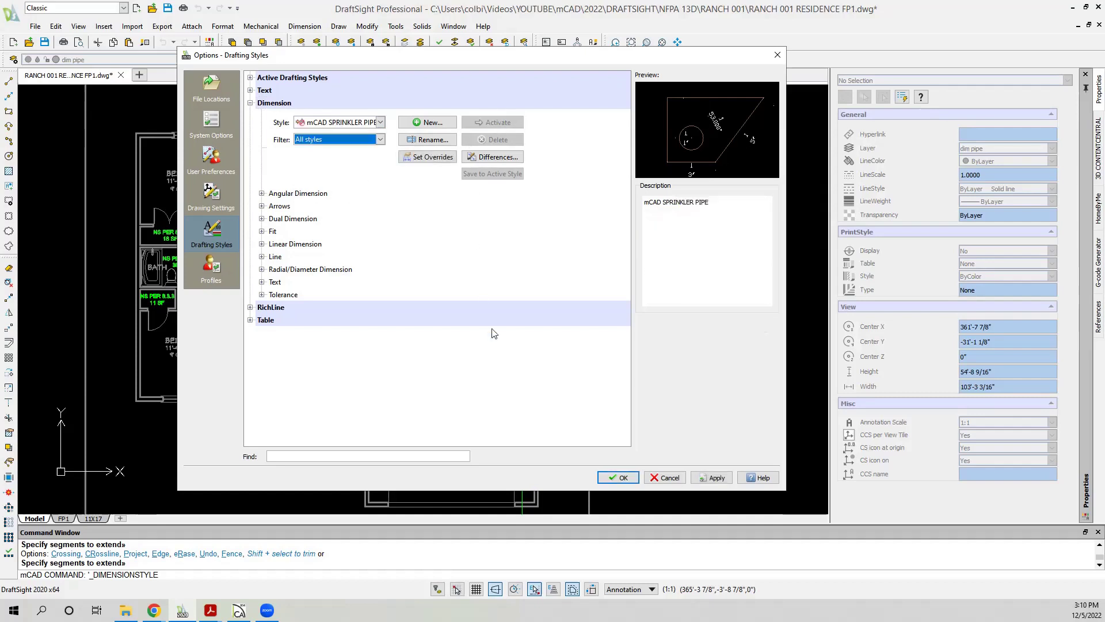
{"action": "left_click", "coordinate": [617, 478]}
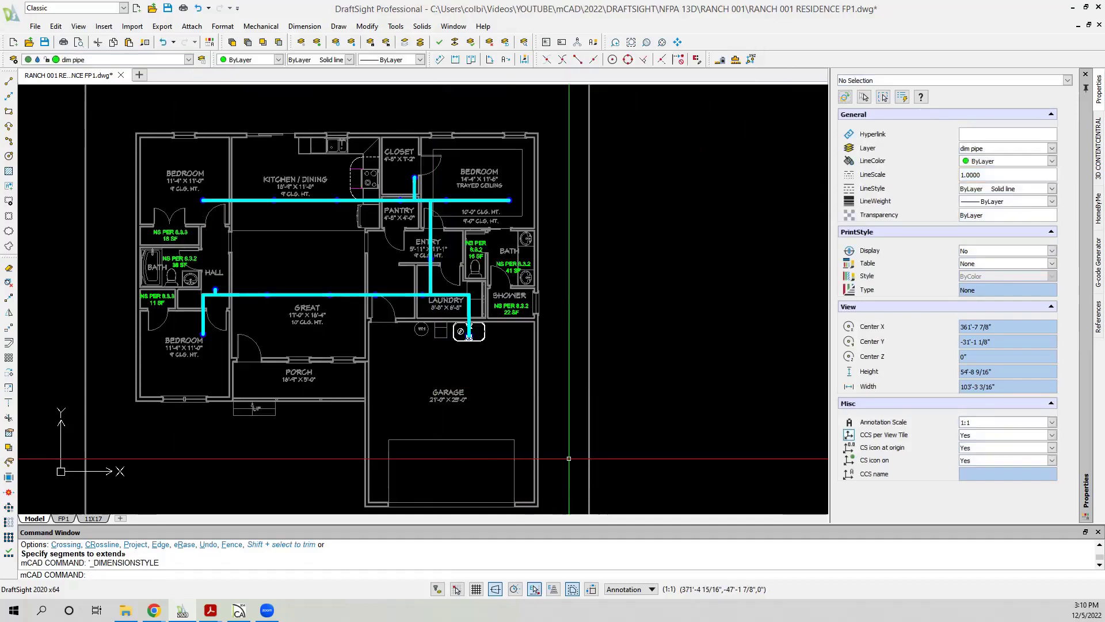
Place the first linear dimension along the top pipe, from its end to the next sprinkler node.
{"action": "left_click", "coordinate": [455, 59]}
{"action": "scroll", "coordinate": [208, 270], "scroll_direction": "up", "scroll_amount": 5}
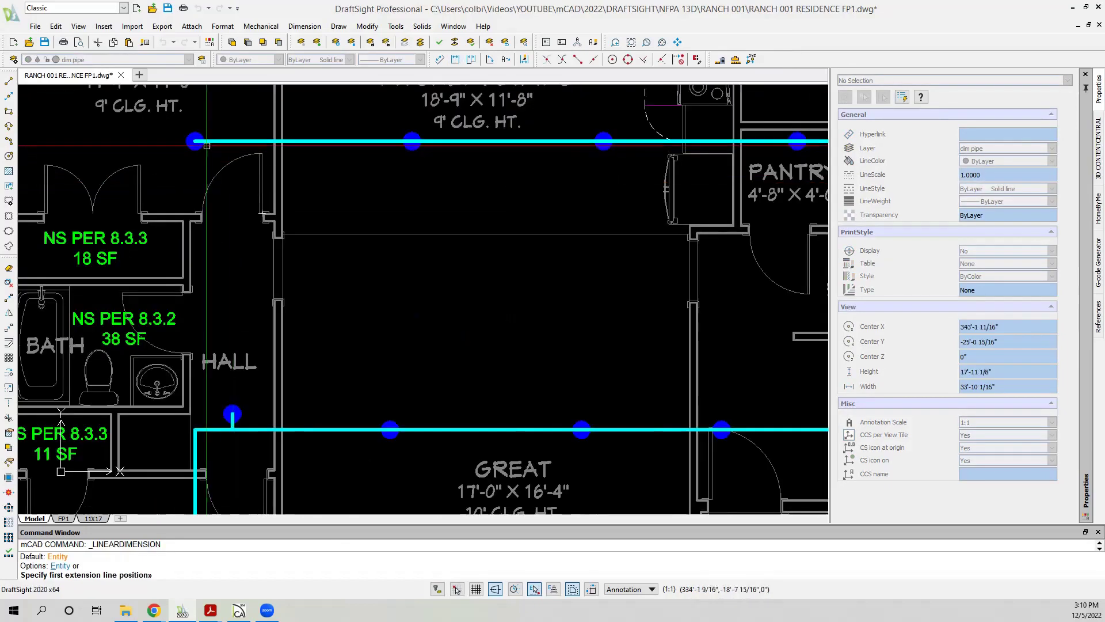
{"action": "left_click", "coordinate": [207, 145]}
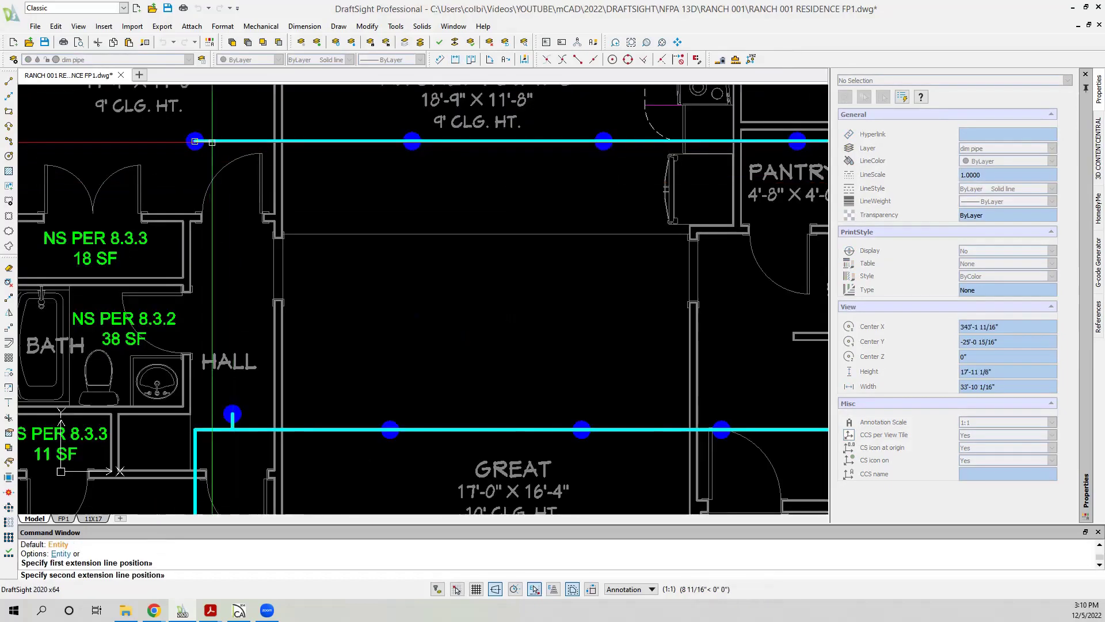
{"action": "left_click", "coordinate": [417, 150]}
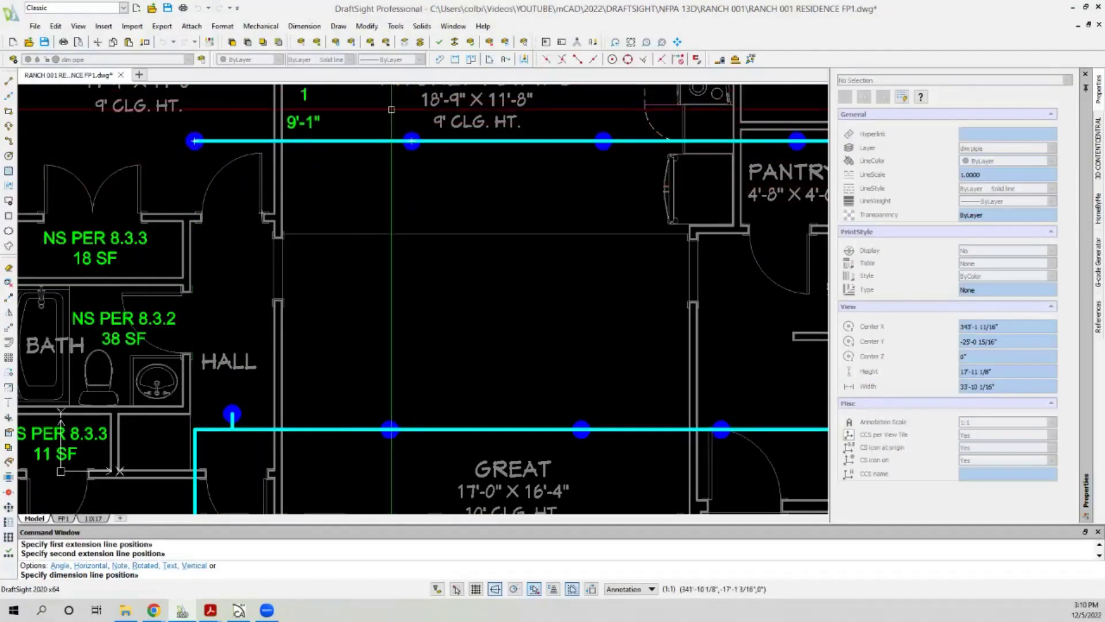
{"action": "scroll", "coordinate": [376, 166], "scroll_direction": "down", "scroll_amount": 3}
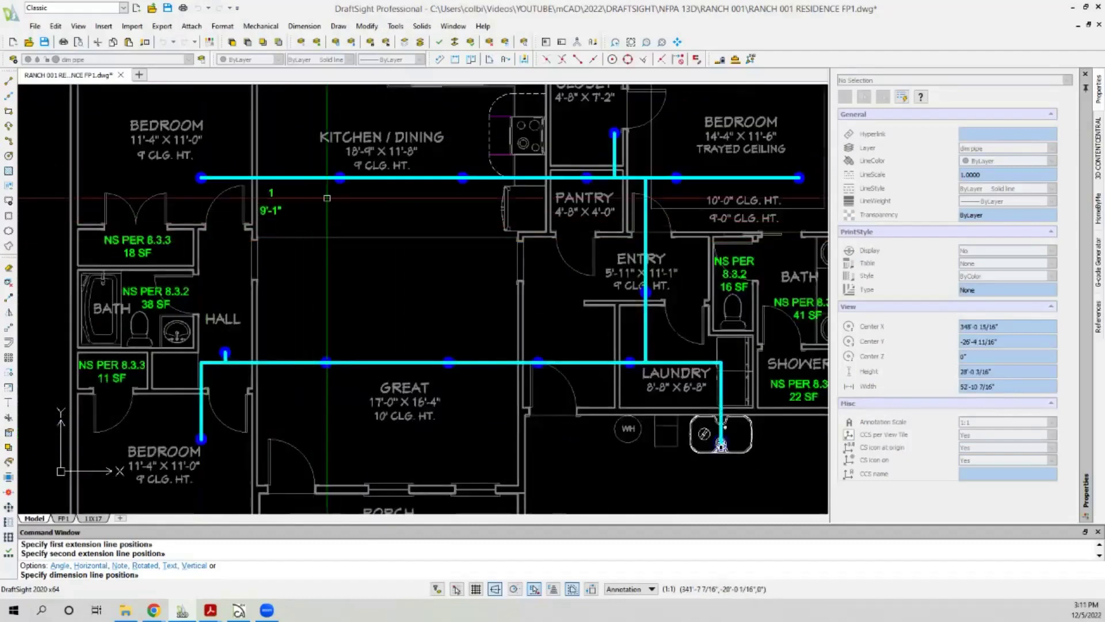
{"action": "scroll", "coordinate": [344, 185], "scroll_direction": "up", "scroll_amount": 2}
{"action": "left_click", "coordinate": [345, 185]}
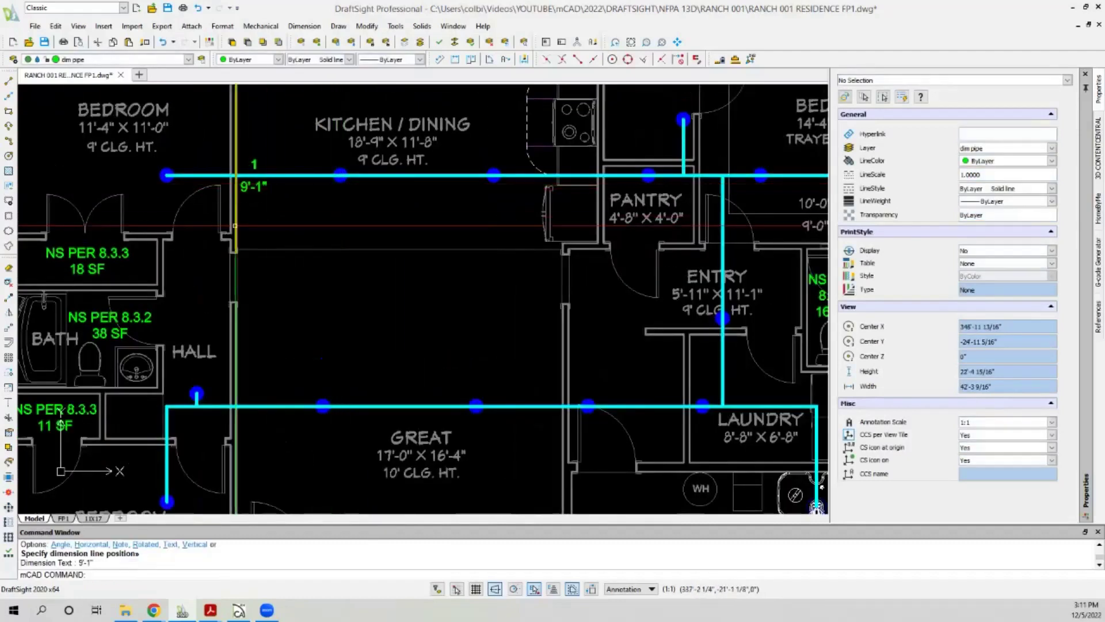
{"action": "scroll", "coordinate": [235, 226], "scroll_direction": "down", "scroll_amount": 3}
{"action": "scroll", "coordinate": [331, 214], "scroll_direction": "up", "scroll_amount": 2}
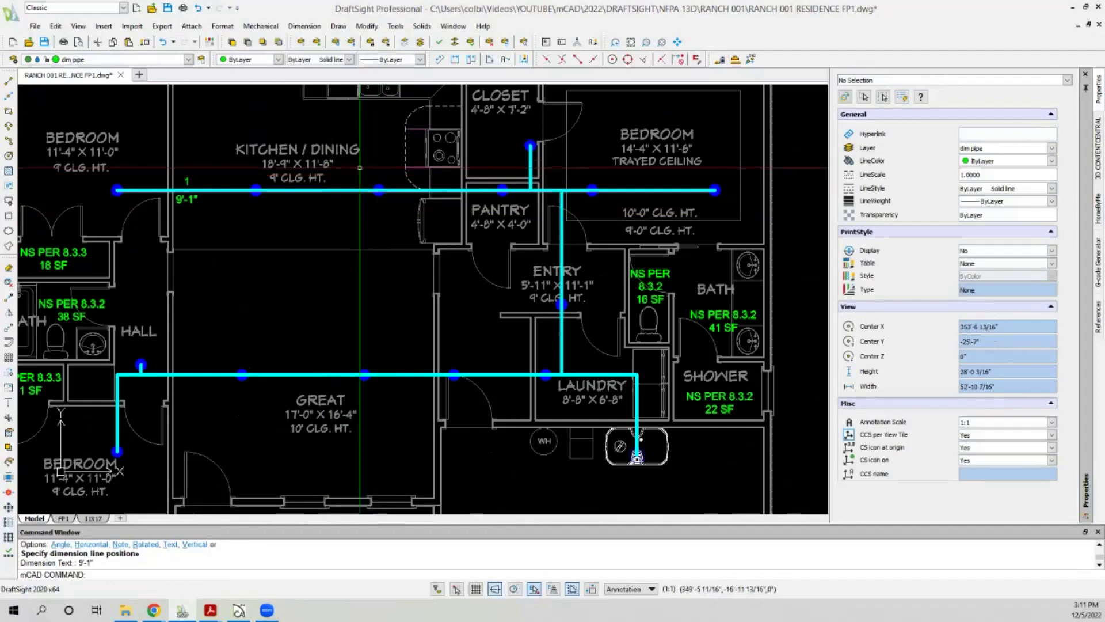
Continue the dimension chain past the pantry sprinkler to the 8'-0" run, then zoom out.
{"action": "left_click", "coordinate": [471, 60]}
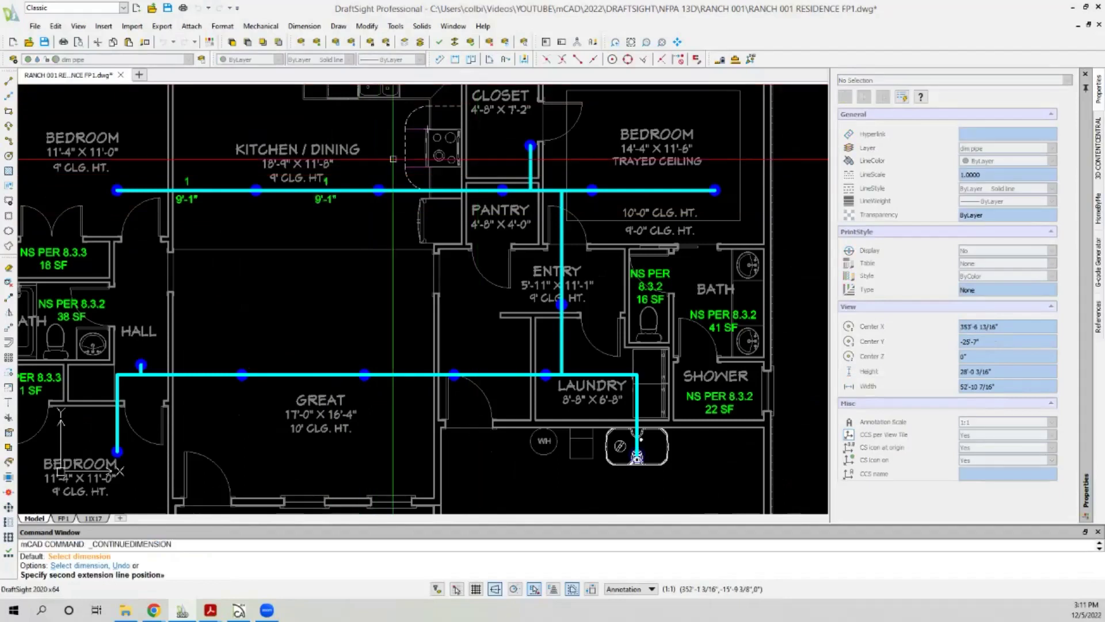
{"action": "scroll", "coordinate": [386, 180], "scroll_direction": "up", "scroll_amount": 3}
{"action": "left_click", "coordinate": [379, 189]}
{"action": "scroll", "coordinate": [379, 189], "scroll_direction": "down", "scroll_amount": 3}
{"action": "scroll", "coordinate": [433, 199], "scroll_direction": "up", "scroll_amount": 5}
{"action": "left_click", "coordinate": [431, 195]}
{"action": "scroll", "coordinate": [430, 196], "scroll_direction": "down", "scroll_amount": 2}
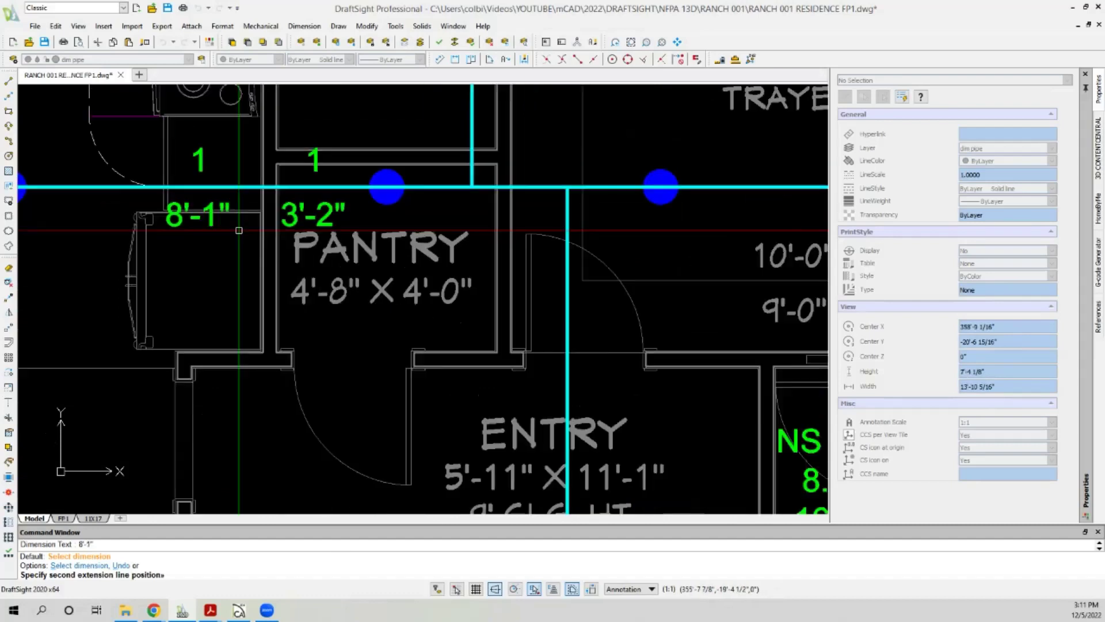
{"action": "scroll", "coordinate": [363, 217], "scroll_direction": "up", "scroll_amount": 2}
{"action": "scroll", "coordinate": [292, 190], "scroll_direction": "down", "scroll_amount": 2}
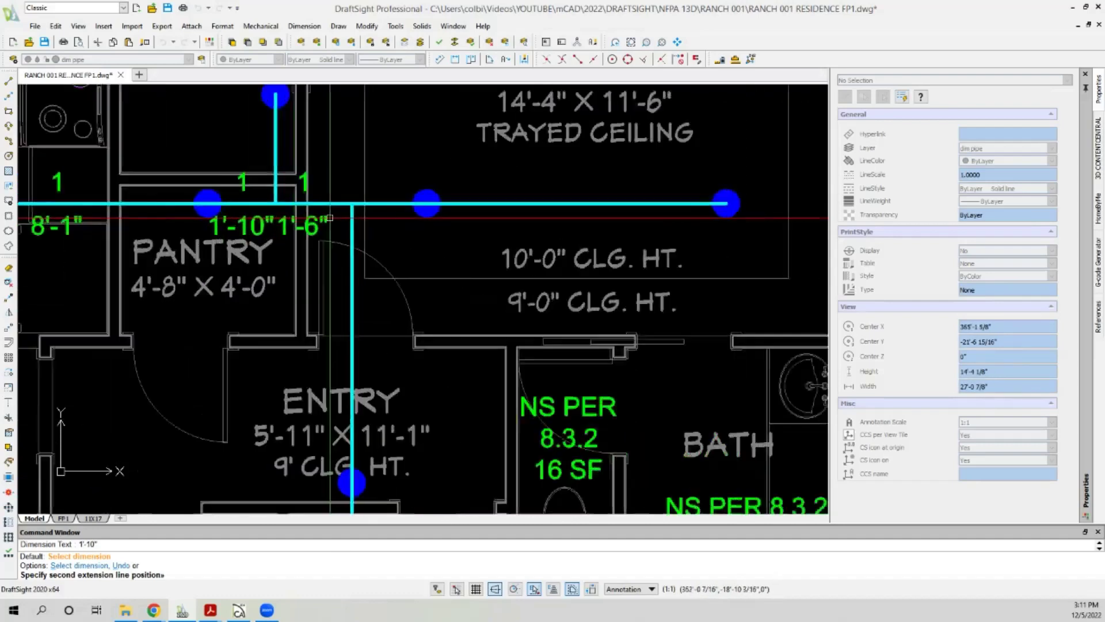
{"action": "scroll", "coordinate": [371, 204], "scroll_direction": "up", "scroll_amount": 3}
{"action": "scroll", "coordinate": [260, 154], "scroll_direction": "down", "scroll_amount": 3}
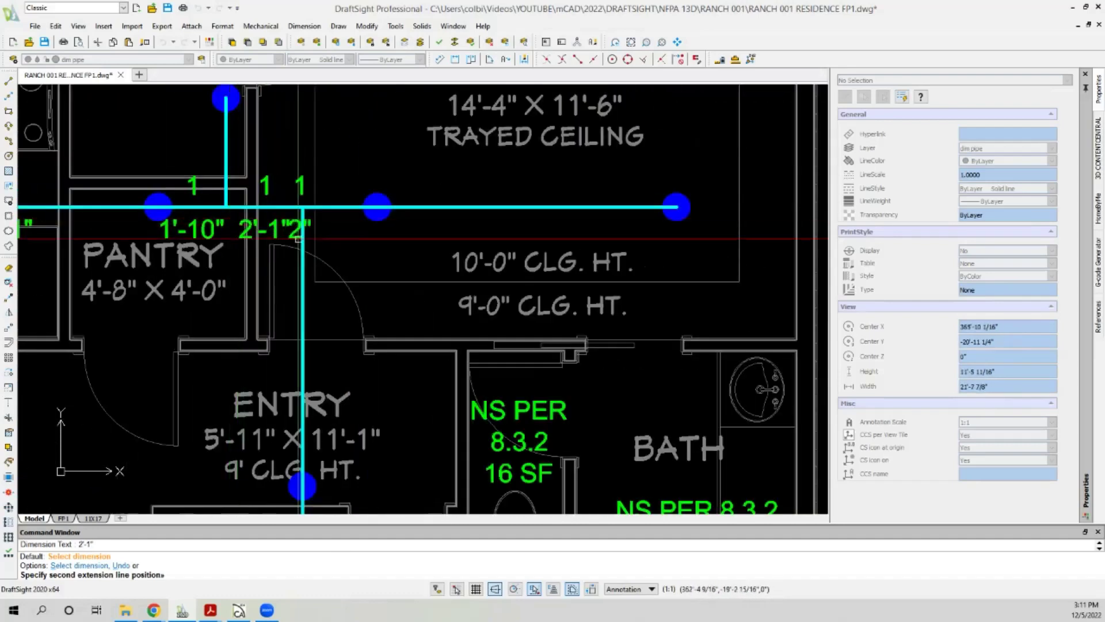
{"action": "scroll", "coordinate": [381, 225], "scroll_direction": "up", "scroll_amount": 2}
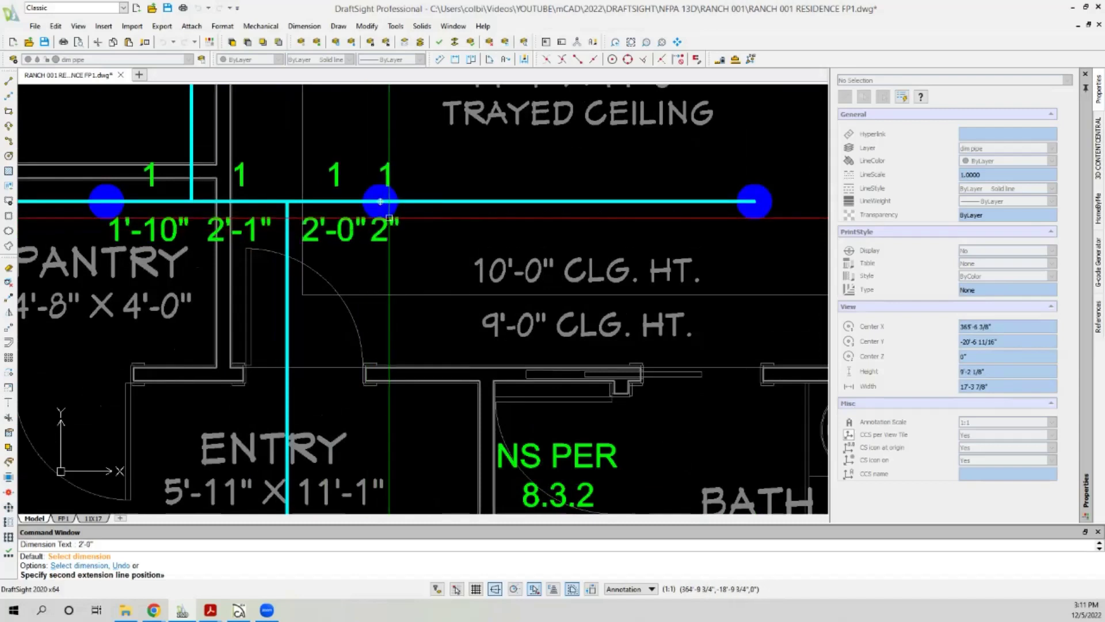
{"action": "scroll", "coordinate": [389, 218], "scroll_direction": "down", "scroll_amount": 3}
{"action": "scroll", "coordinate": [383, 226], "scroll_direction": "up", "scroll_amount": 3}
{"action": "scroll", "coordinate": [428, 214], "scroll_direction": "down", "scroll_amount": 6}
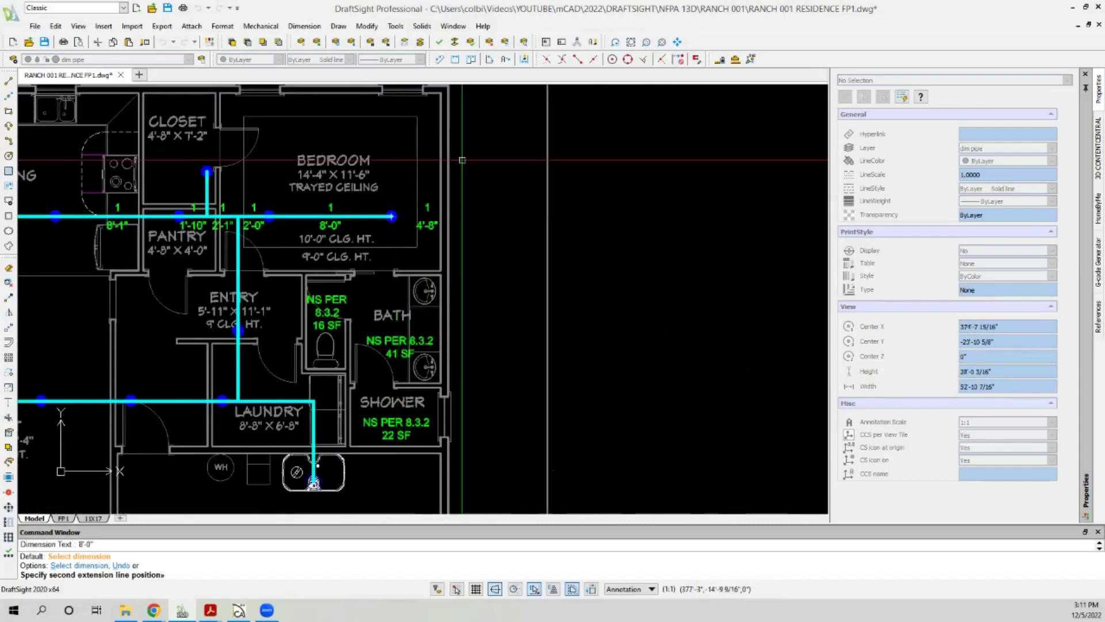
{"action": "key", "text": "Return"}
{"action": "scroll", "coordinate": [260, 169], "scroll_direction": "up", "scroll_amount": 2}
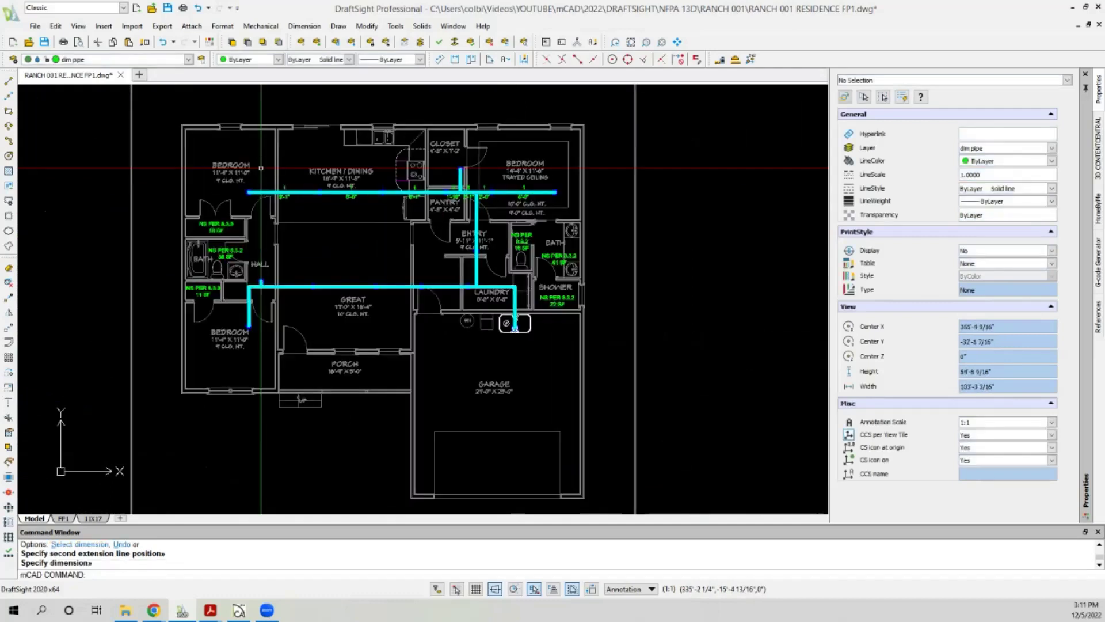
{"action": "scroll", "coordinate": [281, 168], "scroll_direction": "up", "scroll_amount": 2}
{"action": "scroll", "coordinate": [285, 175], "scroll_direction": "down", "scroll_amount": 1}
{"action": "scroll", "coordinate": [289, 186], "scroll_direction": "up", "scroll_amount": 1}
Select the top pipe run and isolate the pipe layer so only the pipes show.
{"action": "left_click", "coordinate": [289, 187]}
{"action": "left_click", "coordinate": [305, 207]}
{"action": "left_click", "coordinate": [209, 214]}
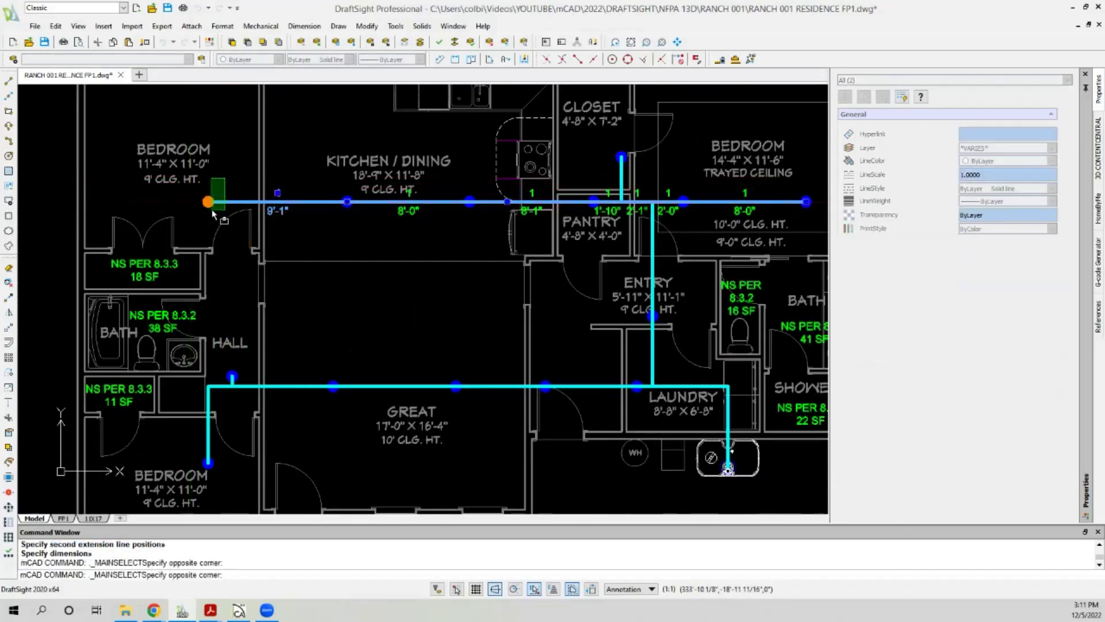
{"action": "left_click", "coordinate": [174, 198]}
{"action": "scroll", "coordinate": [174, 197], "scroll_direction": "down", "scroll_amount": 2}
{"action": "scroll", "coordinate": [188, 207], "scroll_direction": "up", "scroll_amount": 2}
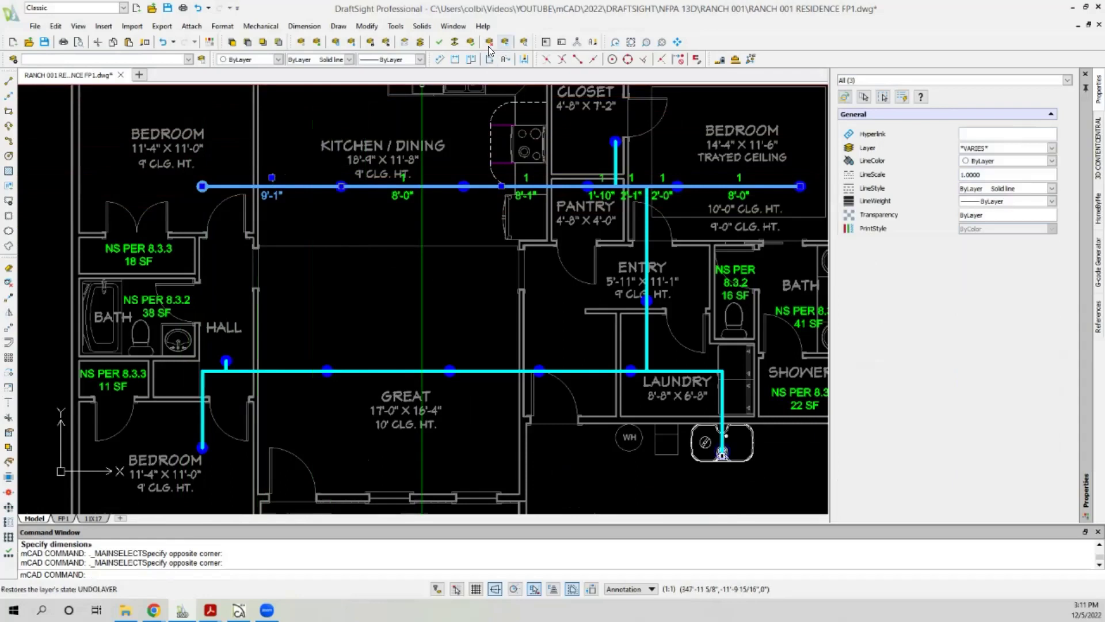
{"action": "left_click", "coordinate": [405, 42]}
{"action": "scroll", "coordinate": [129, 242], "scroll_direction": "down", "scroll_amount": 1}
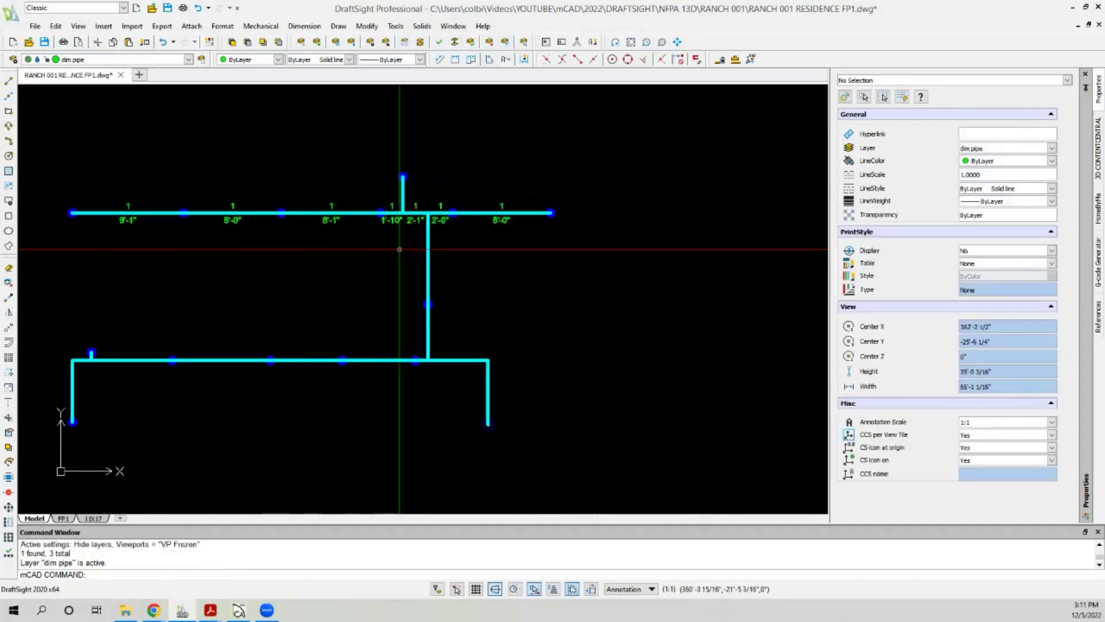
{"action": "scroll", "coordinate": [409, 246], "scroll_direction": "up", "scroll_amount": 1}
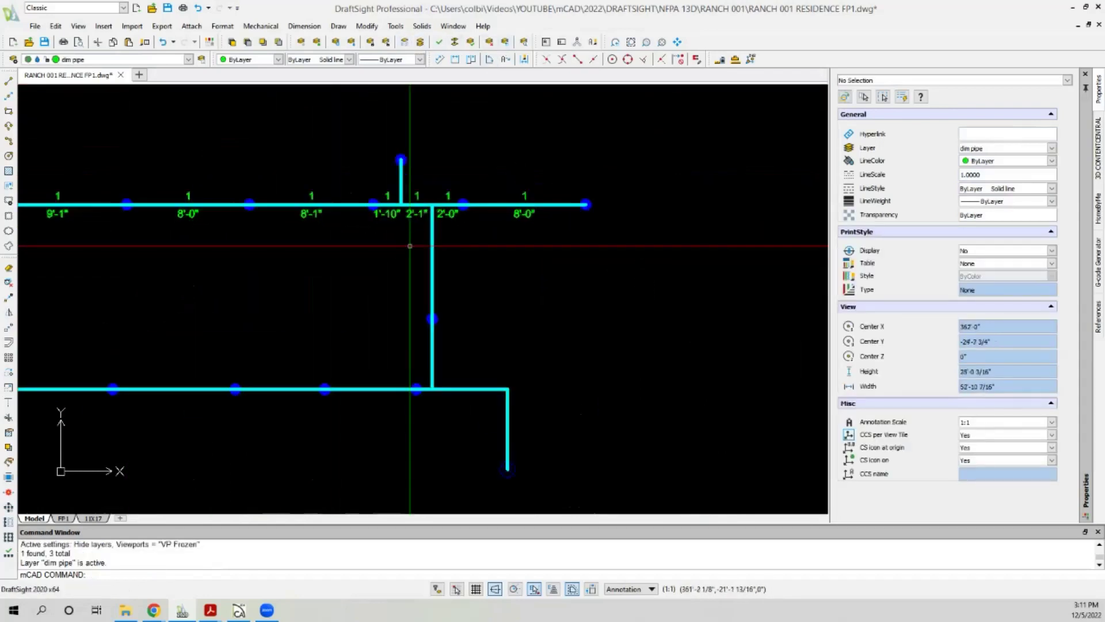
Dimension the vertical drop at 2'-11" and the riser at 4'-7".
{"action": "left_click", "coordinate": [456, 60]}
{"action": "scroll", "coordinate": [409, 222], "scroll_direction": "up", "scroll_amount": 3}
{"action": "left_click", "coordinate": [406, 107]}
{"action": "left_click", "coordinate": [395, 187]}
{"action": "left_click", "coordinate": [404, 138]}
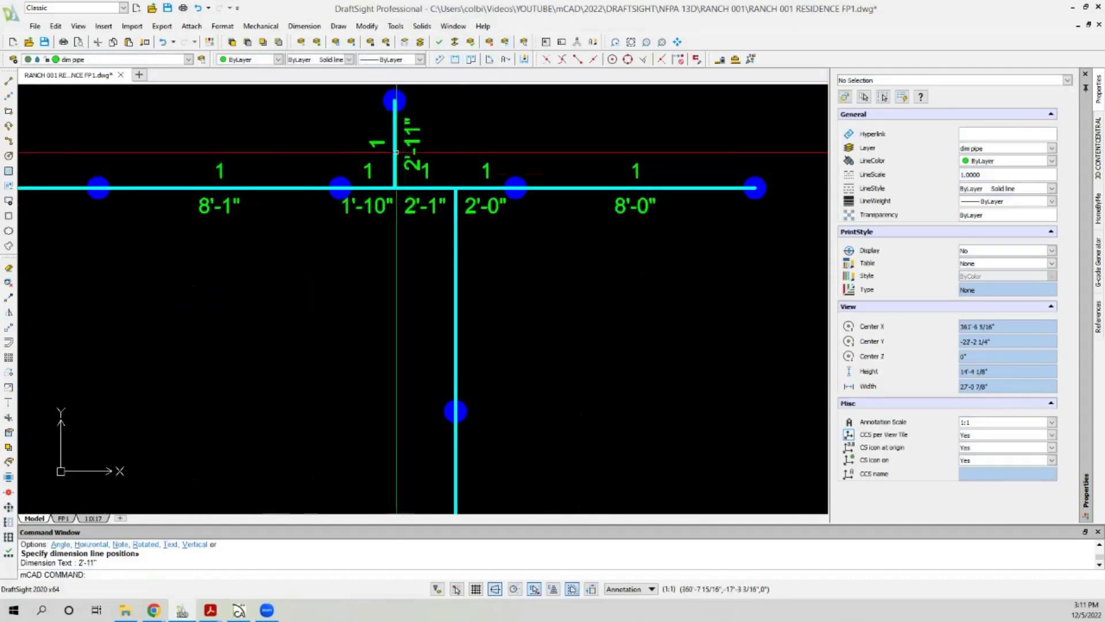
{"action": "scroll", "coordinate": [320, 196], "scroll_direction": "down", "scroll_amount": 1}
{"action": "left_click", "coordinate": [454, 60]}
{"action": "scroll", "coordinate": [446, 266], "scroll_direction": "down", "scroll_amount": 2}
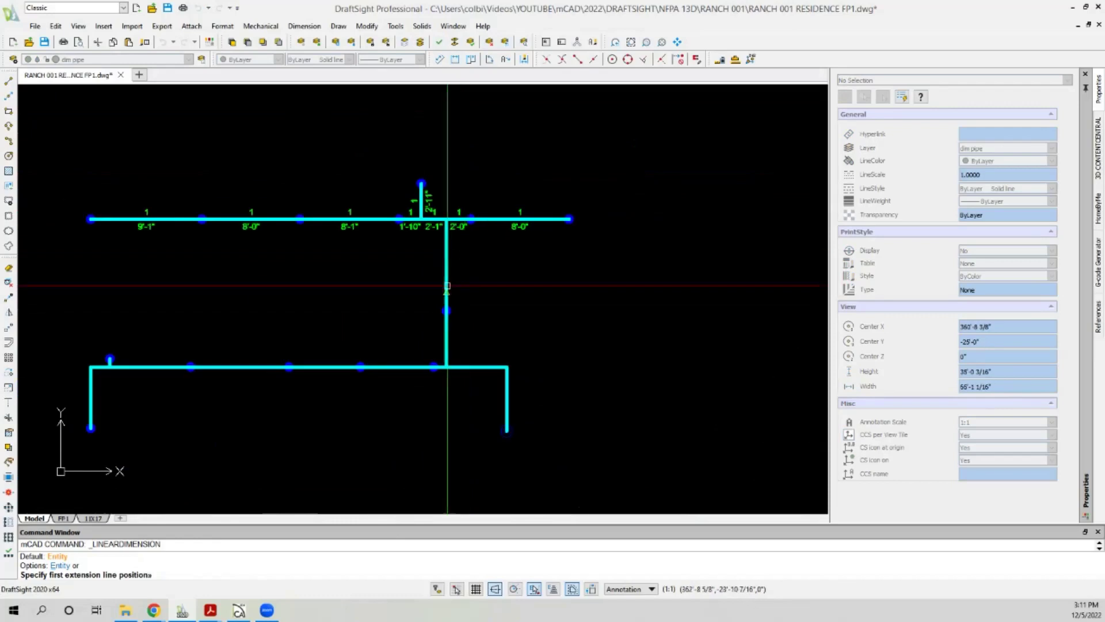
{"action": "scroll", "coordinate": [452, 372], "scroll_direction": "up", "scroll_amount": 2}
{"action": "left_click", "coordinate": [448, 407]}
{"action": "left_click", "coordinate": [449, 298]}
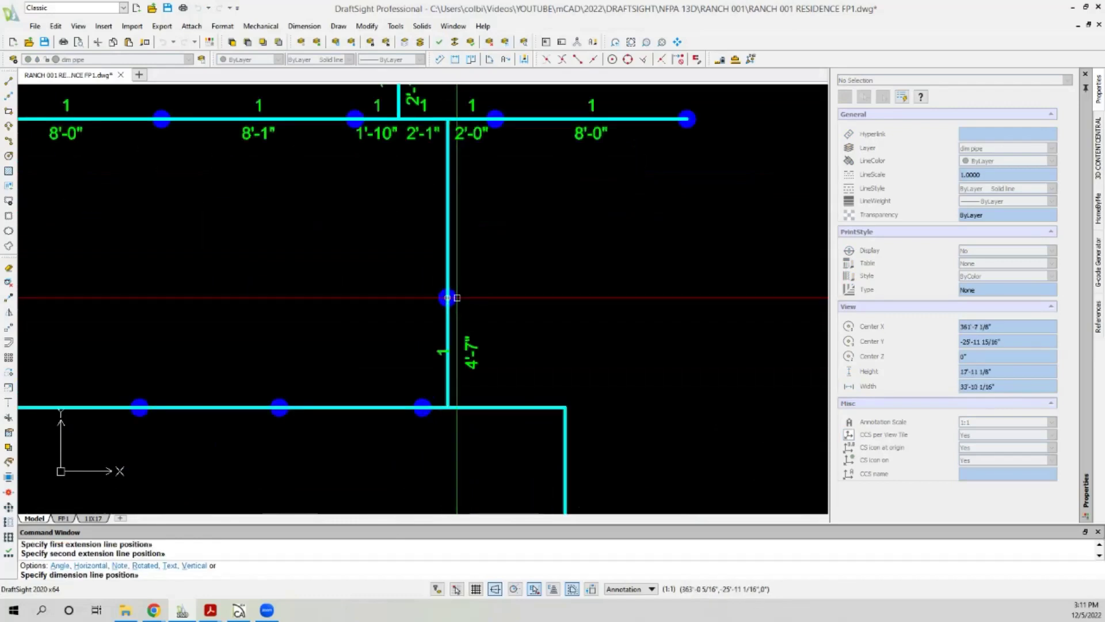
{"action": "left_click", "coordinate": [482, 277]}
{"action": "left_click", "coordinate": [473, 59]}
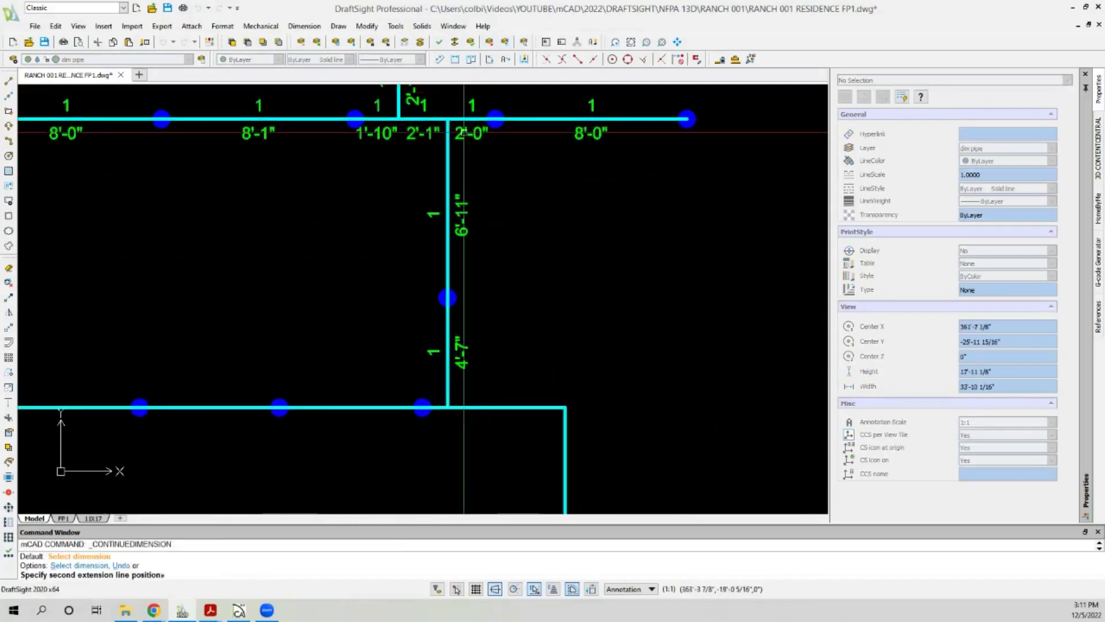
{"action": "scroll", "coordinate": [541, 149], "scroll_direction": "down", "scroll_amount": 3}
{"action": "scroll", "coordinate": [546, 150], "scroll_direction": "down", "scroll_amount": 1}
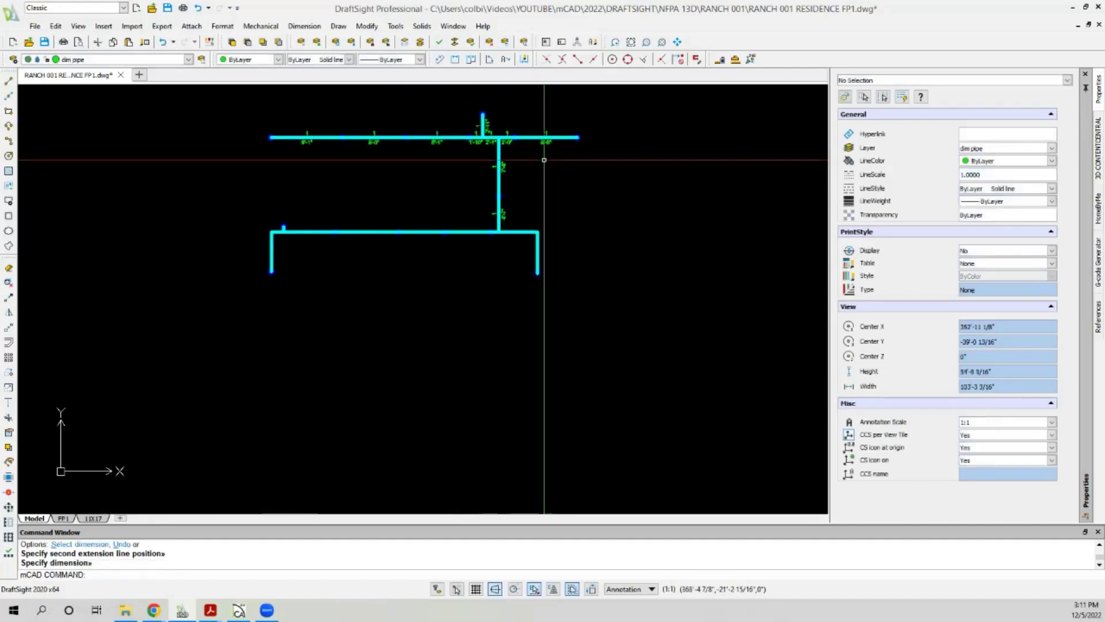
Add a 1'-7" linear dimension from the lower run's left corner to the first sprinkler drop.
{"action": "left_click", "coordinate": [454, 60]}
{"action": "scroll", "coordinate": [271, 232], "scroll_direction": "up", "scroll_amount": 5}
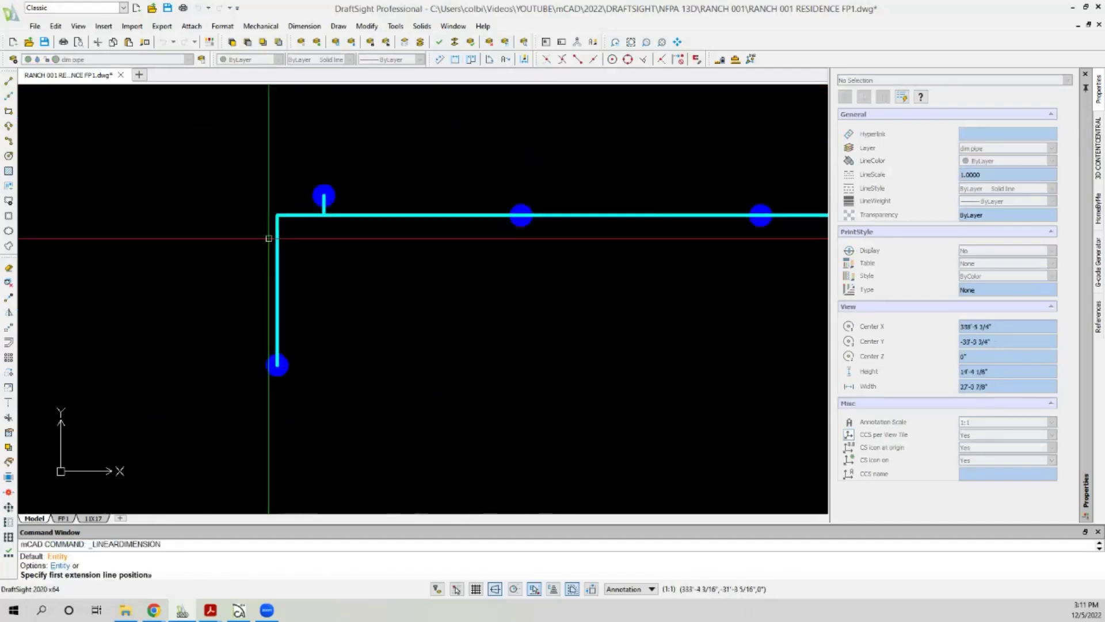
{"action": "left_click", "coordinate": [280, 214]}
{"action": "scroll", "coordinate": [313, 213], "scroll_direction": "up", "scroll_amount": 2}
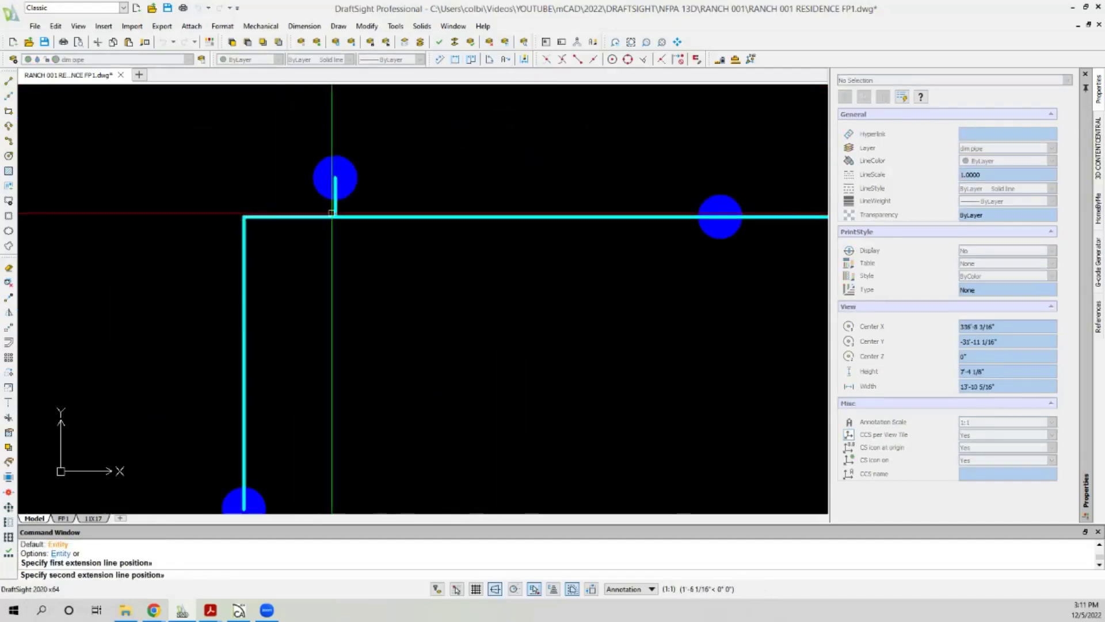
{"action": "left_click", "coordinate": [324, 213]}
{"action": "left_click", "coordinate": [335, 211]}
Continue the lower-run dimension chain: 6'-7", 8'-0", 5'-10", 6'-0", 1'-1" and 4'-11".
{"action": "left_click", "coordinate": [468, 61]}
{"action": "scroll", "coordinate": [292, 206], "scroll_direction": "down", "scroll_amount": 3}
{"action": "scroll", "coordinate": [478, 227], "scroll_direction": "up", "scroll_amount": 3}
{"action": "left_click", "coordinate": [487, 227]}
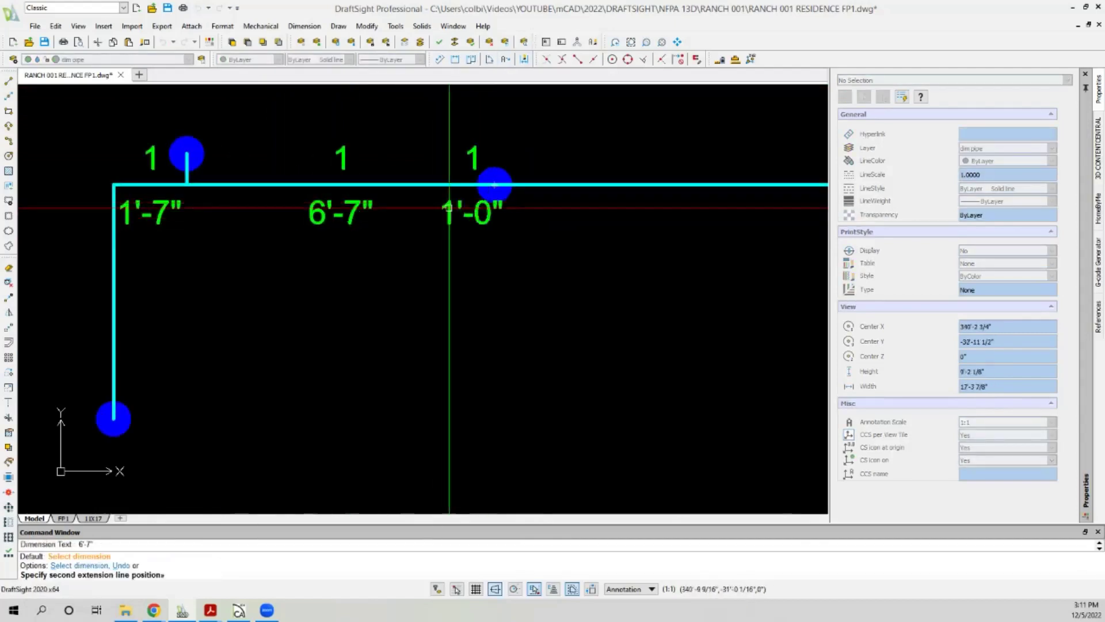
{"action": "scroll", "coordinate": [496, 230], "scroll_direction": "down", "scroll_amount": 2}
{"action": "scroll", "coordinate": [495, 225], "scroll_direction": "up", "scroll_amount": 1}
{"action": "left_click", "coordinate": [495, 225]}
{"action": "scroll", "coordinate": [247, 286], "scroll_direction": "down", "scroll_amount": 1}
{"action": "scroll", "coordinate": [432, 266], "scroll_direction": "down", "scroll_amount": 1}
{"action": "left_click", "coordinate": [434, 262]}
{"action": "left_click", "coordinate": [580, 247]}
{"action": "left_click", "coordinate": [605, 246]}
{"action": "left_click", "coordinate": [723, 246]}
{"action": "scroll", "coordinate": [715, 184], "scroll_direction": "down", "scroll_amount": 2}
{"action": "key", "text": "Return"}
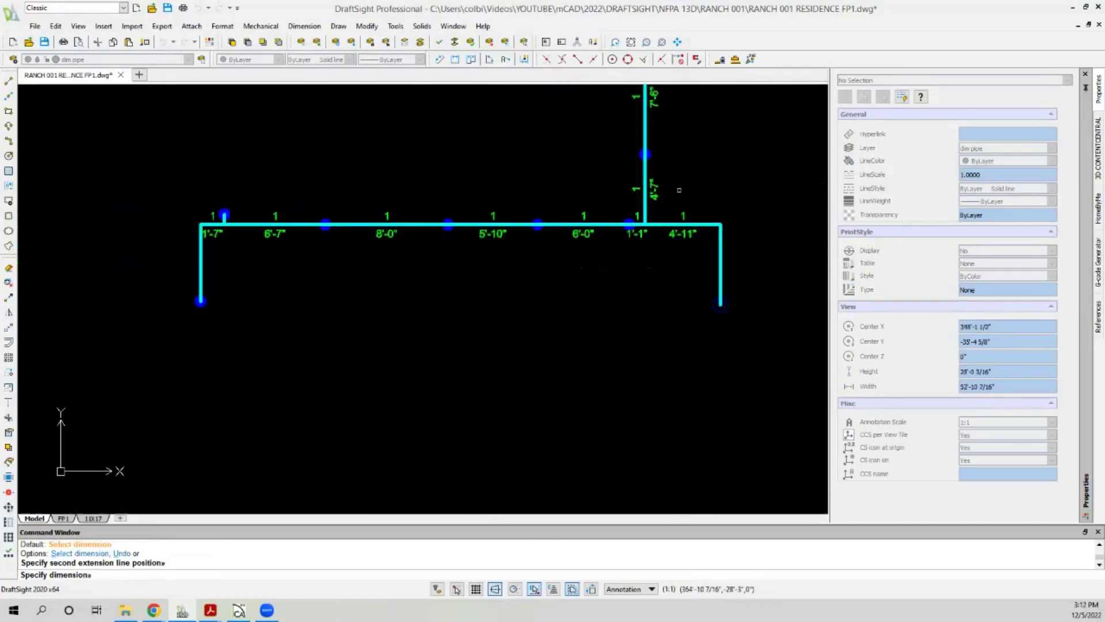
Dimension the drops: left drop 5'-0", short sprinkler drop 8", right drop 5'-3".
{"action": "left_click", "coordinate": [456, 60]}
{"action": "scroll", "coordinate": [217, 247], "scroll_direction": "up", "scroll_amount": 2}
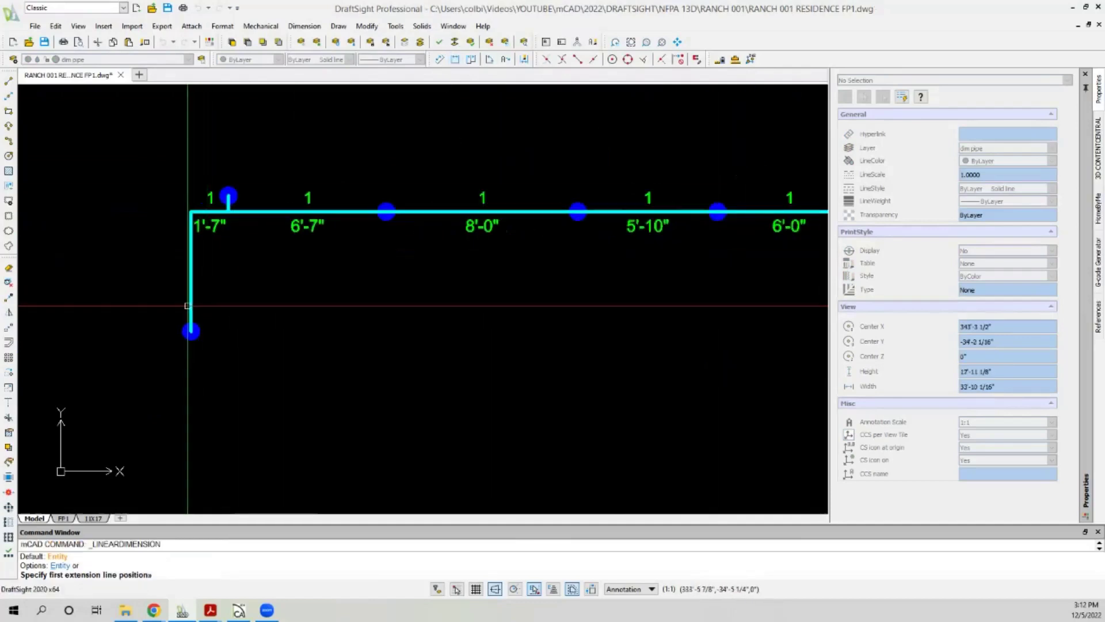
{"action": "left_click", "coordinate": [191, 228]}
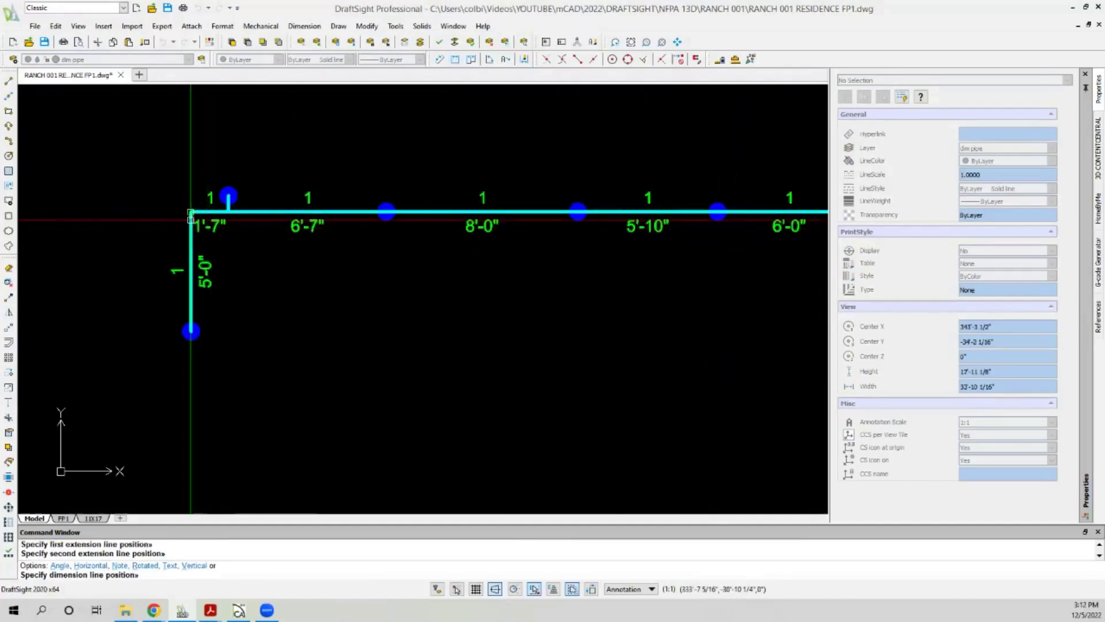
{"action": "left_click", "coordinate": [194, 225]}
{"action": "left_click", "coordinate": [455, 60]}
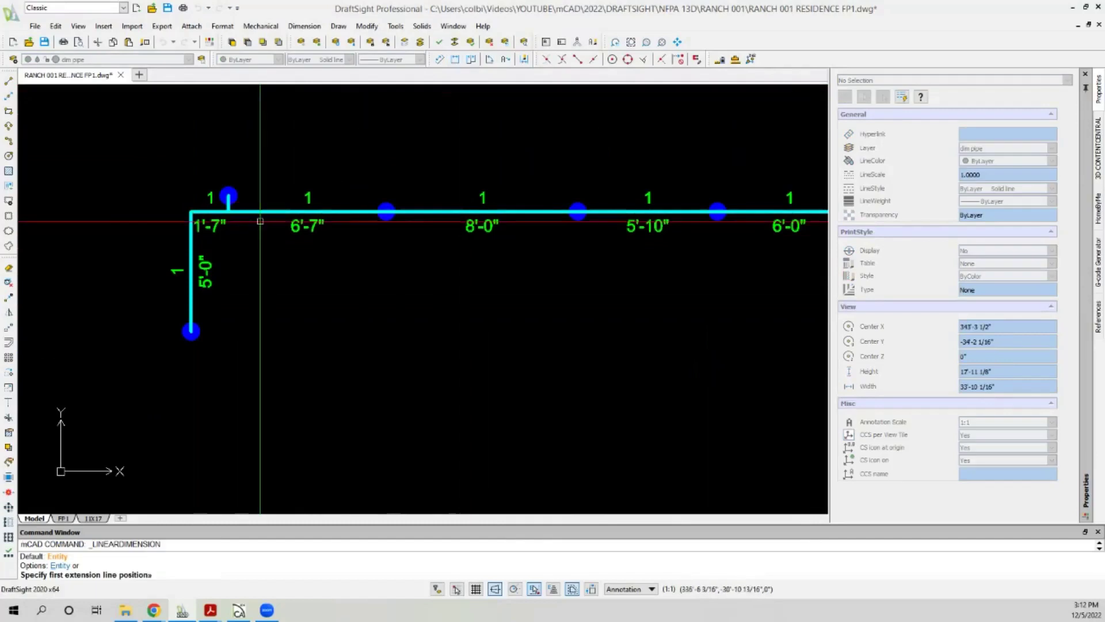
{"action": "scroll", "coordinate": [257, 222], "scroll_direction": "up", "scroll_amount": 4}
{"action": "left_click", "coordinate": [189, 159]}
{"action": "left_click", "coordinate": [190, 197]}
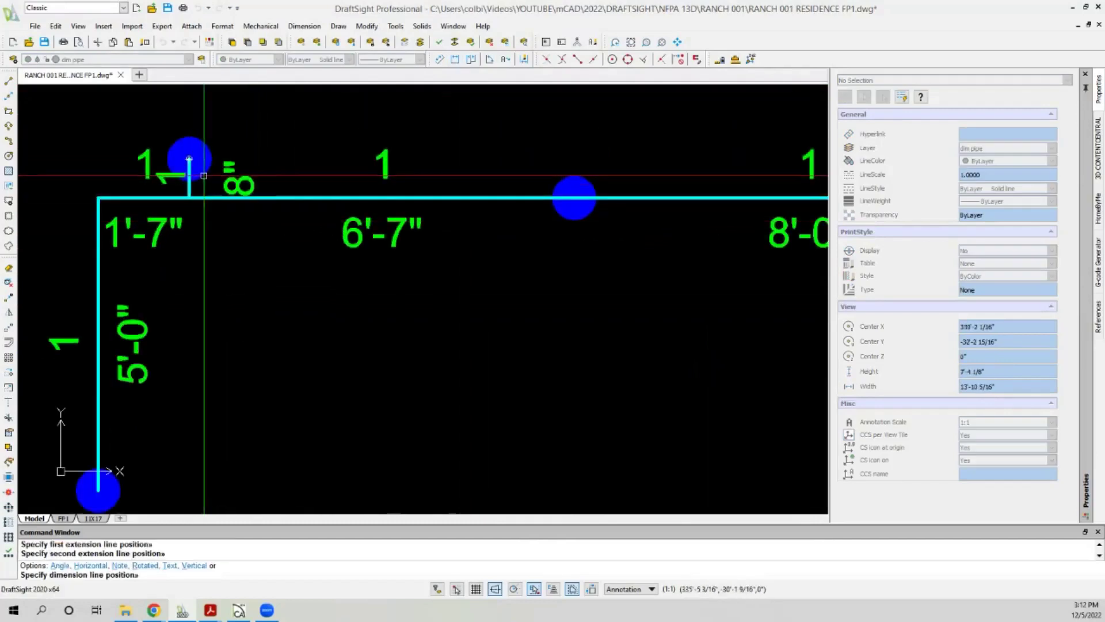
{"action": "left_click", "coordinate": [222, 178]}
{"action": "left_click", "coordinate": [456, 59]}
{"action": "scroll", "coordinate": [259, 229], "scroll_direction": "down", "scroll_amount": 4}
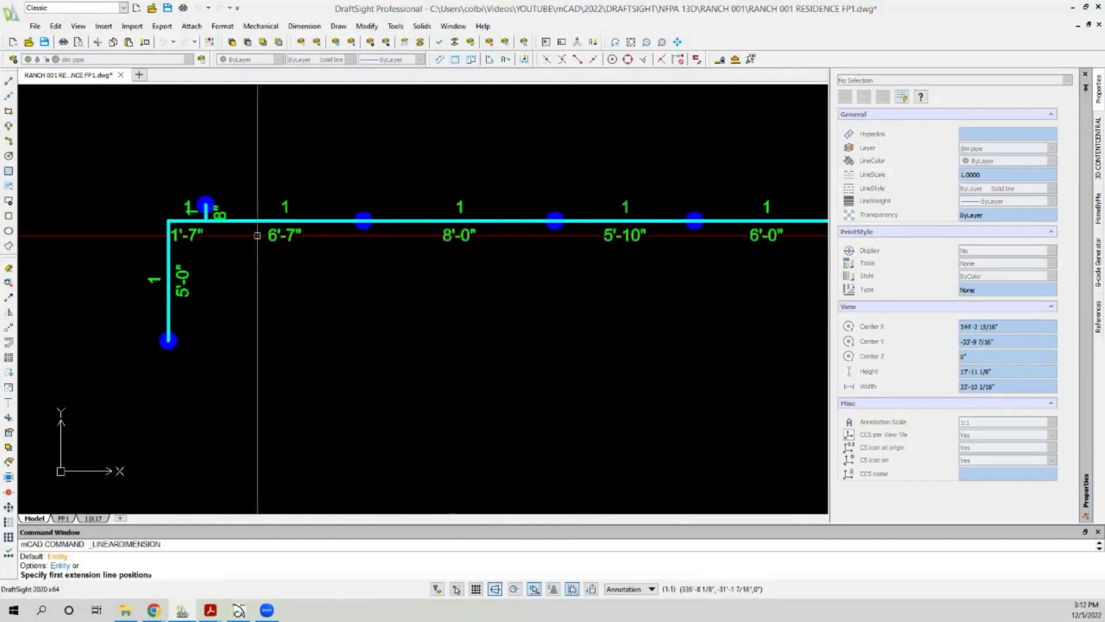
{"action": "scroll", "coordinate": [671, 264], "scroll_direction": "up", "scroll_amount": 4}
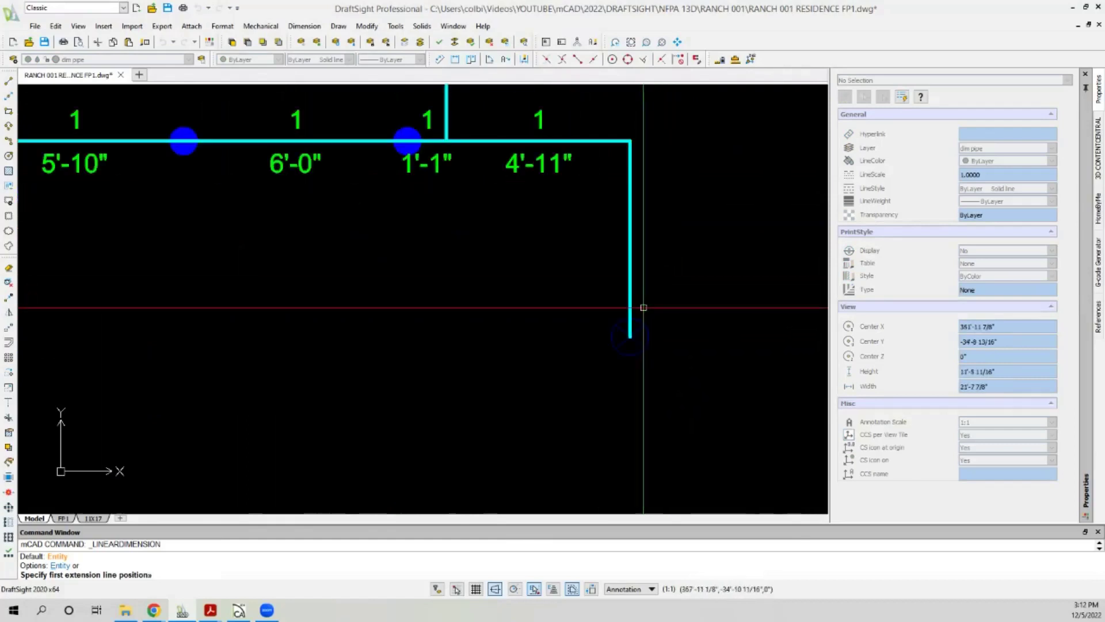
{"action": "left_click", "coordinate": [631, 336]}
{"action": "left_click", "coordinate": [630, 142]}
{"action": "left_click", "coordinate": [629, 152]}
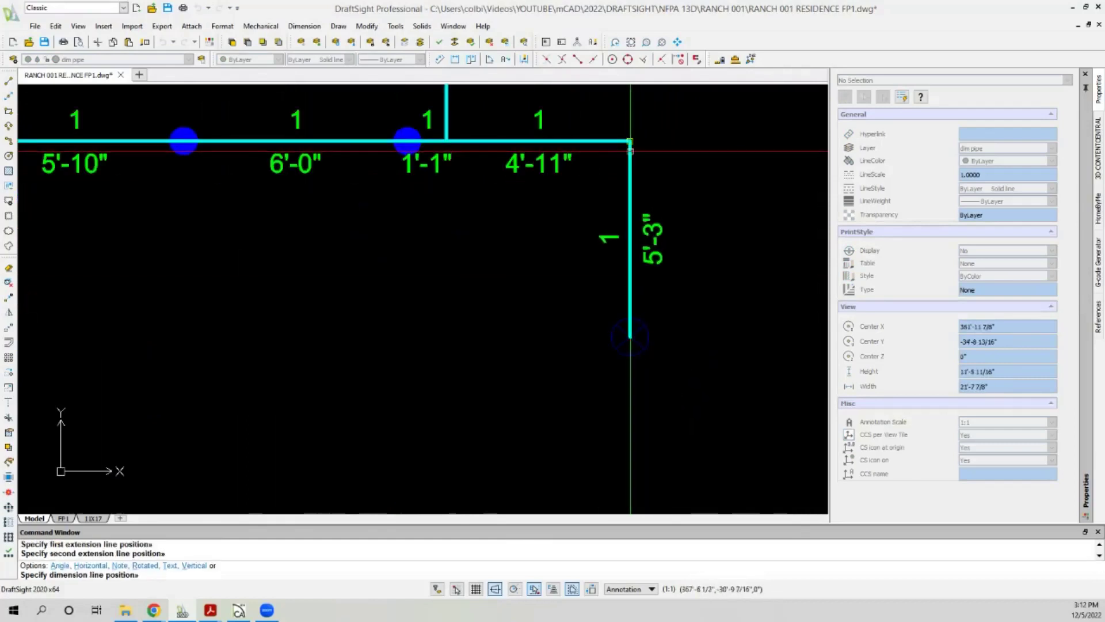
{"action": "scroll", "coordinate": [530, 185], "scroll_direction": "down", "scroll_amount": 3}
{"action": "scroll", "coordinate": [530, 185], "scroll_direction": "down", "scroll_amount": 3}
{"action": "scroll", "coordinate": [353, 321], "scroll_direction": "up", "scroll_amount": 2}
{"action": "scroll", "coordinate": [340, 316], "scroll_direction": "down", "scroll_amount": 2}
{"action": "scroll", "coordinate": [366, 279], "scroll_direction": "up", "scroll_amount": 1}
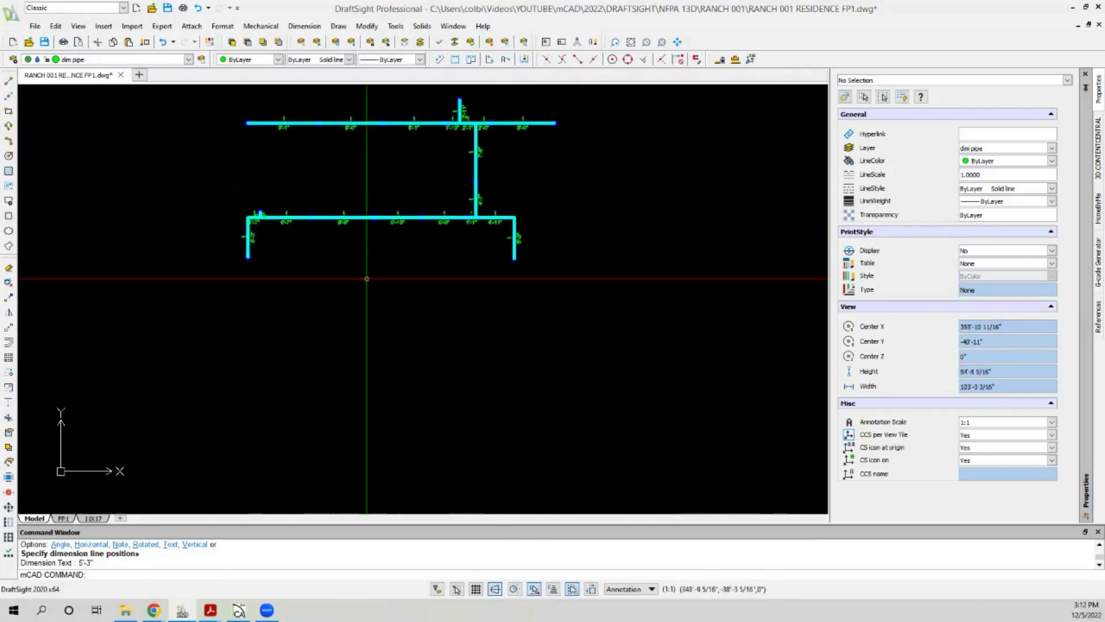
Unisolate the layers so the walls and room labels reappear around the dimensioned pipes.
{"action": "left_click", "coordinate": [418, 40]}
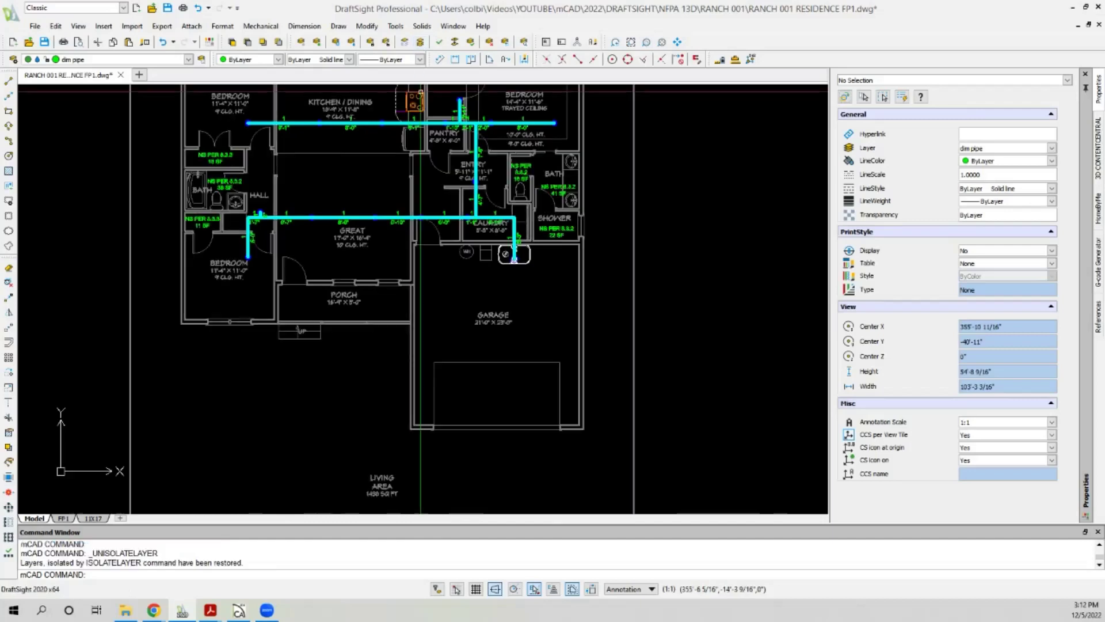
{"action": "scroll", "coordinate": [314, 196], "scroll_direction": "down", "scroll_amount": 1}
{"action": "scroll", "coordinate": [339, 223], "scroll_direction": "up", "scroll_amount": 1}
{"action": "scroll", "coordinate": [341, 225], "scroll_direction": "down", "scroll_amount": 1}
{"action": "scroll", "coordinate": [341, 225], "scroll_direction": "up", "scroll_amount": 1}
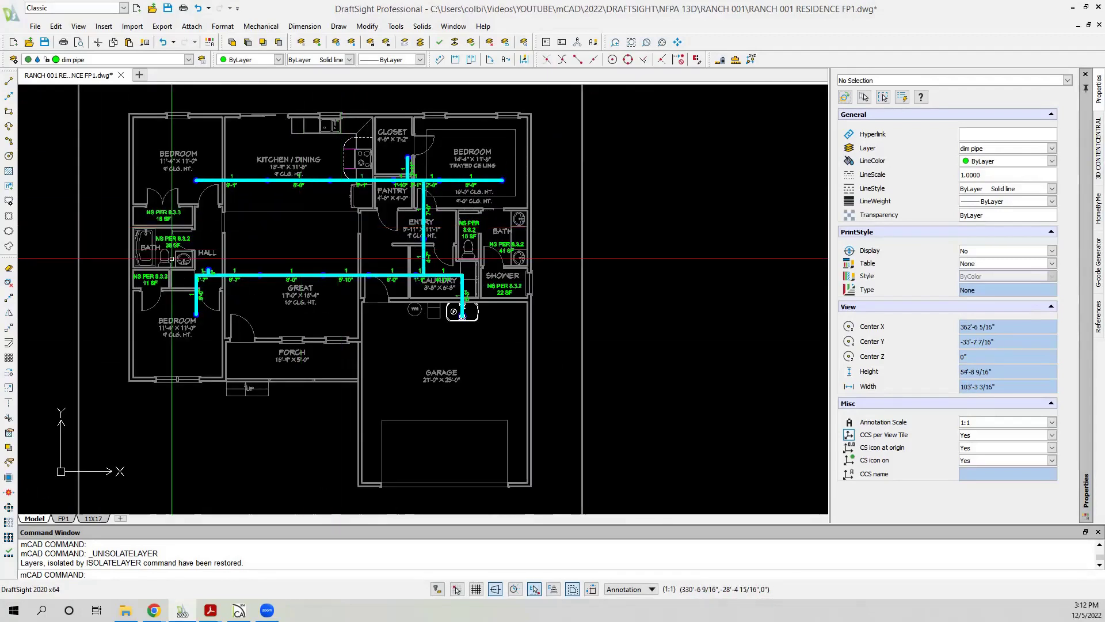
{"action": "scroll", "coordinate": [232, 259], "scroll_direction": "down", "scroll_amount": 8}
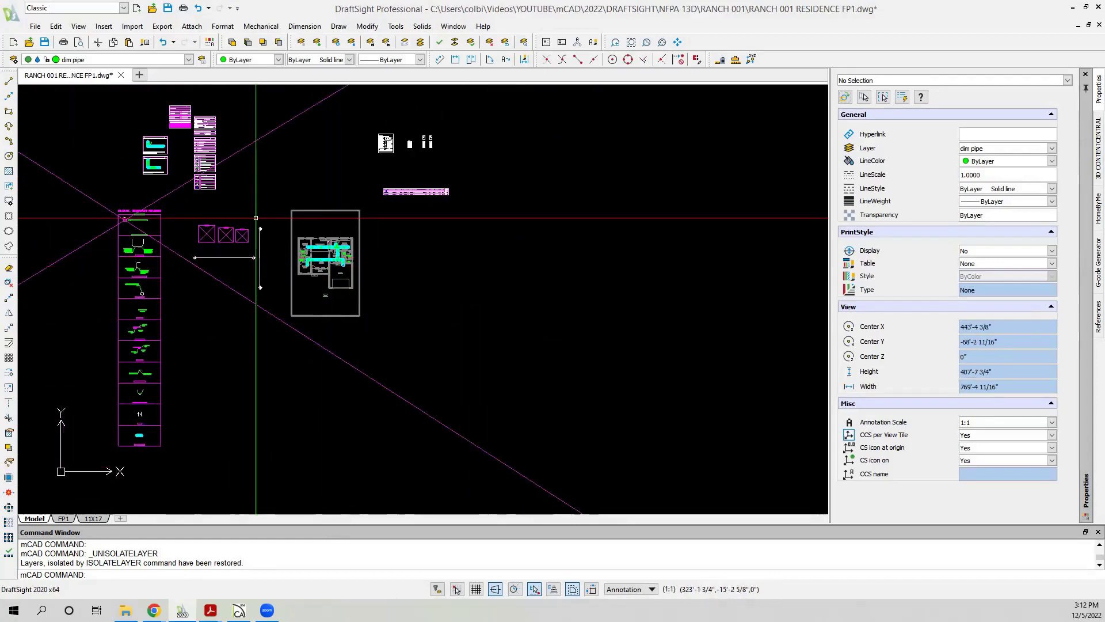
Move the hanger symbol below the floor plan, then select its short 45° HANGER line.
{"action": "scroll", "coordinate": [288, 231], "scroll_direction": "up", "scroll_amount": 11}
{"action": "scroll", "coordinate": [269, 161], "scroll_direction": "up", "scroll_amount": 4}
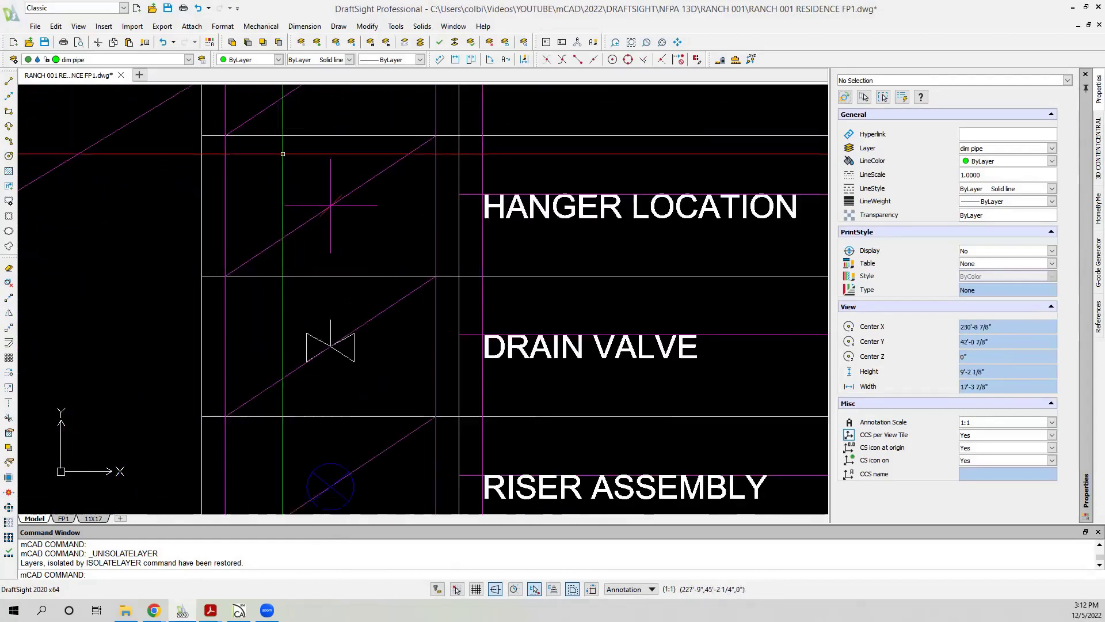
{"action": "left_click", "coordinate": [263, 148]}
{"action": "left_click", "coordinate": [431, 275]}
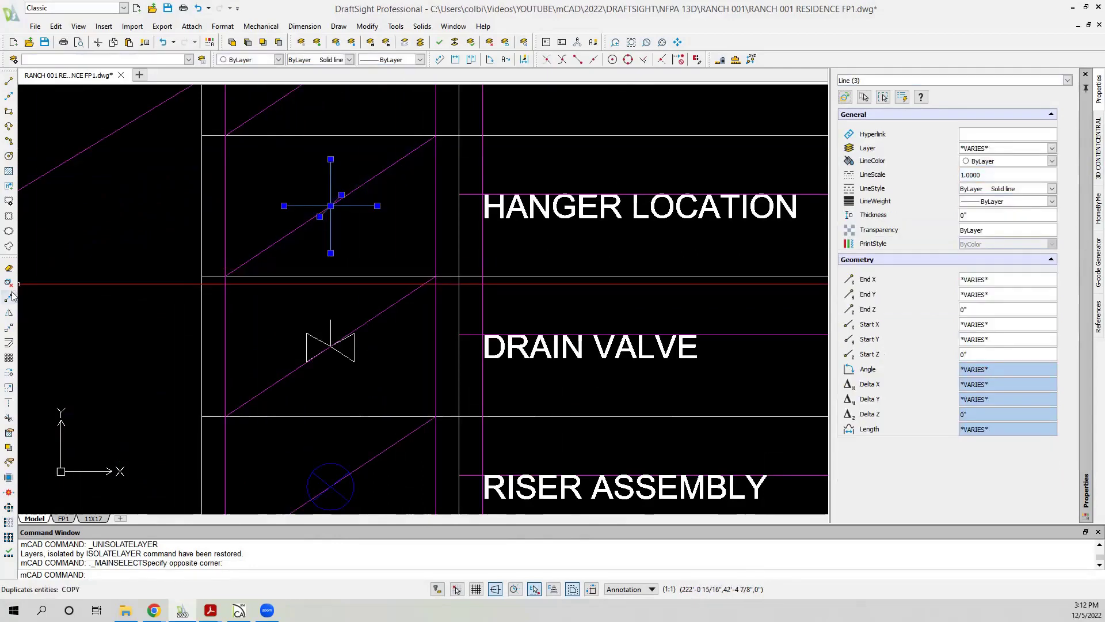
{"action": "type", "text": "m"}
{"action": "key", "text": "Return"}
{"action": "left_click", "coordinate": [316, 183]}
{"action": "scroll", "coordinate": [143, 131], "scroll_direction": "down", "scroll_amount": 3}
{"action": "scroll", "coordinate": [144, 131], "scroll_direction": "down", "scroll_amount": 6}
{"action": "scroll", "coordinate": [252, 421], "scroll_direction": "up", "scroll_amount": 6}
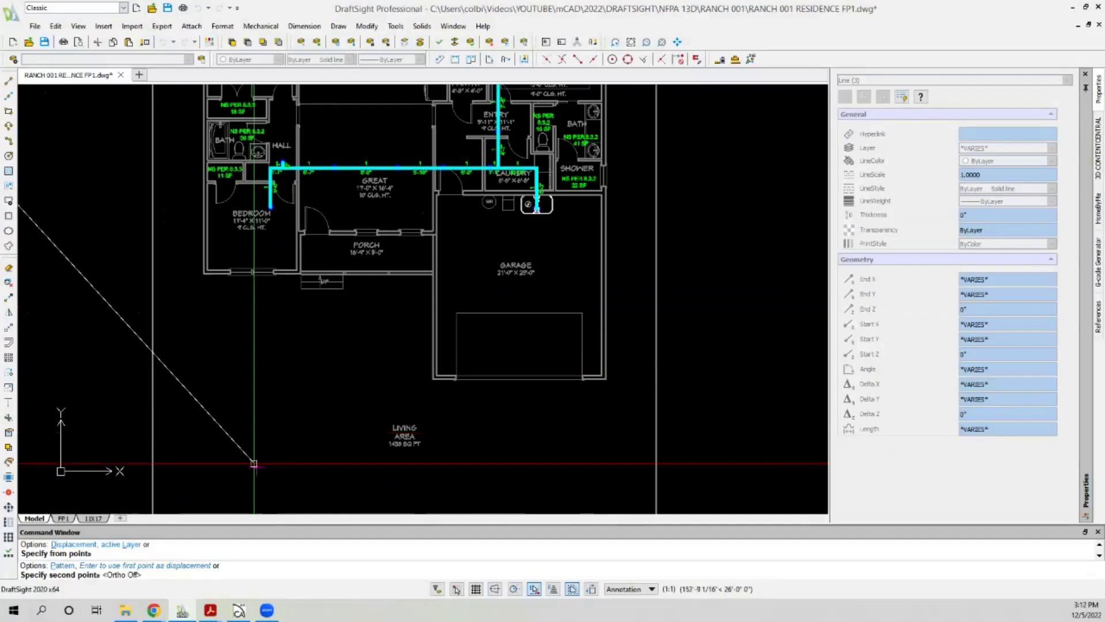
{"action": "left_click", "coordinate": [262, 453]}
{"action": "key", "text": "Return"}
{"action": "scroll", "coordinate": [270, 459], "scroll_direction": "up", "scroll_amount": 5}
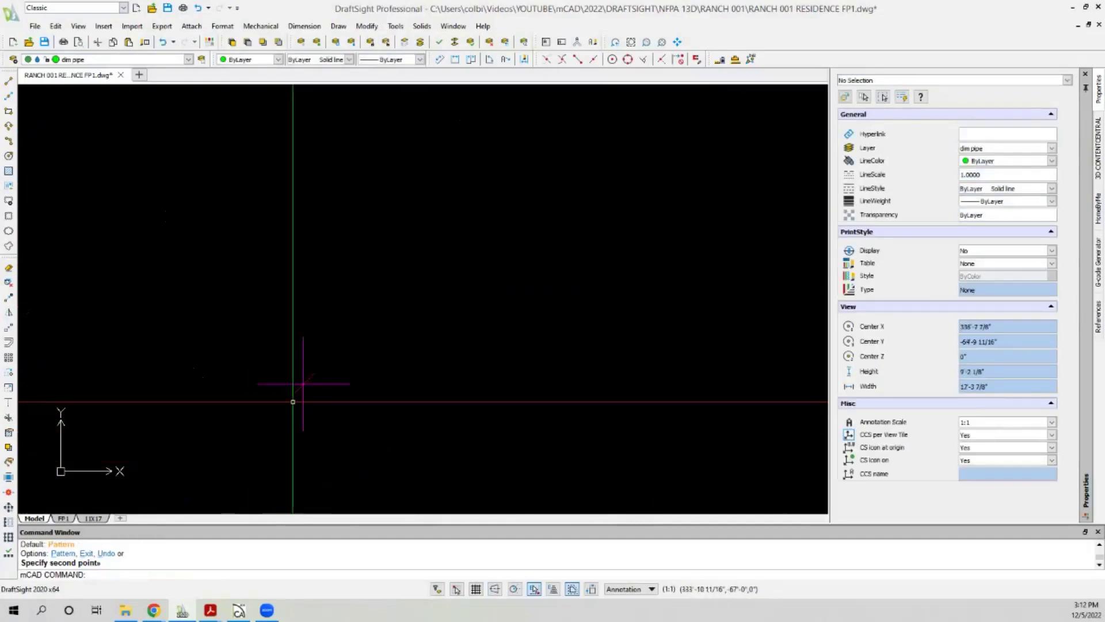
{"action": "left_click", "coordinate": [301, 385]}
Zoom out to survey the whole ranch floor plan with both dimensioned pipe branches.
{"action": "scroll", "coordinate": [301, 387], "scroll_direction": "down", "scroll_amount": 8}
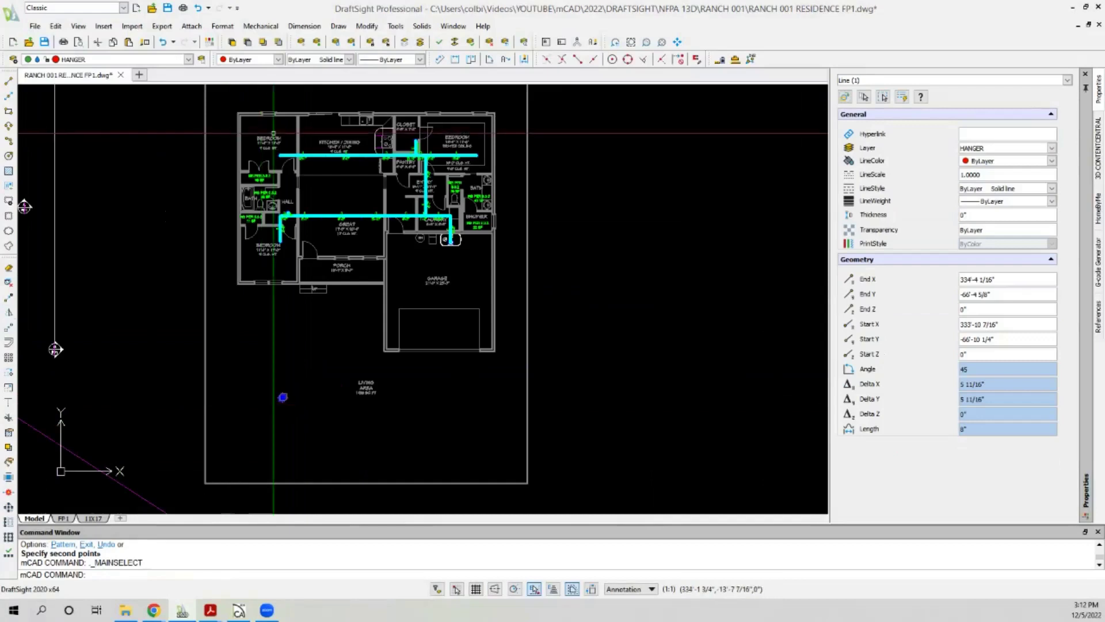
{"action": "scroll", "coordinate": [345, 322], "scroll_direction": "up", "scroll_amount": 5}
{"action": "scroll", "coordinate": [435, 259], "scroll_direction": "down", "scroll_amount": 2}
{"action": "scroll", "coordinate": [435, 259], "scroll_direction": "down", "scroll_amount": 1}
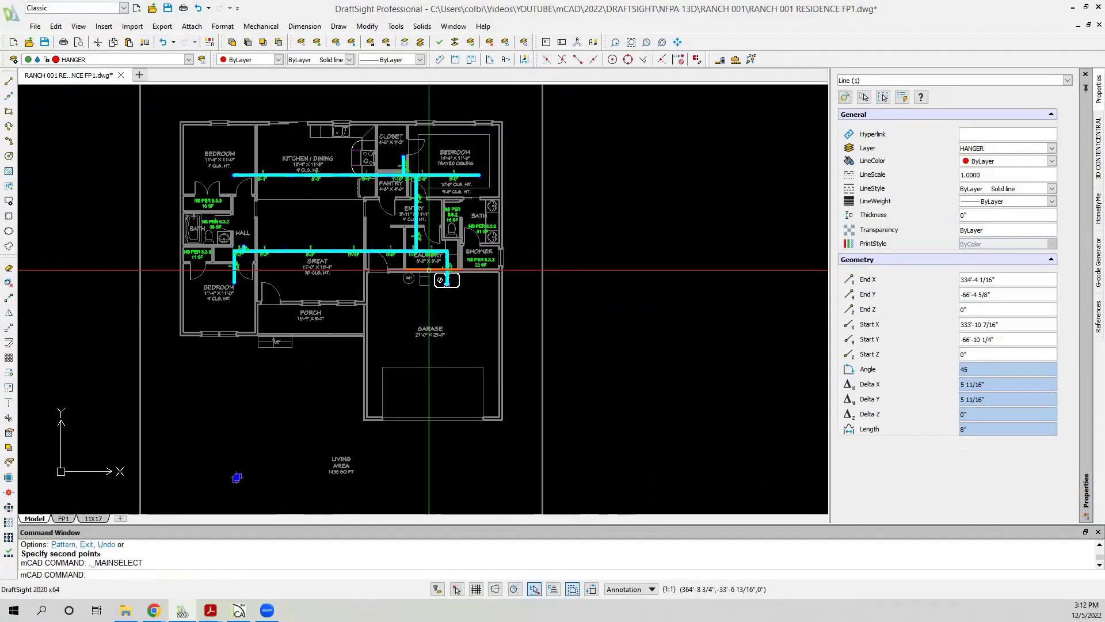
{"action": "scroll", "coordinate": [438, 248], "scroll_direction": "down", "scroll_amount": 2}
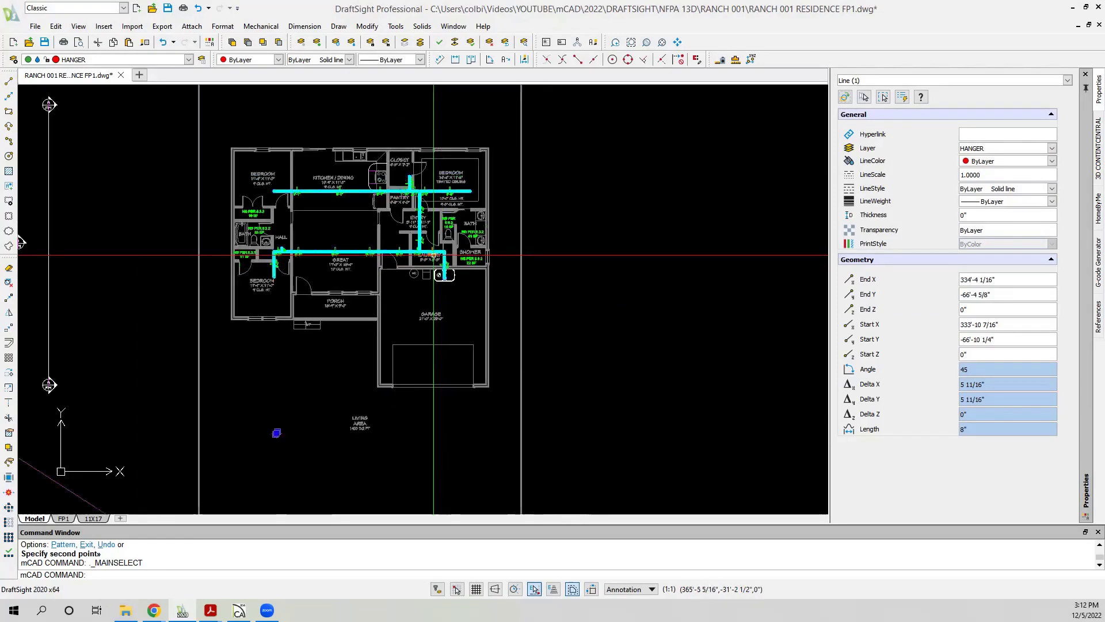
{"action": "scroll", "coordinate": [423, 246], "scroll_direction": "up", "scroll_amount": 2}
{"action": "scroll", "coordinate": [417, 245], "scroll_direction": "down", "scroll_amount": 1}
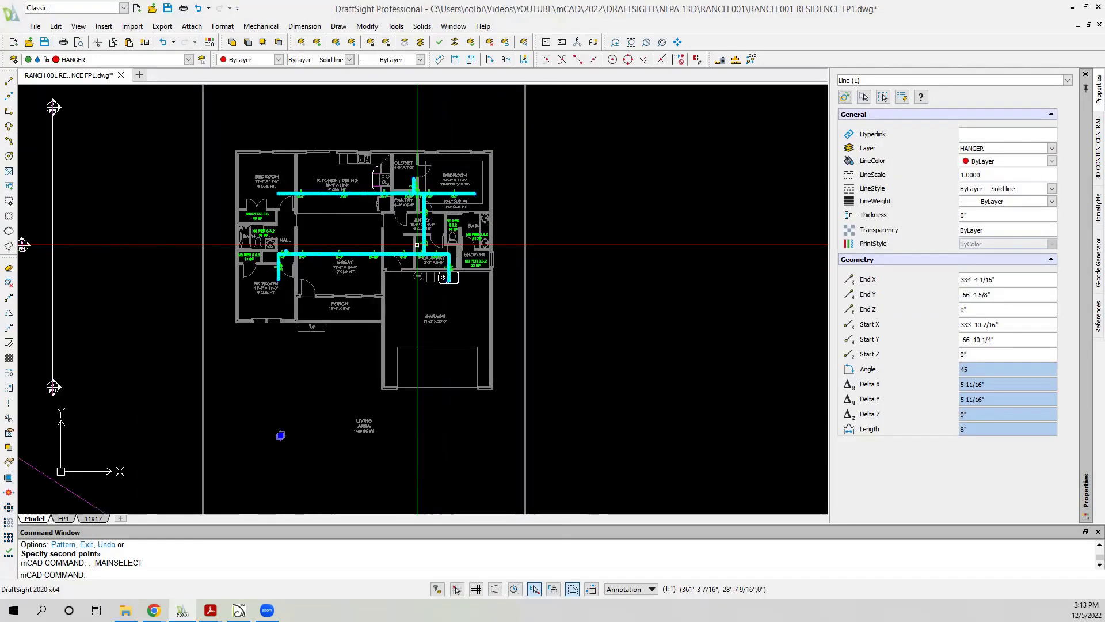
{"action": "scroll", "coordinate": [418, 245], "scroll_direction": "down", "scroll_amount": 2}
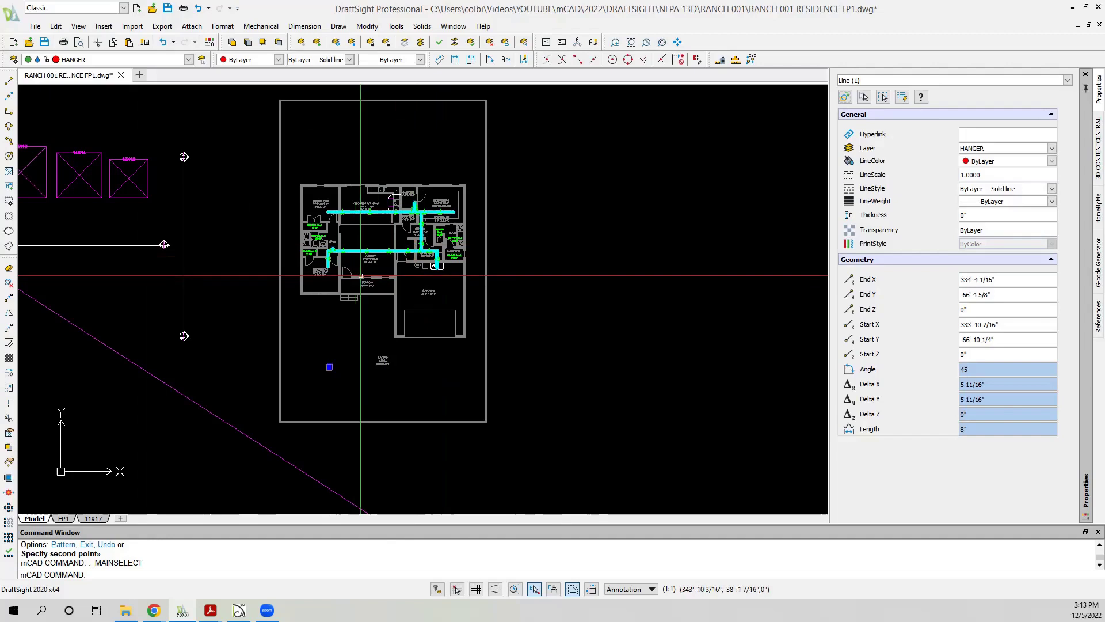
{"action": "scroll", "coordinate": [387, 256], "scroll_direction": "up", "scroll_amount": 3}
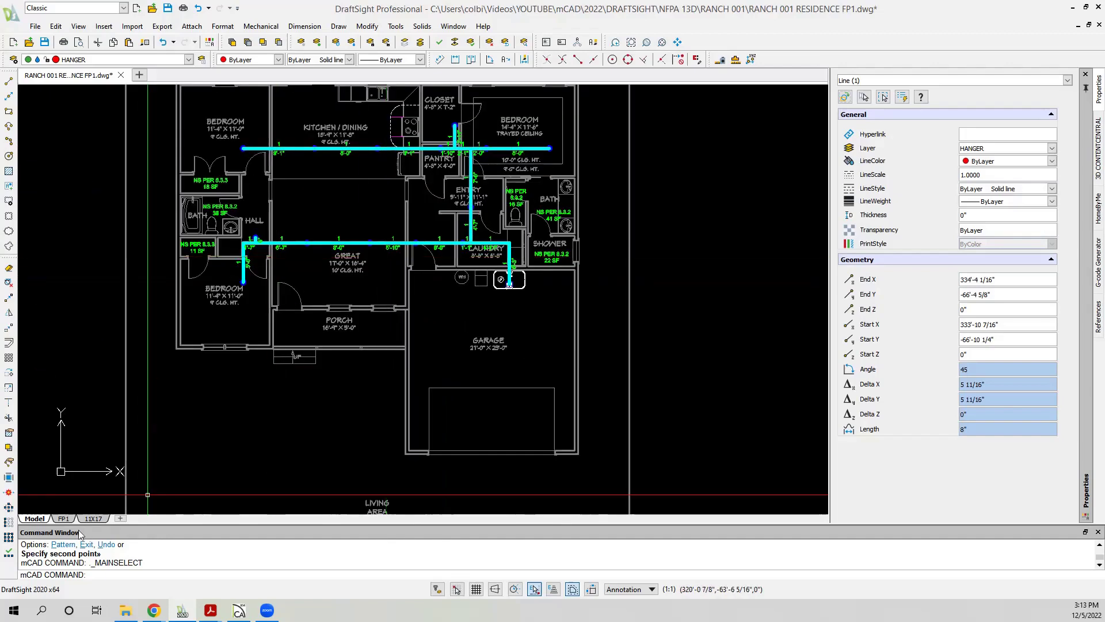
Inspect the Maximum Distance Between Hangers table on the FP1 sheet, then return to Model.
{"action": "left_click", "coordinate": [63, 518]}
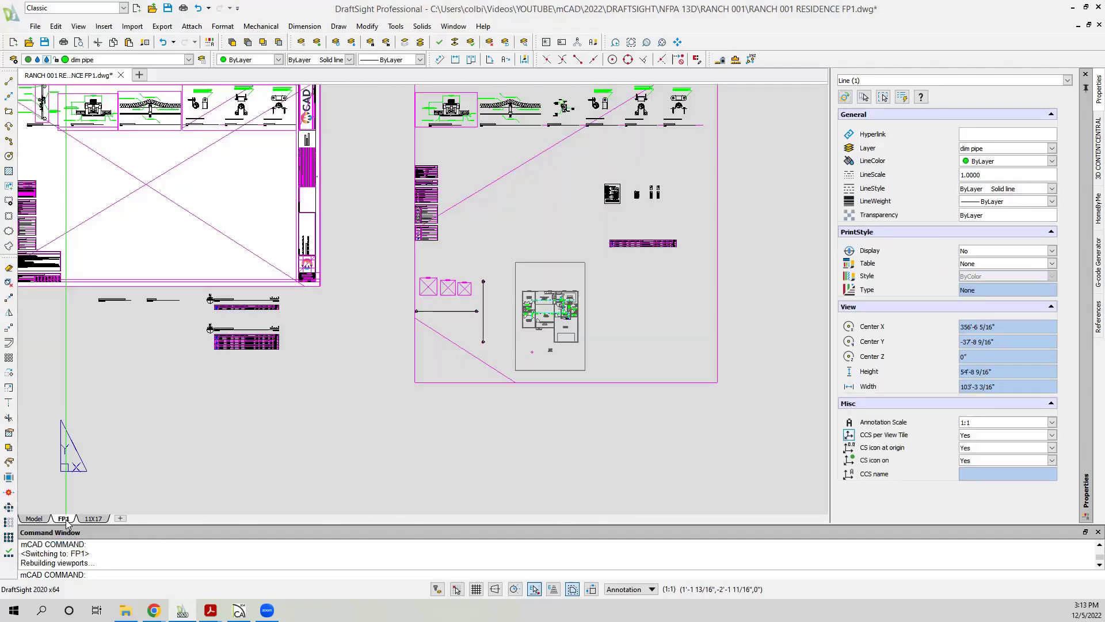
{"action": "scroll", "coordinate": [382, 308], "scroll_direction": "down", "scroll_amount": 2}
{"action": "scroll", "coordinate": [109, 305], "scroll_direction": "up", "scroll_amount": 8}
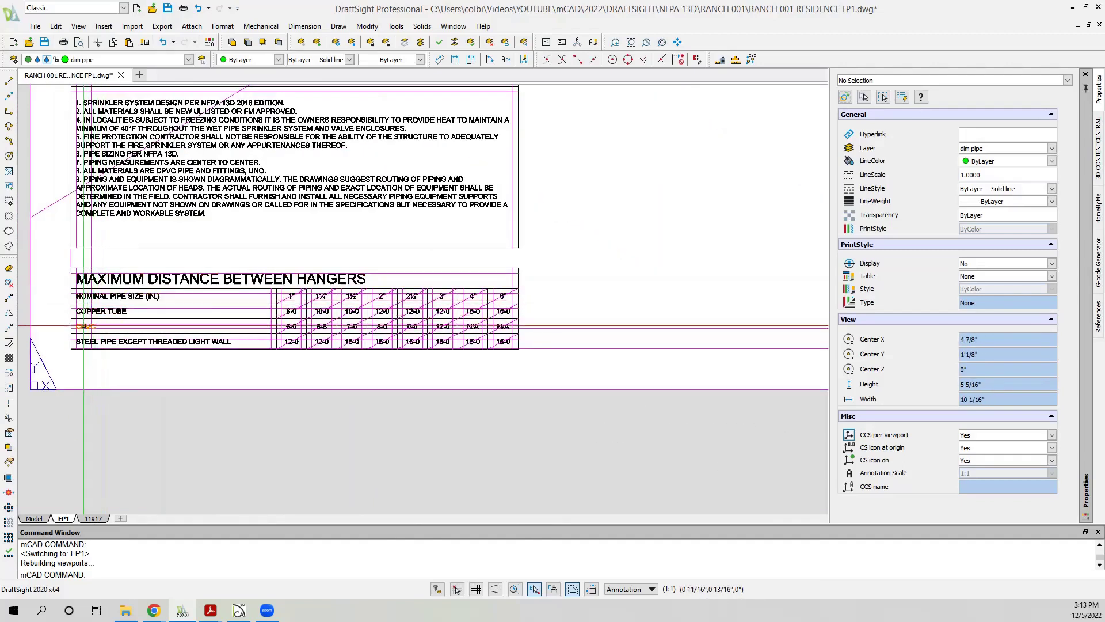
{"action": "scroll", "coordinate": [289, 328], "scroll_direction": "up", "scroll_amount": 5}
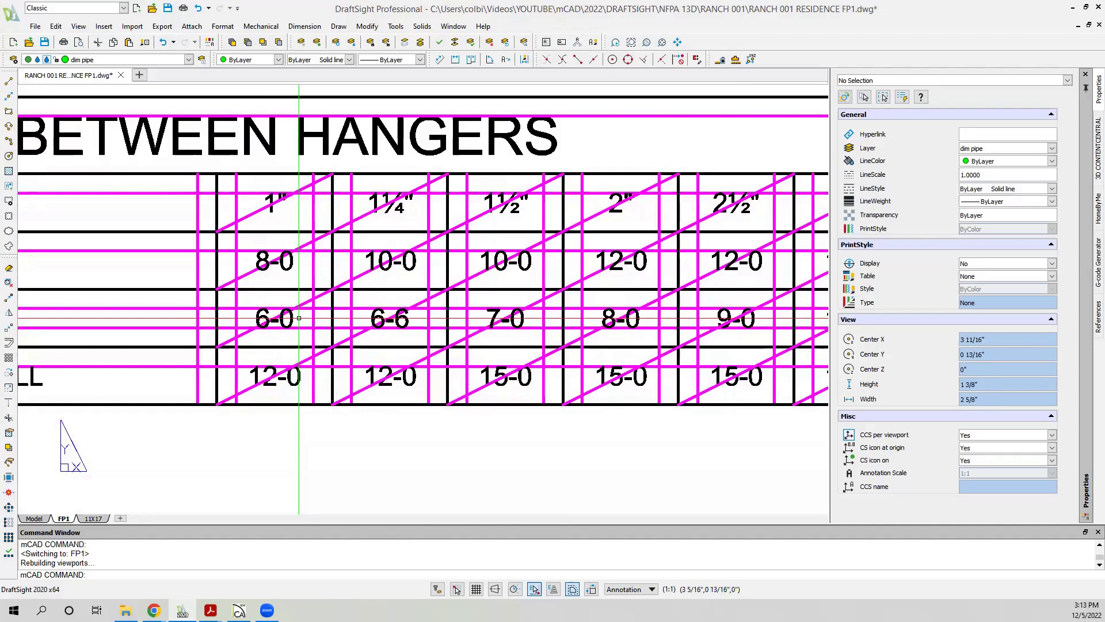
{"action": "scroll", "coordinate": [267, 315], "scroll_direction": "down", "scroll_amount": 1}
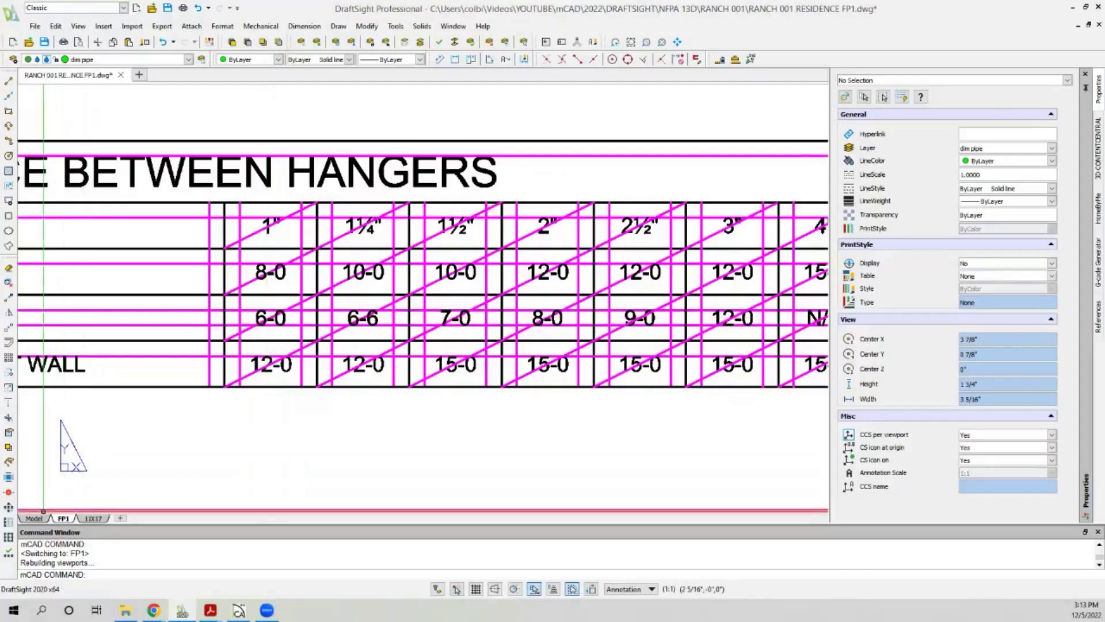
{"action": "left_click", "coordinate": [36, 517]}
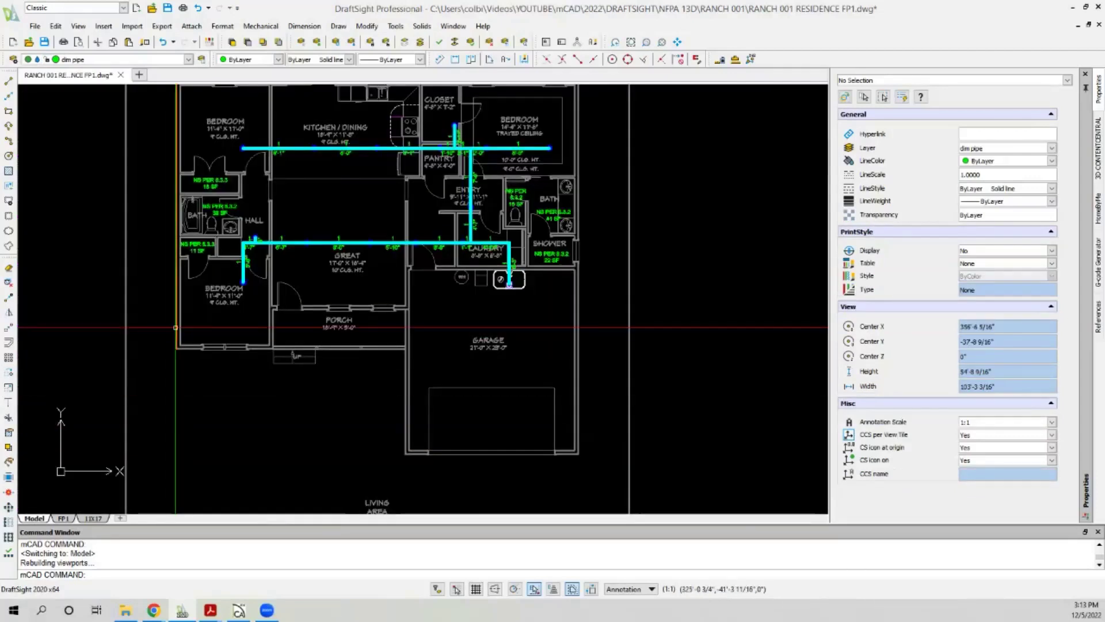
Copy the short HANGER line below the plan, using its endpoint as base point.
{"action": "scroll", "coordinate": [175, 327], "scroll_direction": "down", "scroll_amount": 2}
{"action": "scroll", "coordinate": [177, 449], "scroll_direction": "up", "scroll_amount": 4}
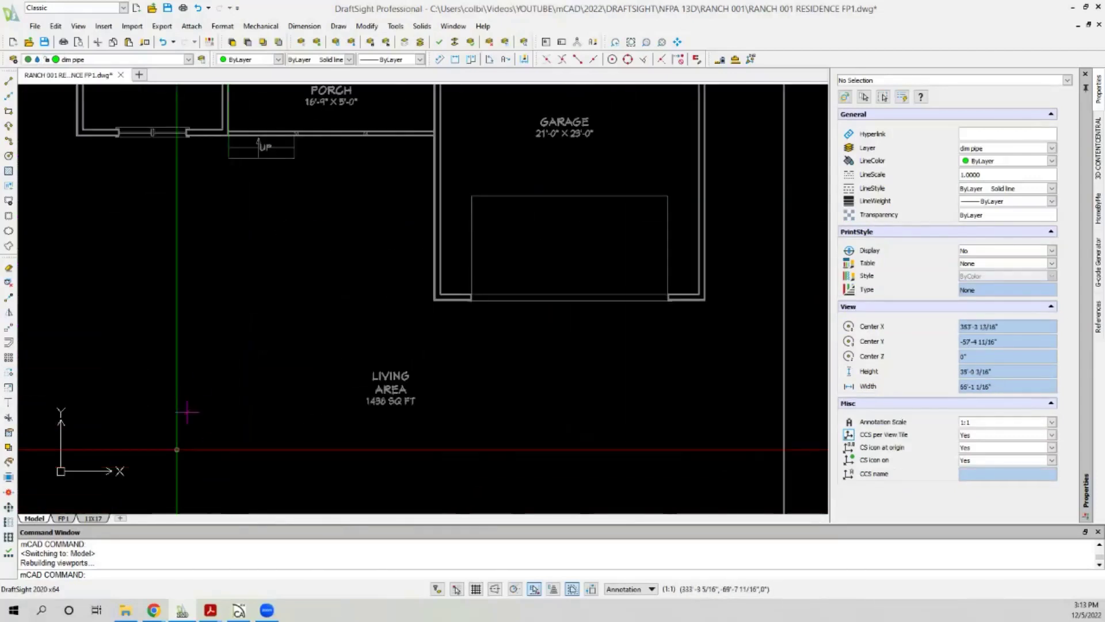
{"action": "scroll", "coordinate": [196, 397], "scroll_direction": "up", "scroll_amount": 5}
{"action": "left_click", "coordinate": [207, 384]}
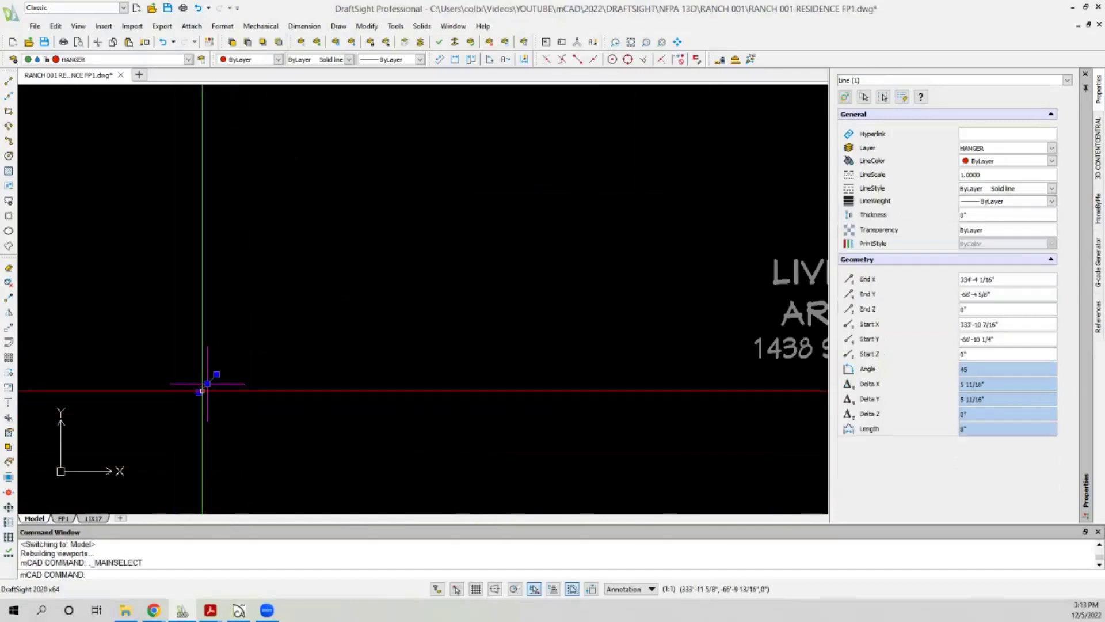
{"action": "left_click", "coordinate": [9, 298]}
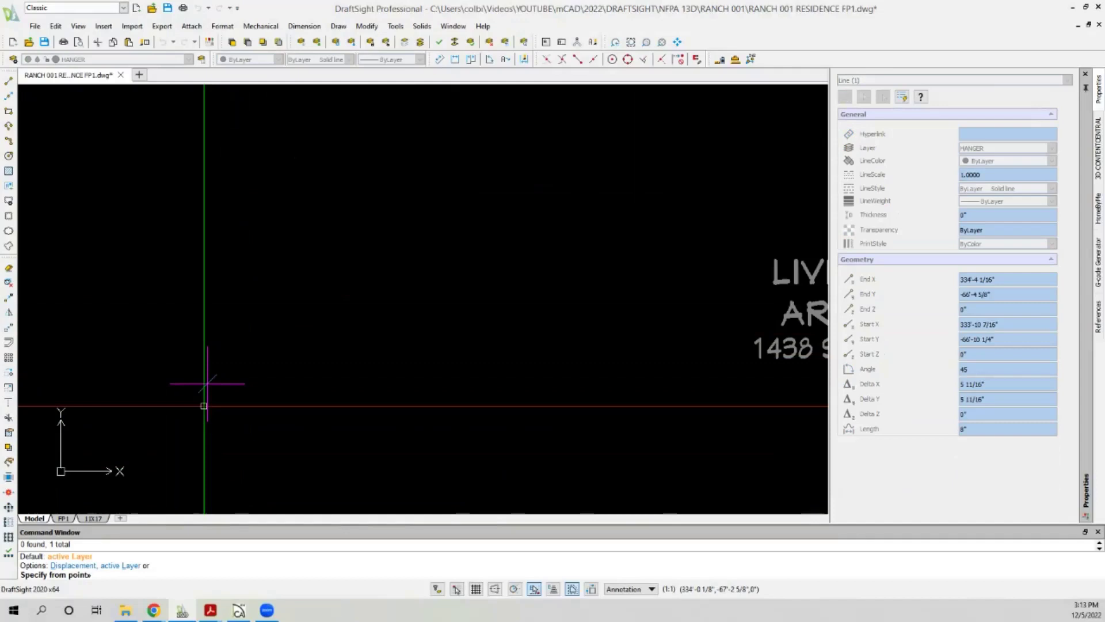
{"action": "left_click", "coordinate": [207, 383]}
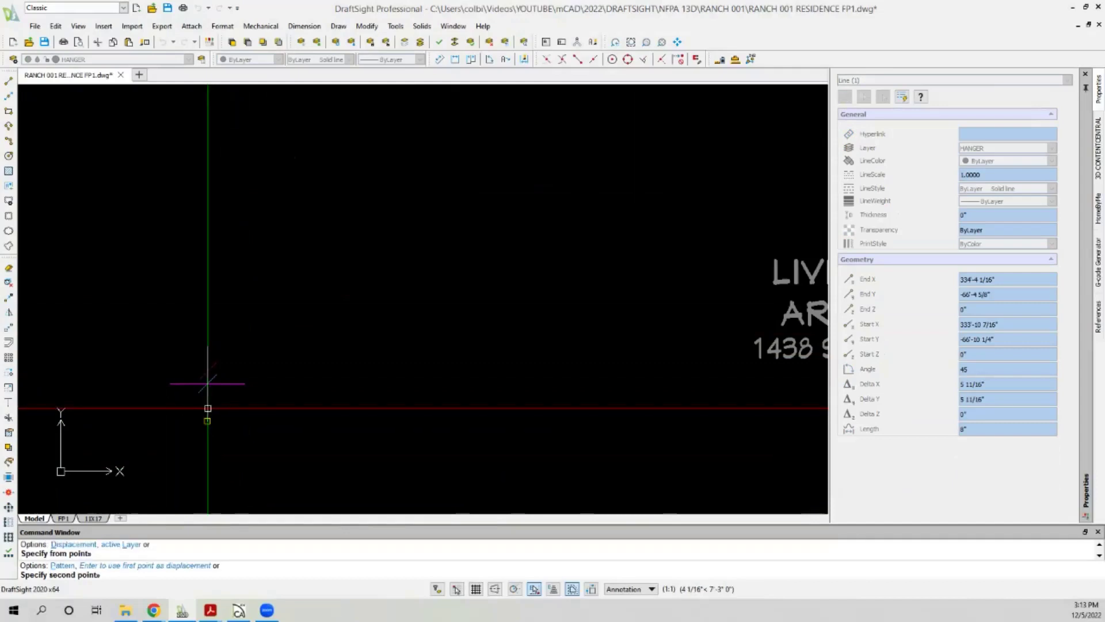
Drop the hanger line copy onto the cyan branch pipe.
{"action": "scroll", "coordinate": [128, 406], "scroll_direction": "down", "scroll_amount": 5}
{"action": "scroll", "coordinate": [128, 406], "scroll_direction": "down", "scroll_amount": 2}
{"action": "scroll", "coordinate": [270, 278], "scroll_direction": "up", "scroll_amount": 10}
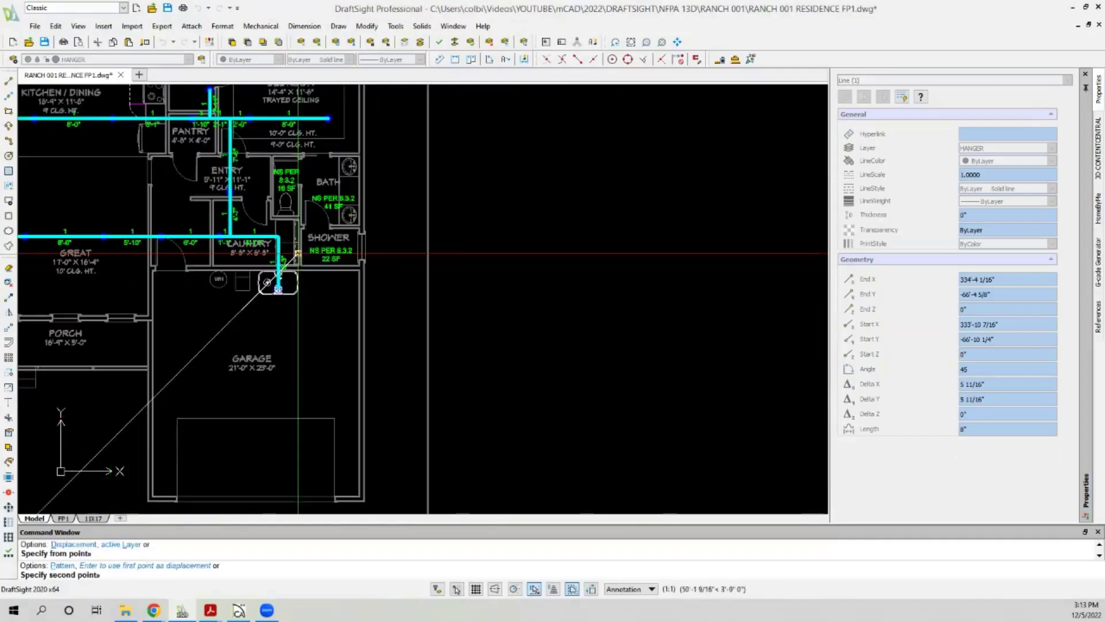
{"action": "scroll", "coordinate": [259, 233], "scroll_direction": "down", "scroll_amount": 2}
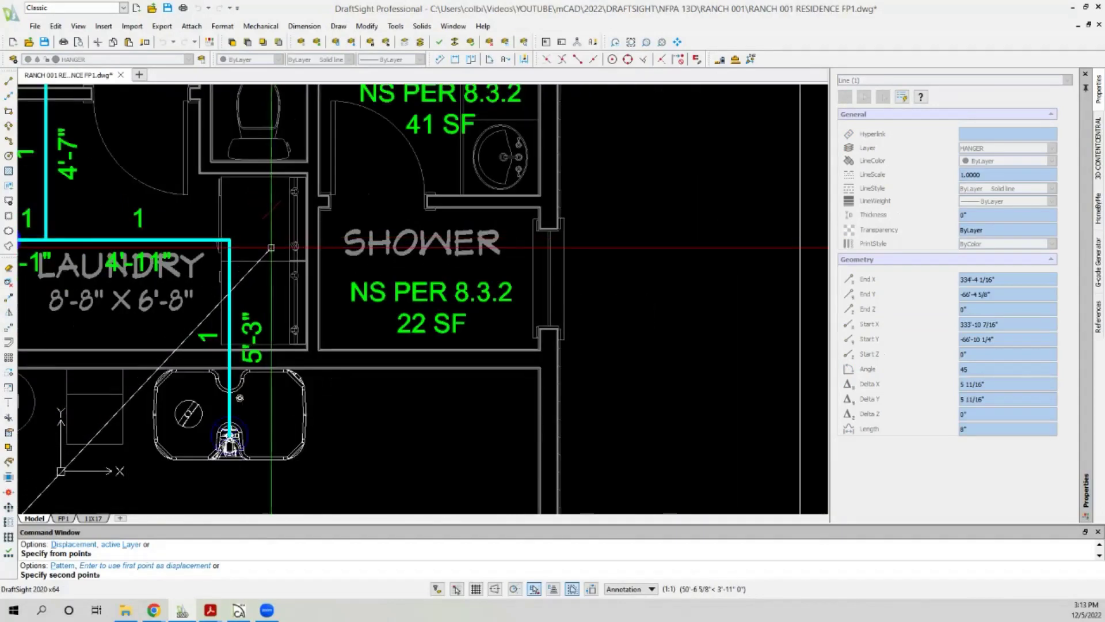
{"action": "scroll", "coordinate": [272, 247], "scroll_direction": "down", "scroll_amount": 2}
{"action": "scroll", "coordinate": [256, 245], "scroll_direction": "up", "scroll_amount": 5}
{"action": "scroll", "coordinate": [256, 238], "scroll_direction": "down", "scroll_amount": 6}
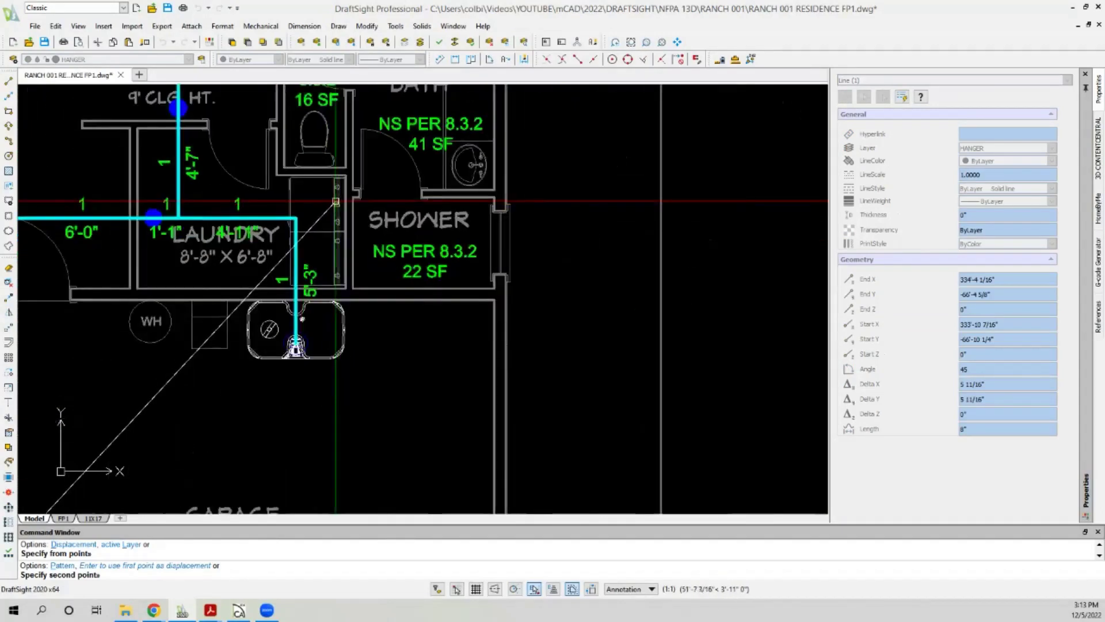
{"action": "scroll", "coordinate": [288, 219], "scroll_direction": "up", "scroll_amount": 3}
{"action": "scroll", "coordinate": [287, 218], "scroll_direction": "down", "scroll_amount": 6}
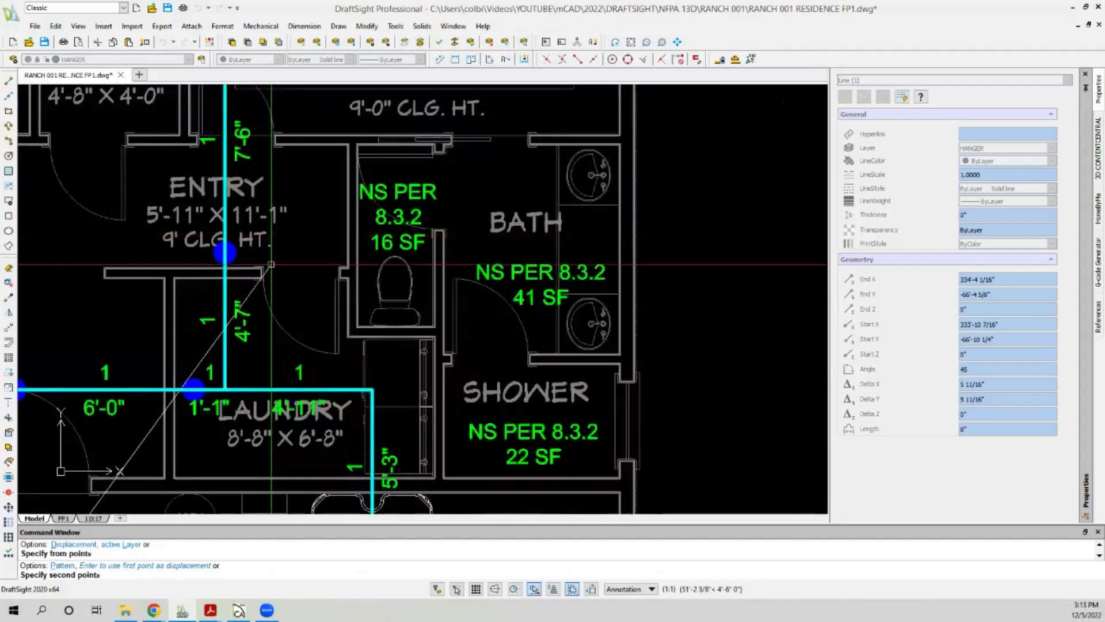
{"action": "scroll", "coordinate": [187, 294], "scroll_direction": "up", "scroll_amount": 5}
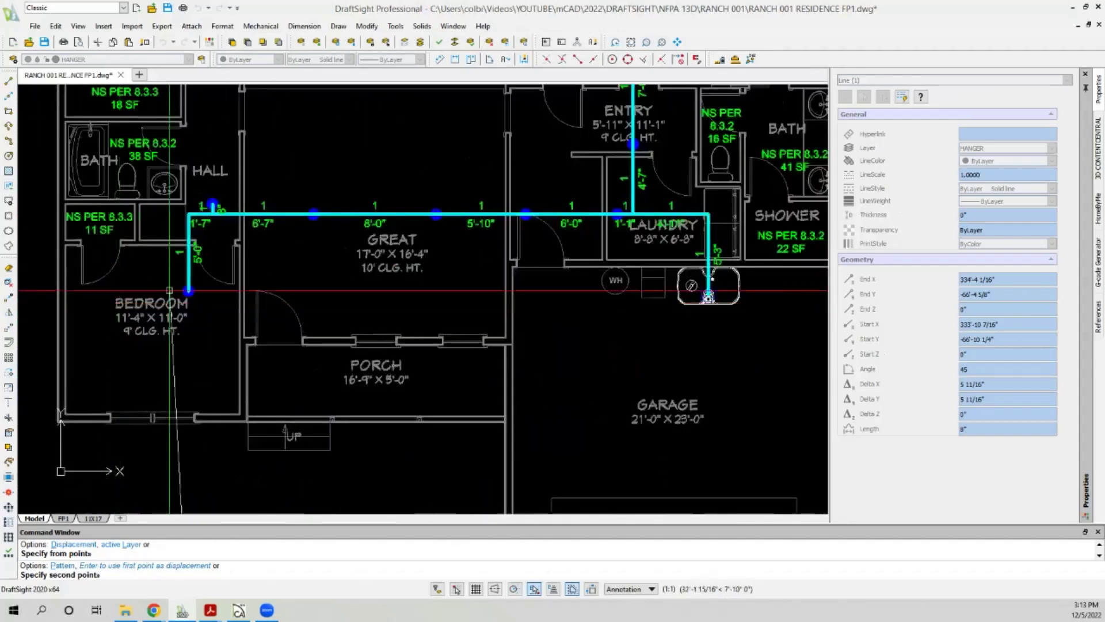
{"action": "left_click", "coordinate": [190, 295]}
{"action": "scroll", "coordinate": [190, 295], "scroll_direction": "down", "scroll_amount": 7}
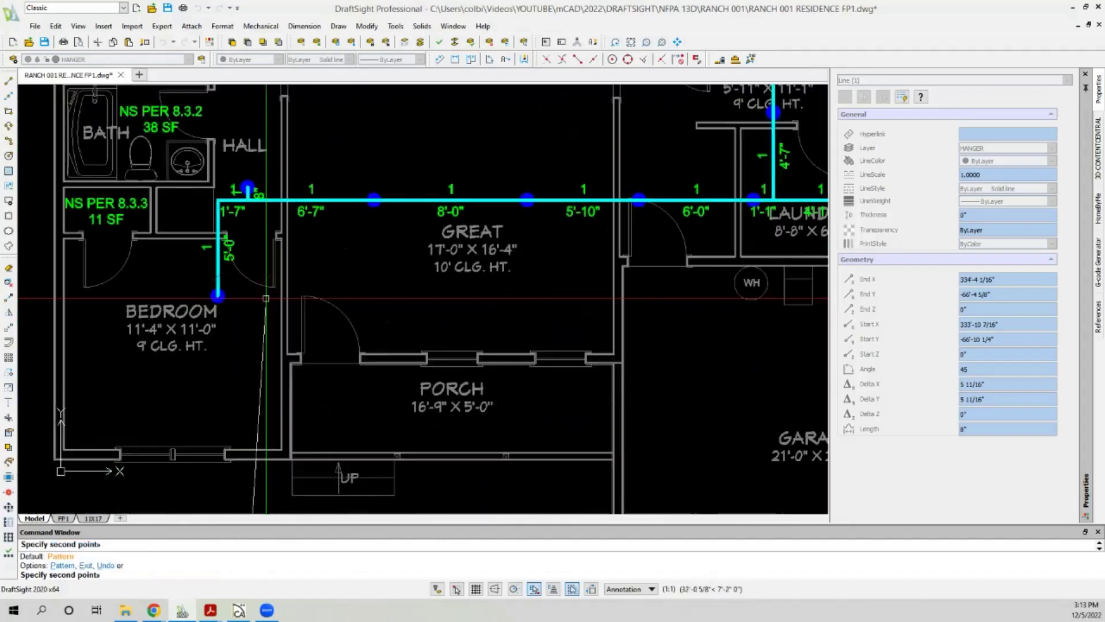
{"action": "scroll", "coordinate": [397, 167], "scroll_direction": "up", "scroll_amount": 5}
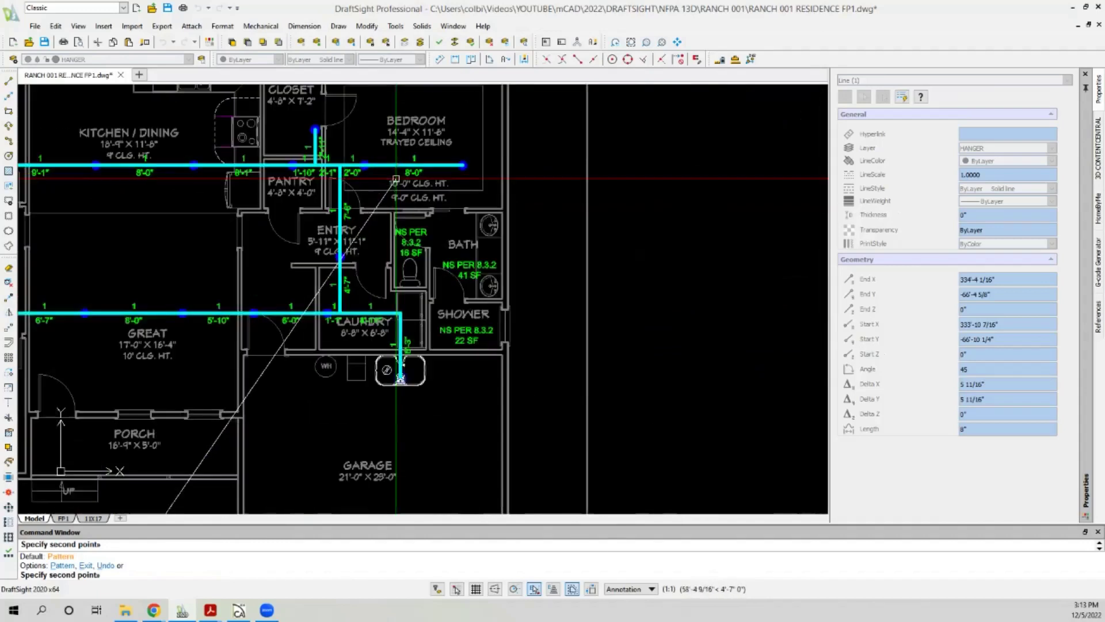
{"action": "scroll", "coordinate": [397, 167], "scroll_direction": "down", "scroll_amount": 3}
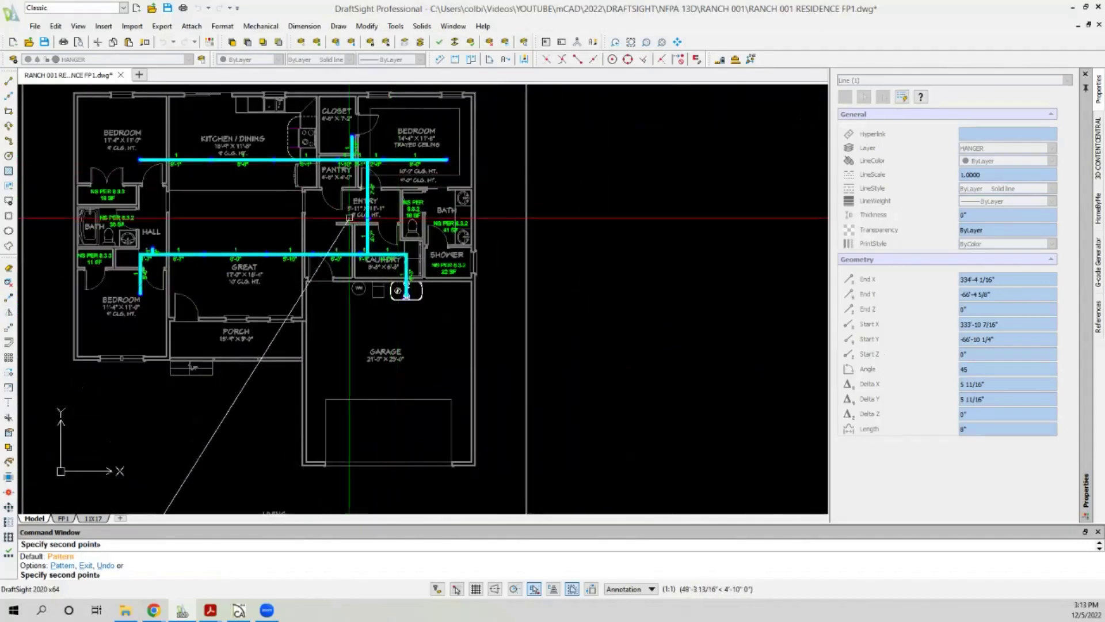
{"action": "scroll", "coordinate": [298, 345], "scroll_direction": "down", "scroll_amount": 5}
{"action": "scroll", "coordinate": [314, 324], "scroll_direction": "up", "scroll_amount": 8}
Copy the short 45° hanger line onto the laundry pipe run.
{"action": "key", "text": "Escape"}
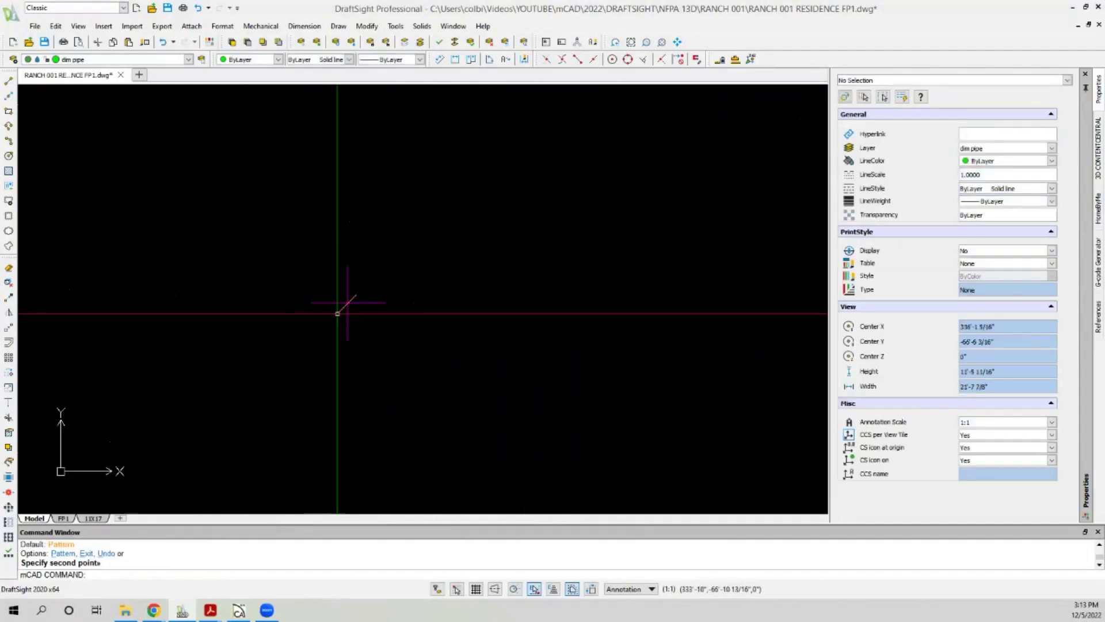
{"action": "left_click", "coordinate": [338, 312]}
{"action": "left_click", "coordinate": [8, 298]}
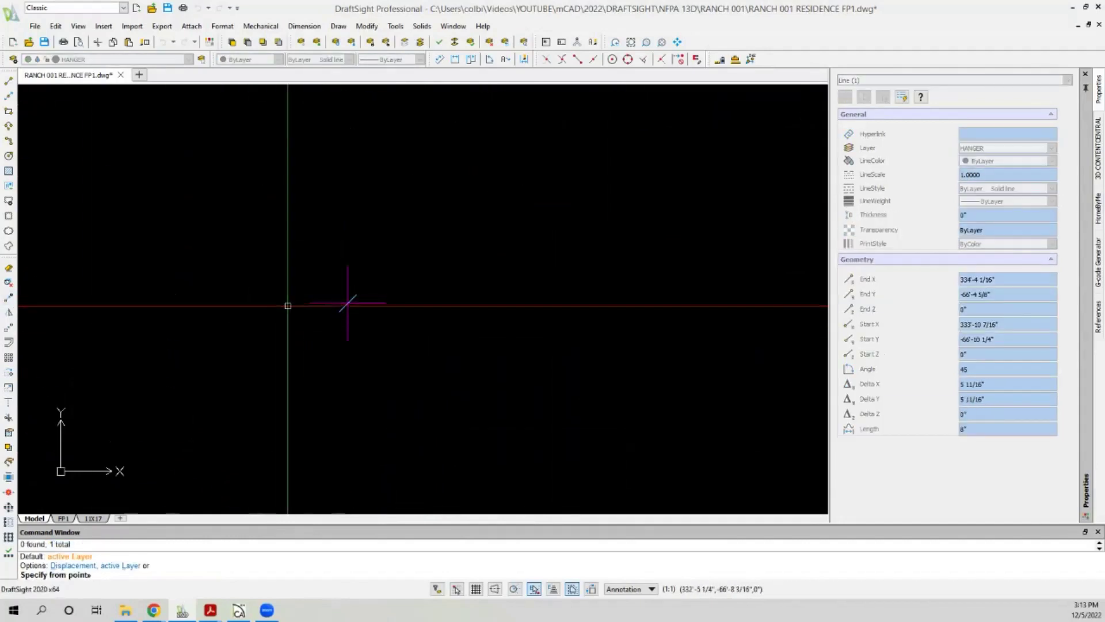
{"action": "left_click", "coordinate": [345, 279]}
{"action": "scroll", "coordinate": [348, 253], "scroll_direction": "down", "scroll_amount": 4}
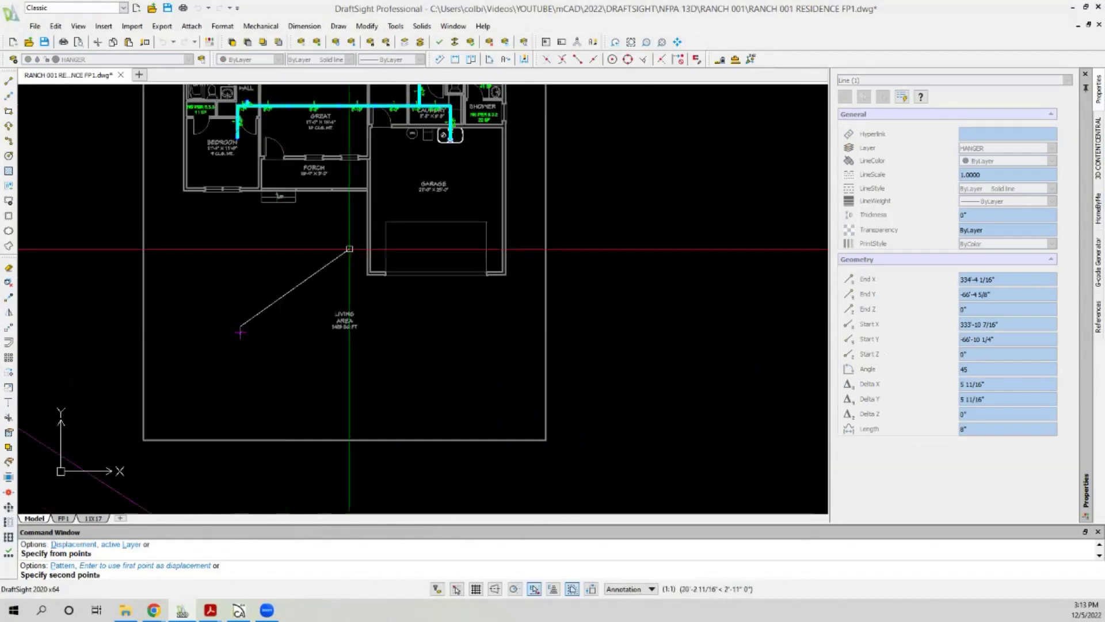
{"action": "scroll", "coordinate": [452, 115], "scroll_direction": "up", "scroll_amount": 8}
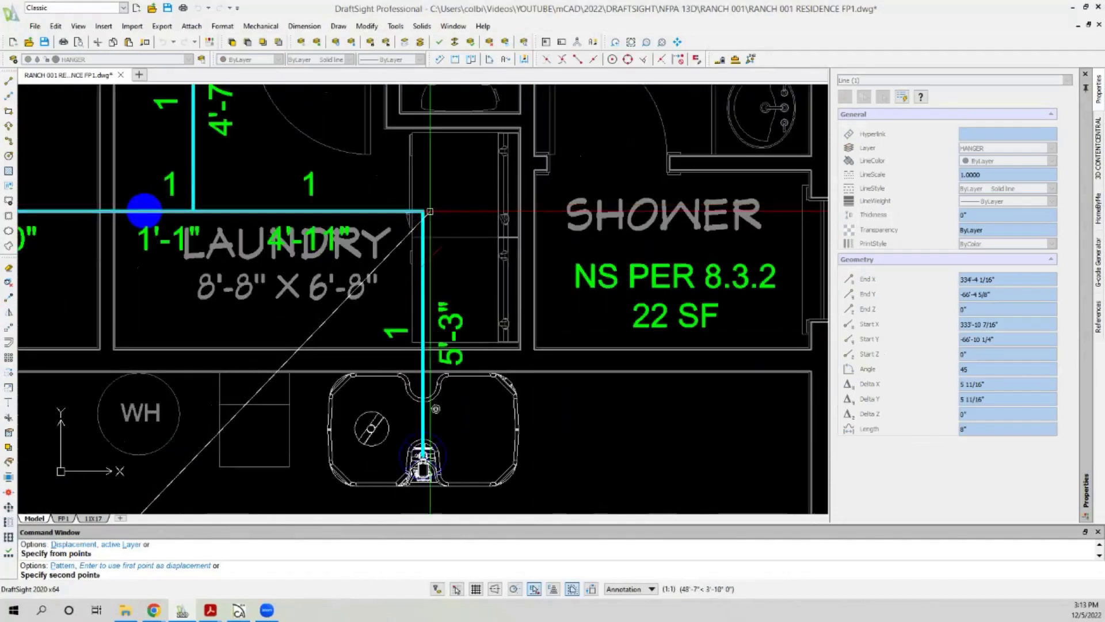
{"action": "left_click", "coordinate": [422, 217]}
{"action": "scroll", "coordinate": [422, 218], "scroll_direction": "down", "scroll_amount": 4}
{"action": "scroll", "coordinate": [336, 251], "scroll_direction": "up", "scroll_amount": 6}
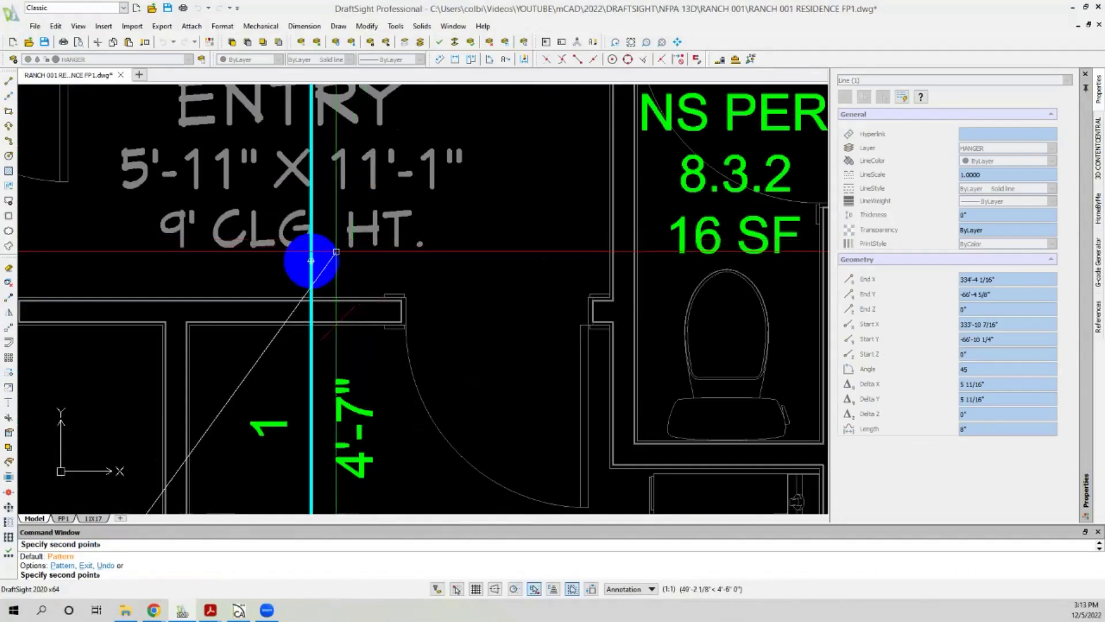
{"action": "scroll", "coordinate": [326, 344], "scroll_direction": "down", "scroll_amount": 4}
{"action": "scroll", "coordinate": [298, 153], "scroll_direction": "up", "scroll_amount": 4}
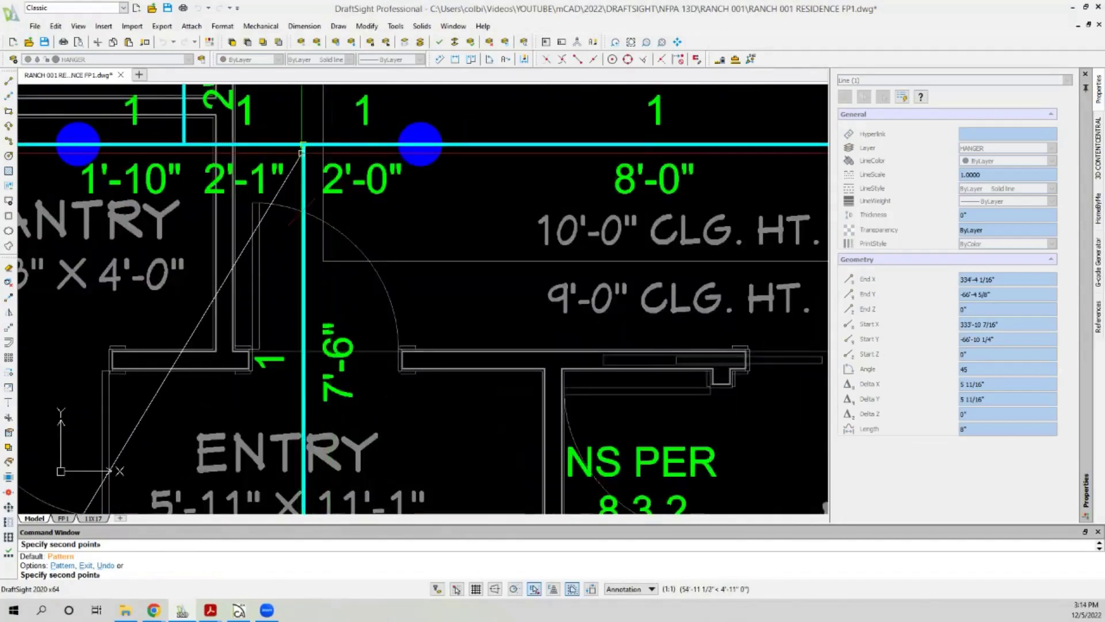
{"action": "scroll", "coordinate": [301, 151], "scroll_direction": "down", "scroll_amount": 4}
{"action": "scroll", "coordinate": [253, 127], "scroll_direction": "up", "scroll_amount": 4}
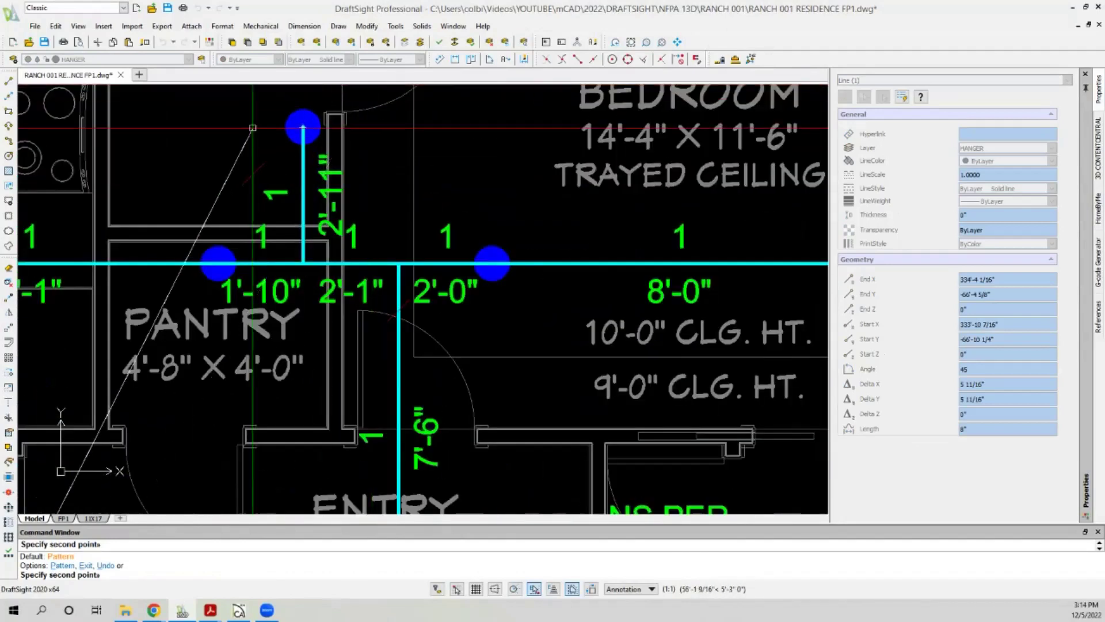
{"action": "scroll", "coordinate": [271, 118], "scroll_direction": "up", "scroll_amount": 3}
{"action": "scroll", "coordinate": [333, 138], "scroll_direction": "down", "scroll_amount": 4}
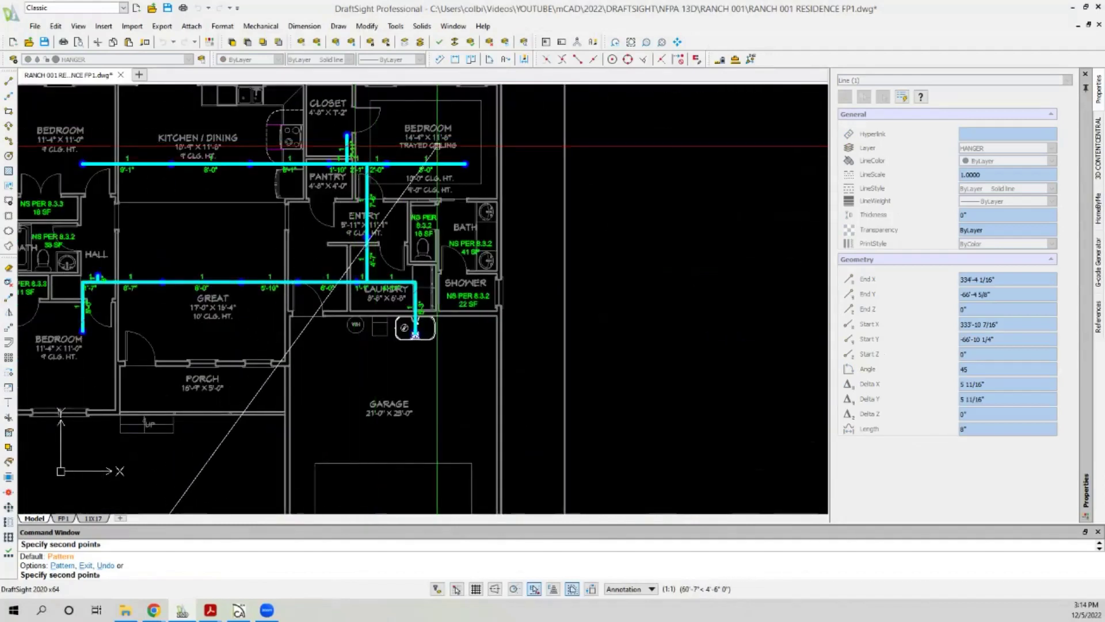
{"action": "scroll", "coordinate": [403, 155], "scroll_direction": "down", "scroll_amount": 1}
{"action": "scroll", "coordinate": [281, 179], "scroll_direction": "up", "scroll_amount": 2}
{"action": "scroll", "coordinate": [346, 167], "scroll_direction": "down", "scroll_amount": 5}
{"action": "scroll", "coordinate": [397, 164], "scroll_direction": "up", "scroll_amount": 3}
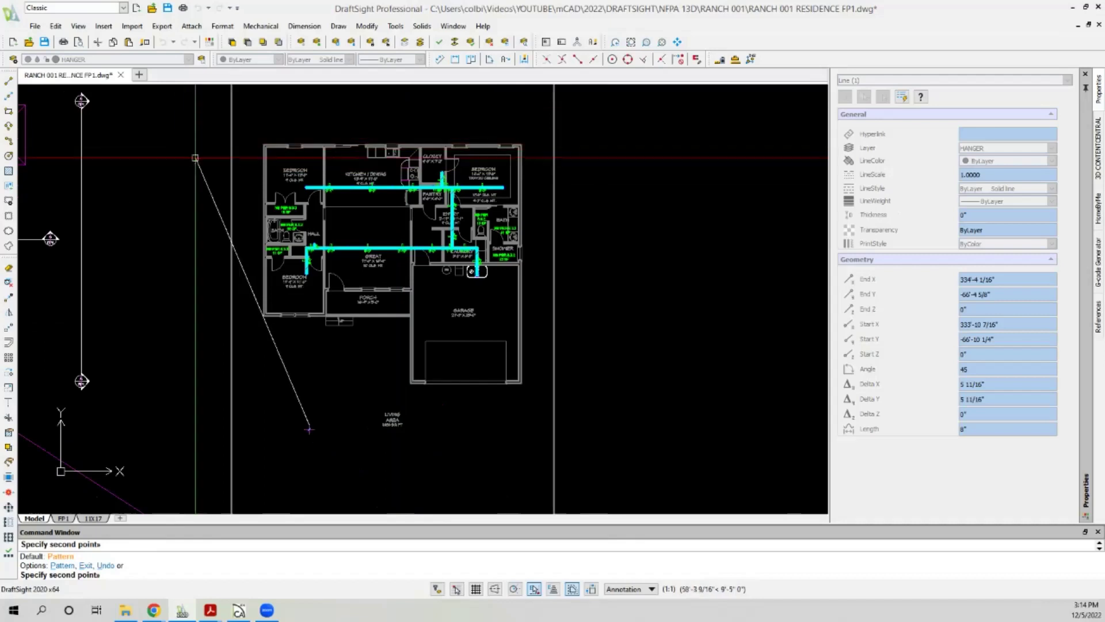
{"action": "scroll", "coordinate": [420, 197], "scroll_direction": "up", "scroll_amount": 1}
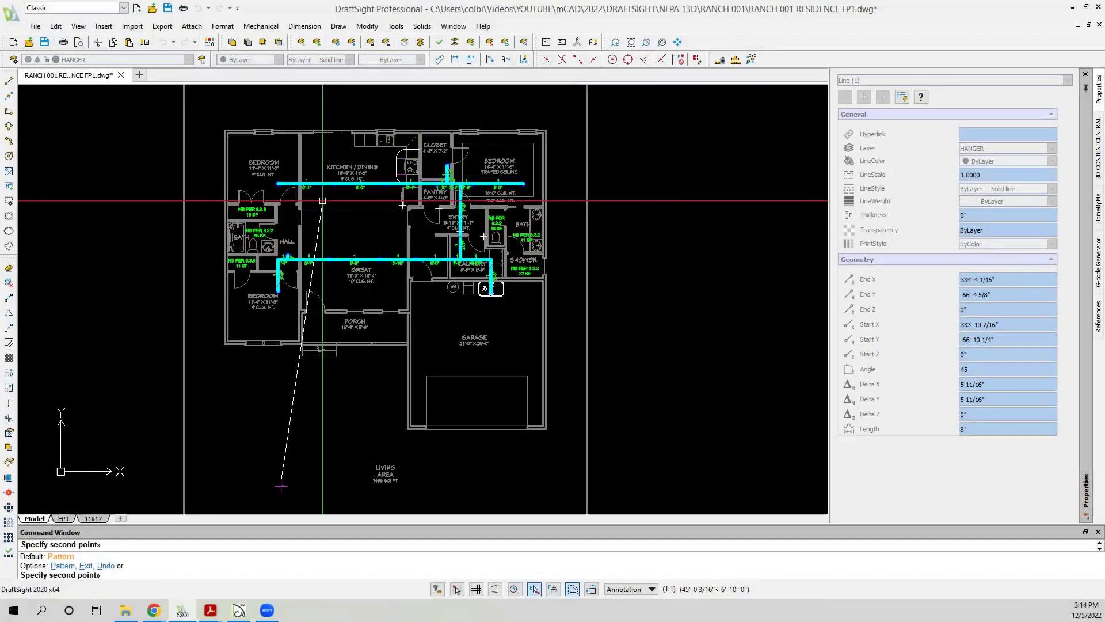
{"action": "scroll", "coordinate": [322, 201], "scroll_direction": "up", "scroll_amount": 5}
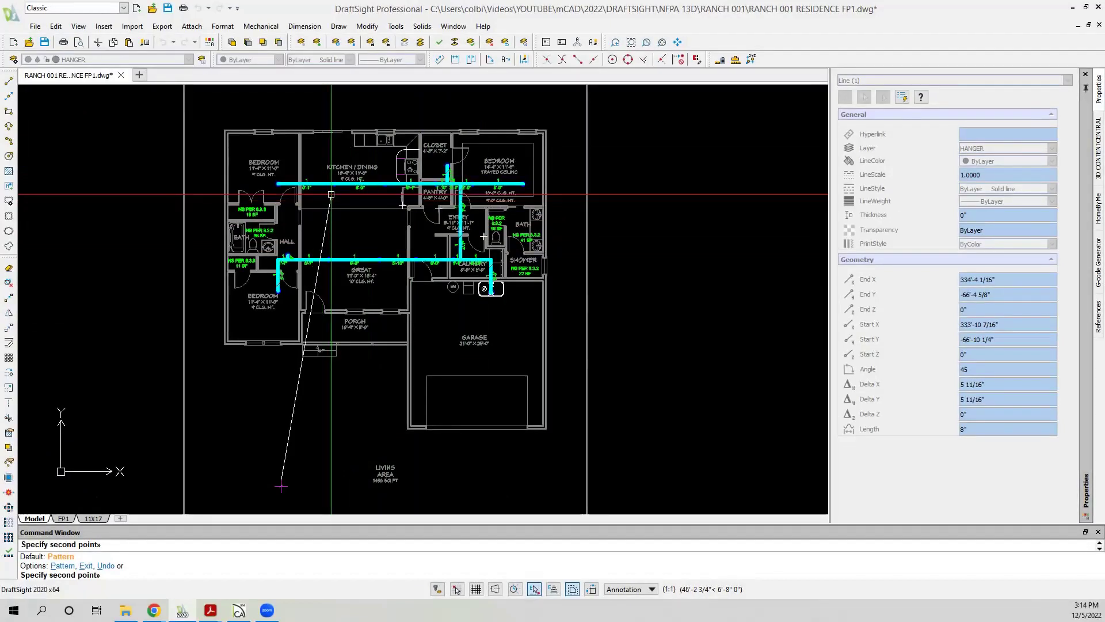
{"action": "scroll", "coordinate": [240, 180], "scroll_direction": "down", "scroll_amount": 3}
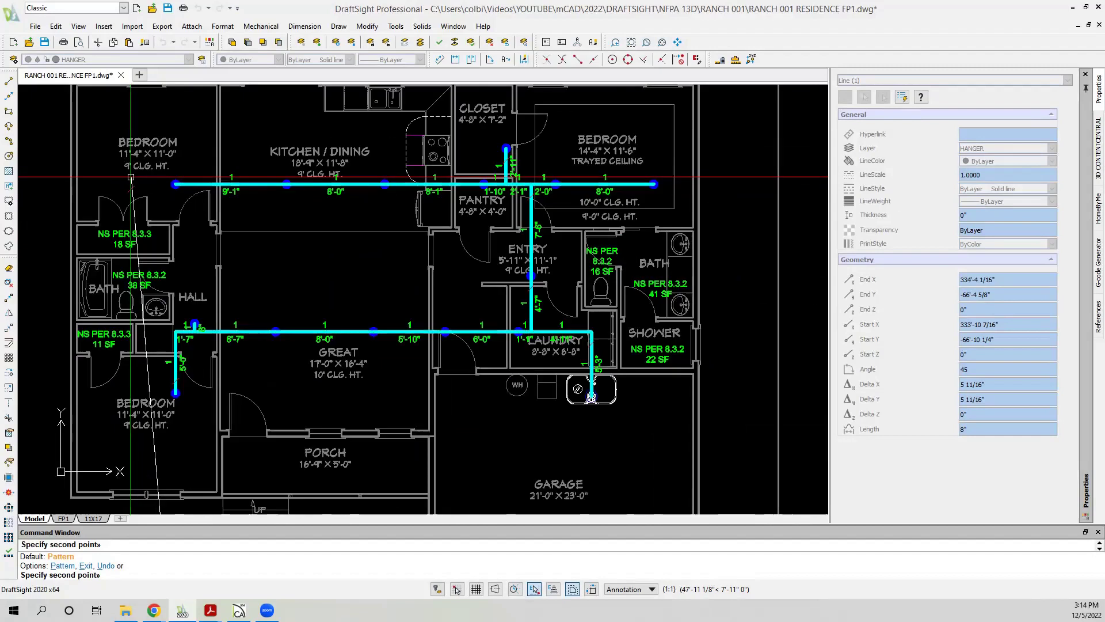
{"action": "scroll", "coordinate": [133, 178], "scroll_direction": "down", "scroll_amount": 2}
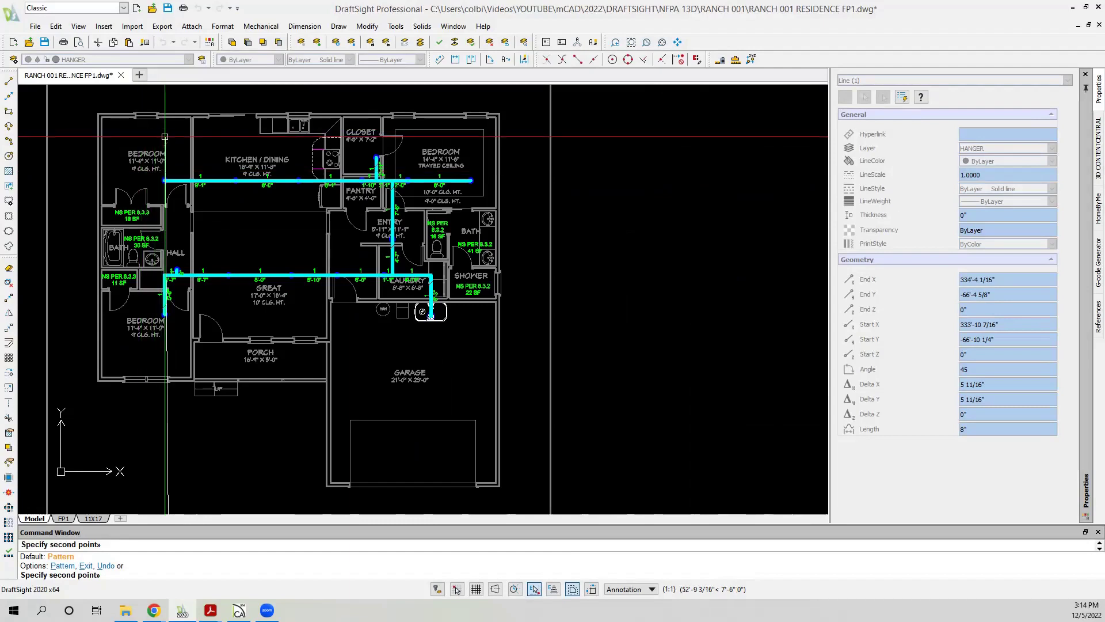
{"action": "scroll", "coordinate": [172, 159], "scroll_direction": "up", "scroll_amount": 3}
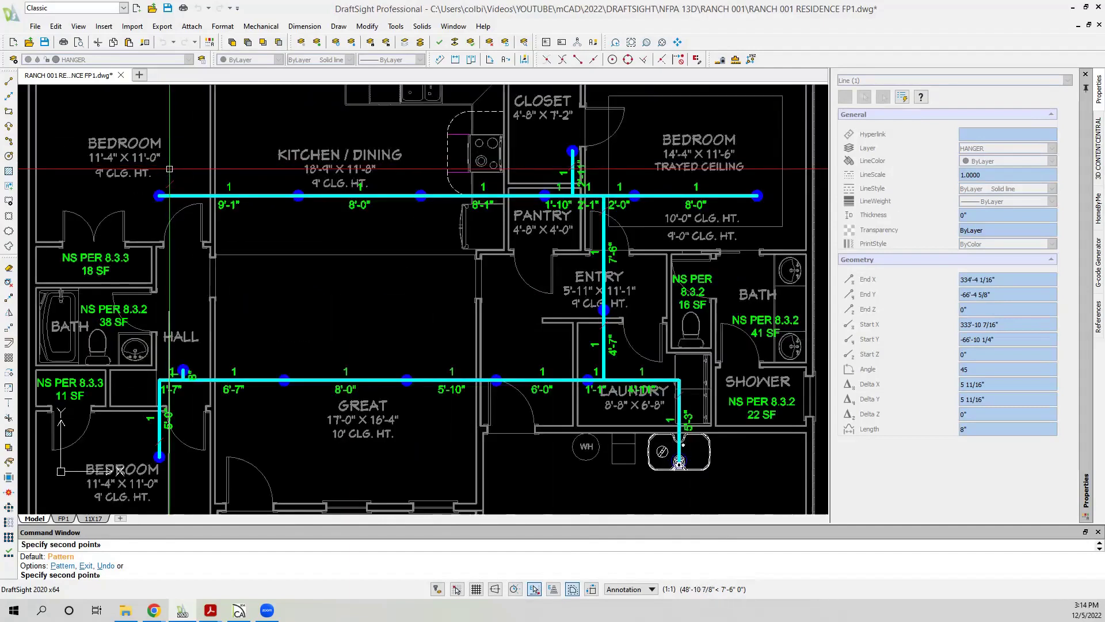
{"action": "scroll", "coordinate": [164, 185], "scroll_direction": "up", "scroll_amount": 2}
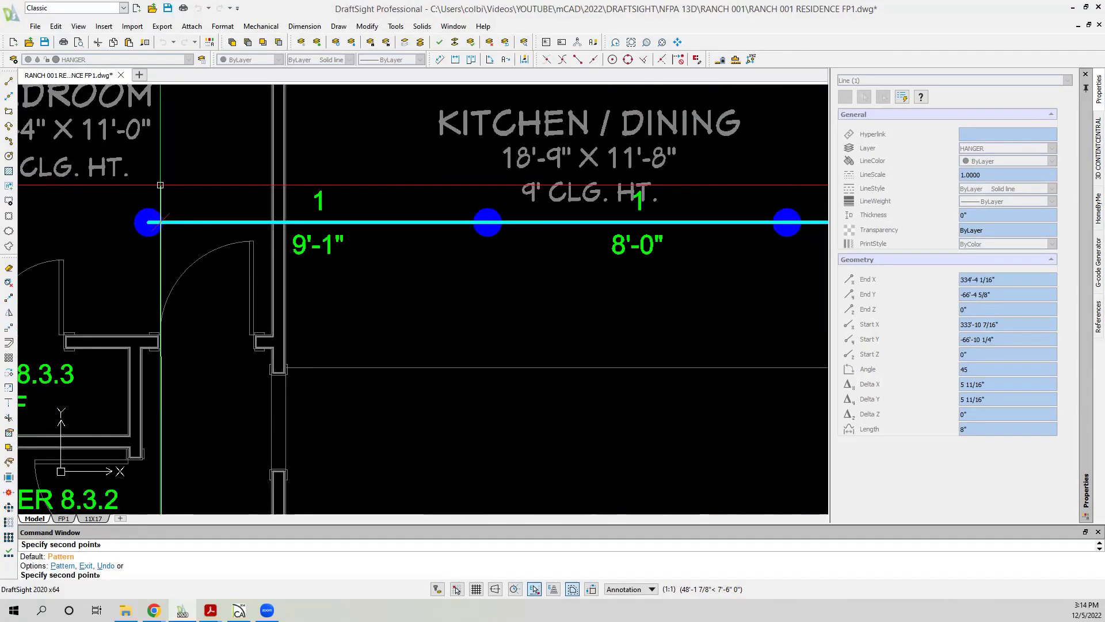
{"action": "scroll", "coordinate": [160, 184], "scroll_direction": "up", "scroll_amount": 1}
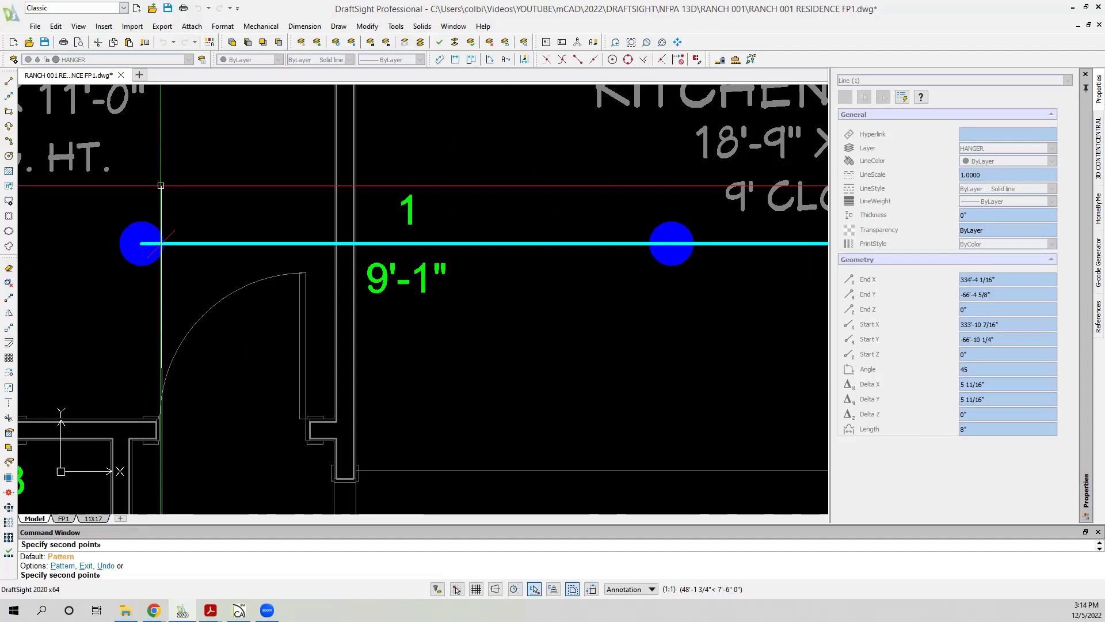
{"action": "scroll", "coordinate": [161, 186], "scroll_direction": "down", "scroll_amount": 6}
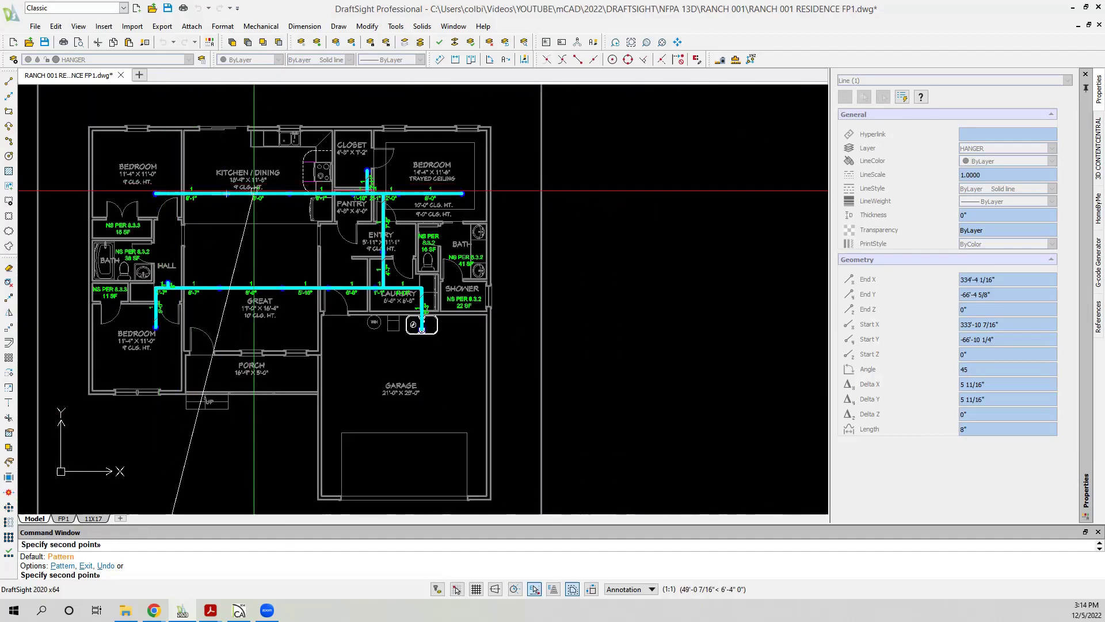
{"action": "scroll", "coordinate": [311, 190], "scroll_direction": "up", "scroll_amount": 4}
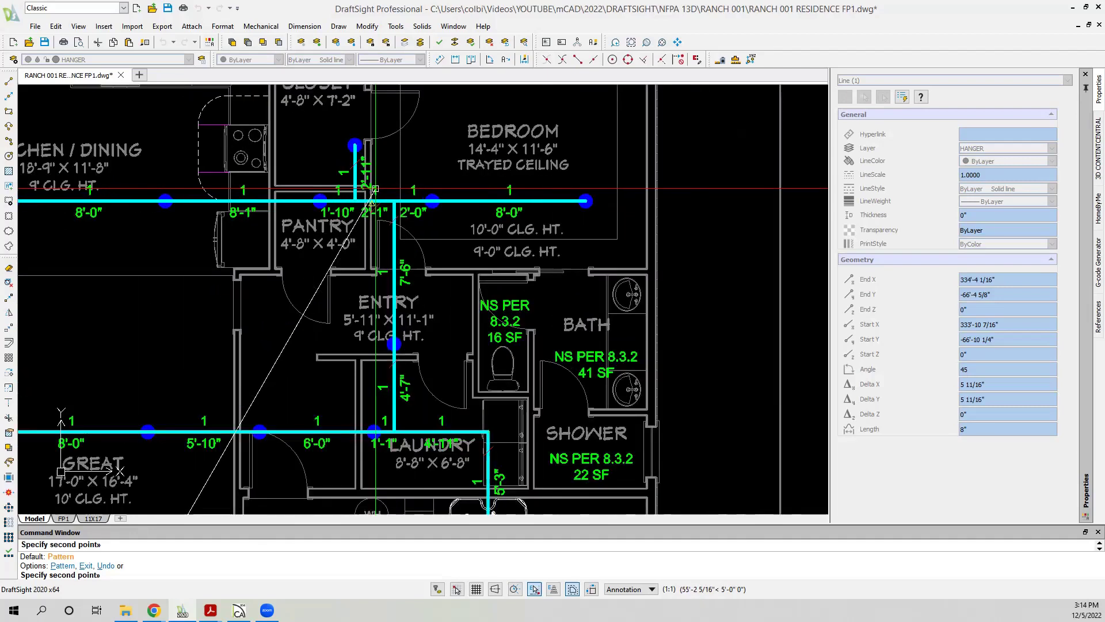
{"action": "scroll", "coordinate": [417, 144], "scroll_direction": "down", "scroll_amount": 5}
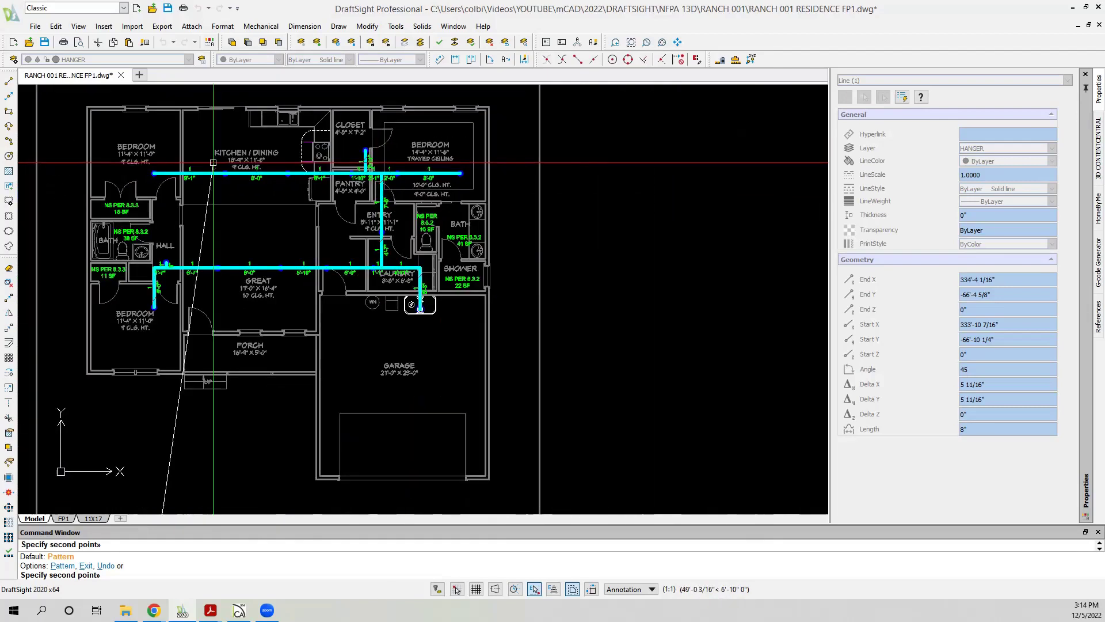
{"action": "scroll", "coordinate": [225, 242], "scroll_direction": "up", "scroll_amount": 1}
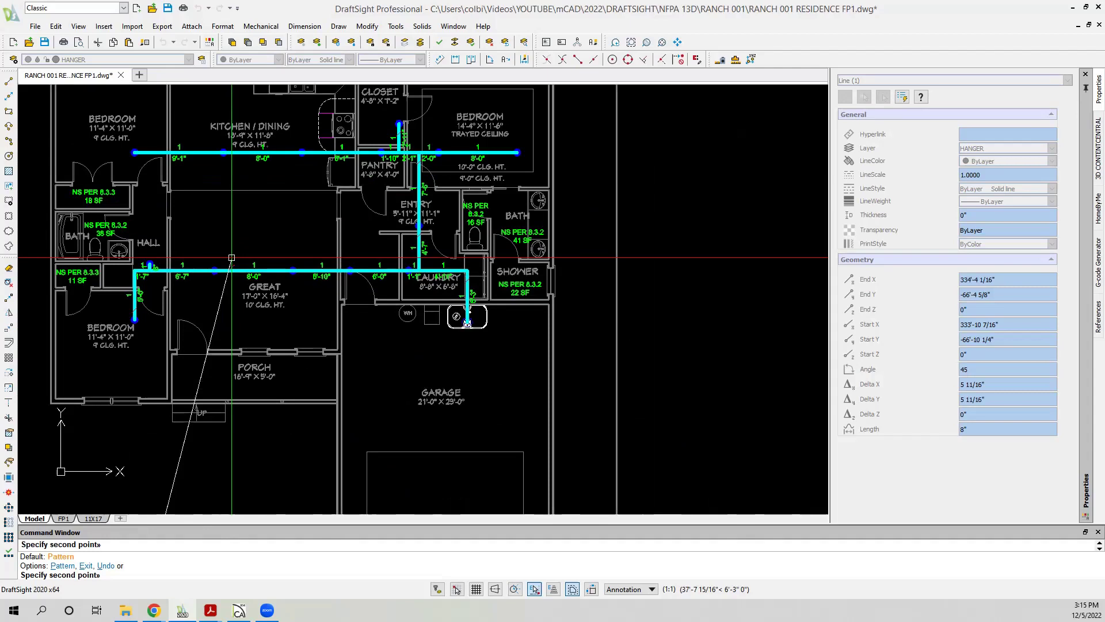
{"action": "key", "text": "Escape"}
Clear the stray selection beside the living area and restart the Copy command.
{"action": "scroll", "coordinate": [242, 299], "scroll_direction": "down", "scroll_amount": 3}
{"action": "scroll", "coordinate": [255, 349], "scroll_direction": "up", "scroll_amount": 2}
{"action": "scroll", "coordinate": [230, 350], "scroll_direction": "up", "scroll_amount": 3}
{"action": "left_click", "coordinate": [196, 403]}
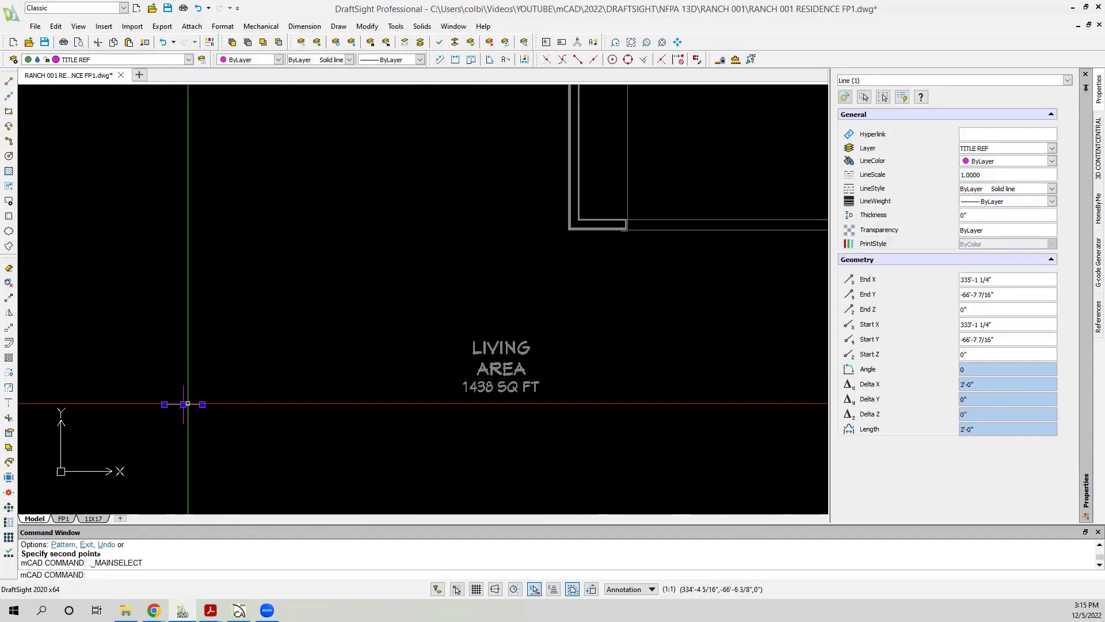
{"action": "key", "text": "Escape"}
{"action": "scroll", "coordinate": [217, 374], "scroll_direction": "up", "scroll_amount": 2}
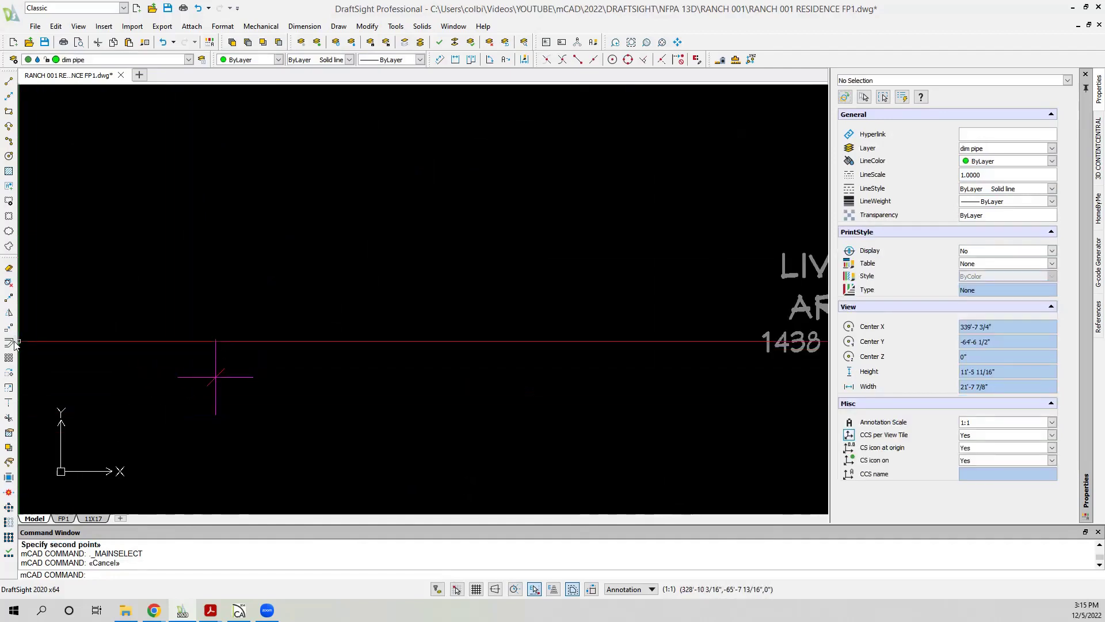
{"action": "left_click", "coordinate": [9, 301]}
{"action": "scroll", "coordinate": [221, 389], "scroll_direction": "up", "scroll_amount": 2}
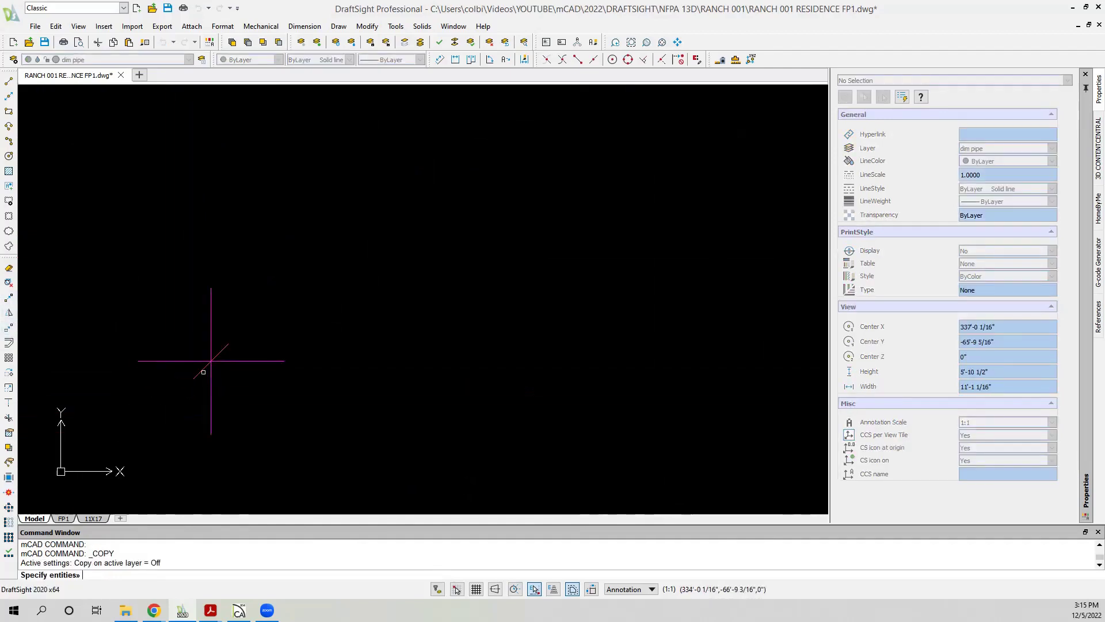
Place a copy of the hanger line on the bedroom pipe run.
{"action": "scroll", "coordinate": [167, 374], "scroll_direction": "up", "scroll_amount": 1}
{"action": "key", "text": "Return"}
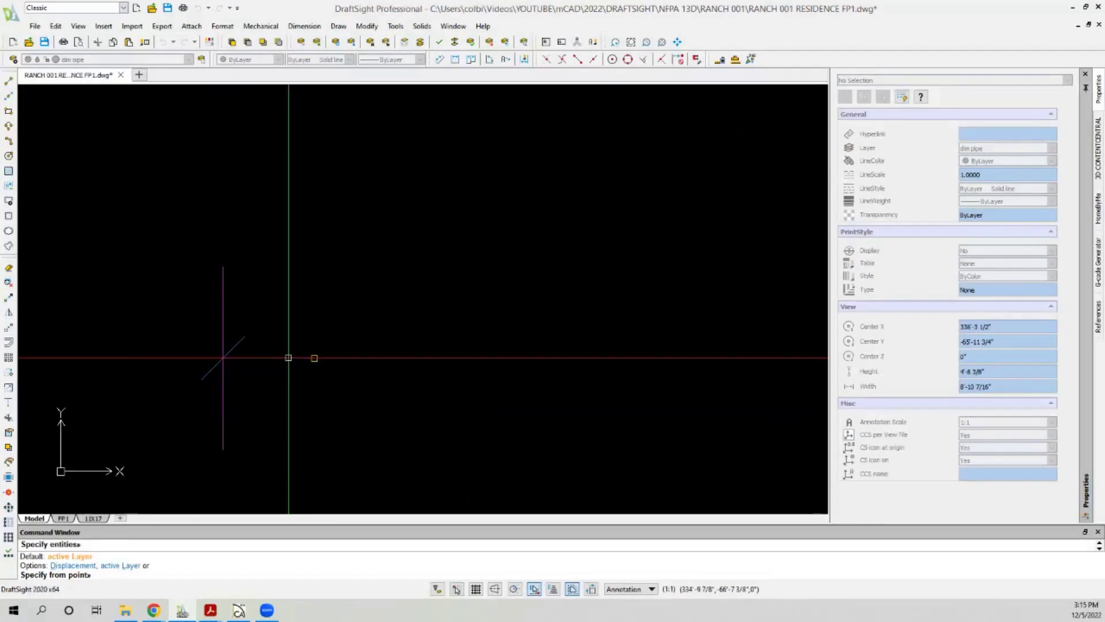
{"action": "left_click", "coordinate": [314, 358]}
{"action": "scroll", "coordinate": [224, 395], "scroll_direction": "down", "scroll_amount": 5}
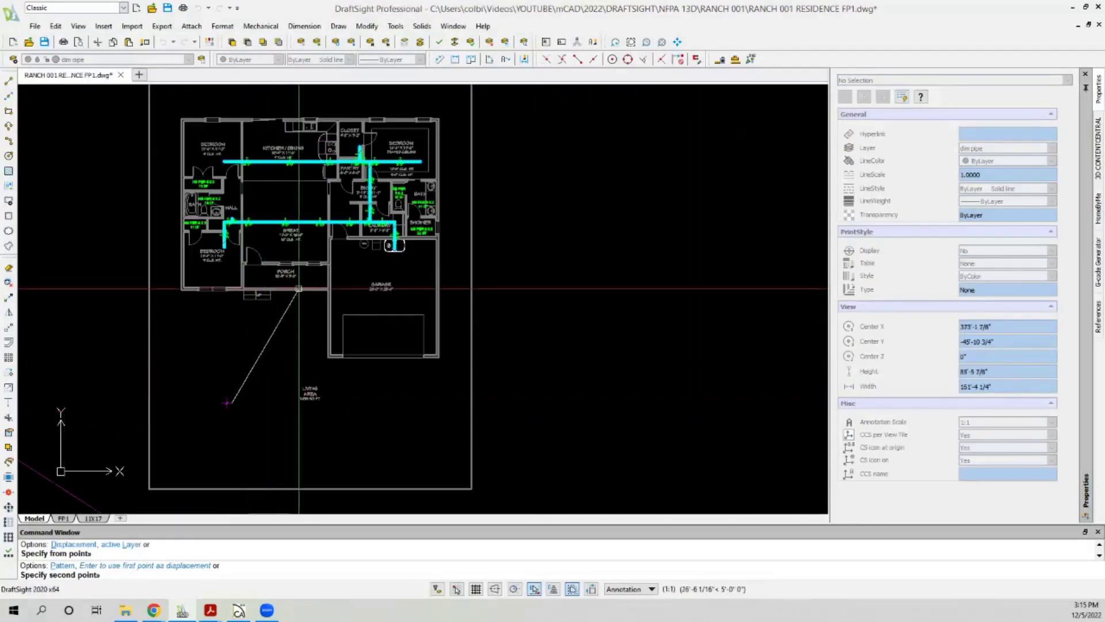
{"action": "scroll", "coordinate": [323, 276], "scroll_direction": "up", "scroll_amount": 3}
{"action": "scroll", "coordinate": [421, 154], "scroll_direction": "up", "scroll_amount": 2}
{"action": "left_click", "coordinate": [239, 180]}
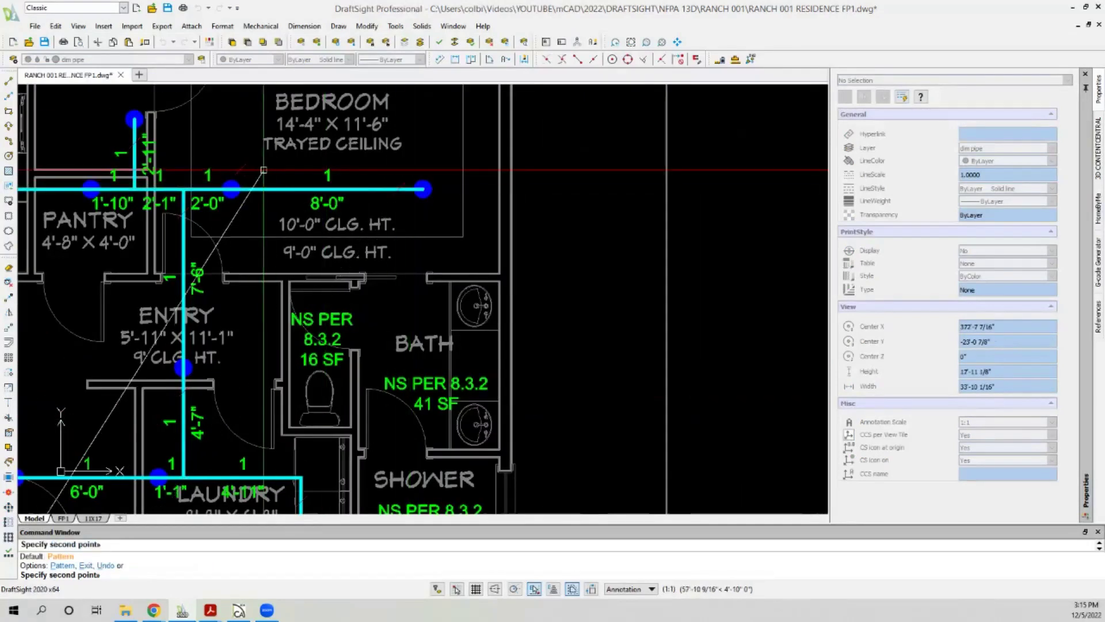
{"action": "scroll", "coordinate": [239, 180], "scroll_direction": "down", "scroll_amount": 4}
{"action": "scroll", "coordinate": [296, 241], "scroll_direction": "up", "scroll_amount": 3}
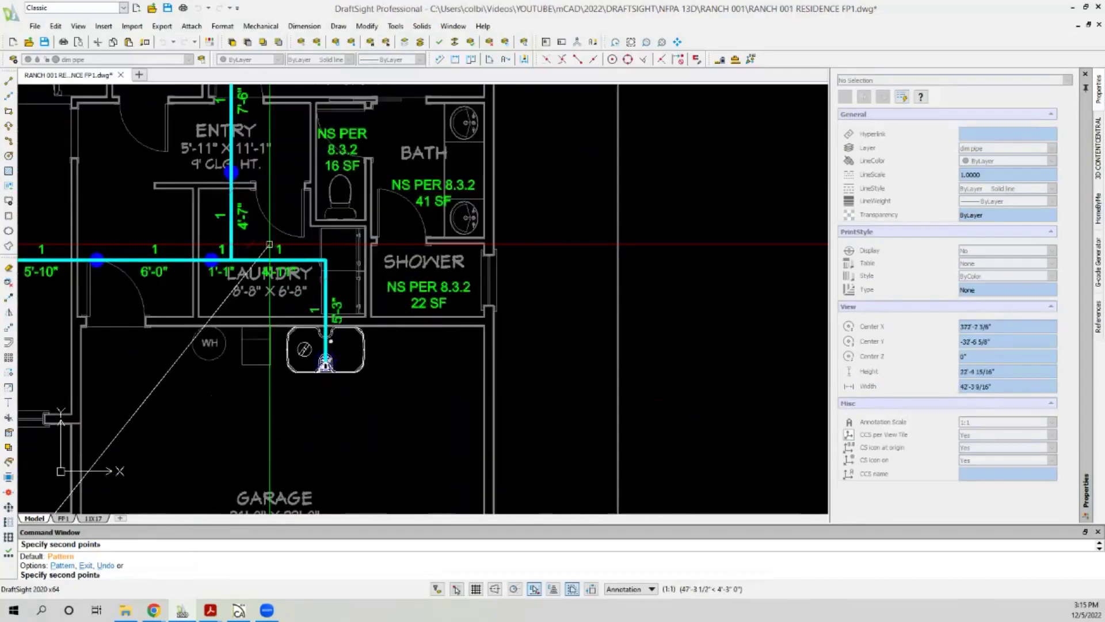
{"action": "scroll", "coordinate": [296, 240], "scroll_direction": "down", "scroll_amount": 6}
{"action": "scroll", "coordinate": [378, 298], "scroll_direction": "up", "scroll_amount": 2}
{"action": "scroll", "coordinate": [378, 297], "scroll_direction": "up", "scroll_amount": 5}
{"action": "key", "text": "Escape"}
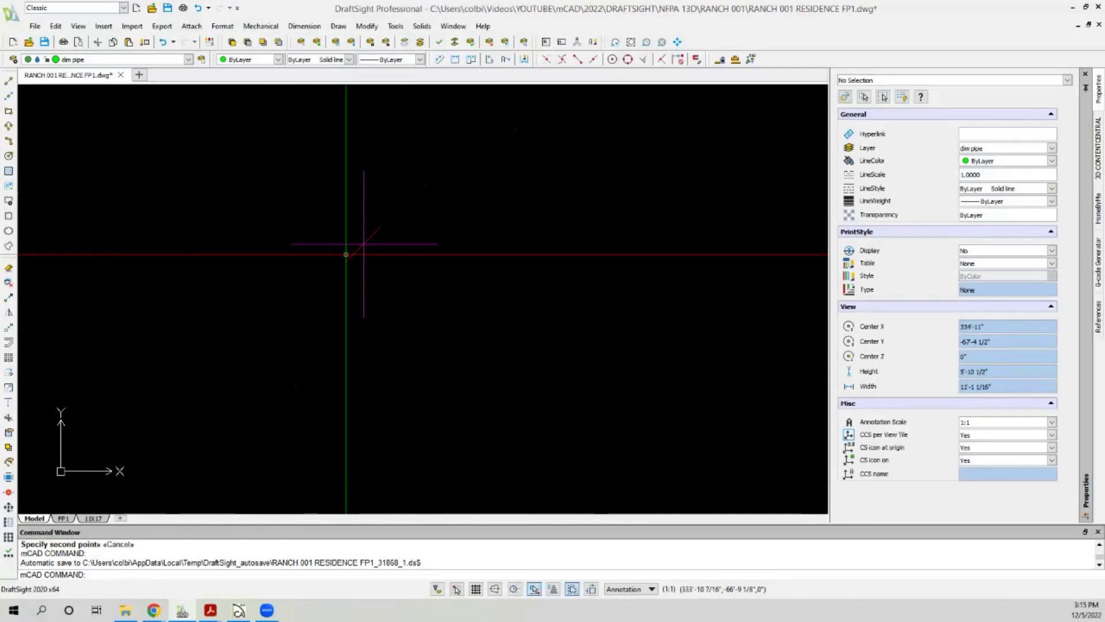
Copy the 45° hanger line onto the Hall/Great room pipe.
{"action": "left_click", "coordinate": [361, 246]}
{"action": "left_click", "coordinate": [9, 298]}
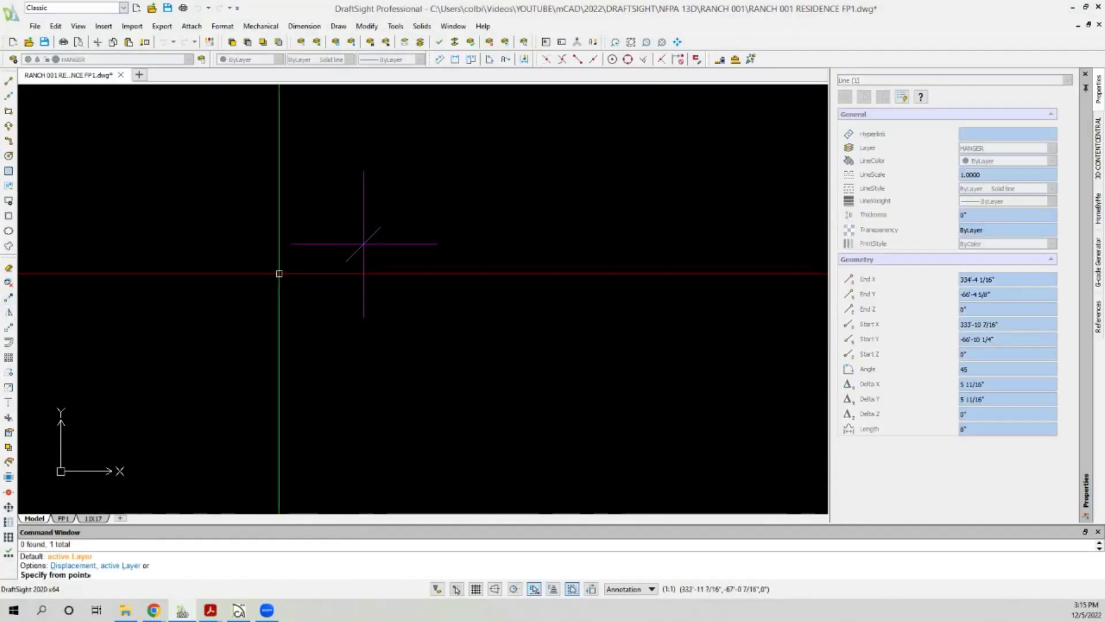
{"action": "left_click", "coordinate": [303, 244]}
{"action": "scroll", "coordinate": [292, 315], "scroll_direction": "down", "scroll_amount": 3}
{"action": "scroll", "coordinate": [254, 403], "scroll_direction": "up", "scroll_amount": 5}
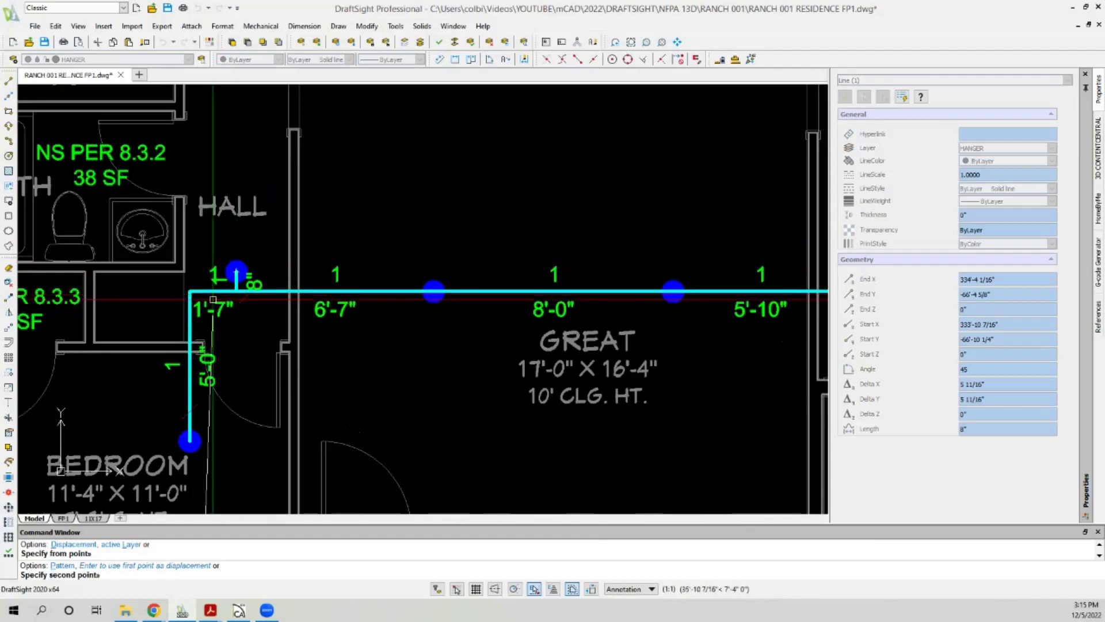
{"action": "scroll", "coordinate": [236, 291], "scroll_direction": "down", "scroll_amount": 1}
{"action": "left_click", "coordinate": [236, 291]}
{"action": "scroll", "coordinate": [209, 303], "scroll_direction": "down", "scroll_amount": 2}
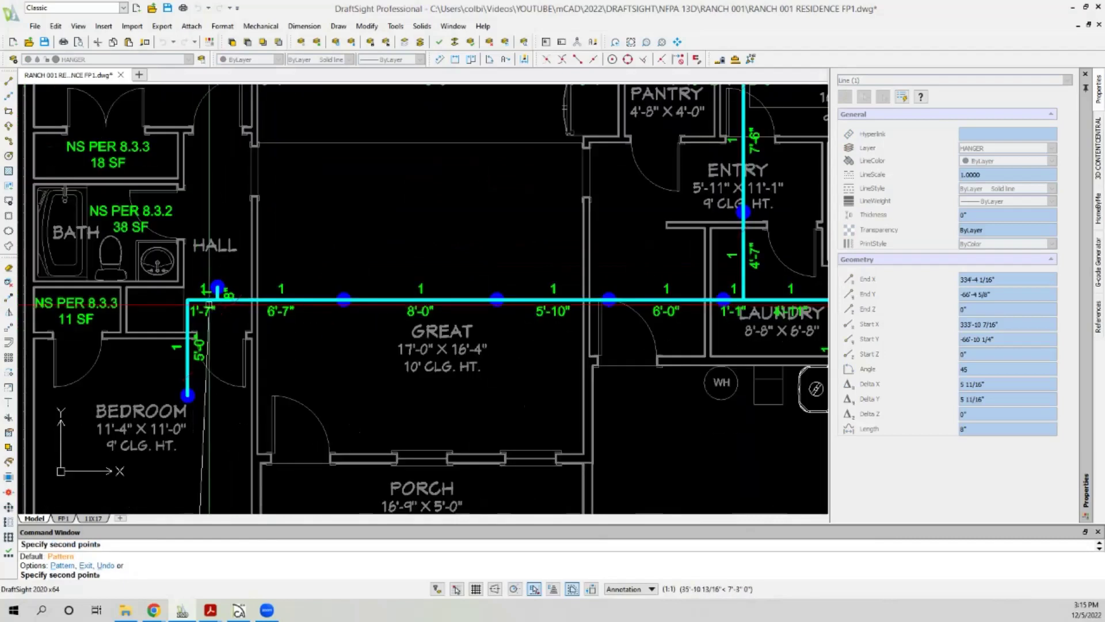
{"action": "scroll", "coordinate": [348, 306], "scroll_direction": "down", "scroll_amount": 2}
{"action": "scroll", "coordinate": [437, 296], "scroll_direction": "up", "scroll_amount": 3}
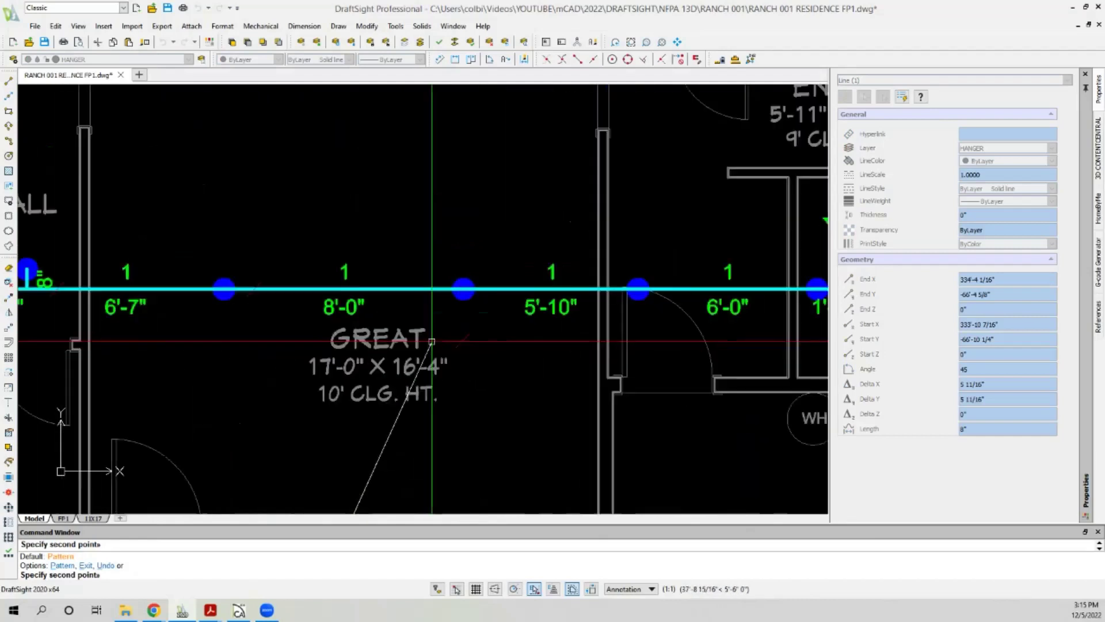
{"action": "scroll", "coordinate": [470, 301], "scroll_direction": "down", "scroll_amount": 3}
{"action": "scroll", "coordinate": [385, 233], "scroll_direction": "up", "scroll_amount": 3}
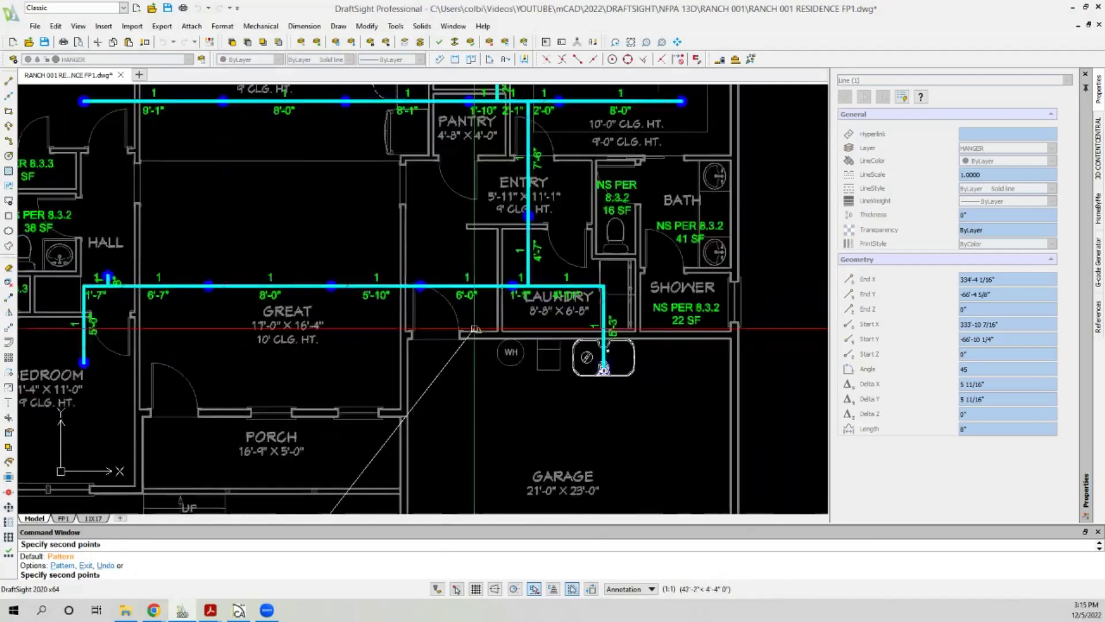
{"action": "scroll", "coordinate": [385, 241], "scroll_direction": "down", "scroll_amount": 2}
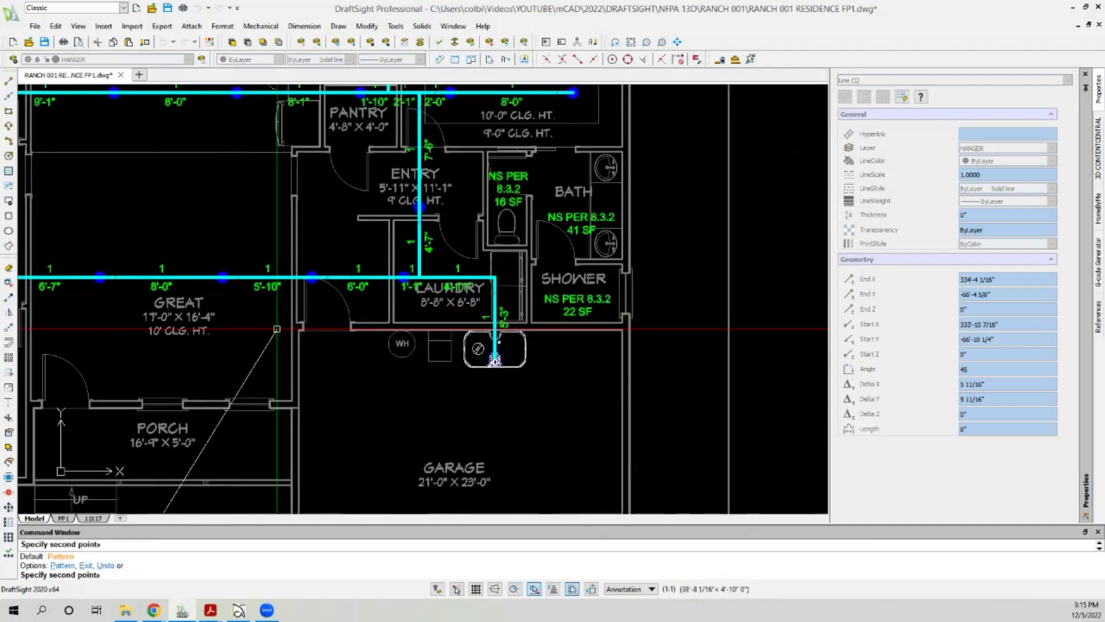
{"action": "scroll", "coordinate": [443, 326], "scroll_direction": "down", "scroll_amount": 1}
{"action": "scroll", "coordinate": [442, 326], "scroll_direction": "up", "scroll_amount": 3}
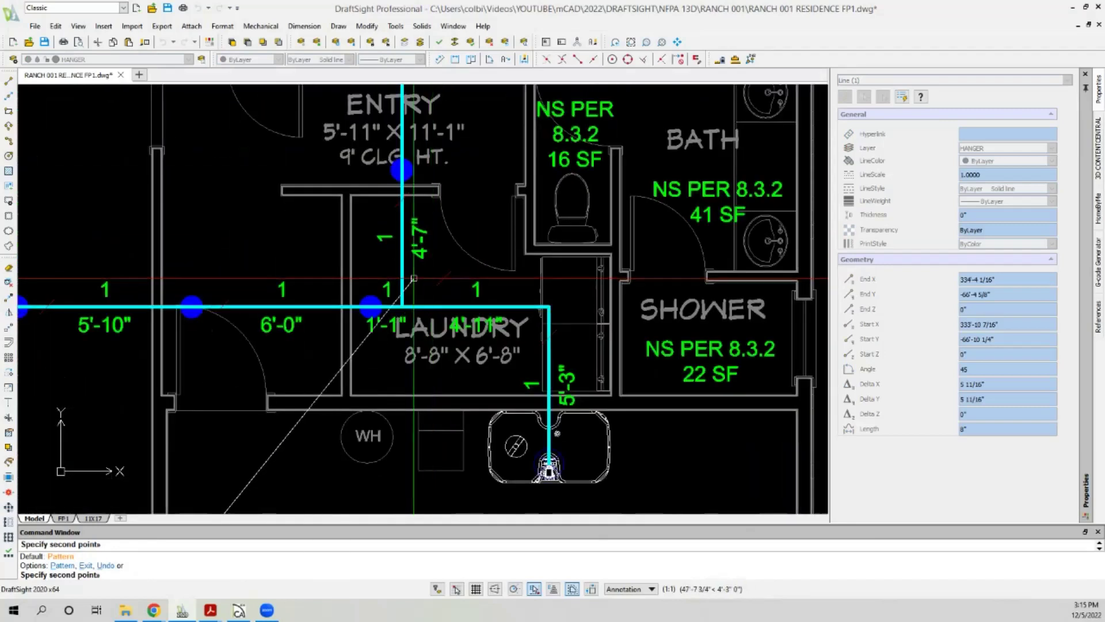
{"action": "scroll", "coordinate": [480, 346], "scroll_direction": "down", "scroll_amount": 4}
{"action": "scroll", "coordinate": [184, 201], "scroll_direction": "up", "scroll_amount": 5}
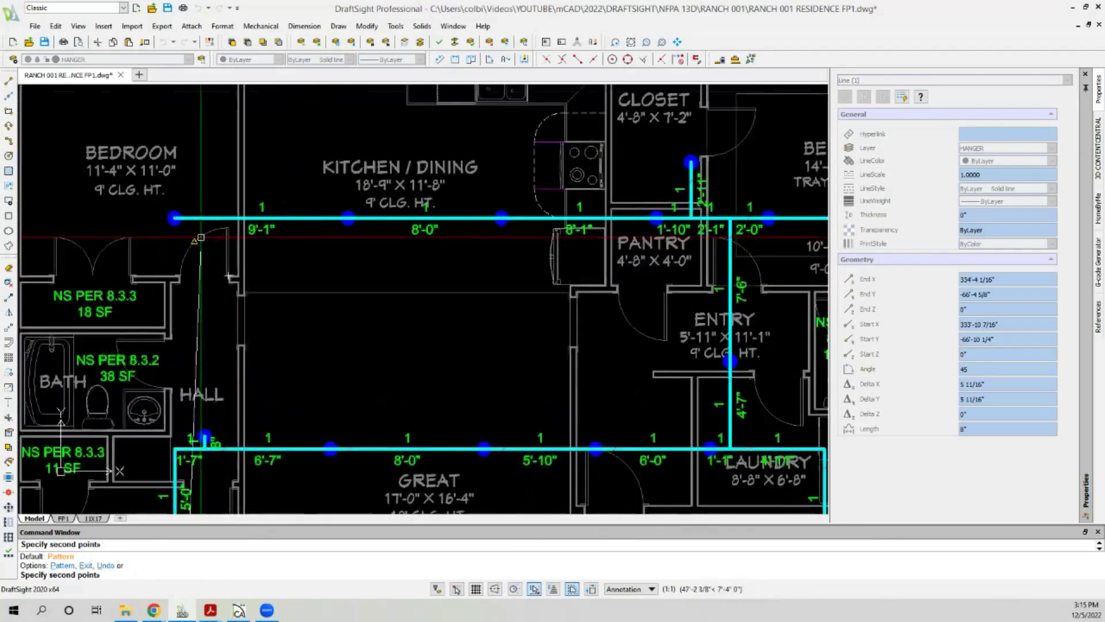
{"action": "scroll", "coordinate": [184, 202], "scroll_direction": "down", "scroll_amount": 3}
{"action": "scroll", "coordinate": [339, 236], "scroll_direction": "up", "scroll_amount": 4}
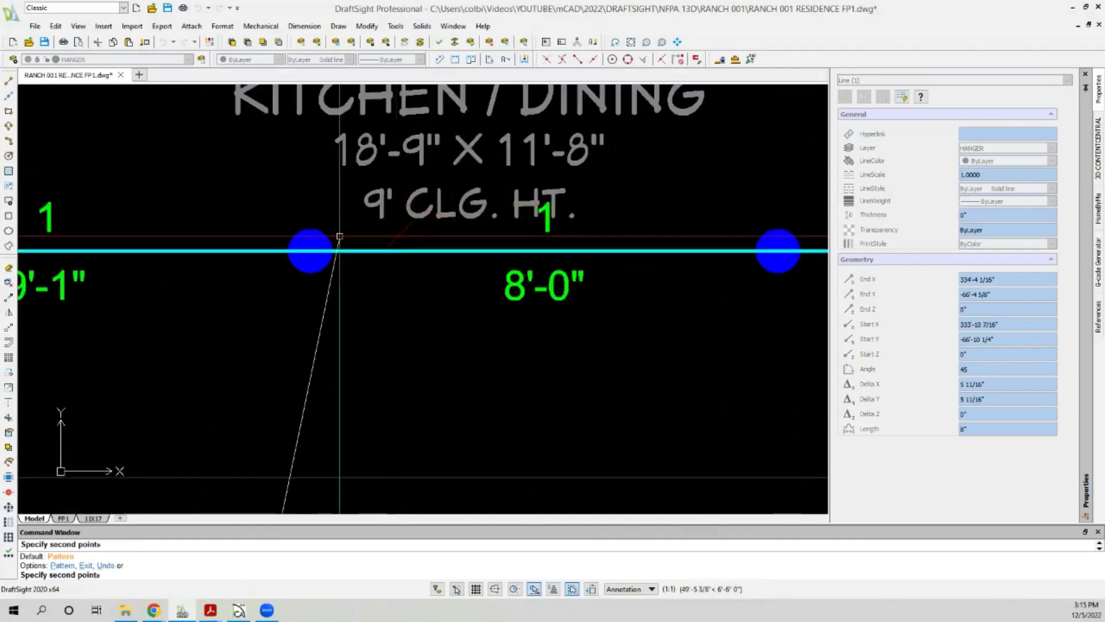
{"action": "scroll", "coordinate": [328, 236], "scroll_direction": "down", "scroll_amount": 4}
{"action": "scroll", "coordinate": [461, 239], "scroll_direction": "up", "scroll_amount": 4}
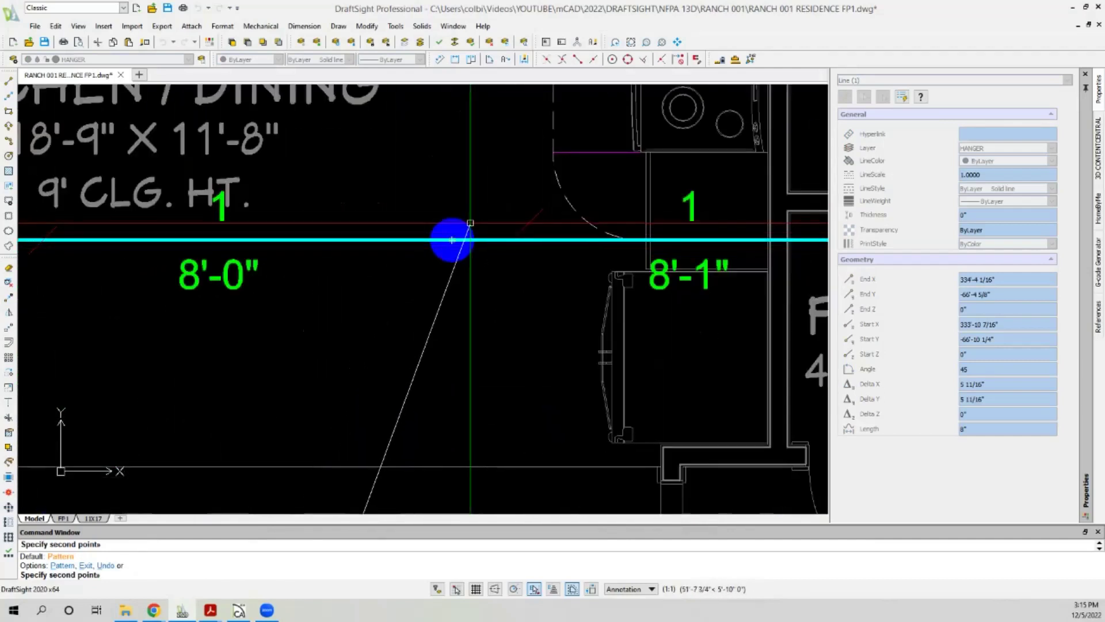
{"action": "scroll", "coordinate": [269, 235], "scroll_direction": "down", "scroll_amount": 2}
{"action": "scroll", "coordinate": [173, 233], "scroll_direction": "down", "scroll_amount": 2}
{"action": "scroll", "coordinate": [500, 228], "scroll_direction": "up", "scroll_amount": 3}
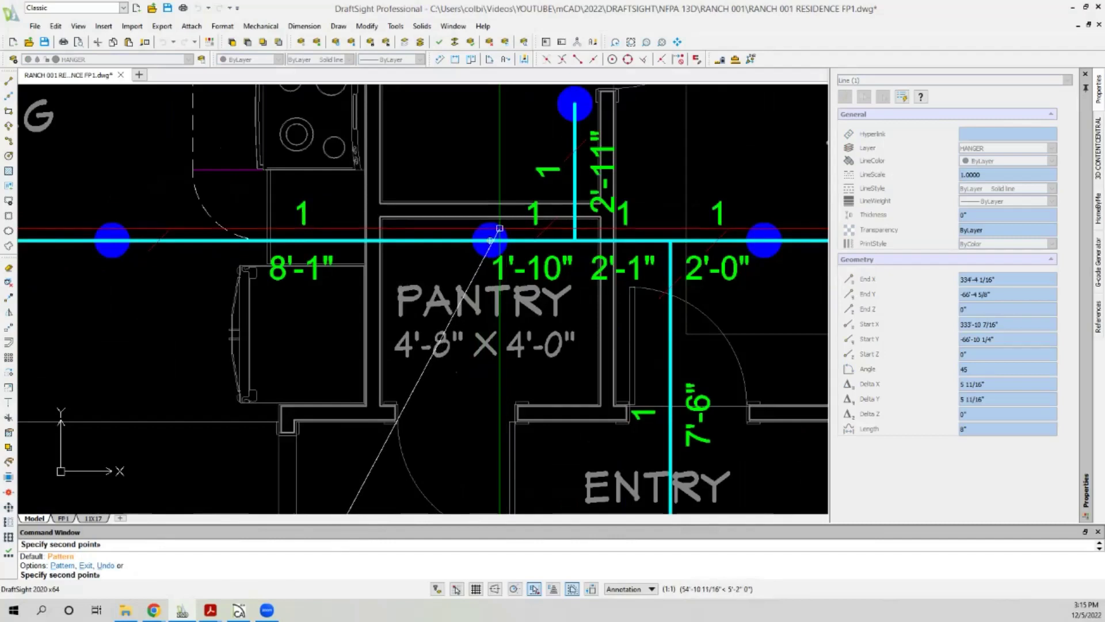
{"action": "scroll", "coordinate": [496, 229], "scroll_direction": "down", "scroll_amount": 2}
{"action": "scroll", "coordinate": [460, 237], "scroll_direction": "up", "scroll_amount": 2}
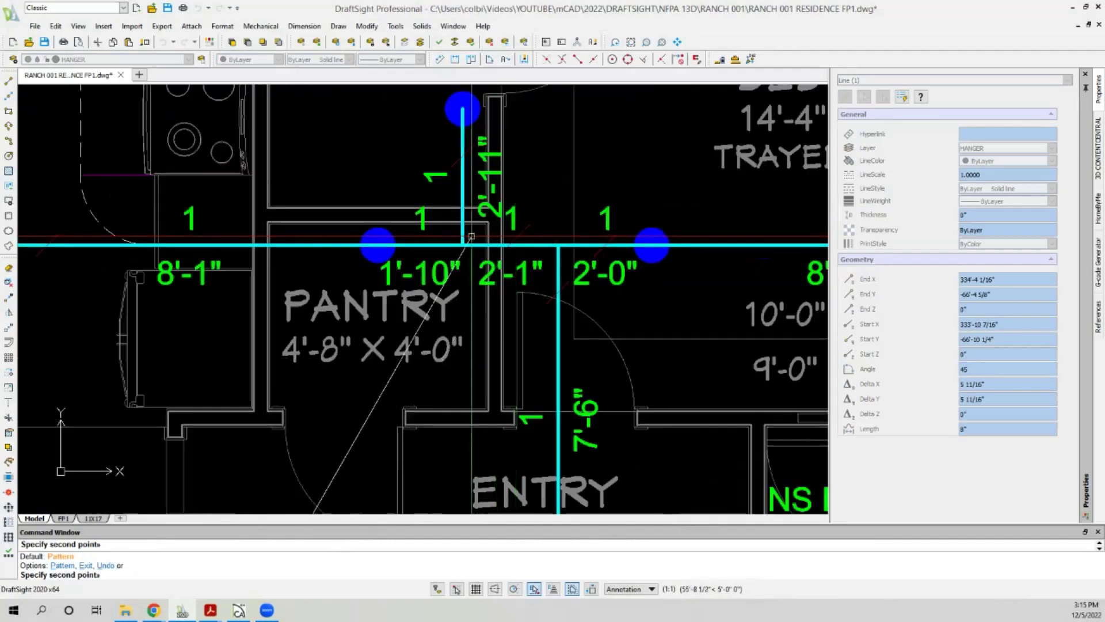
{"action": "scroll", "coordinate": [463, 238], "scroll_direction": "down", "scroll_amount": 6}
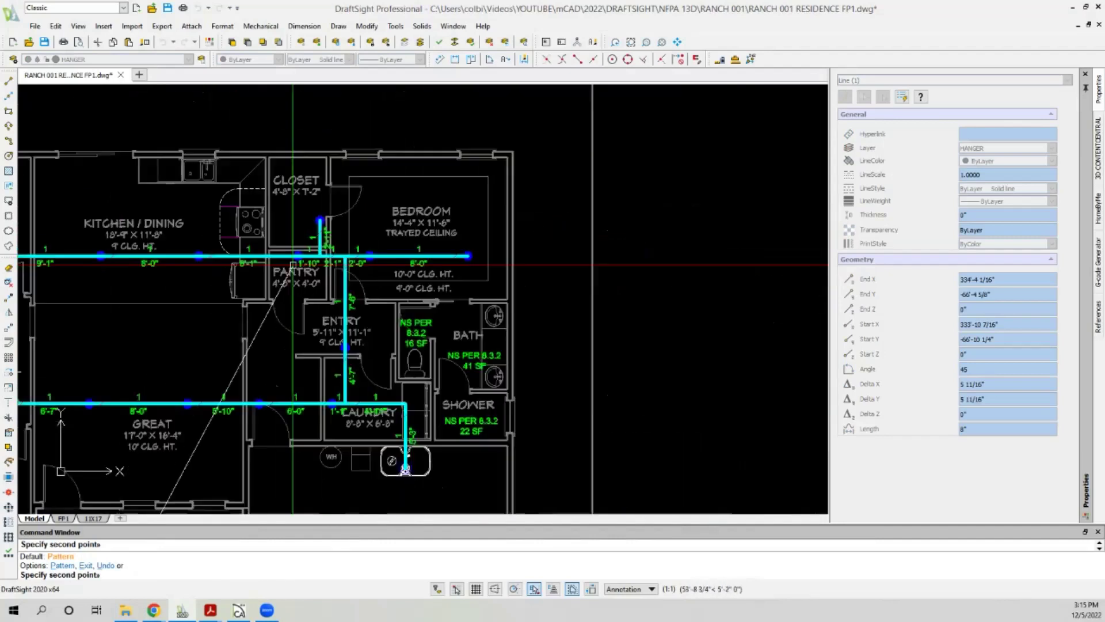
End the copy and zoom to the Node Legend's top-of-riser hexagon 2.
{"action": "key", "text": "Escape"}
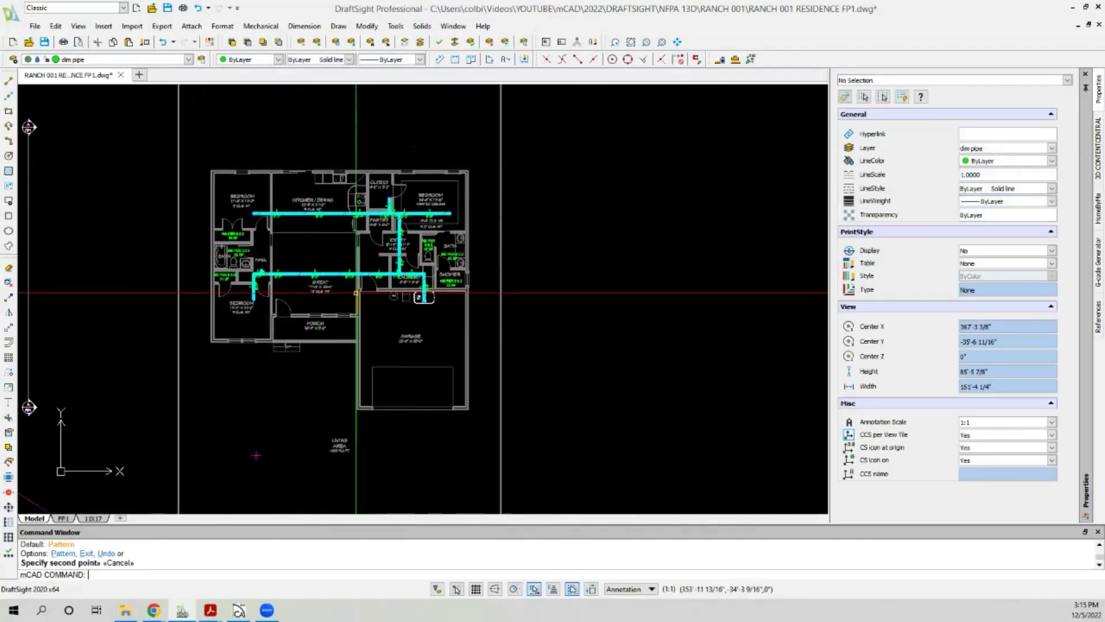
{"action": "scroll", "coordinate": [396, 292], "scroll_direction": "up", "scroll_amount": 2}
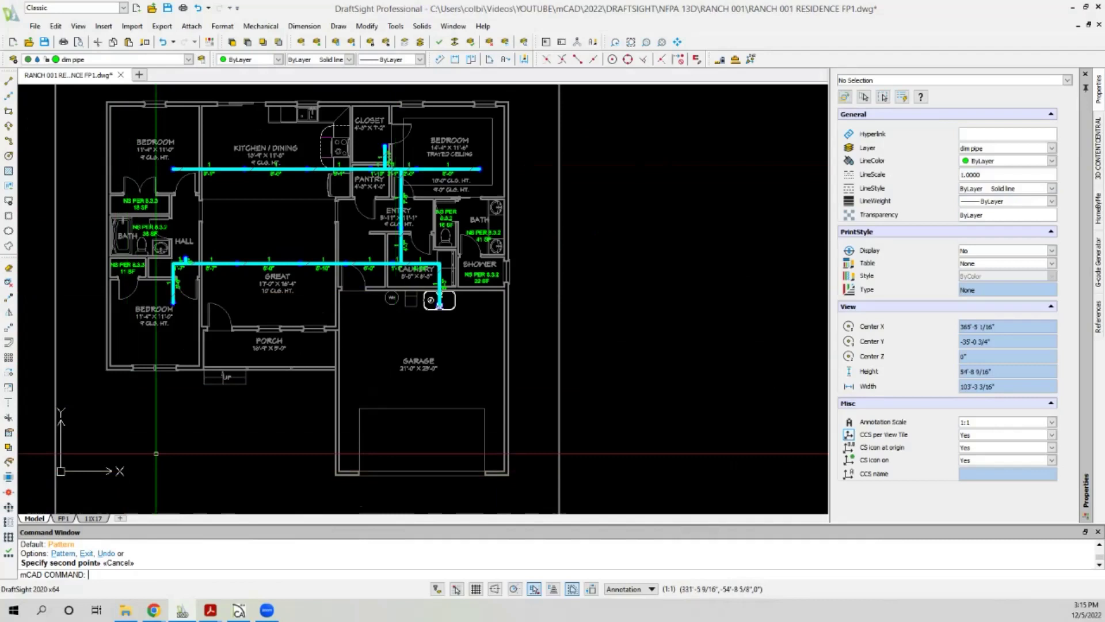
{"action": "scroll", "coordinate": [459, 305], "scroll_direction": "up", "scroll_amount": 2}
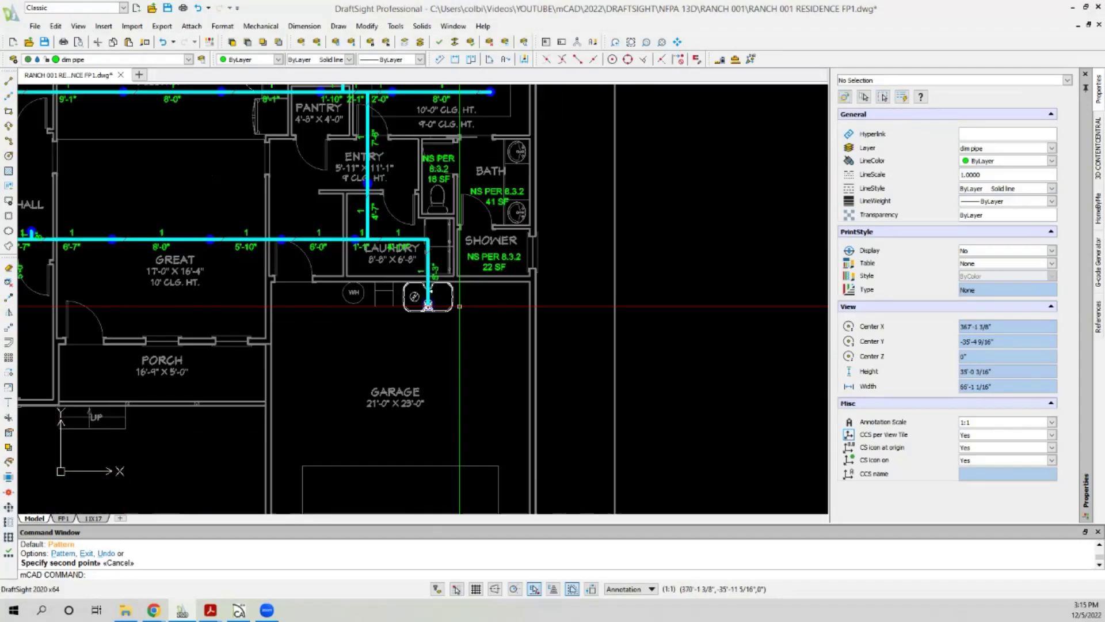
{"action": "scroll", "coordinate": [460, 306], "scroll_direction": "up", "scroll_amount": 2}
{"action": "scroll", "coordinate": [448, 249], "scroll_direction": "down", "scroll_amount": 1}
{"action": "scroll", "coordinate": [447, 248], "scroll_direction": "down", "scroll_amount": 4}
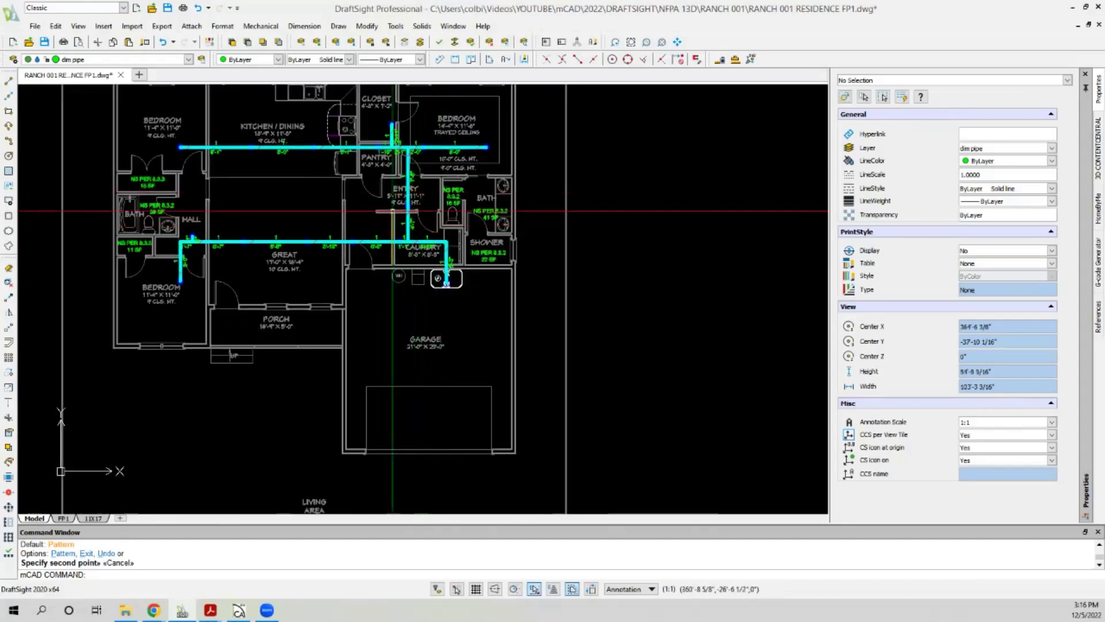
{"action": "scroll", "coordinate": [393, 212], "scroll_direction": "down", "scroll_amount": 8}
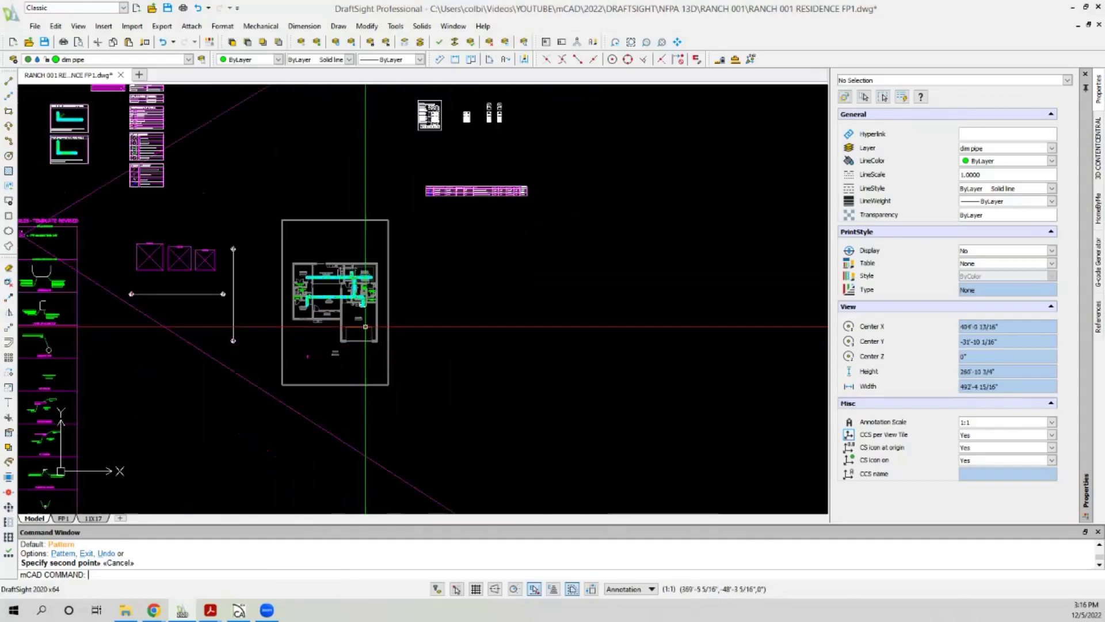
{"action": "scroll", "coordinate": [161, 166], "scroll_direction": "up", "scroll_amount": 13}
{"action": "scroll", "coordinate": [184, 248], "scroll_direction": "up", "scroll_amount": 3}
Copy hexagon 2 and its label from the Node Legend to near the laundry sink.
{"action": "left_click", "coordinate": [258, 116]}
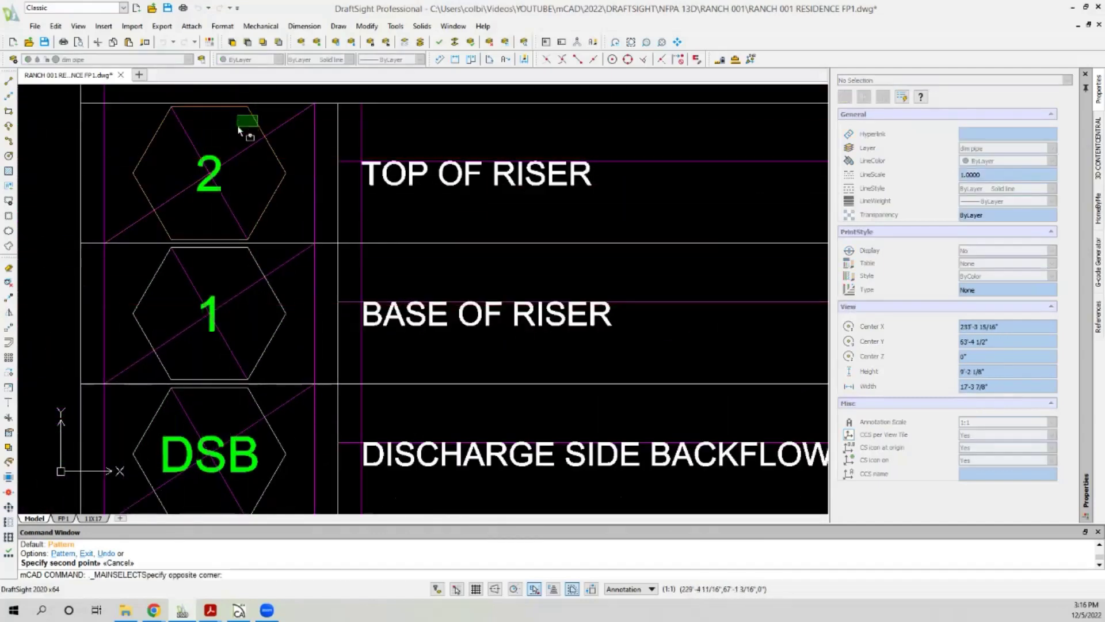
{"action": "left_click", "coordinate": [213, 147]}
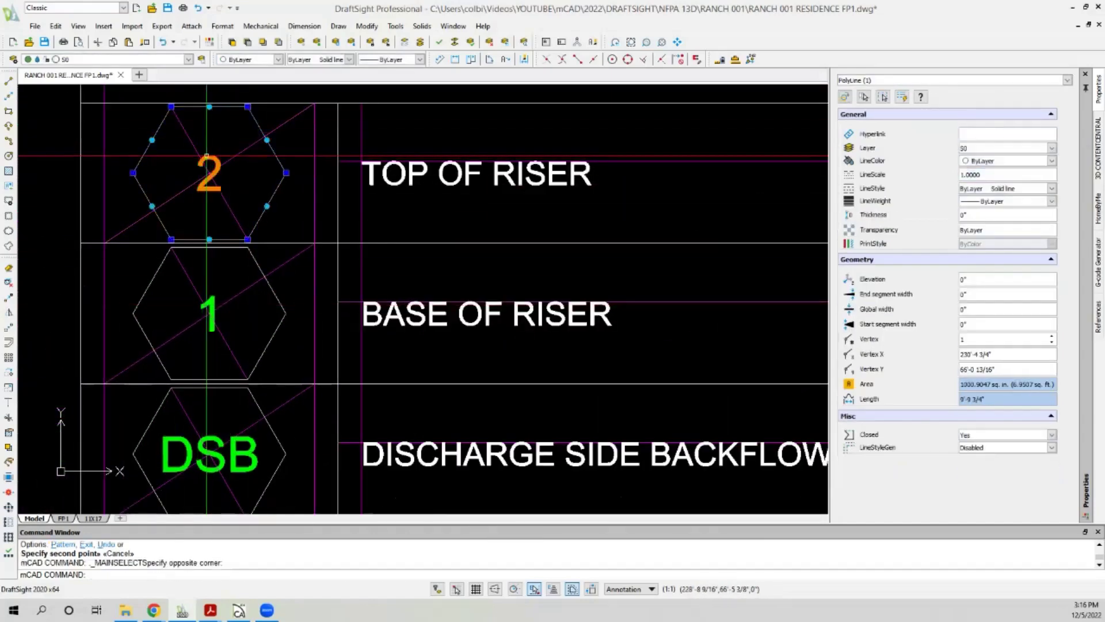
{"action": "left_click", "coordinate": [9, 298]}
{"action": "left_click", "coordinate": [171, 107]}
{"action": "scroll", "coordinate": [109, 185], "scroll_direction": "down", "scroll_amount": 5}
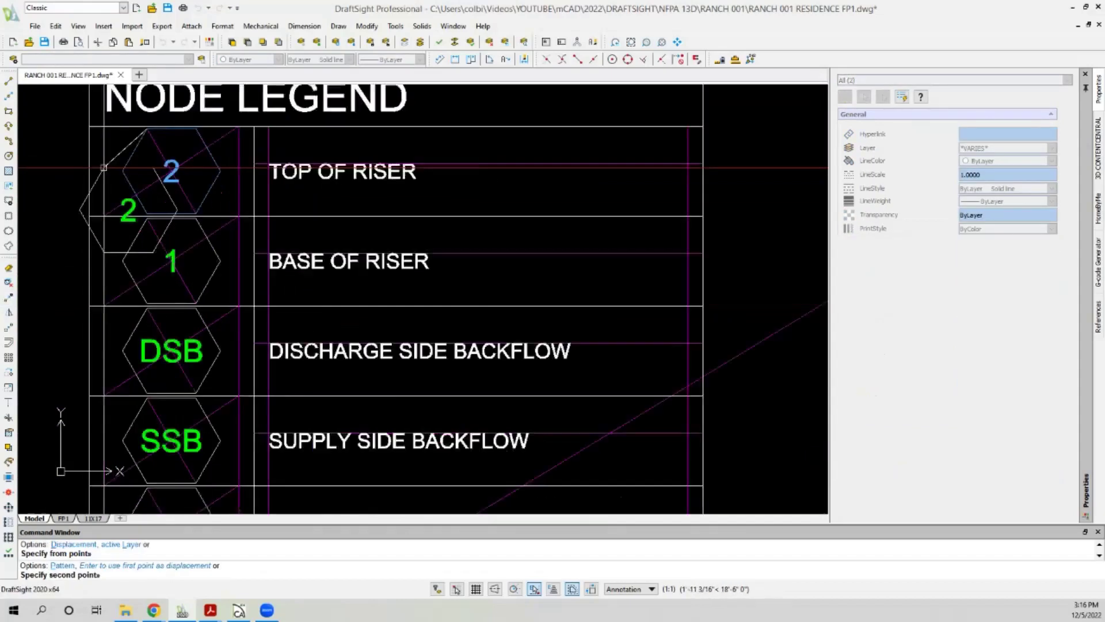
{"action": "scroll", "coordinate": [115, 184], "scroll_direction": "down", "scroll_amount": 3}
{"action": "scroll", "coordinate": [277, 349], "scroll_direction": "up", "scroll_amount": 8}
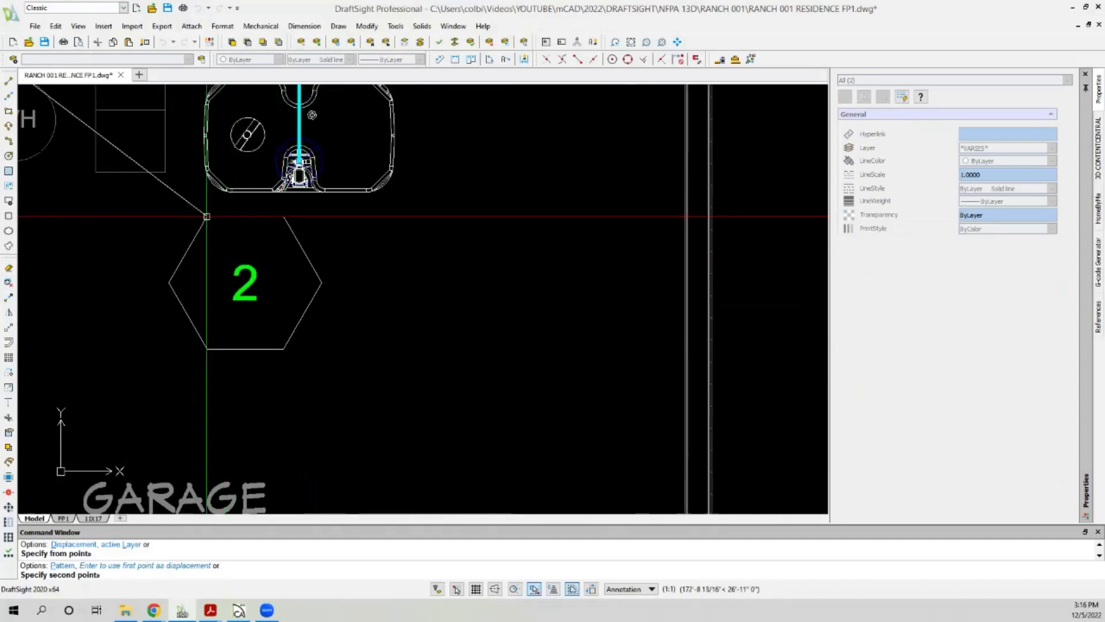
{"action": "left_click", "coordinate": [311, 261]}
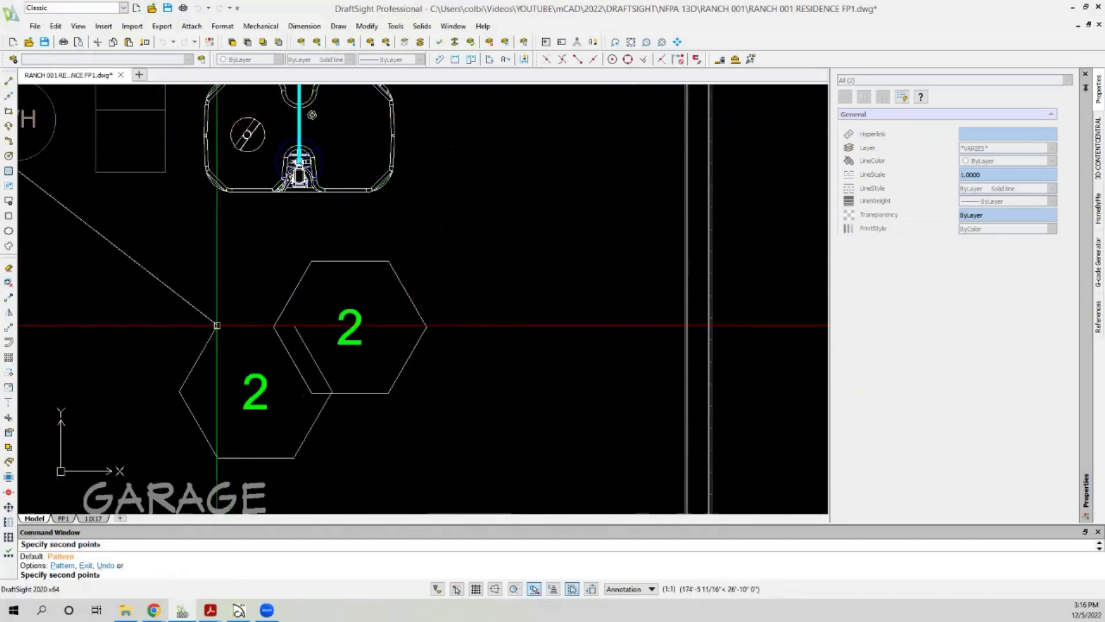
{"action": "scroll", "coordinate": [196, 321], "scroll_direction": "down", "scroll_amount": 3}
{"action": "key", "text": "Escape"}
Move the copied hexagon so its vertex sits just below the laundry sink riser.
{"action": "left_click", "coordinate": [312, 297]}
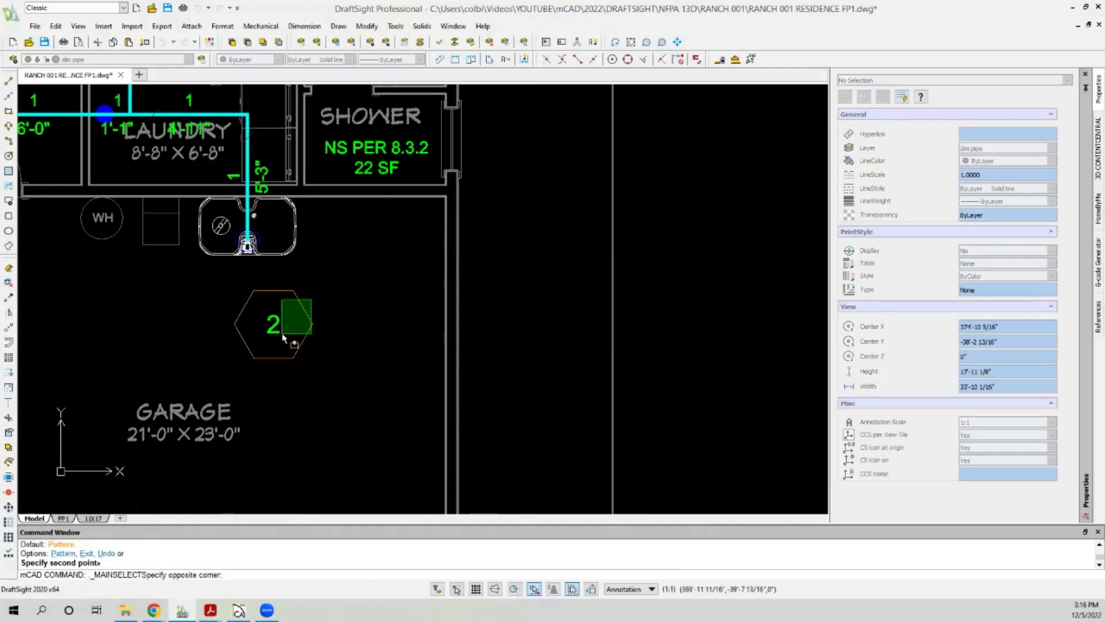
{"action": "left_click", "coordinate": [280, 333]}
{"action": "left_click", "coordinate": [10, 327]}
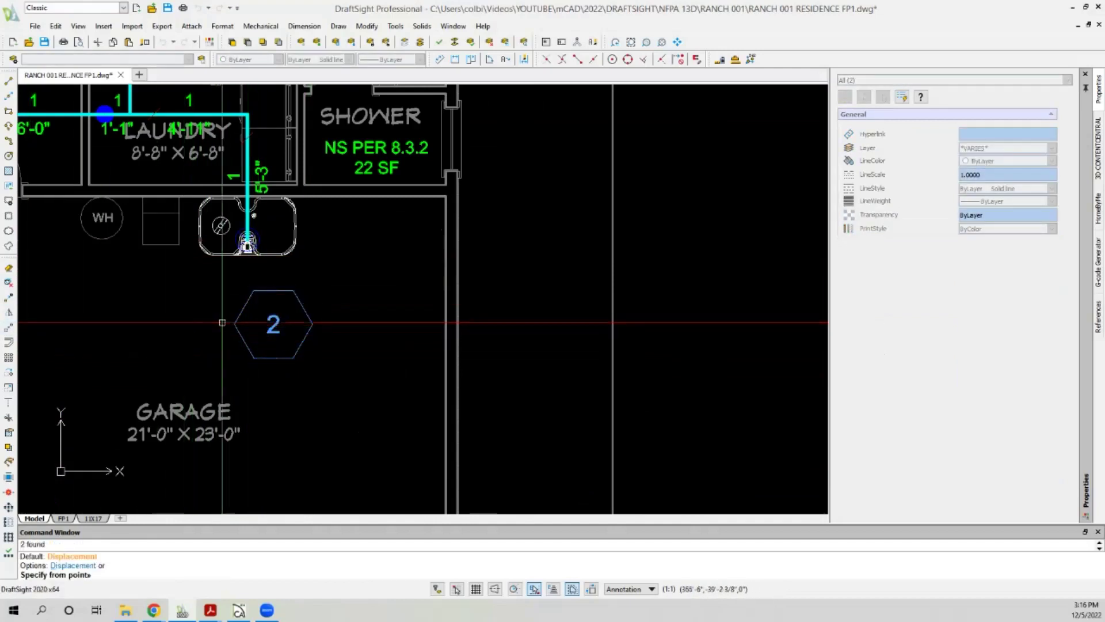
{"action": "left_click", "coordinate": [254, 290]}
{"action": "scroll", "coordinate": [246, 248], "scroll_direction": "up", "scroll_amount": 2}
{"action": "scroll", "coordinate": [247, 246], "scroll_direction": "up", "scroll_amount": 2}
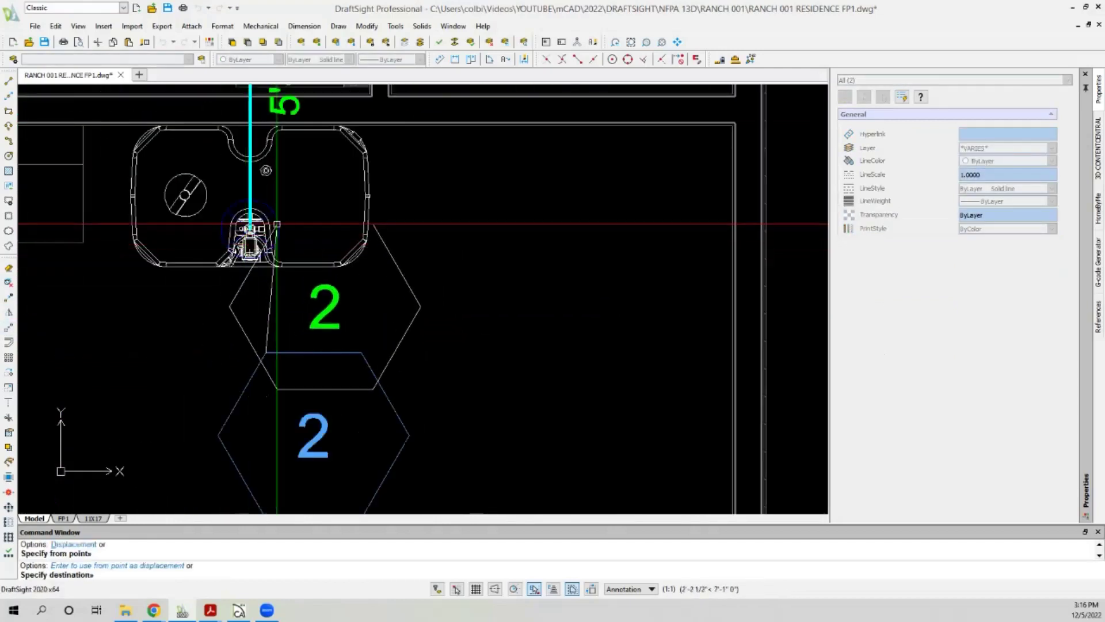
{"action": "left_click", "coordinate": [248, 243]}
{"action": "scroll", "coordinate": [212, 394], "scroll_direction": "down", "scroll_amount": 4}
{"action": "scroll", "coordinate": [230, 299], "scroll_direction": "down", "scroll_amount": 5}
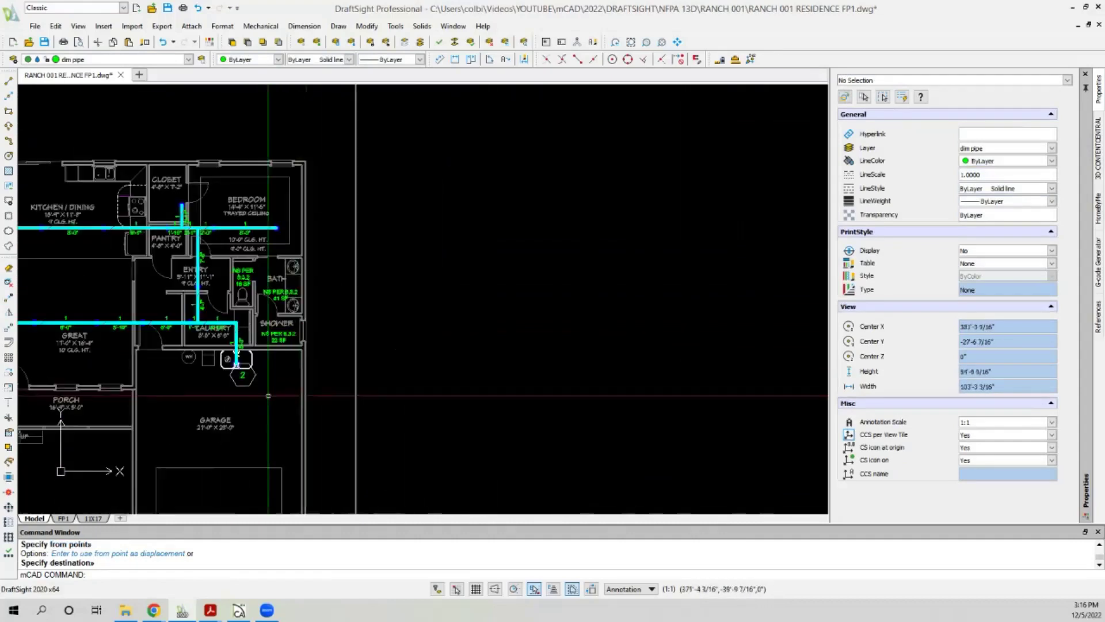
{"action": "scroll", "coordinate": [240, 292], "scroll_direction": "up", "scroll_amount": 3}
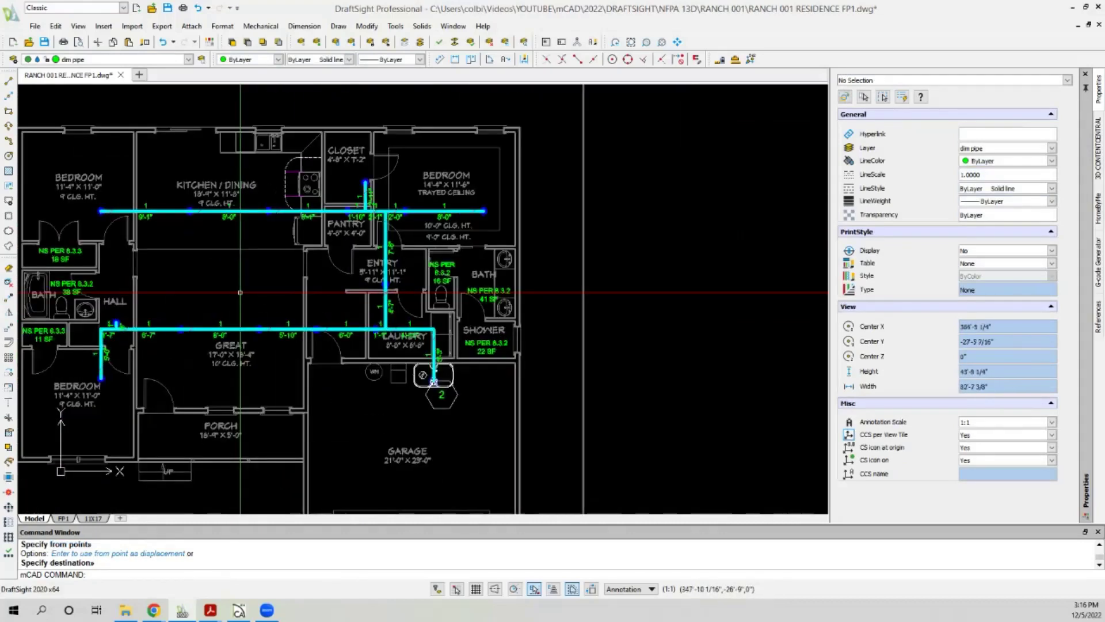
{"action": "scroll", "coordinate": [225, 256], "scroll_direction": "down", "scroll_amount": 1}
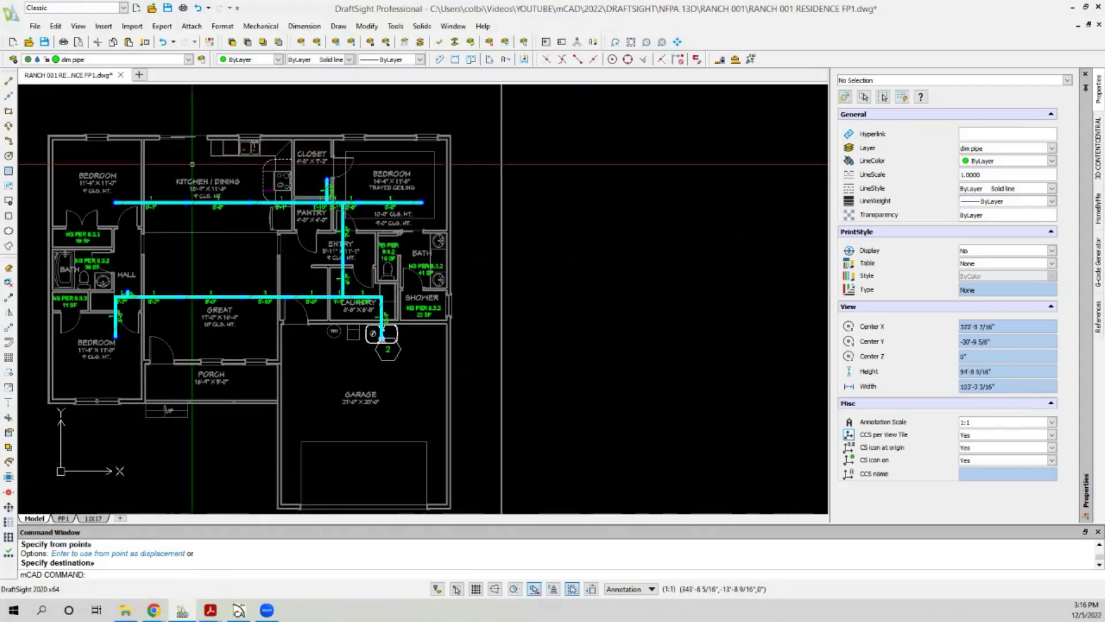
{"action": "scroll", "coordinate": [484, 196], "scroll_direction": "down", "scroll_amount": 1}
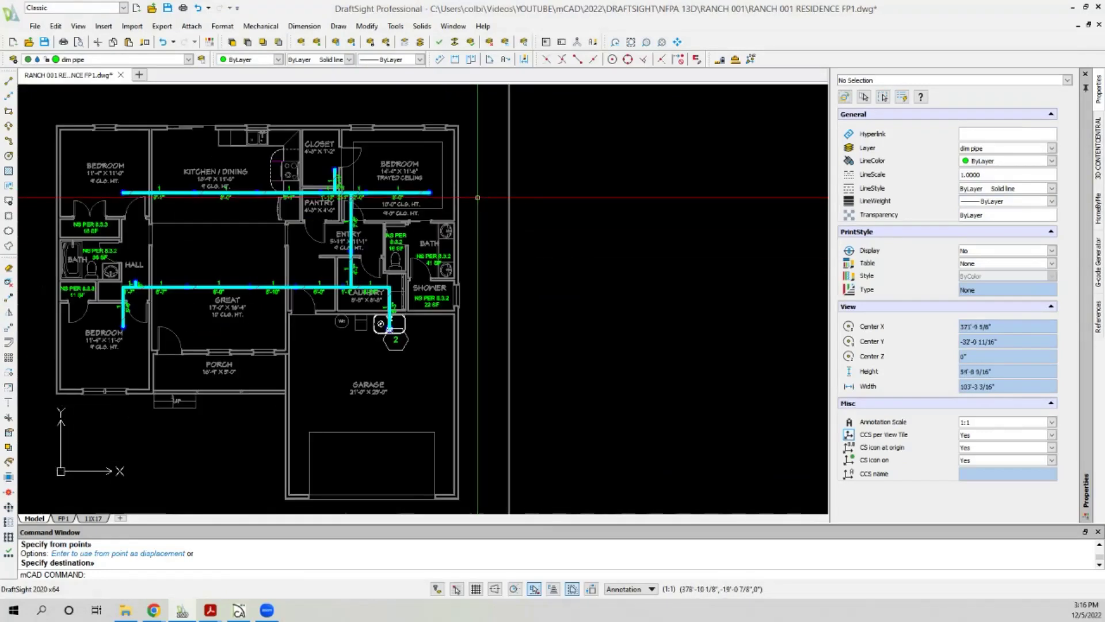
{"action": "scroll", "coordinate": [478, 197], "scroll_direction": "up", "scroll_amount": 1}
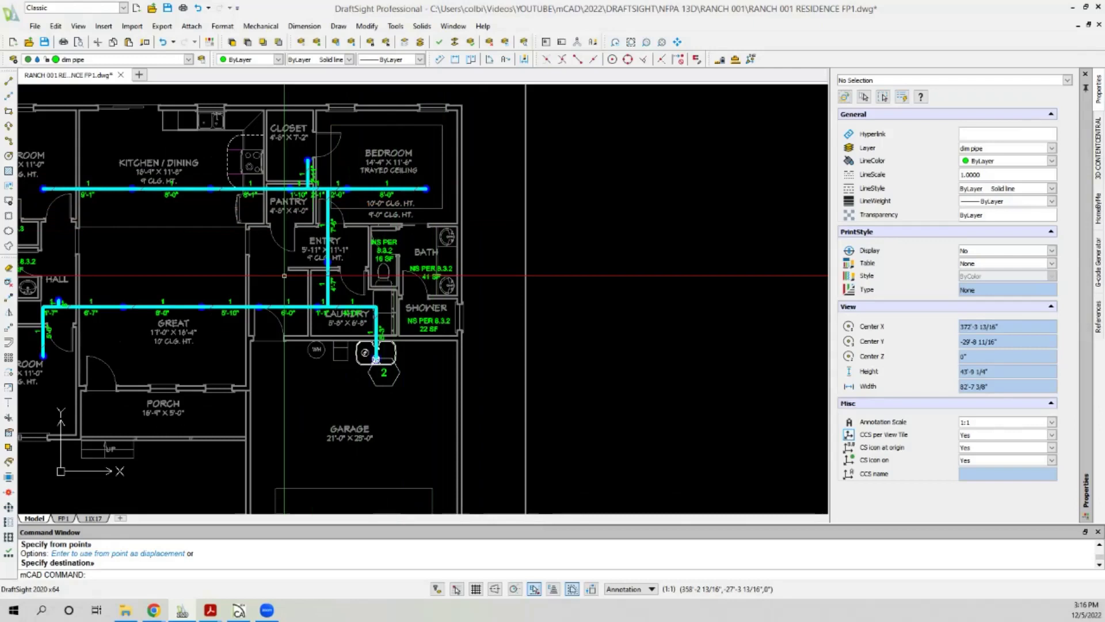
{"action": "scroll", "coordinate": [441, 243], "scroll_direction": "down", "scroll_amount": 1}
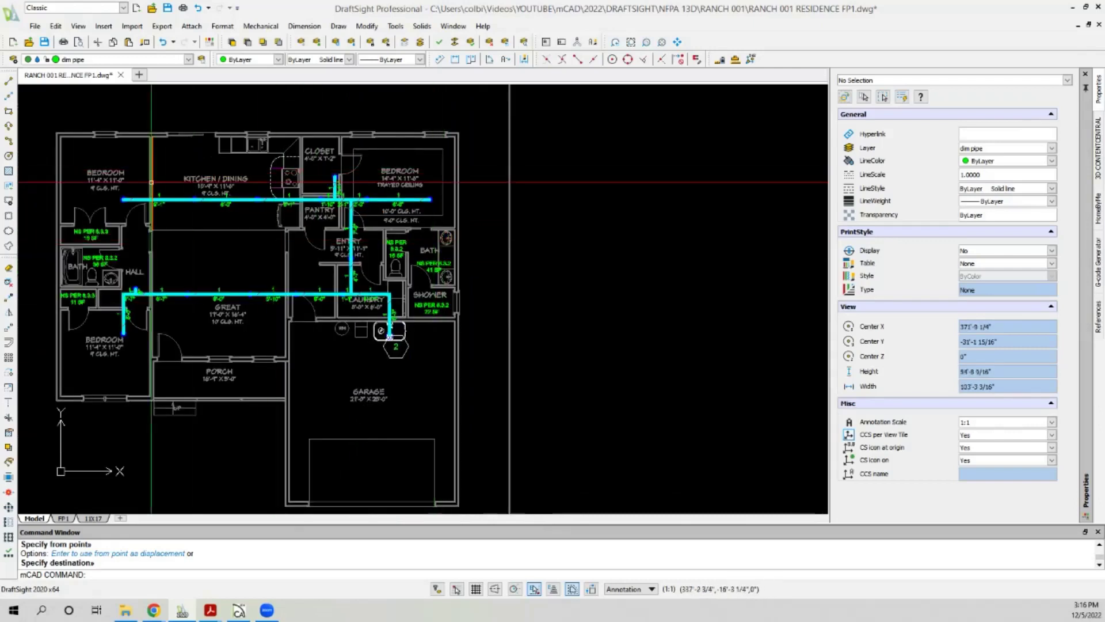
{"action": "scroll", "coordinate": [355, 312], "scroll_direction": "up", "scroll_amount": 2}
{"action": "scroll", "coordinate": [355, 312], "scroll_direction": "down", "scroll_amount": 2}
{"action": "scroll", "coordinate": [355, 313], "scroll_direction": "up", "scroll_amount": 1}
{"action": "scroll", "coordinate": [355, 294], "scroll_direction": "up", "scroll_amount": 2}
{"action": "left_click", "coordinate": [394, 320]}
Copy the riser hexagon 2 to two spots below the kitchen branch line.
{"action": "left_click", "coordinate": [327, 283]}
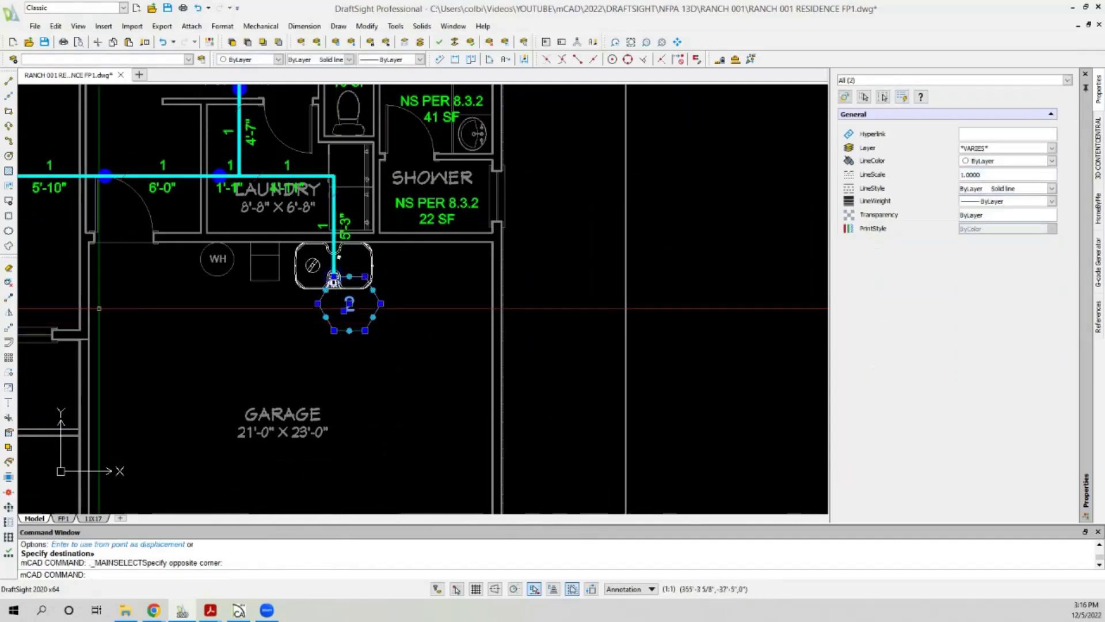
{"action": "left_click", "coordinate": [9, 300]}
{"action": "left_click", "coordinate": [349, 304]}
{"action": "scroll", "coordinate": [357, 323], "scroll_direction": "down", "scroll_amount": 8}
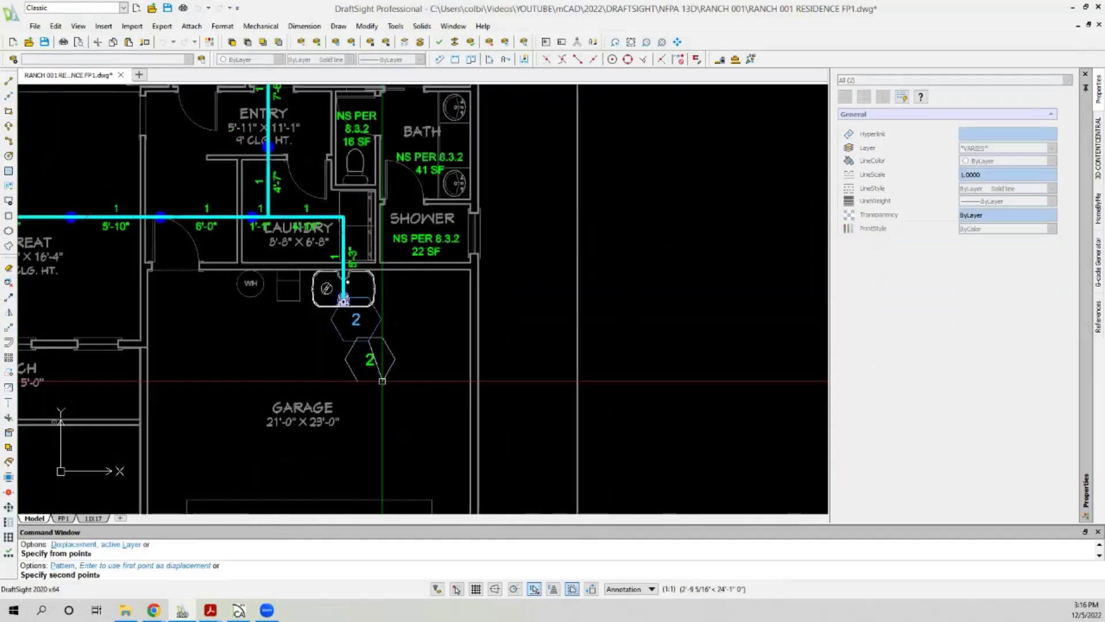
{"action": "scroll", "coordinate": [290, 322], "scroll_direction": "up", "scroll_amount": 10}
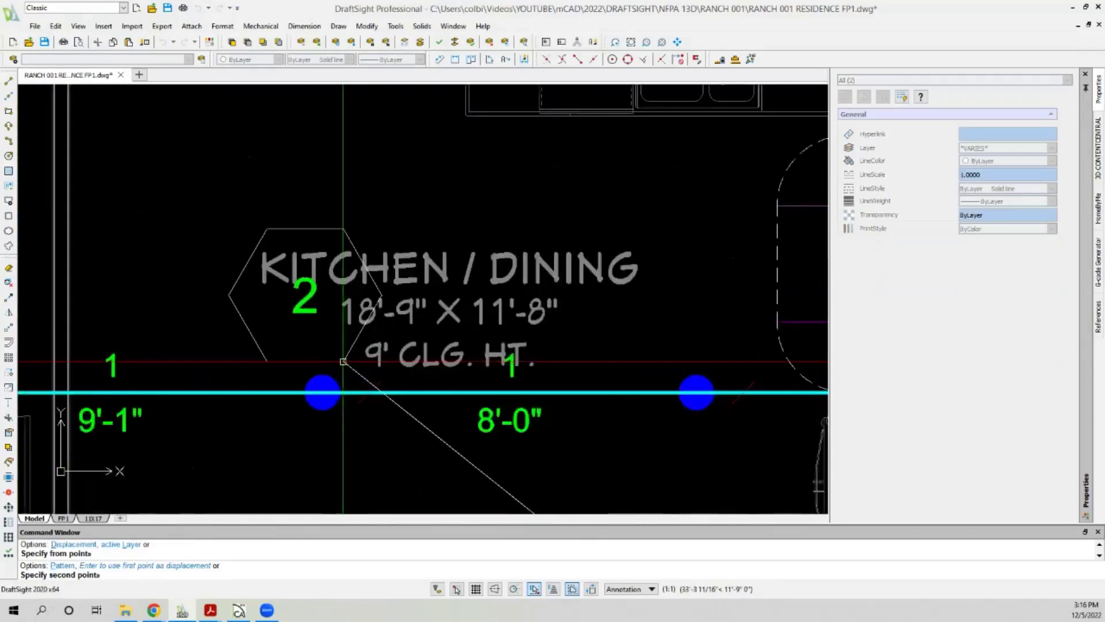
{"action": "scroll", "coordinate": [259, 346], "scroll_direction": "down", "scroll_amount": 3}
{"action": "scroll", "coordinate": [239, 371], "scroll_direction": "up", "scroll_amount": 3}
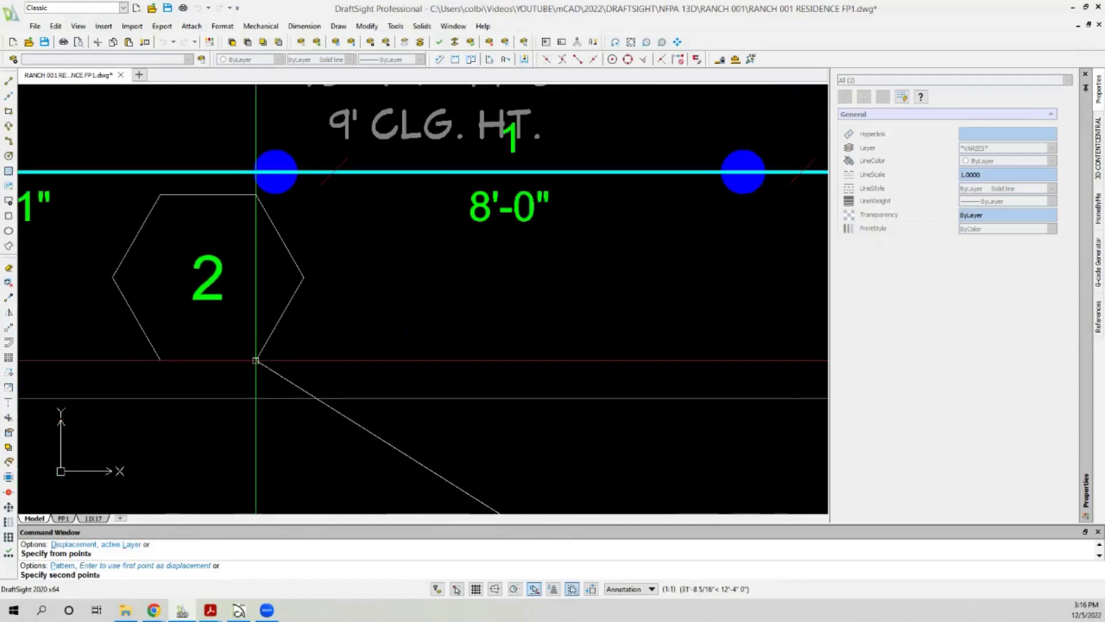
{"action": "left_click", "coordinate": [254, 363]}
{"action": "scroll", "coordinate": [110, 282], "scroll_direction": "down", "scroll_amount": 2}
{"action": "scroll", "coordinate": [239, 276], "scroll_direction": "up", "scroll_amount": 1}
{"action": "left_click", "coordinate": [419, 314]}
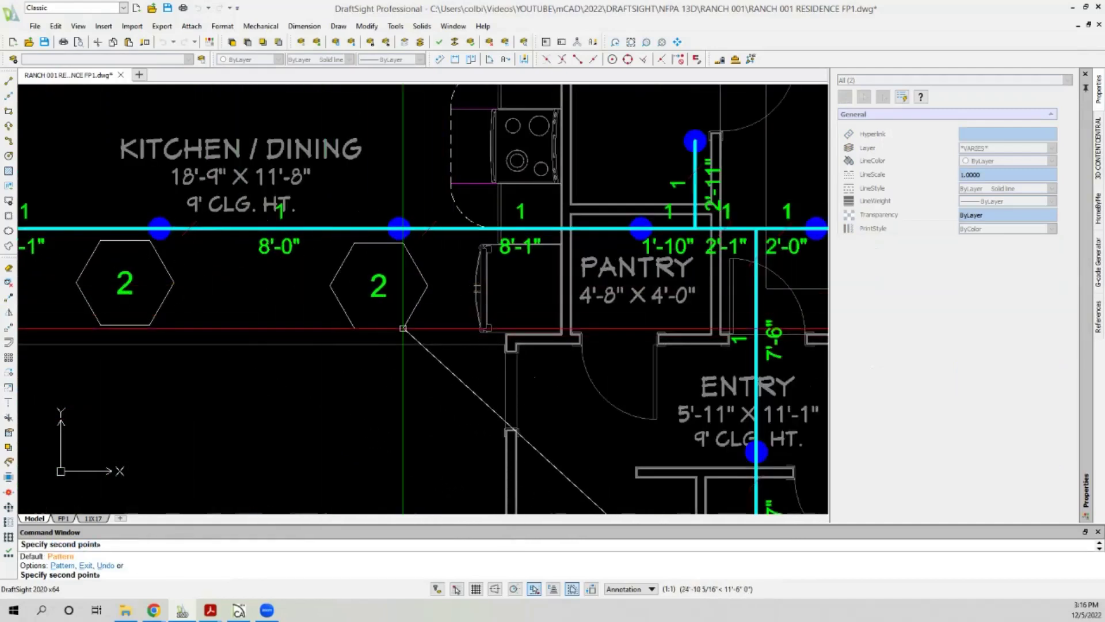
{"action": "key", "text": "Escape"}
Select the left kitchen hexagon and its label, then clear the selection.
{"action": "scroll", "coordinate": [419, 313], "scroll_direction": "down", "scroll_amount": 2}
{"action": "scroll", "coordinate": [346, 302], "scroll_direction": "up", "scroll_amount": 2}
{"action": "left_click", "coordinate": [237, 267]}
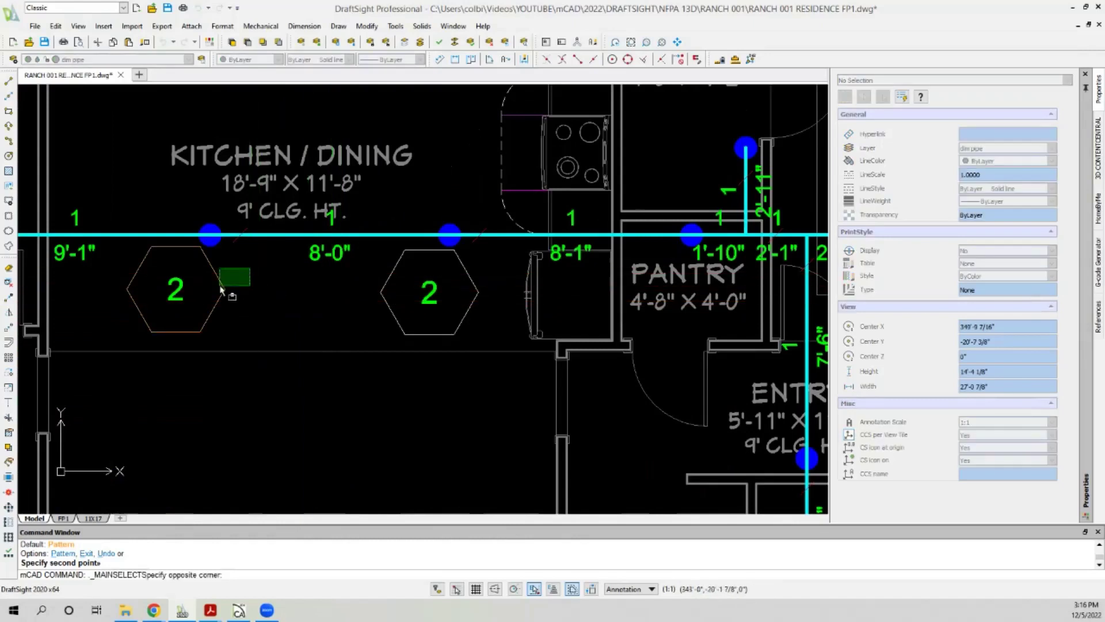
{"action": "left_click", "coordinate": [151, 288]}
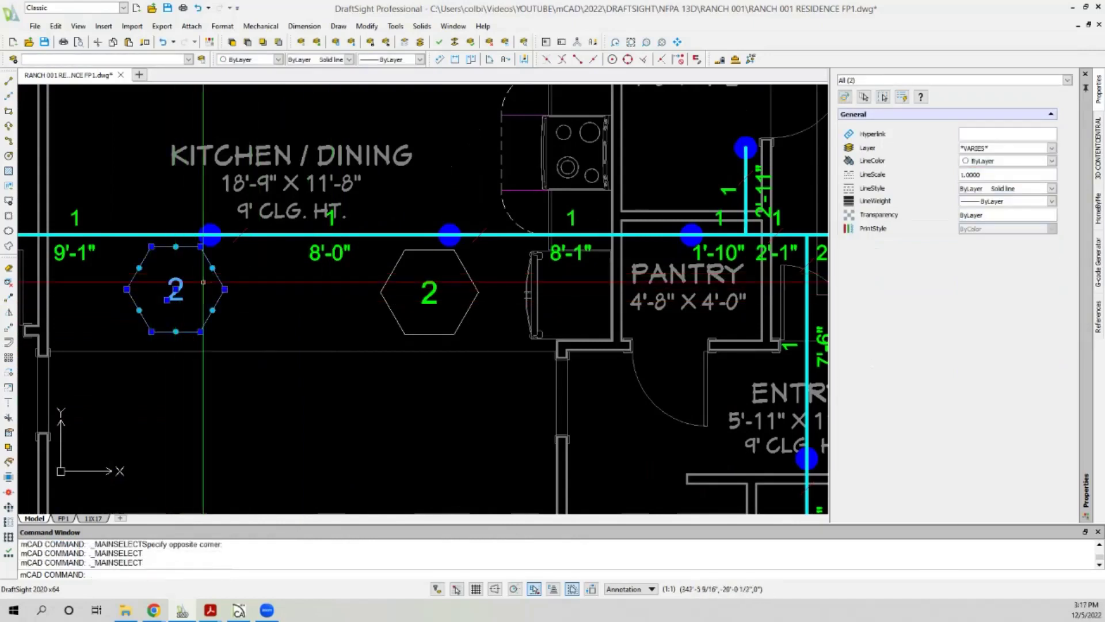
{"action": "key", "text": "Escape"}
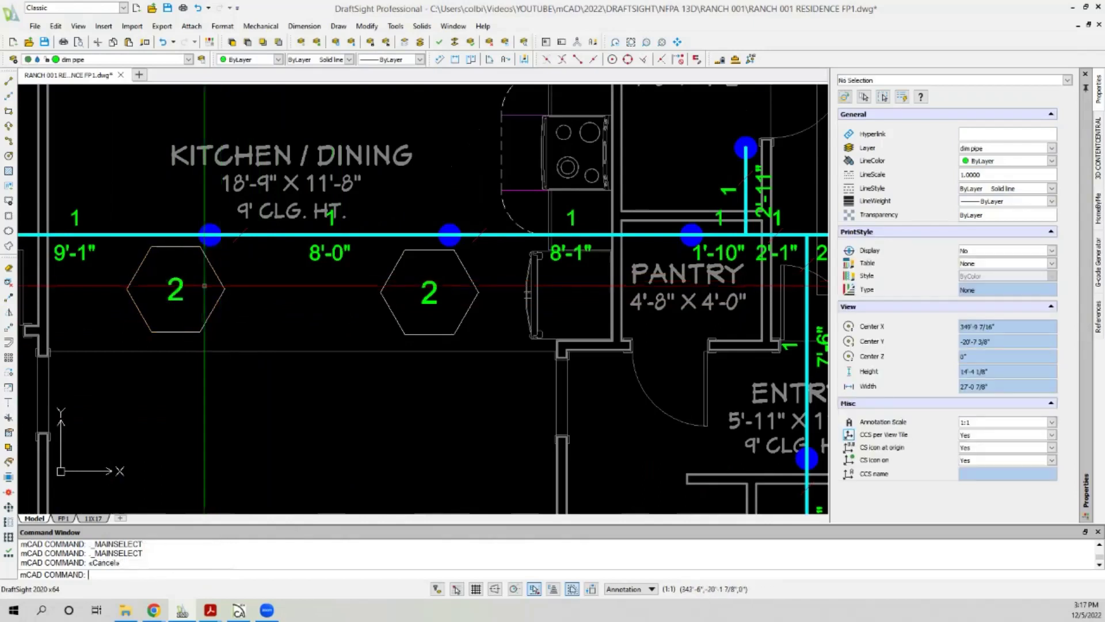
Renumber the left kitchen/dining hexagon to 12 and the second one to 11.
{"action": "double_click", "coordinate": [178, 288]}
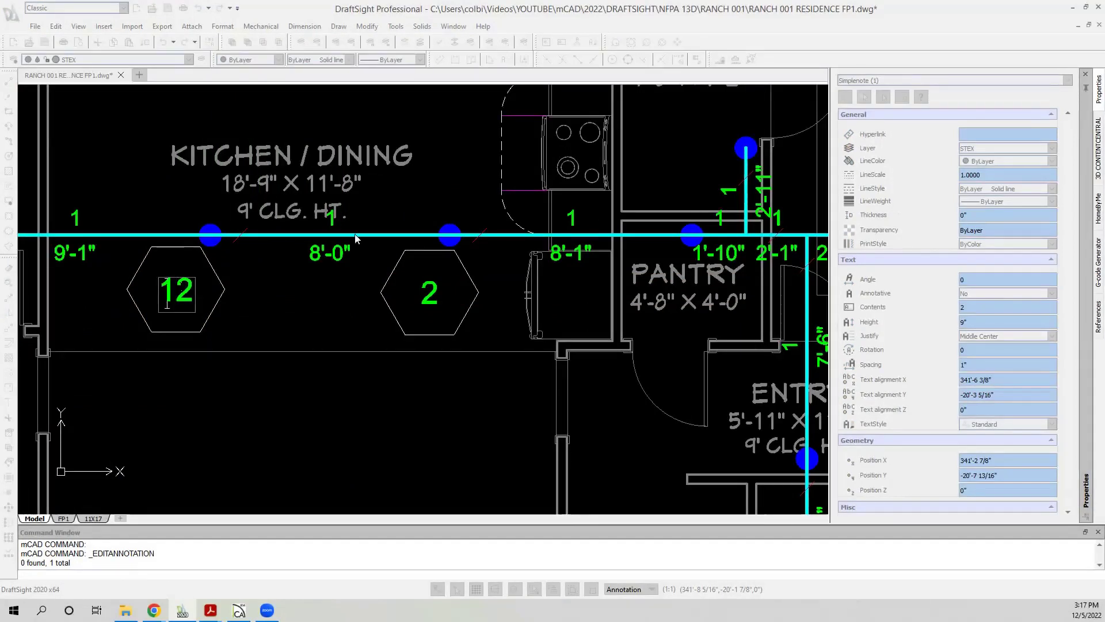
{"action": "left_click", "coordinate": [315, 291]}
{"action": "left_click", "coordinate": [434, 288]}
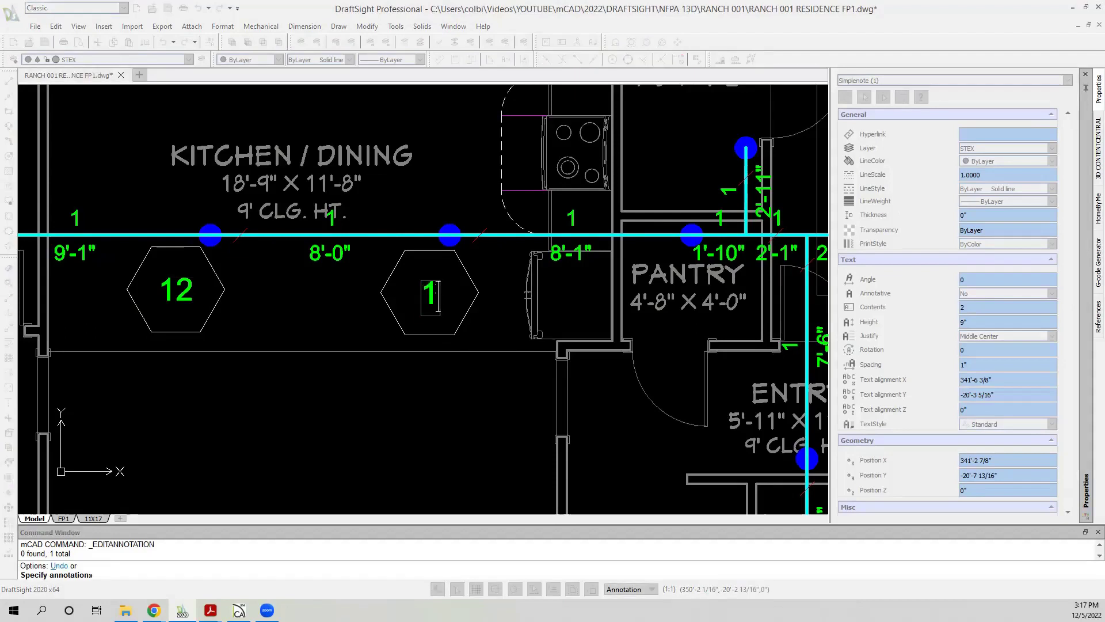
{"action": "left_click", "coordinate": [481, 261]}
Move hexagons 11 and 12 with their numbers up so their top corners touch the cyan pipe.
{"action": "left_click", "coordinate": [486, 262]}
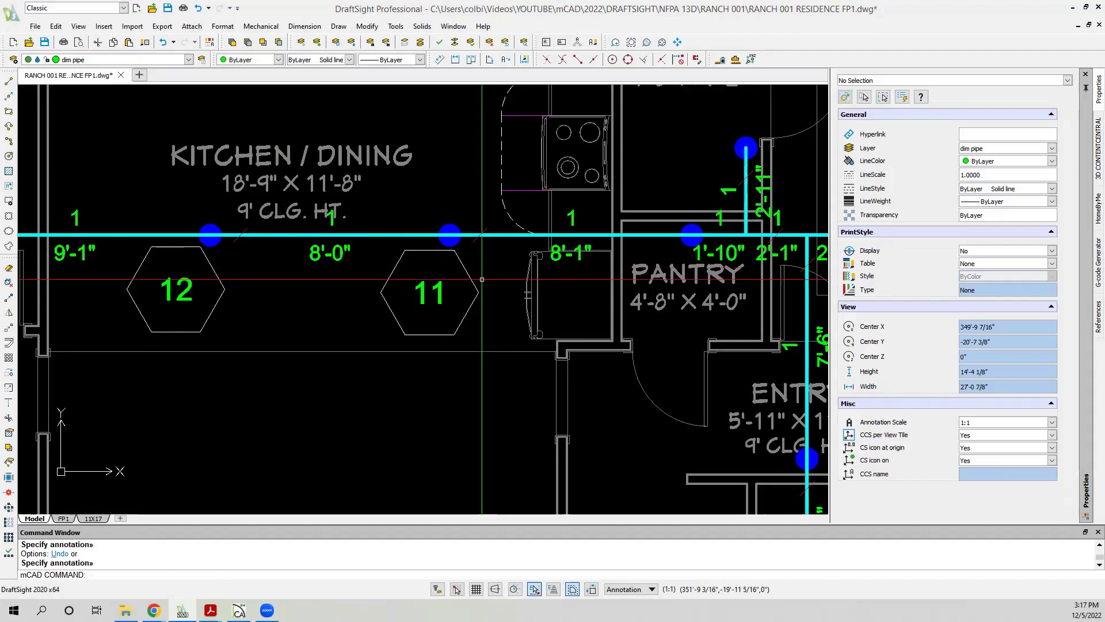
{"action": "left_click", "coordinate": [403, 298]}
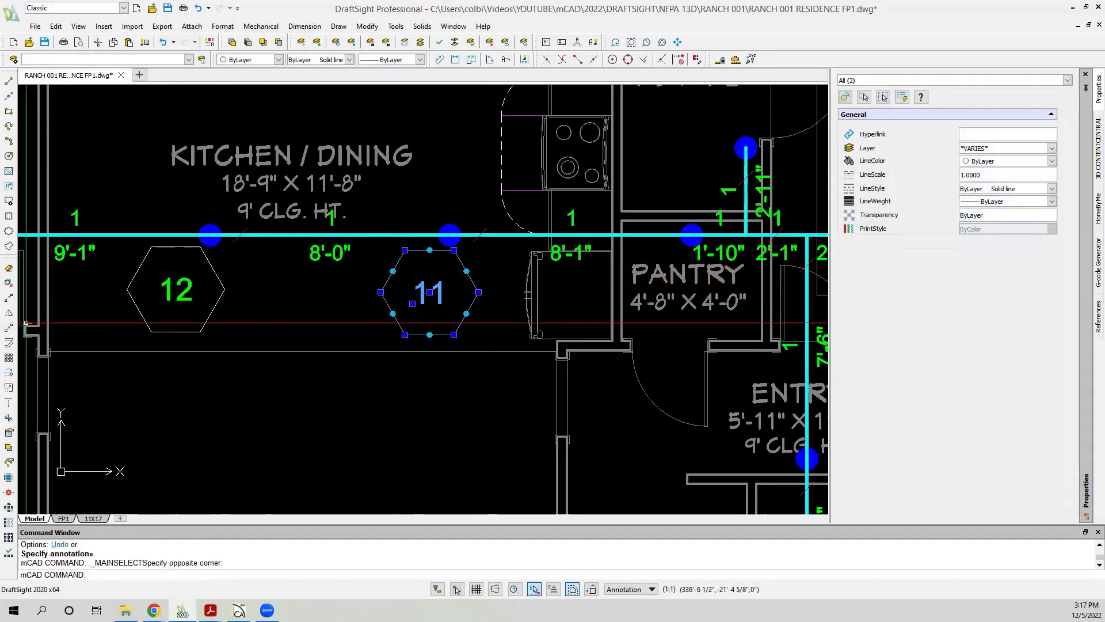
{"action": "left_click", "coordinate": [9, 327]}
{"action": "left_click", "coordinate": [456, 251]}
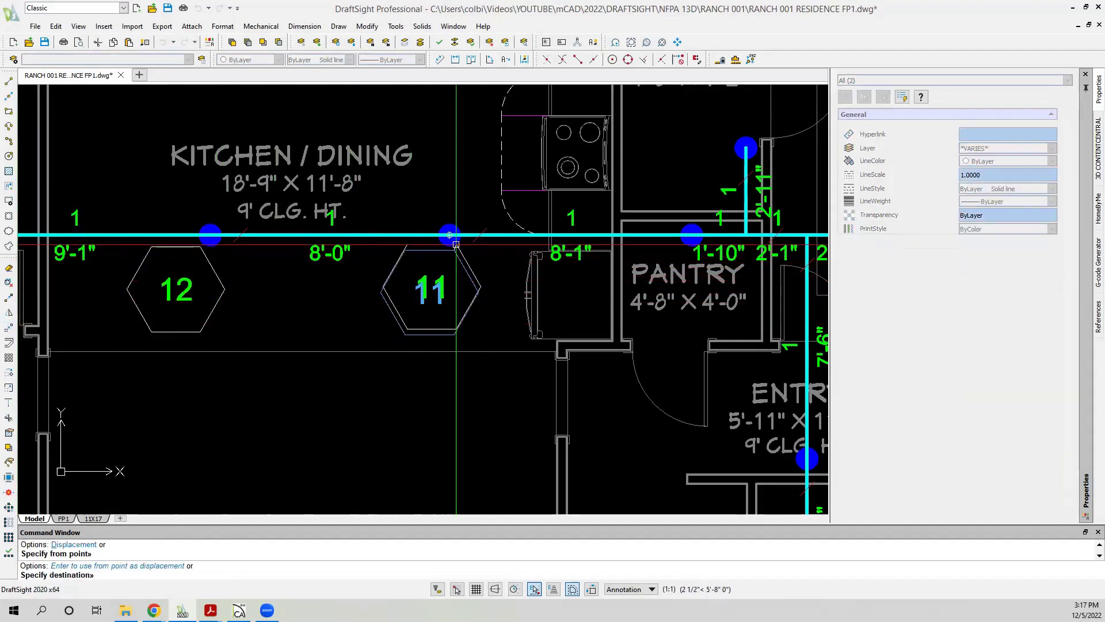
{"action": "left_click", "coordinate": [451, 236]}
{"action": "left_click", "coordinate": [256, 281]}
{"action": "left_click", "coordinate": [166, 299]}
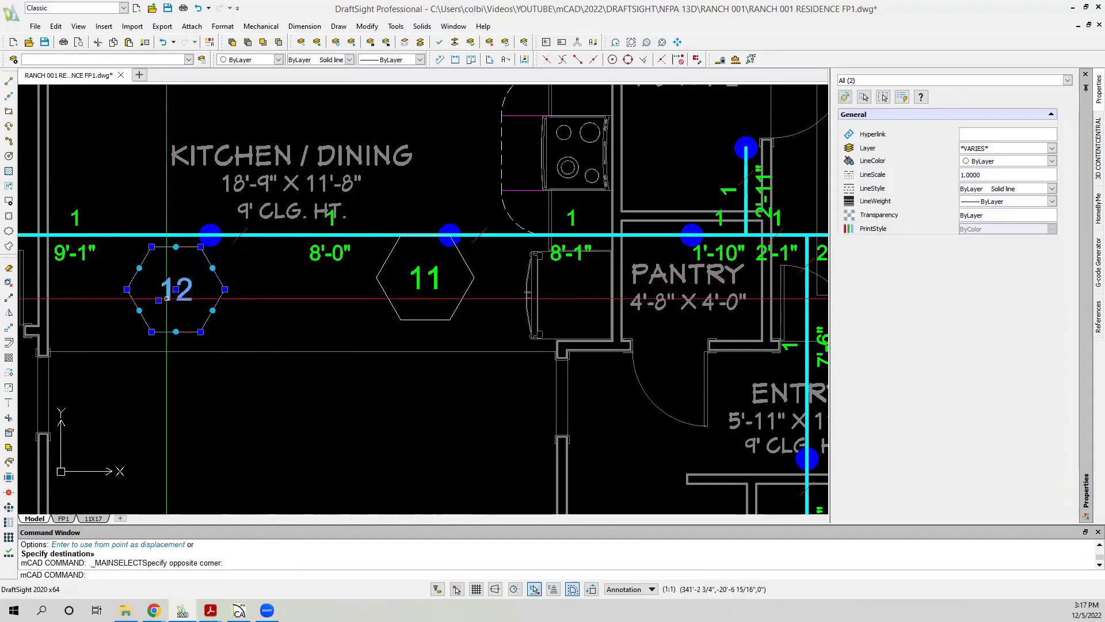
{"action": "left_click", "coordinate": [9, 330]}
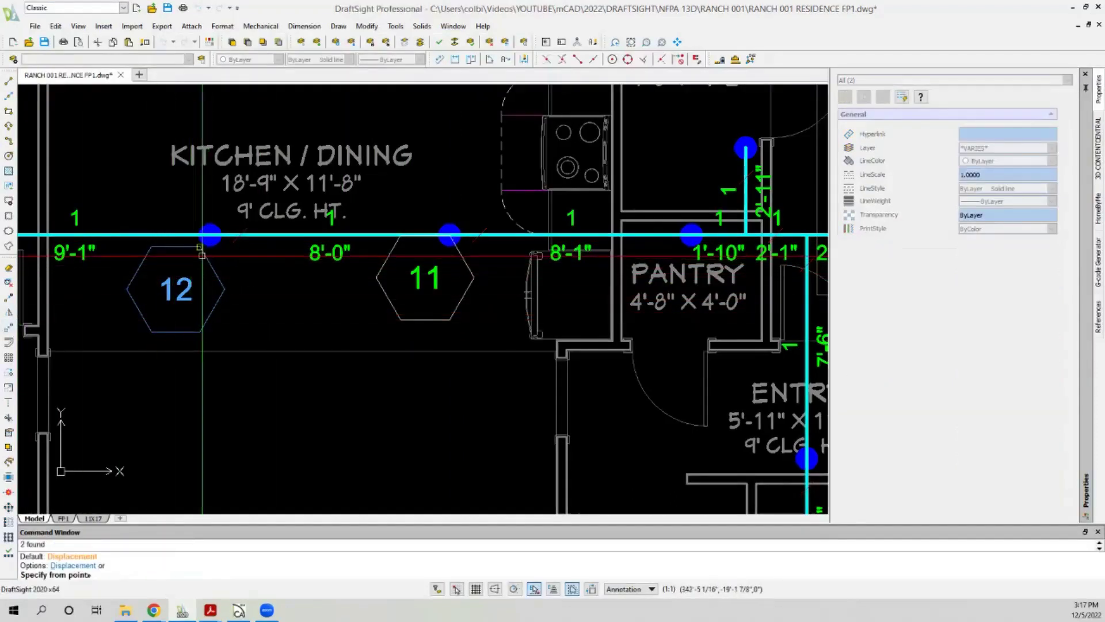
{"action": "left_click", "coordinate": [200, 246]}
{"action": "left_click", "coordinate": [210, 235]}
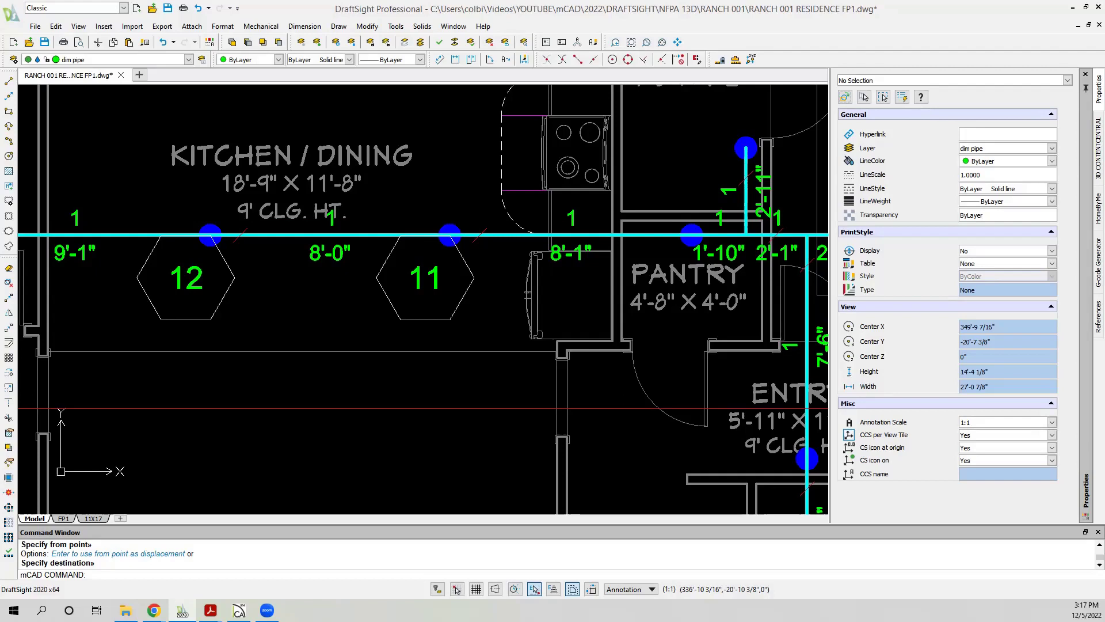
{"action": "scroll", "coordinate": [32, 264], "scroll_direction": "down", "scroll_amount": 6}
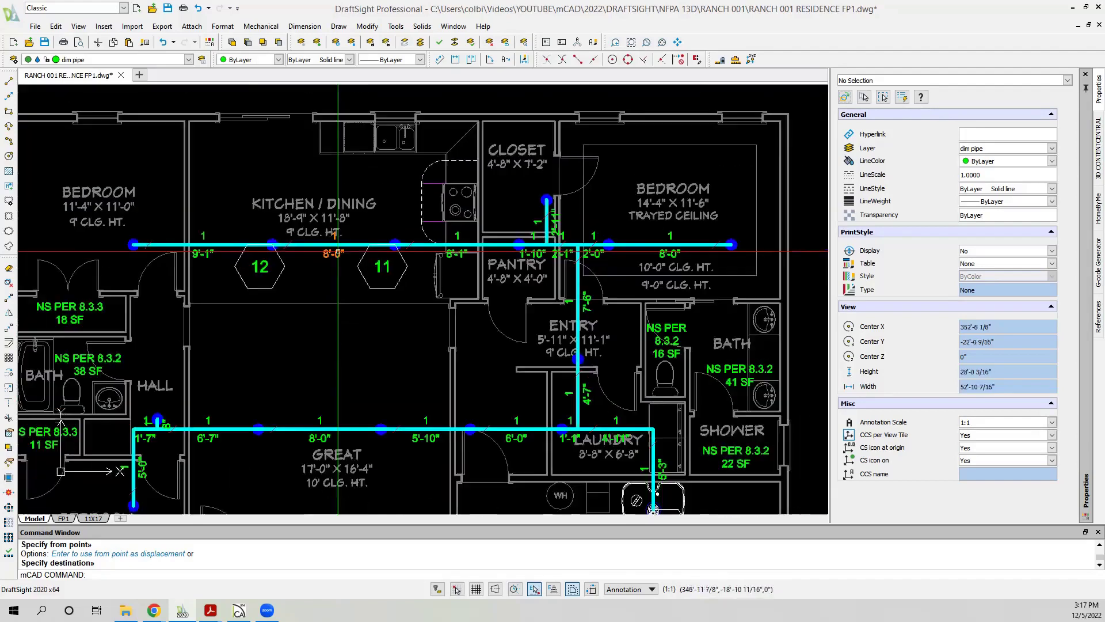
{"action": "scroll", "coordinate": [358, 230], "scroll_direction": "up", "scroll_amount": 3}
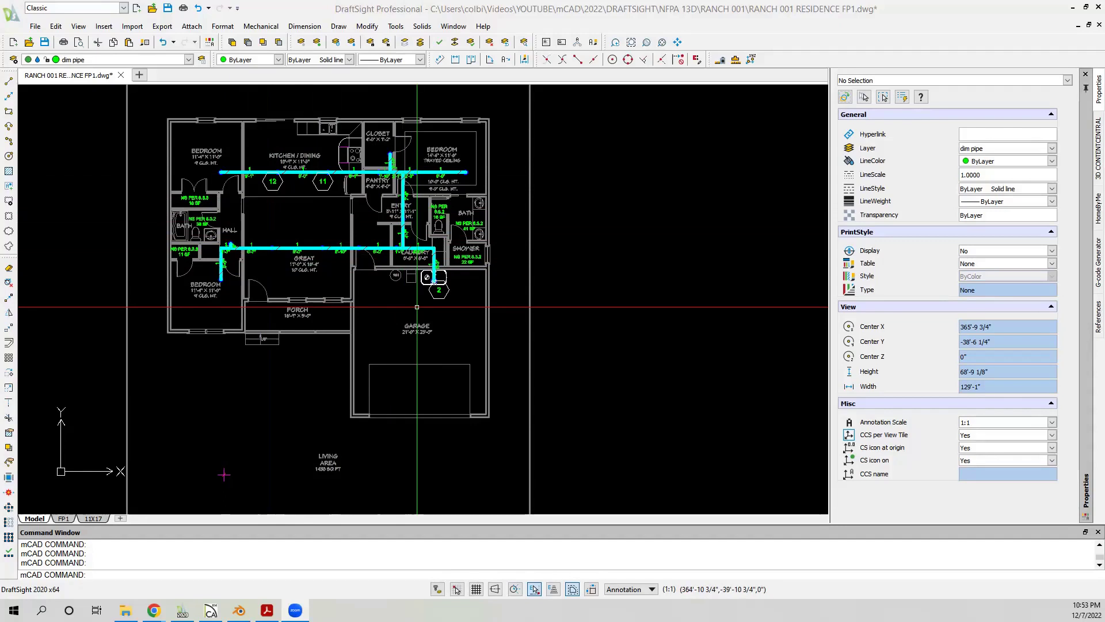
Move the legend's riser circle and RN 1½"X10'-3" label onto the hall pipe intersection.
{"action": "scroll", "coordinate": [417, 307], "scroll_direction": "down", "scroll_amount": 6}
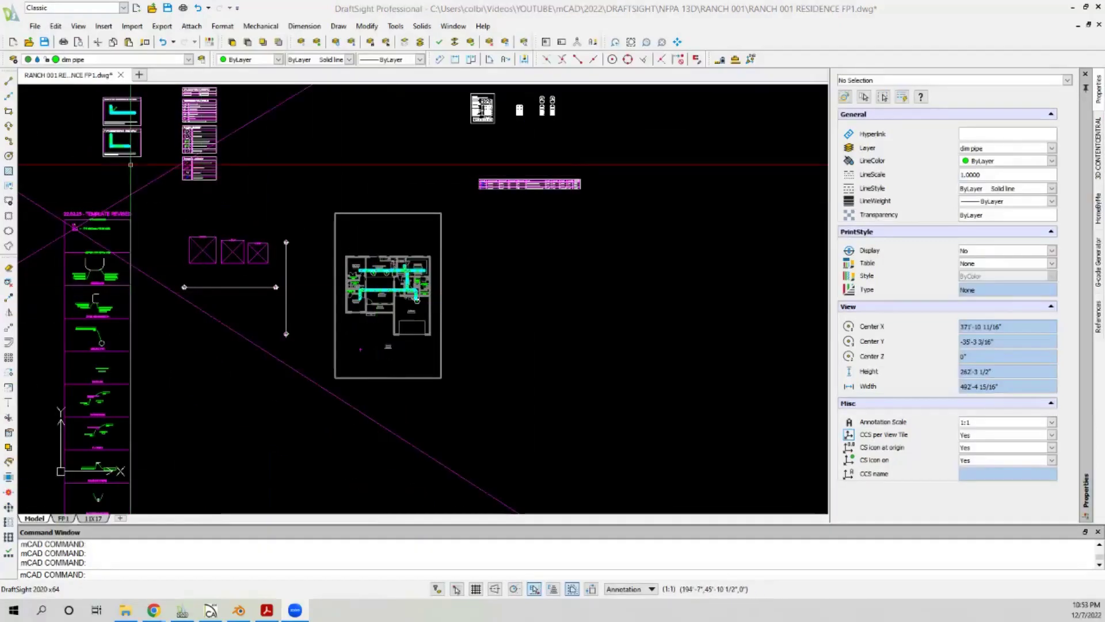
{"action": "scroll", "coordinate": [237, 136], "scroll_direction": "up", "scroll_amount": 20}
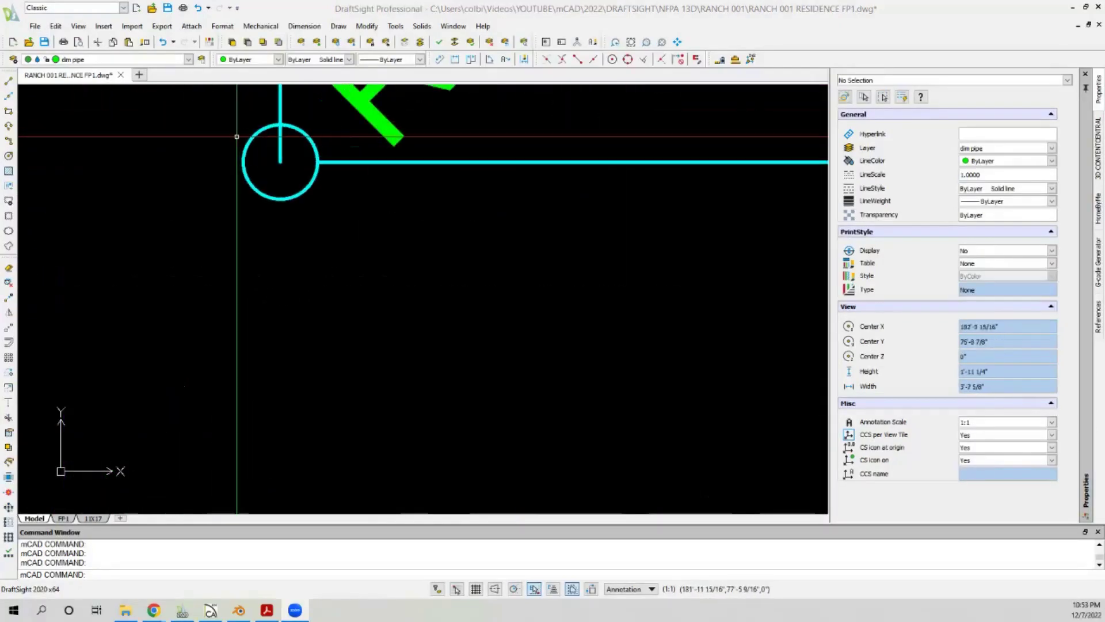
{"action": "scroll", "coordinate": [220, 318], "scroll_direction": "down", "scroll_amount": 4}
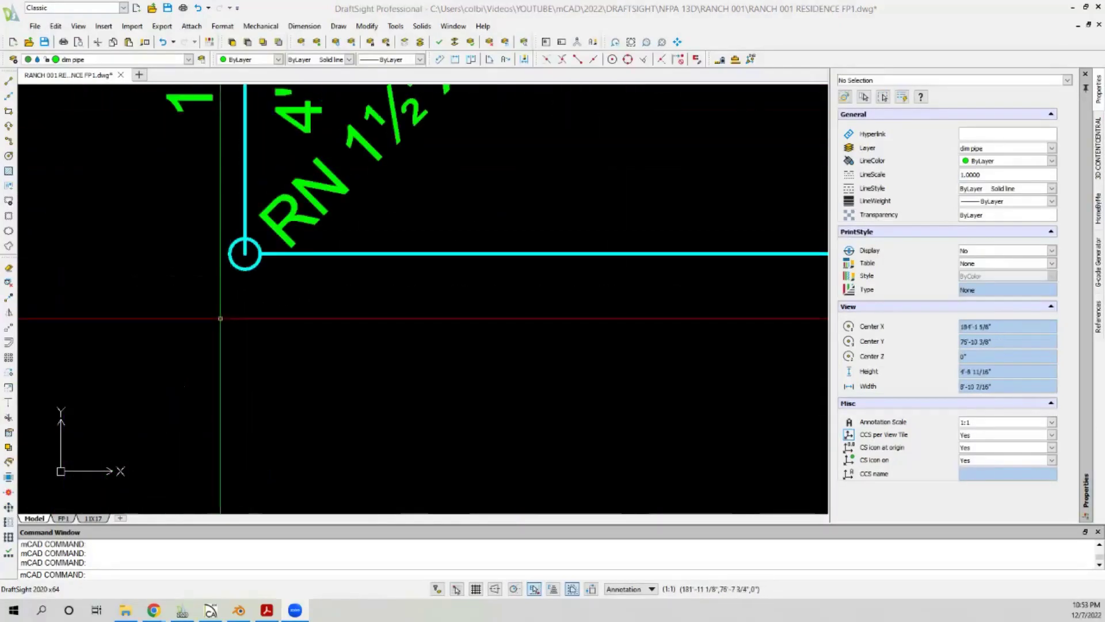
{"action": "left_click", "coordinate": [274, 215]}
{"action": "left_click", "coordinate": [257, 247]}
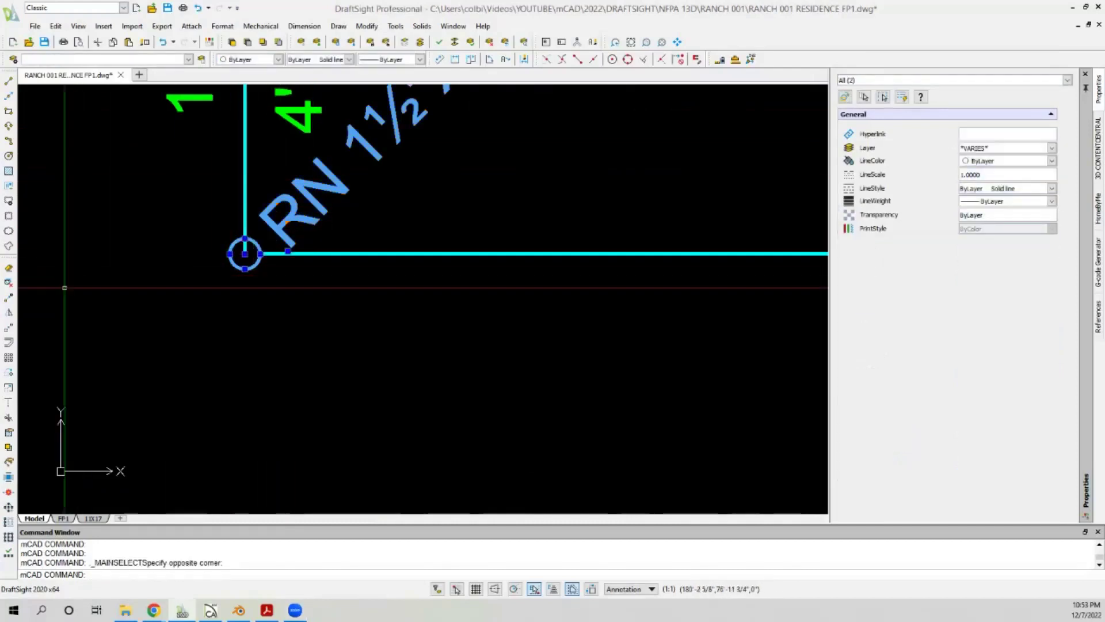
{"action": "left_click", "coordinate": [8, 372]}
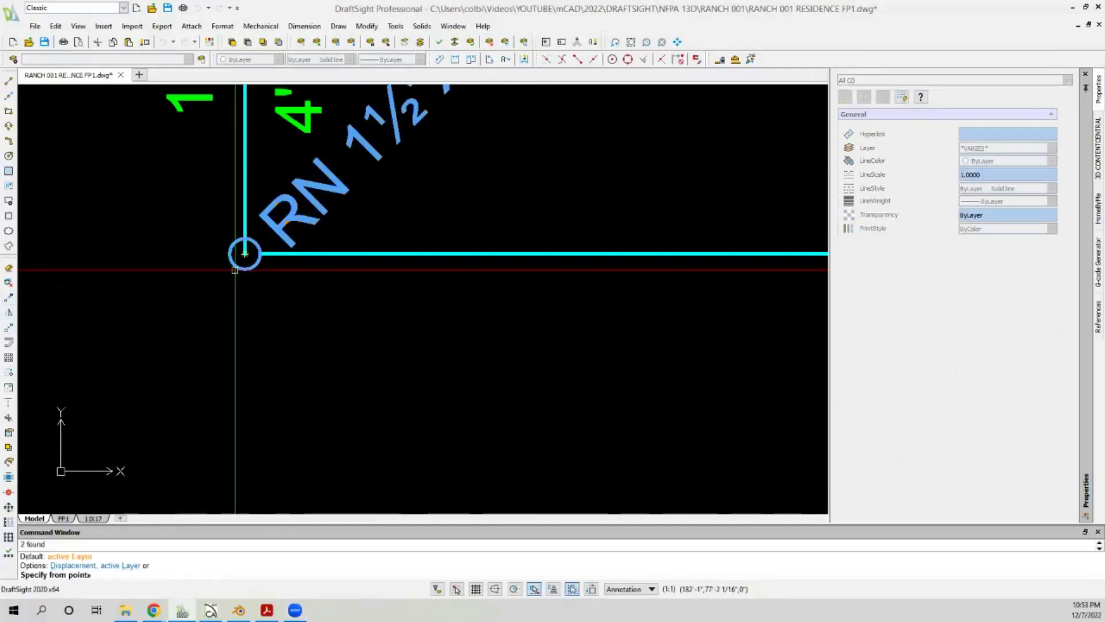
{"action": "left_click", "coordinate": [244, 254]}
{"action": "scroll", "coordinate": [173, 219], "scroll_direction": "down", "scroll_amount": 10}
{"action": "scroll", "coordinate": [329, 372], "scroll_direction": "up", "scroll_amount": 8}
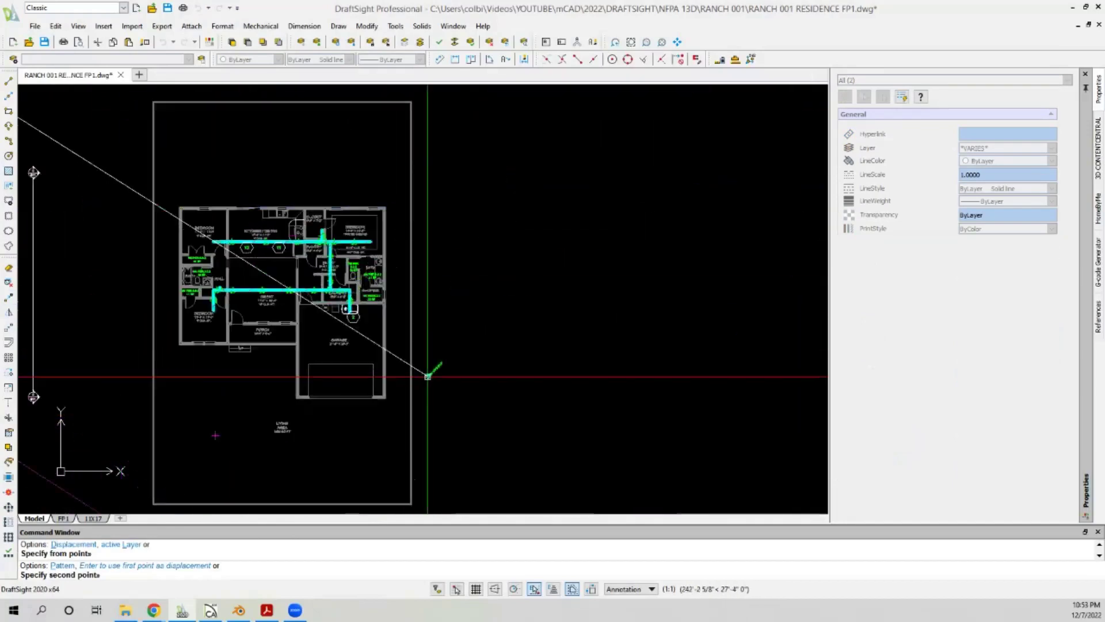
{"action": "scroll", "coordinate": [332, 441], "scroll_direction": "down", "scroll_amount": 6}
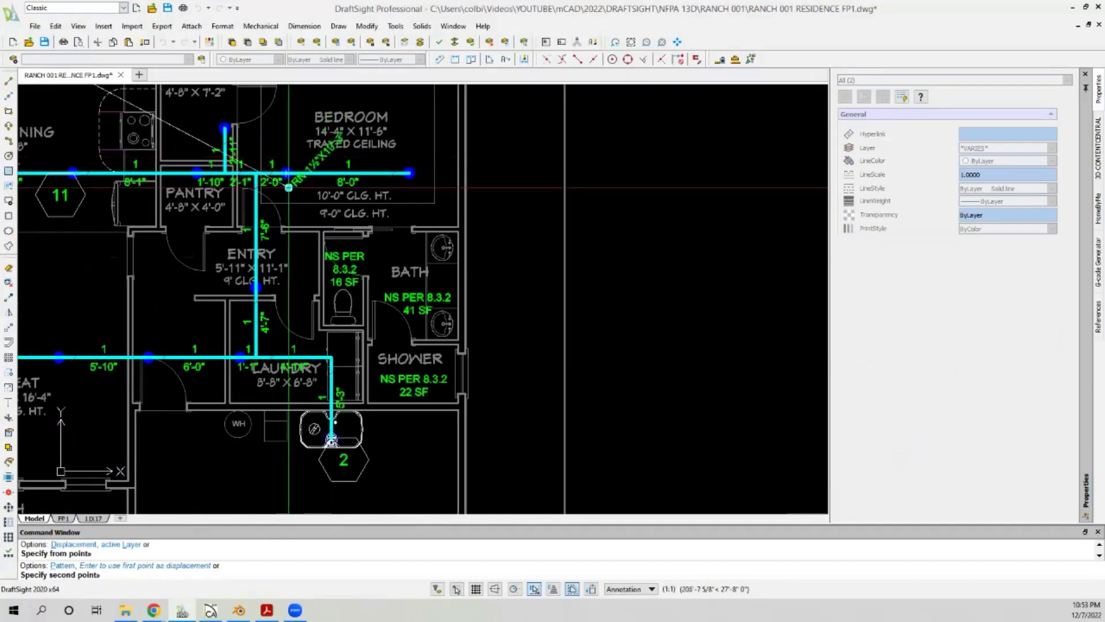
{"action": "scroll", "coordinate": [469, 234], "scroll_direction": "up", "scroll_amount": 3}
{"action": "scroll", "coordinate": [141, 262], "scroll_direction": "down", "scroll_amount": 2}
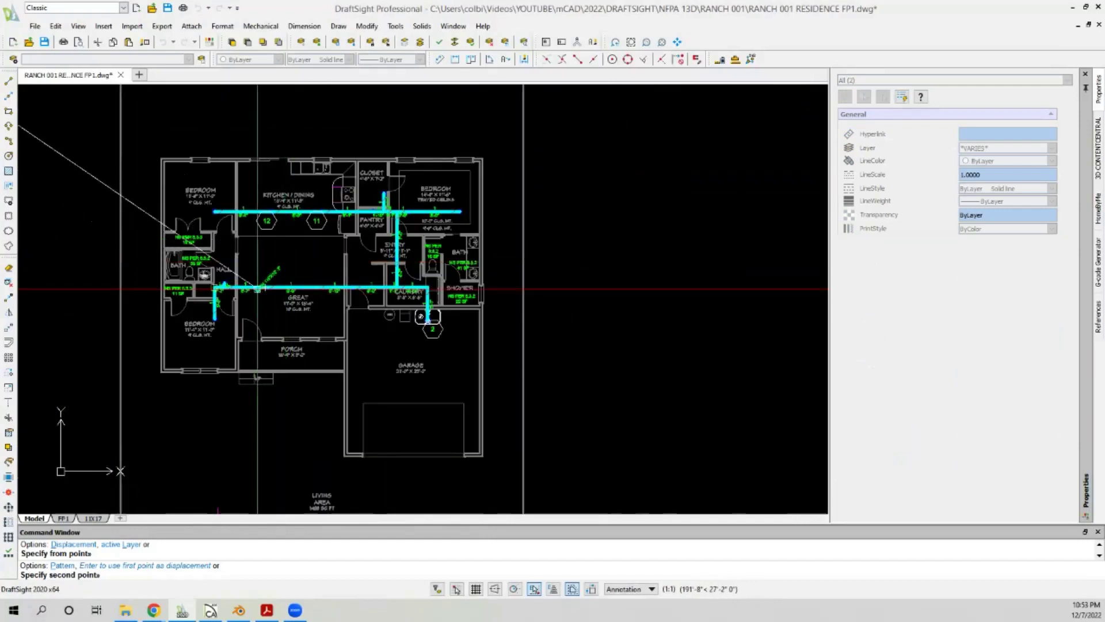
{"action": "scroll", "coordinate": [251, 285], "scroll_direction": "up", "scroll_amount": 6}
{"action": "scroll", "coordinate": [242, 294], "scroll_direction": "down", "scroll_amount": 1}
{"action": "scroll", "coordinate": [242, 295], "scroll_direction": "up", "scroll_amount": 7}
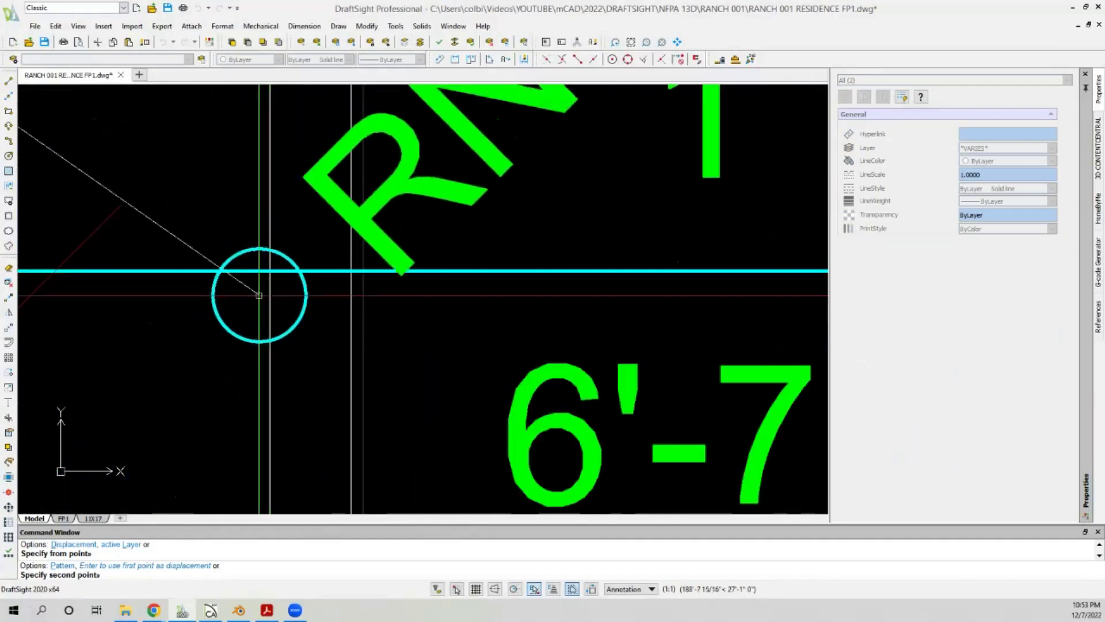
{"action": "left_click", "coordinate": [593, 60]}
{"action": "scroll", "coordinate": [259, 282], "scroll_direction": "down", "scroll_amount": 8}
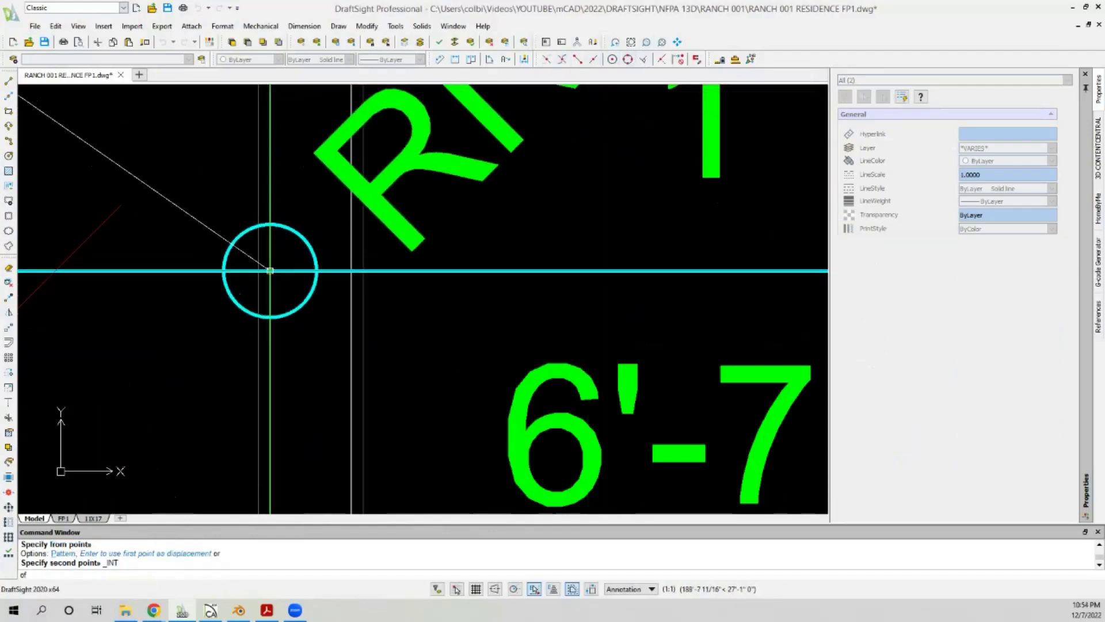
{"action": "key", "text": "Escape"}
{"action": "scroll", "coordinate": [220, 298], "scroll_direction": "up", "scroll_amount": 4}
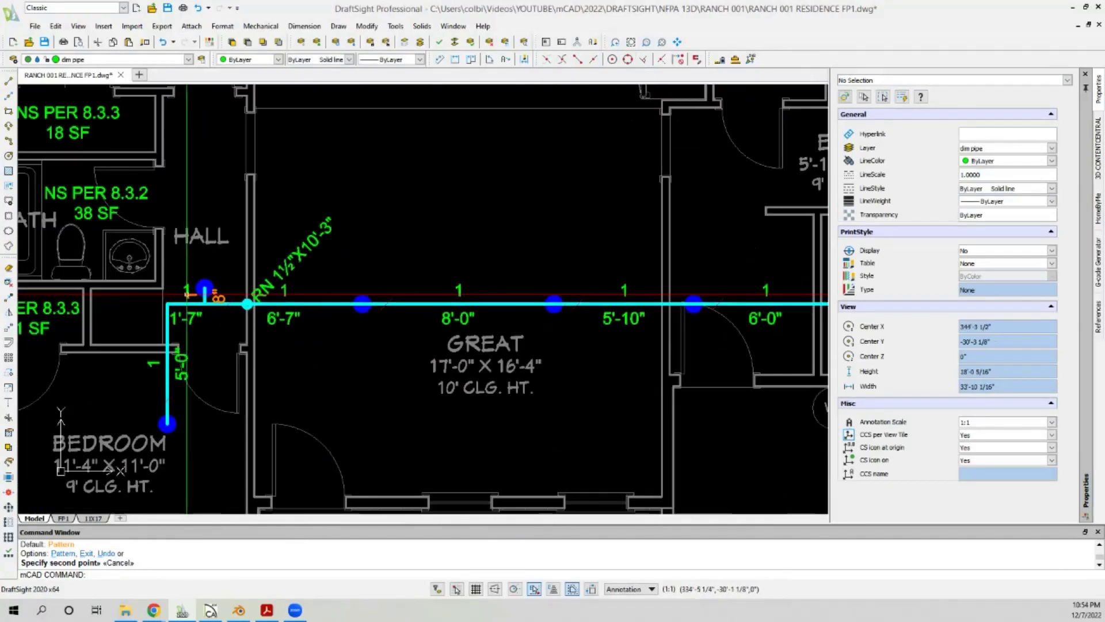
Change the hall riser label text from RN 1½"X10'-3" to RN 1"X1'-0".
{"action": "left_click", "coordinate": [330, 260]}
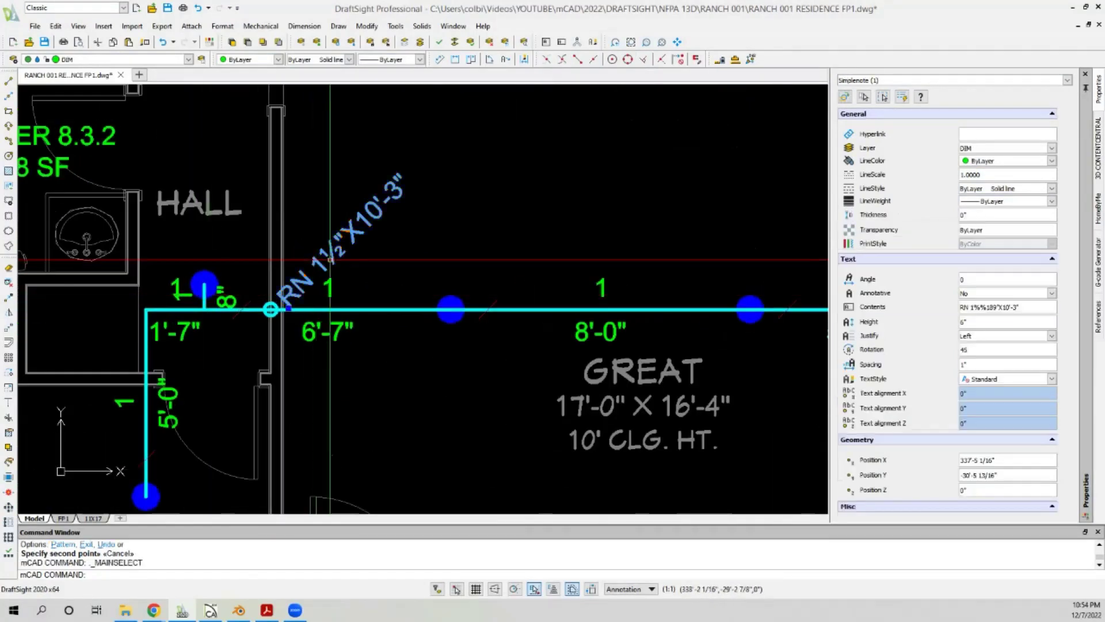
{"action": "double_click", "coordinate": [330, 259]}
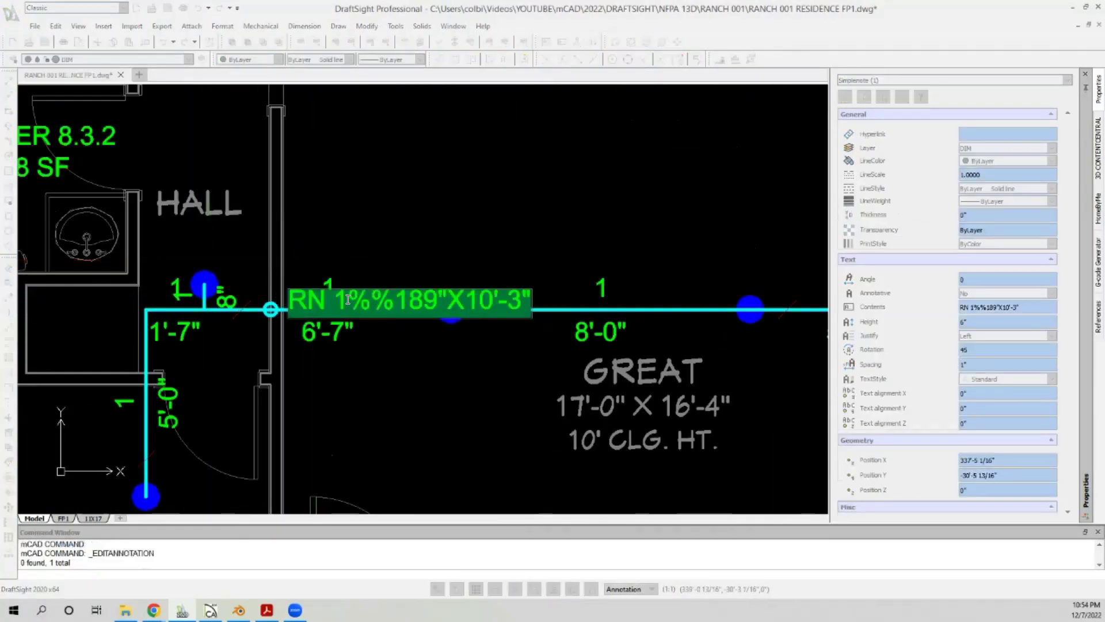
{"action": "left_click", "coordinate": [348, 299]}
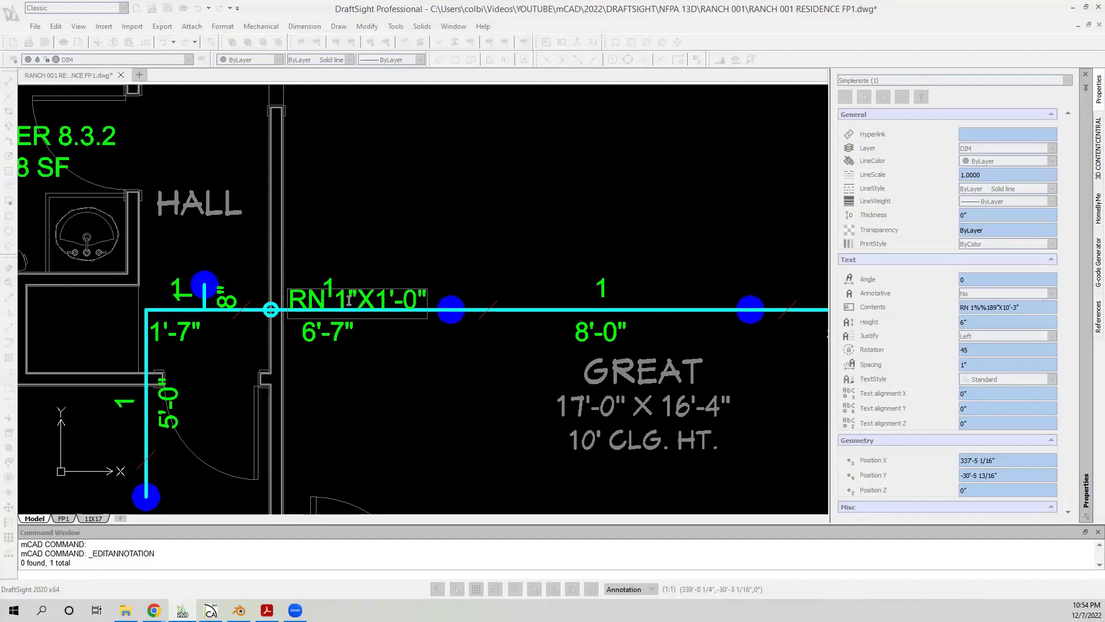
{"action": "key", "text": "Escape"}
{"action": "key", "text": "Return"}
{"action": "scroll", "coordinate": [269, 318], "scroll_direction": "up", "scroll_amount": 5}
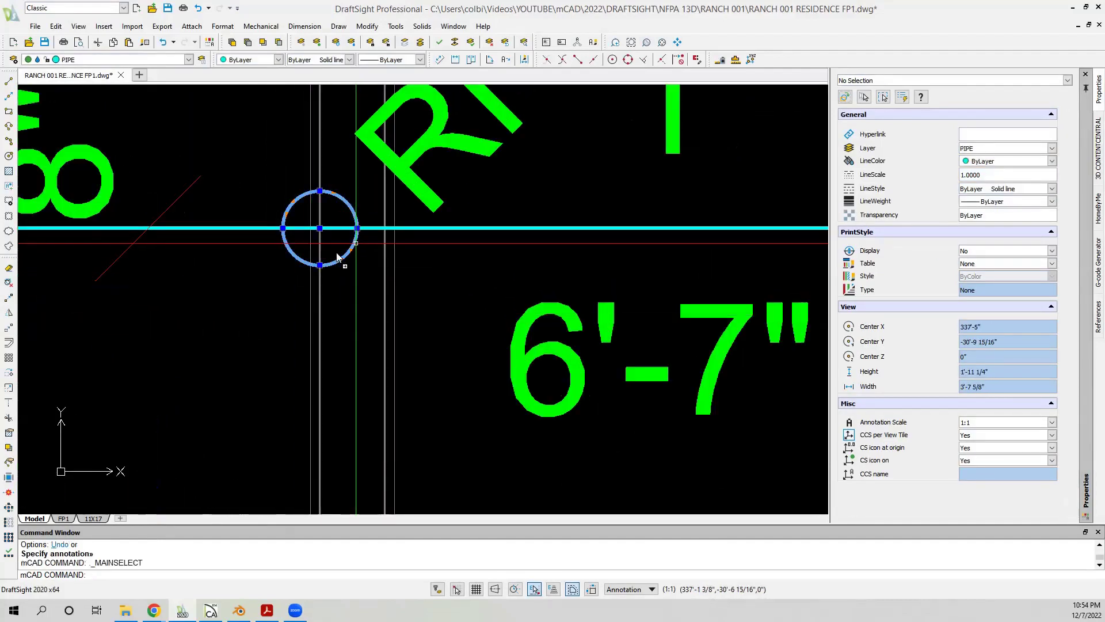
Try moving the tee circle alone onto the pipe and trimming, then undo it.
{"action": "left_click", "coordinate": [345, 248]}
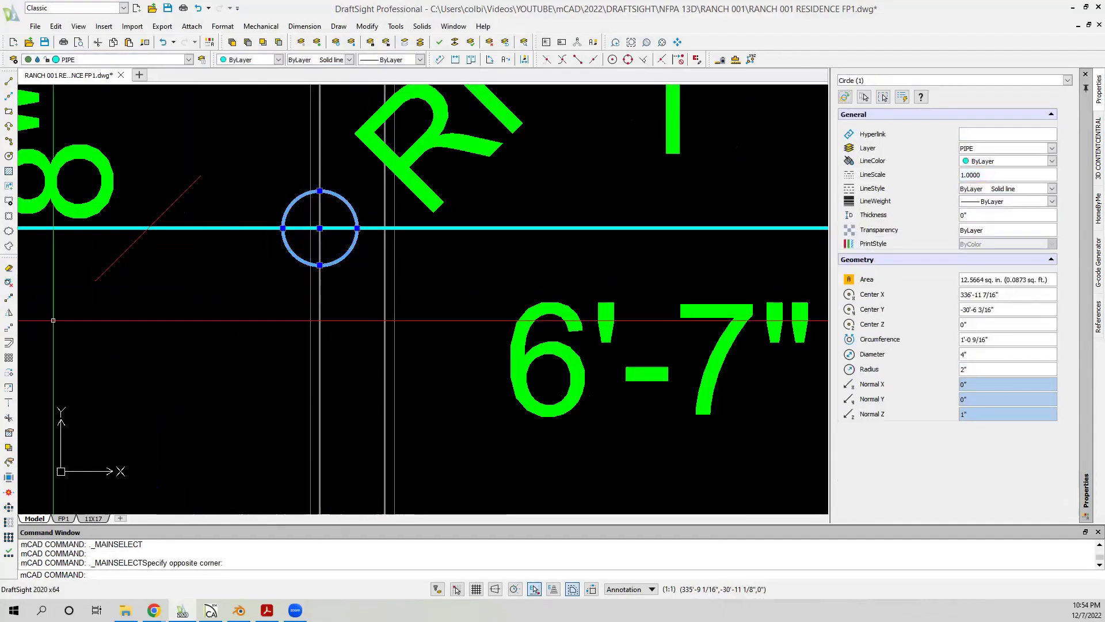
{"action": "left_click", "coordinate": [8, 327]}
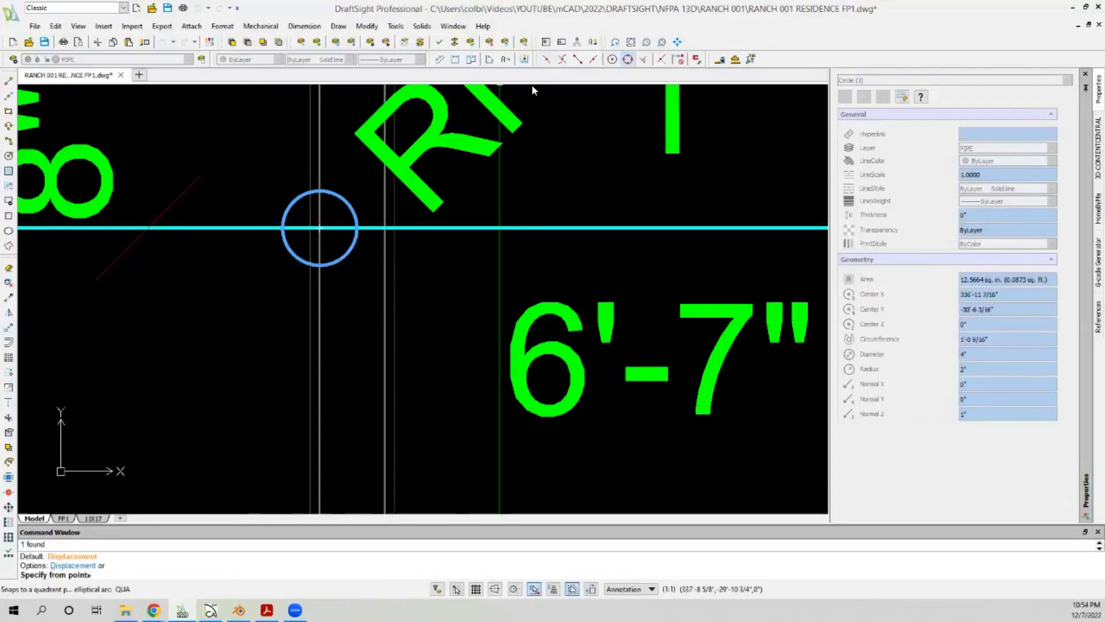
{"action": "left_click", "coordinate": [627, 59]}
{"action": "left_click", "coordinate": [357, 221]}
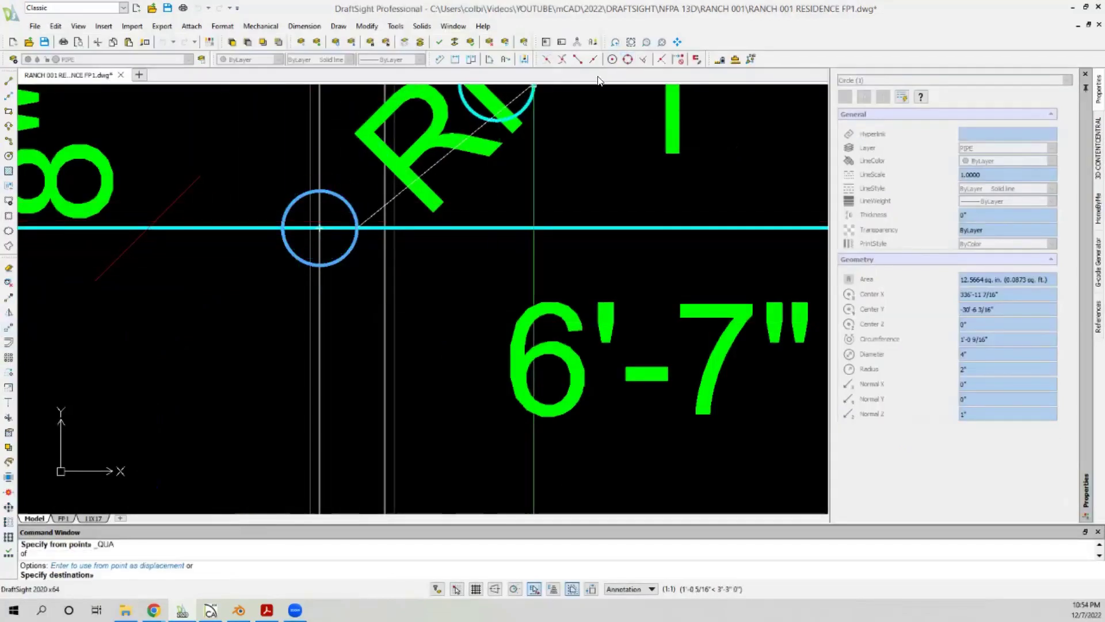
{"action": "left_click", "coordinate": [644, 59]}
{"action": "left_click", "coordinate": [320, 220]}
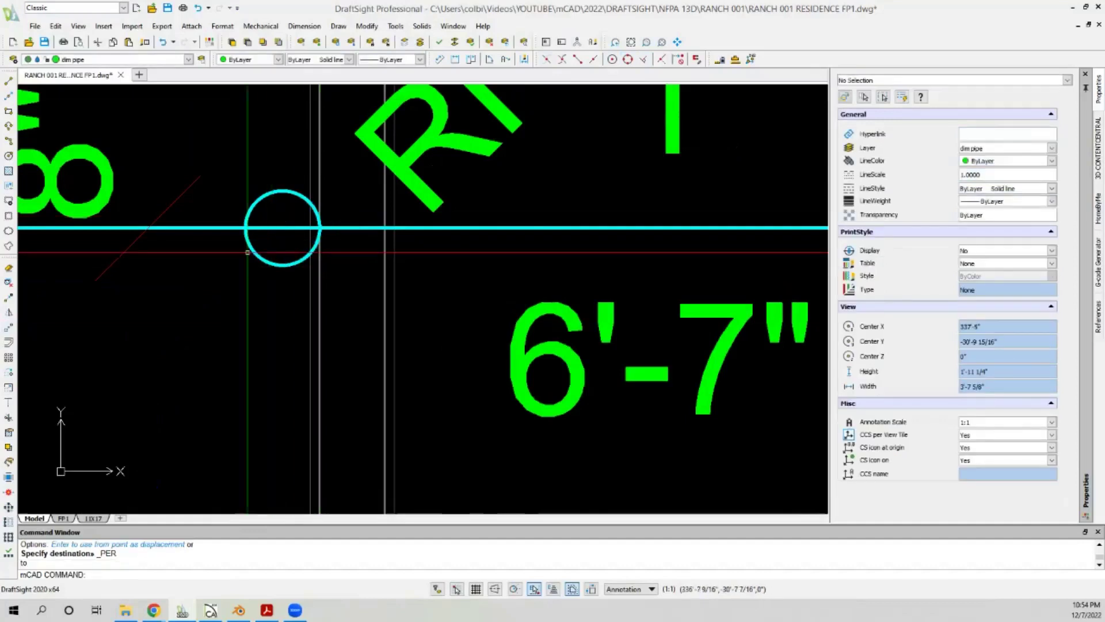
{"action": "left_click", "coordinate": [8, 422]}
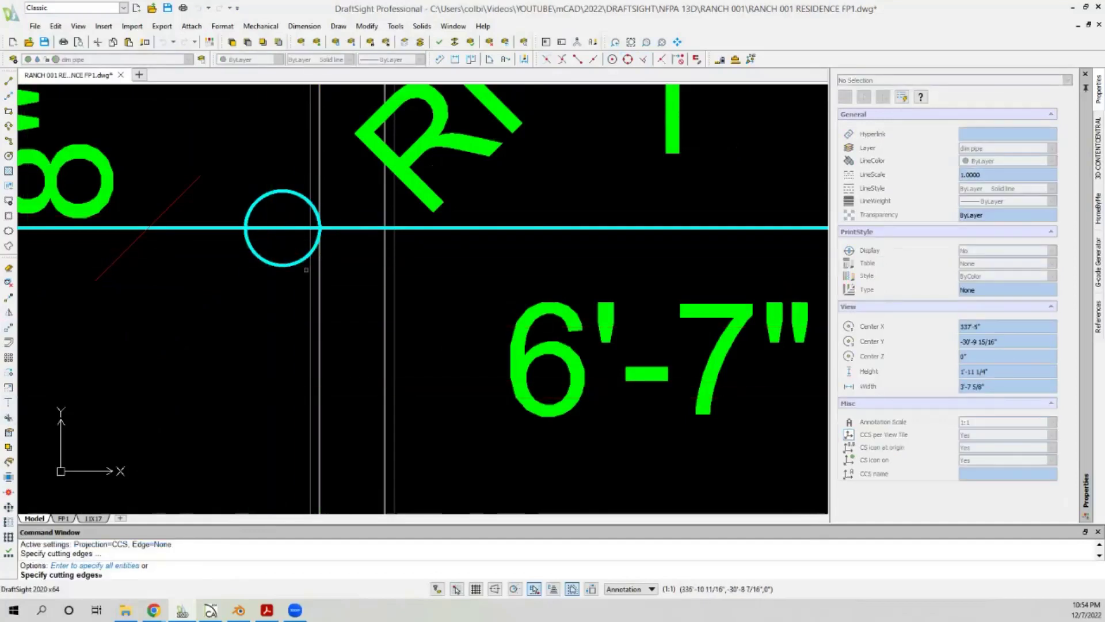
{"action": "key", "text": "Return"}
{"action": "scroll", "coordinate": [260, 237], "scroll_direction": "down", "scroll_amount": 5}
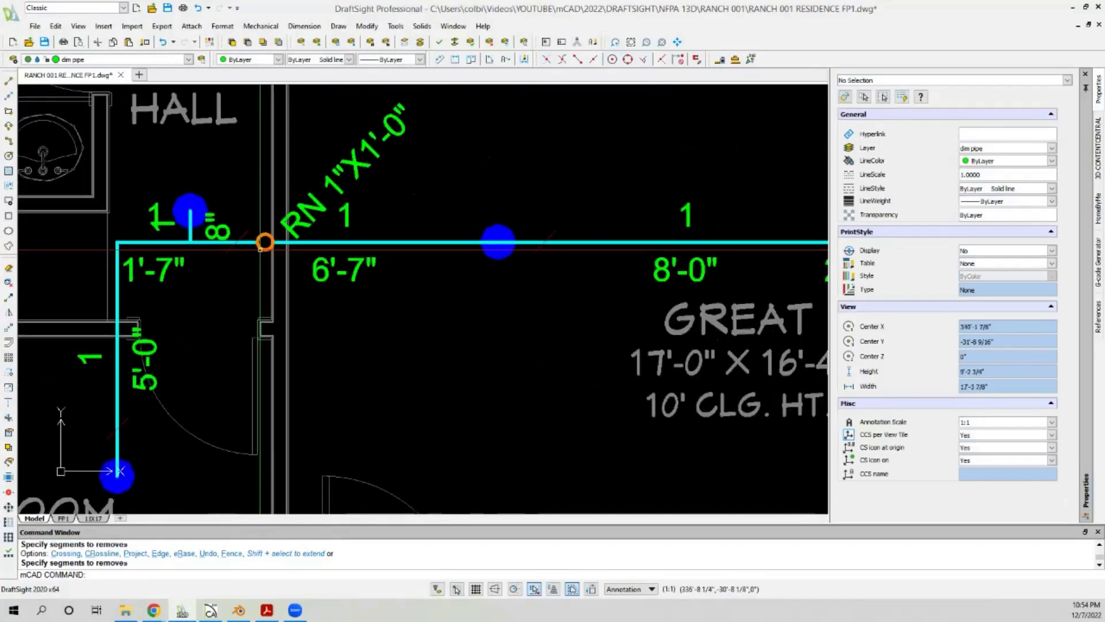
{"action": "key", "text": "ctrl+z"}
{"action": "key", "text": "ctrl+z"}
{"action": "scroll", "coordinate": [260, 249], "scroll_direction": "up", "scroll_amount": 5}
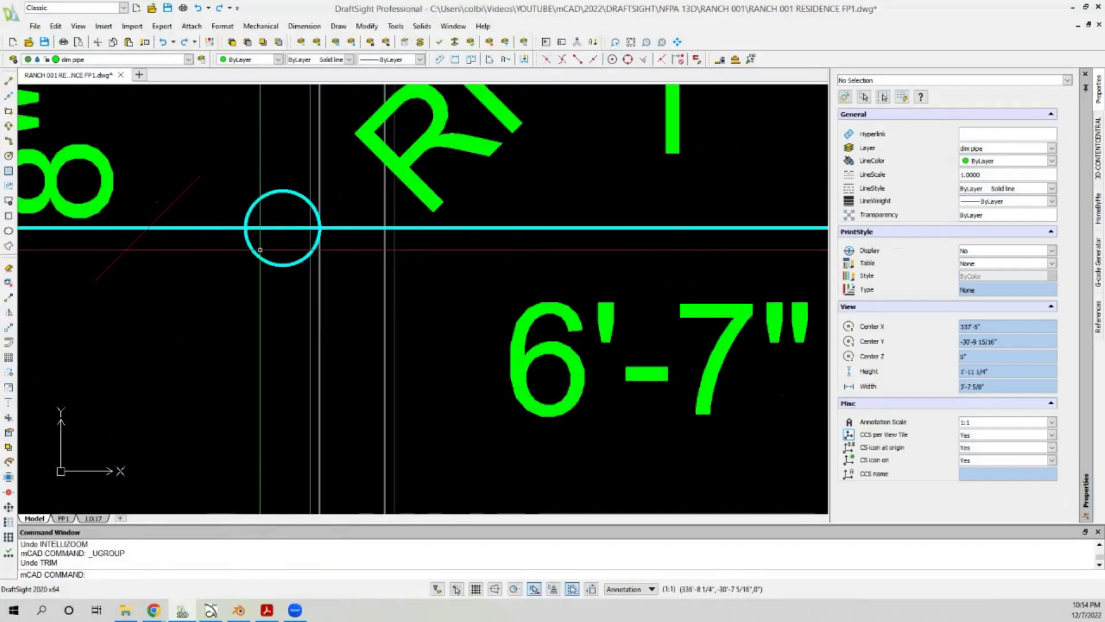
Move the tee circle and RN label together onto the pipe with Quadrant and Perpendicular snaps.
{"action": "left_click", "coordinate": [413, 161]}
{"action": "left_click", "coordinate": [344, 198]}
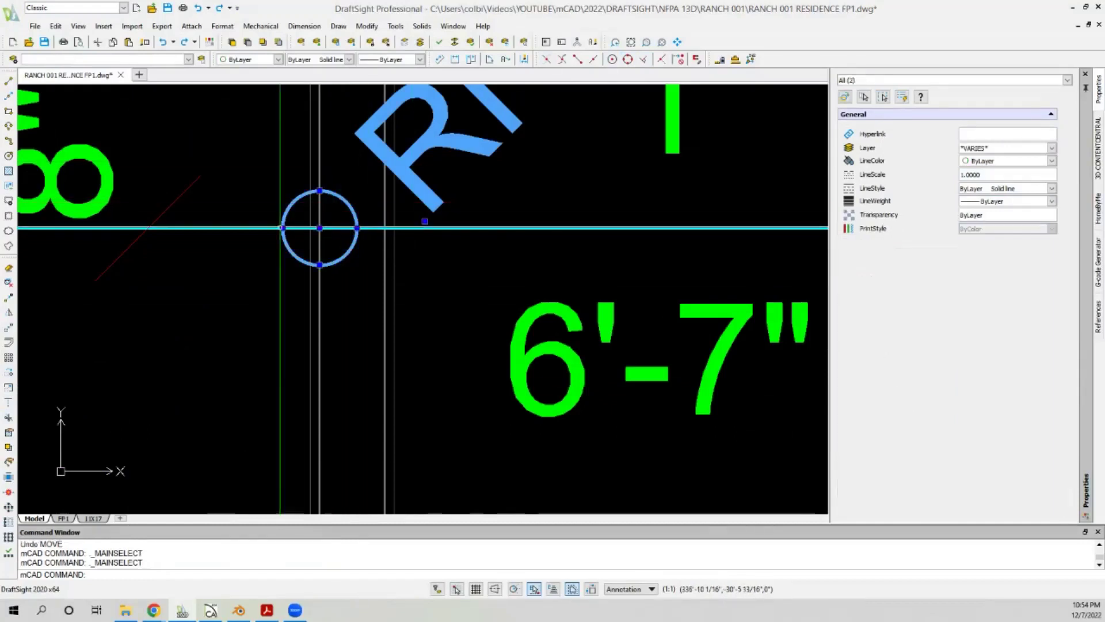
{"action": "left_click", "coordinate": [8, 332]}
{"action": "left_click", "coordinate": [628, 59]}
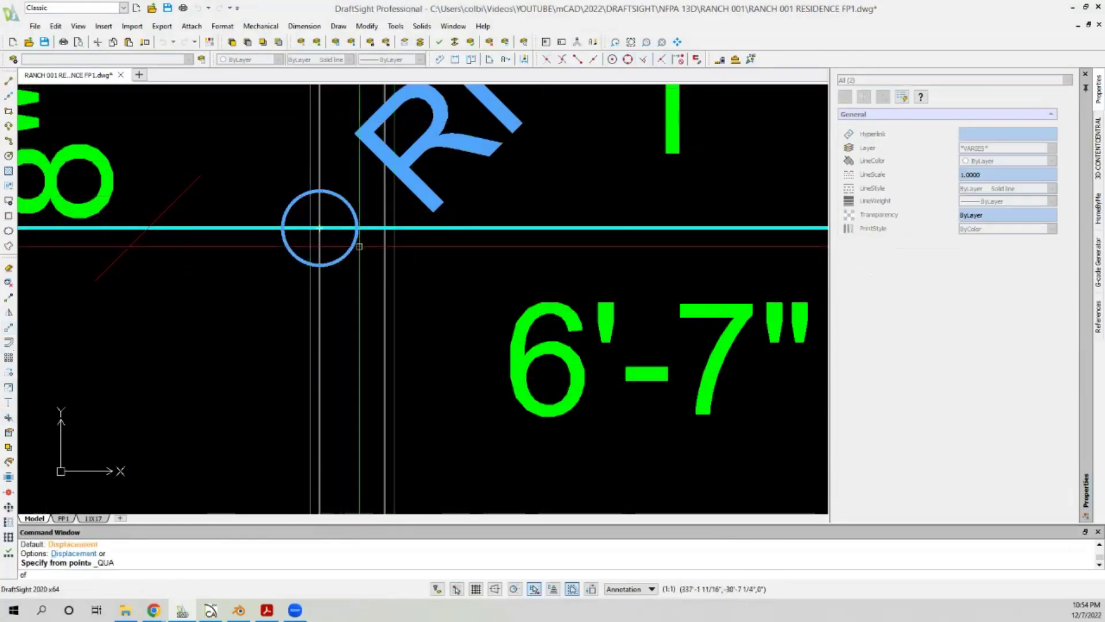
{"action": "left_click", "coordinate": [360, 245]}
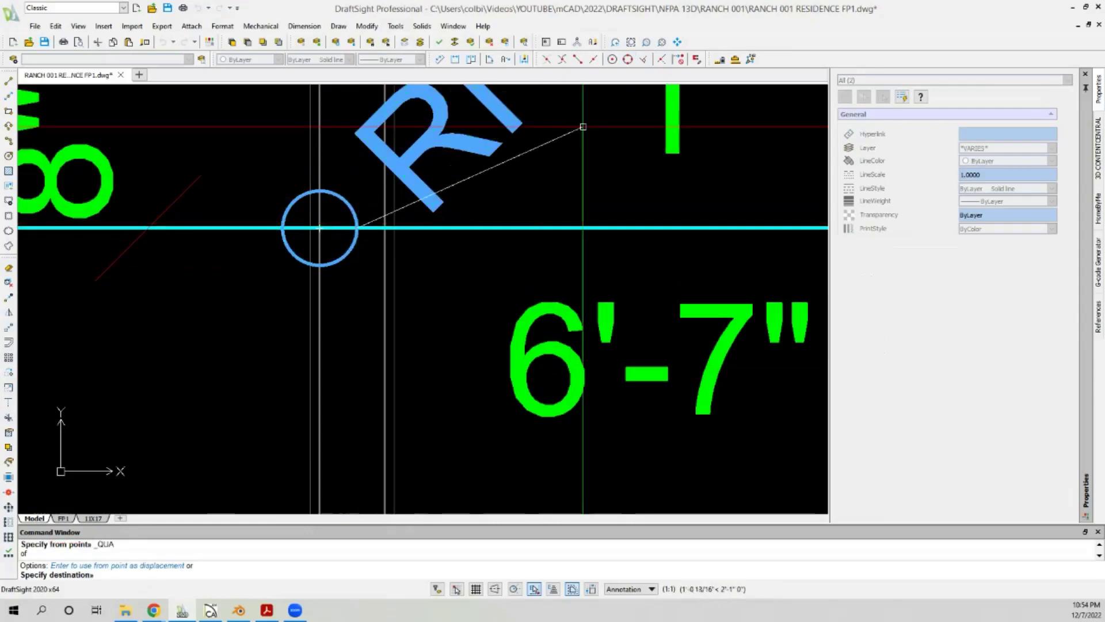
{"action": "left_click", "coordinate": [644, 61]}
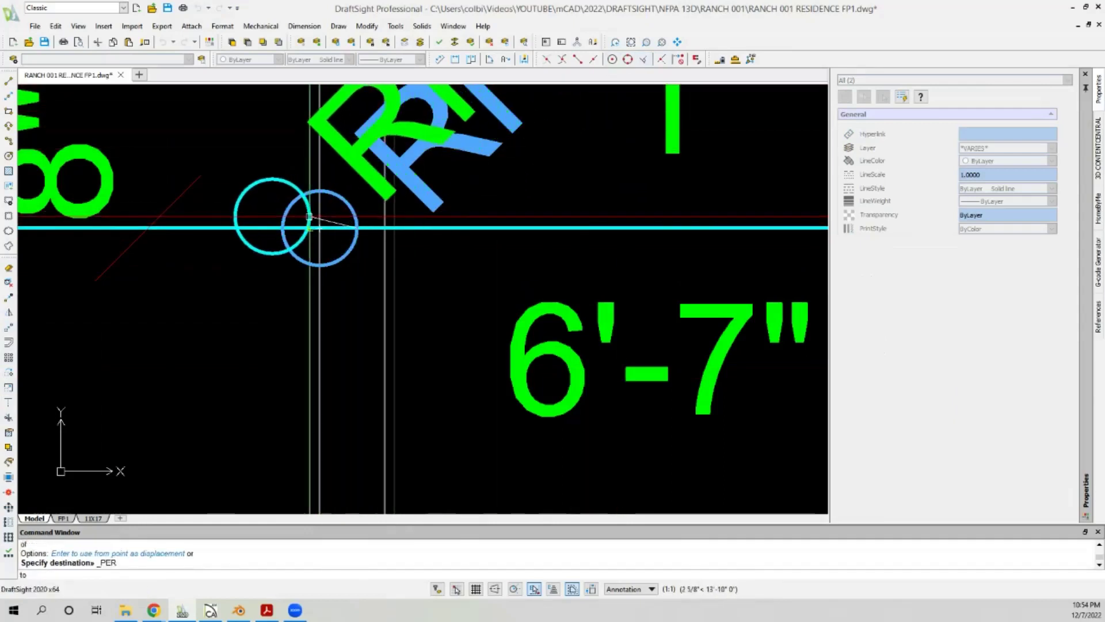
{"action": "left_click", "coordinate": [309, 217]}
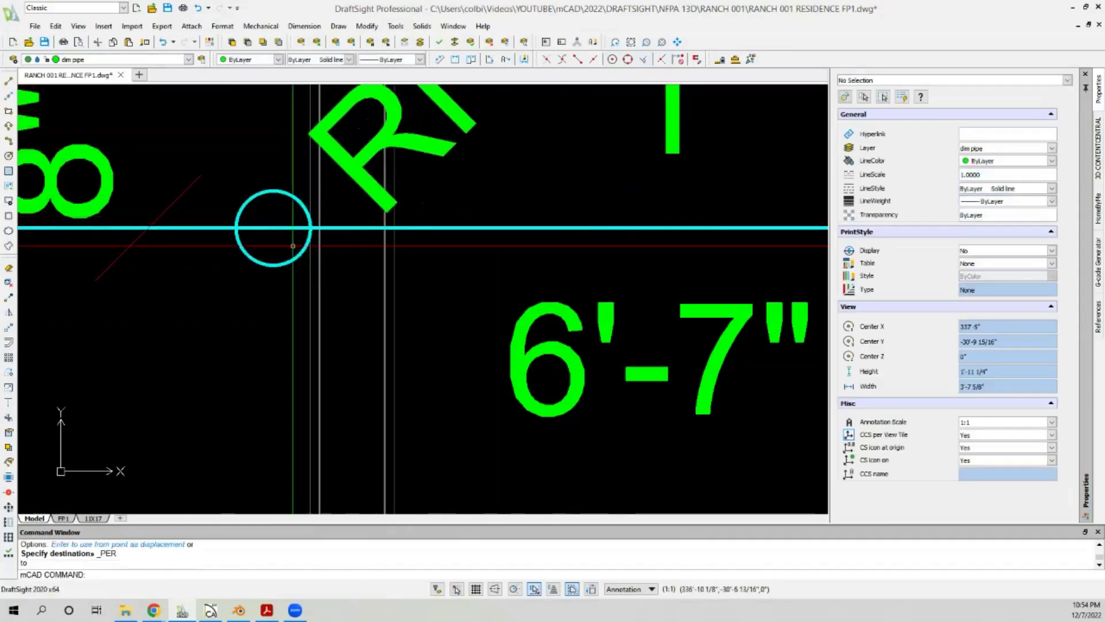
Reselect the circle and label and reseat them squarely on the pipe using Quadrant and Perpendicular snaps.
{"action": "left_click", "coordinate": [364, 151]}
{"action": "left_click_drag", "start_coordinate": [247, 201], "coordinate": [113, 194]}
{"action": "key", "text": "Escape"}
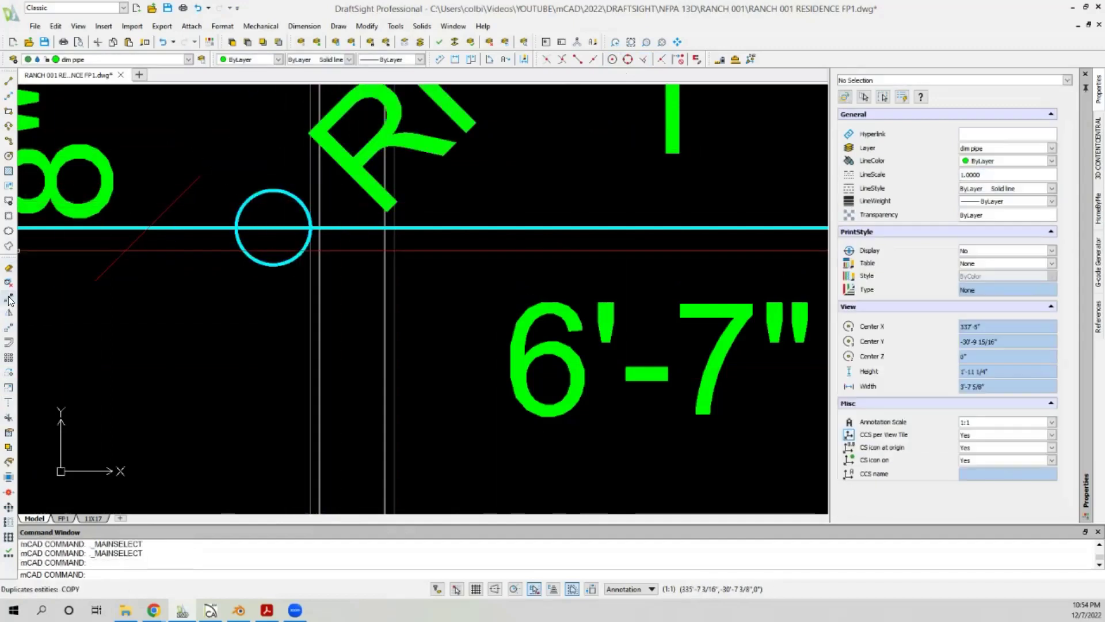
{"action": "left_click", "coordinate": [332, 141]}
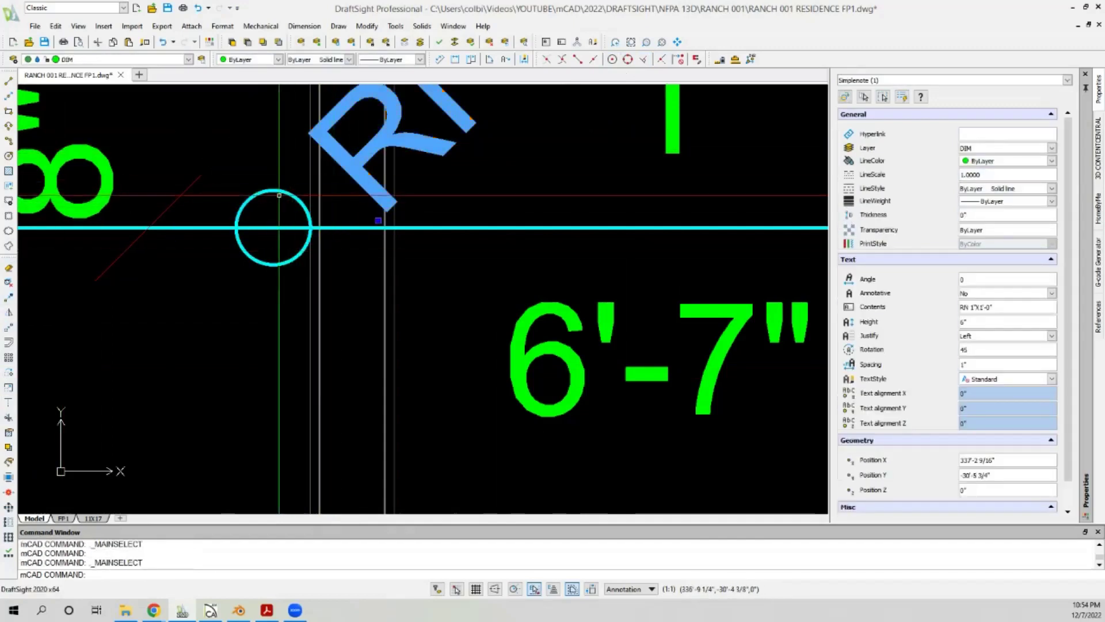
{"action": "left_click", "coordinate": [288, 178]}
{"action": "left_click", "coordinate": [248, 241]}
{"action": "left_click", "coordinate": [7, 328]}
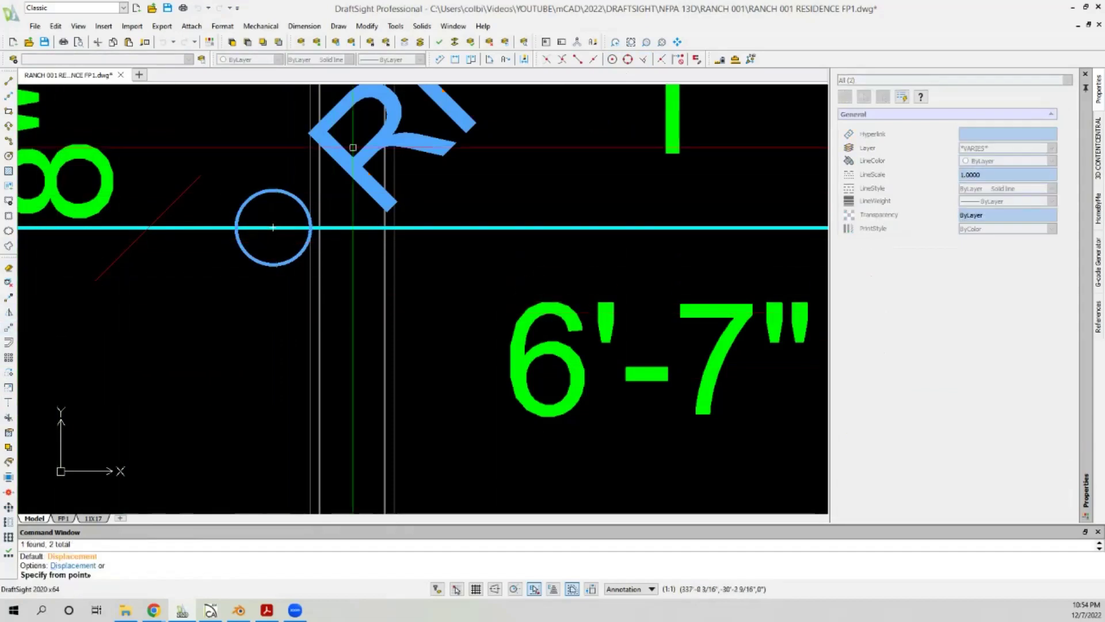
{"action": "left_click", "coordinate": [626, 59]}
{"action": "left_click", "coordinate": [311, 227]}
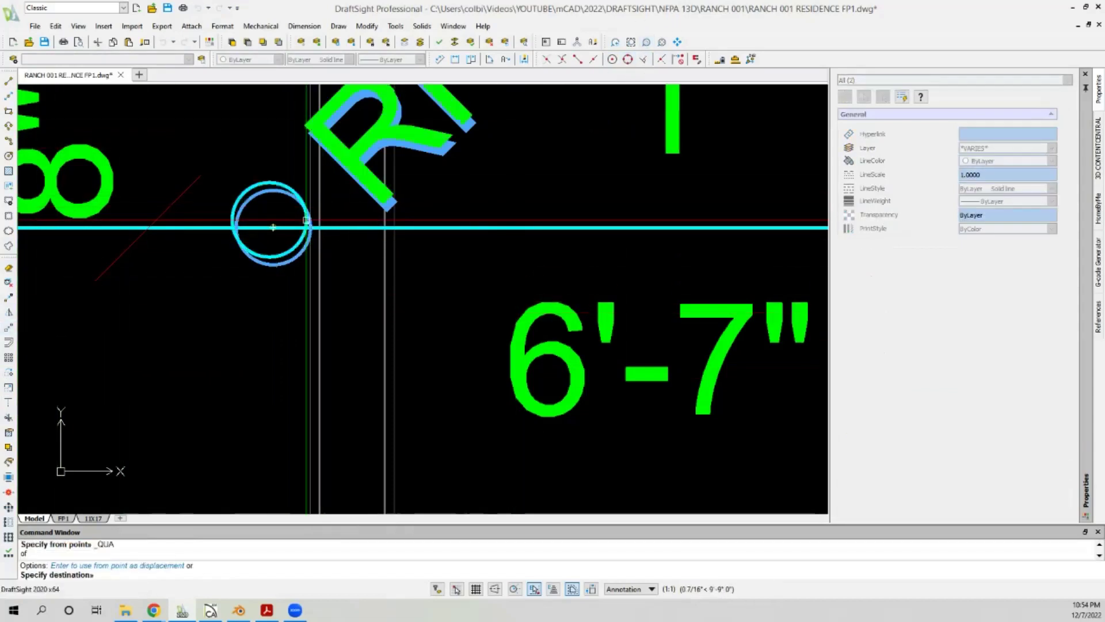
{"action": "left_click", "coordinate": [643, 61]}
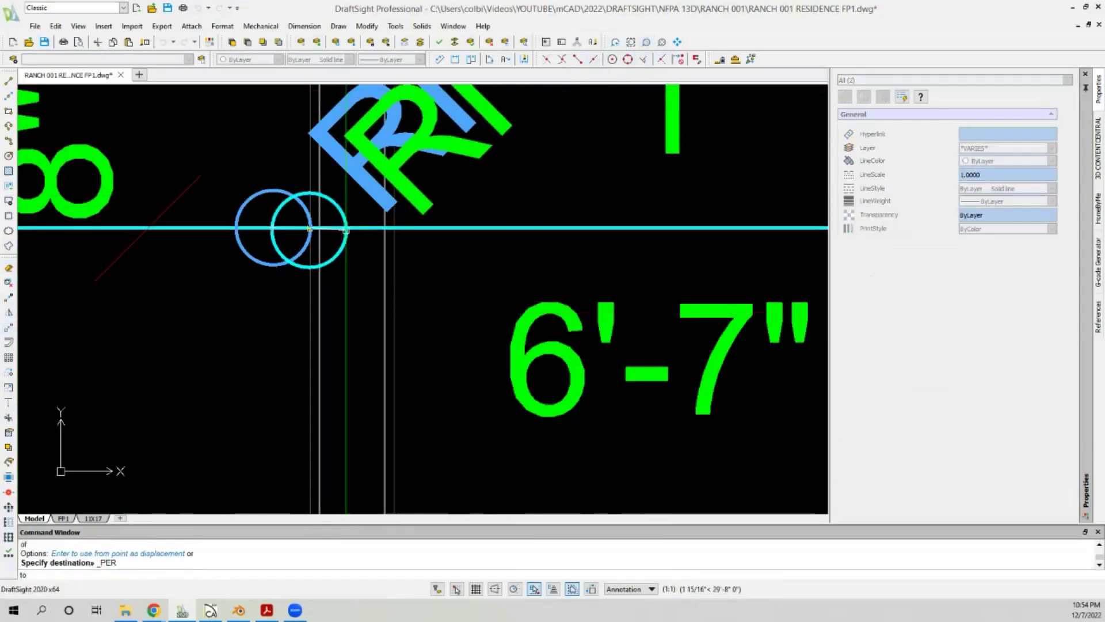
{"action": "left_click", "coordinate": [273, 227]}
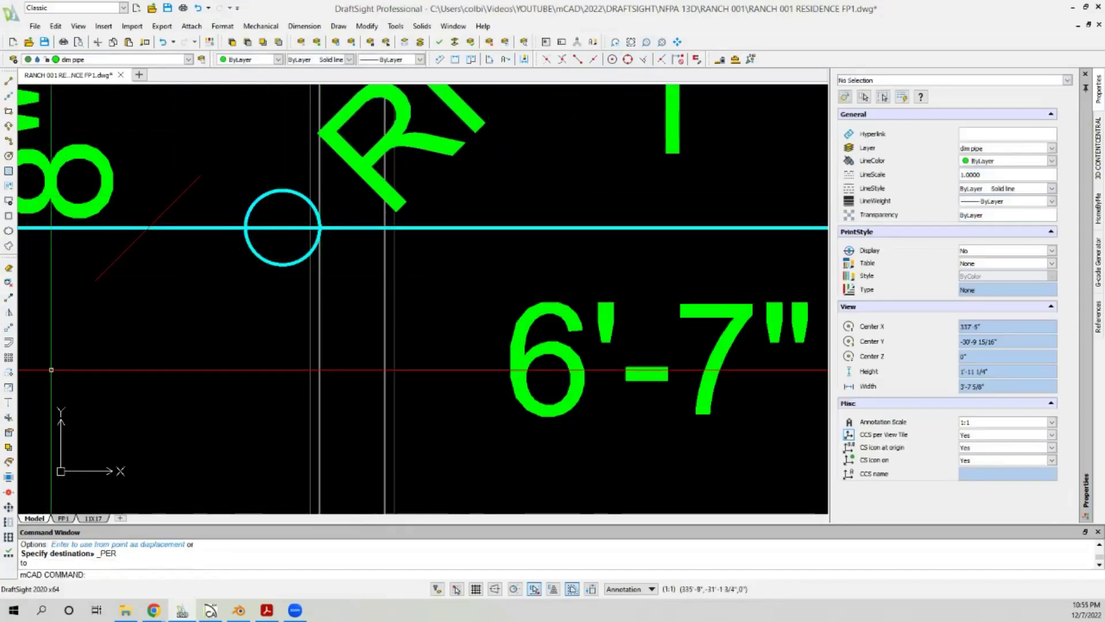
Trim away the pipe segment inside the tee circle.
{"action": "left_click", "coordinate": [8, 420]}
{"action": "key", "text": "Return"}
{"action": "left_click", "coordinate": [289, 217]}
{"action": "left_click", "coordinate": [276, 242]}
{"action": "key", "text": "Return"}
Copy the tee circle and RN 1"X1'-0" label to the junction between the 5'-10" and 6'-0" runs.
{"action": "scroll", "coordinate": [276, 242], "scroll_direction": "down", "scroll_amount": 8}
{"action": "scroll", "coordinate": [250, 262], "scroll_direction": "up", "scroll_amount": 3}
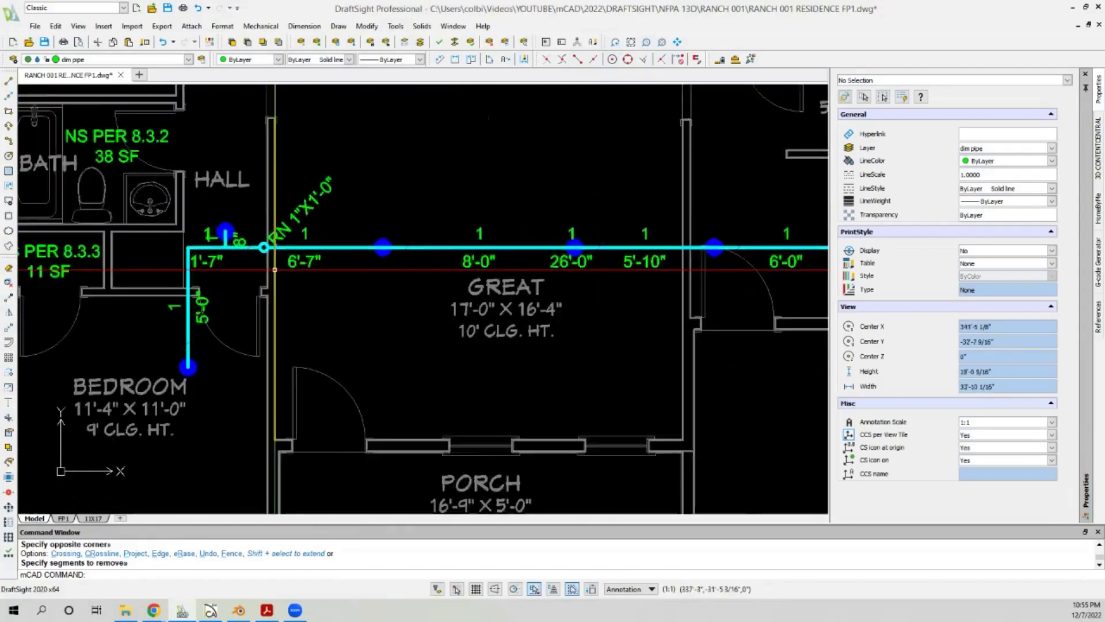
{"action": "scroll", "coordinate": [244, 251], "scroll_direction": "down", "scroll_amount": 3}
{"action": "scroll", "coordinate": [244, 252], "scroll_direction": "up", "scroll_amount": 3}
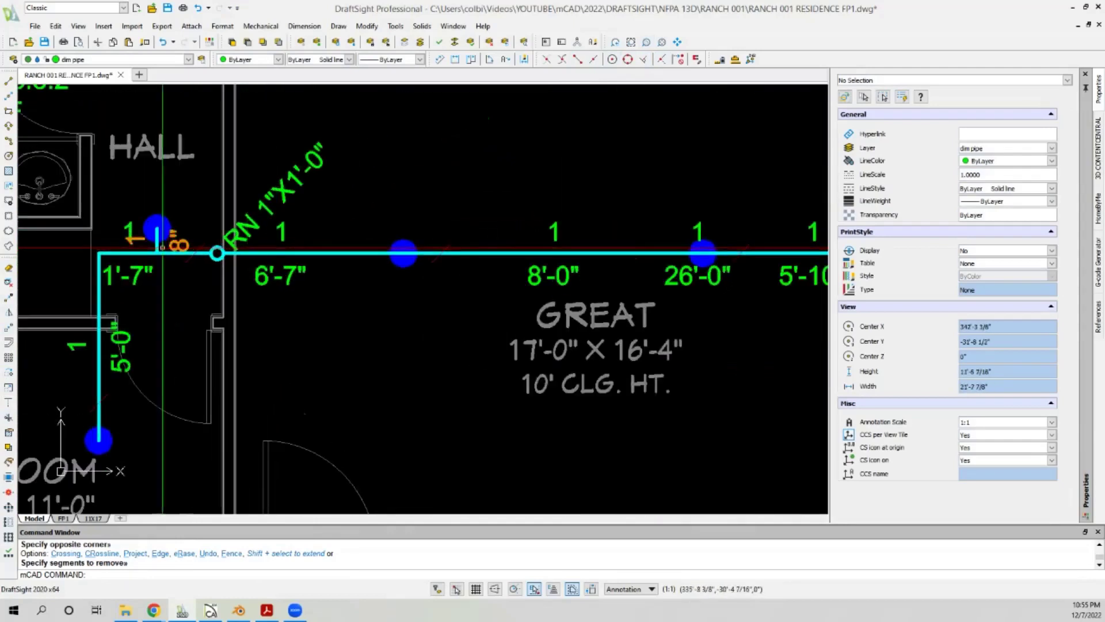
{"action": "scroll", "coordinate": [158, 251], "scroll_direction": "down", "scroll_amount": 3}
{"action": "scroll", "coordinate": [202, 251], "scroll_direction": "up", "scroll_amount": 3}
{"action": "left_click", "coordinate": [180, 249]}
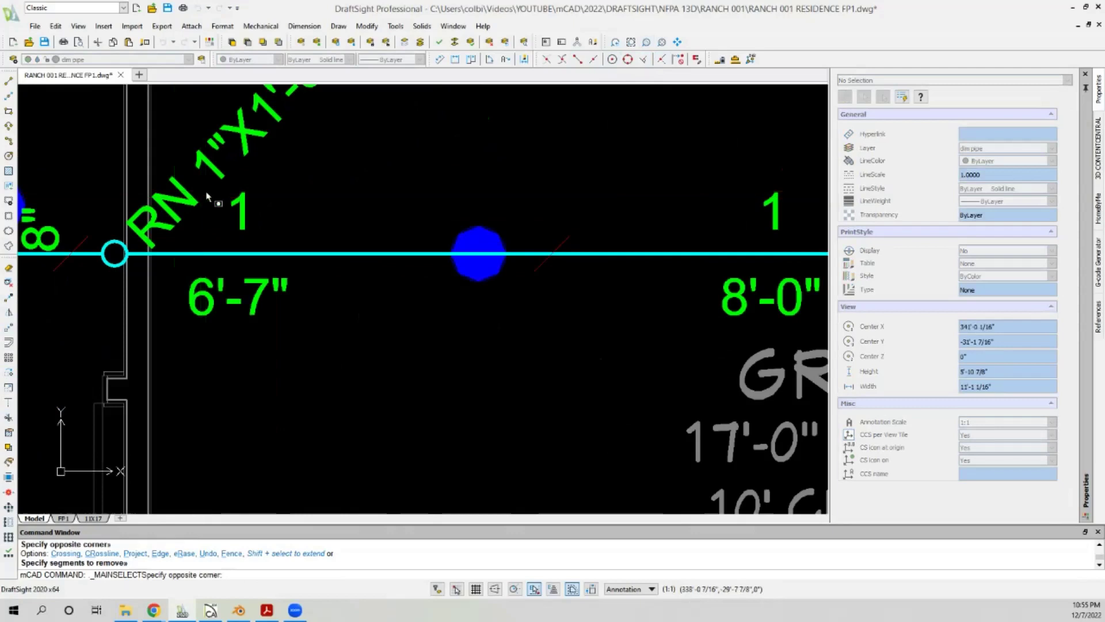
{"action": "left_click", "coordinate": [114, 253]}
{"action": "key", "text": "m"}
{"action": "key", "text": "Return"}
{"action": "left_click", "coordinate": [114, 253]}
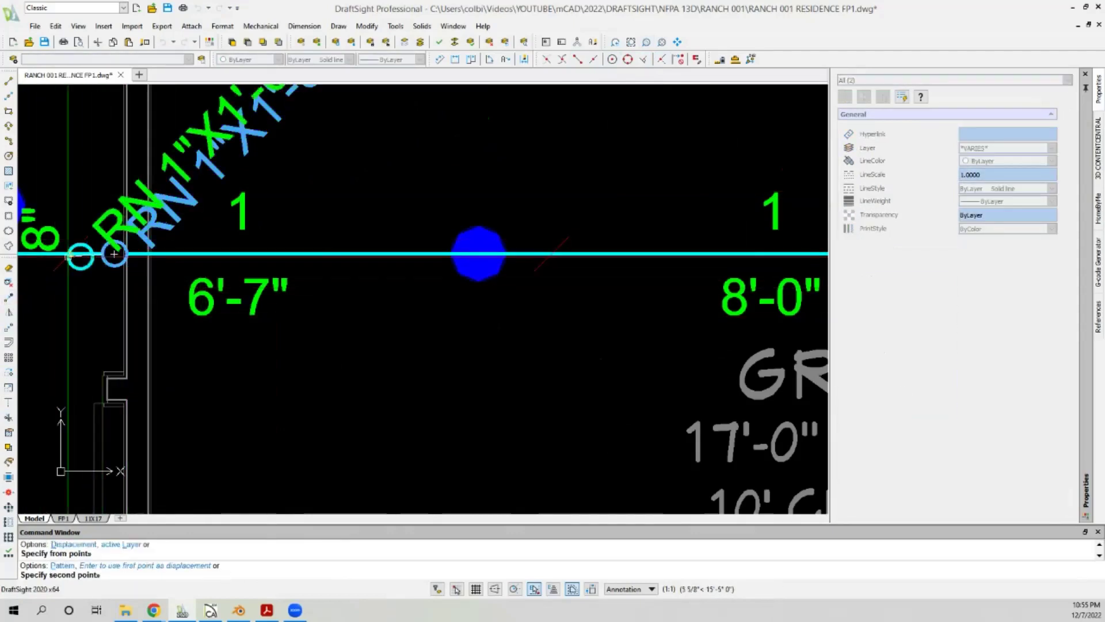
{"action": "scroll", "coordinate": [114, 253], "scroll_direction": "down", "scroll_amount": 5}
{"action": "scroll", "coordinate": [81, 259], "scroll_direction": "up", "scroll_amount": 1}
{"action": "left_click", "coordinate": [628, 59]}
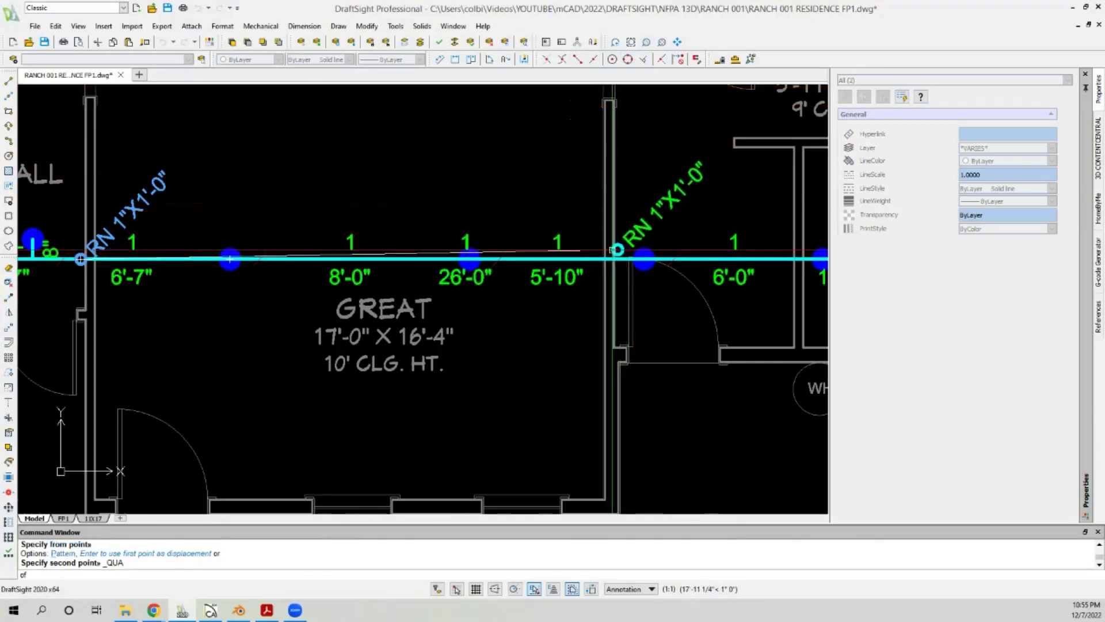
{"action": "left_click", "coordinate": [644, 60]}
{"action": "scroll", "coordinate": [613, 253], "scroll_direction": "up", "scroll_amount": 7}
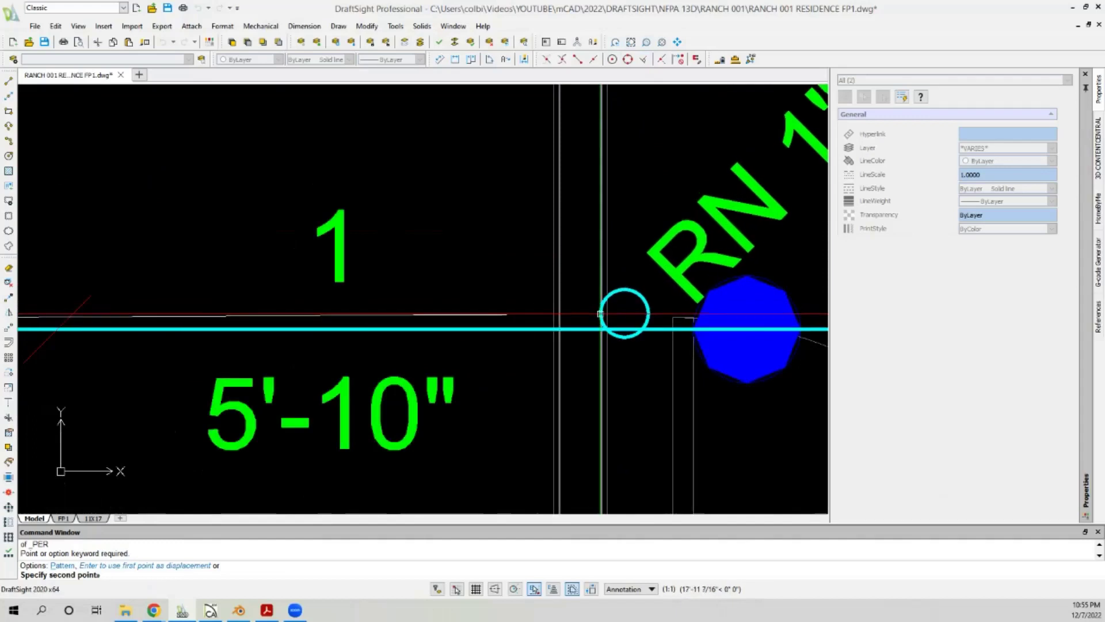
{"action": "scroll", "coordinate": [600, 314], "scroll_direction": "down", "scroll_amount": 5}
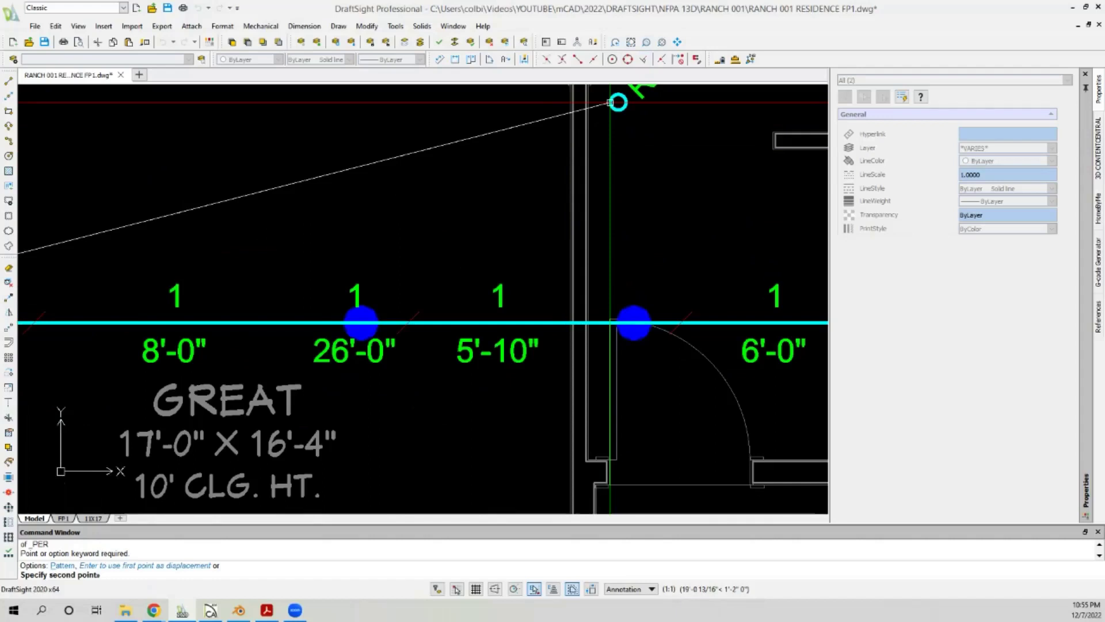
{"action": "scroll", "coordinate": [599, 387], "scroll_direction": "up", "scroll_amount": 5}
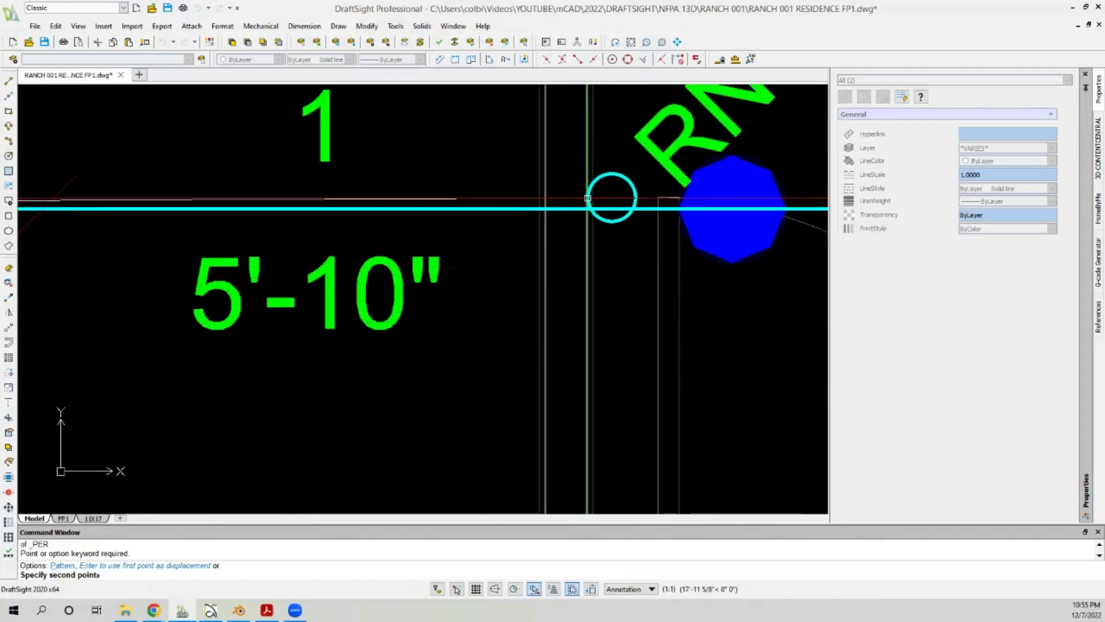
{"action": "left_click", "coordinate": [588, 197]}
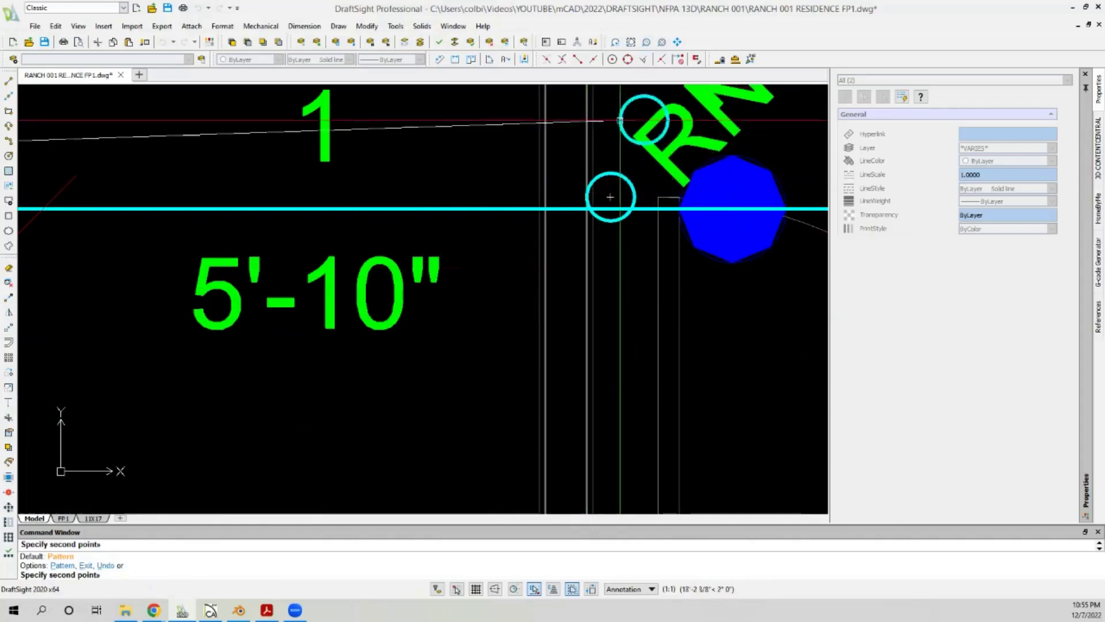
{"action": "left_click", "coordinate": [646, 57]}
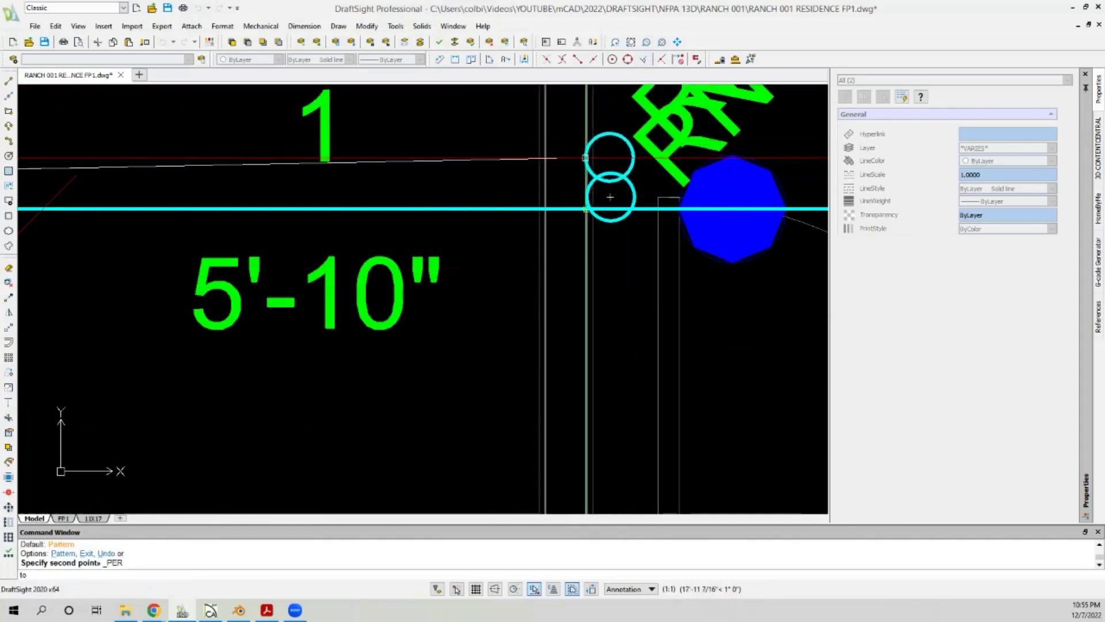
{"action": "key", "text": "Escape"}
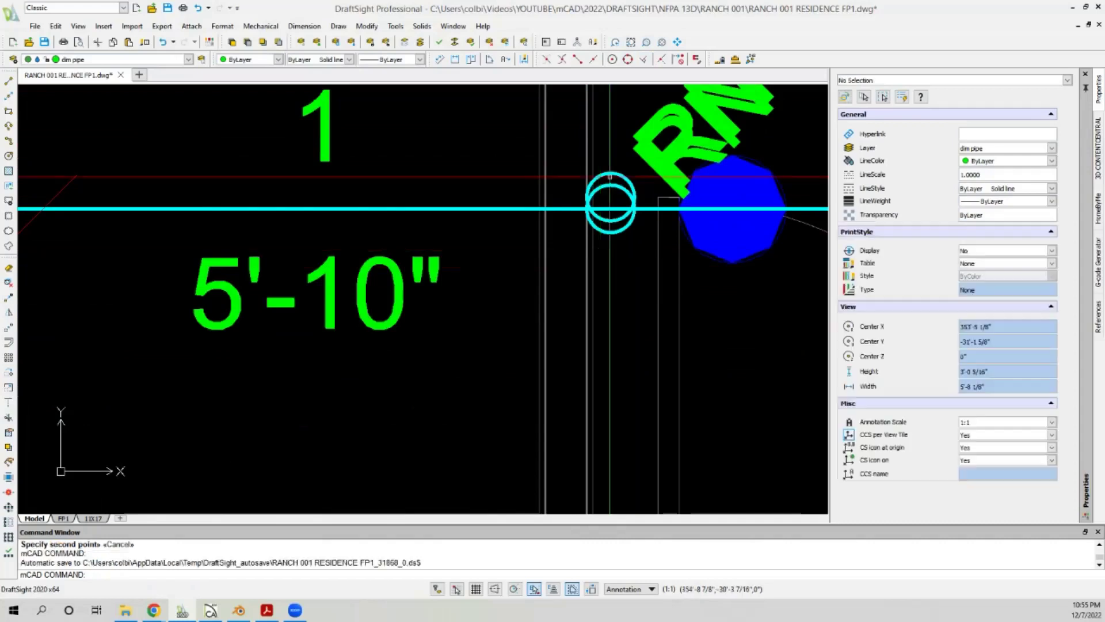
{"action": "left_click", "coordinate": [610, 178]}
{"action": "left_click", "coordinate": [635, 135]}
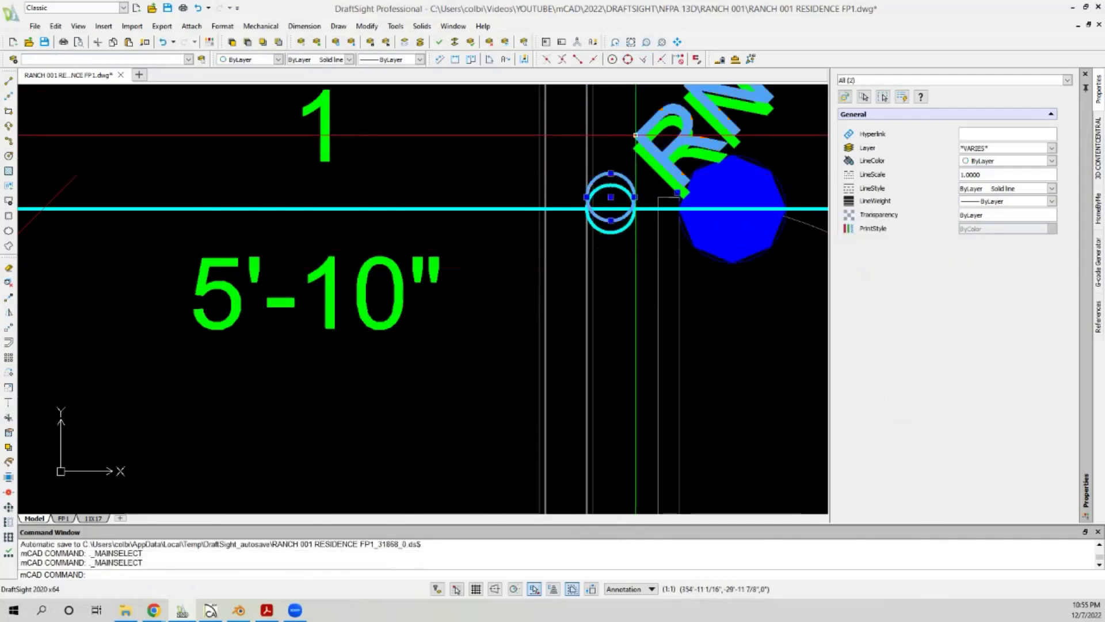
{"action": "key", "text": "Delete"}
{"action": "scroll", "coordinate": [288, 351], "scroll_direction": "down", "scroll_amount": 3}
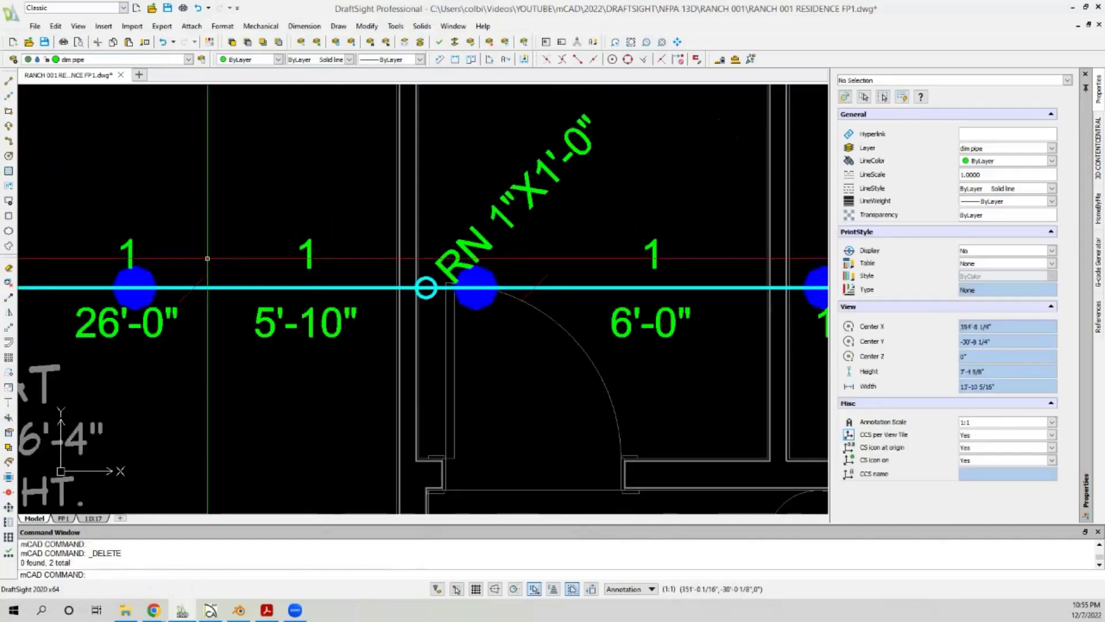
{"action": "type", "text": "tr"}
{"action": "key", "text": "Return"}
{"action": "scroll", "coordinate": [439, 291], "scroll_direction": "up", "scroll_amount": 4}
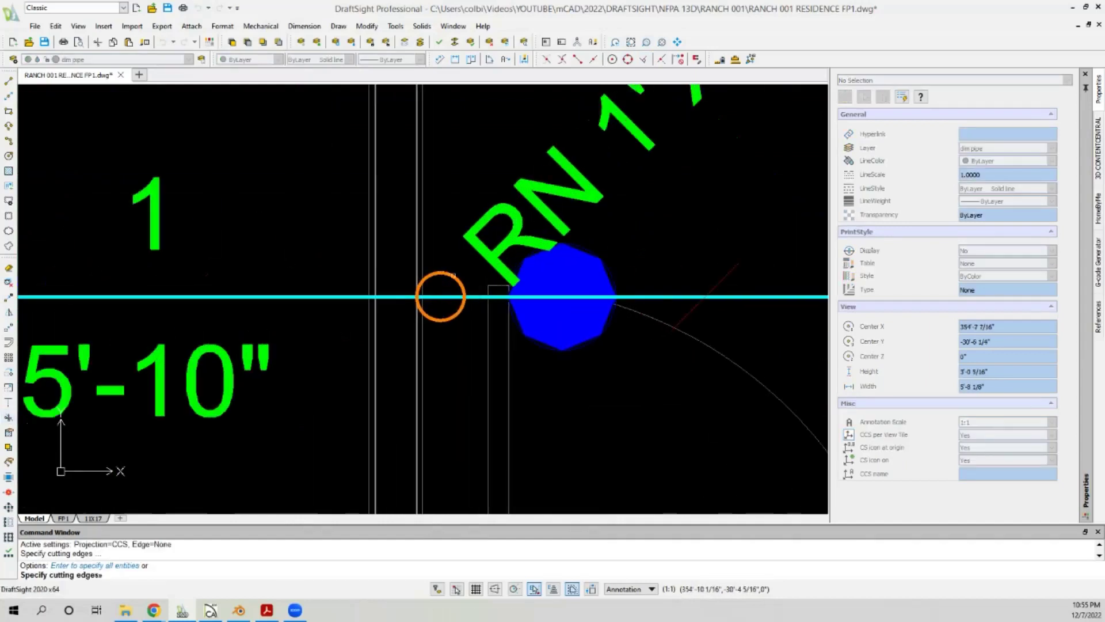
{"action": "left_click", "coordinate": [443, 294]}
{"action": "left_click", "coordinate": [403, 300]}
{"action": "key", "text": "Return"}
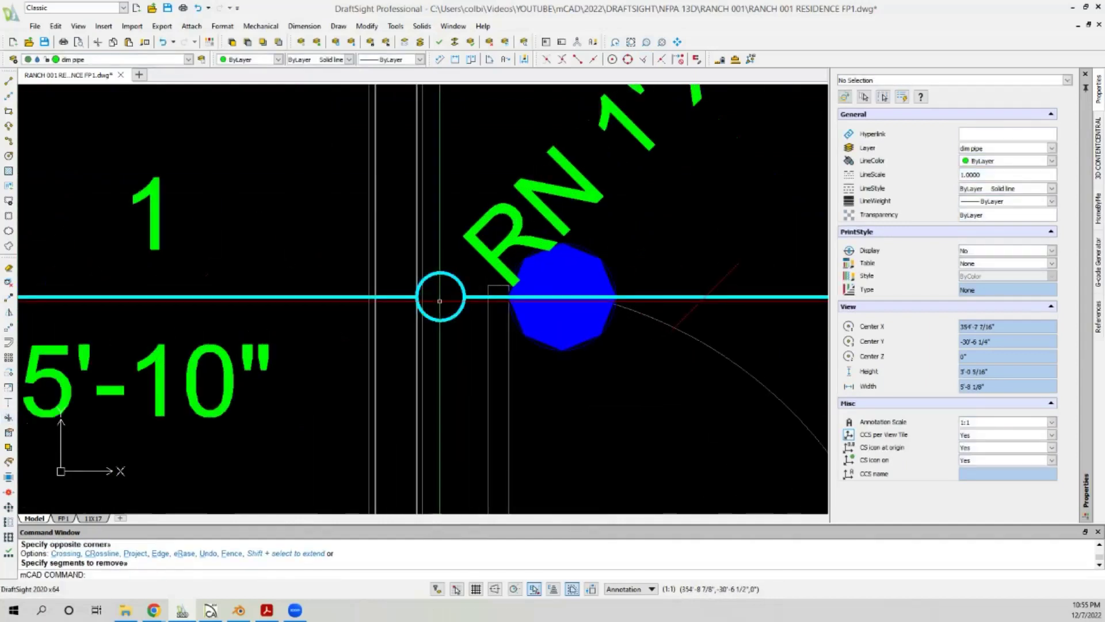
{"action": "scroll", "coordinate": [367, 297], "scroll_direction": "down", "scroll_amount": 5}
{"action": "scroll", "coordinate": [367, 297], "scroll_direction": "down", "scroll_amount": 3}
{"action": "scroll", "coordinate": [455, 209], "scroll_direction": "up", "scroll_amount": 1}
{"action": "mouse_move", "coordinate": [455, 208]}
{"action": "middle_mouse_down"}
{"action": "mouse_move", "coordinate": [443, 233]}
{"action": "mouse_move", "coordinate": [381, 266]}
{"action": "middle_mouse_up"}
{"action": "scroll", "coordinate": [381, 266], "scroll_direction": "down", "scroll_amount": 3}
{"action": "scroll", "coordinate": [371, 297], "scroll_direction": "up", "scroll_amount": 3}
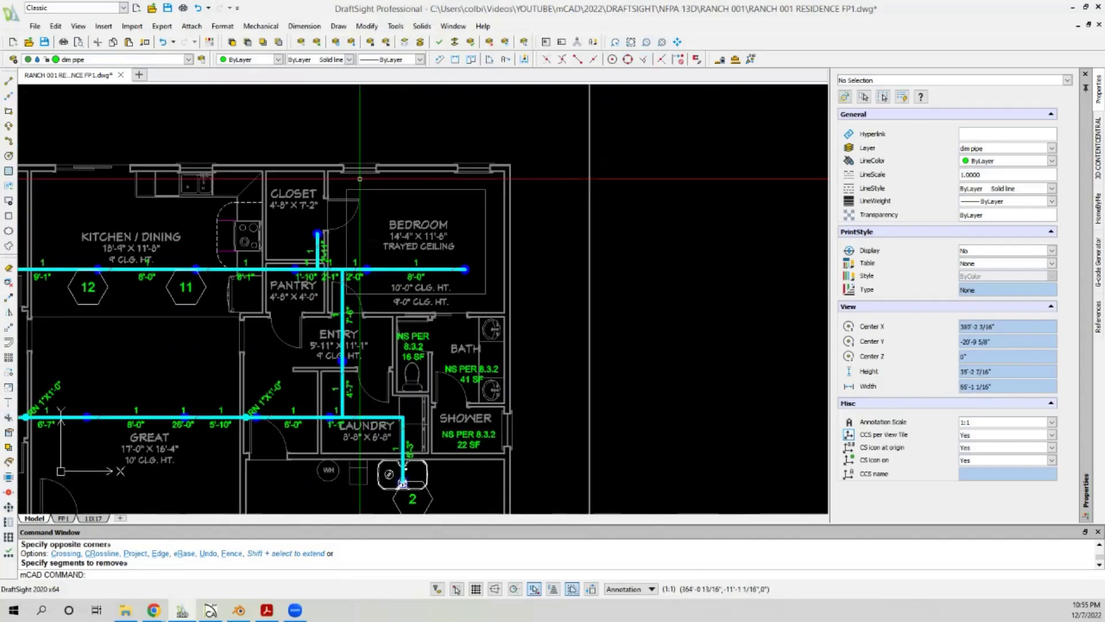
{"action": "scroll", "coordinate": [371, 298], "scroll_direction": "up", "scroll_amount": 3}
Zoom in on the pantry–bedroom pipe junction near the 2'-0" dimension.
{"action": "scroll", "coordinate": [355, 253], "scroll_direction": "down", "scroll_amount": 1}
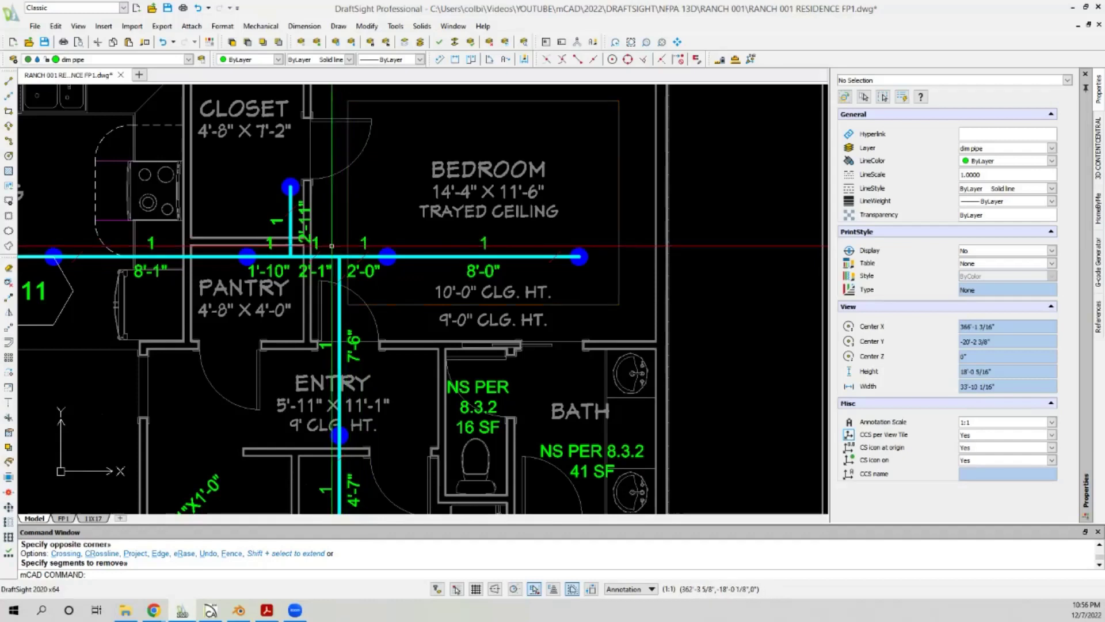
{"action": "scroll", "coordinate": [331, 245], "scroll_direction": "up", "scroll_amount": 5}
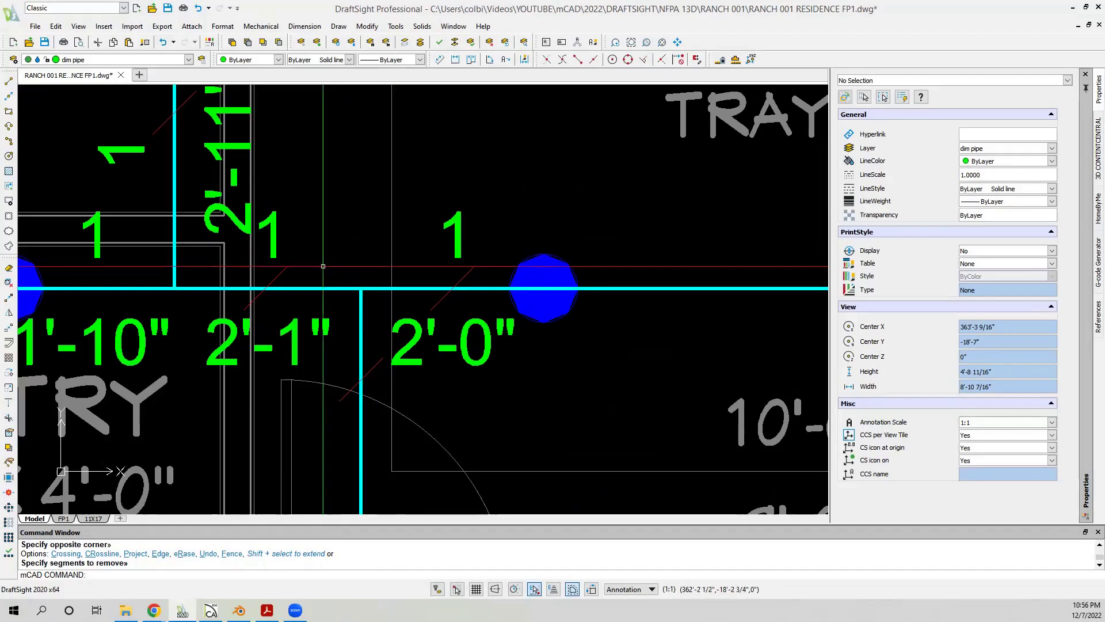
Copy the hall tee circle to the junction where the entry branch meets the bedroom pipe.
{"action": "left_click", "coordinate": [8, 298]}
{"action": "scroll", "coordinate": [428, 277], "scroll_direction": "down", "scroll_amount": 8}
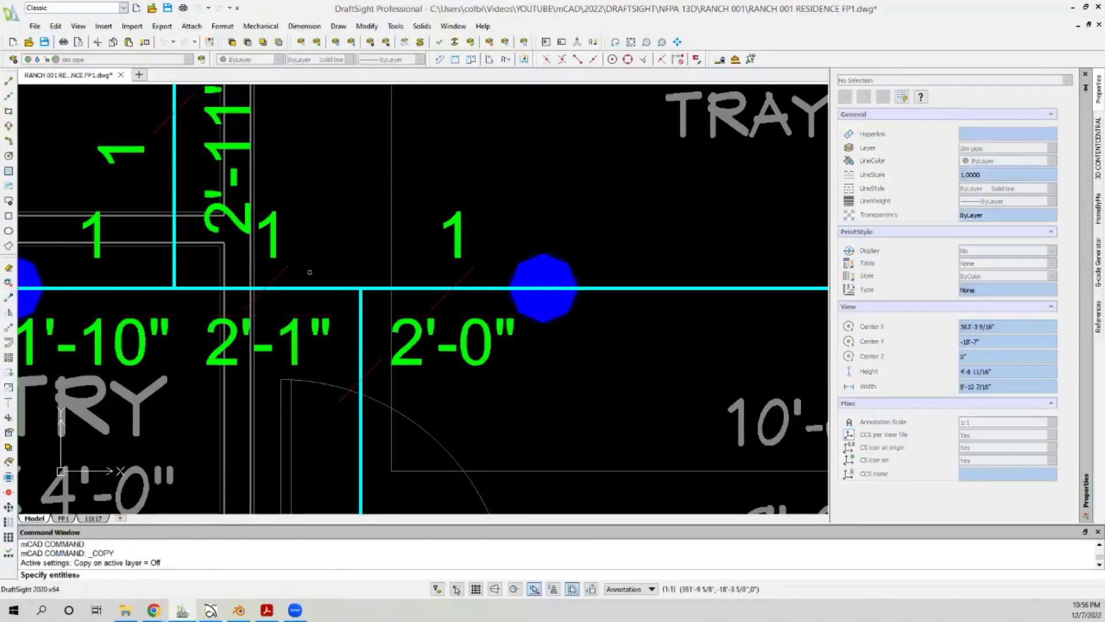
{"action": "scroll", "coordinate": [428, 277], "scroll_direction": "up", "scroll_amount": 8}
{"action": "scroll", "coordinate": [427, 277], "scroll_direction": "up", "scroll_amount": 1}
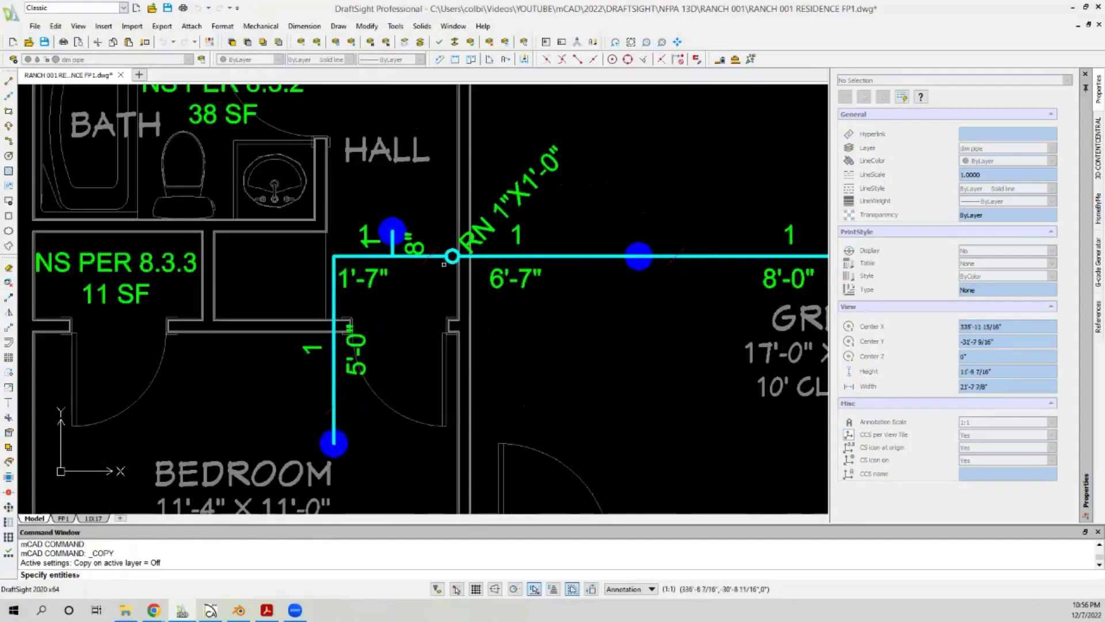
{"action": "key", "text": "Return"}
{"action": "left_click", "coordinate": [449, 258]}
{"action": "scroll", "coordinate": [449, 258], "scroll_direction": "down", "scroll_amount": 5}
{"action": "scroll", "coordinate": [514, 236], "scroll_direction": "up", "scroll_amount": 4}
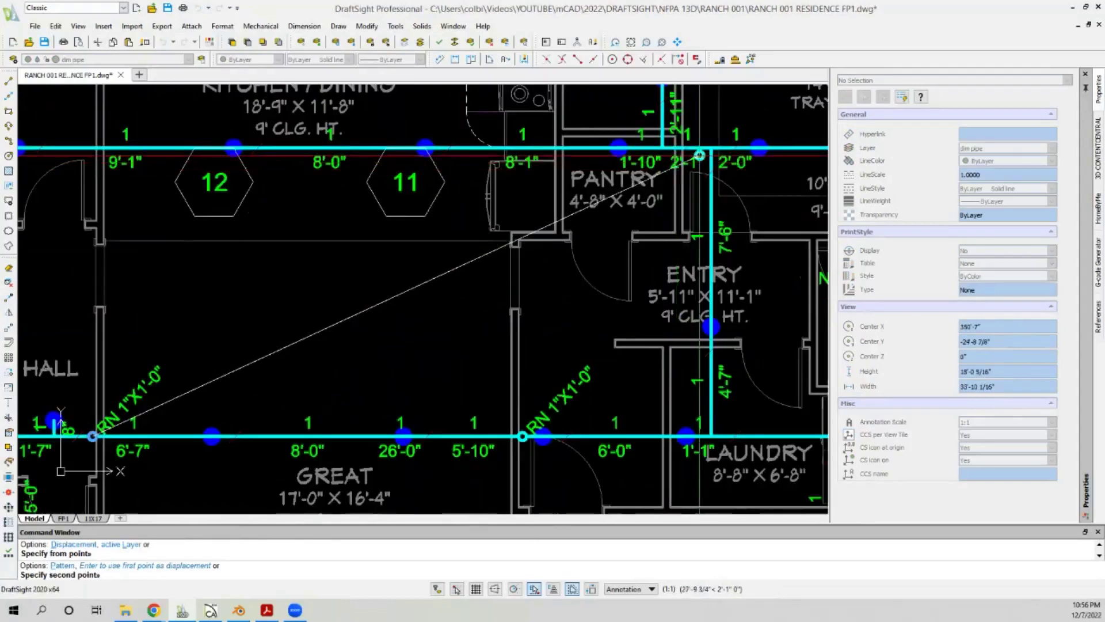
{"action": "scroll", "coordinate": [514, 236], "scroll_direction": "up", "scroll_amount": 5}
{"action": "scroll", "coordinate": [457, 283], "scroll_direction": "down", "scroll_amount": 3}
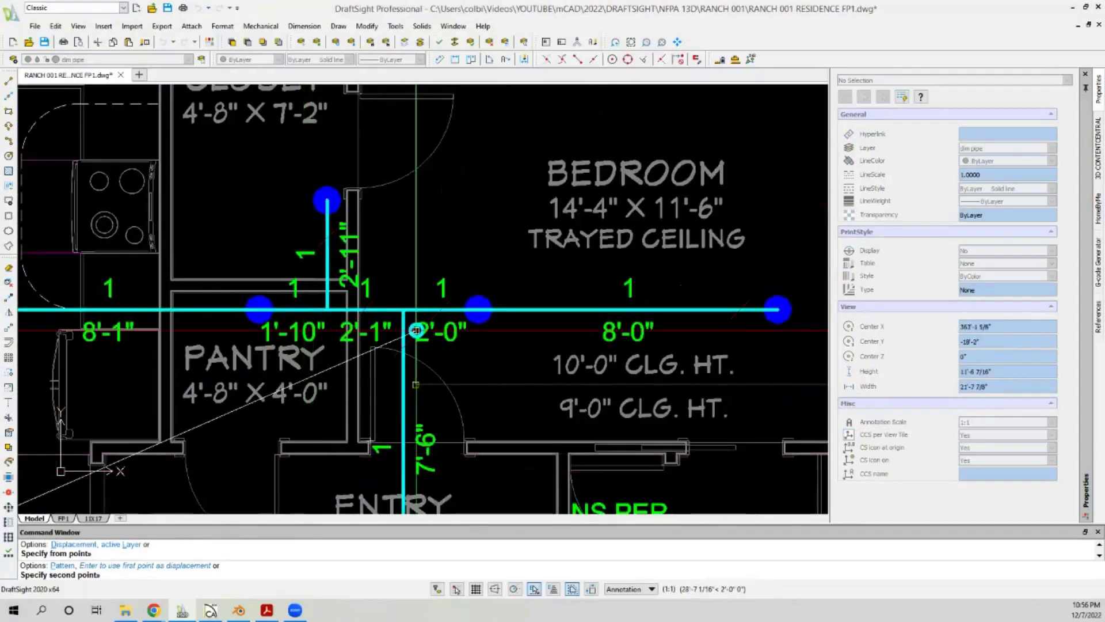
{"action": "scroll", "coordinate": [421, 324], "scroll_direction": "up", "scroll_amount": 3}
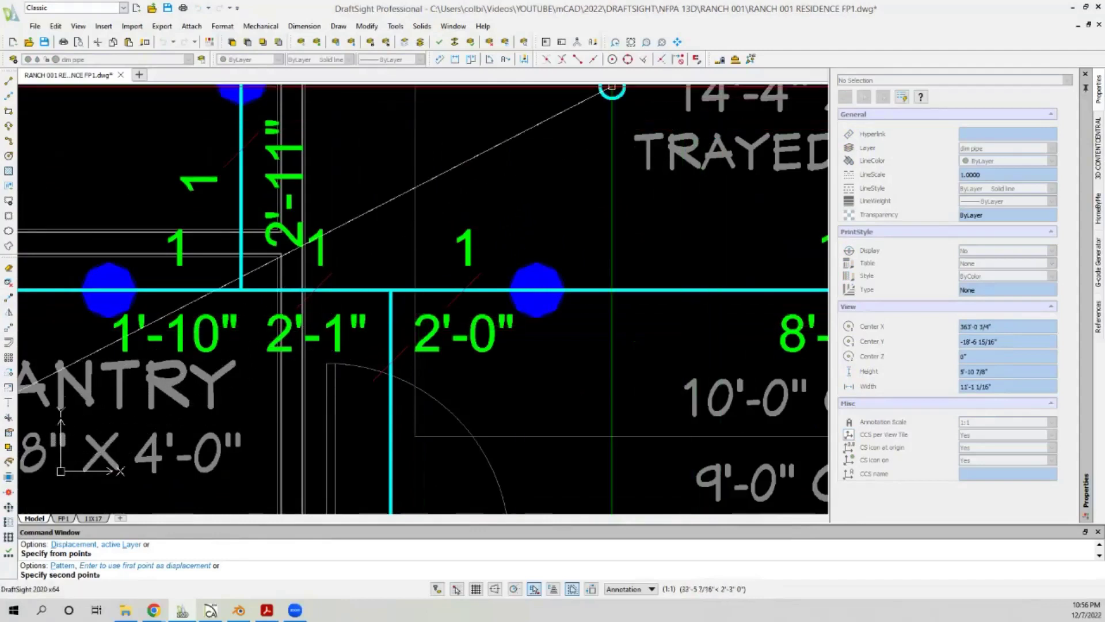
{"action": "left_click", "coordinate": [385, 296]}
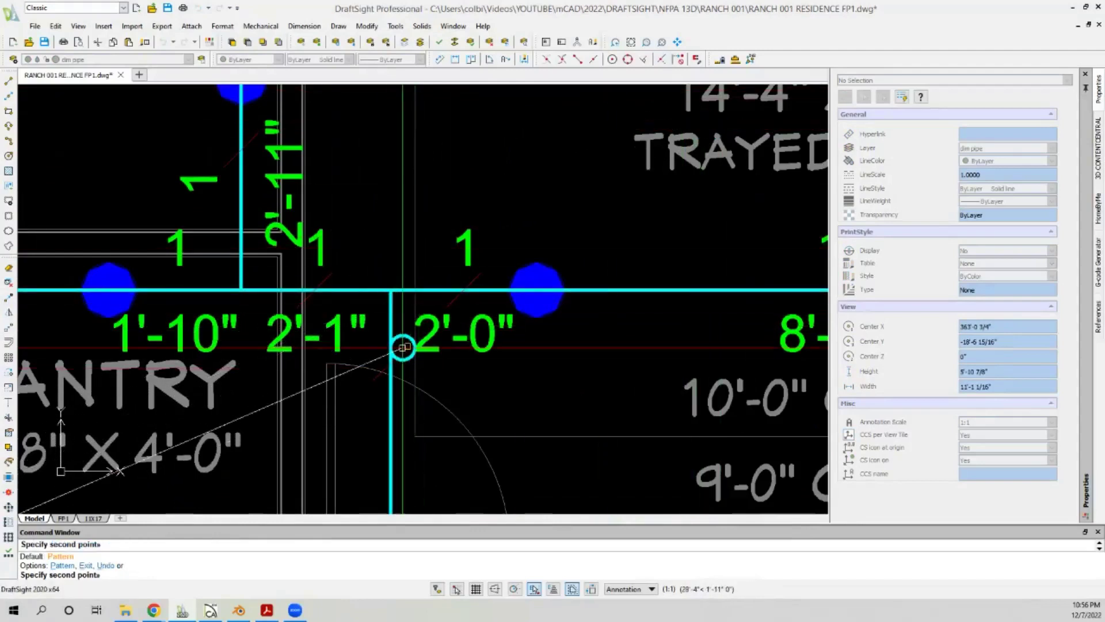
{"action": "key", "text": "Escape"}
{"action": "scroll", "coordinate": [391, 291], "scroll_direction": "up", "scroll_amount": 4}
Snap the new circle onto the pipe line using Quadrant and Perpendicular snaps.
{"action": "left_click_drag", "start_coordinate": [271, 210], "coordinate": [415, 345]}
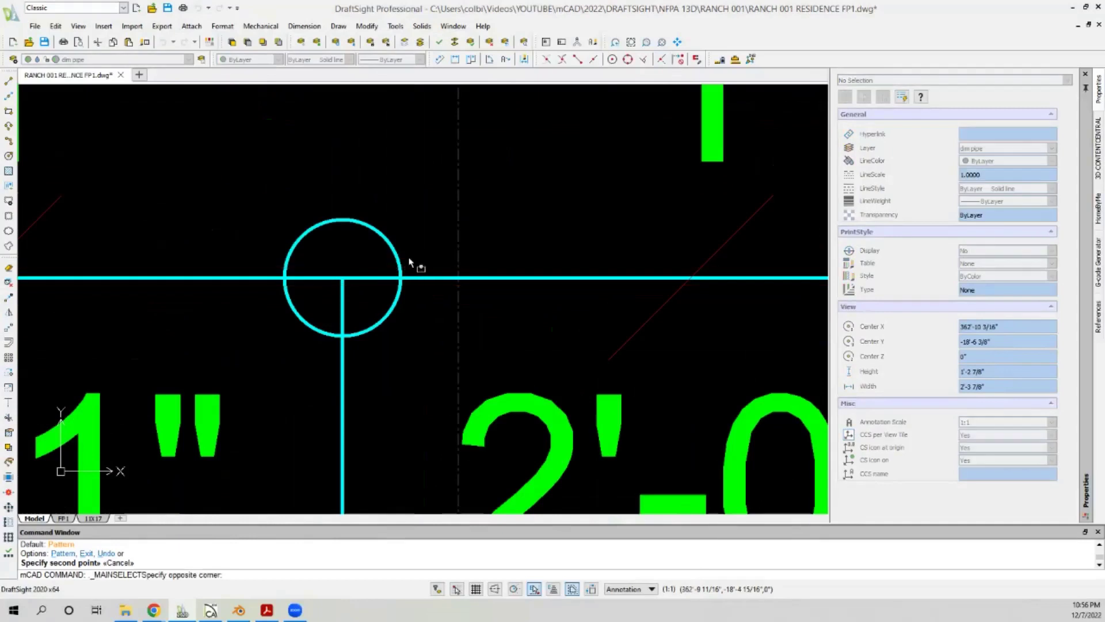
{"action": "left_click", "coordinate": [9, 328]}
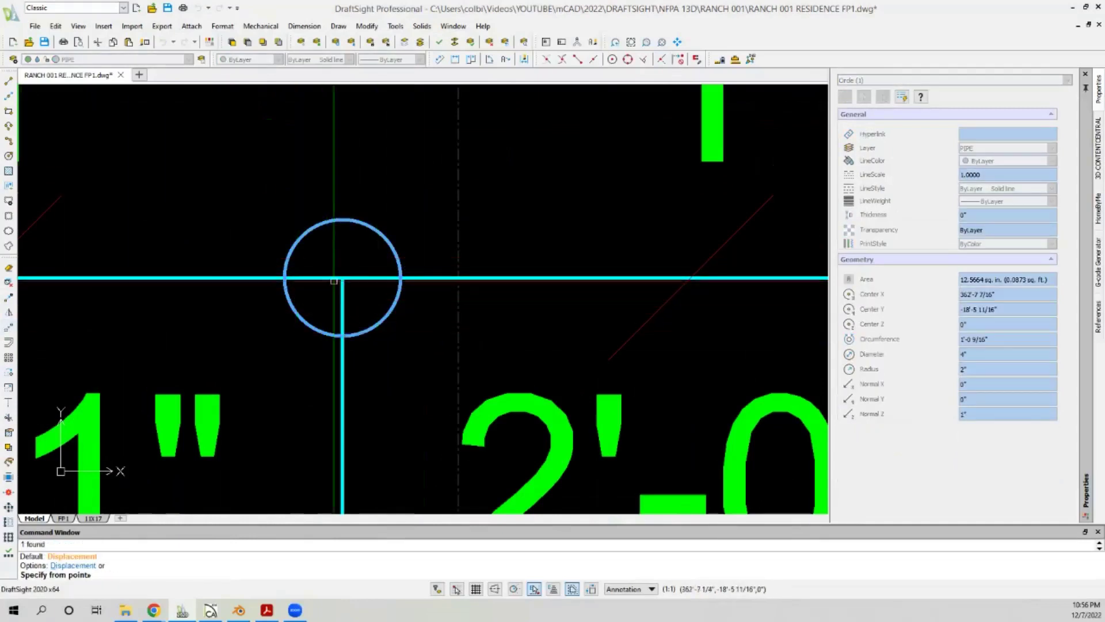
{"action": "left_click", "coordinate": [627, 62]}
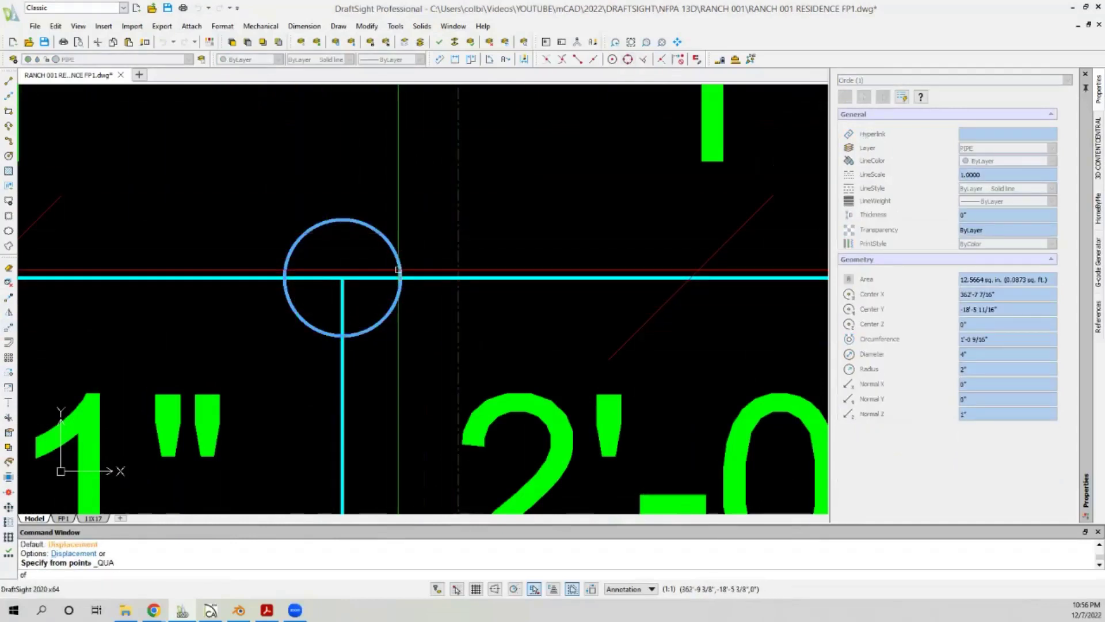
{"action": "left_click", "coordinate": [398, 269]}
{"action": "left_click", "coordinate": [643, 59]}
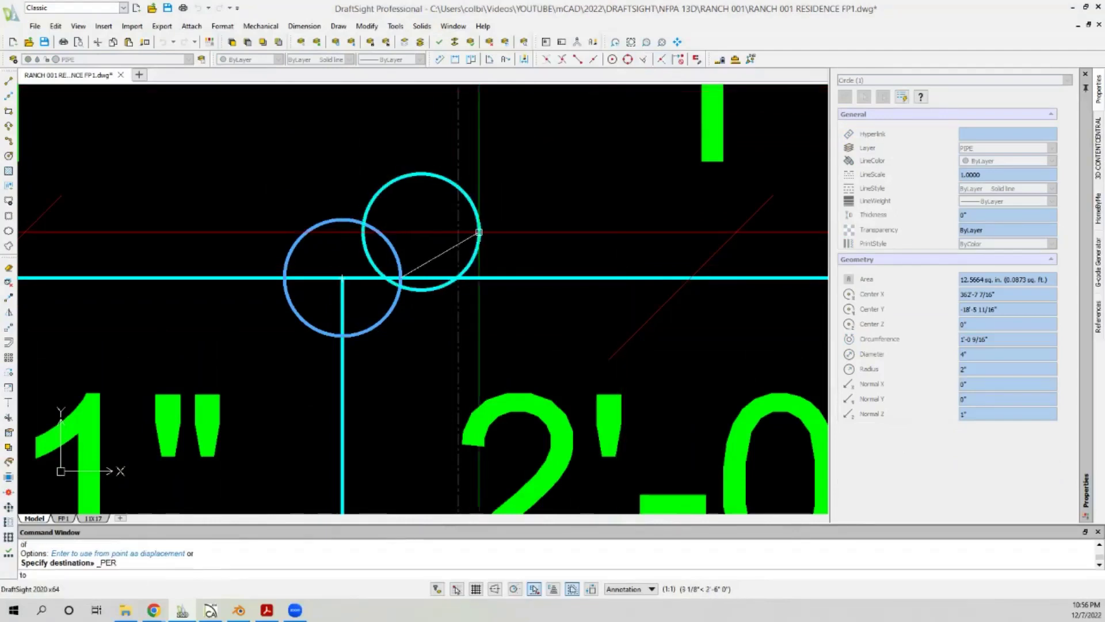
{"action": "left_click", "coordinate": [459, 275]}
{"action": "scroll", "coordinate": [463, 249], "scroll_direction": "down", "scroll_amount": 1}
{"action": "scroll", "coordinate": [464, 249], "scroll_direction": "down", "scroll_amount": 4}
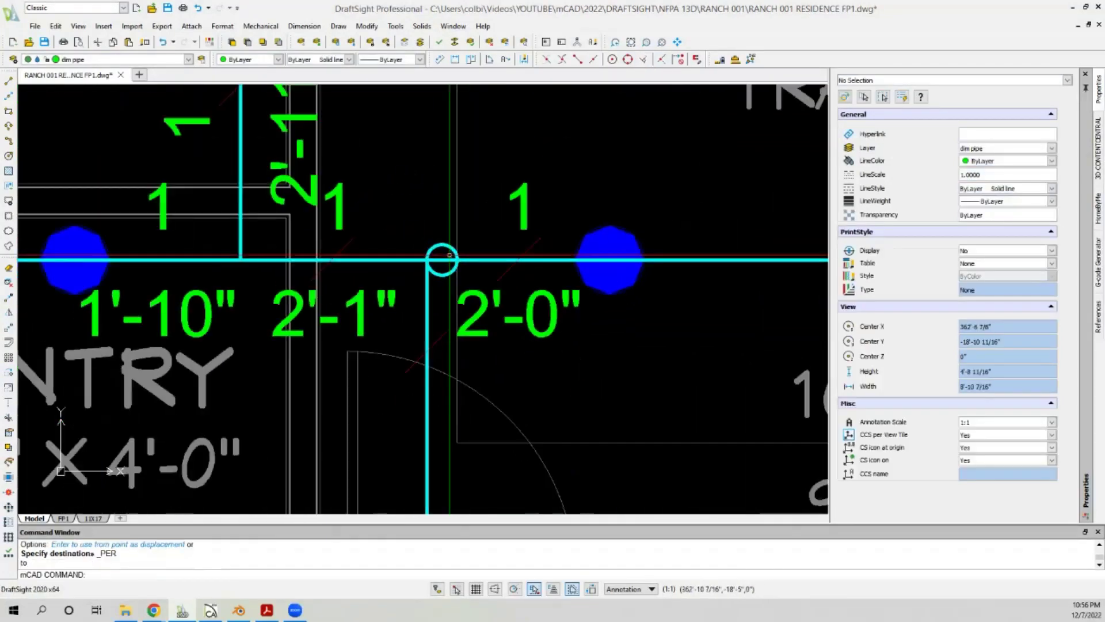
Grip-stretch the circle's centre 4" left so it centres on the junction.
{"action": "left_click", "coordinate": [442, 257]}
{"action": "left_click", "coordinate": [442, 259]}
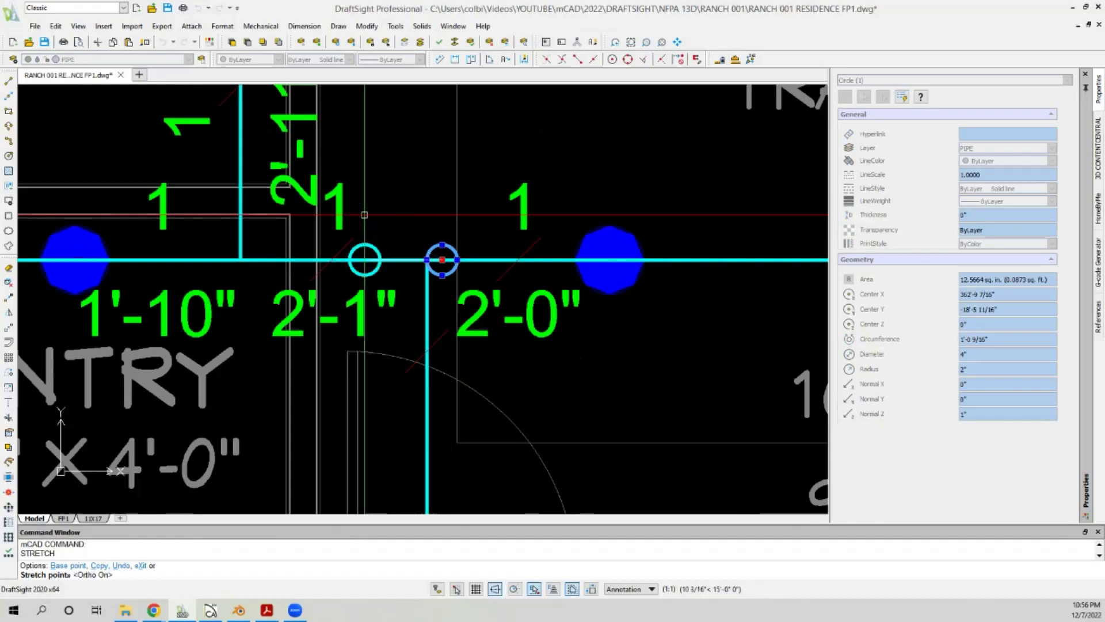
{"action": "type", "text": "4"}
{"action": "key", "text": "Return"}
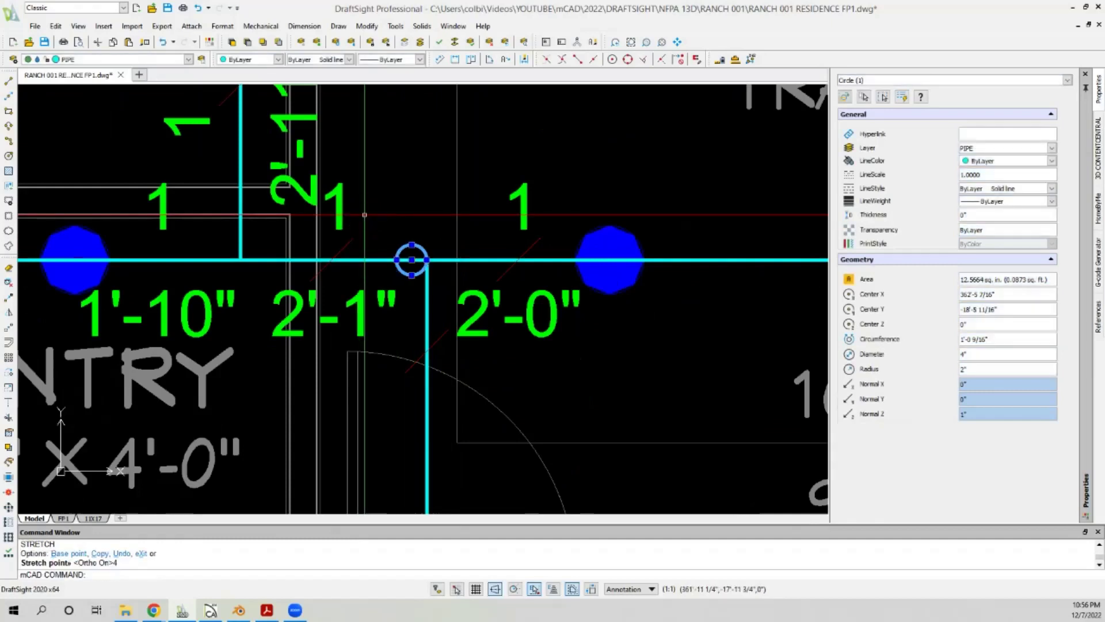
{"action": "scroll", "coordinate": [371, 208], "scroll_direction": "down", "scroll_amount": 3}
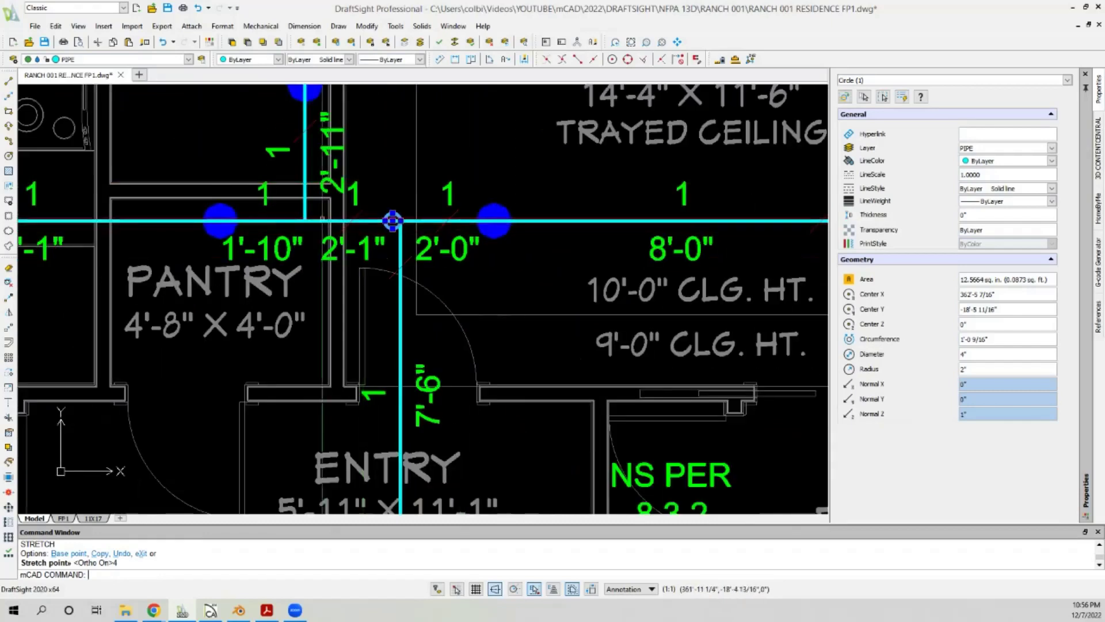
{"action": "scroll", "coordinate": [393, 221], "scroll_direction": "down", "scroll_amount": 2}
{"action": "scroll", "coordinate": [316, 239], "scroll_direction": "up", "scroll_amount": 2}
{"action": "scroll", "coordinate": [321, 222], "scroll_direction": "down", "scroll_amount": 2}
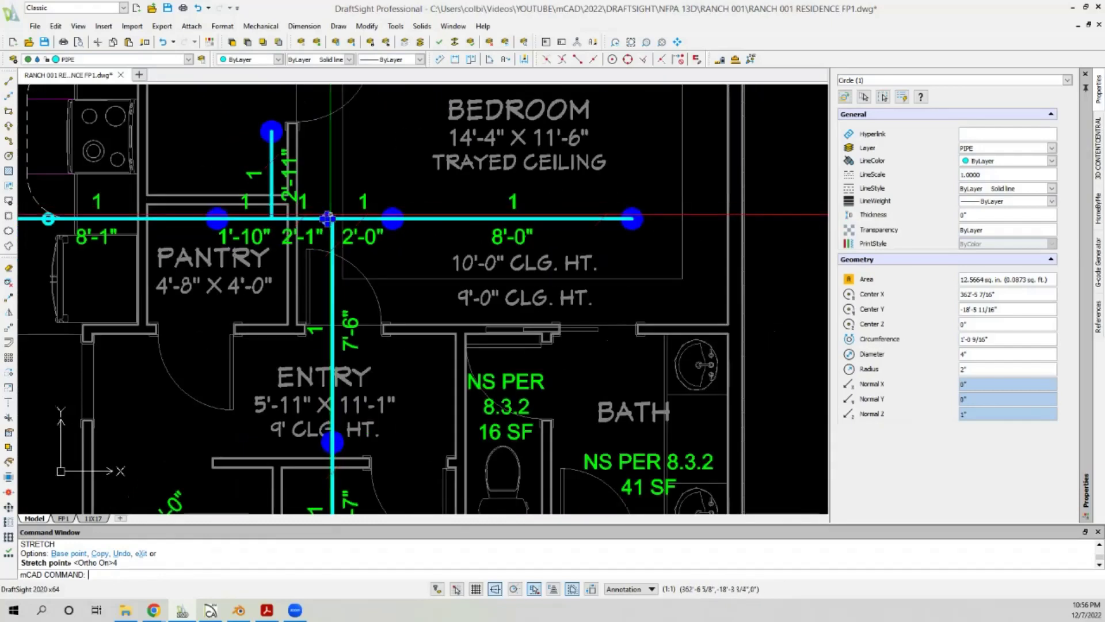
{"action": "scroll", "coordinate": [327, 217], "scroll_direction": "up", "scroll_amount": 5}
{"action": "scroll", "coordinate": [330, 214], "scroll_direction": "down", "scroll_amount": 5}
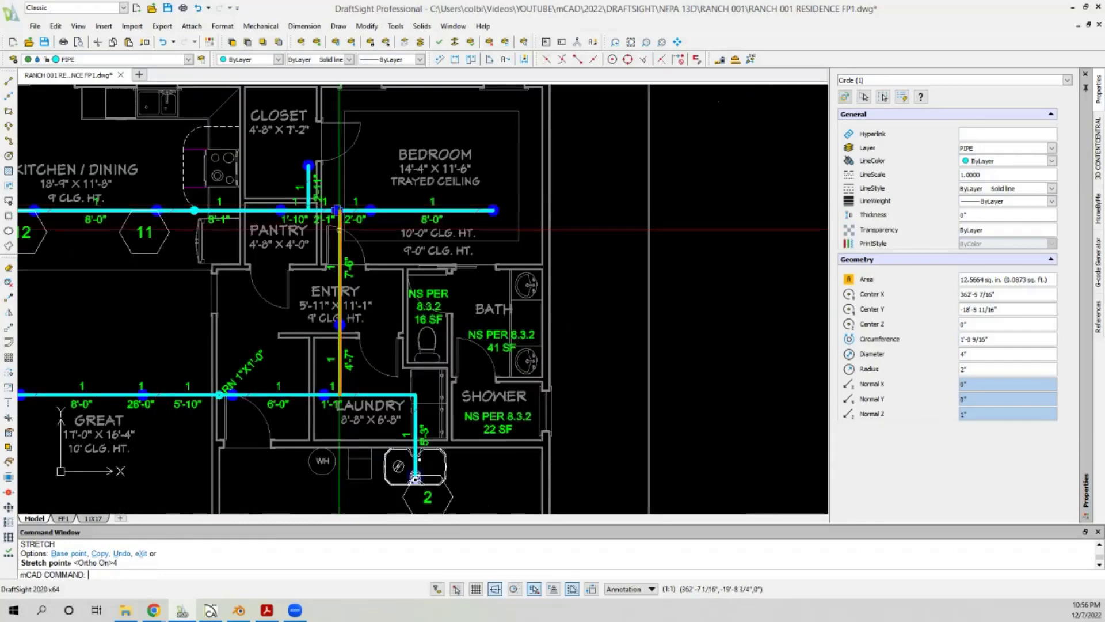
Window-select the vertical entry-to-laundry pipe segments and their dimensions.
{"action": "key", "text": "Escape"}
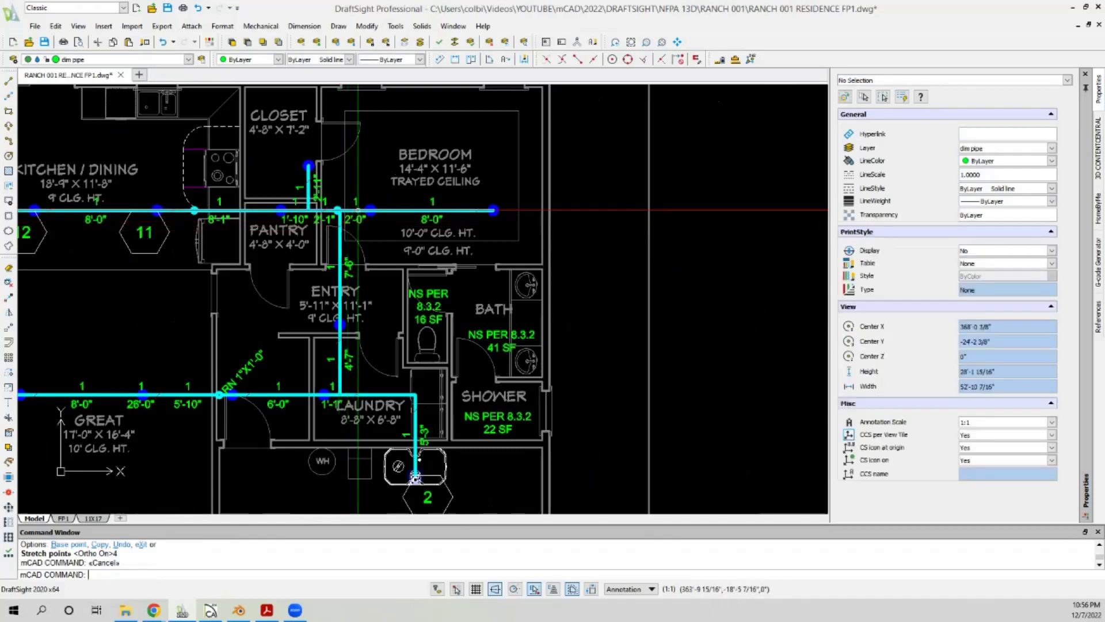
{"action": "scroll", "coordinate": [375, 208], "scroll_direction": "down", "scroll_amount": 1}
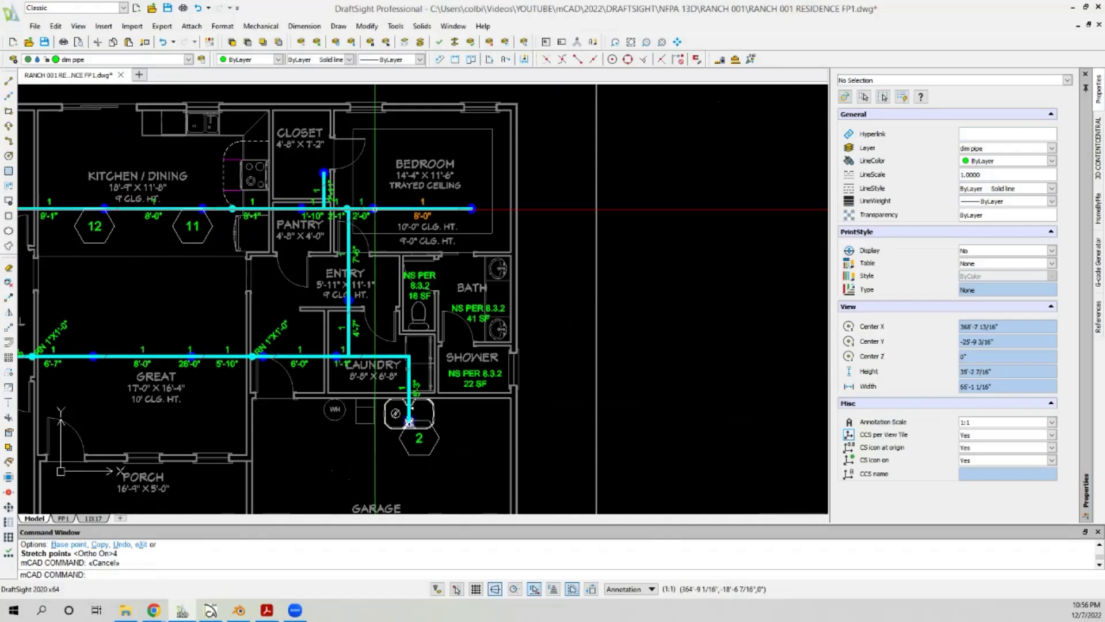
{"action": "scroll", "coordinate": [375, 208], "scroll_direction": "up", "scroll_amount": 4}
{"action": "scroll", "coordinate": [363, 196], "scroll_direction": "down", "scroll_amount": 2}
{"action": "scroll", "coordinate": [354, 190], "scroll_direction": "up", "scroll_amount": 1}
{"action": "scroll", "coordinate": [352, 185], "scroll_direction": "down", "scroll_amount": 1}
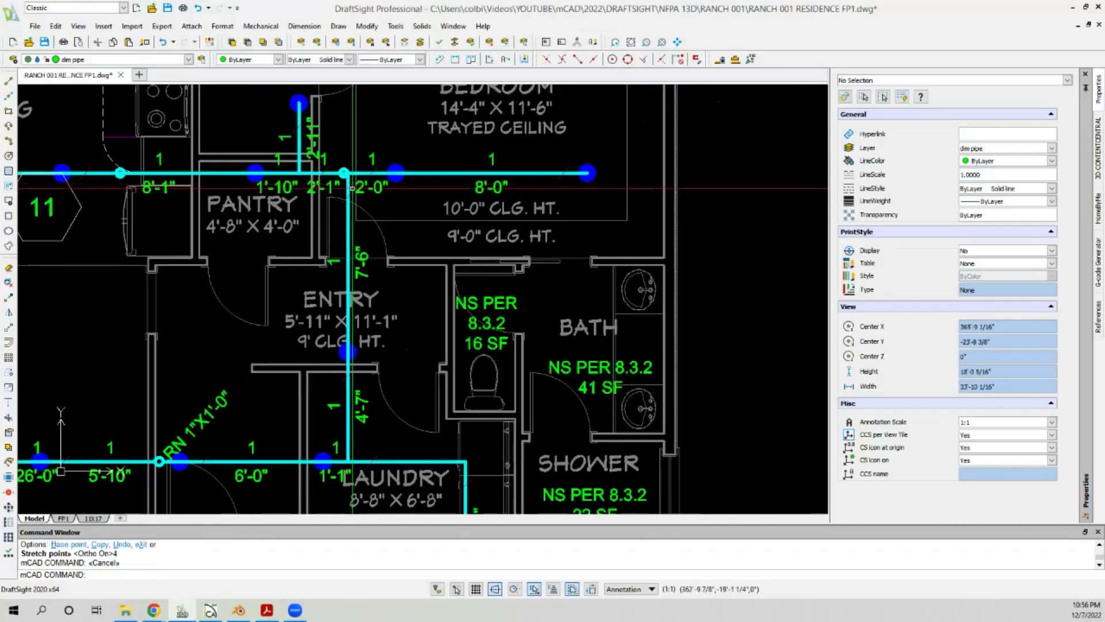
{"action": "scroll", "coordinate": [351, 189], "scroll_direction": "up", "scroll_amount": 2}
{"action": "left_click", "coordinate": [353, 190]}
{"action": "scroll", "coordinate": [339, 210], "scroll_direction": "down", "scroll_amount": 1}
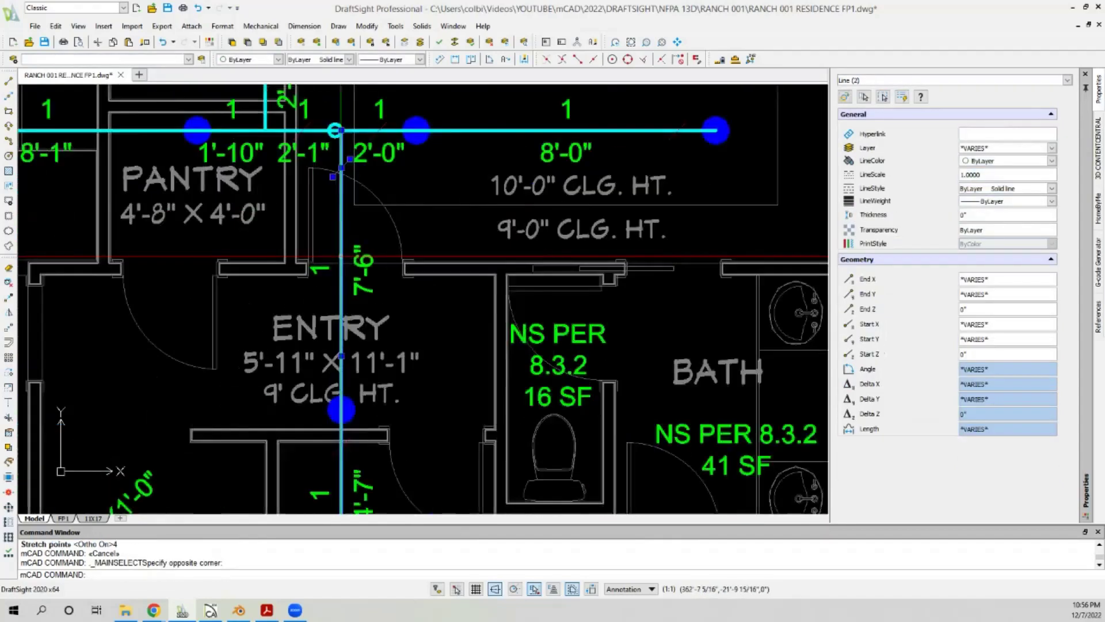
{"action": "scroll", "coordinate": [334, 253], "scroll_direction": "up", "scroll_amount": 1}
{"action": "left_click", "coordinate": [331, 273]}
{"action": "scroll", "coordinate": [331, 273], "scroll_direction": "down", "scroll_amount": 1}
{"action": "scroll", "coordinate": [308, 339], "scroll_direction": "up", "scroll_amount": 1}
{"action": "left_click", "coordinate": [306, 343]}
{"action": "left_click", "coordinate": [305, 346]}
{"action": "left_click", "coordinate": [304, 380]}
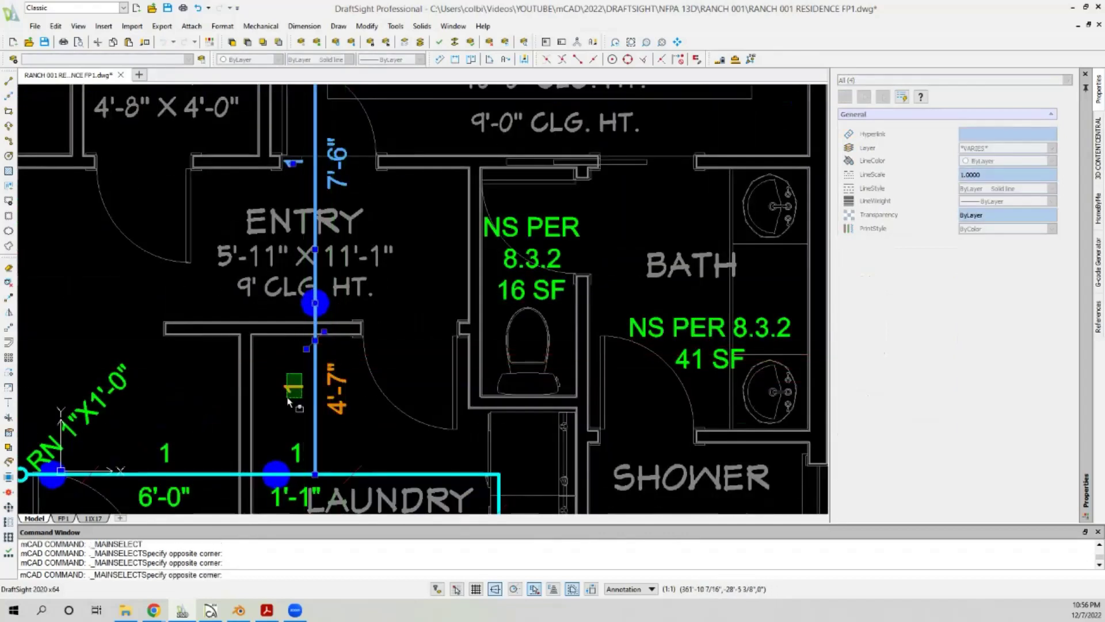
{"action": "left_click", "coordinate": [289, 401]}
{"action": "scroll", "coordinate": [289, 401], "scroll_direction": "down", "scroll_amount": 2}
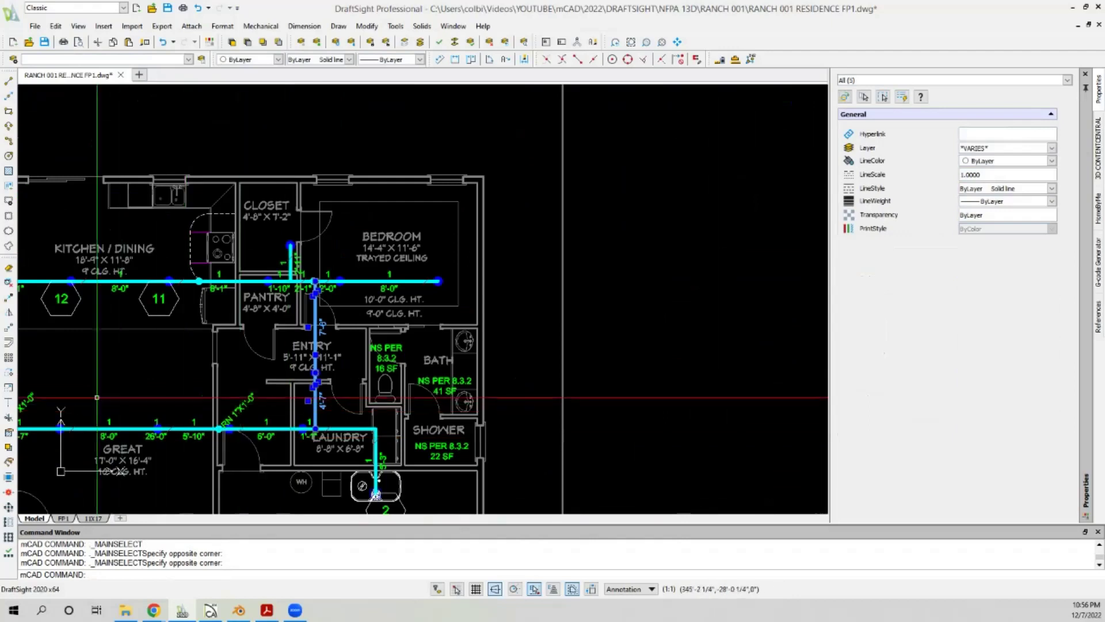
Move the selected pipe branch 12 inches left so the runs read 1'-1" and 3'-0".
{"action": "left_click", "coordinate": [8, 327]}
{"action": "scroll", "coordinate": [150, 357], "scroll_direction": "up", "scroll_amount": 2}
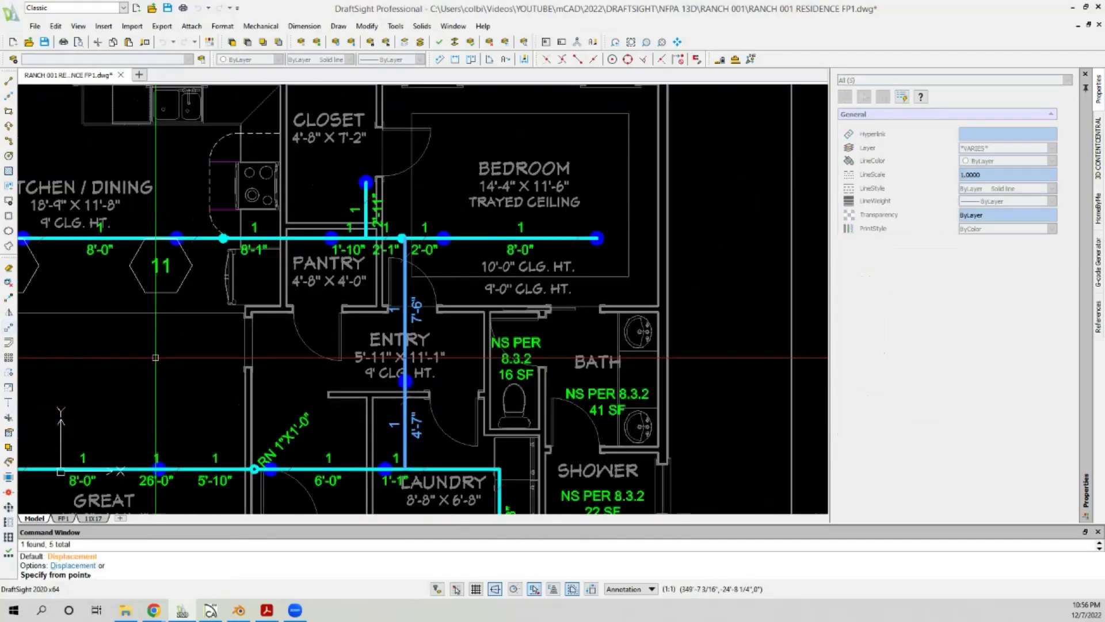
{"action": "left_click", "coordinate": [115, 357]}
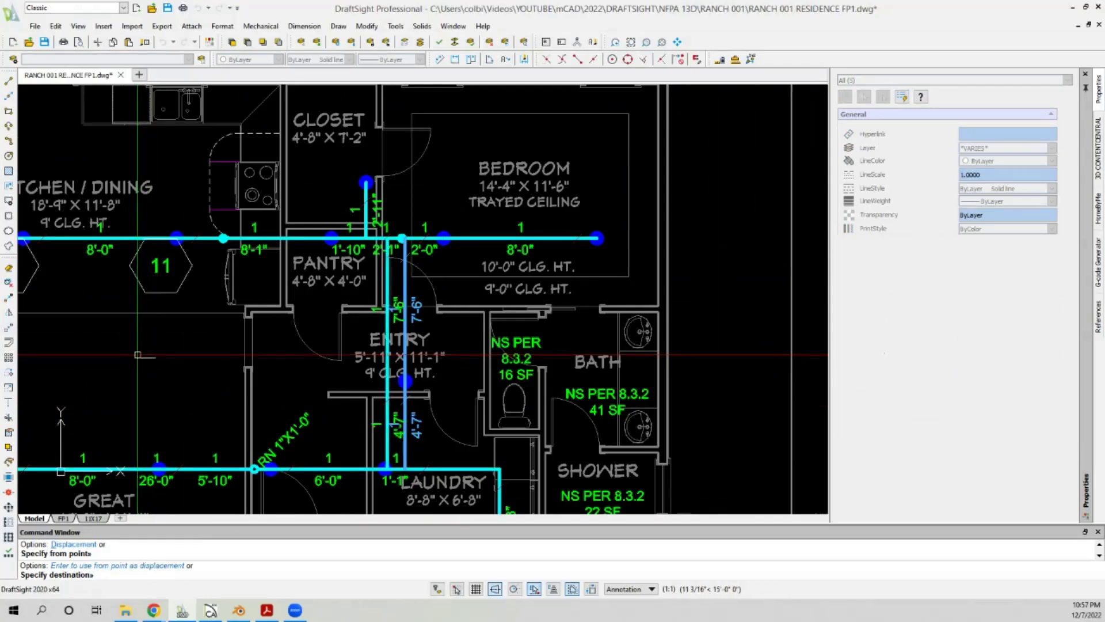
{"action": "type", "text": "12"}
{"action": "key", "text": "Return"}
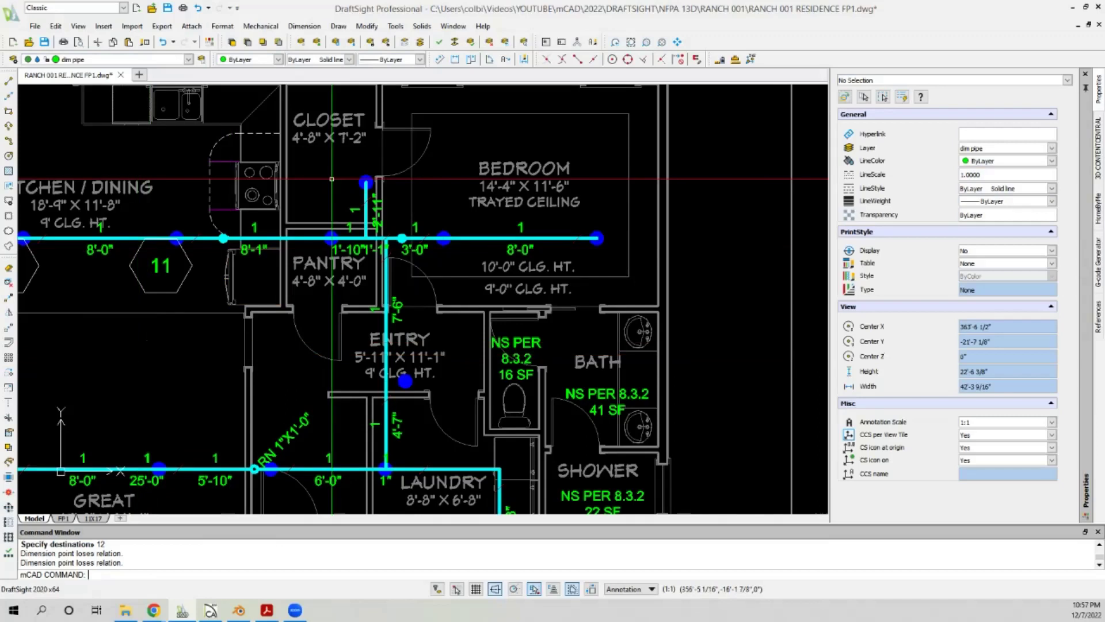
{"action": "scroll", "coordinate": [358, 263], "scroll_direction": "up", "scroll_amount": 5}
Check the 1'-1" and 3'-0" dimensions, then start and cancel a Trim on the pipe.
{"action": "left_click", "coordinate": [295, 333]}
{"action": "key", "text": "Escape"}
{"action": "key", "text": "Escape"}
{"action": "left_click", "coordinate": [353, 333]}
{"action": "key", "text": "Escape"}
{"action": "left_click", "coordinate": [9, 416]}
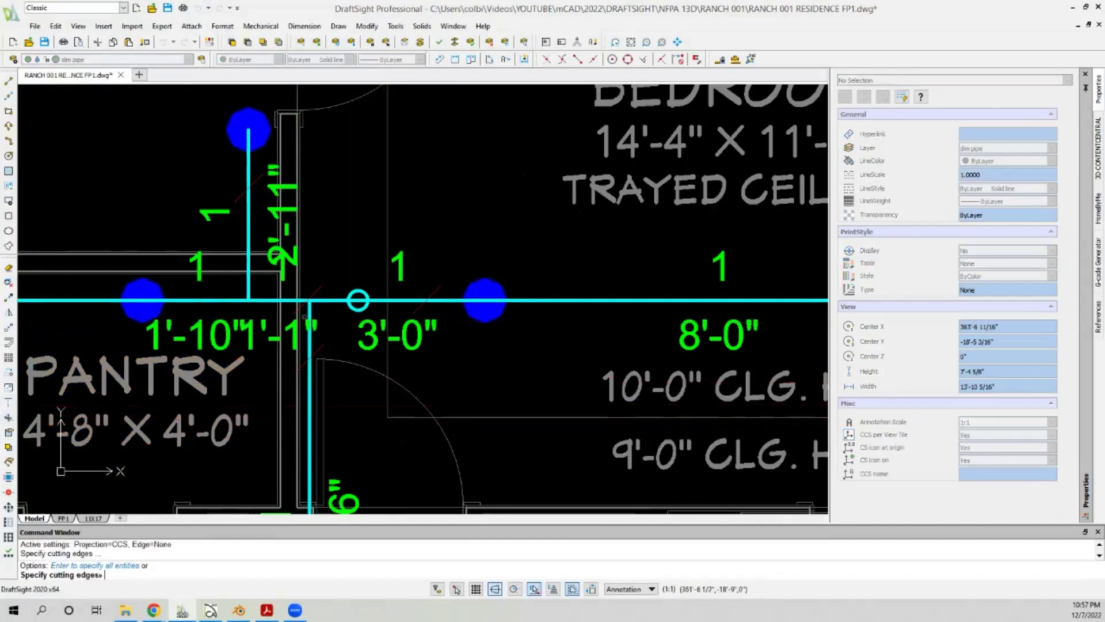
{"action": "key", "text": "Return"}
{"action": "left_click", "coordinate": [358, 304]}
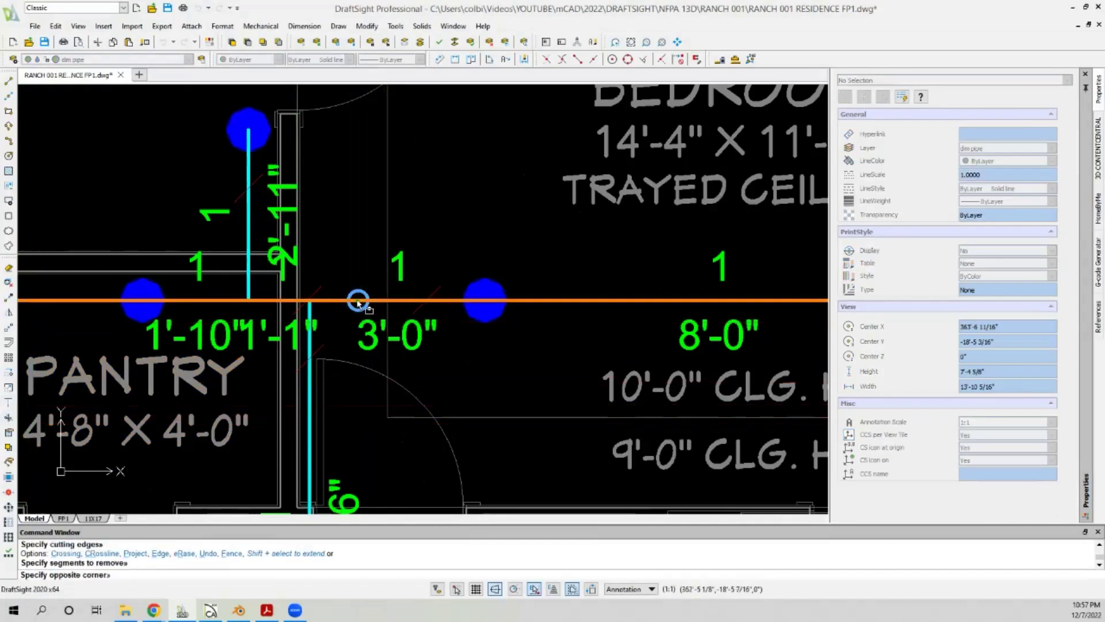
{"action": "key", "text": "Escape"}
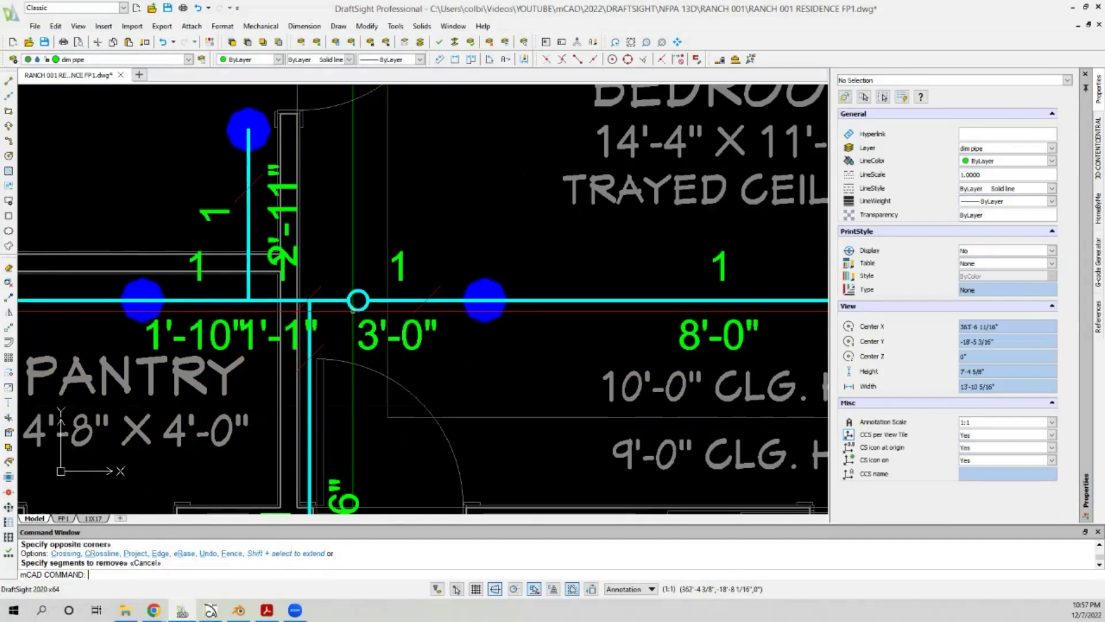
Stretch the 3'-0" pipe dimension to the tee so it reads 2'-2".
{"action": "left_click", "coordinate": [357, 301]}
{"action": "left_click", "coordinate": [309, 300]}
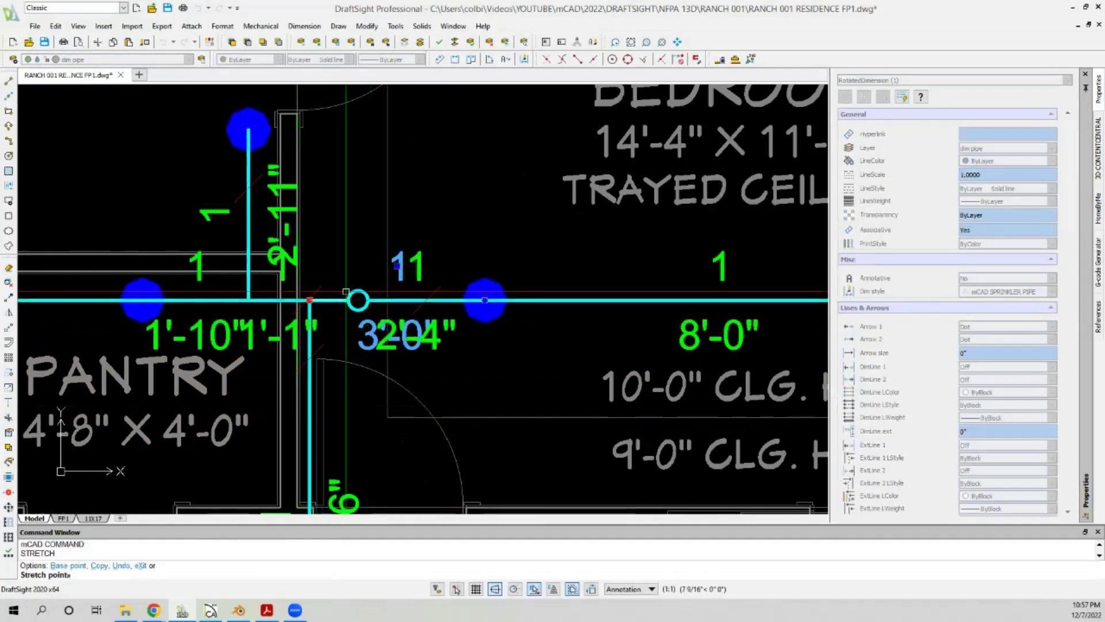
{"action": "left_click", "coordinate": [358, 300]}
{"action": "key", "text": "Escape"}
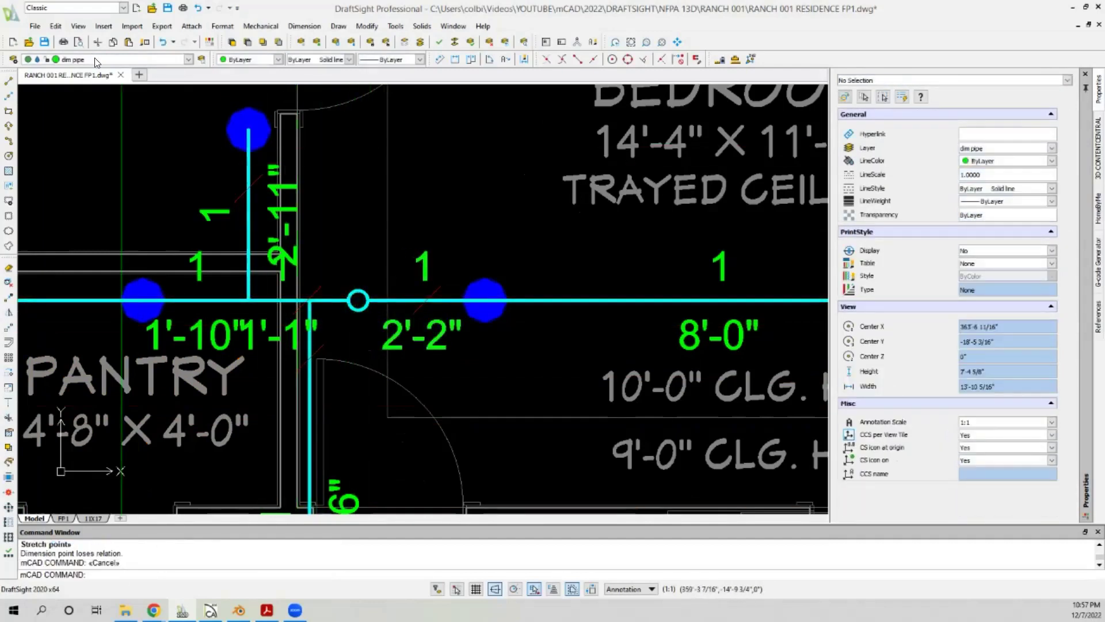
Add a 10" linear dimension for the remaining pipe run up to the tee.
{"action": "left_click", "coordinate": [456, 59]}
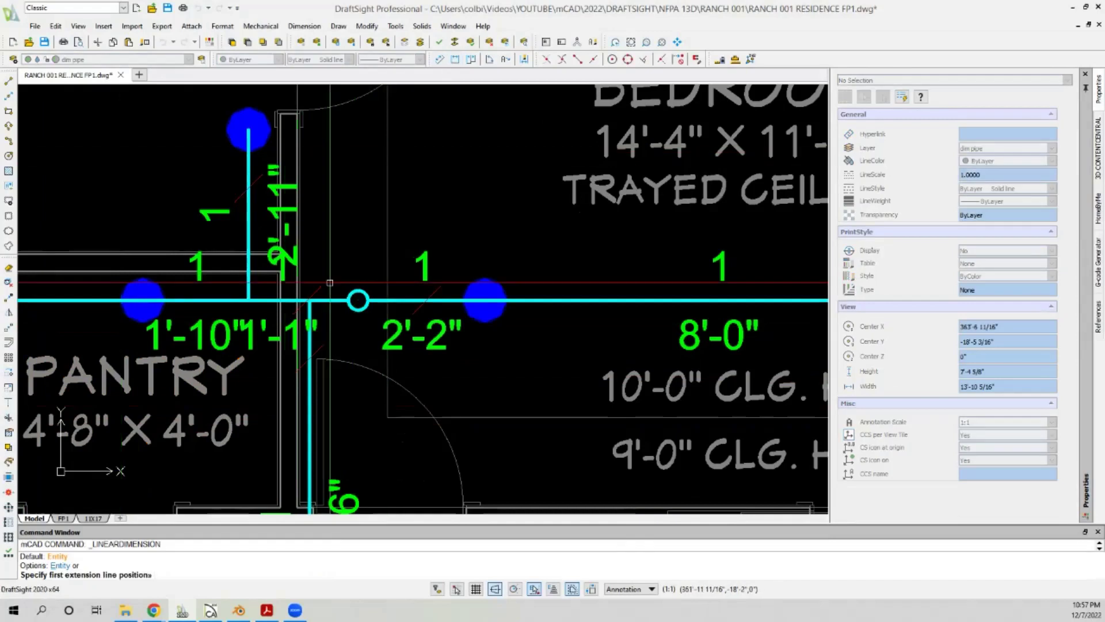
{"action": "left_click", "coordinate": [320, 311]}
{"action": "left_click", "coordinate": [358, 300]}
{"action": "left_click", "coordinate": [337, 313]}
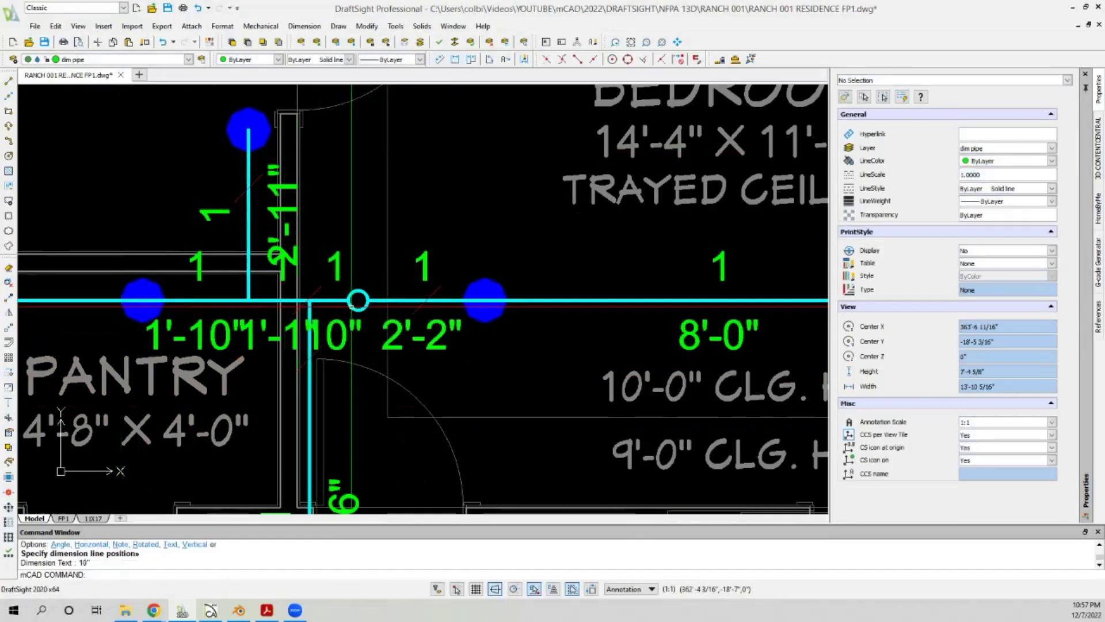
{"action": "scroll", "coordinate": [331, 248], "scroll_direction": "down", "scroll_amount": 5}
{"action": "scroll", "coordinate": [328, 245], "scroll_direction": "down", "scroll_amount": 1}
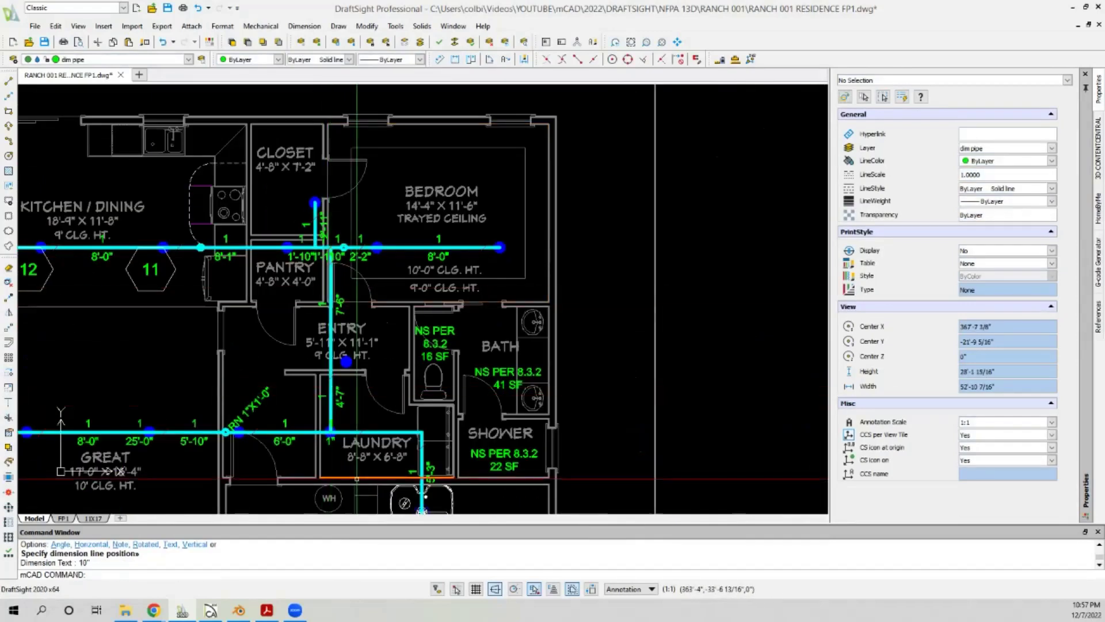
Move the laundry sprinkler head 6" right along the pipe, then 1" further.
{"action": "scroll", "coordinate": [291, 394], "scroll_direction": "up", "scroll_amount": 5}
{"action": "scroll", "coordinate": [291, 394], "scroll_direction": "down", "scroll_amount": 2}
{"action": "scroll", "coordinate": [314, 370], "scroll_direction": "up", "scroll_amount": 1}
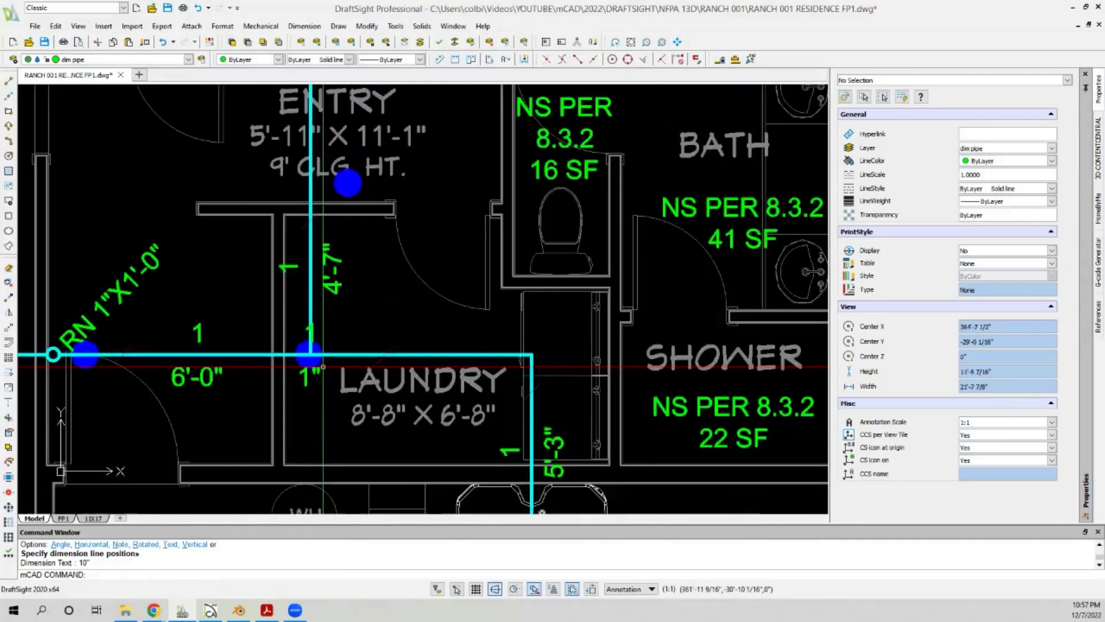
{"action": "left_click", "coordinate": [310, 354]}
{"action": "left_click", "coordinate": [310, 354]}
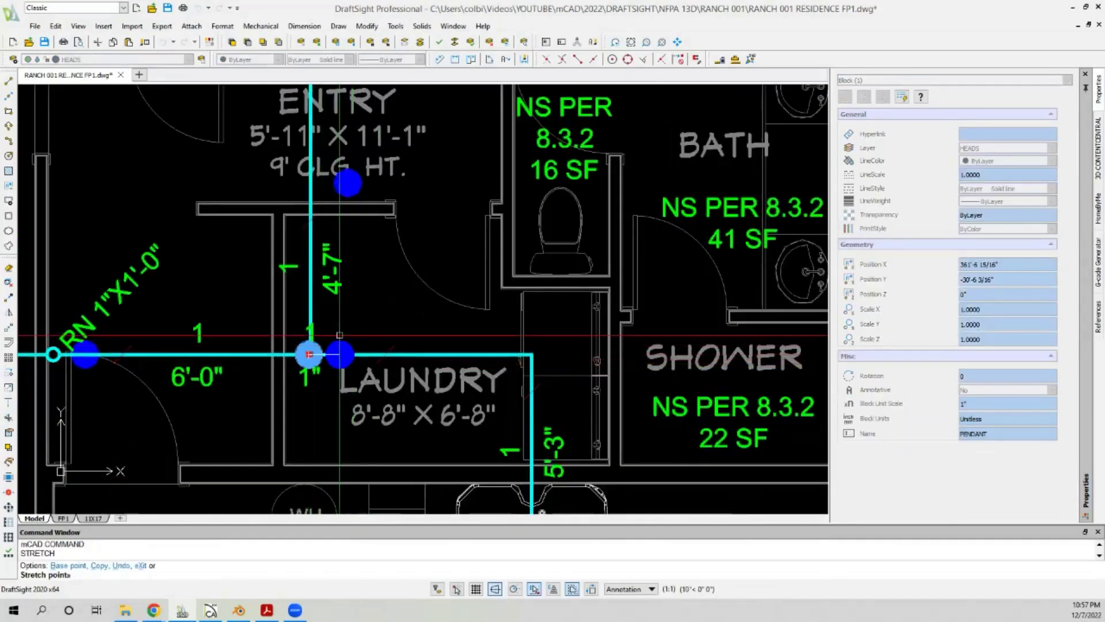
{"action": "type", "text": "6"}
{"action": "key", "text": "Return"}
{"action": "key", "text": "Escape"}
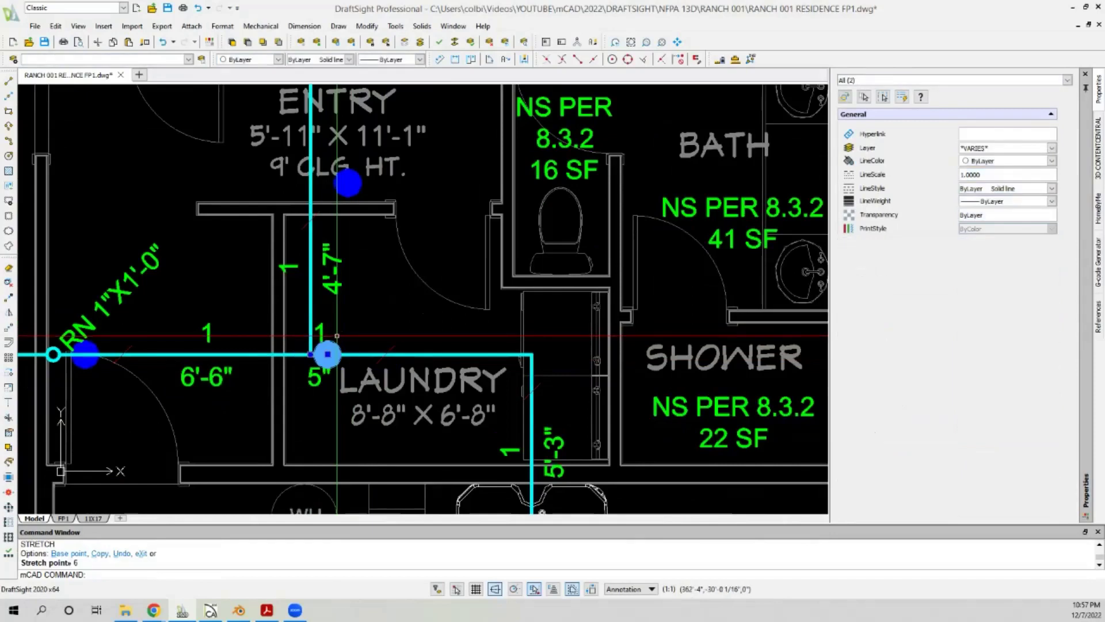
{"action": "scroll", "coordinate": [318, 378], "scroll_direction": "up", "scroll_amount": 3}
{"action": "left_click", "coordinate": [328, 354]}
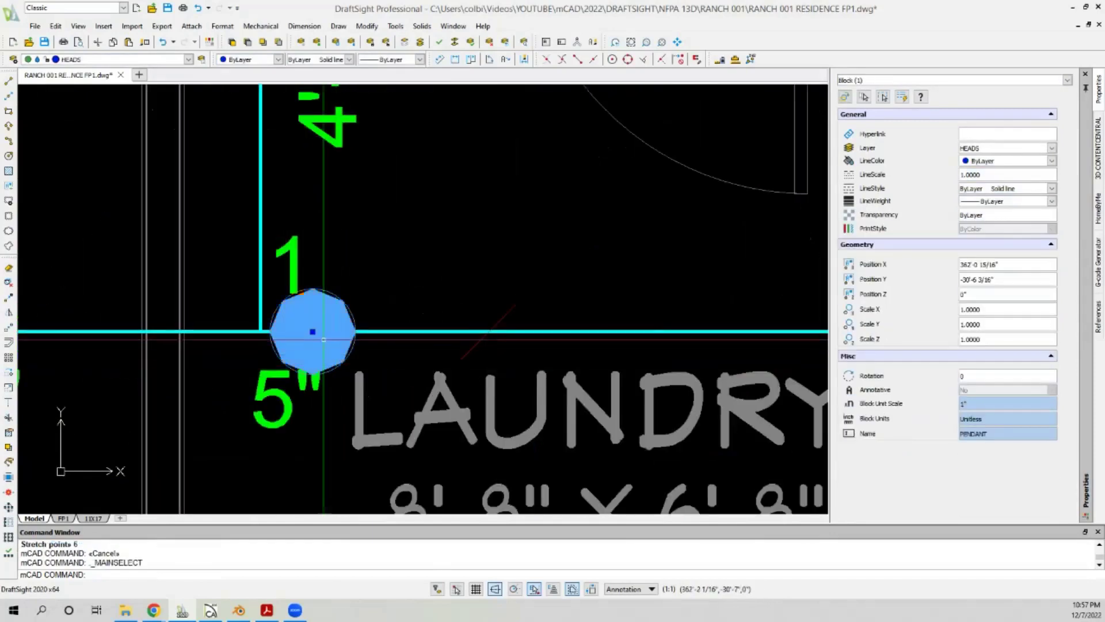
{"action": "left_click", "coordinate": [328, 353]}
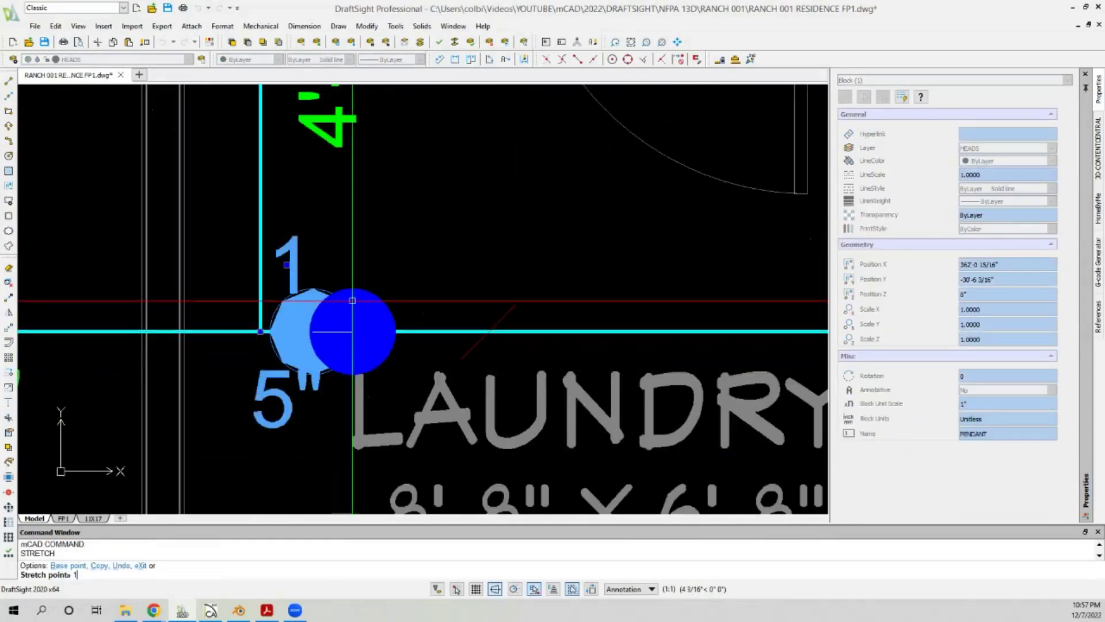
{"action": "key", "text": "Return"}
{"action": "key", "text": "Escape"}
Stretch the 6'-7" pipe dimension back to the sprinkler head so it reads 6'-0".
{"action": "scroll", "coordinate": [353, 300], "scroll_direction": "down", "scroll_amount": 3}
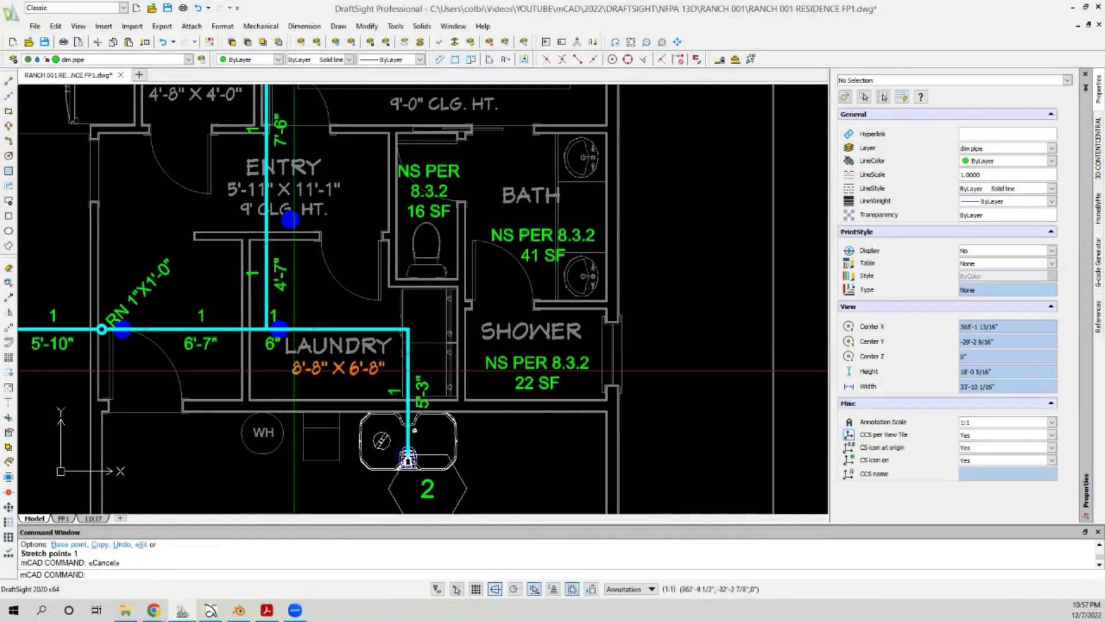
{"action": "left_click", "coordinate": [180, 334]}
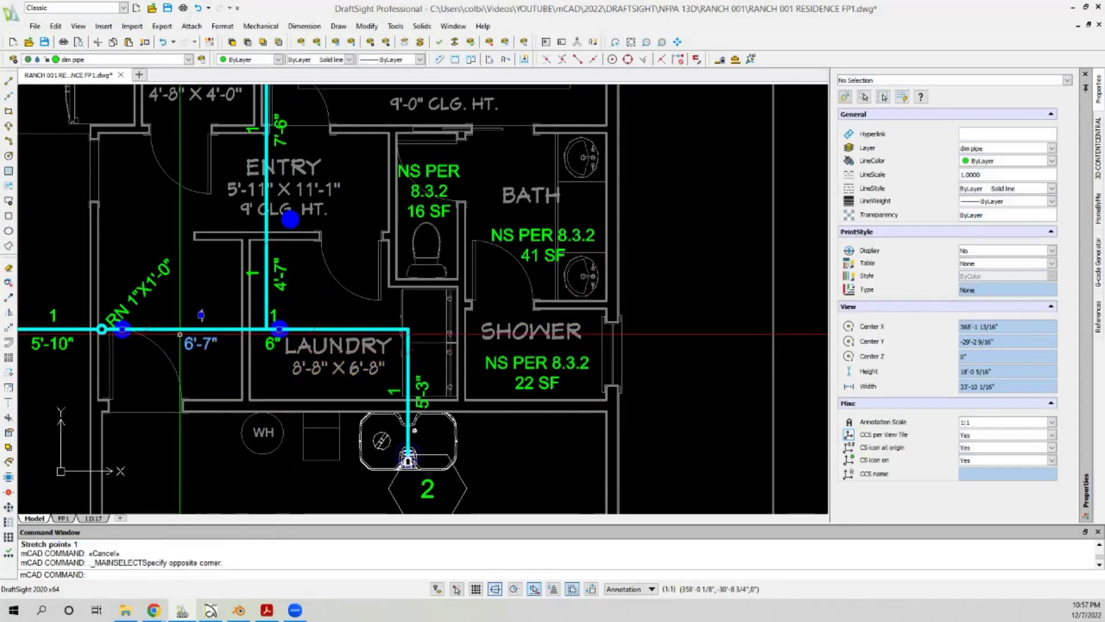
{"action": "scroll", "coordinate": [279, 330], "scroll_direction": "up", "scroll_amount": 3}
{"action": "left_click", "coordinate": [280, 330]}
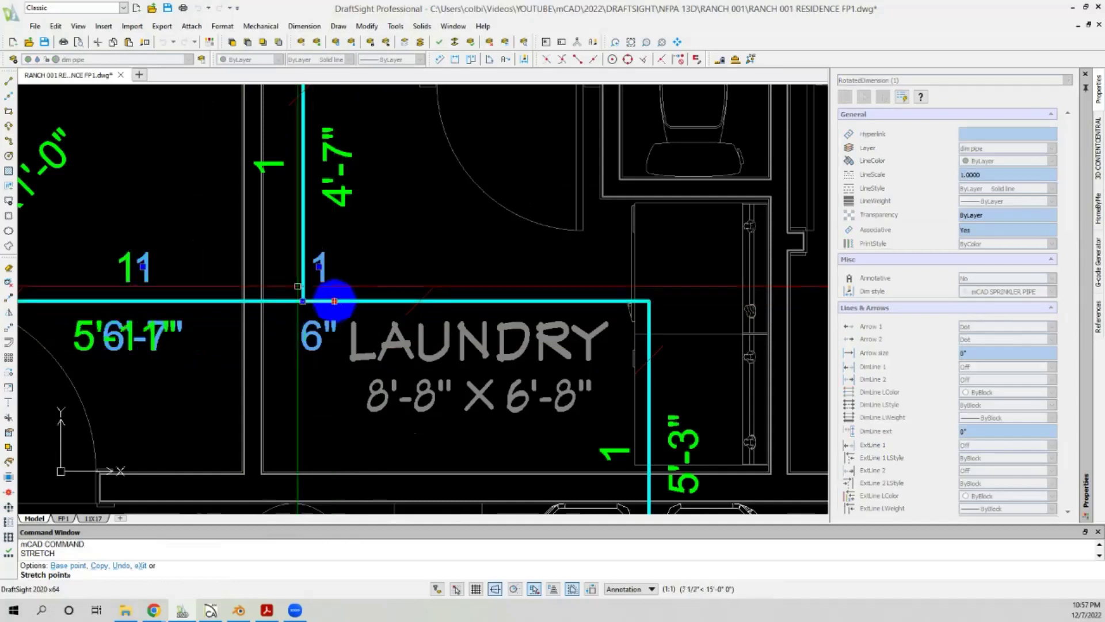
{"action": "left_click", "coordinate": [334, 299]}
{"action": "scroll", "coordinate": [333, 299], "scroll_direction": "down", "scroll_amount": 3}
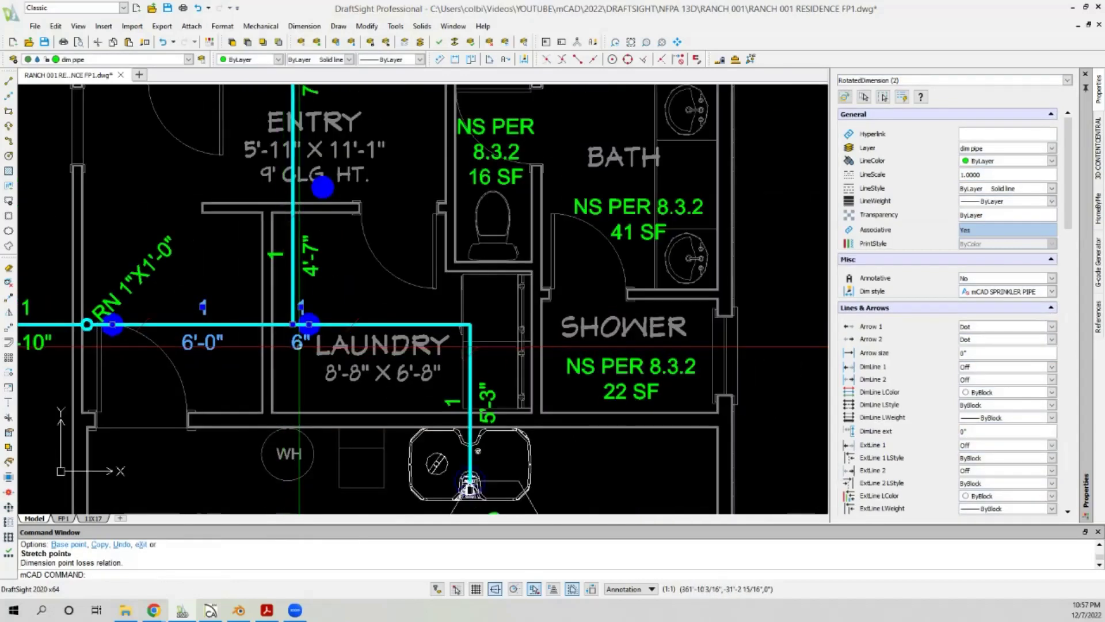
{"action": "key", "text": "Escape"}
Add a 5'-5" linear dimension from the laundry sprinkler head to the pipe corner.
{"action": "key", "text": "ctrl+shift+d"}
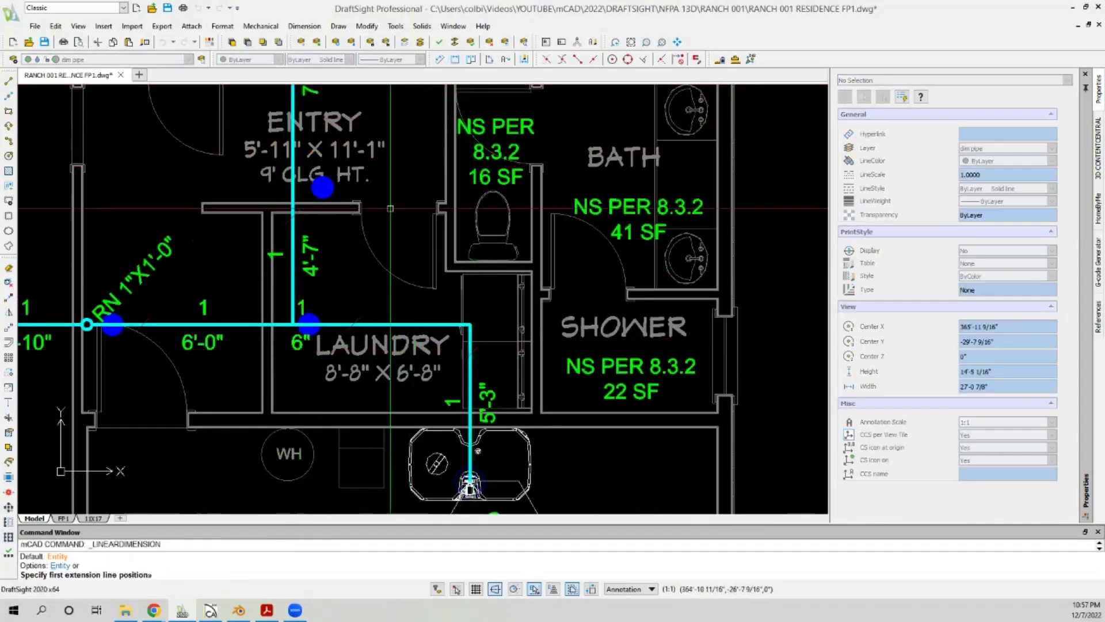
{"action": "left_click", "coordinate": [310, 324]}
{"action": "left_click", "coordinate": [471, 324]}
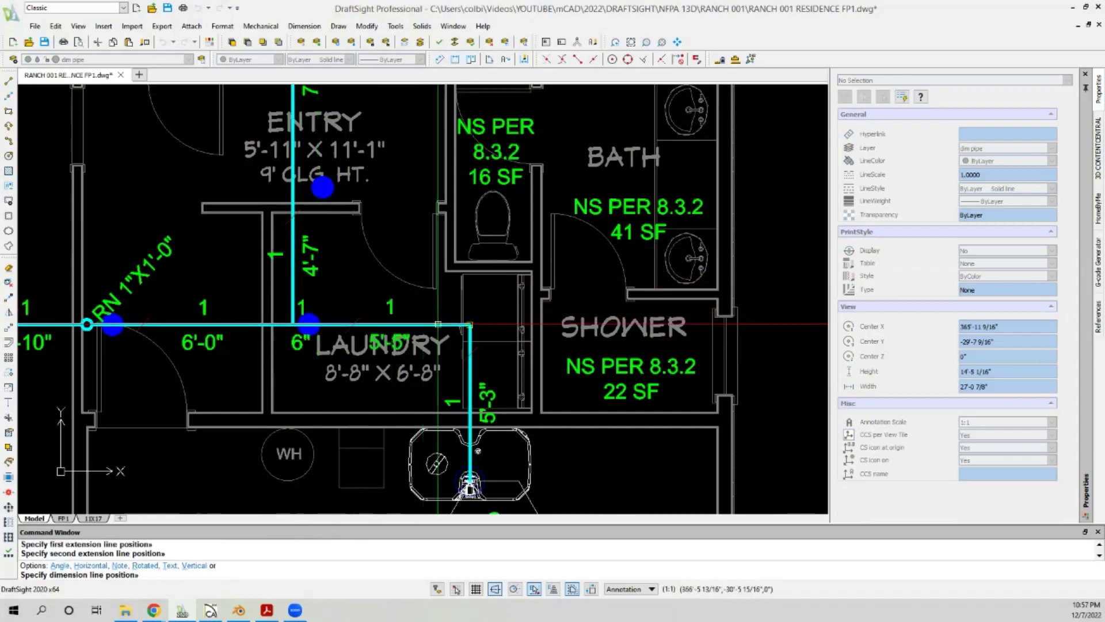
{"action": "left_click", "coordinate": [439, 324]}
{"action": "scroll", "coordinate": [368, 346], "scroll_direction": "down", "scroll_amount": 2}
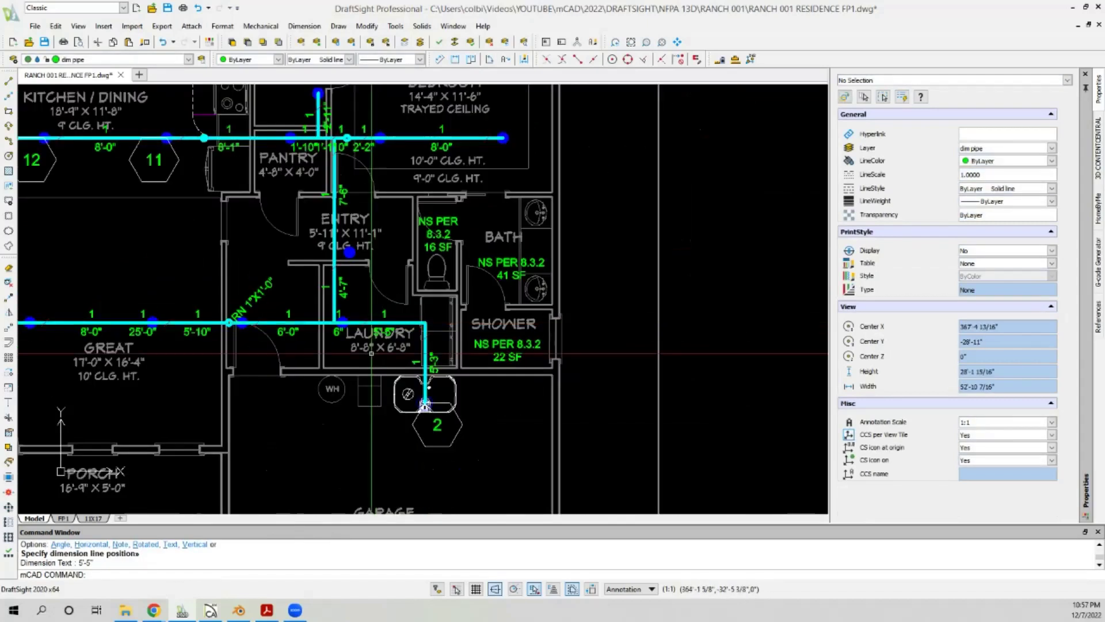
{"action": "scroll", "coordinate": [357, 357], "scroll_direction": "up", "scroll_amount": 3}
{"action": "left_click", "coordinate": [366, 305]}
{"action": "key", "text": "Escape"}
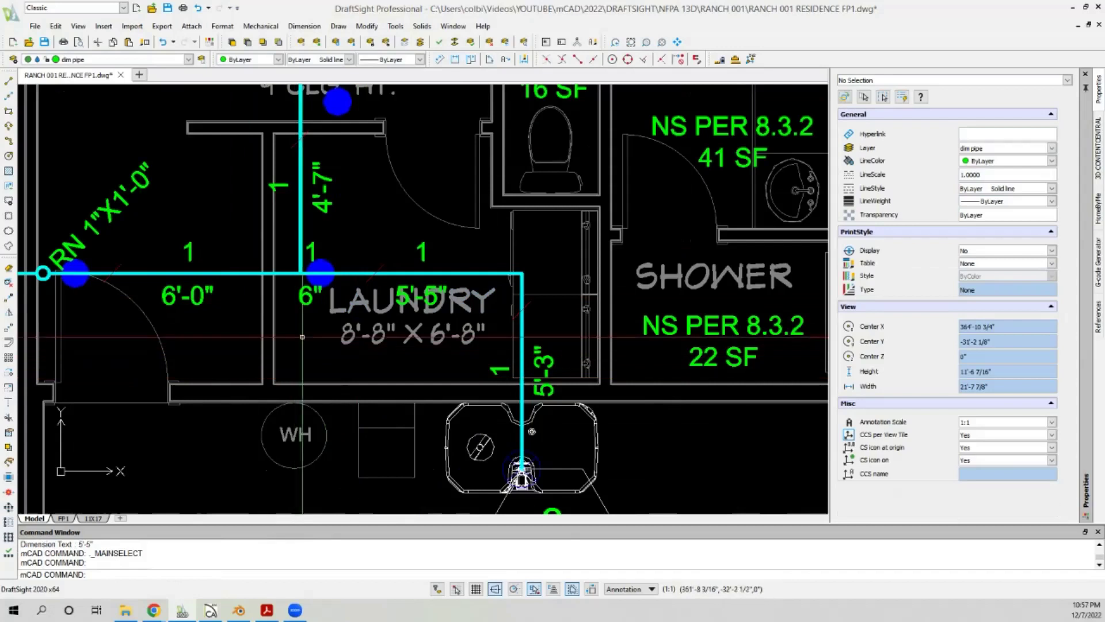
Move the LAUNDRY and 8'-8" X 6'-8" labels below the 5'-5" dimension, then view the plan.
{"action": "left_click", "coordinate": [339, 328]}
{"action": "left_click", "coordinate": [362, 333]}
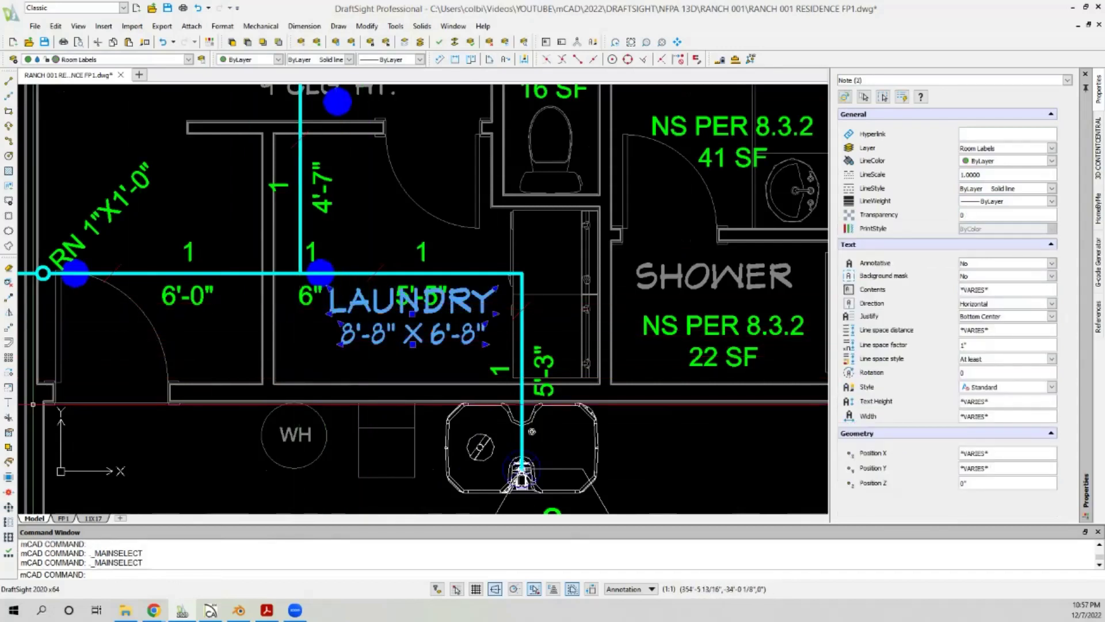
{"action": "left_click", "coordinate": [9, 343]}
{"action": "left_click", "coordinate": [201, 324]}
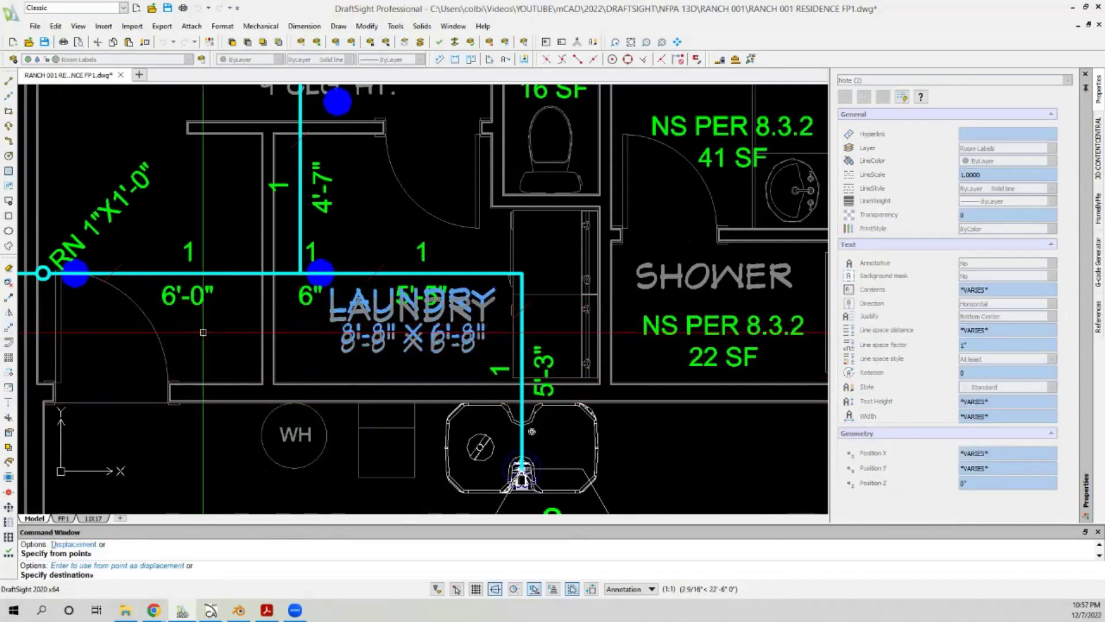
{"action": "left_click", "coordinate": [170, 355]}
{"action": "scroll", "coordinate": [489, 252], "scroll_direction": "down", "scroll_amount": 5}
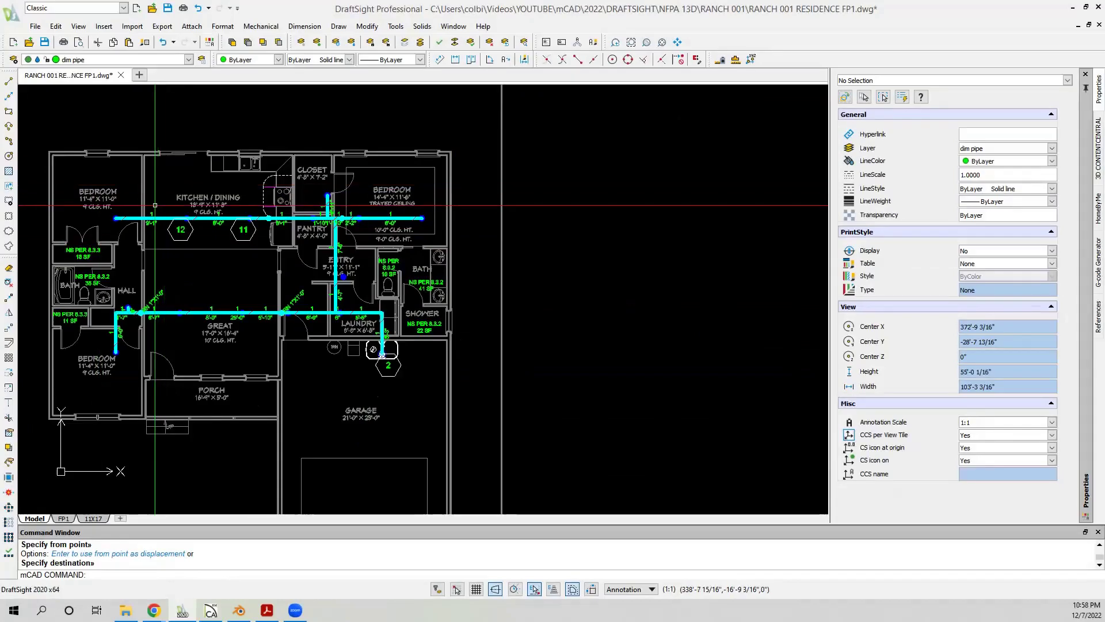
{"action": "scroll", "coordinate": [382, 205], "scroll_direction": "down", "scroll_amount": 1}
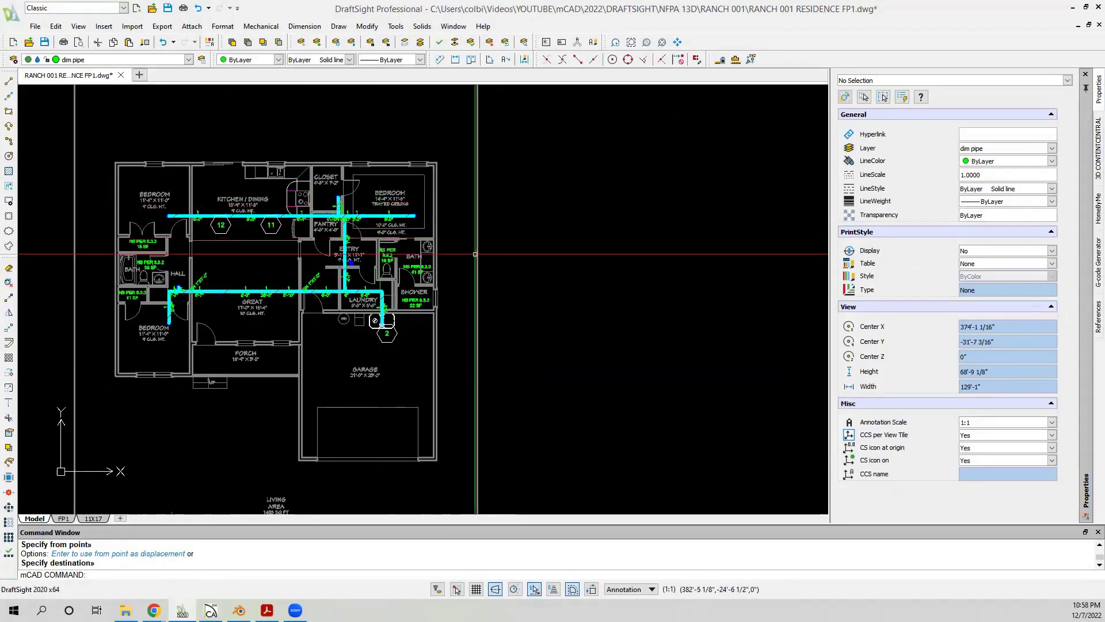
{"action": "scroll", "coordinate": [299, 226], "scroll_direction": "up", "scroll_amount": 3}
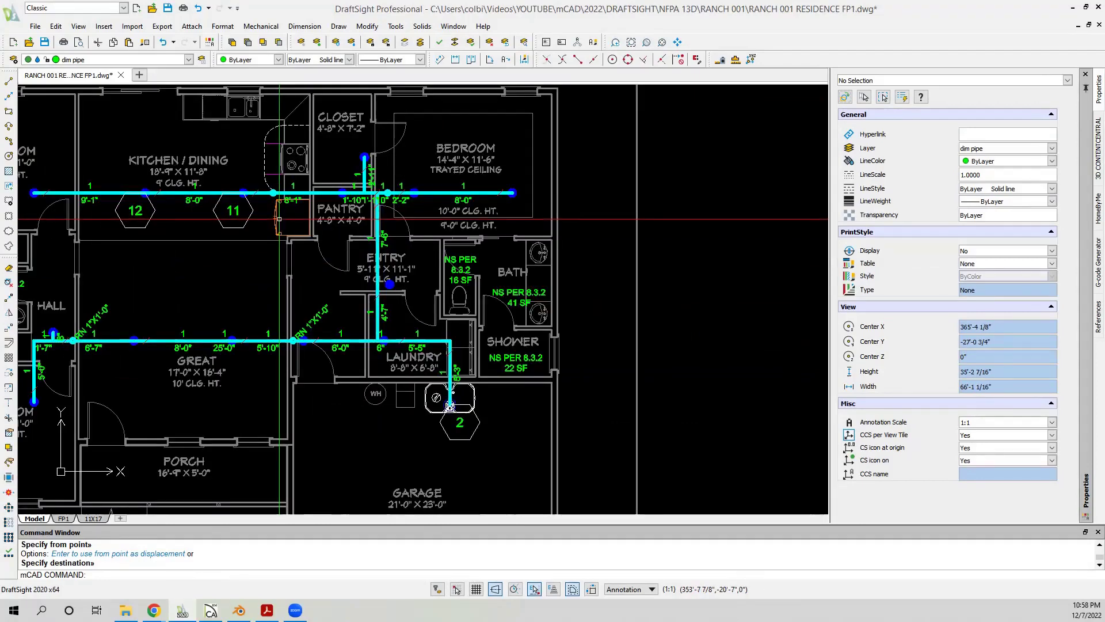
{"action": "scroll", "coordinate": [323, 254], "scroll_direction": "down", "scroll_amount": 4}
{"action": "scroll", "coordinate": [342, 270], "scroll_direction": "up", "scroll_amount": 2}
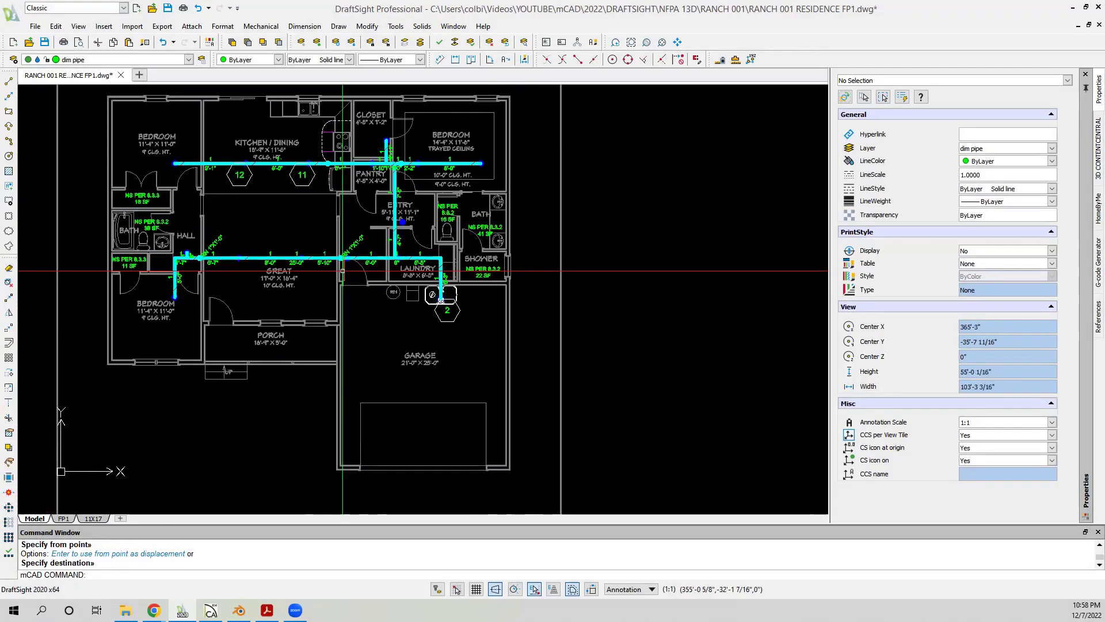